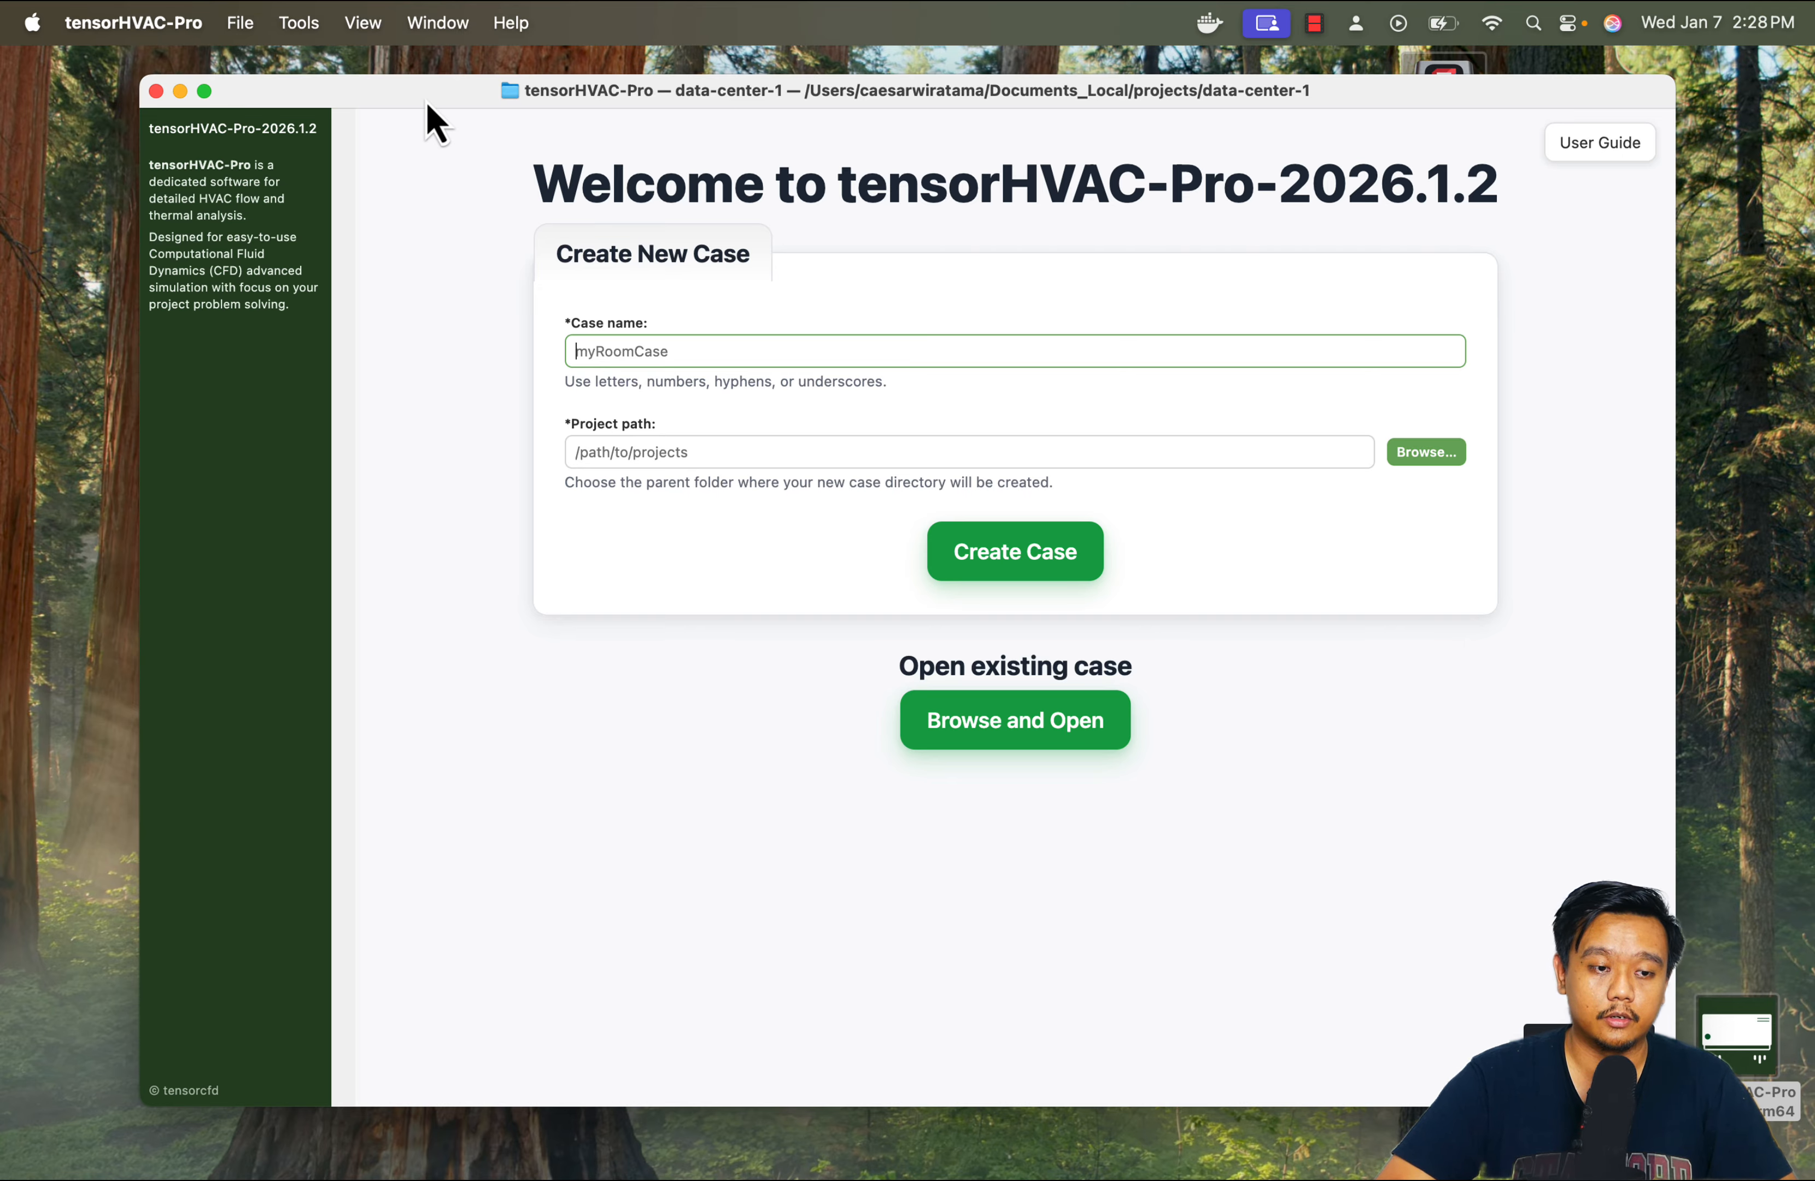
{"action": "left_click_drag", "start_coordinate": [427, 102], "coordinate": [444, 91]}
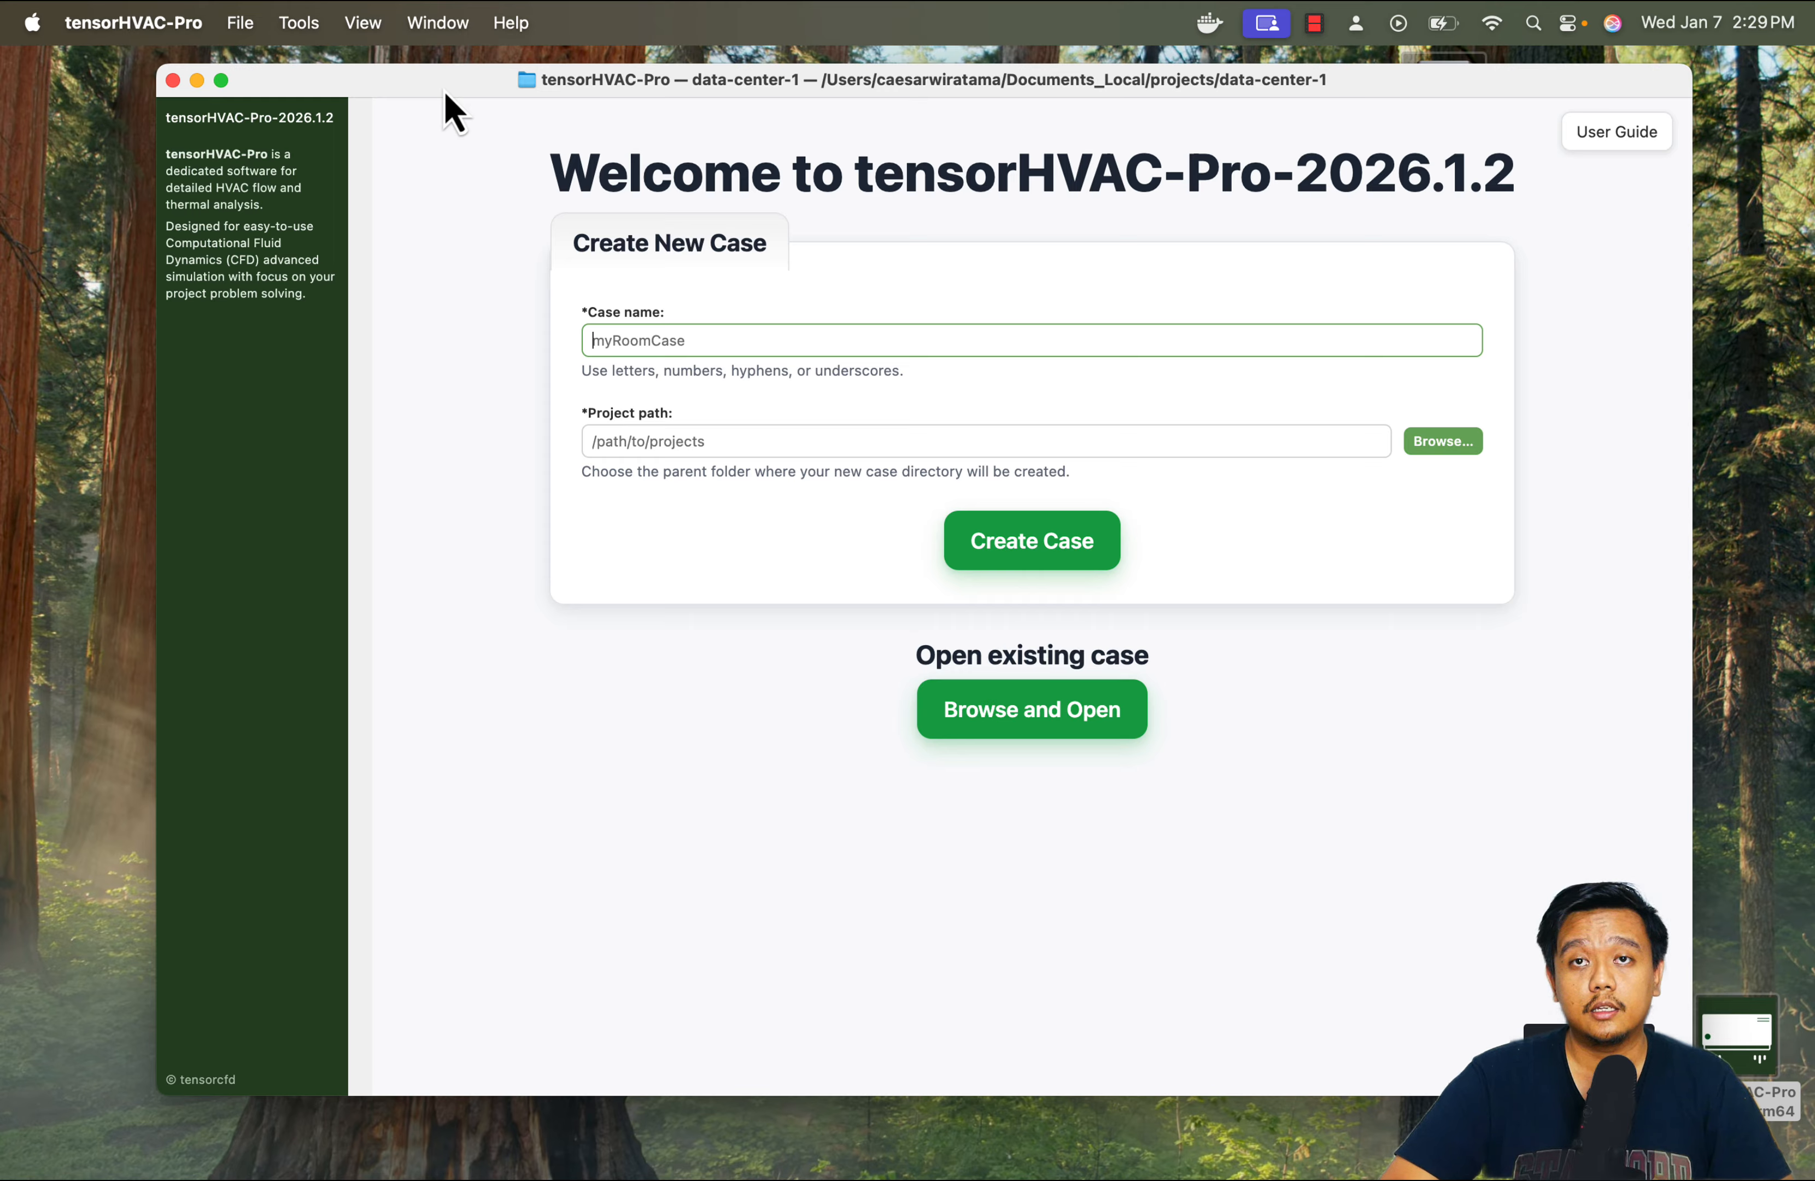
{"action": "left_click_drag", "start_coordinate": [438, 81], "coordinate": [450, 79]}
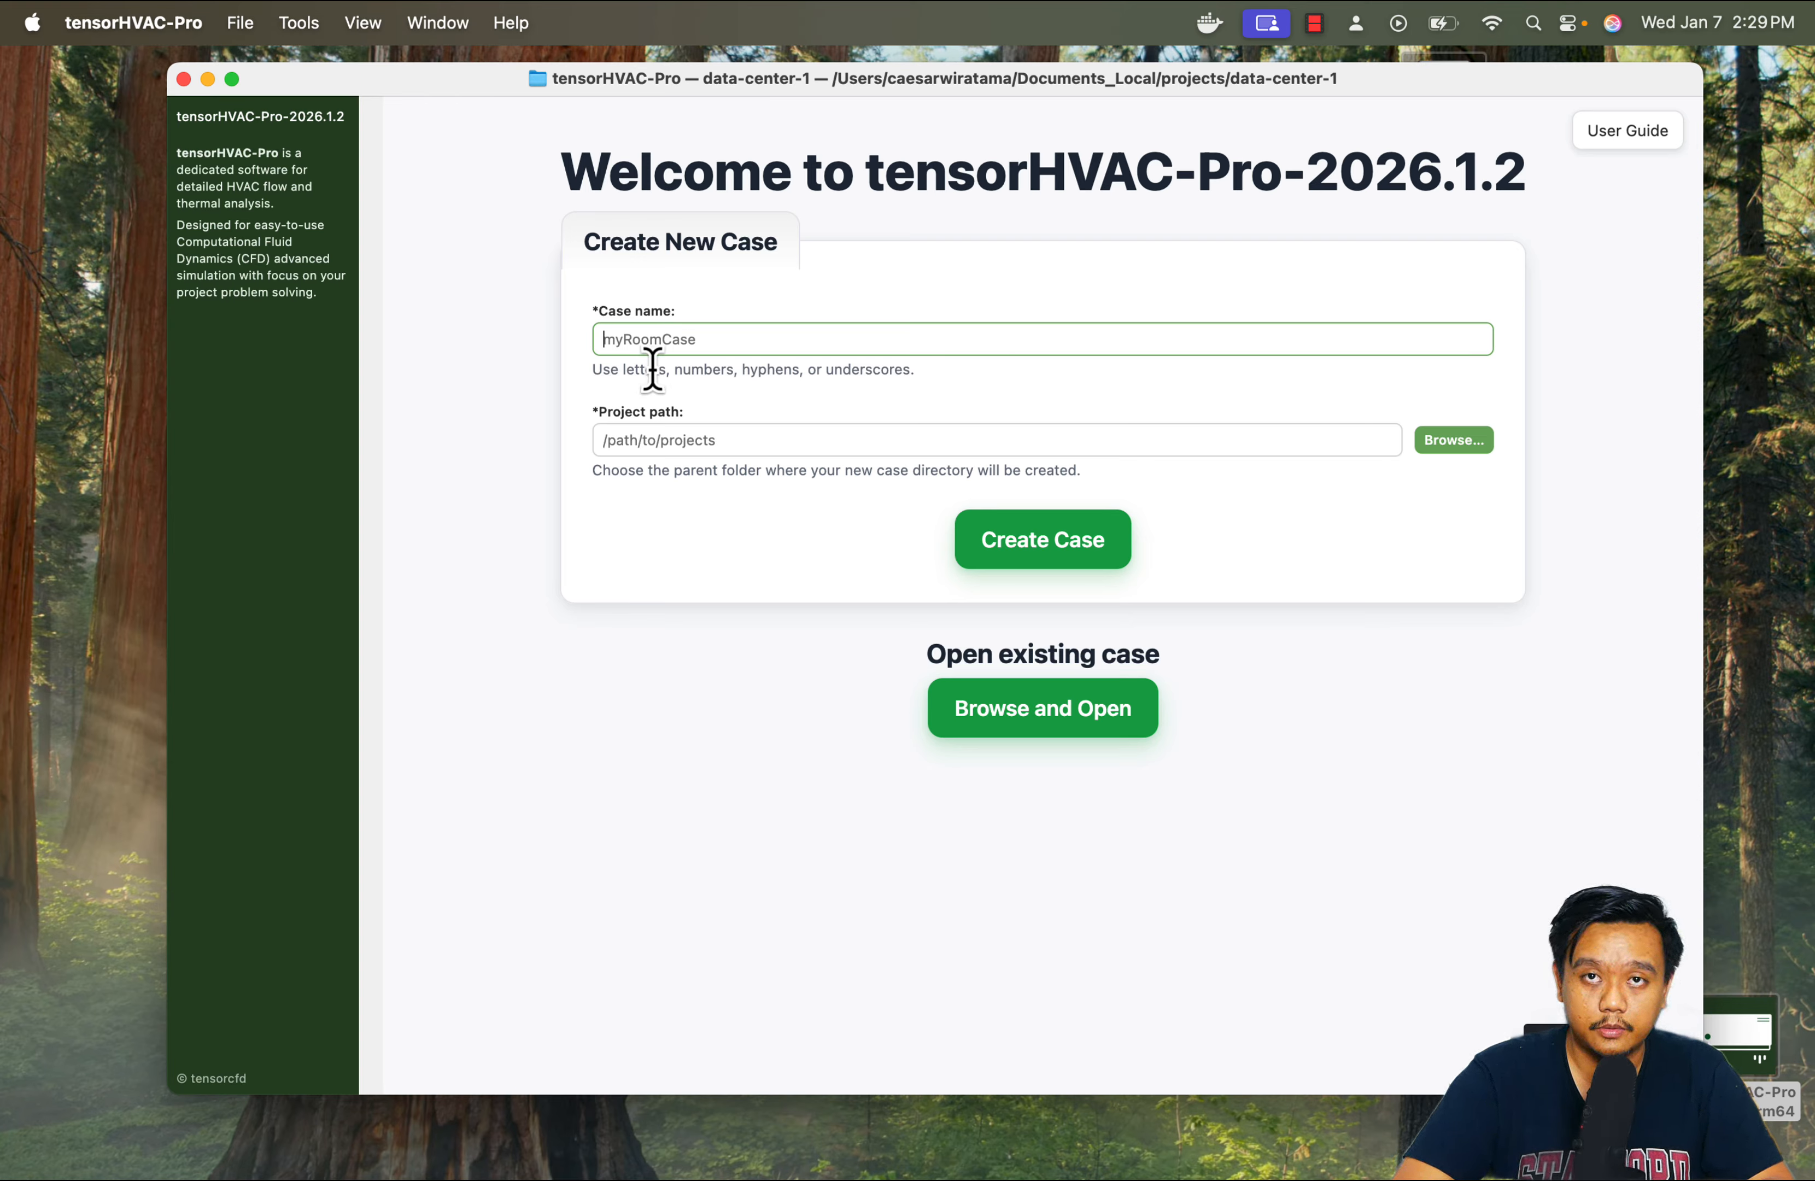
Create a new case named data-center-trial-xx in the Documents_Local/projects folder
{"action": "type", "text": "da"}
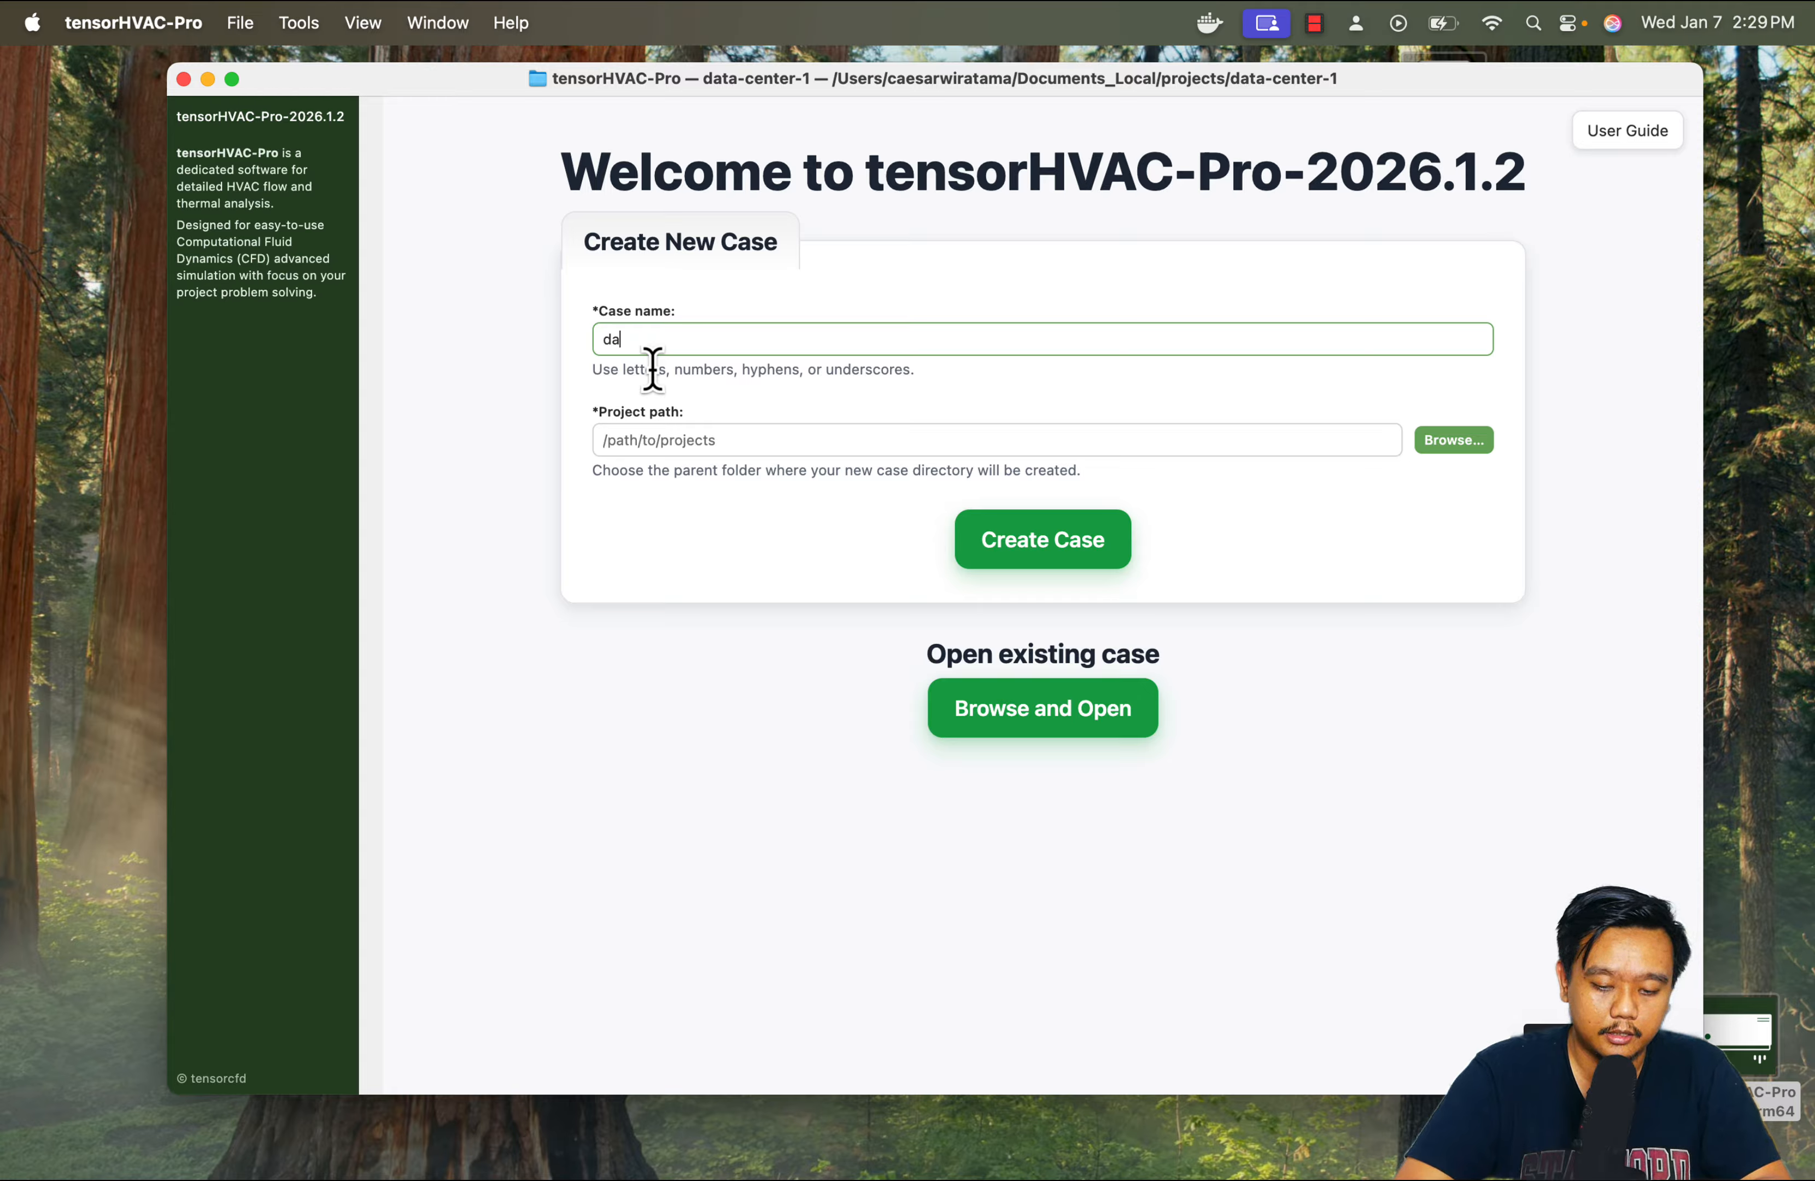
{"action": "type", "text": "ta-center-"}
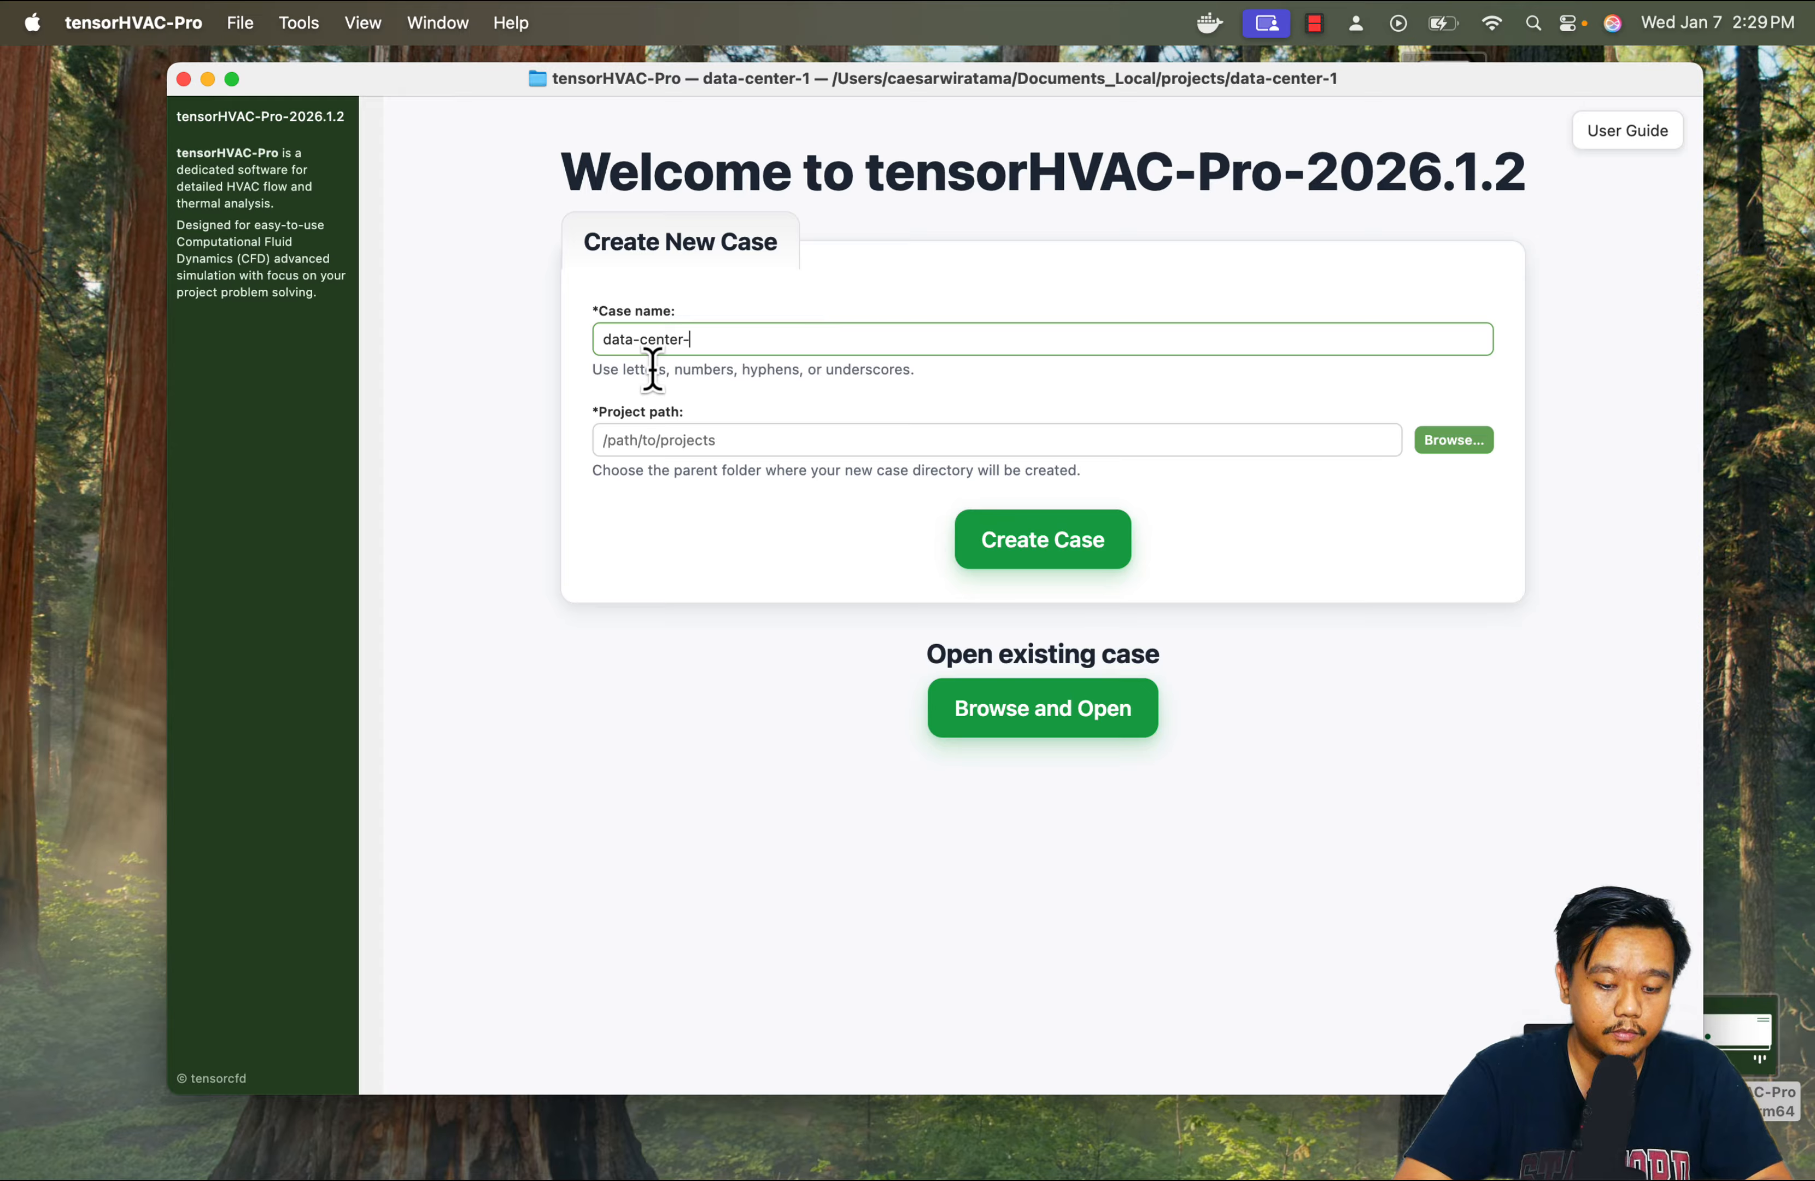
{"action": "type", "text": "trial-xx"}
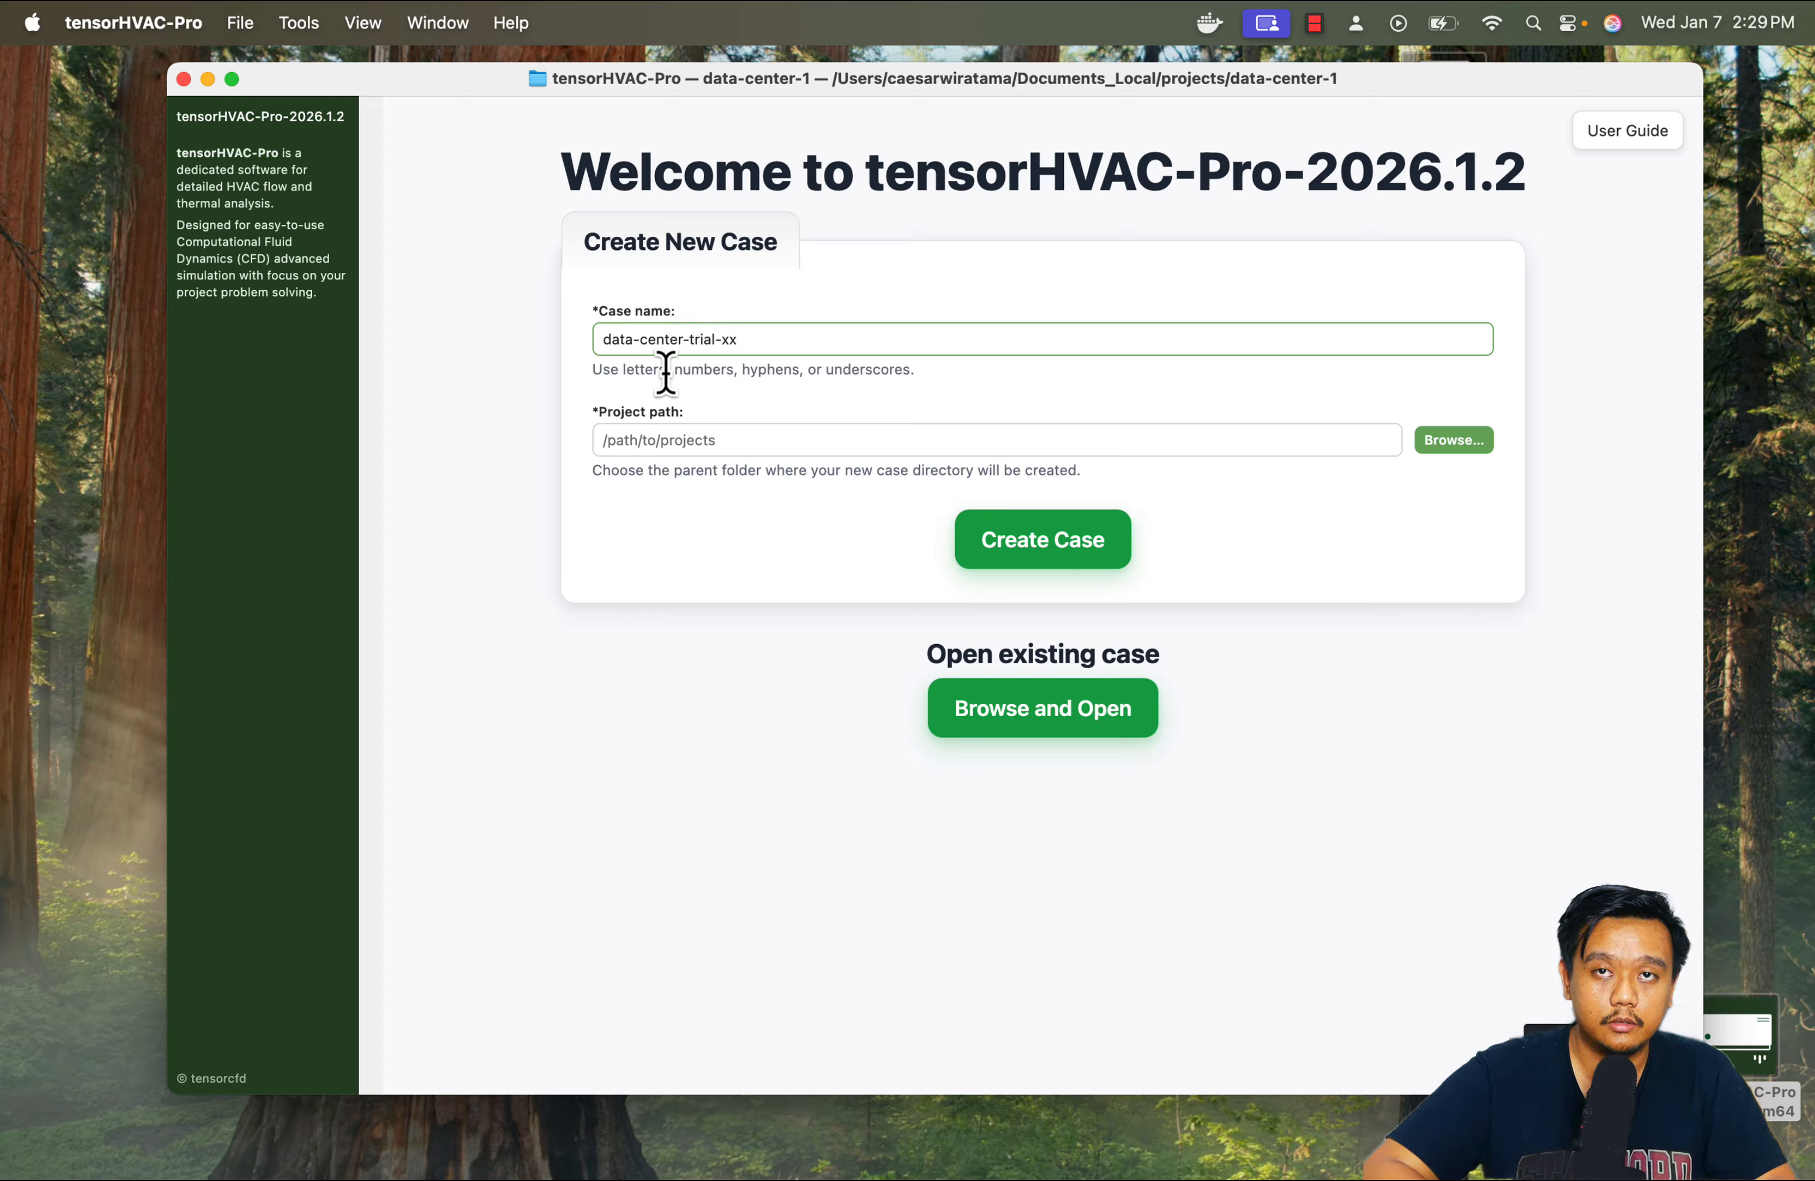
{"action": "left_click", "coordinate": [1430, 449]}
{"action": "key", "text": "Return"}
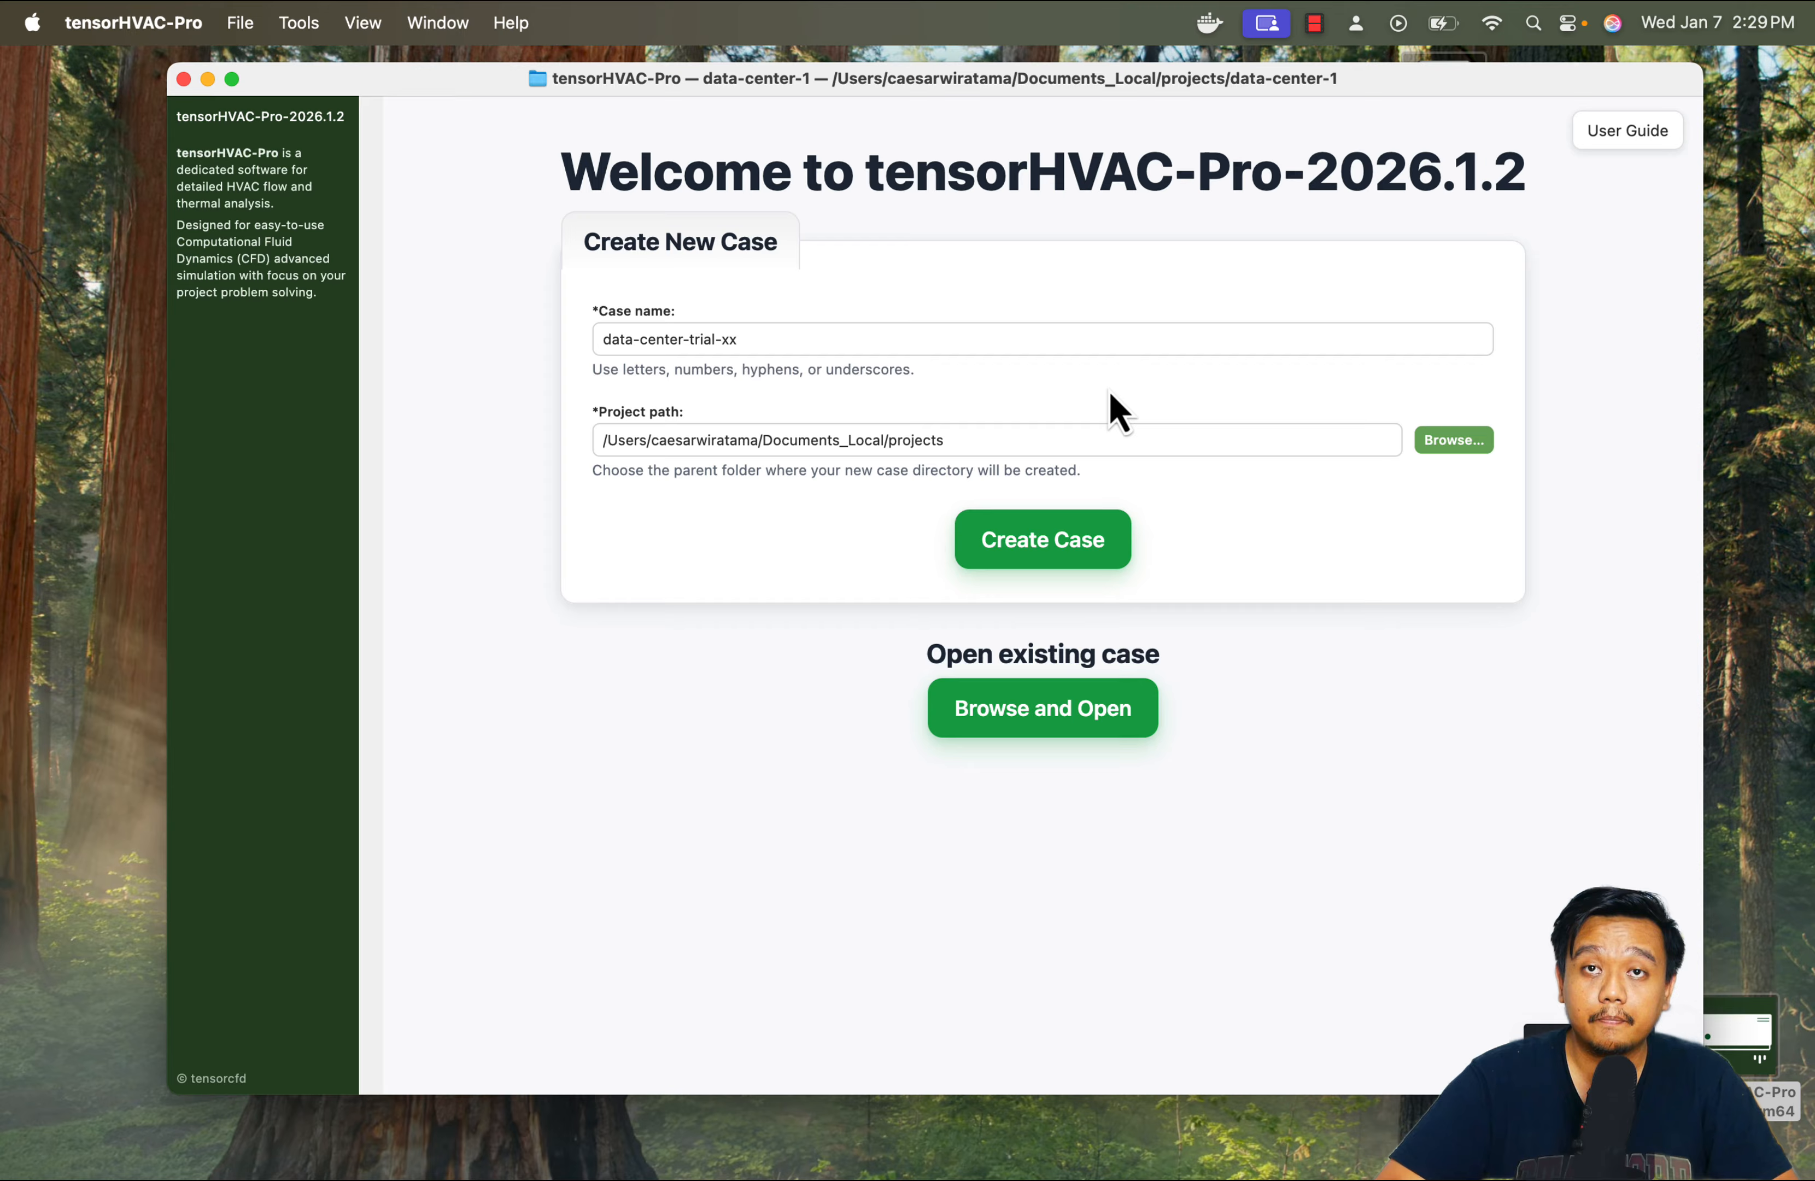
{"action": "left_click", "coordinate": [1061, 546]}
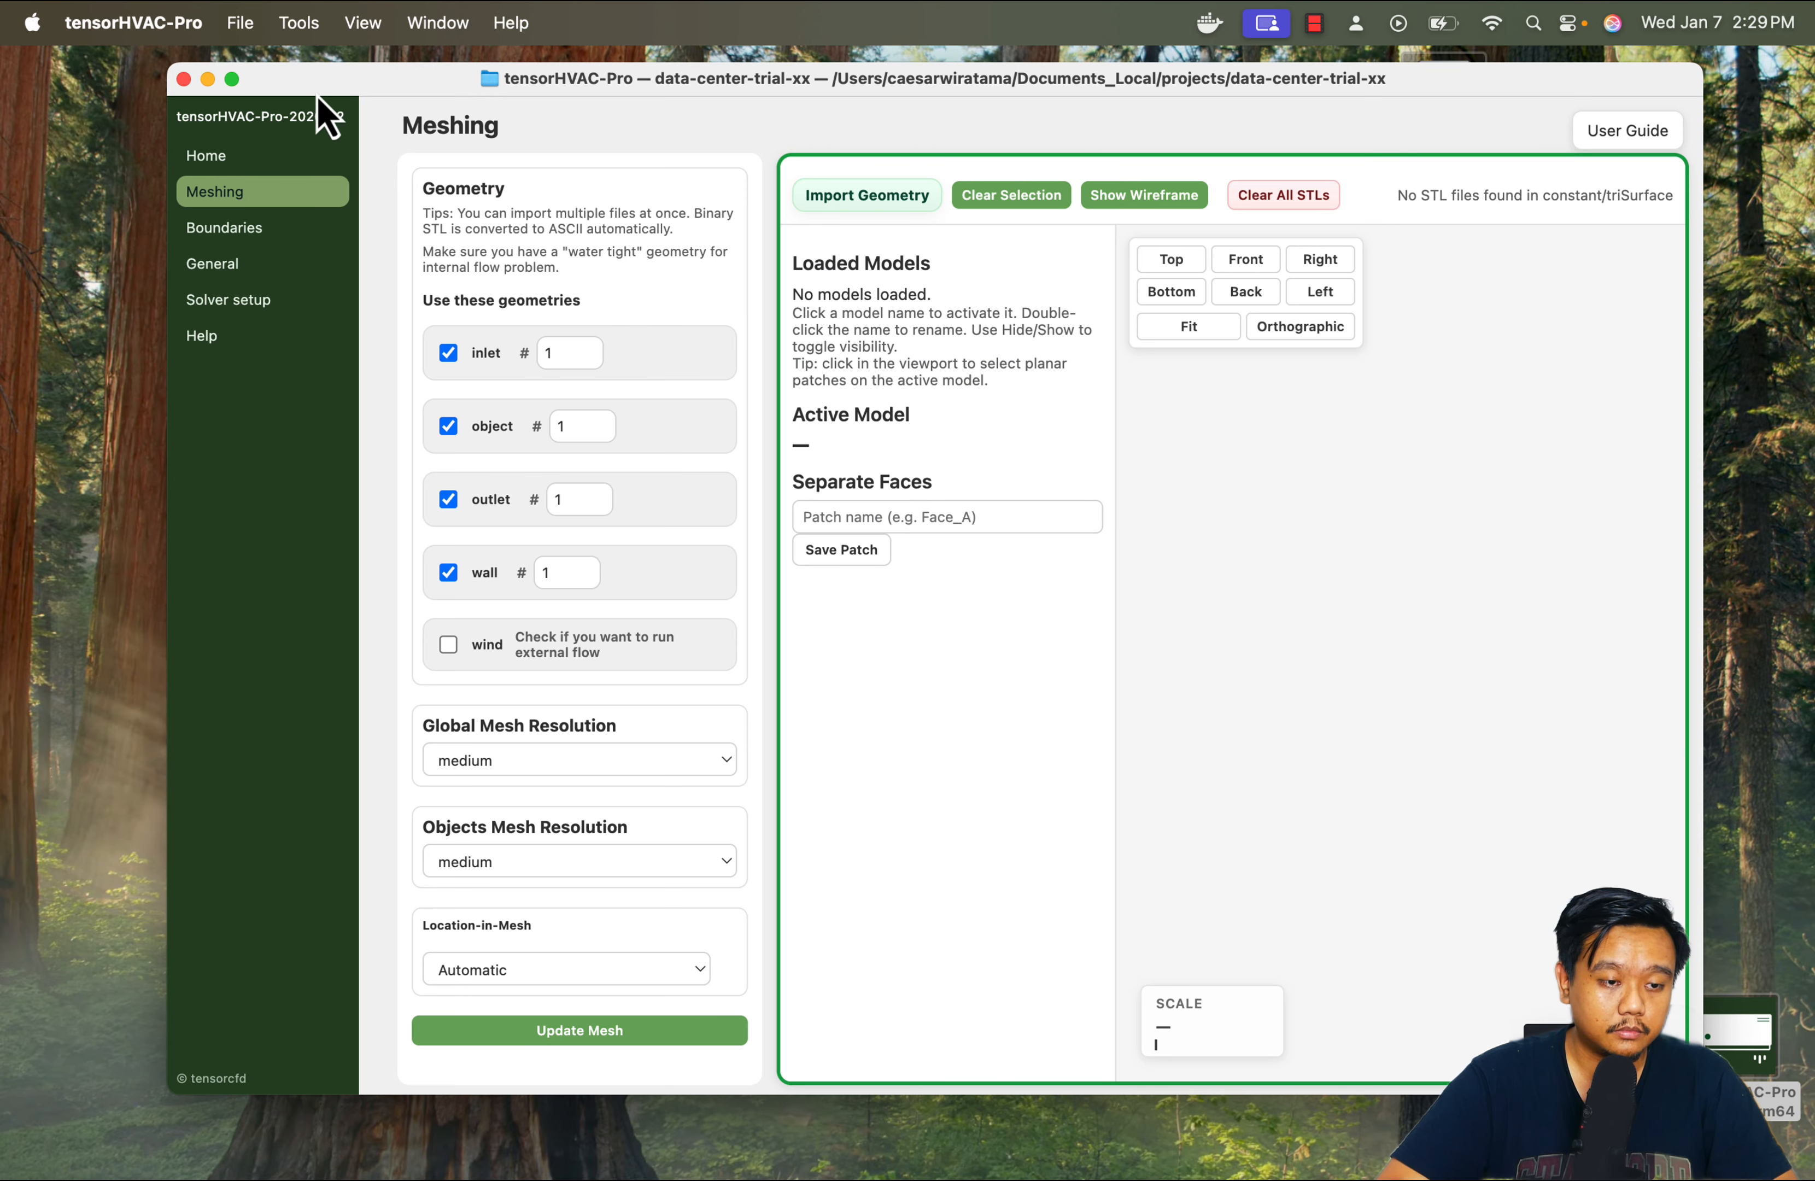
Expand the window to full screen and import all STL files from the MASTER-data-center folder inside MASTER as the case geometry
{"action": "left_click", "coordinate": [231, 79]}
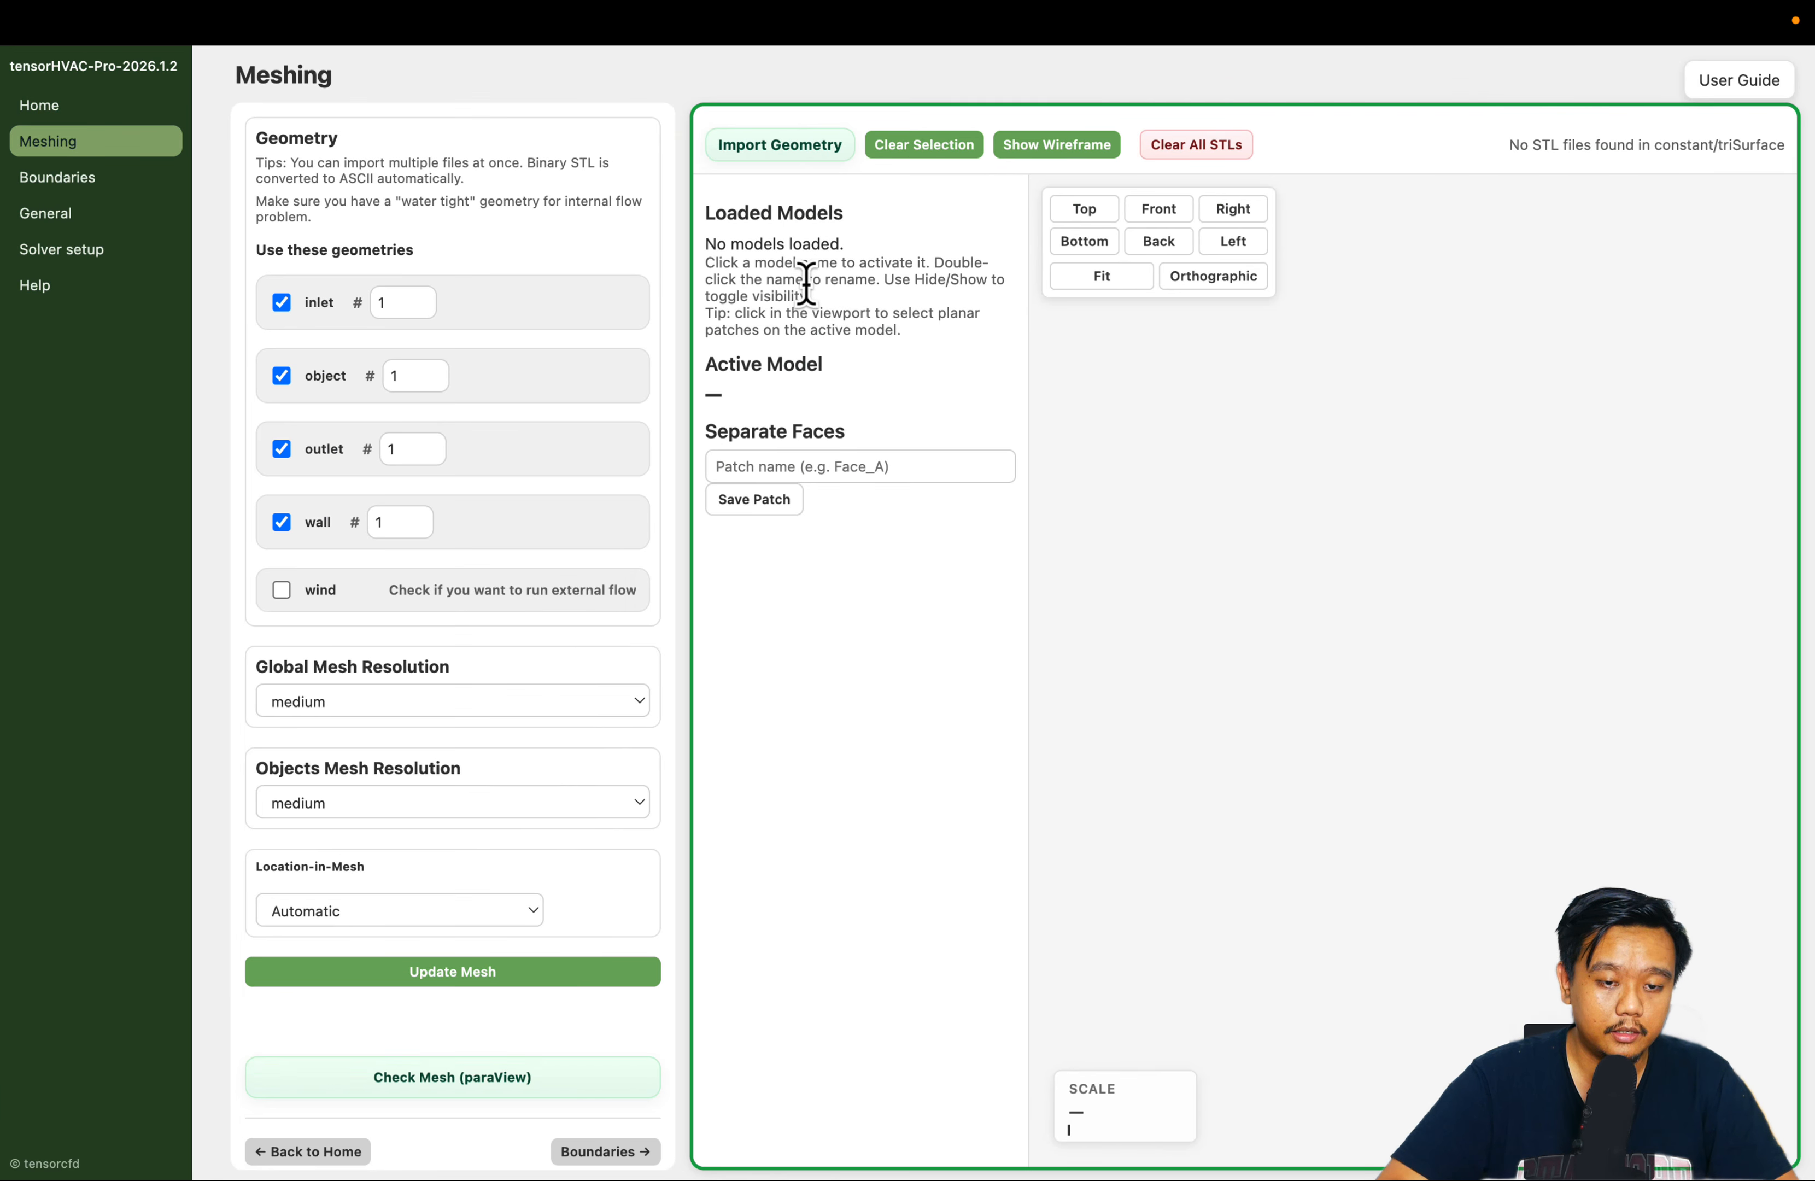
{"action": "left_click", "coordinate": [811, 159]}
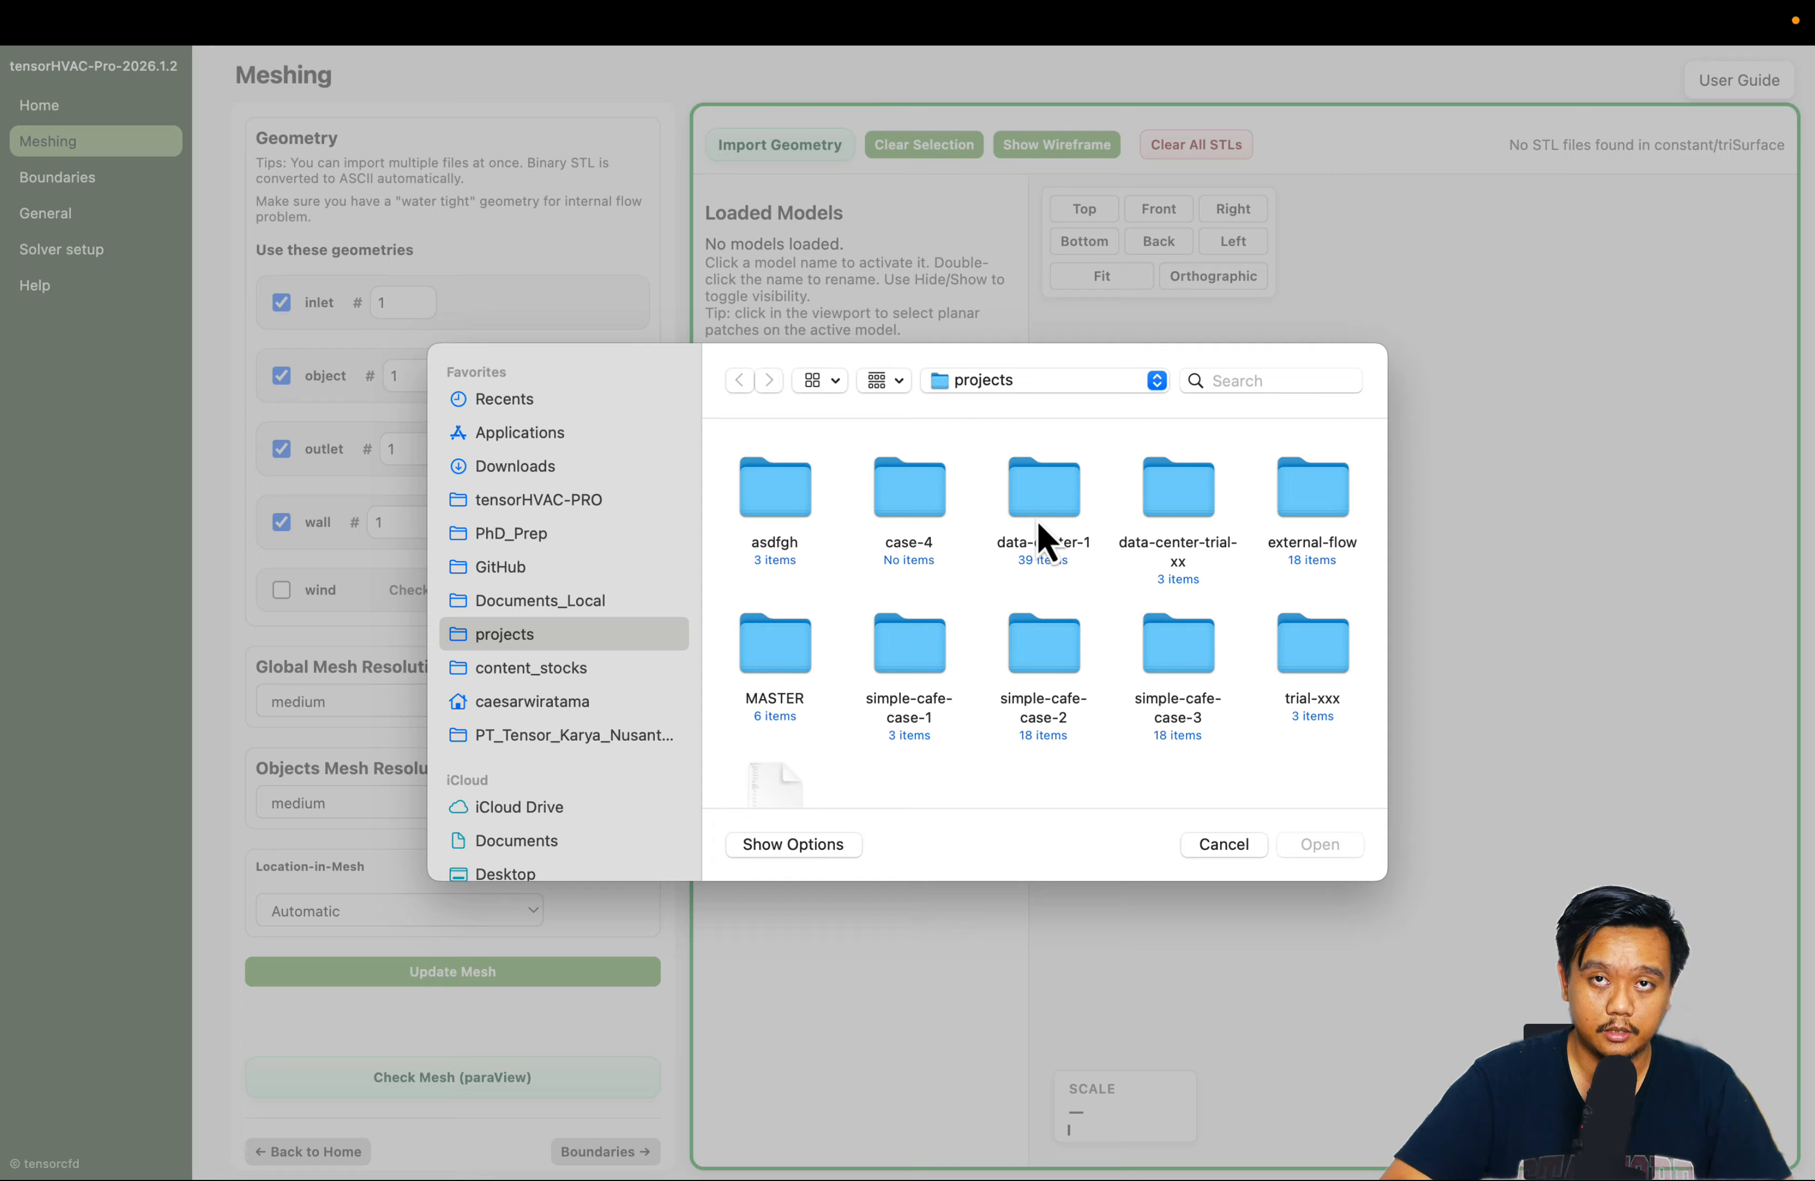
{"action": "scroll", "coordinate": [1045, 529], "scroll_direction": "down", "scroll_amount": 2}
{"action": "scroll", "coordinate": [1045, 584], "scroll_direction": "up", "scroll_amount": 2}
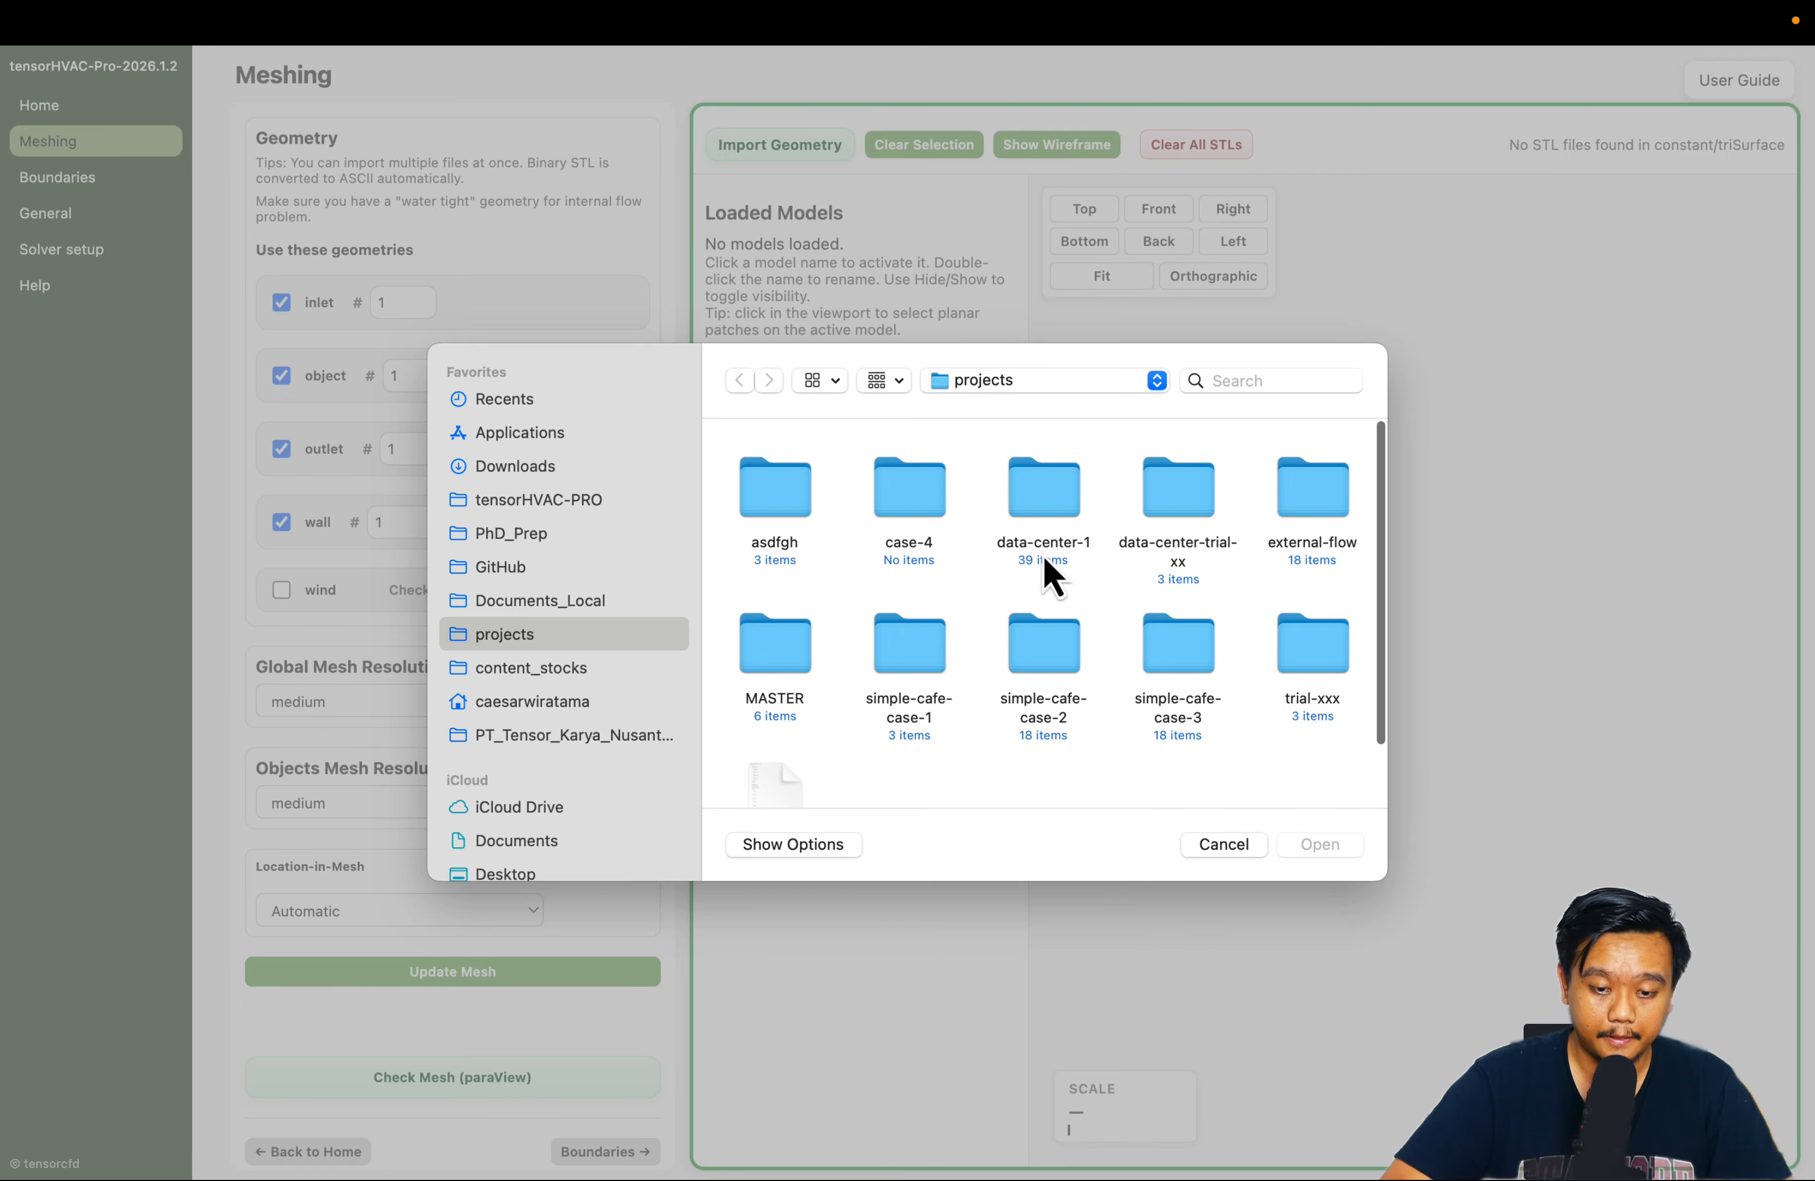
{"action": "scroll", "coordinate": [1050, 571], "scroll_direction": "down", "scroll_amount": 3}
{"action": "double_click", "coordinate": [780, 564]}
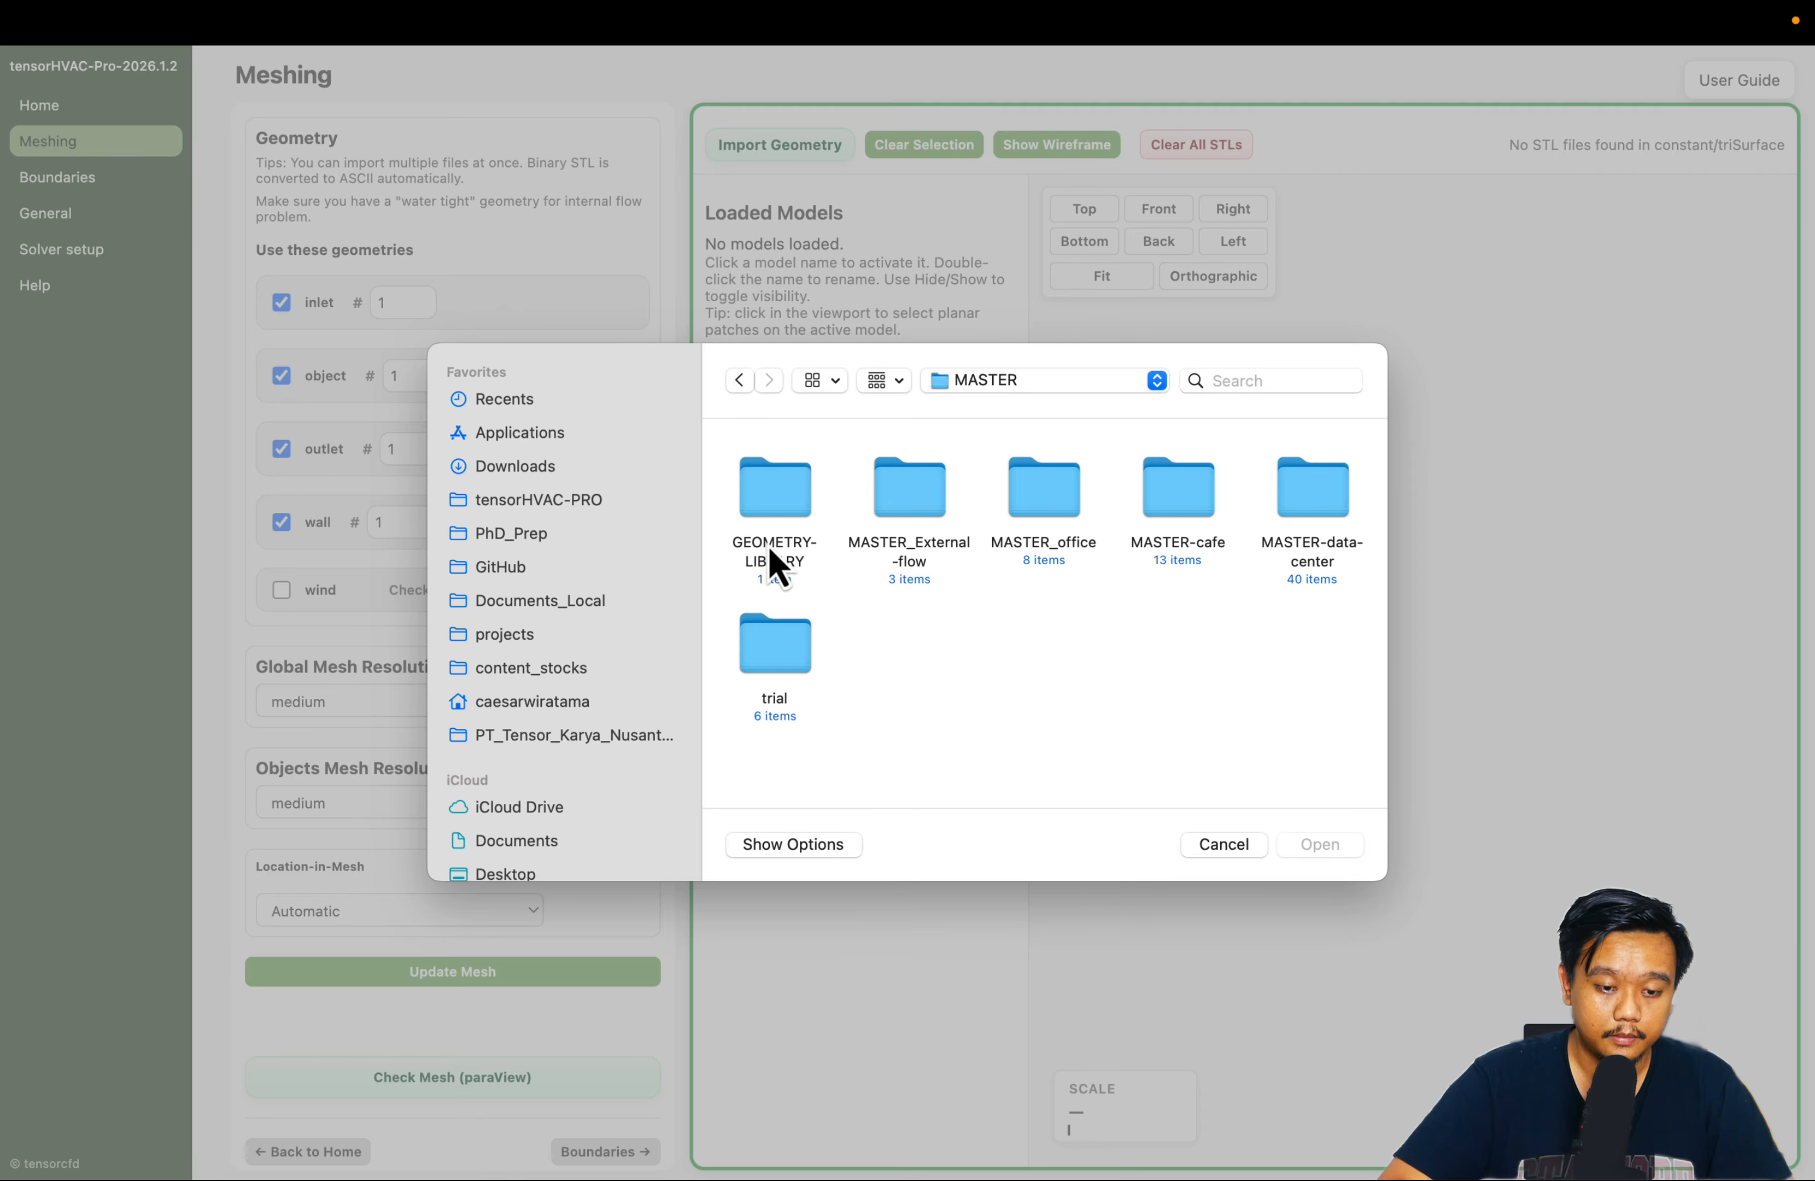
{"action": "double_click", "coordinate": [1313, 507]}
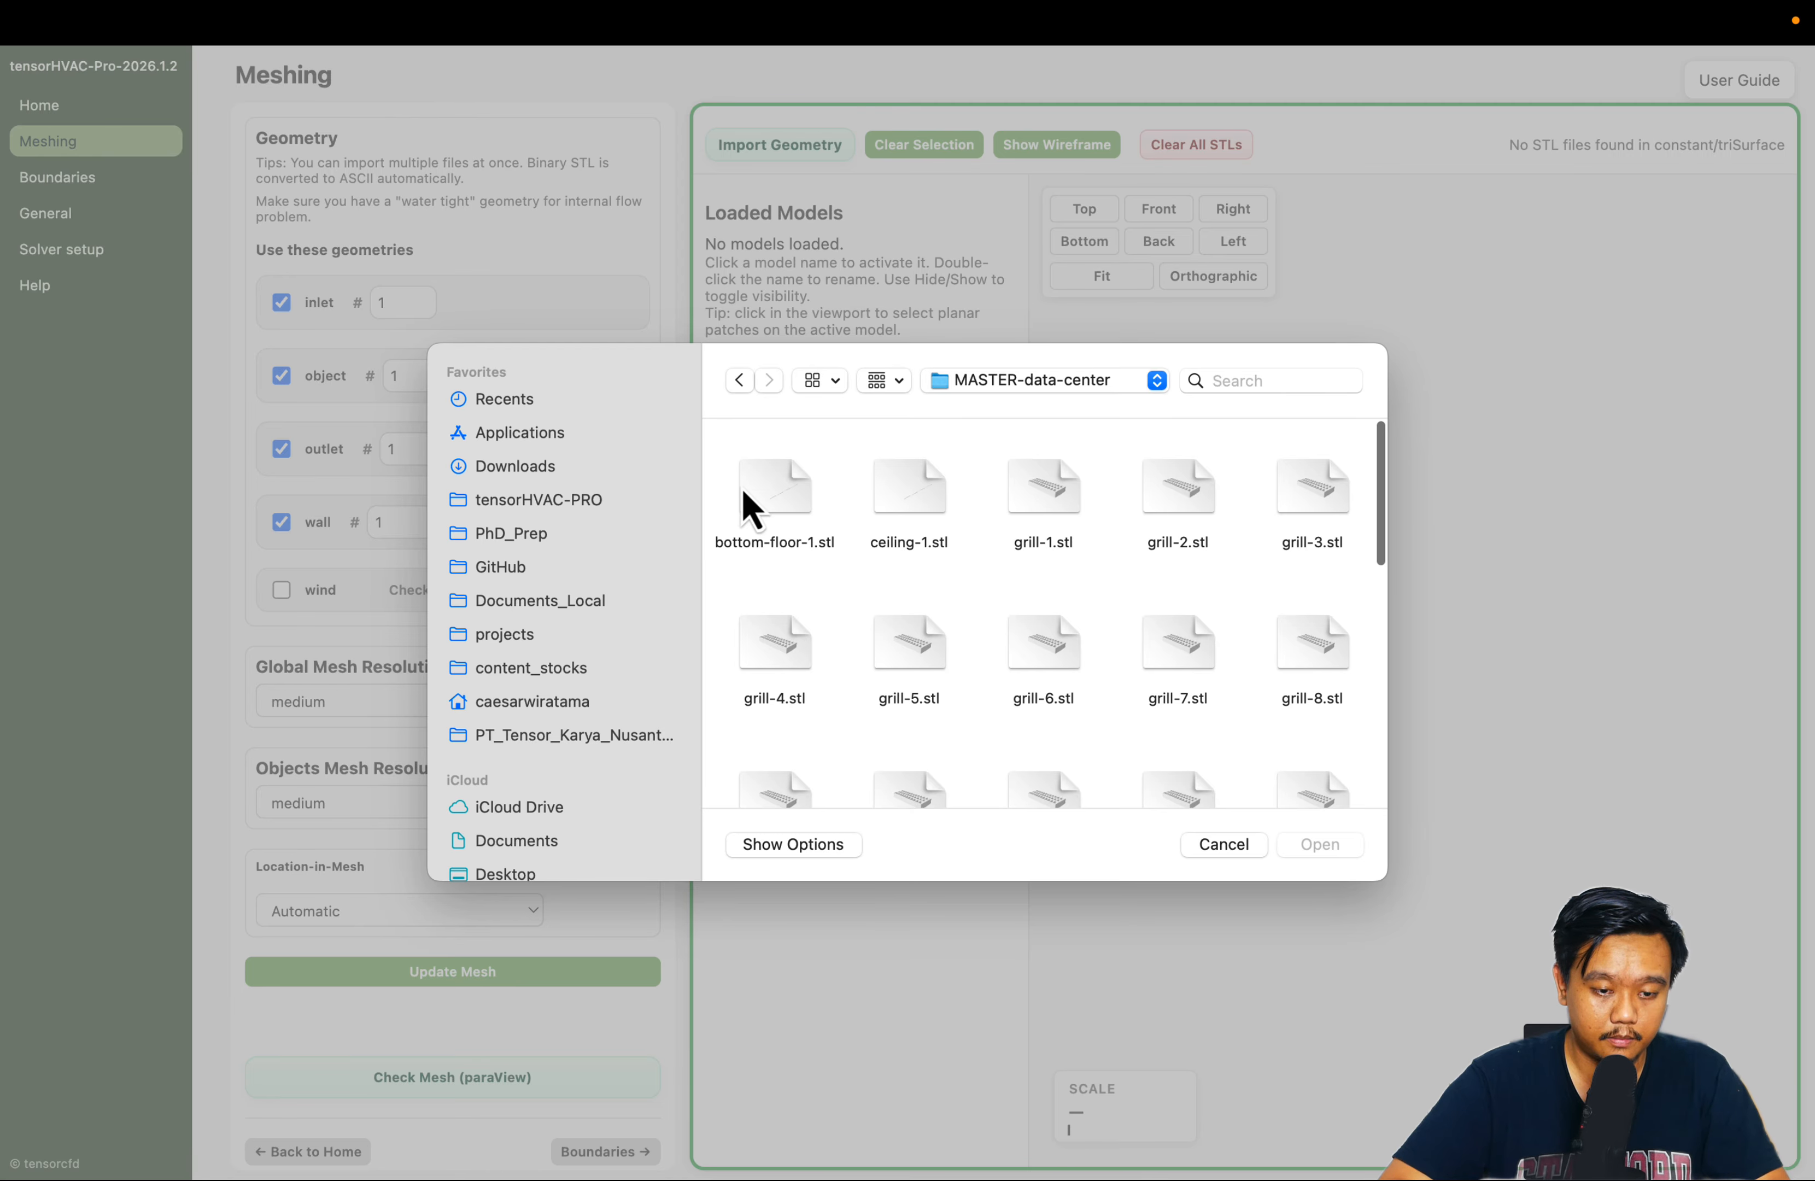
{"action": "left_click_drag", "start_coordinate": [797, 503], "coordinate": [1385, 742]}
{"action": "left_click", "coordinate": [1320, 847]}
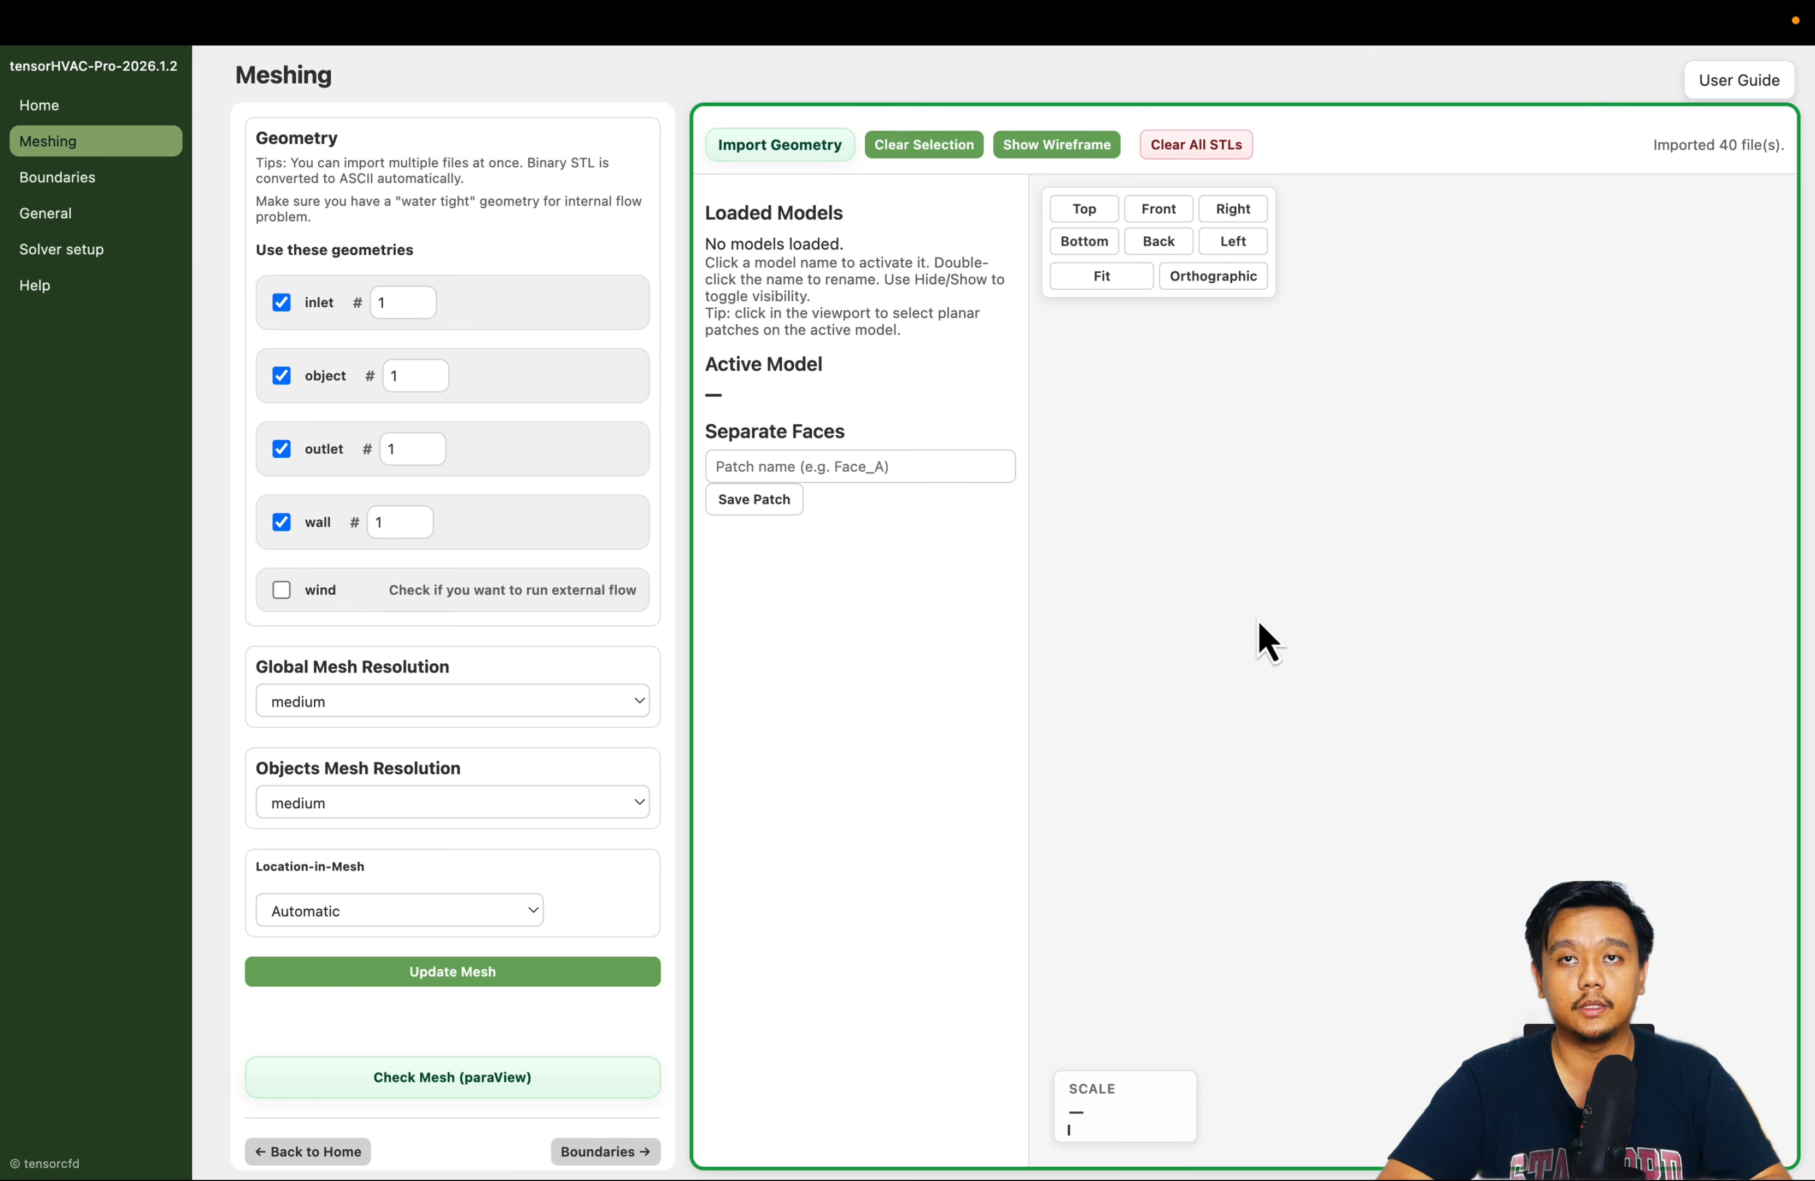
Hide the ceiling-1 and wall-1 models to expose the racks inside the room
{"action": "left_click_drag", "start_coordinate": [1353, 741], "coordinate": [1408, 749]}
{"action": "scroll", "coordinate": [1329, 555], "scroll_direction": "up", "scroll_amount": 5}
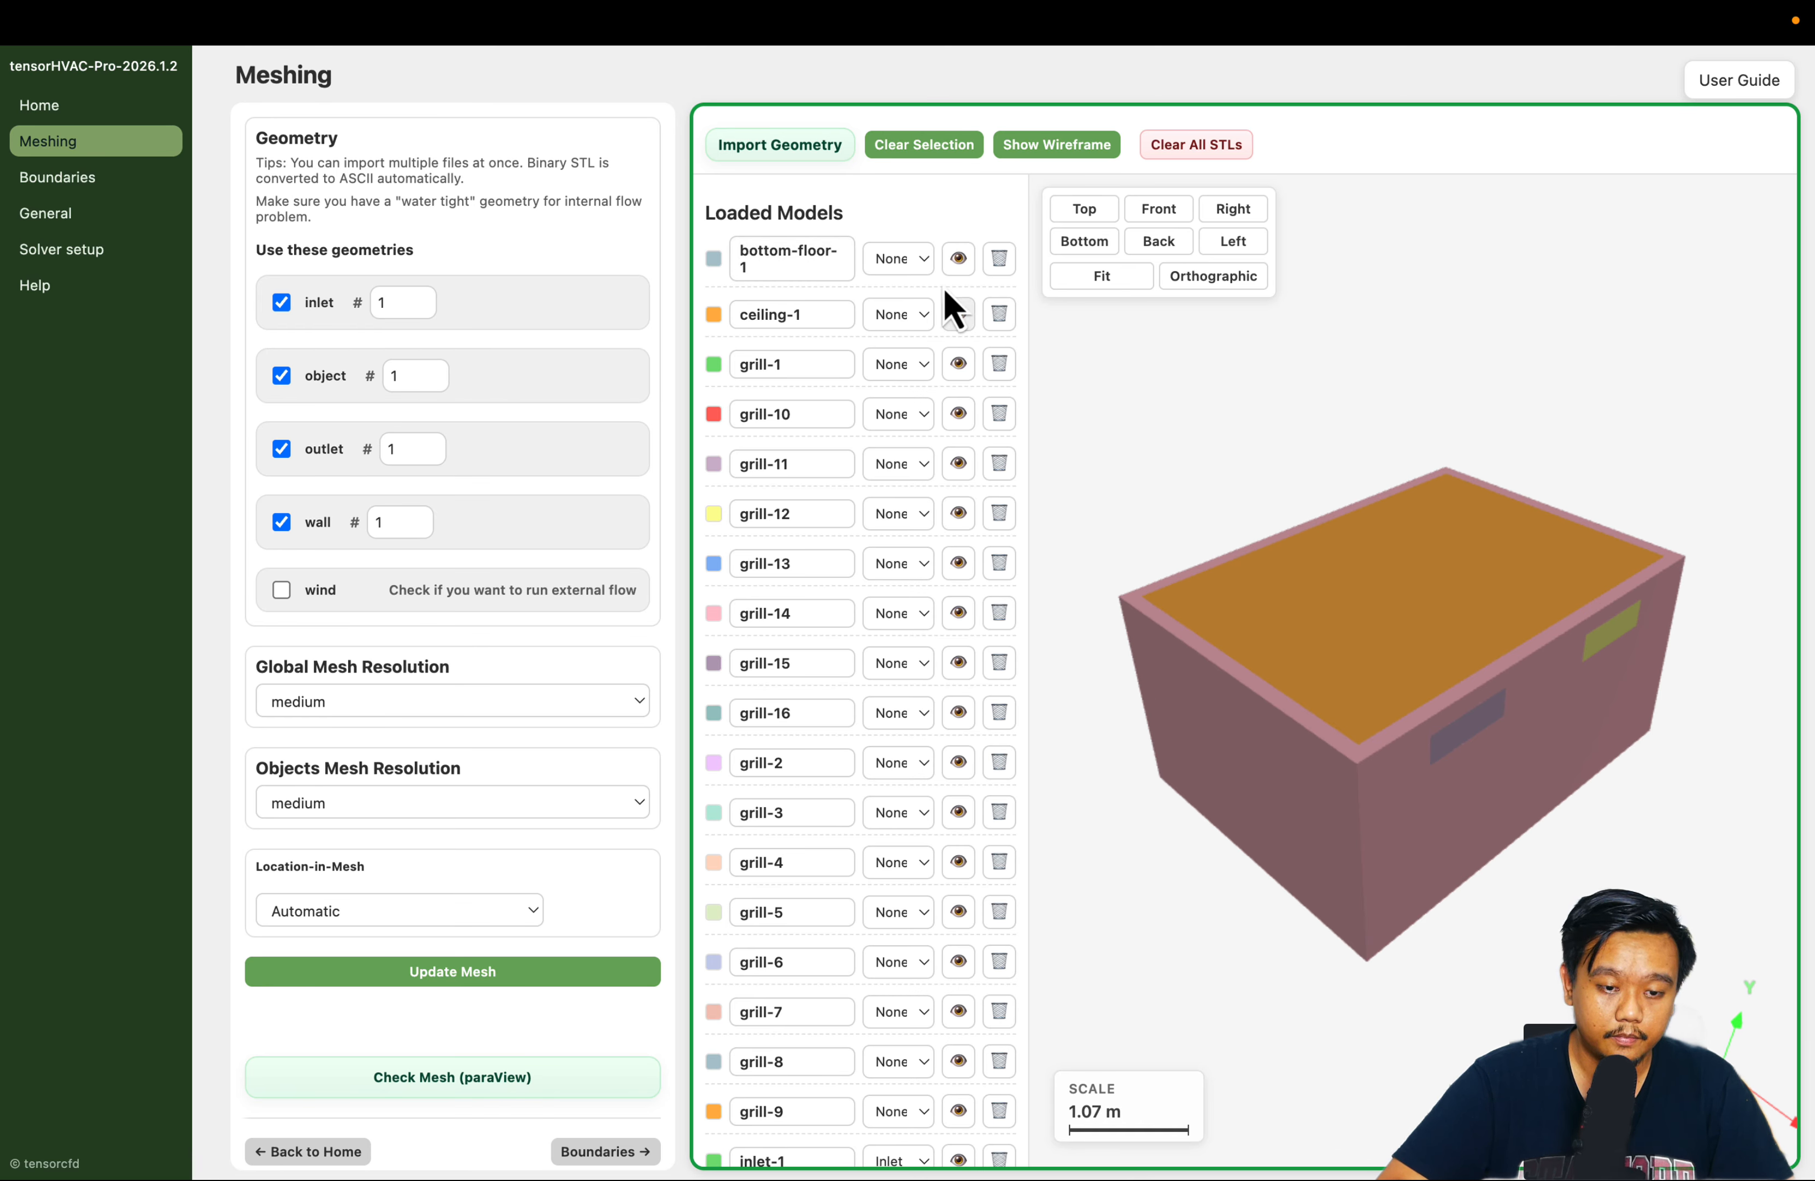
{"action": "left_click", "coordinate": [959, 316]}
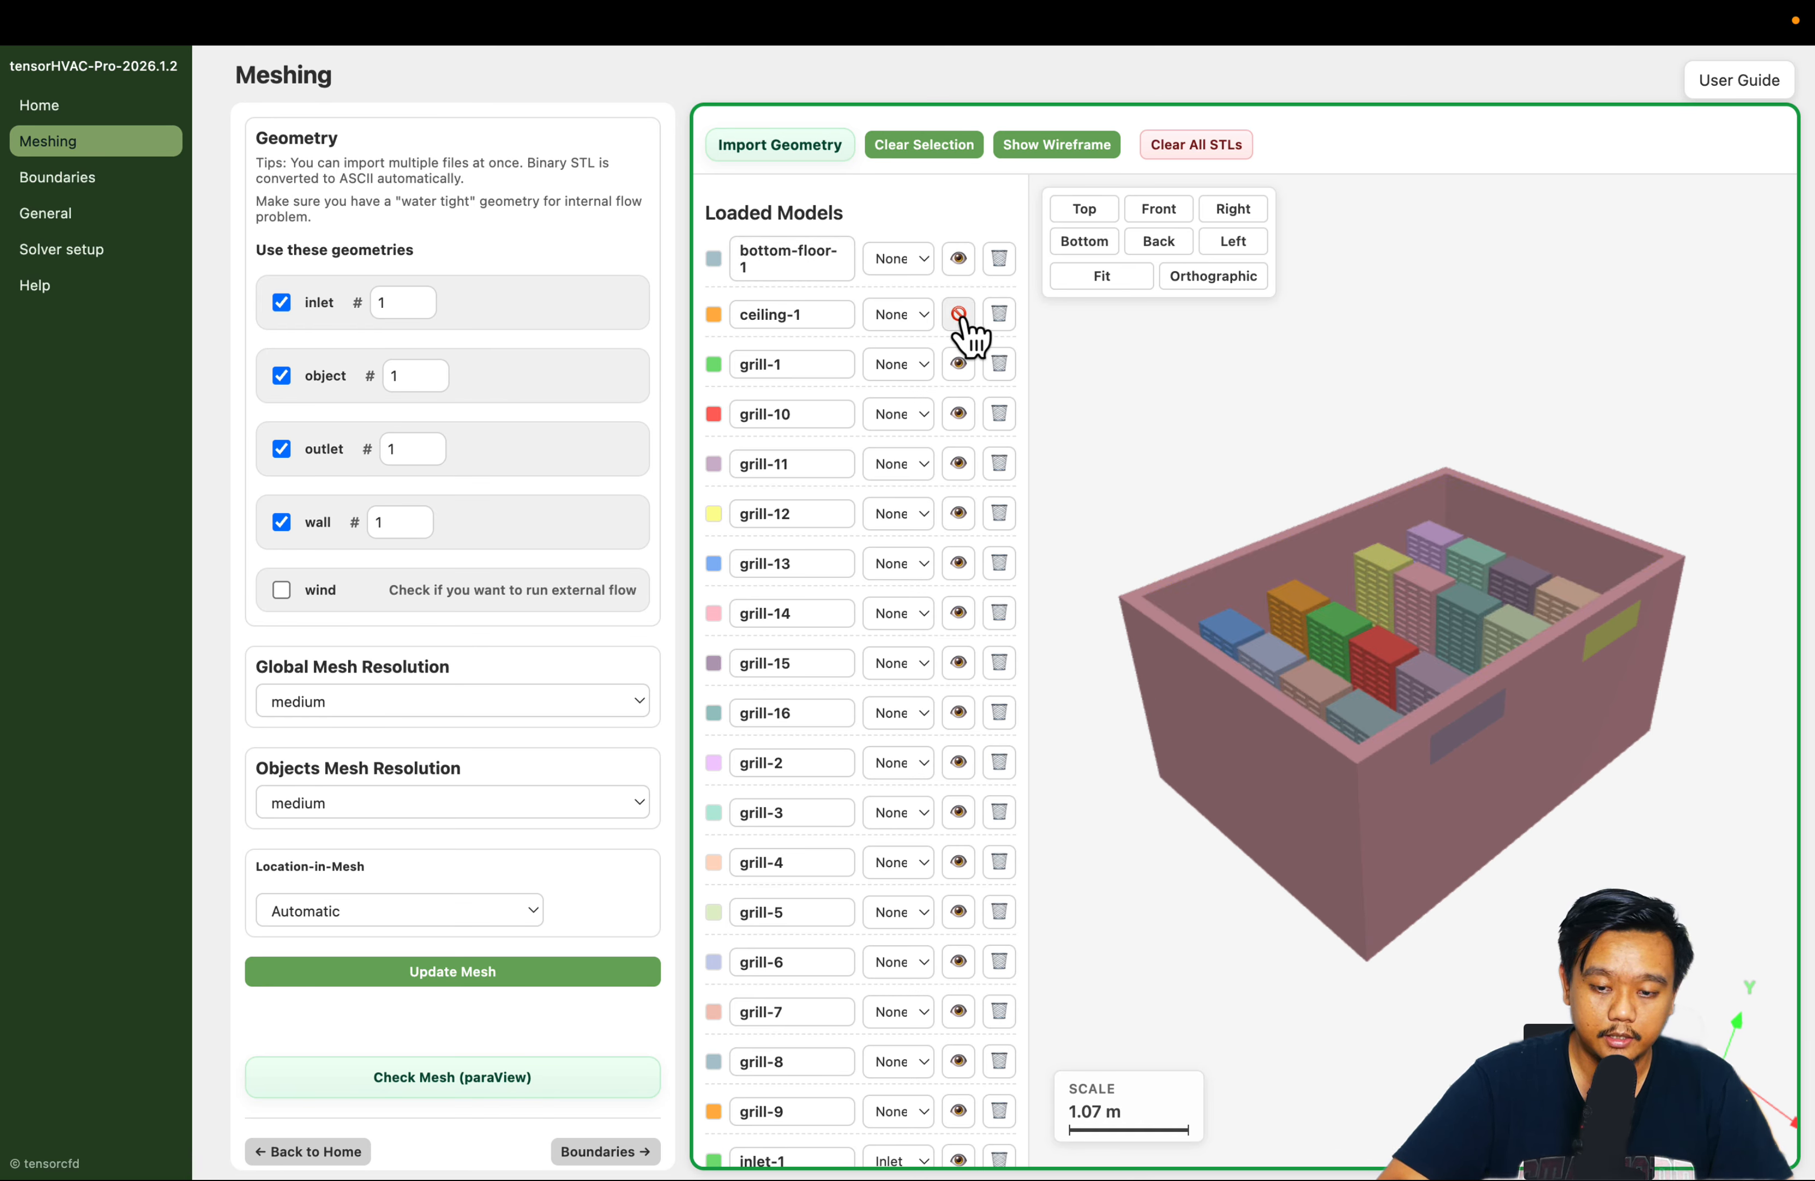
{"action": "left_click_drag", "start_coordinate": [1330, 487], "coordinate": [1303, 582]}
{"action": "scroll", "coordinate": [855, 414], "scroll_direction": "down", "scroll_amount": 15}
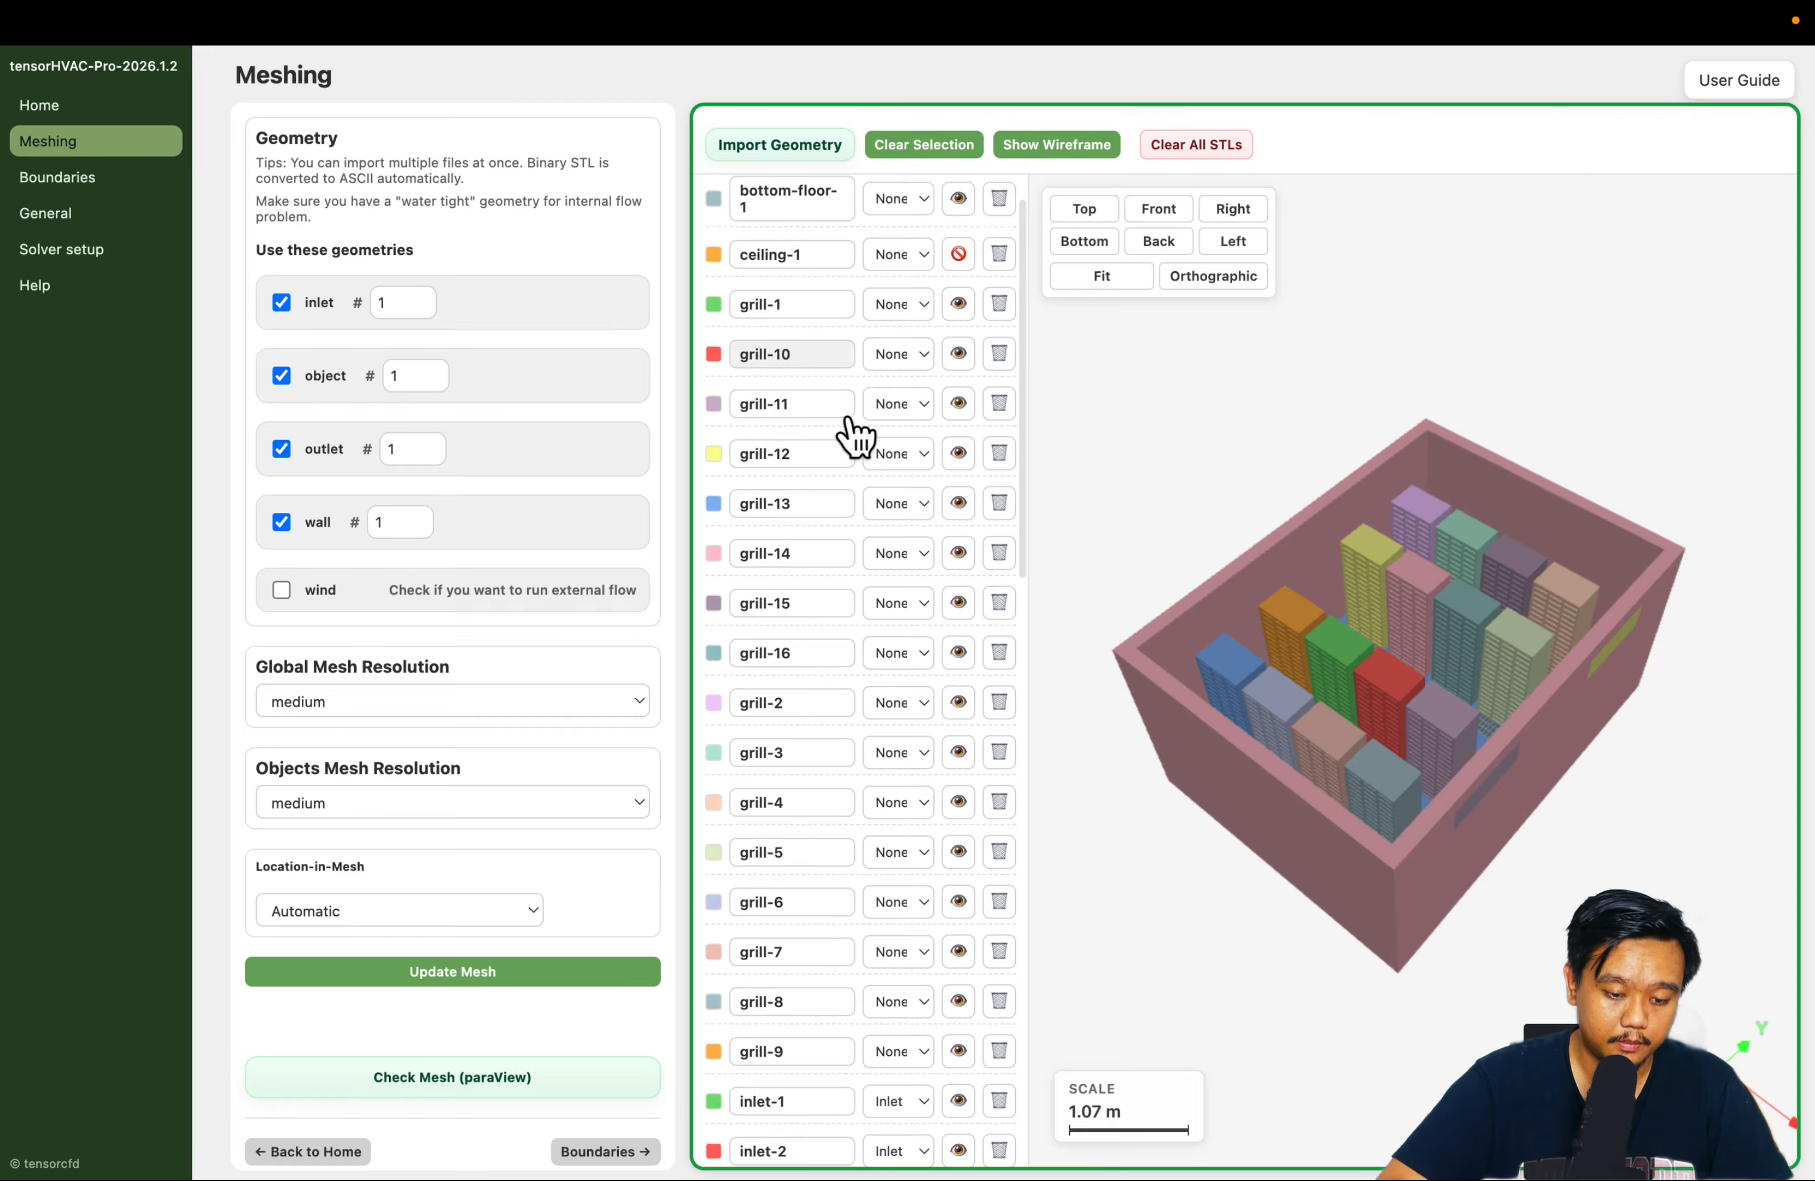
{"action": "left_click", "coordinate": [958, 640]}
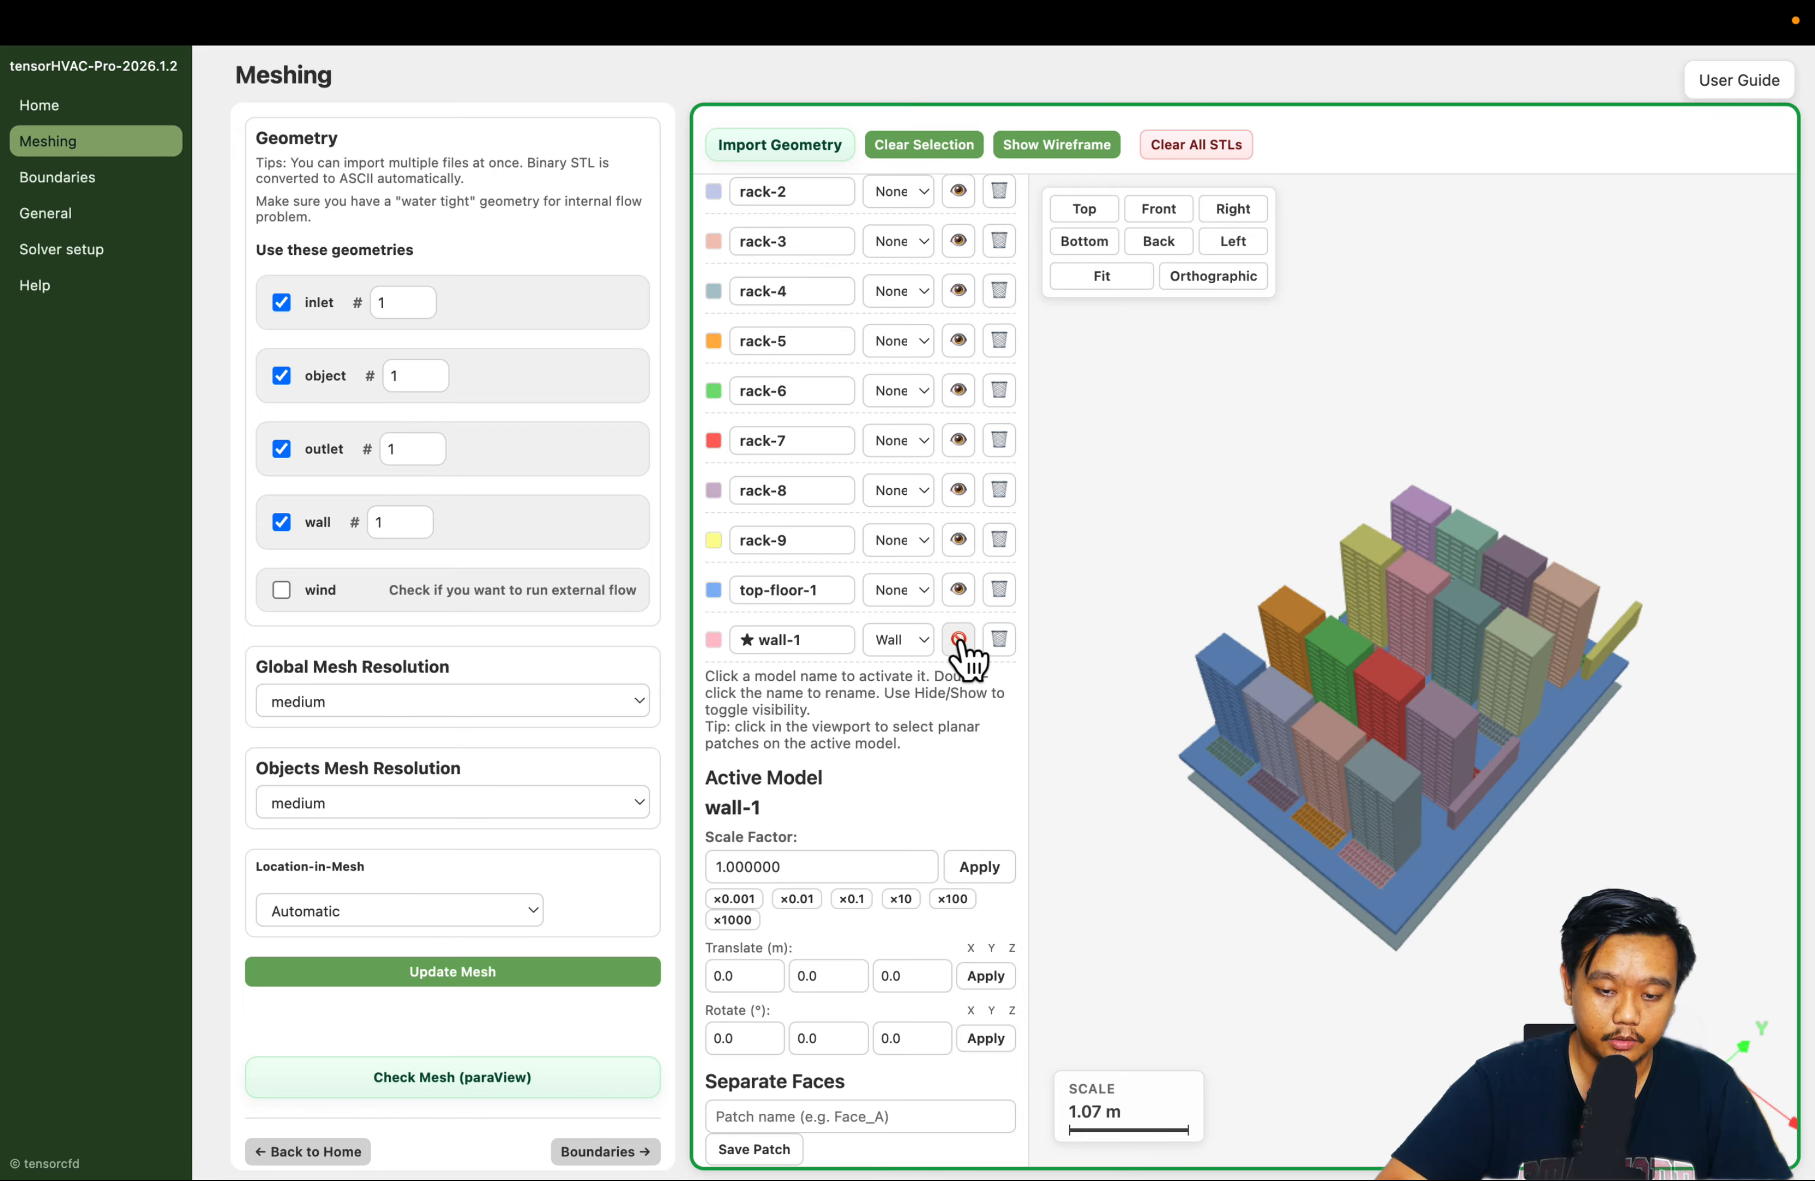
Examine the server racks, floor grills, space beneath the raised floor, and inlet and outlet openings from several angles
{"action": "scroll", "coordinate": [1334, 924], "scroll_direction": "up", "scroll_amount": 2}
{"action": "left_click_drag", "start_coordinate": [1334, 924], "coordinate": [1396, 732]}
{"action": "scroll", "coordinate": [1396, 732], "scroll_direction": "up", "scroll_amount": 10}
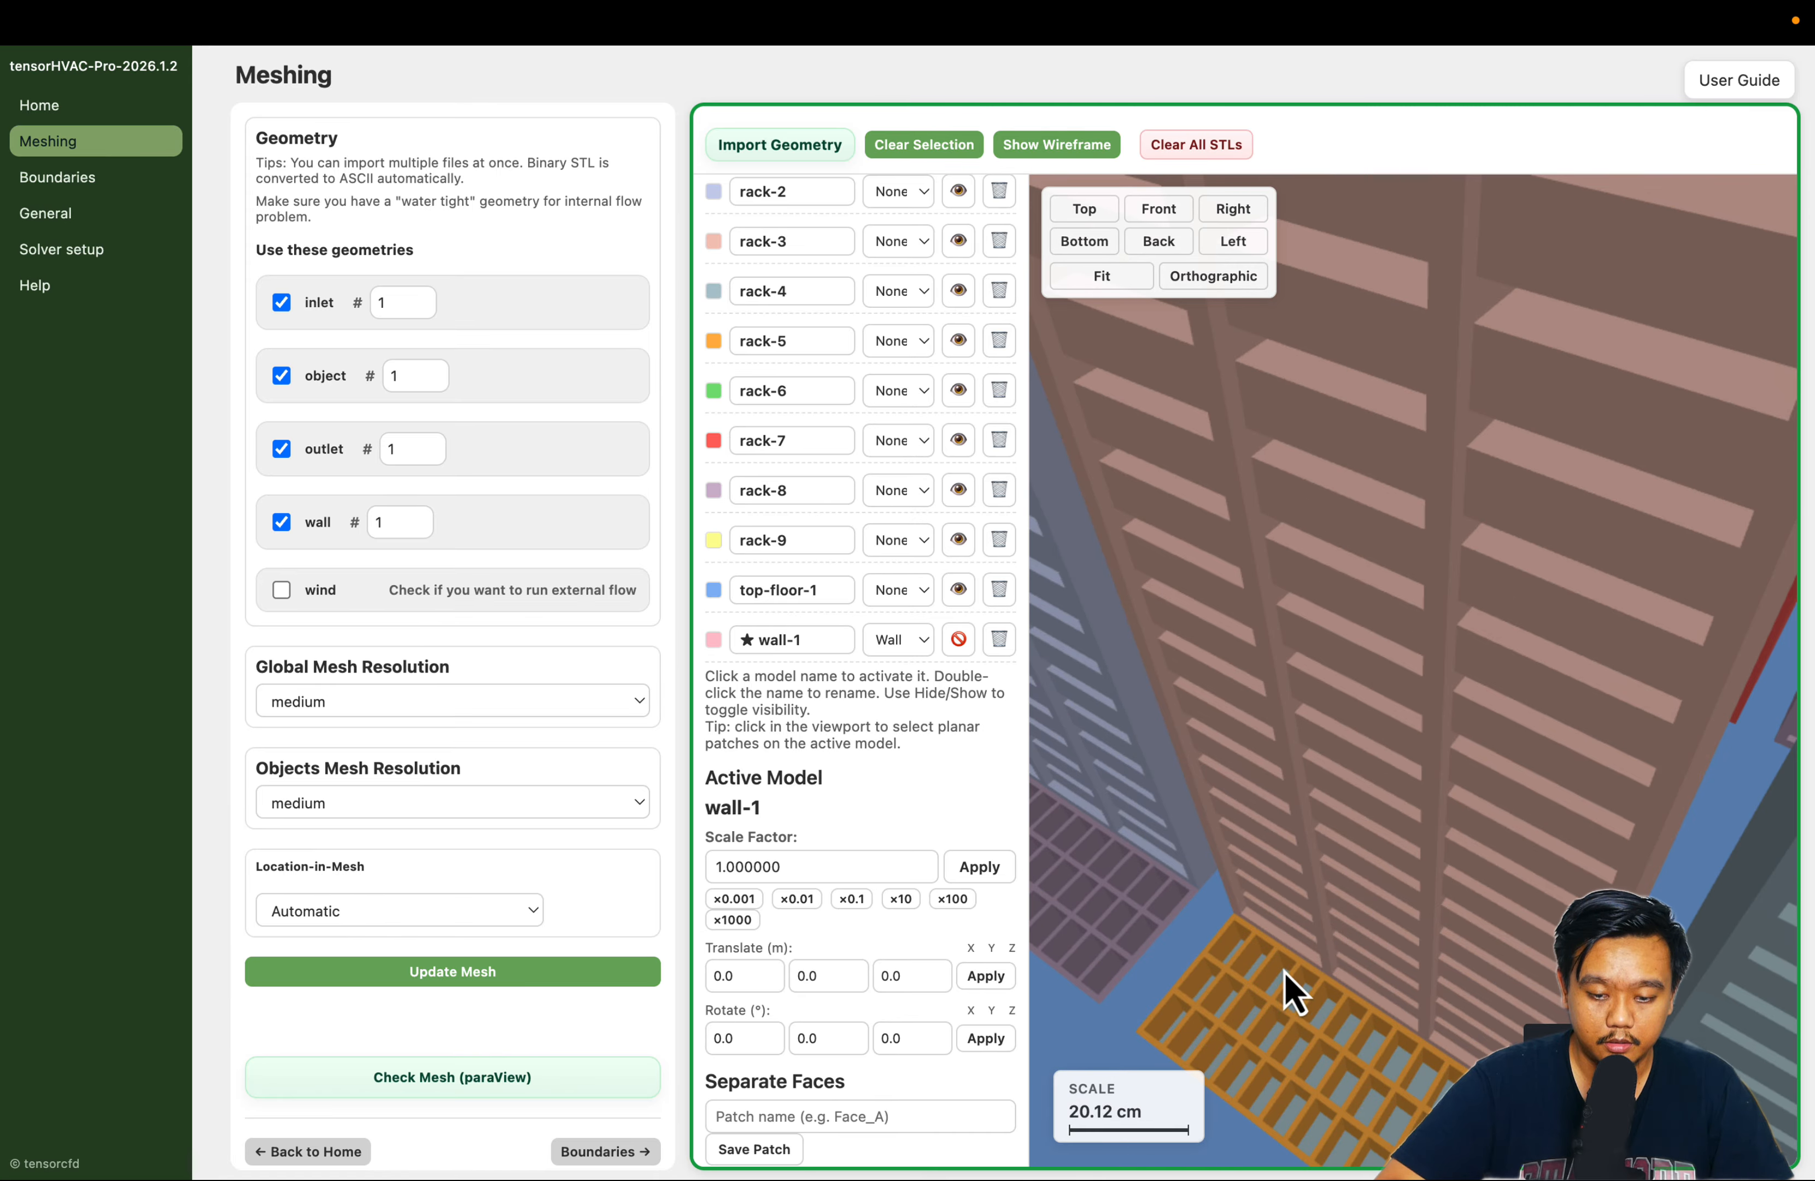
{"action": "scroll", "coordinate": [1237, 789], "scroll_direction": "down", "scroll_amount": 6}
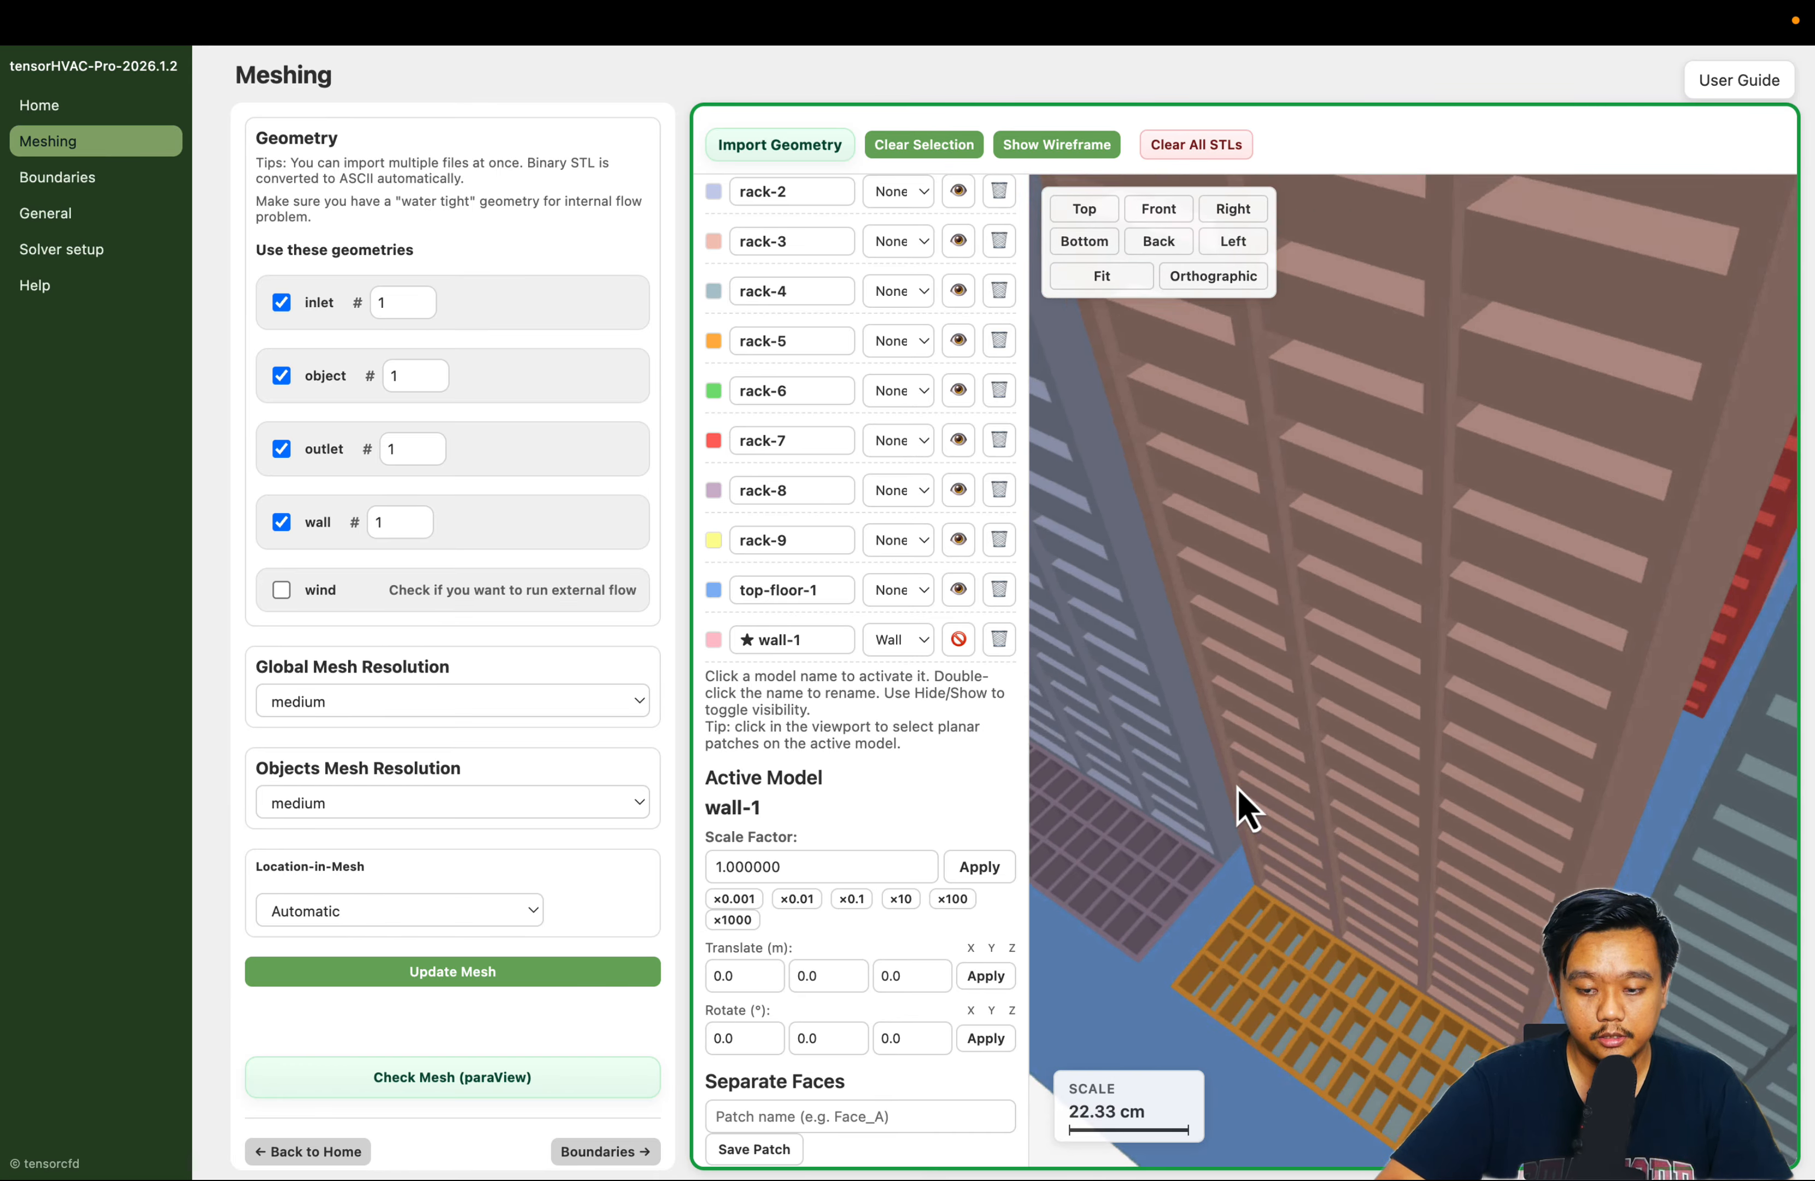
{"action": "scroll", "coordinate": [1237, 789], "scroll_direction": "down", "scroll_amount": 2}
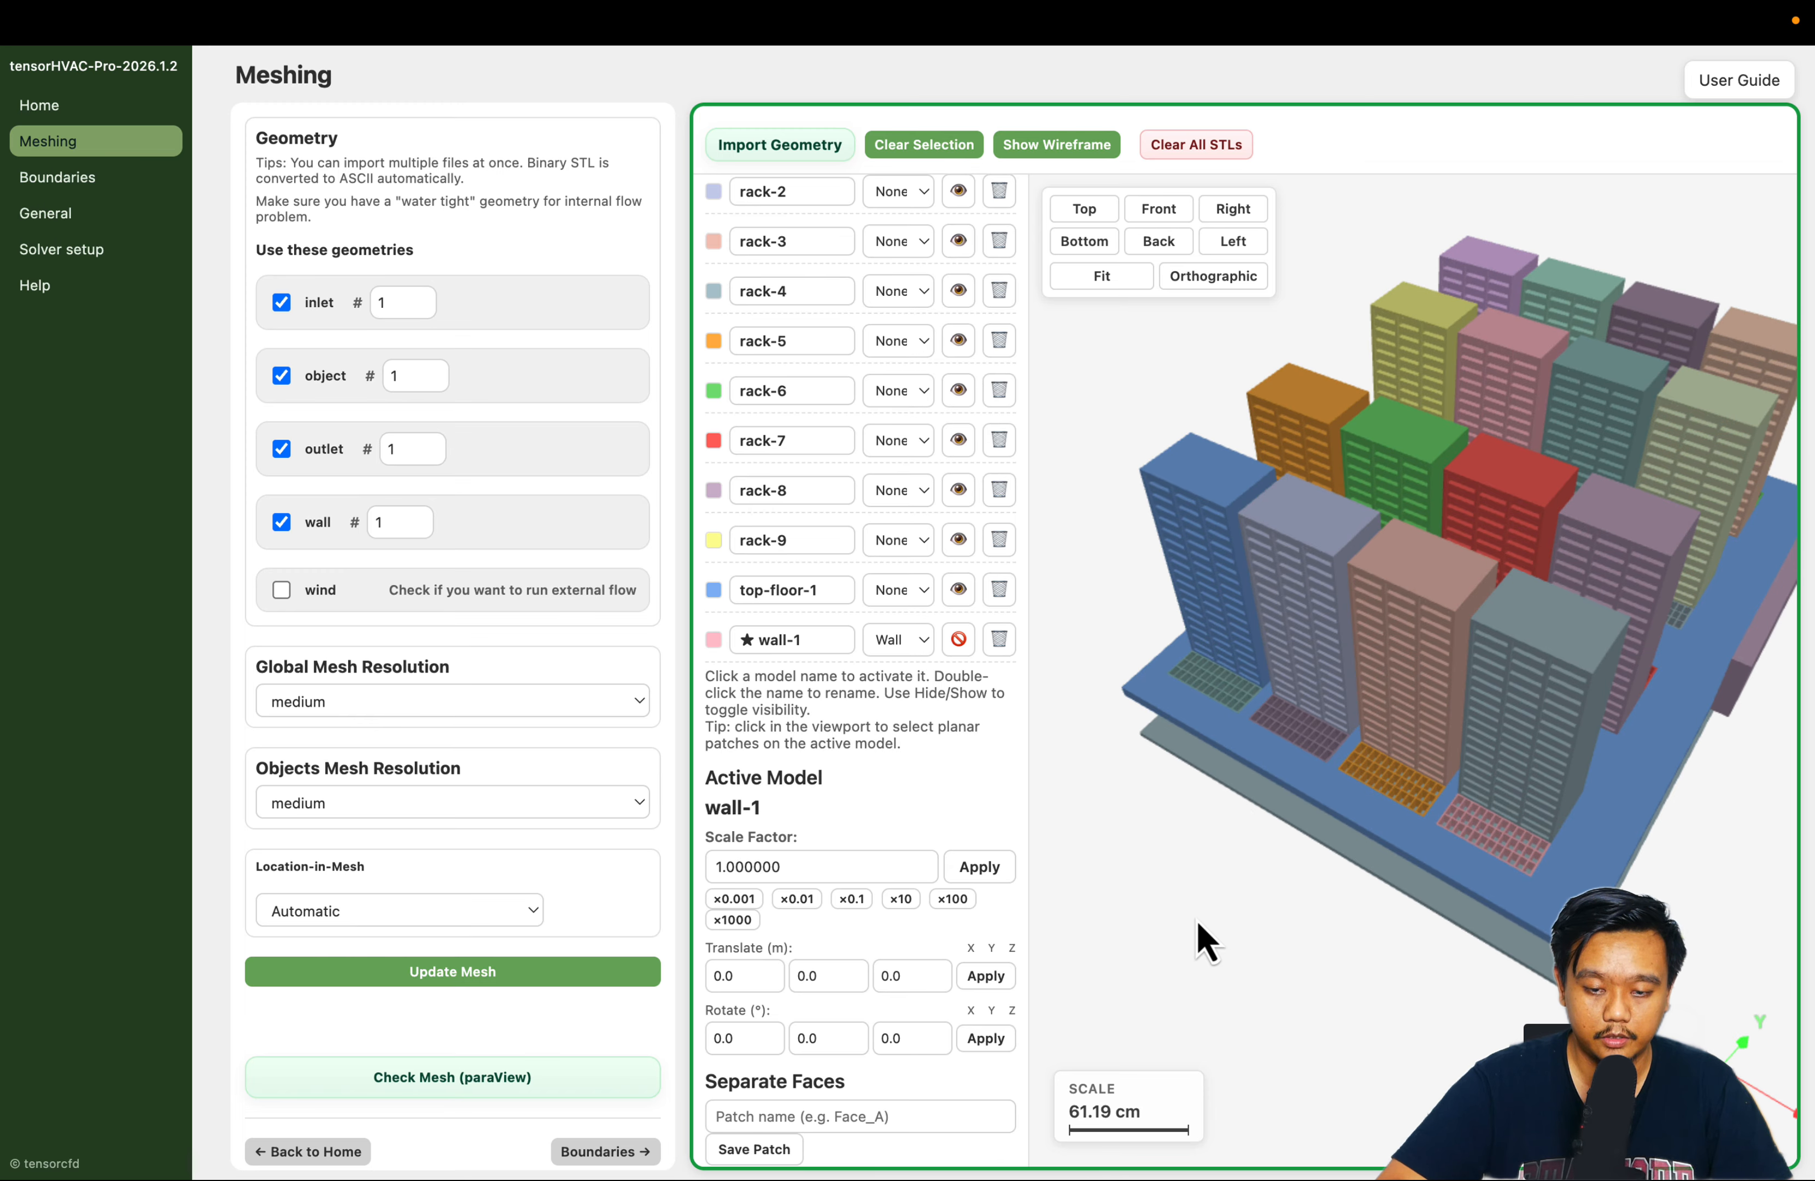
{"action": "left_click_drag", "start_coordinate": [1199, 932], "coordinate": [1407, 884]}
{"action": "left_click_drag", "start_coordinate": [1572, 852], "coordinate": [1487, 737]}
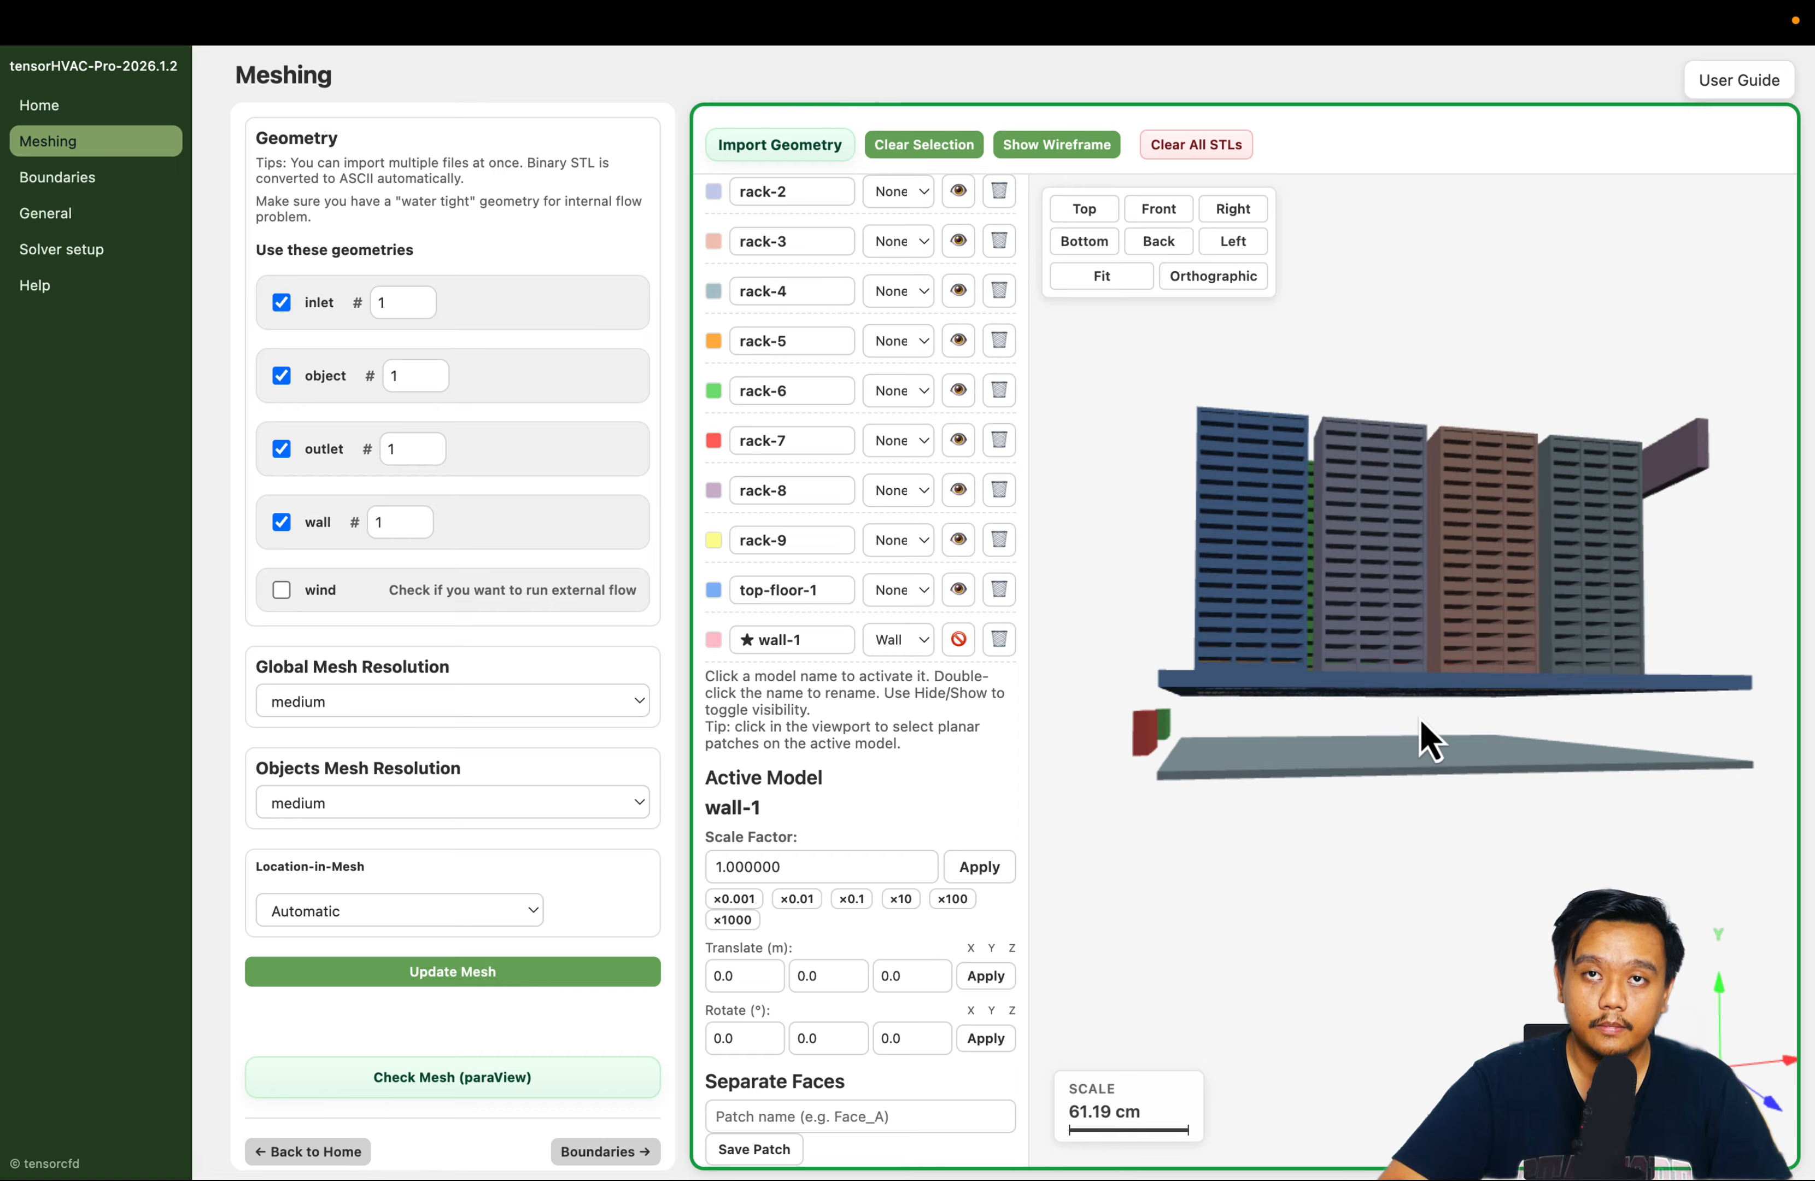
{"action": "left_click_drag", "start_coordinate": [1276, 920], "coordinate": [1460, 930]}
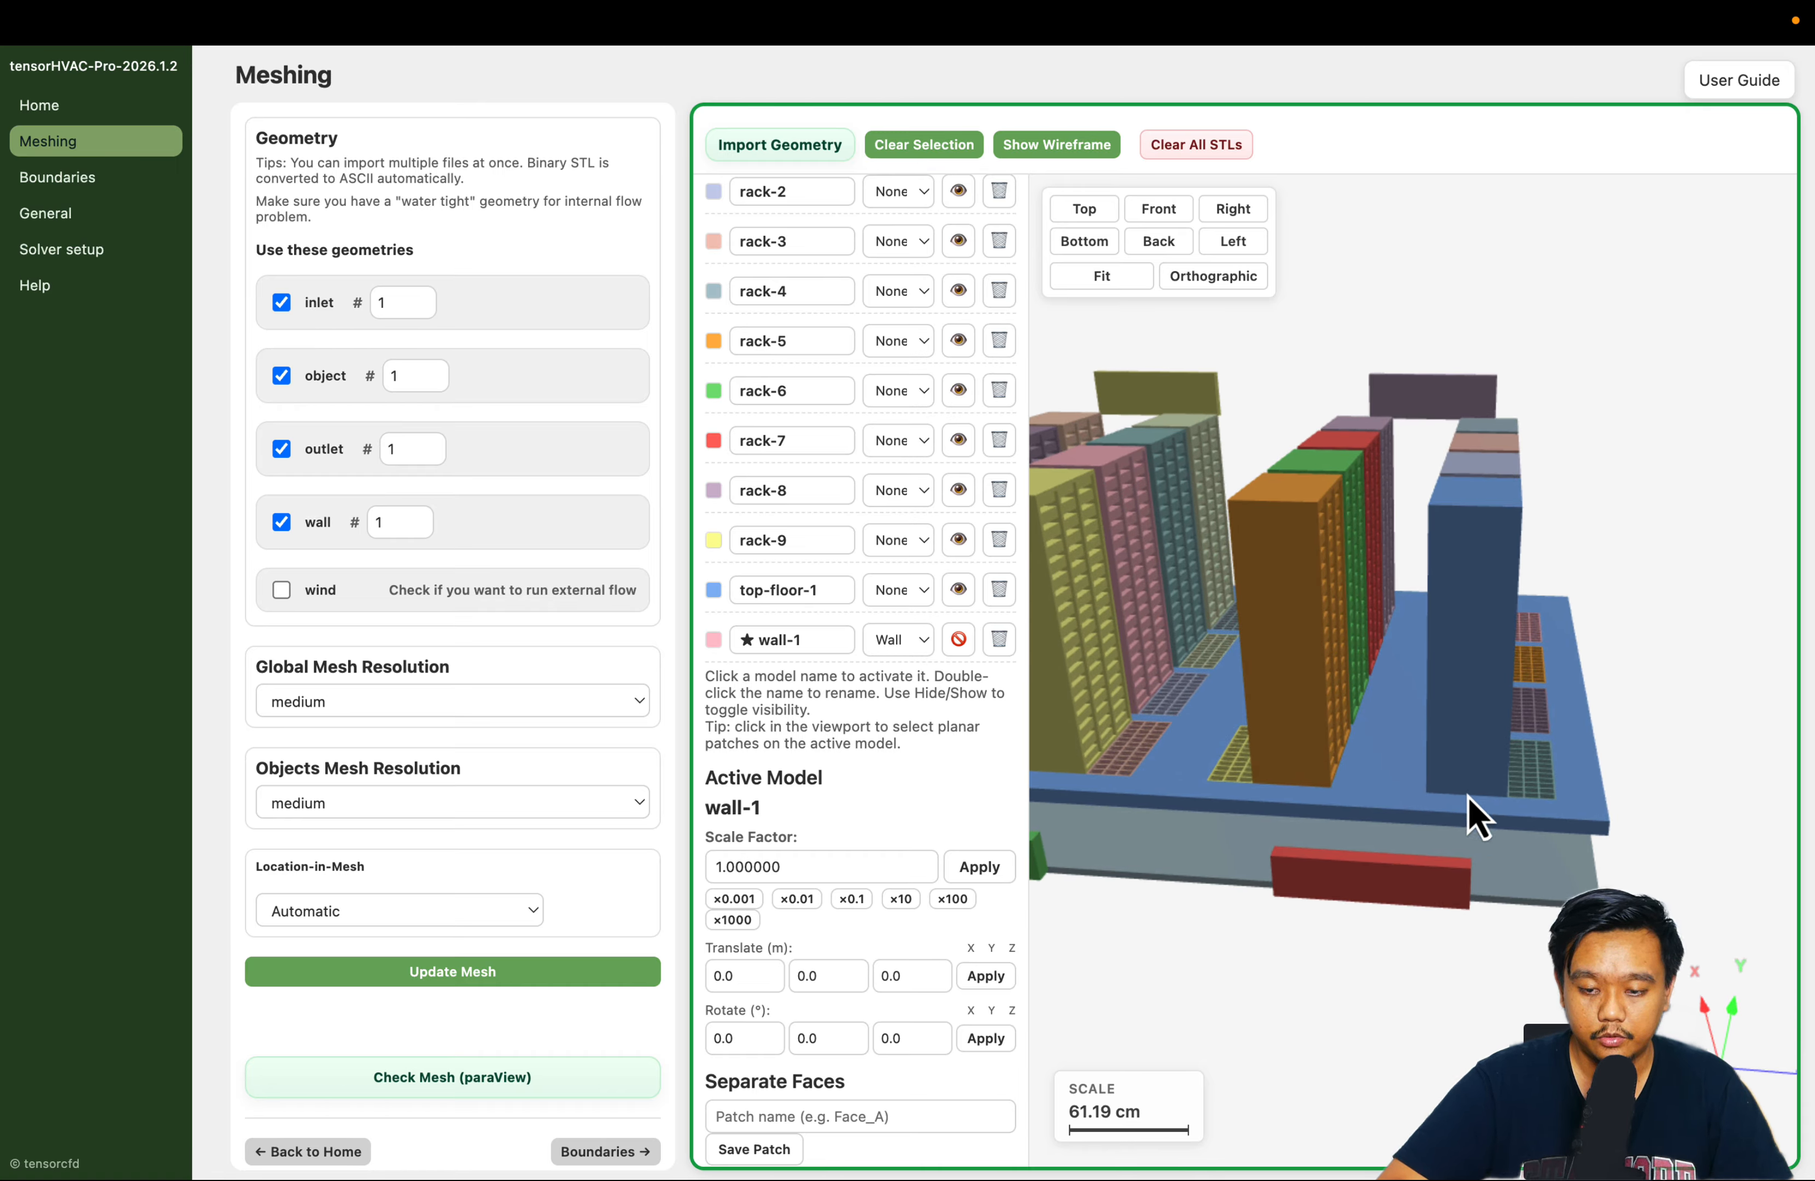
{"action": "left_click_drag", "start_coordinate": [1338, 724], "coordinate": [1308, 786]}
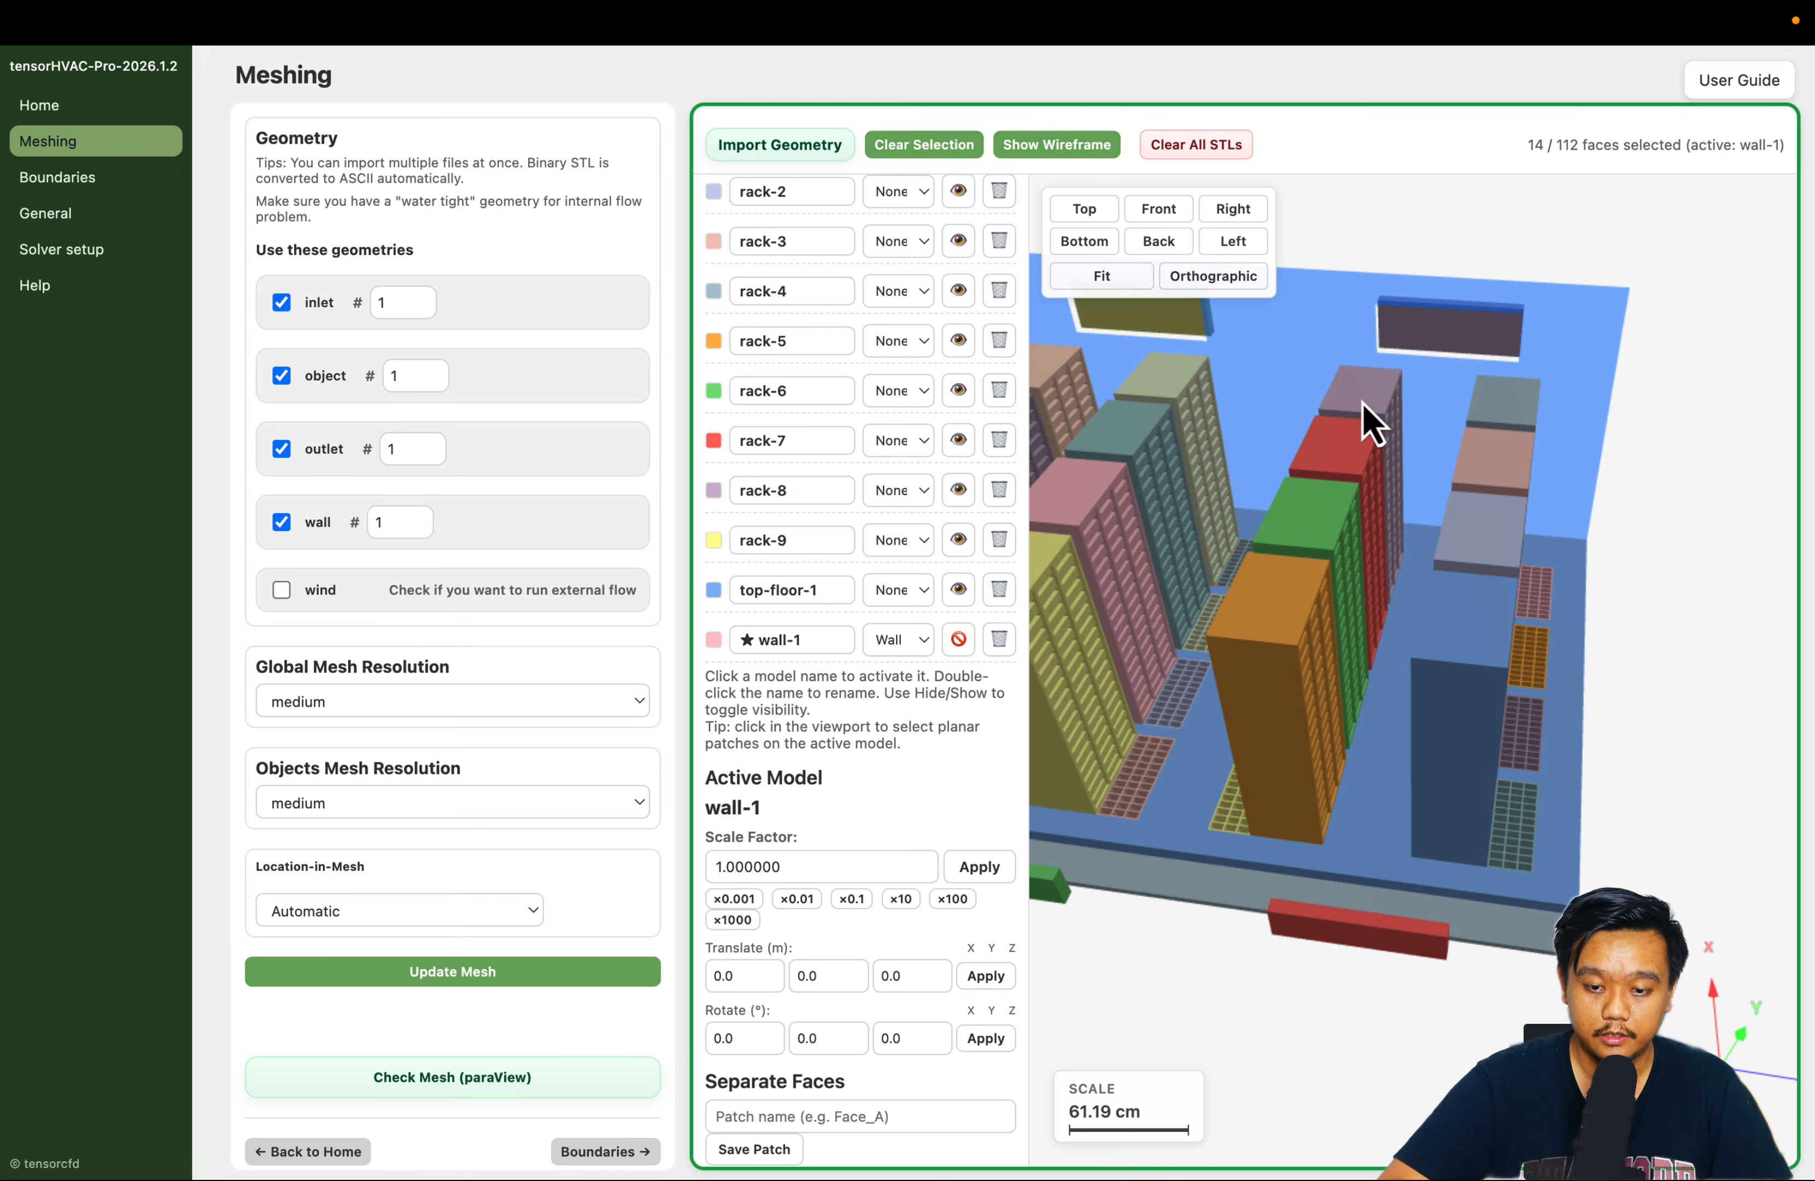
{"action": "left_click_drag", "start_coordinate": [1398, 583], "coordinate": [1386, 867]}
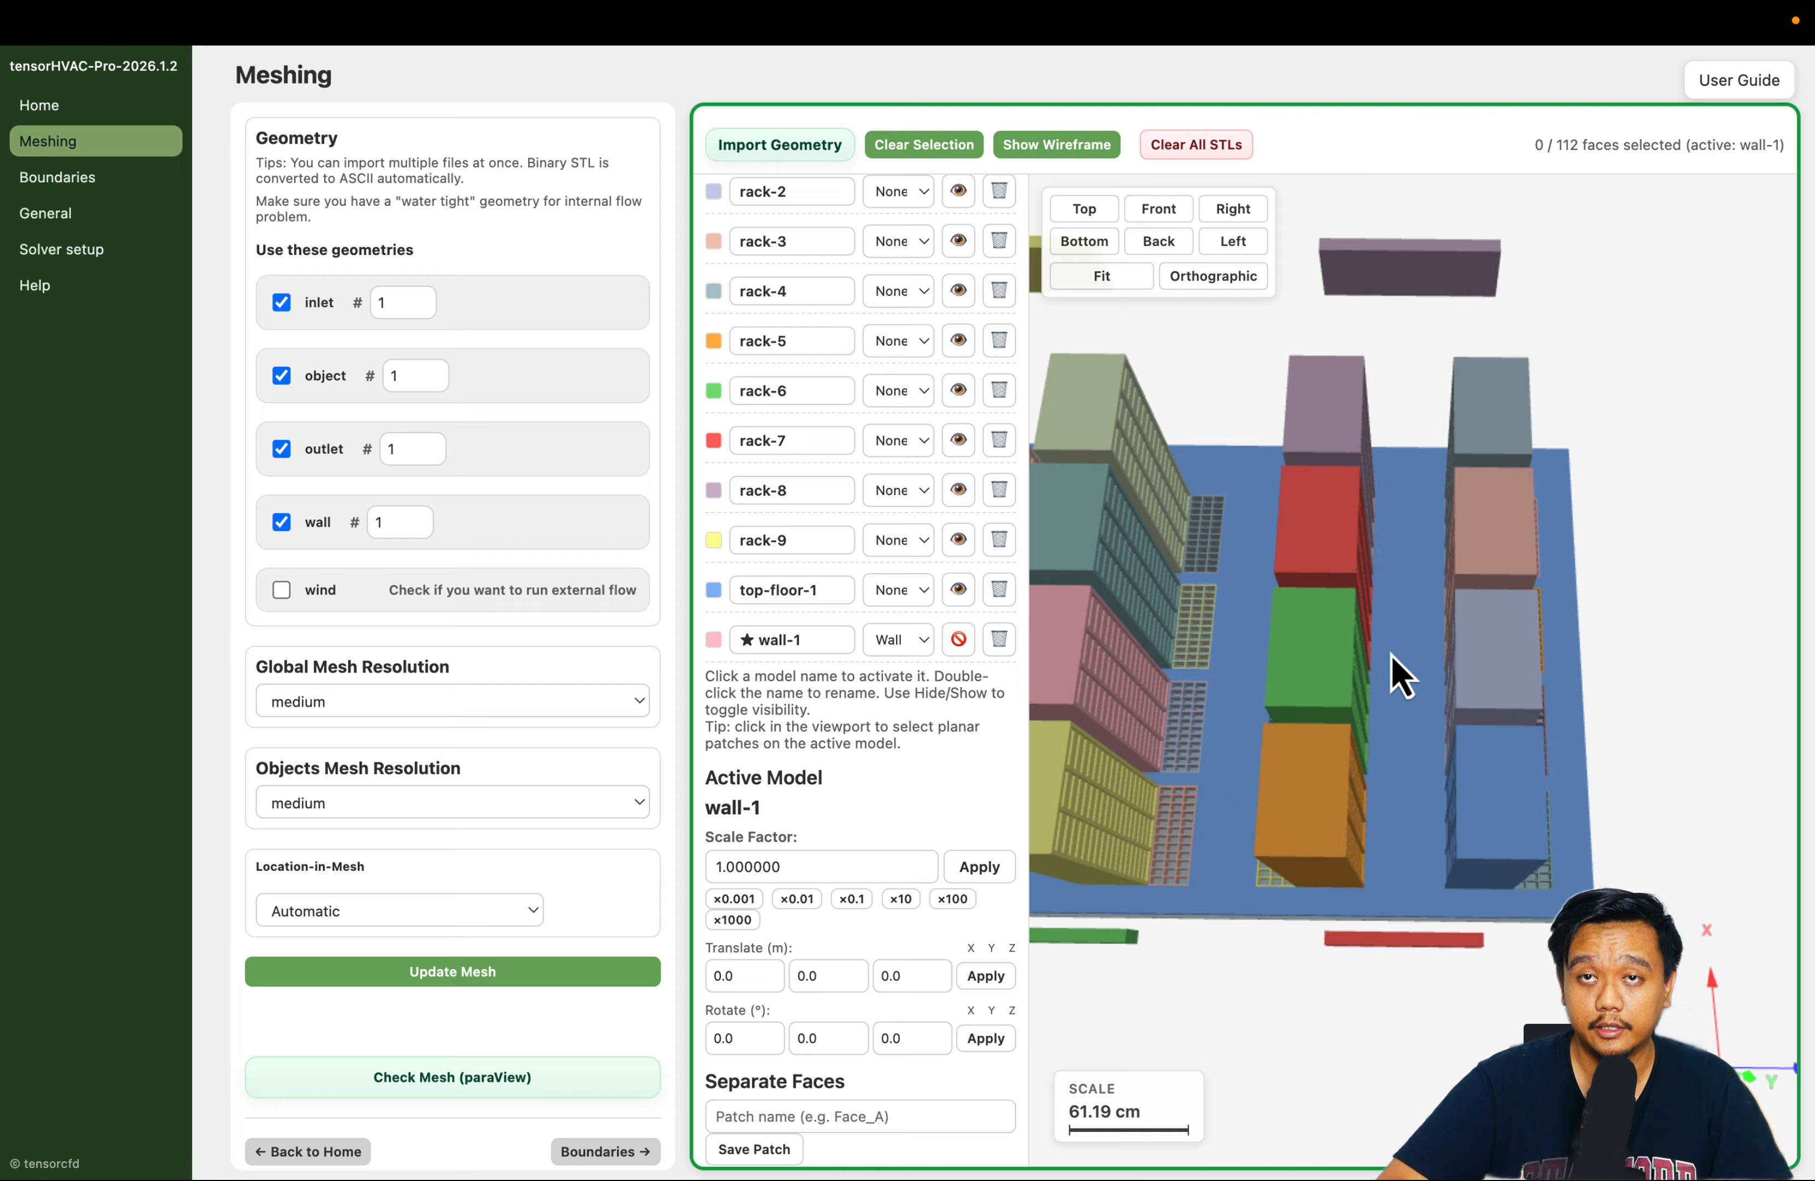
{"action": "scroll", "coordinate": [1208, 891], "scroll_direction": "down", "scroll_amount": 3}
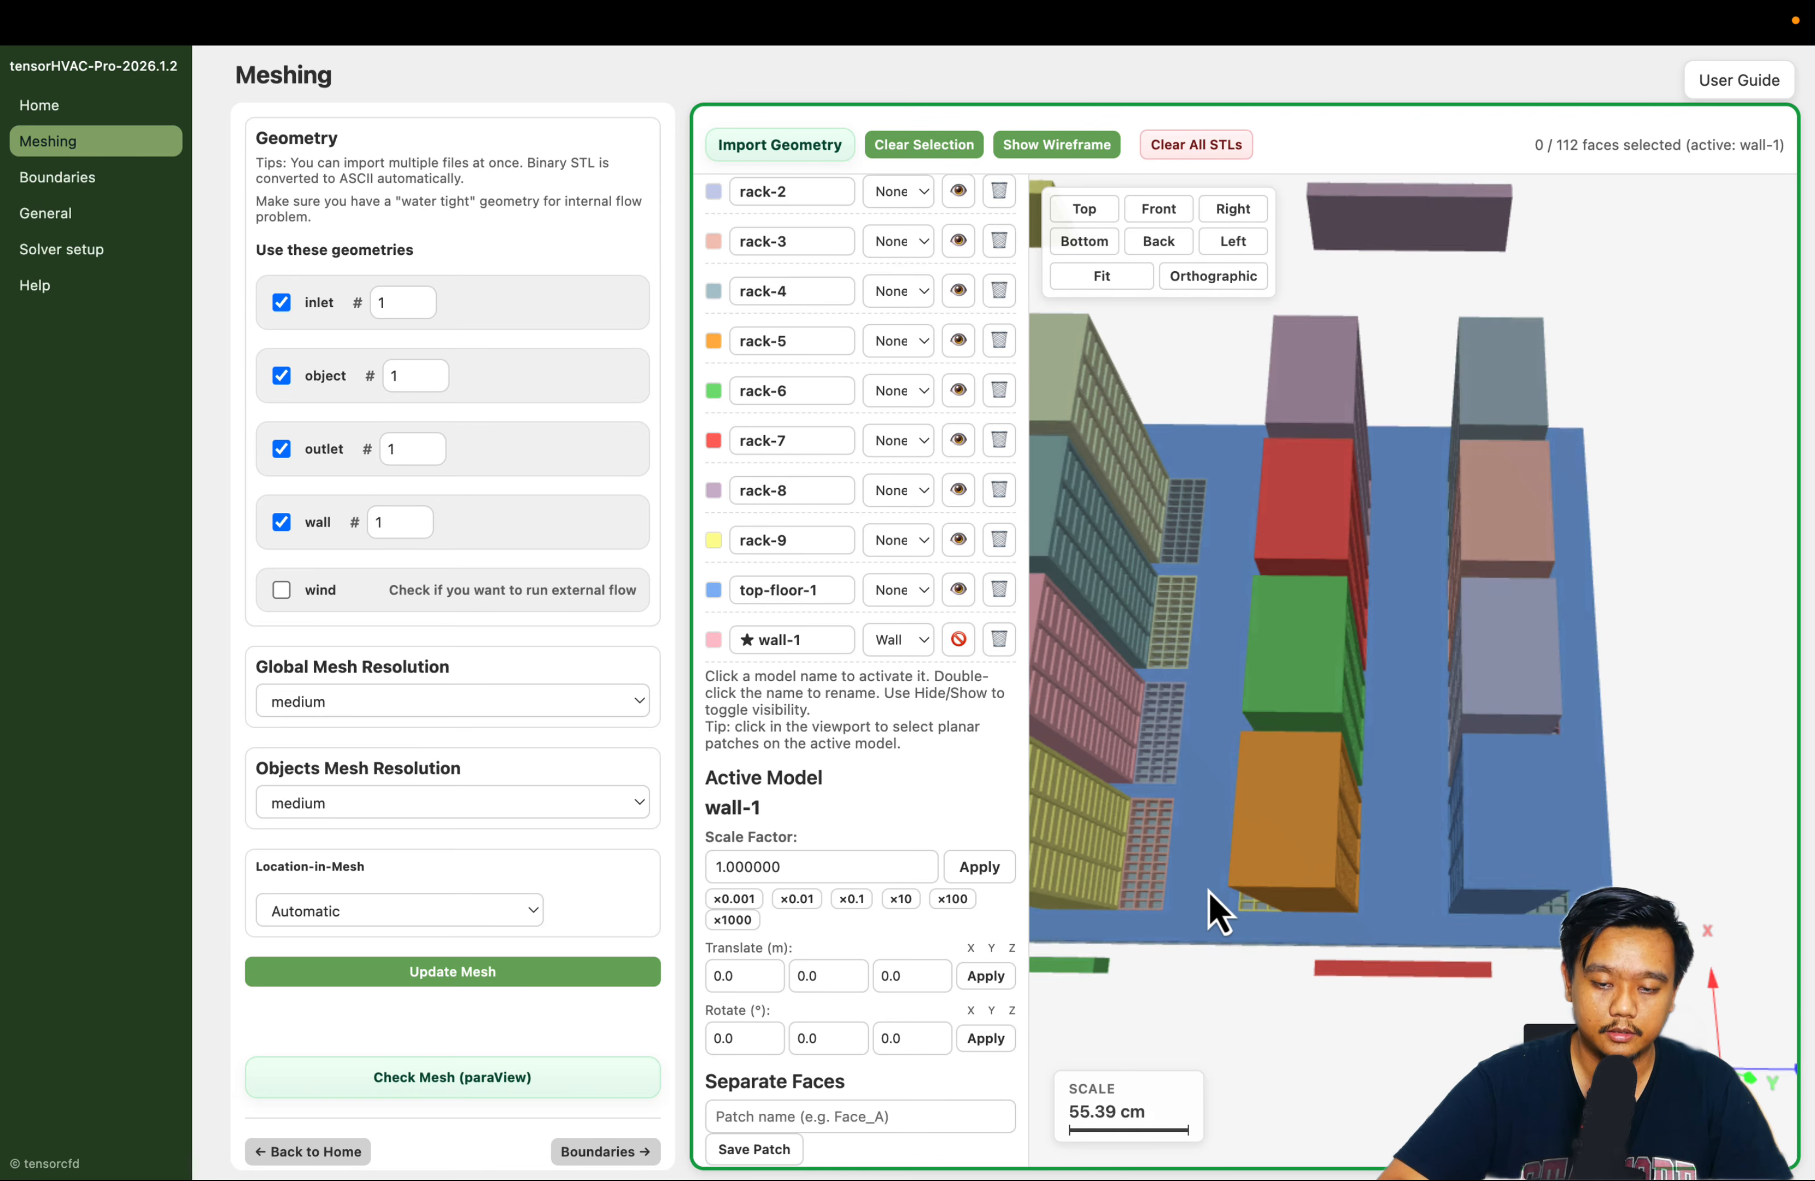
{"action": "left_click_drag", "start_coordinate": [1226, 962], "coordinate": [1248, 919]}
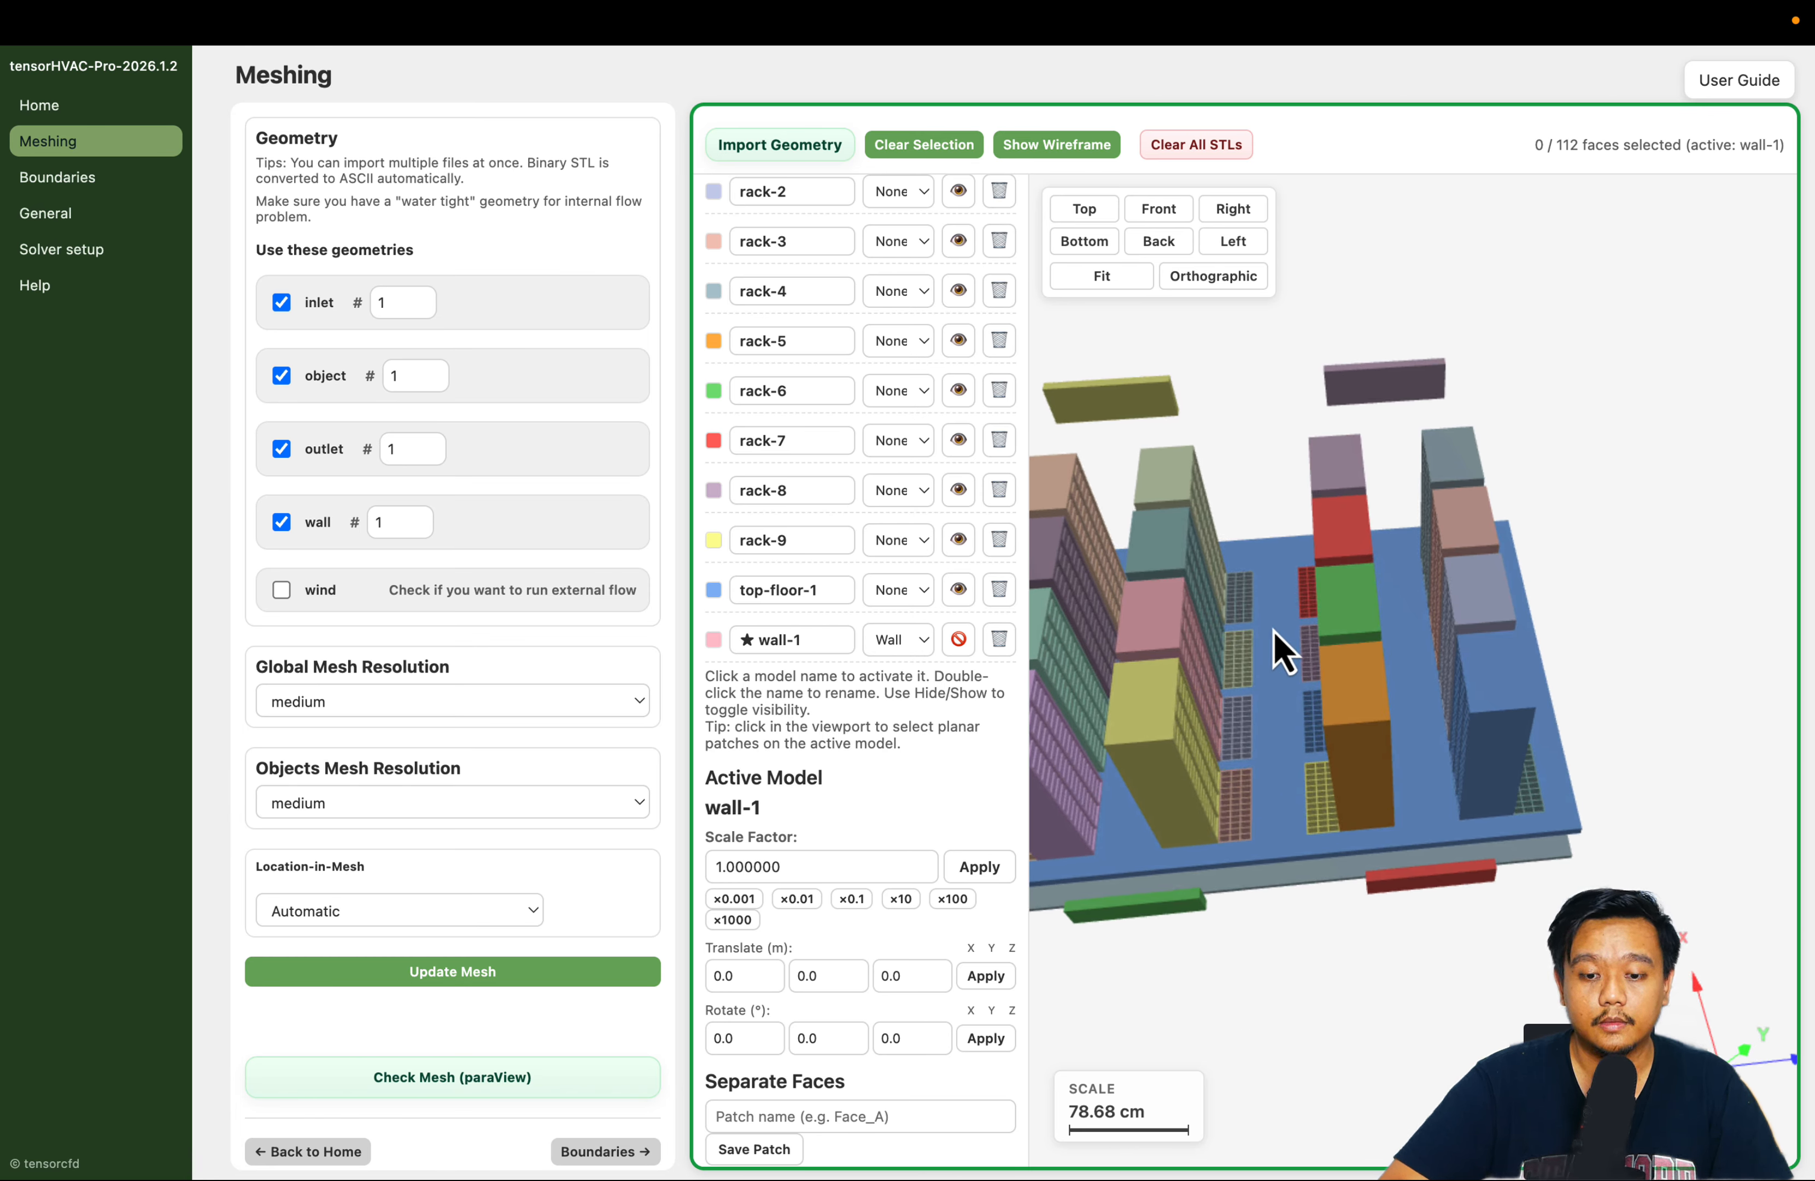
{"action": "left_click", "coordinate": [1248, 409]}
{"action": "left_click_drag", "start_coordinate": [1249, 410], "coordinate": [1218, 409]}
{"action": "right_click_drag", "start_coordinate": [1218, 409], "coordinate": [1368, 414]}
{"action": "left_click_drag", "start_coordinate": [1521, 234], "coordinate": [1621, 251]}
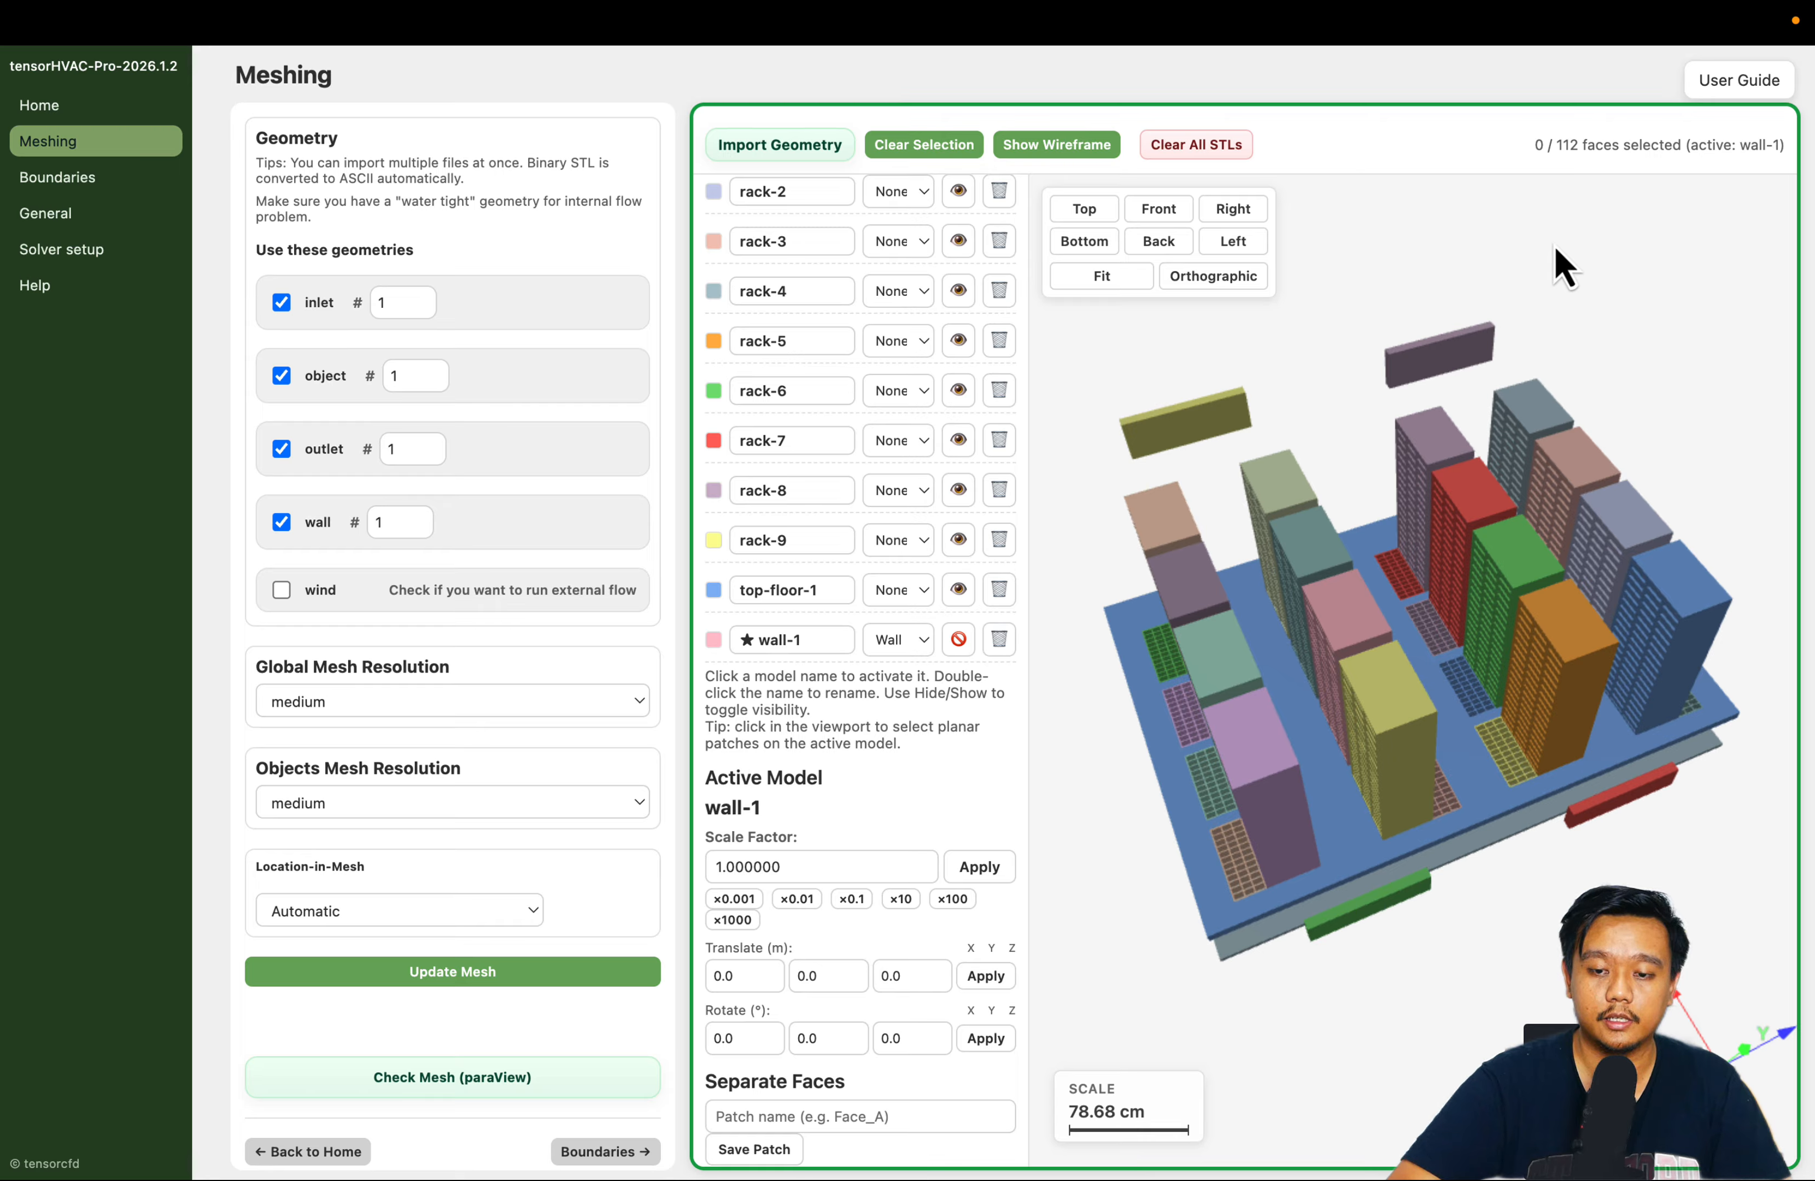
{"action": "left_click_drag", "start_coordinate": [1554, 245], "coordinate": [1552, 195]}
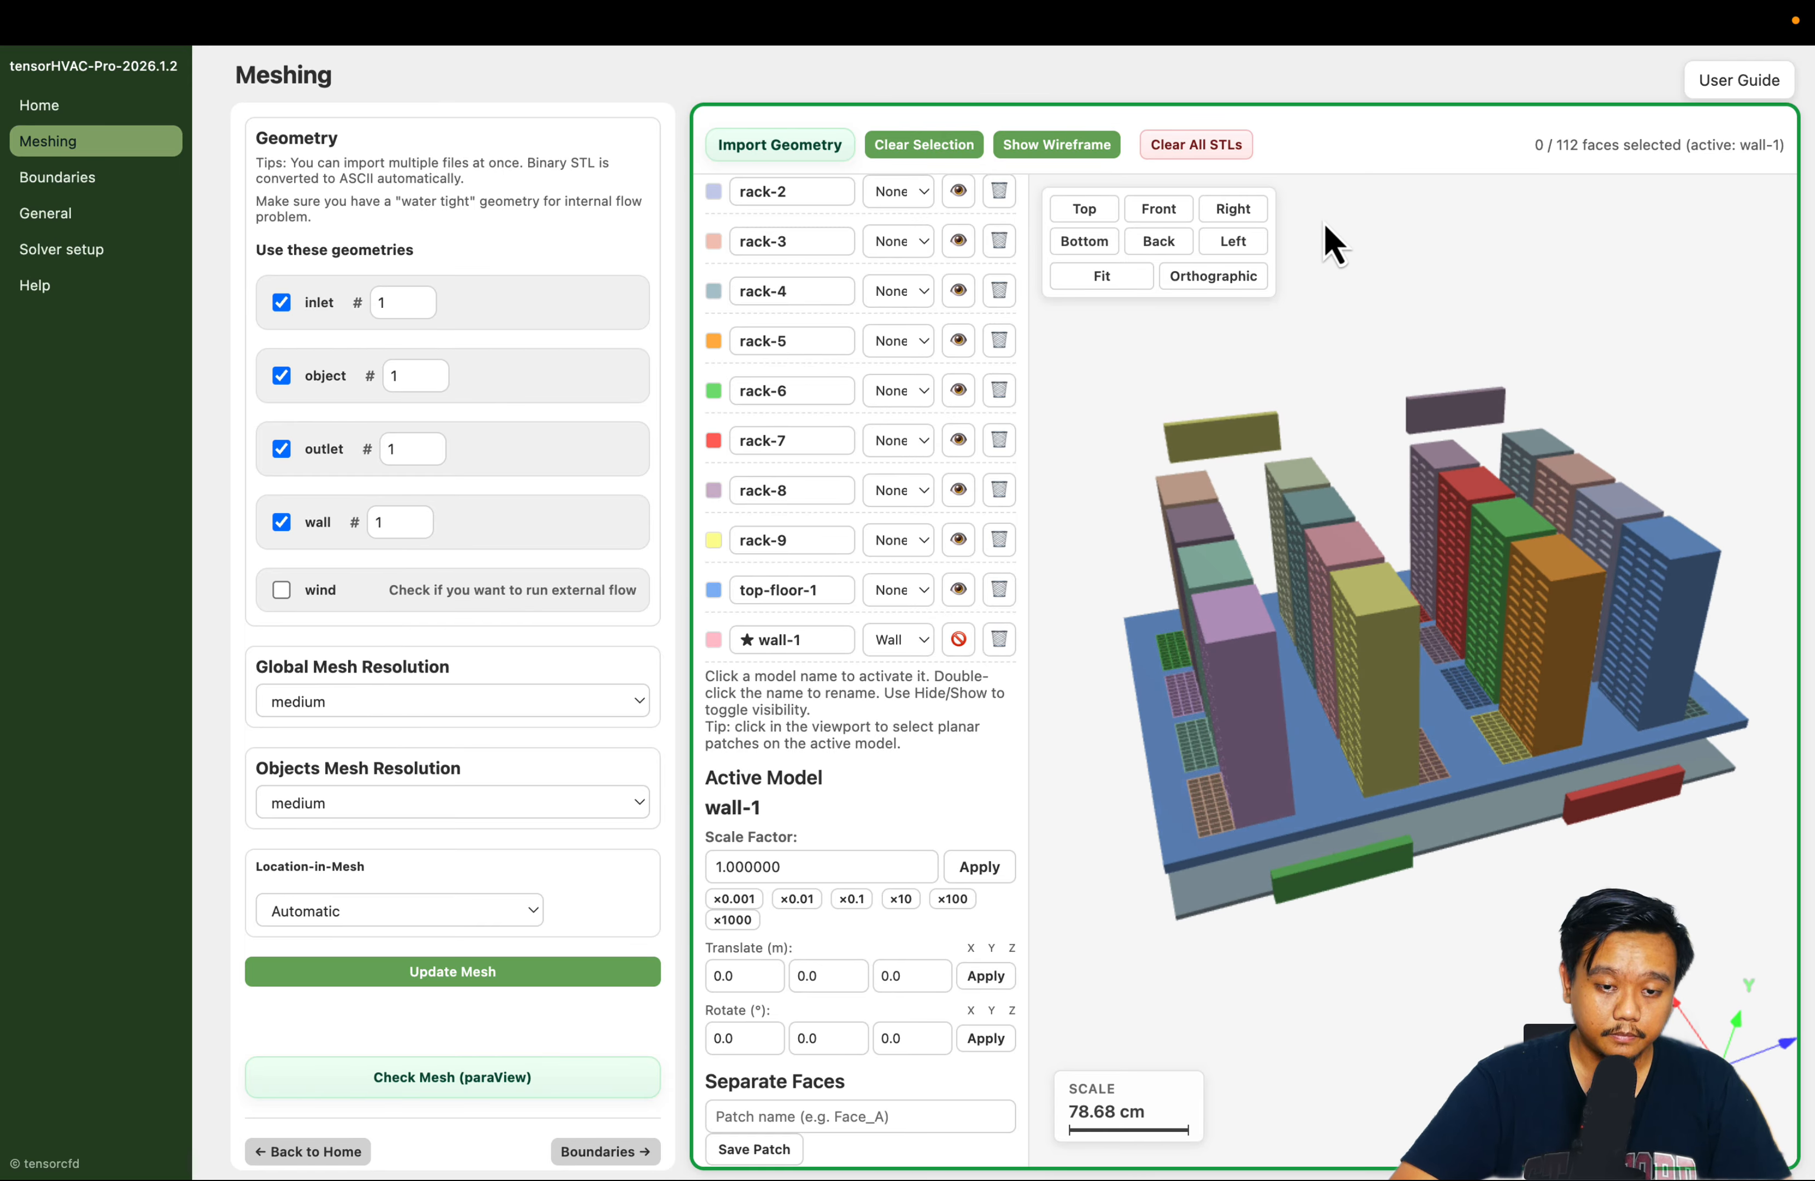
Assign the Wall type to the bottom-floor-1 and ceiling-1 models
{"action": "scroll", "coordinate": [892, 713], "scroll_direction": "up", "scroll_amount": 15}
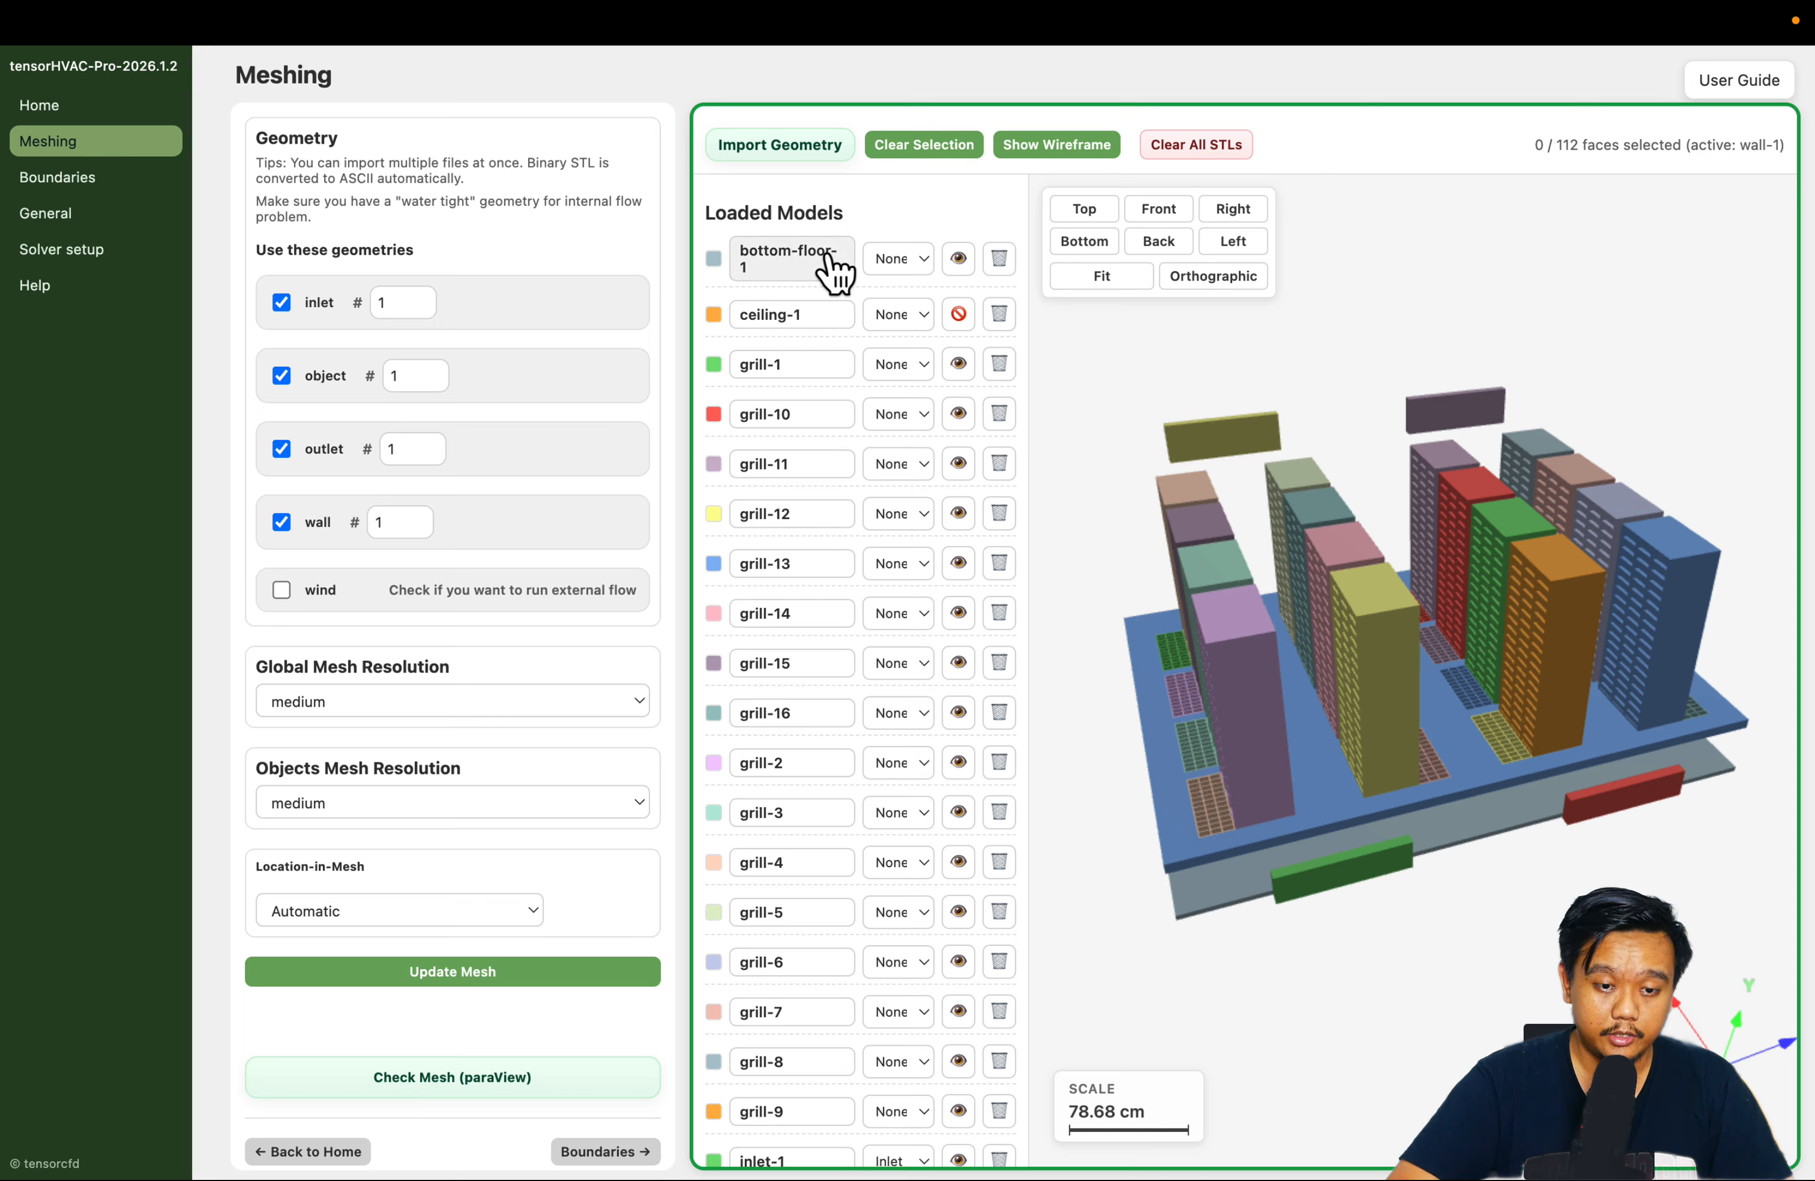
{"action": "left_click", "coordinate": [870, 254]}
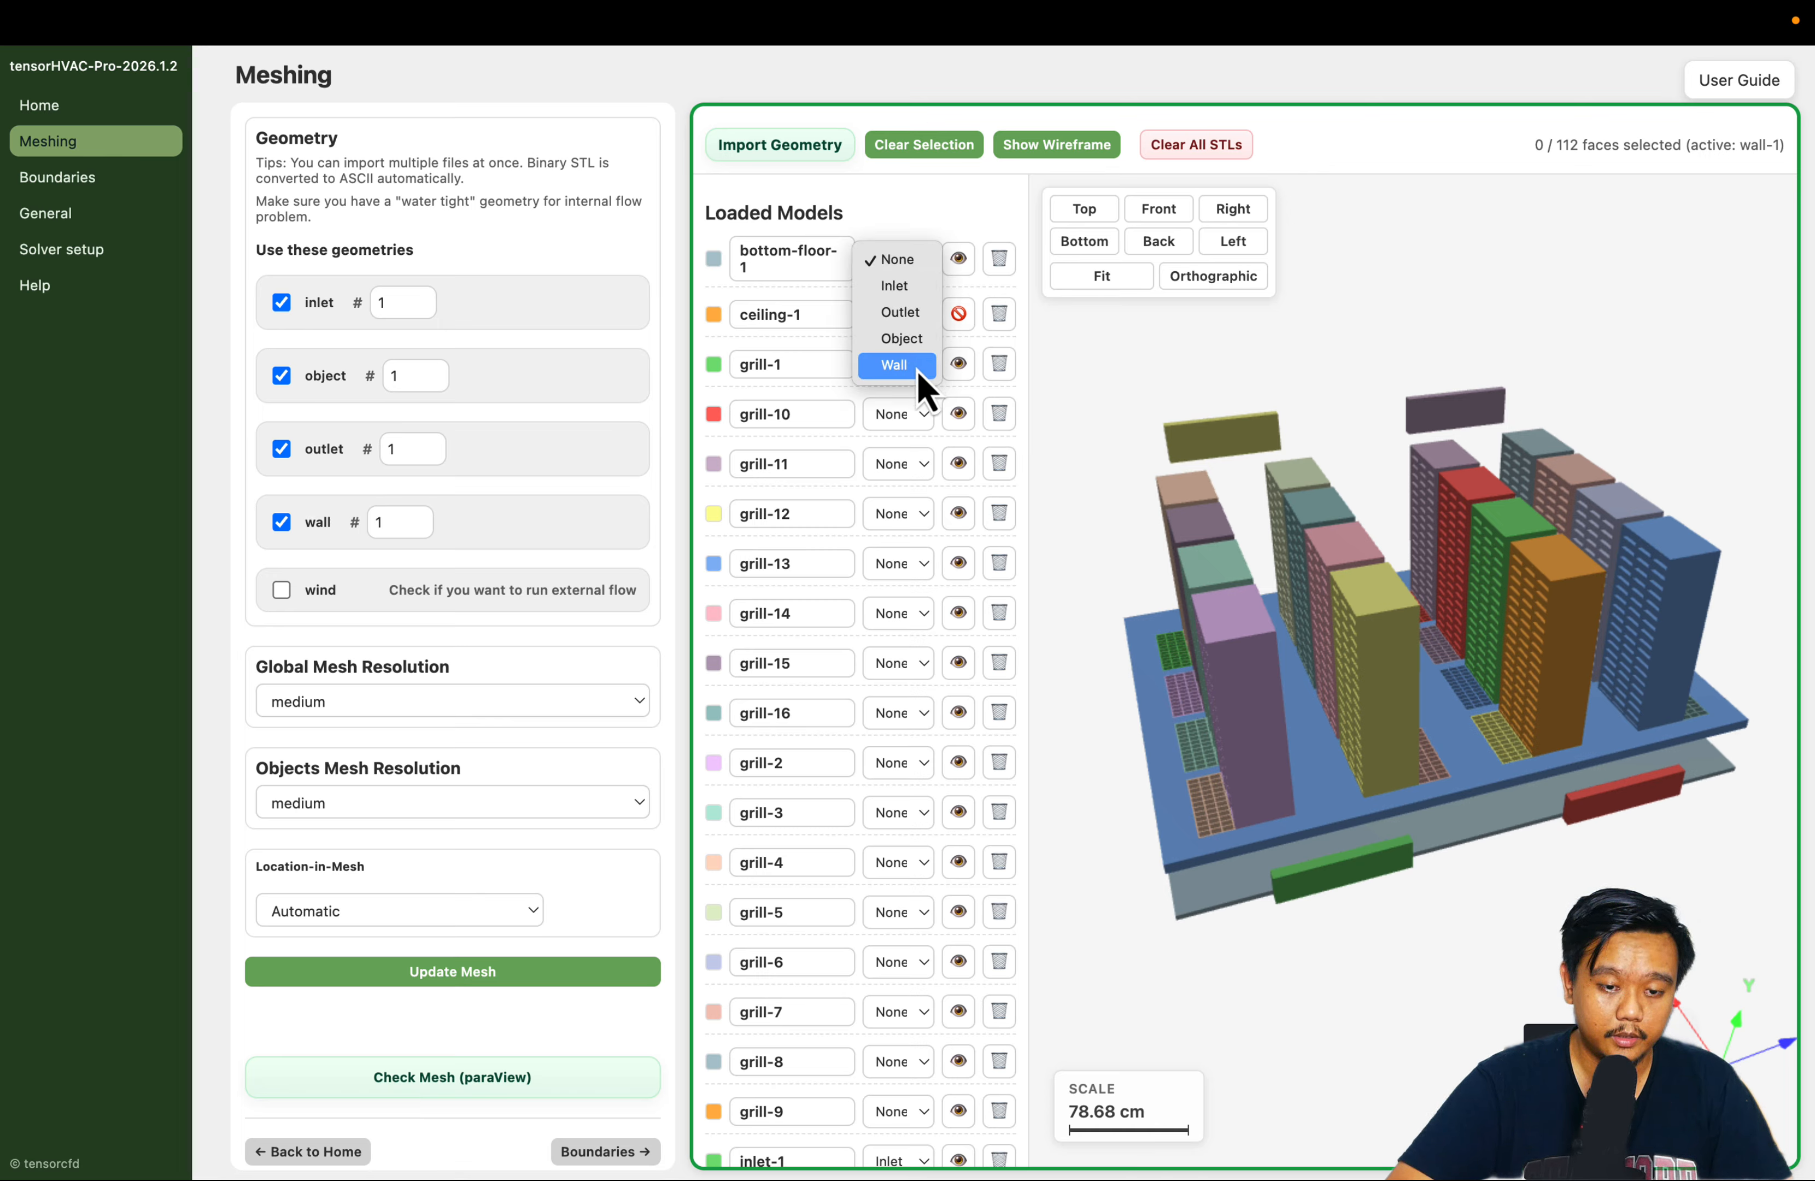
{"action": "left_click", "coordinate": [917, 370]}
{"action": "left_click", "coordinate": [905, 316]}
{"action": "left_click", "coordinate": [912, 417]}
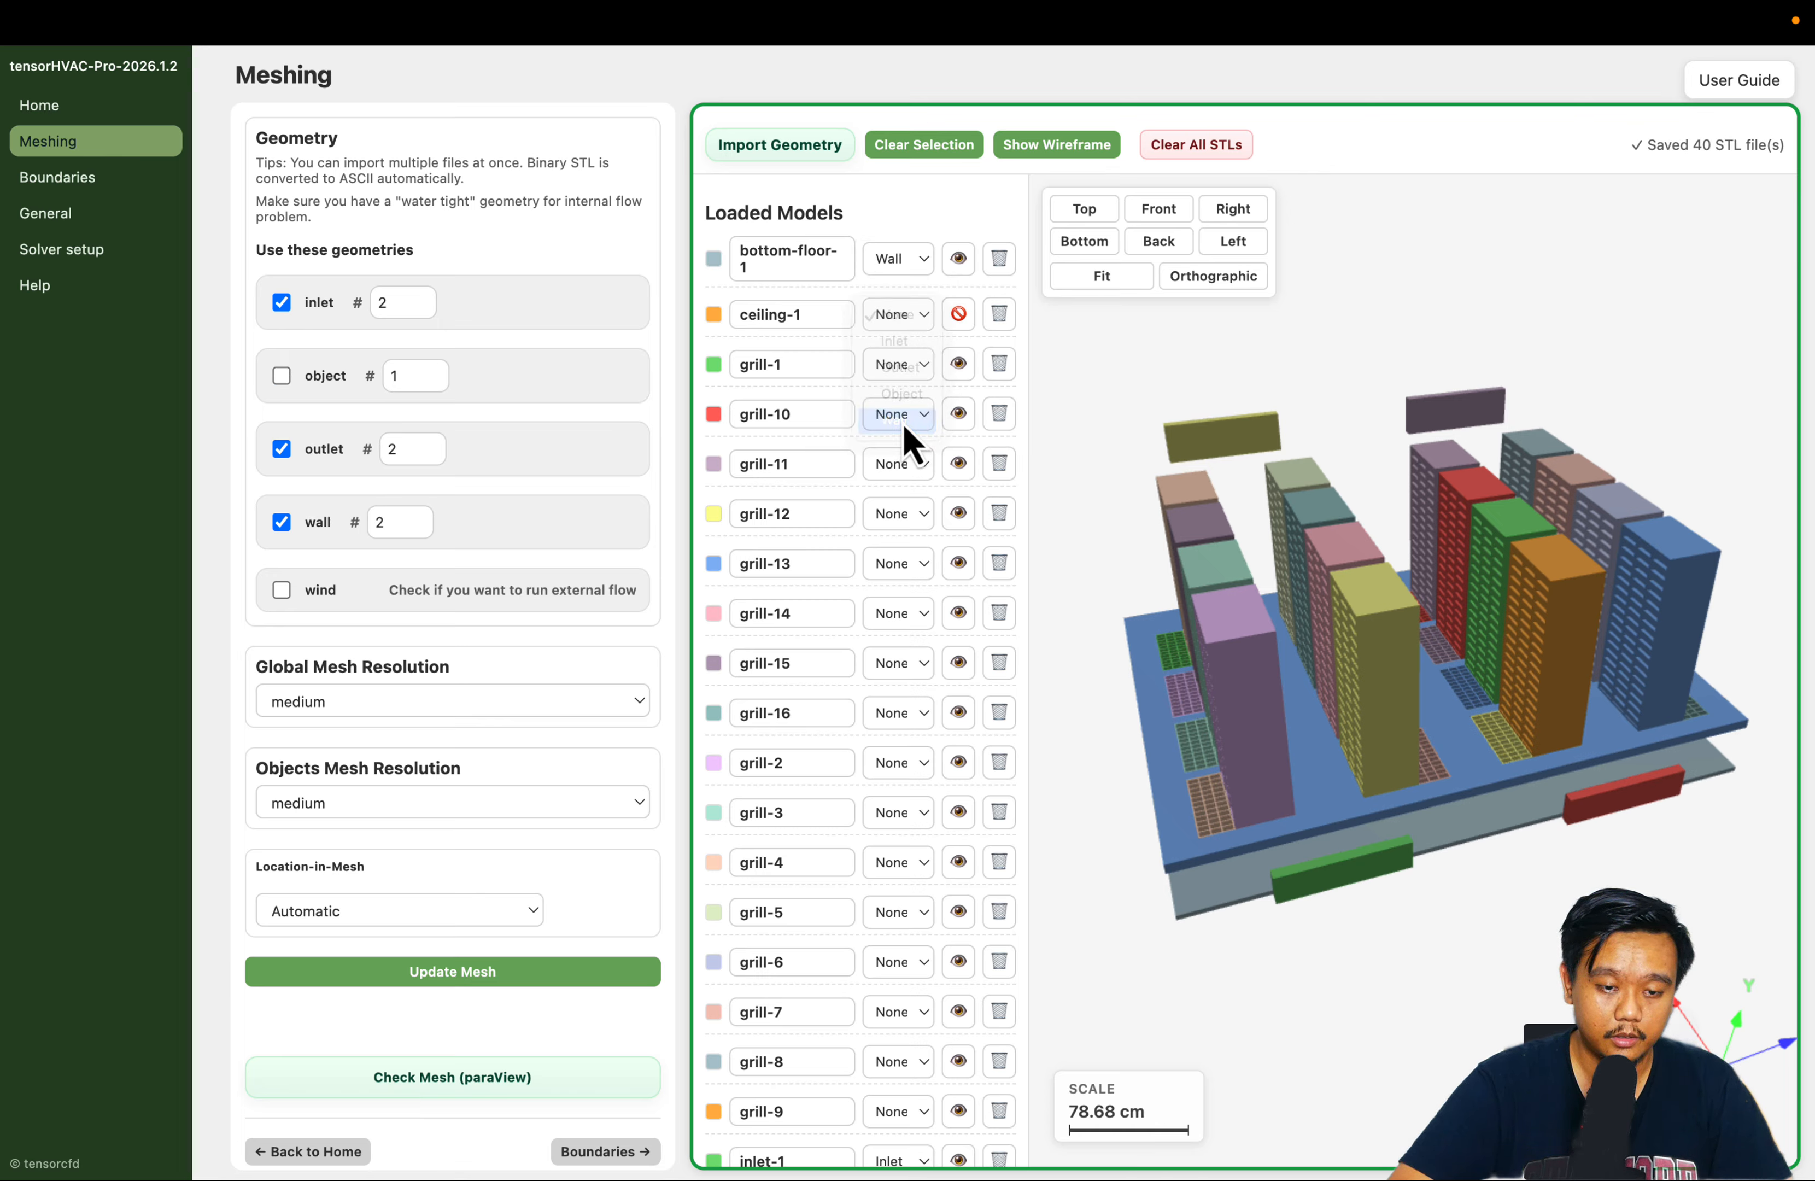
Assign the Object type to the grill-1, grill-10 and grill-11 models
{"action": "left_click", "coordinate": [873, 371]}
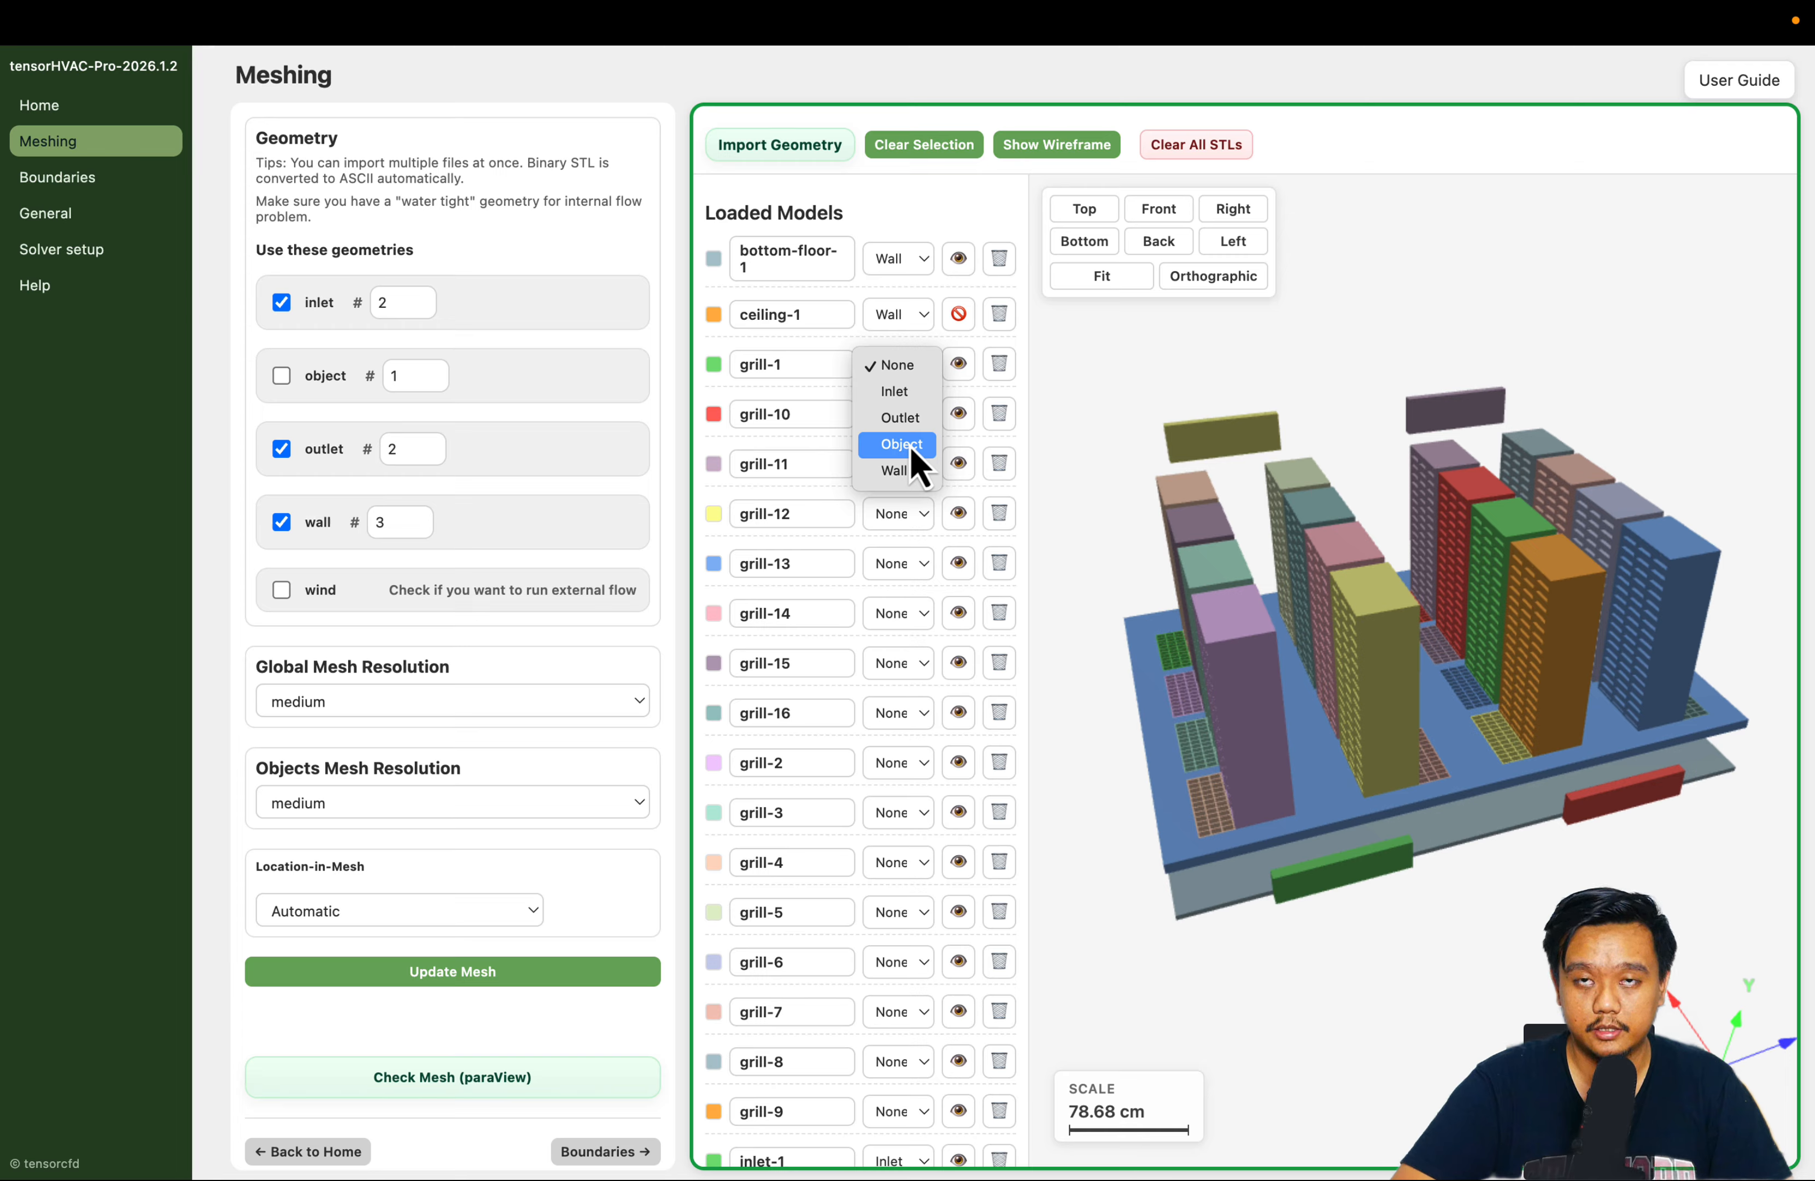
{"action": "left_click", "coordinate": [912, 449]}
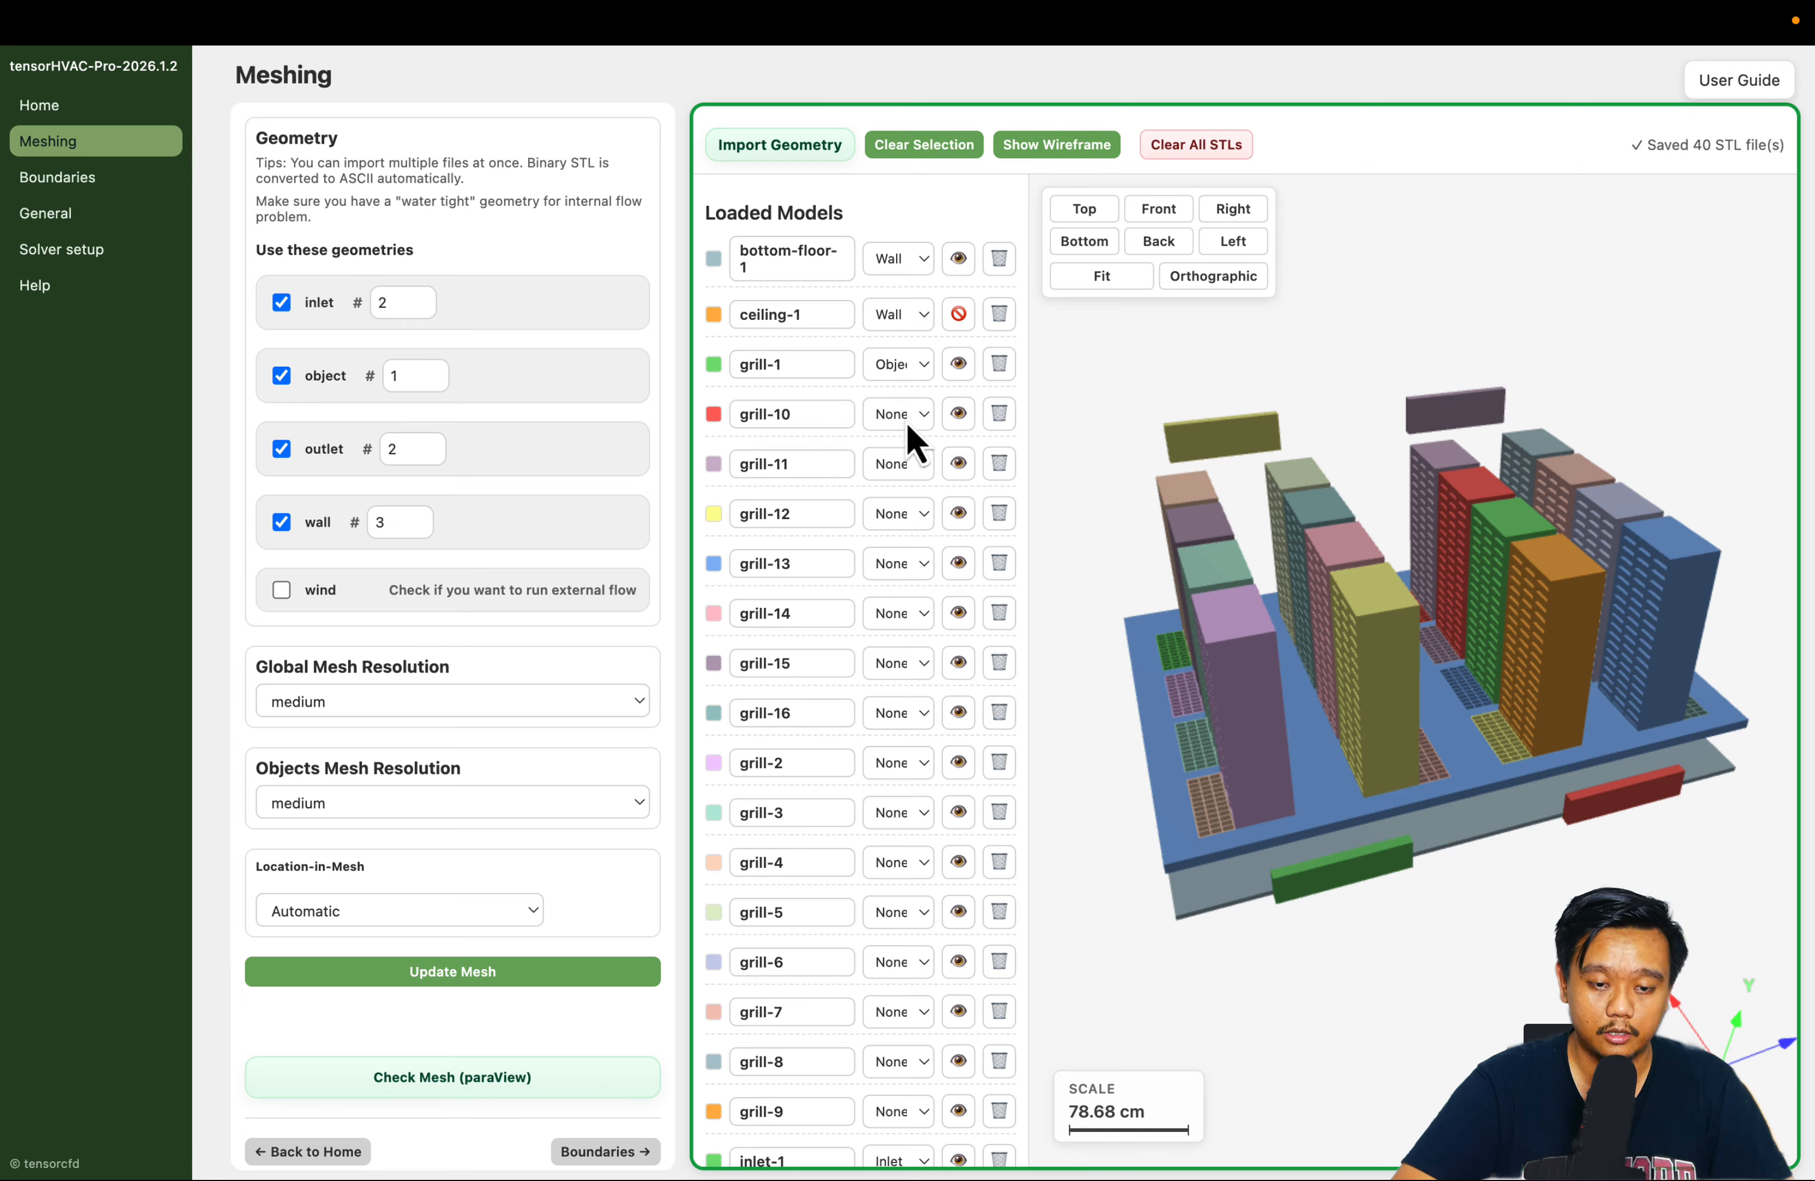
{"action": "left_click", "coordinate": [906, 422]}
{"action": "left_click", "coordinate": [913, 497]}
{"action": "left_click", "coordinate": [906, 469]}
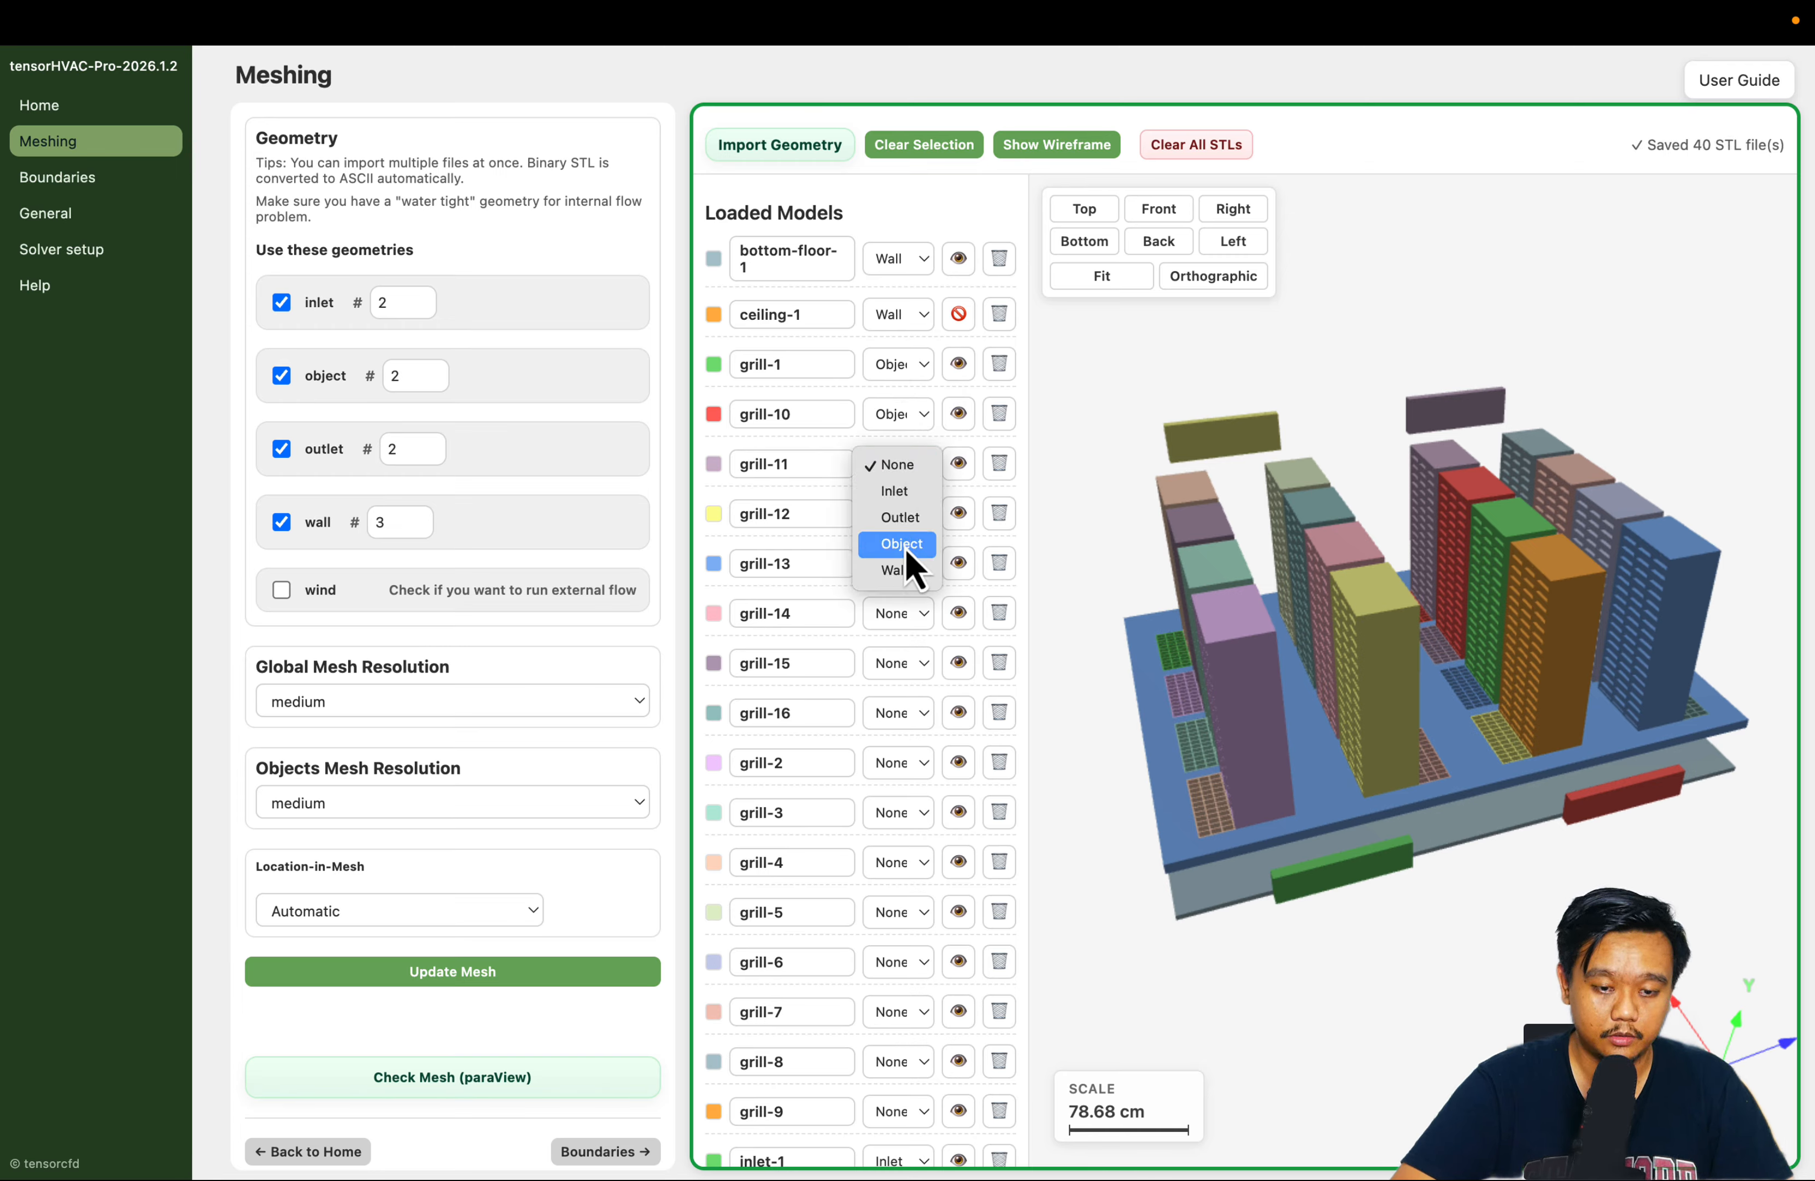
{"action": "left_click", "coordinate": [907, 543]}
Assign the Object type to the grill-12 and grill-13 models
{"action": "scroll", "coordinate": [834, 486], "scroll_direction": "down", "scroll_amount": 3}
{"action": "left_click", "coordinate": [893, 332]}
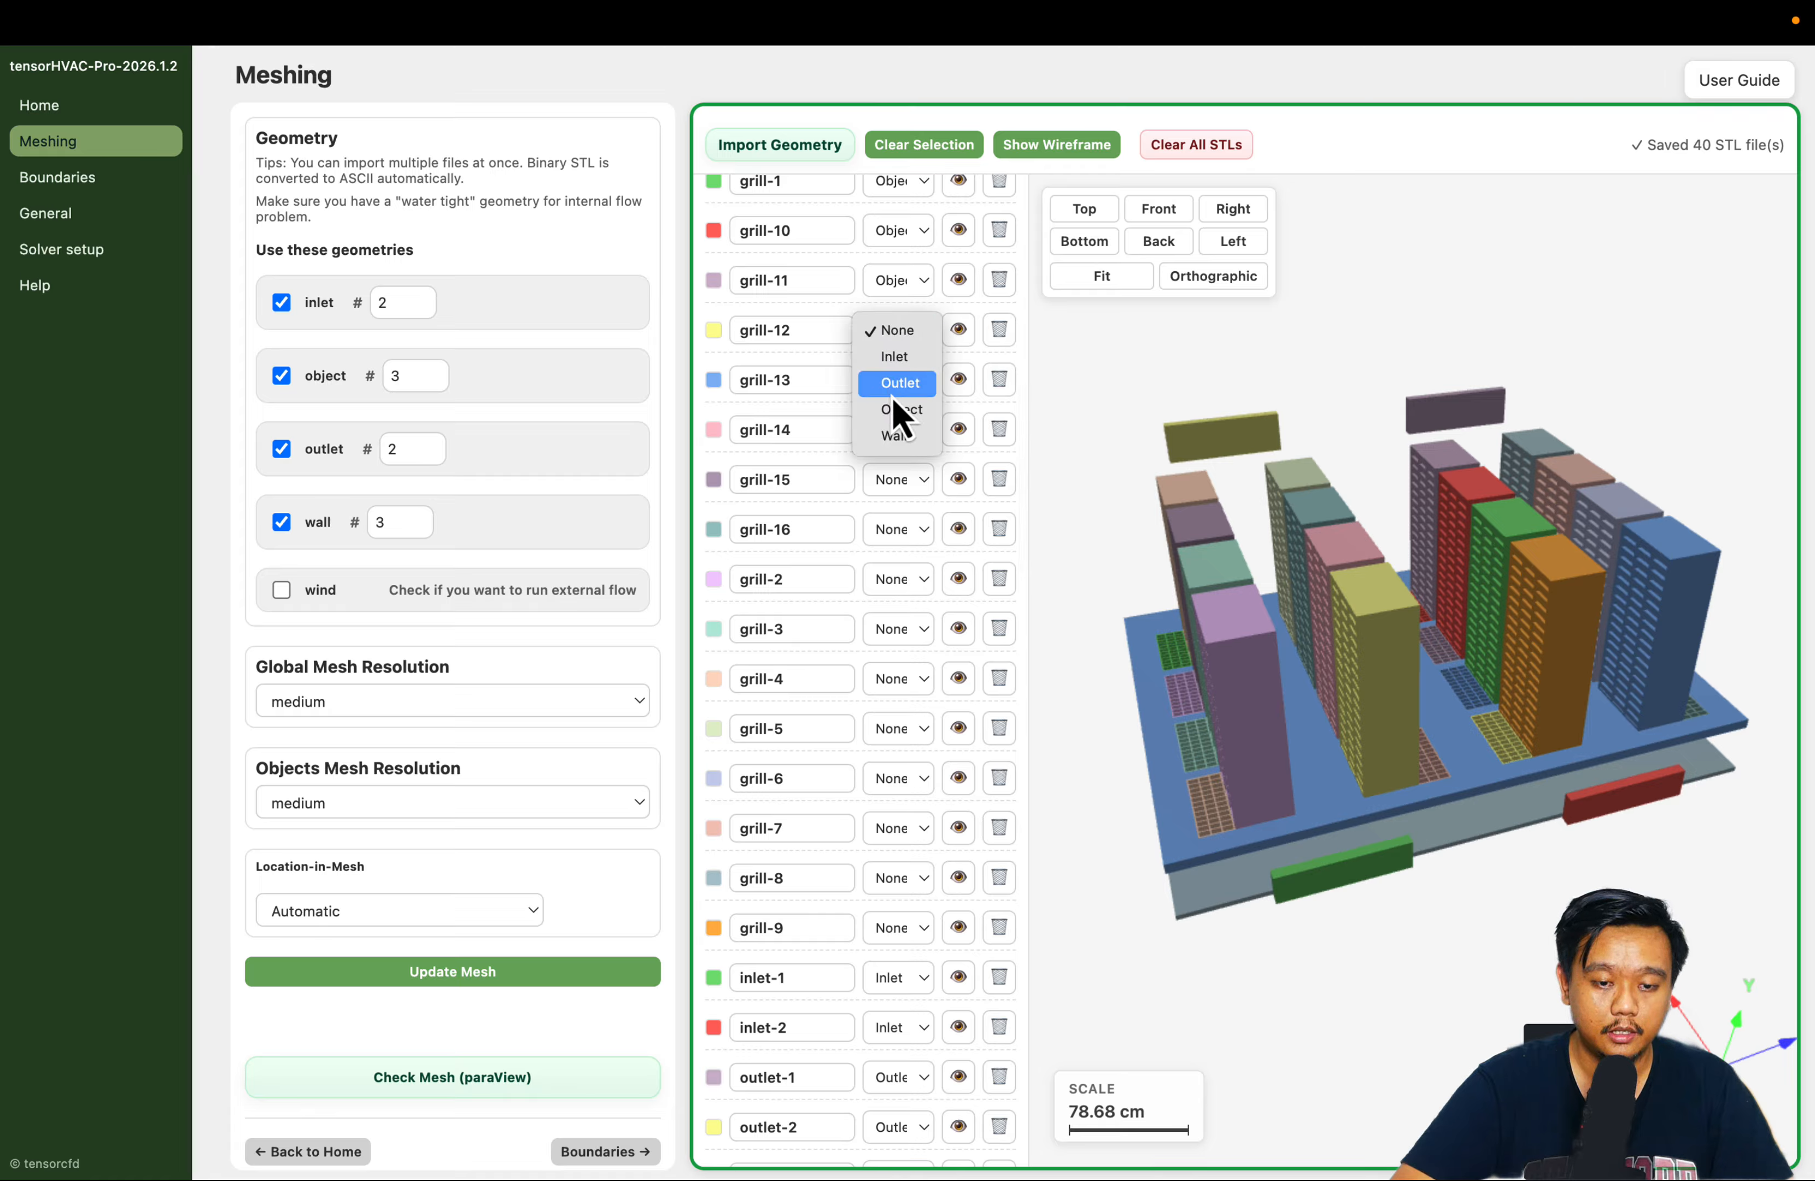
{"action": "left_click", "coordinate": [877, 407]}
{"action": "scroll", "coordinate": [874, 406], "scroll_direction": "down", "scroll_amount": 1}
{"action": "left_click", "coordinate": [897, 301]}
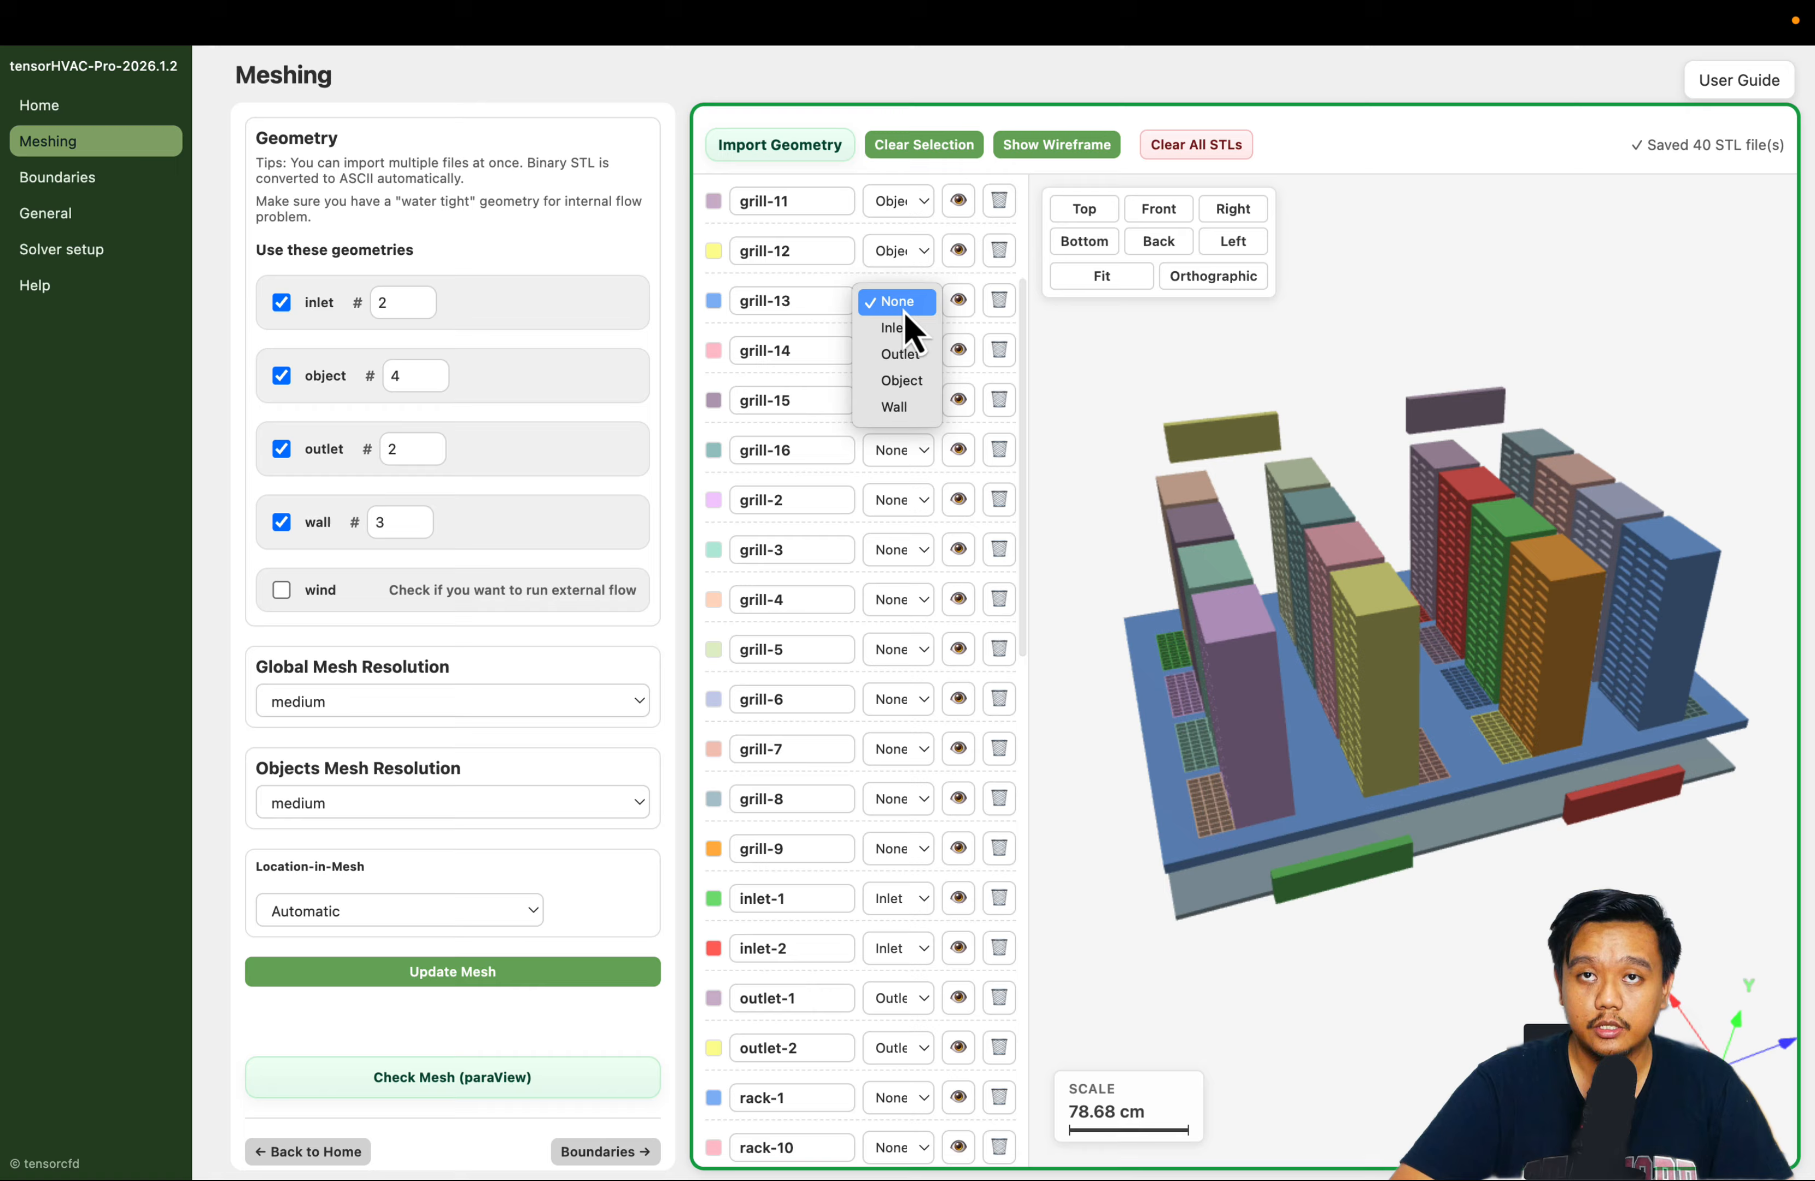
{"action": "left_click", "coordinate": [901, 380]}
Assign the Object type to the grill-14 and grill-15 models
{"action": "scroll", "coordinate": [892, 303], "scroll_direction": "down", "scroll_amount": 2}
{"action": "left_click", "coordinate": [896, 251]}
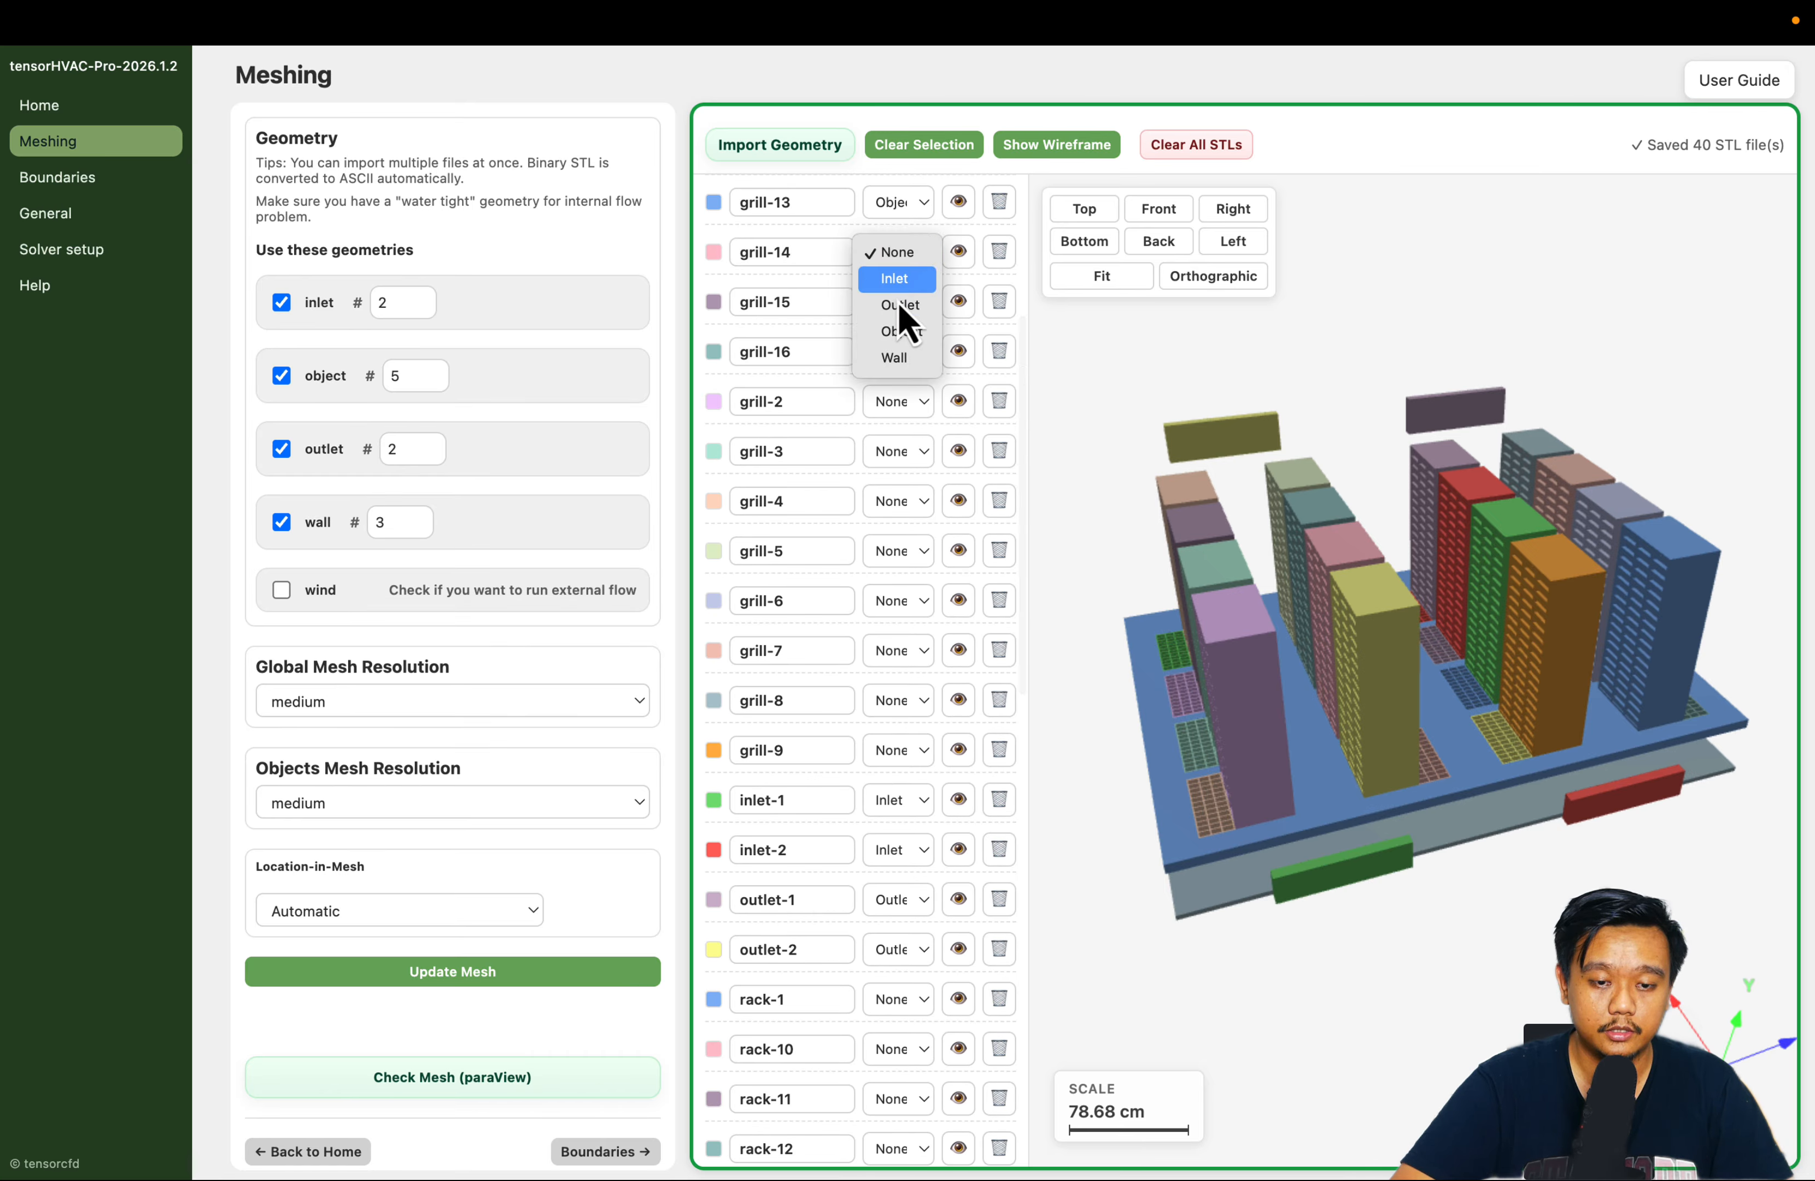
{"action": "left_click", "coordinate": [901, 331]}
{"action": "left_click", "coordinate": [897, 301]}
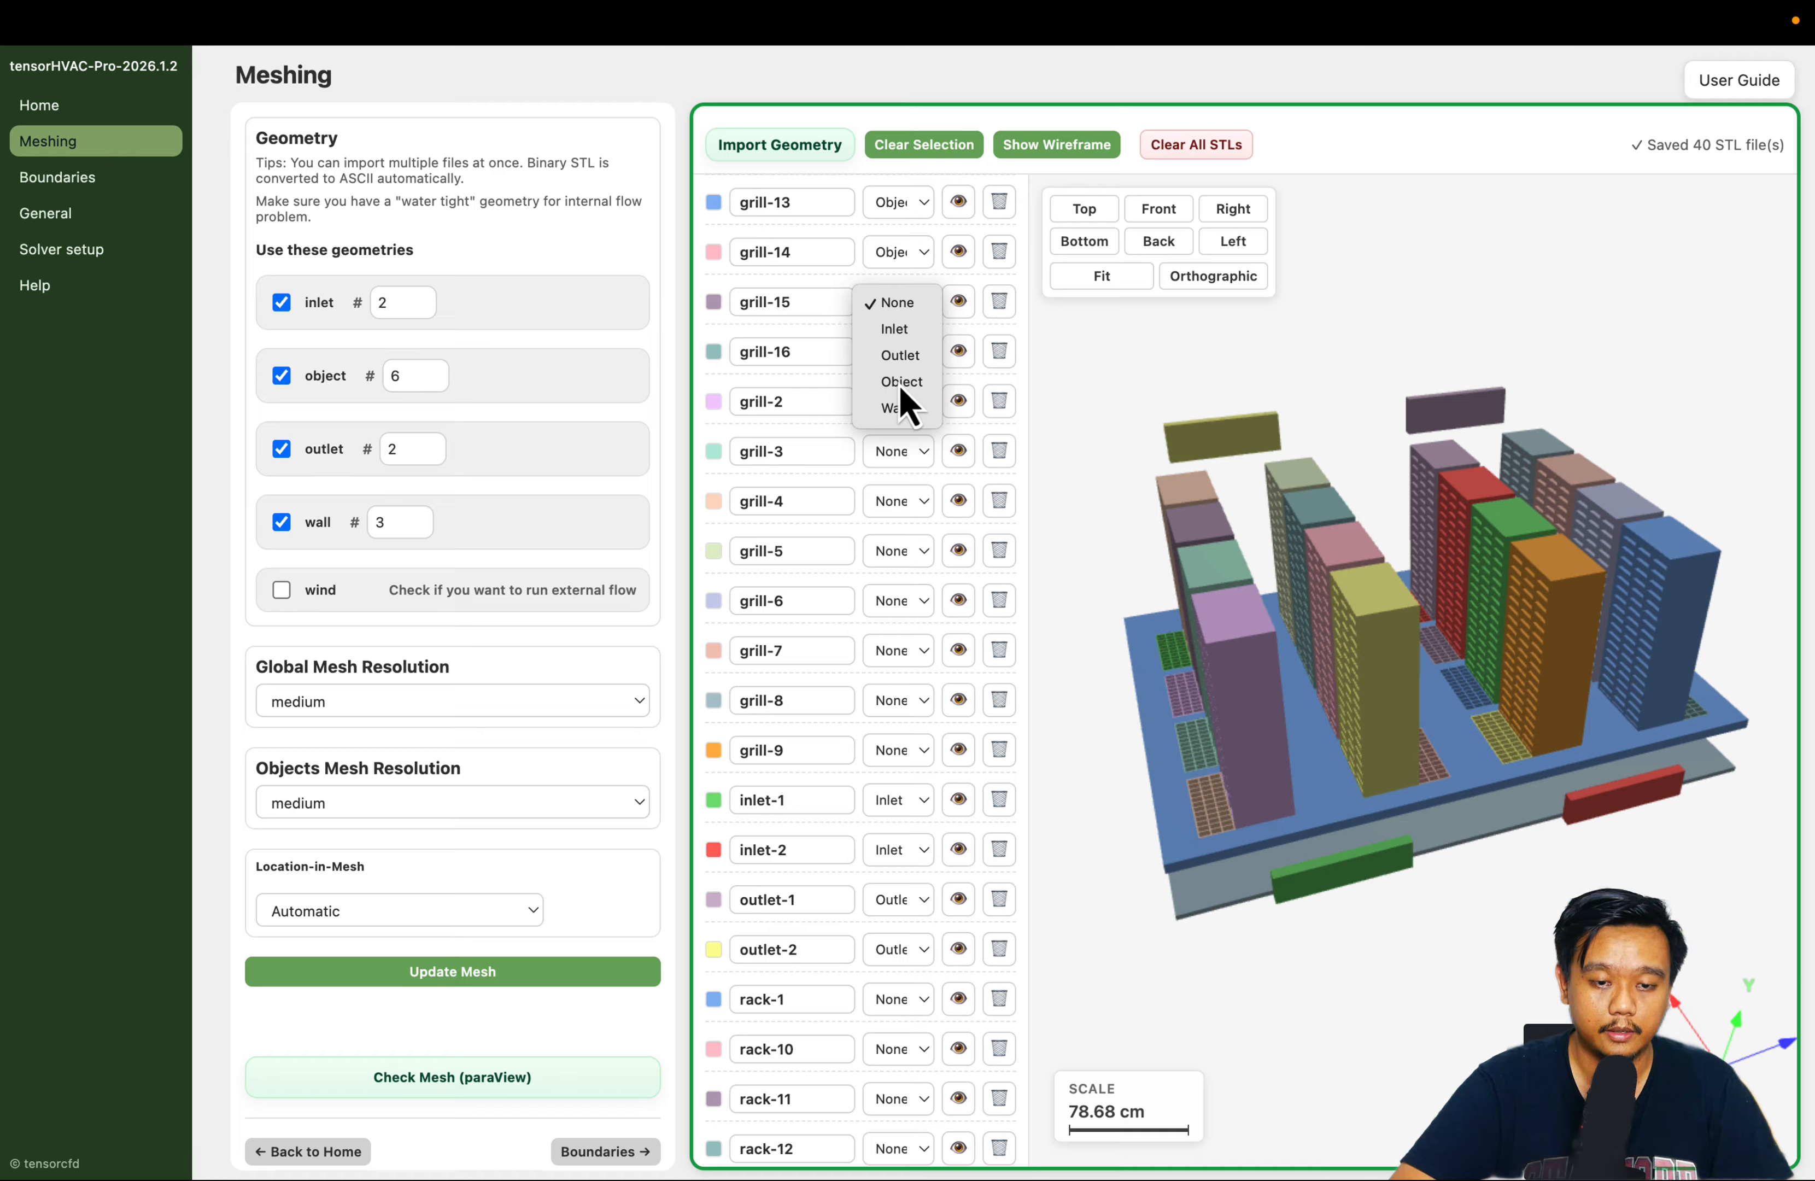
{"action": "left_click", "coordinate": [900, 381]}
Assign the Object type to the grill-16 and grill-2 models
{"action": "scroll", "coordinate": [833, 356], "scroll_direction": "down", "scroll_amount": 1}
{"action": "scroll", "coordinate": [843, 337], "scroll_direction": "down", "scroll_amount": 2}
{"action": "left_click", "coordinate": [895, 222]}
{"action": "left_click", "coordinate": [900, 305]}
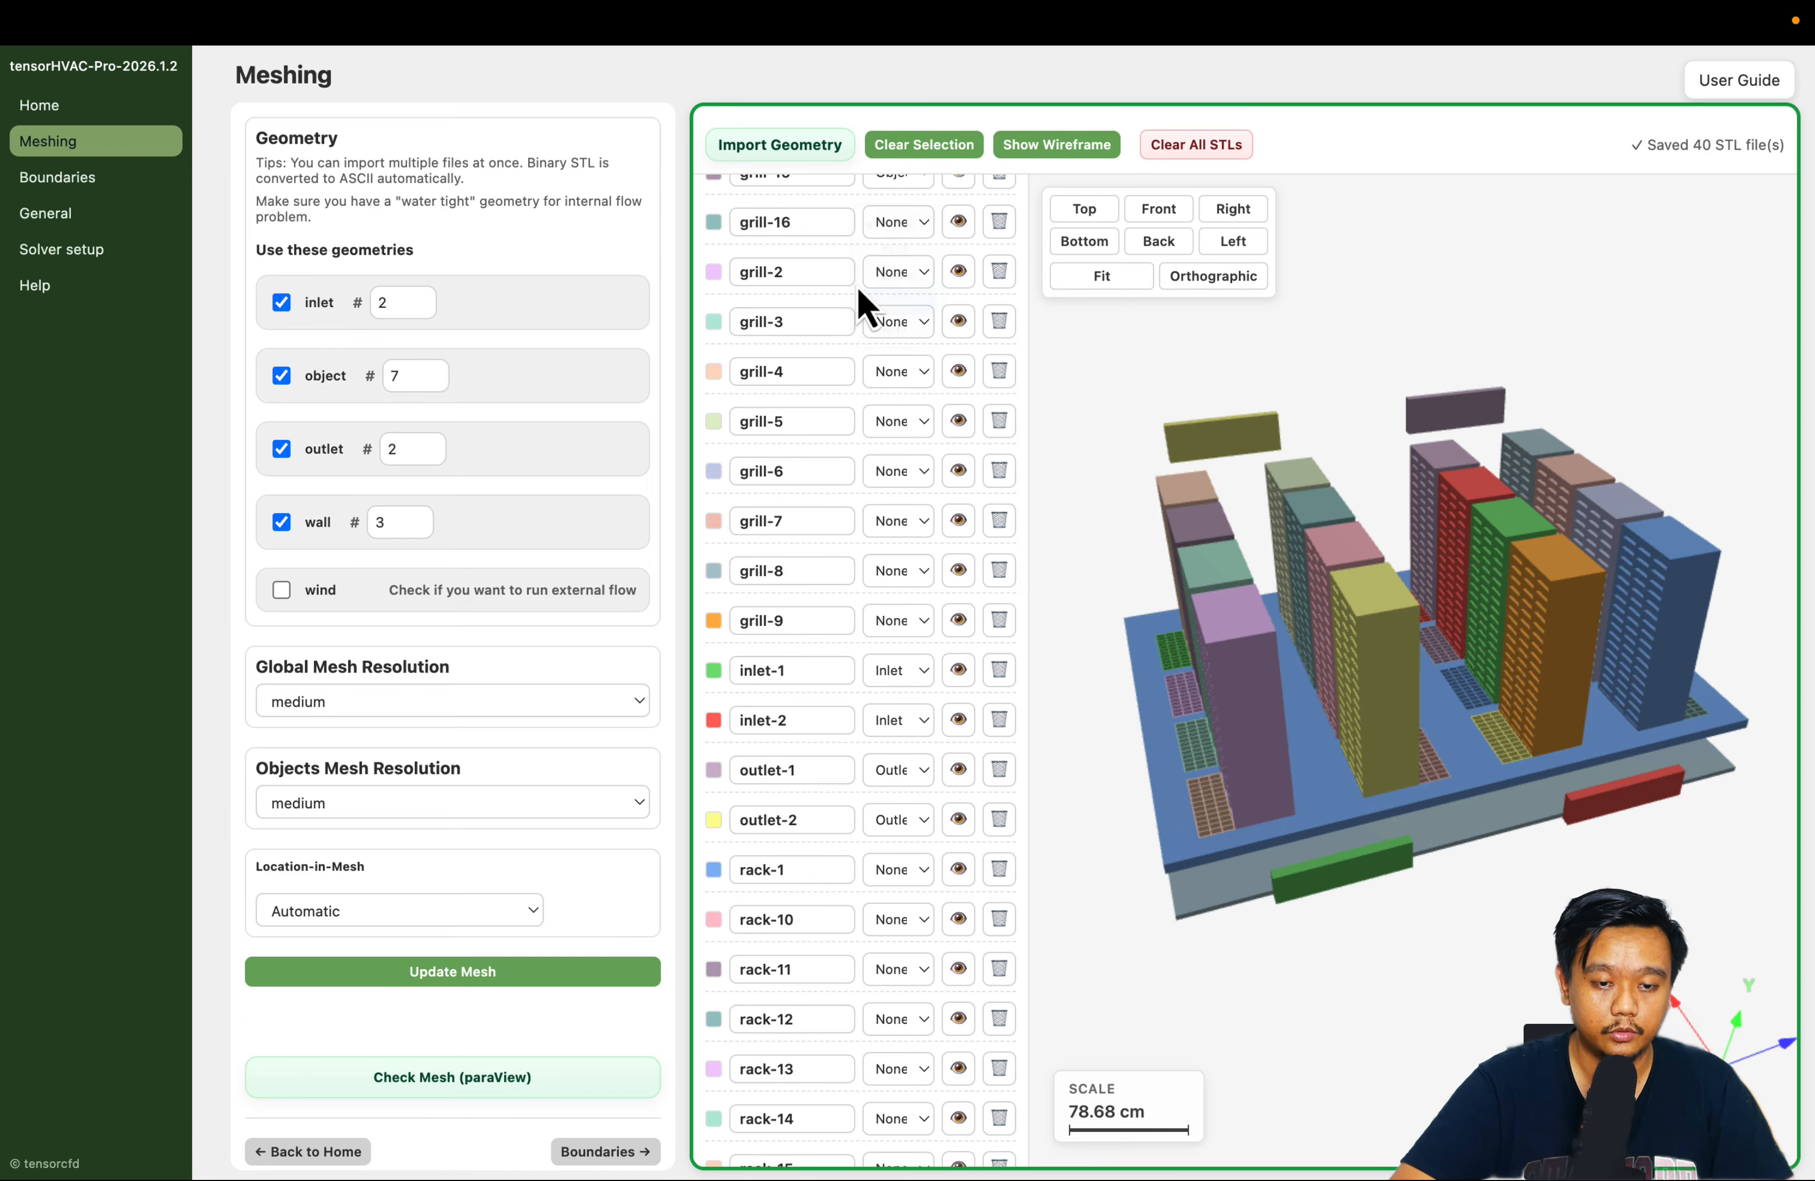
{"action": "left_click", "coordinate": [892, 279]}
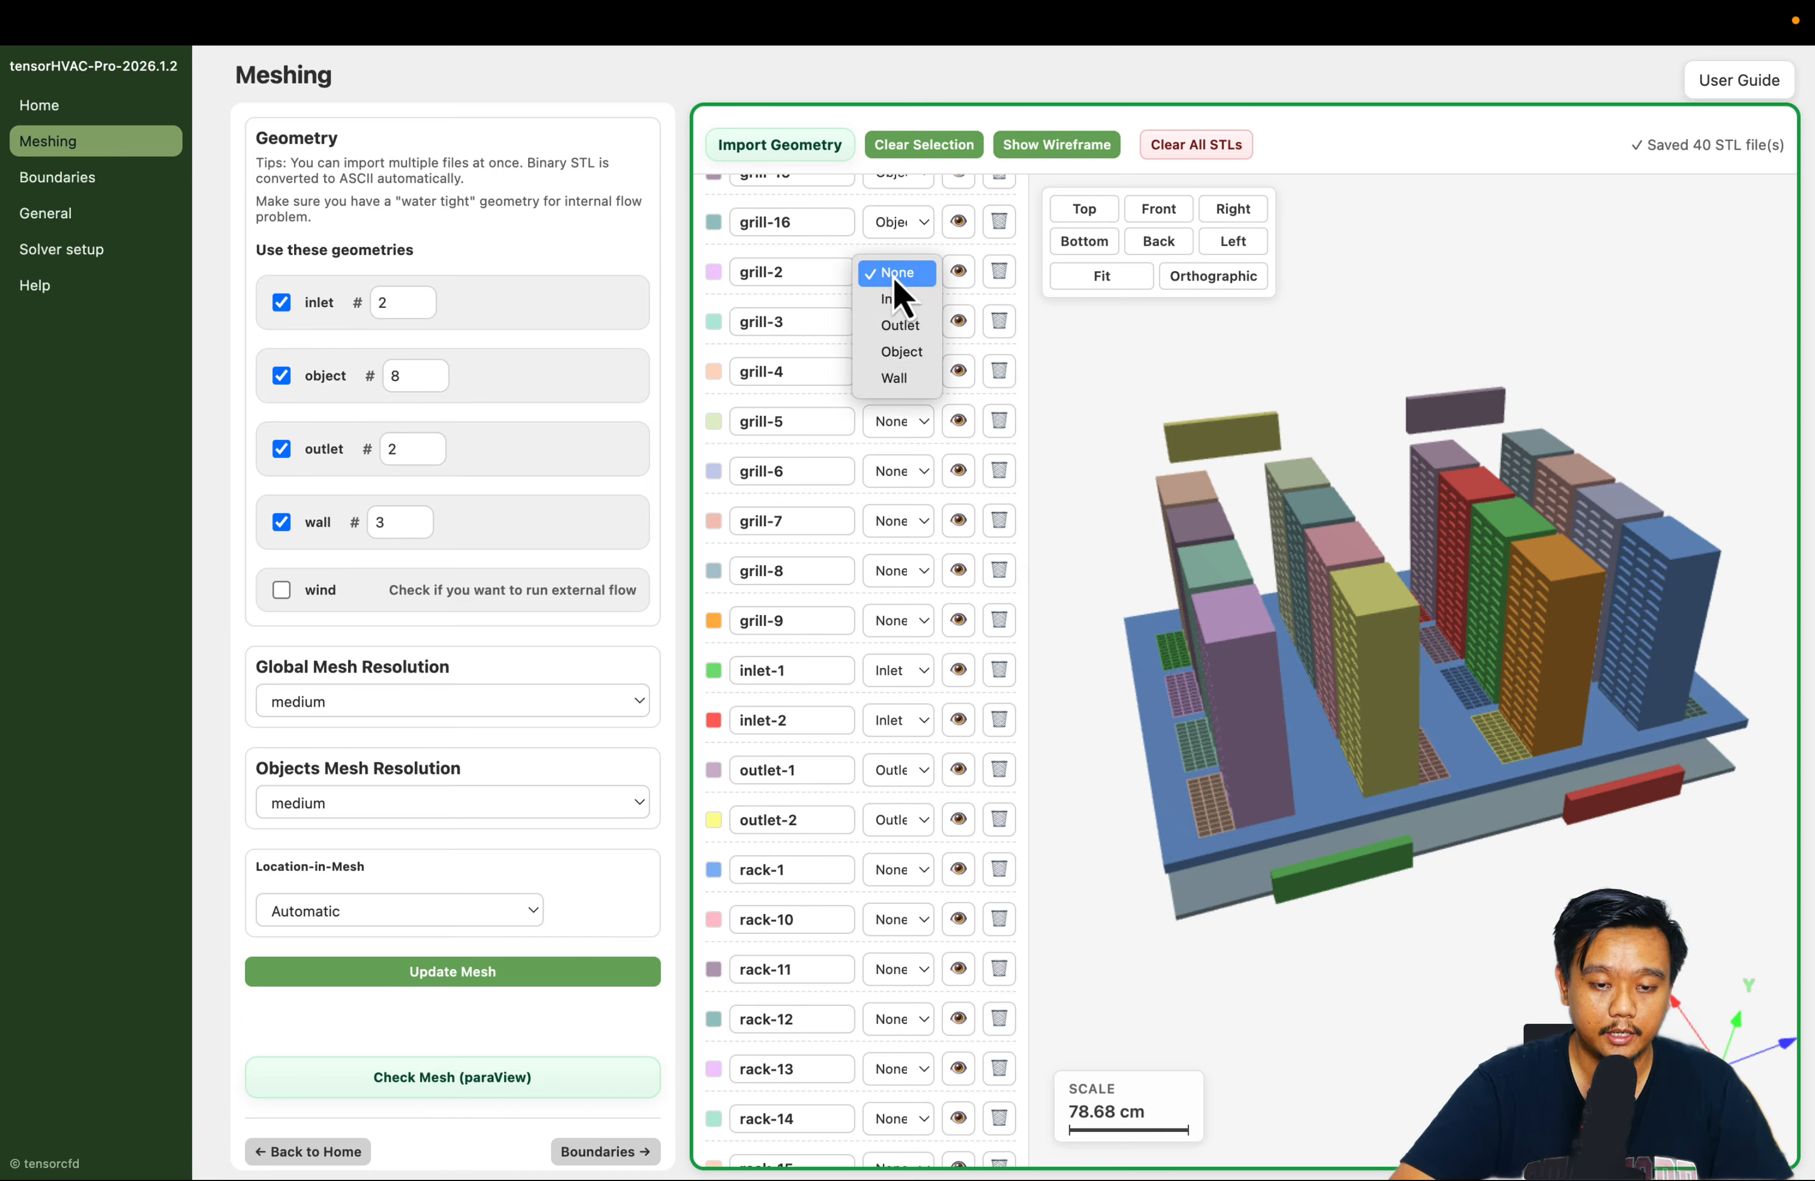
{"action": "left_click", "coordinate": [909, 362]}
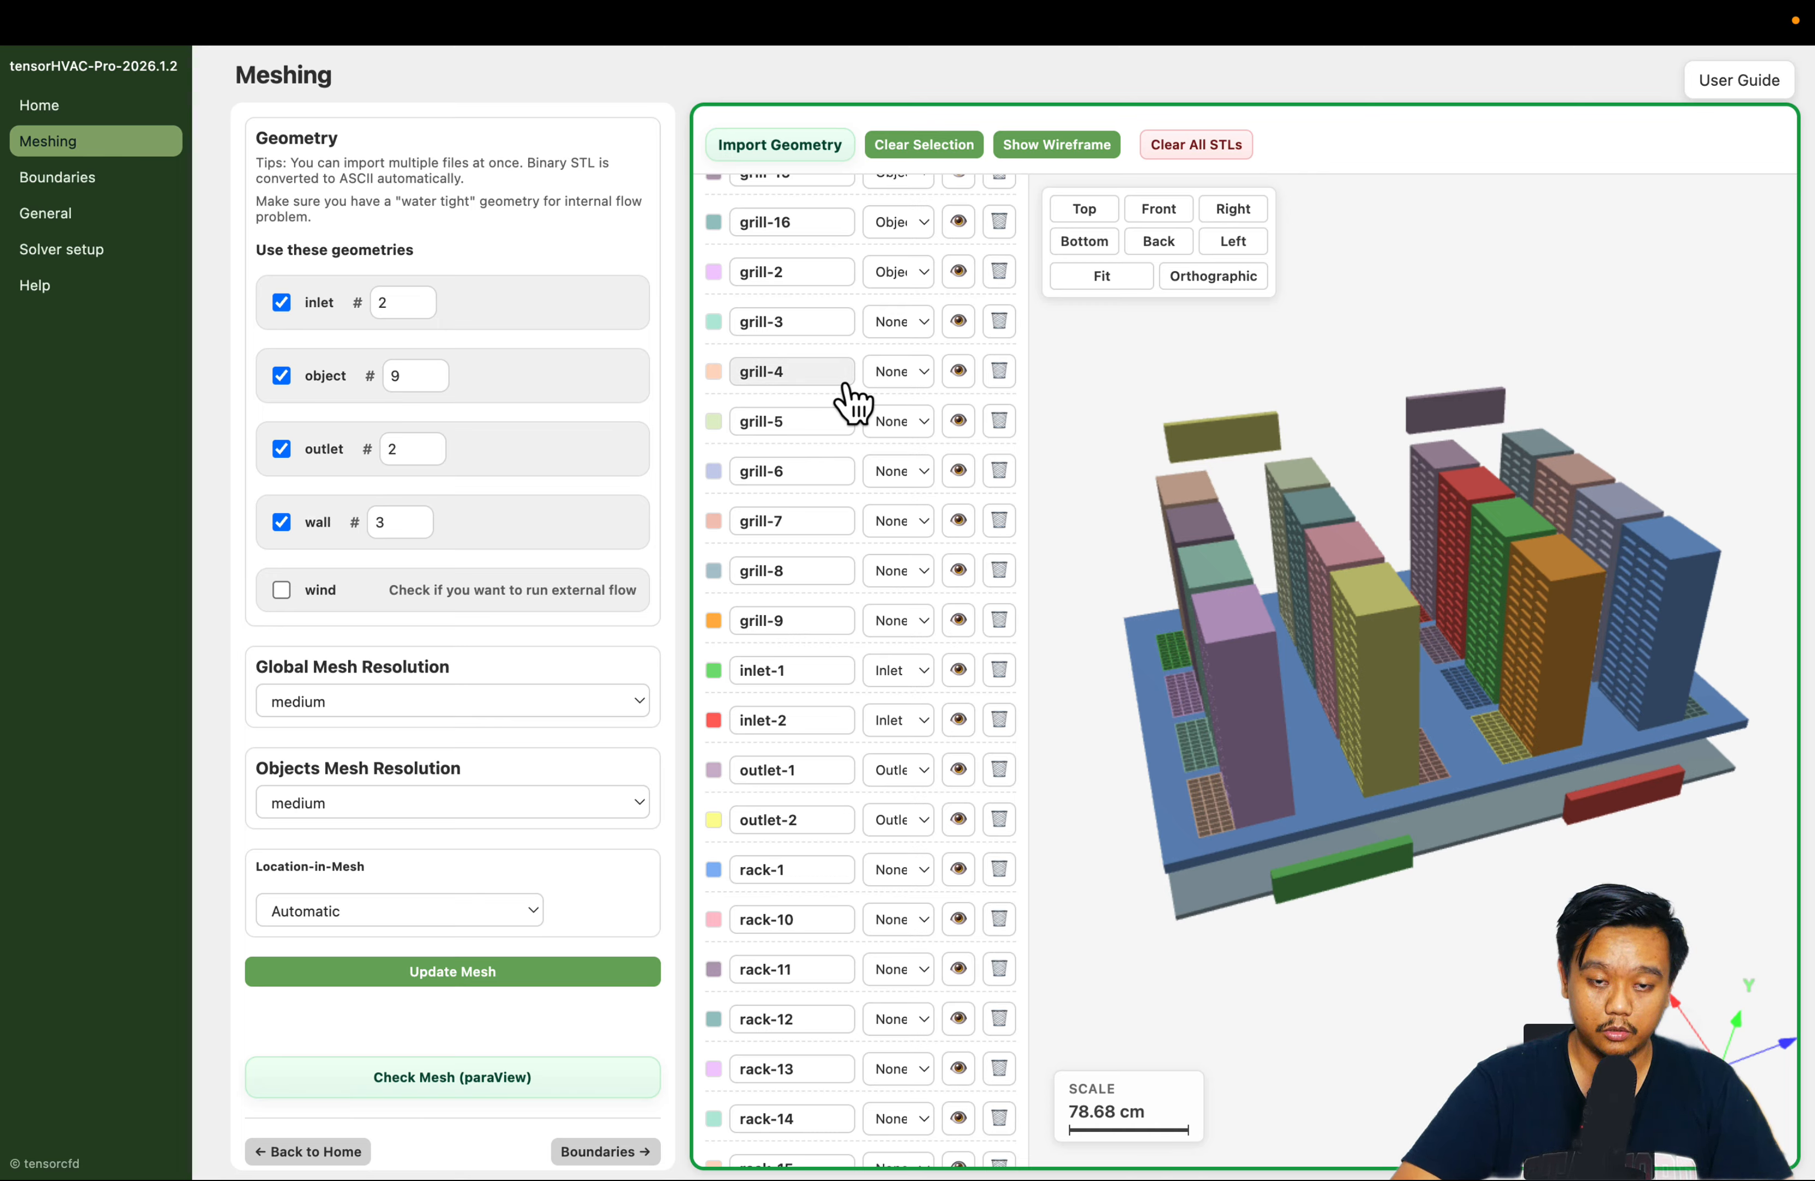
Assign the Object type to the grill-3 and grill-4 models
{"action": "left_click", "coordinate": [886, 382]}
{"action": "left_click", "coordinate": [896, 324]}
{"action": "left_click", "coordinate": [898, 326]}
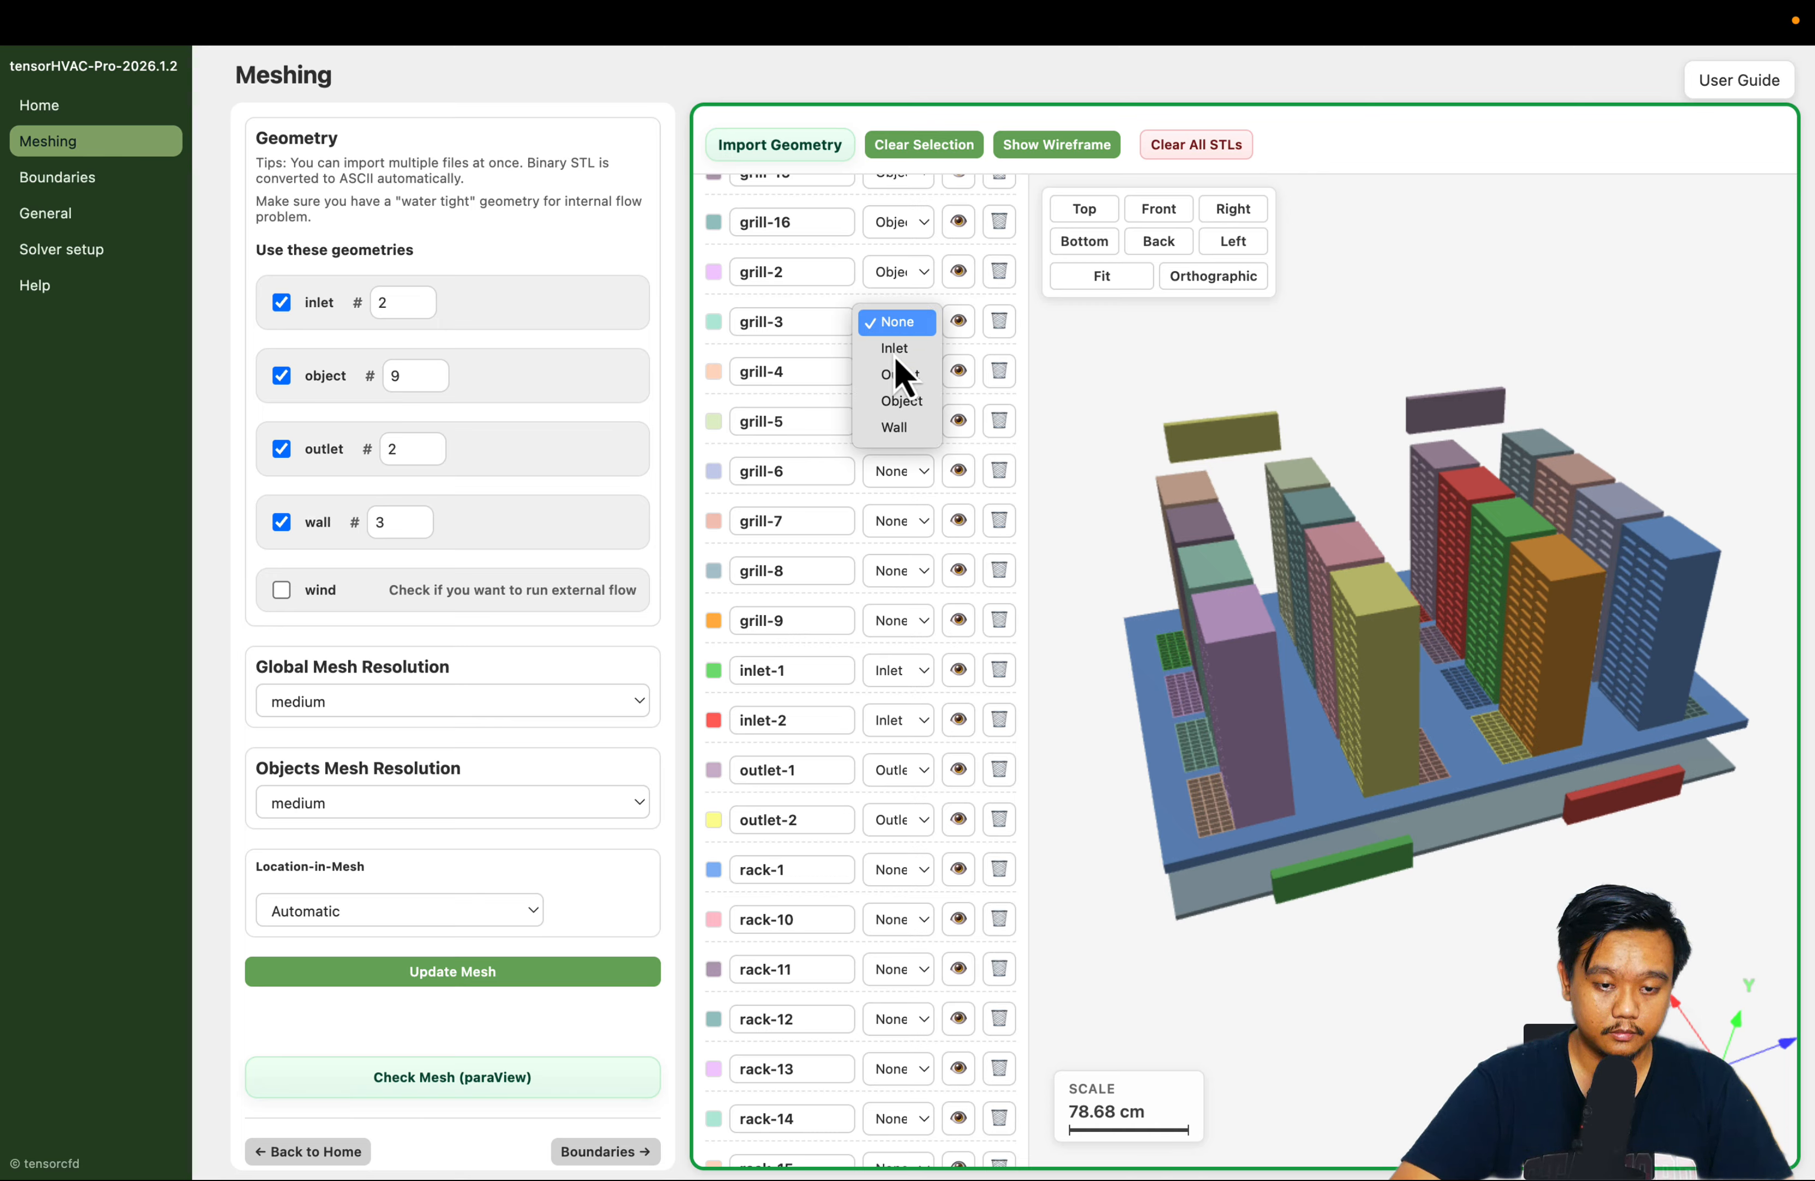
{"action": "left_click", "coordinate": [898, 412]}
{"action": "left_click", "coordinate": [898, 373]}
{"action": "left_click", "coordinate": [901, 451]}
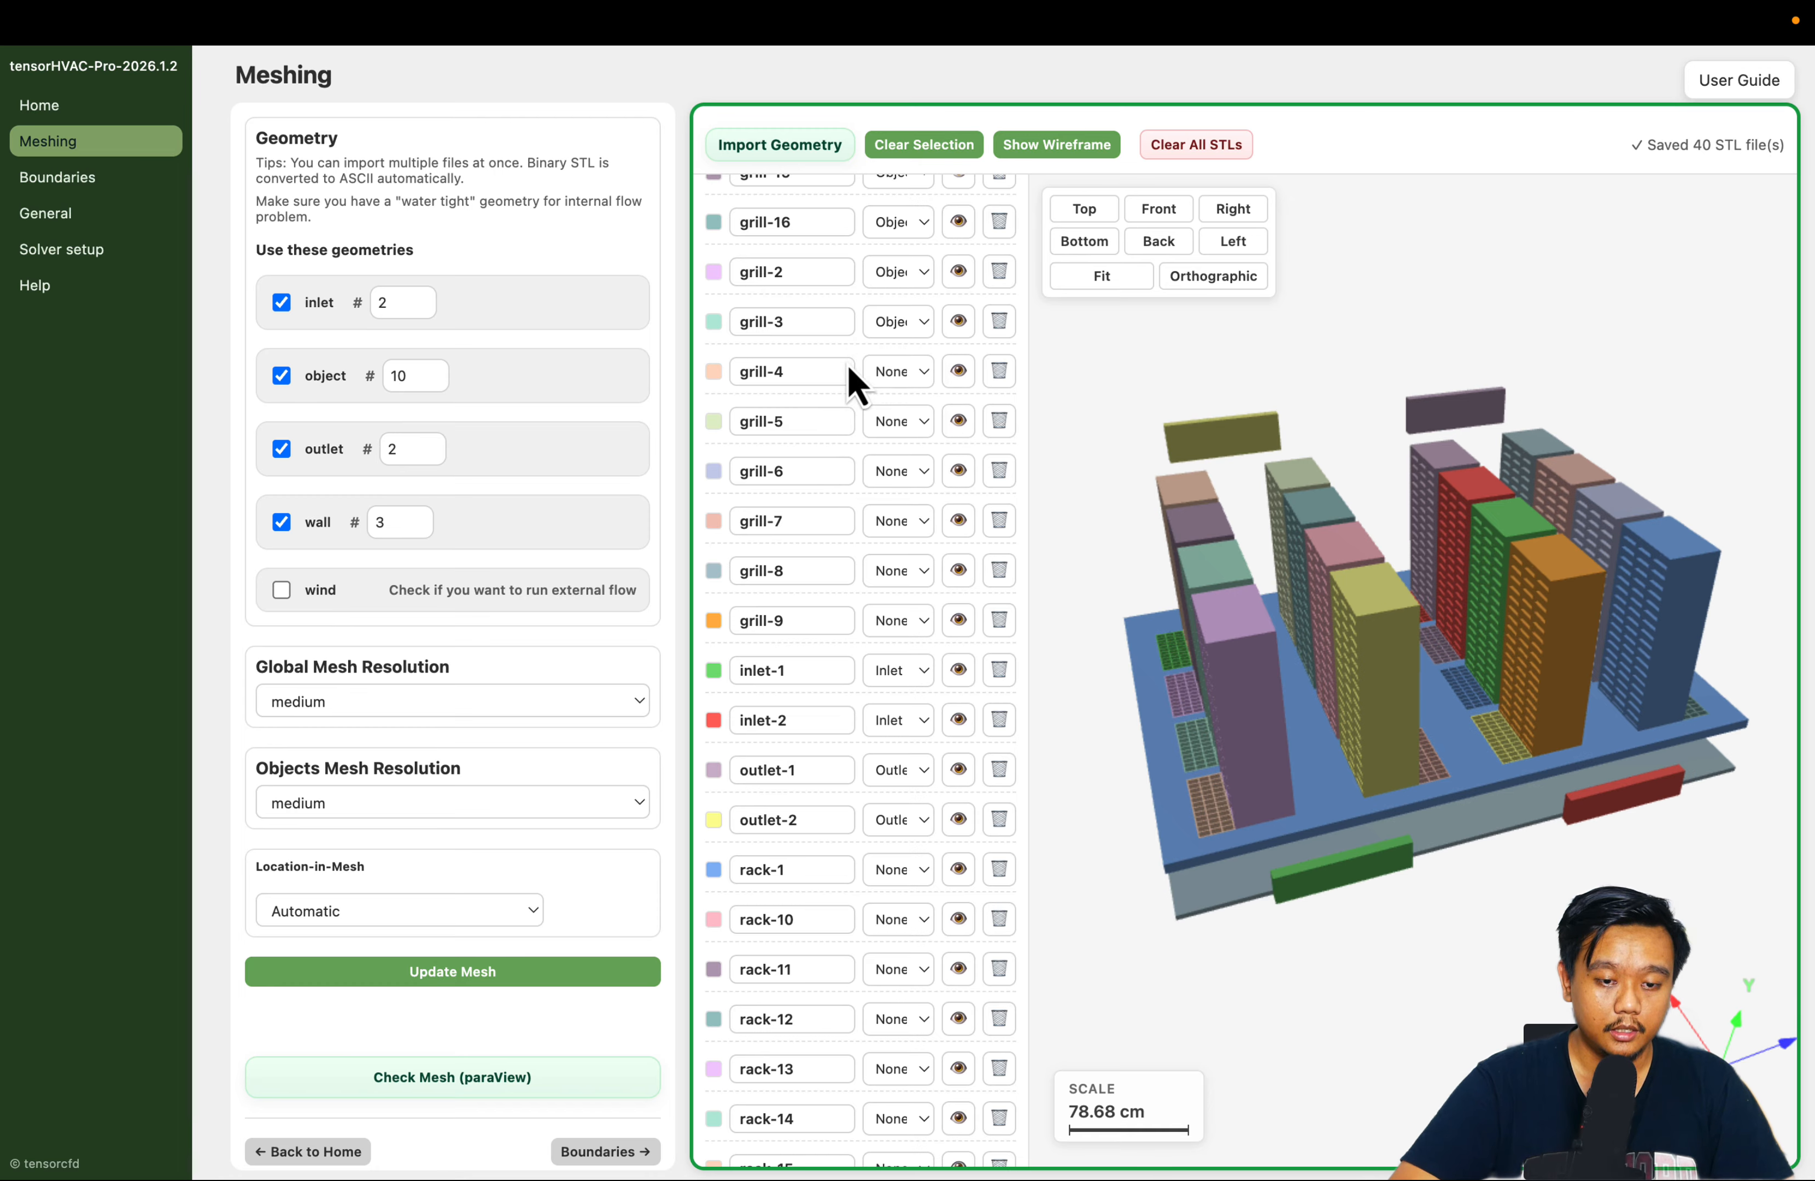
Assign the Object type to the grill-5 and grill-6 models
{"action": "scroll", "coordinate": [897, 353], "scroll_direction": "down", "scroll_amount": 2}
{"action": "left_click", "coordinate": [897, 327]}
{"action": "left_click", "coordinate": [914, 420]}
{"action": "scroll", "coordinate": [843, 376], "scroll_direction": "down", "scroll_amount": 2}
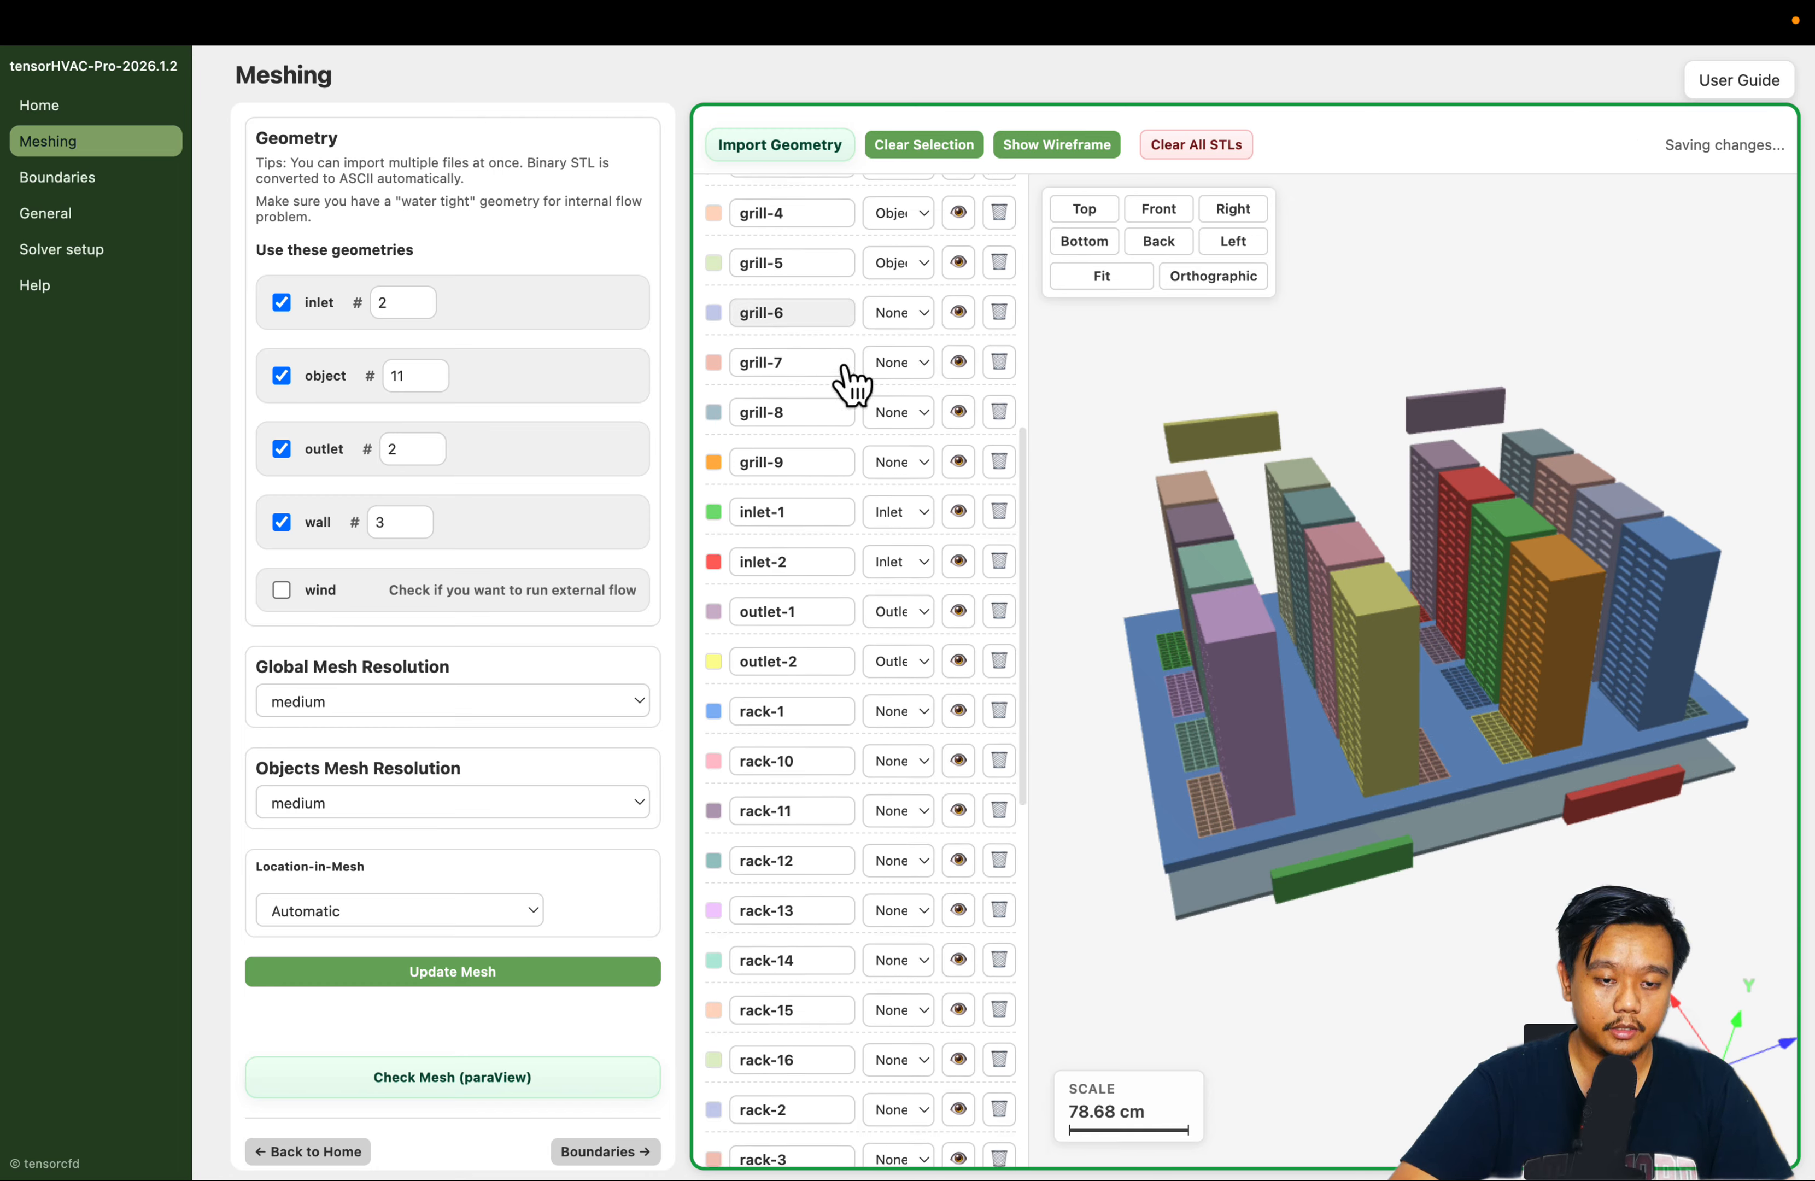
{"action": "left_click", "coordinate": [908, 296]}
{"action": "left_click", "coordinate": [841, 316]}
Assign the Object type to the remaining floor grills, grill-7, grill-8 and grill-9
{"action": "scroll", "coordinate": [847, 333], "scroll_direction": "down", "scroll_amount": 1}
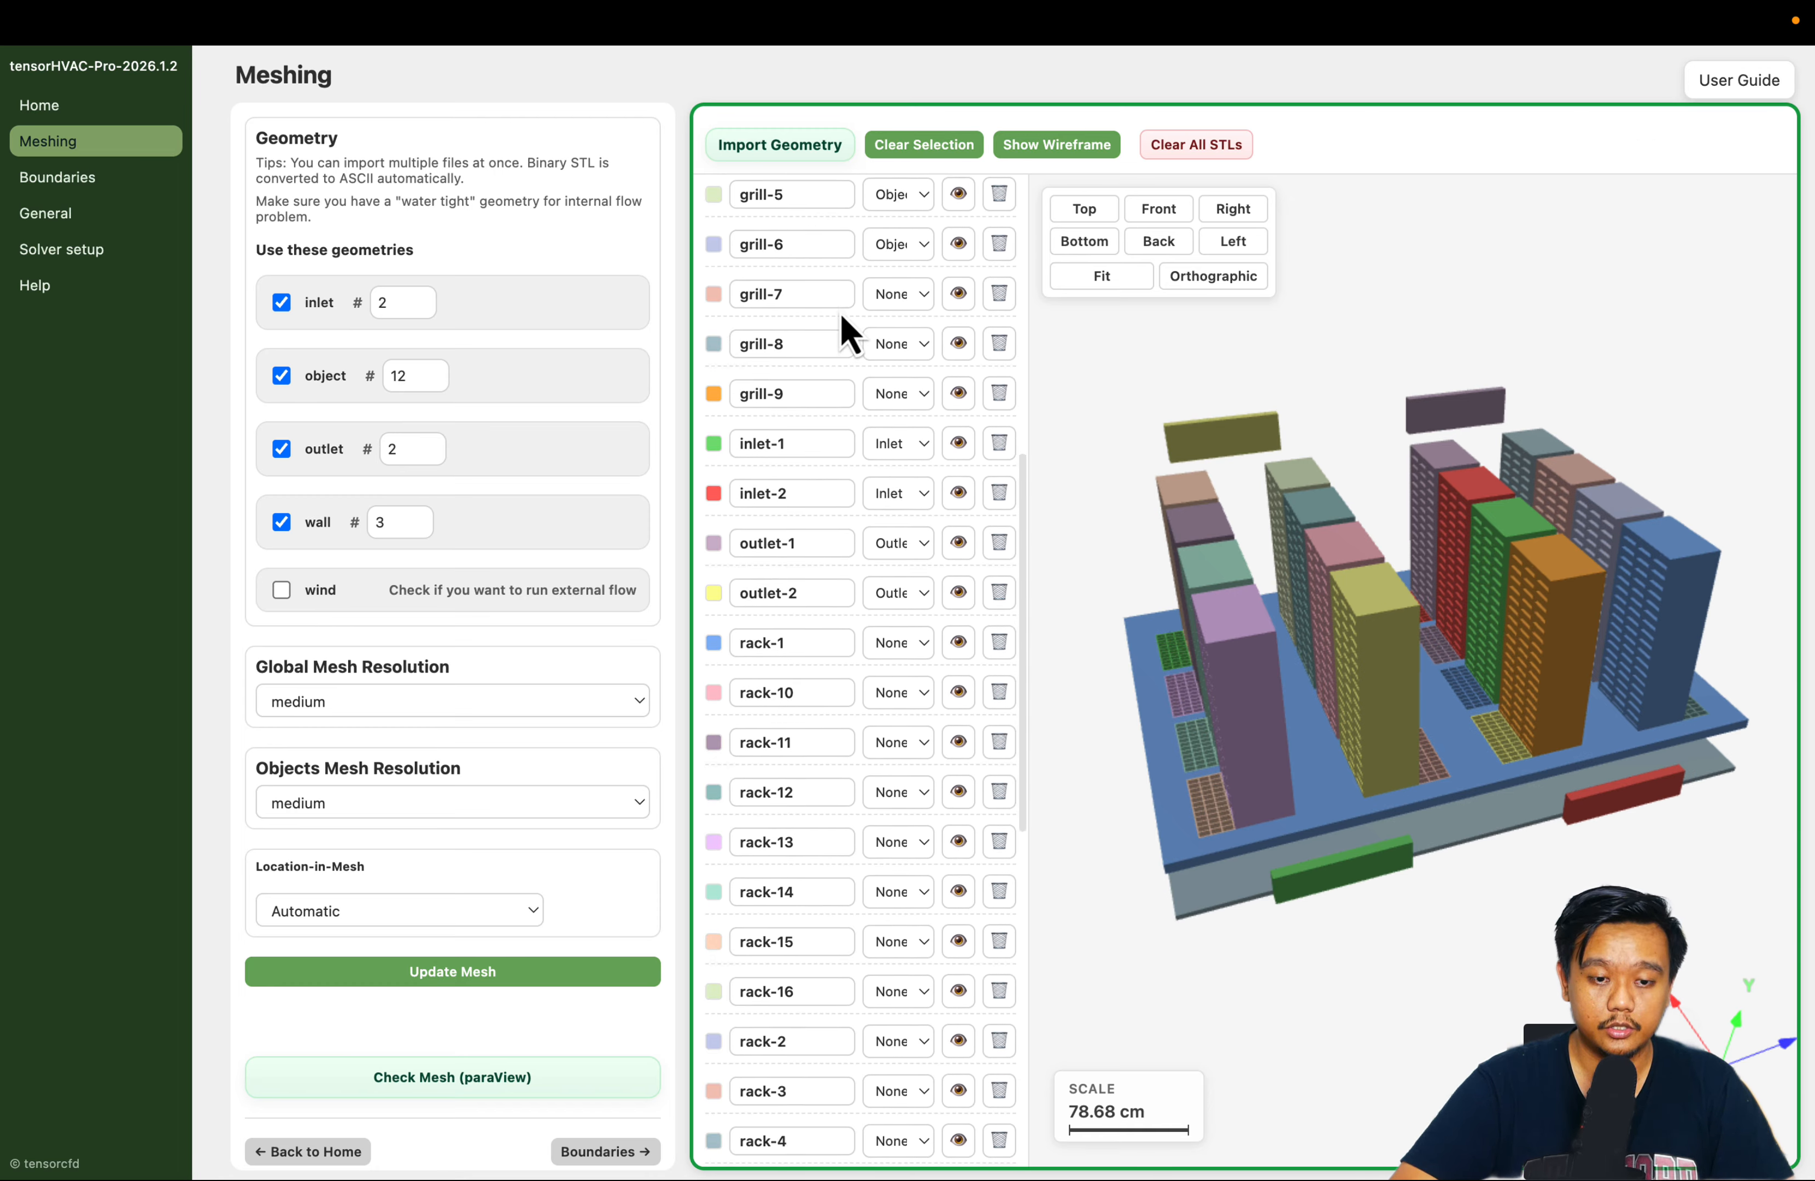
{"action": "left_click", "coordinate": [894, 291]}
{"action": "left_click", "coordinate": [902, 371]}
{"action": "scroll", "coordinate": [874, 324], "scroll_direction": "down", "scroll_amount": 1}
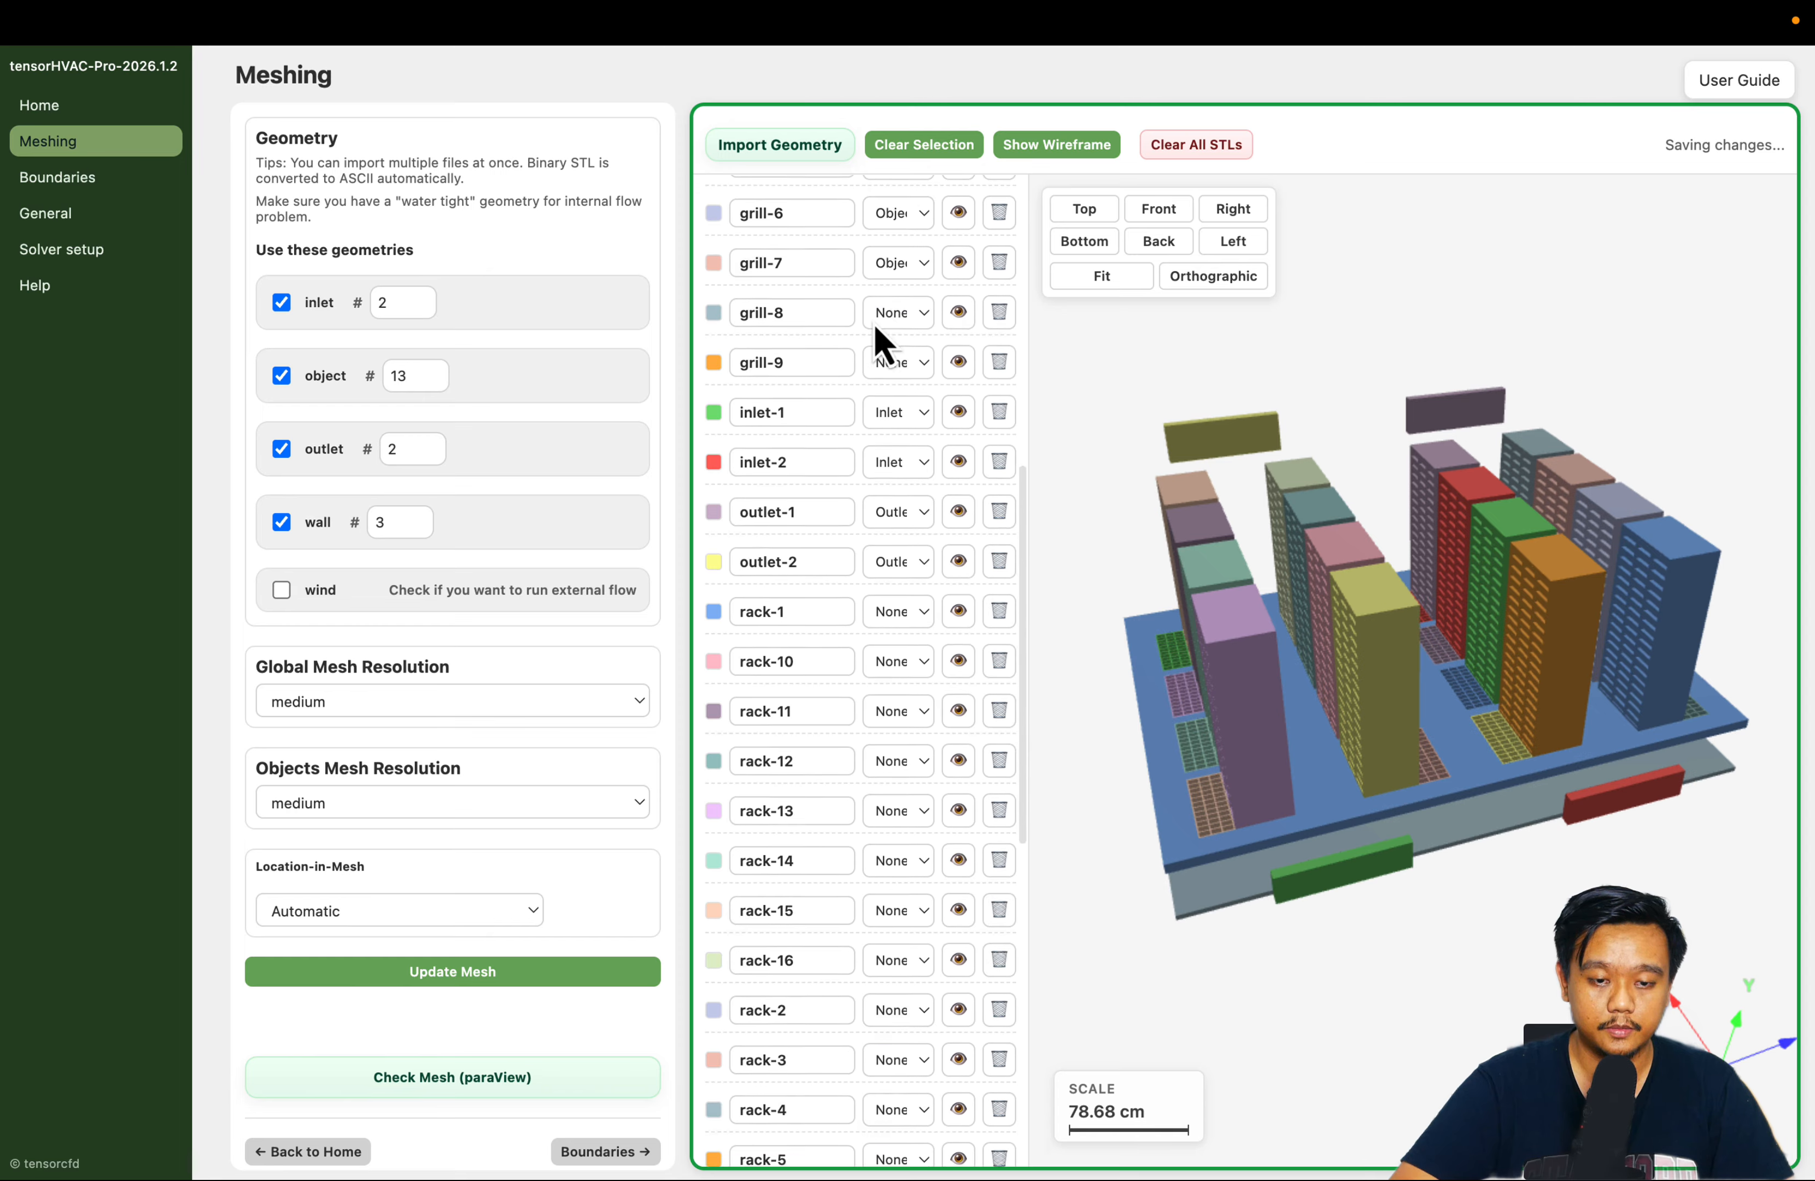
{"action": "left_click", "coordinate": [892, 351]}
{"action": "left_click", "coordinate": [899, 369]}
{"action": "left_click", "coordinate": [900, 373]}
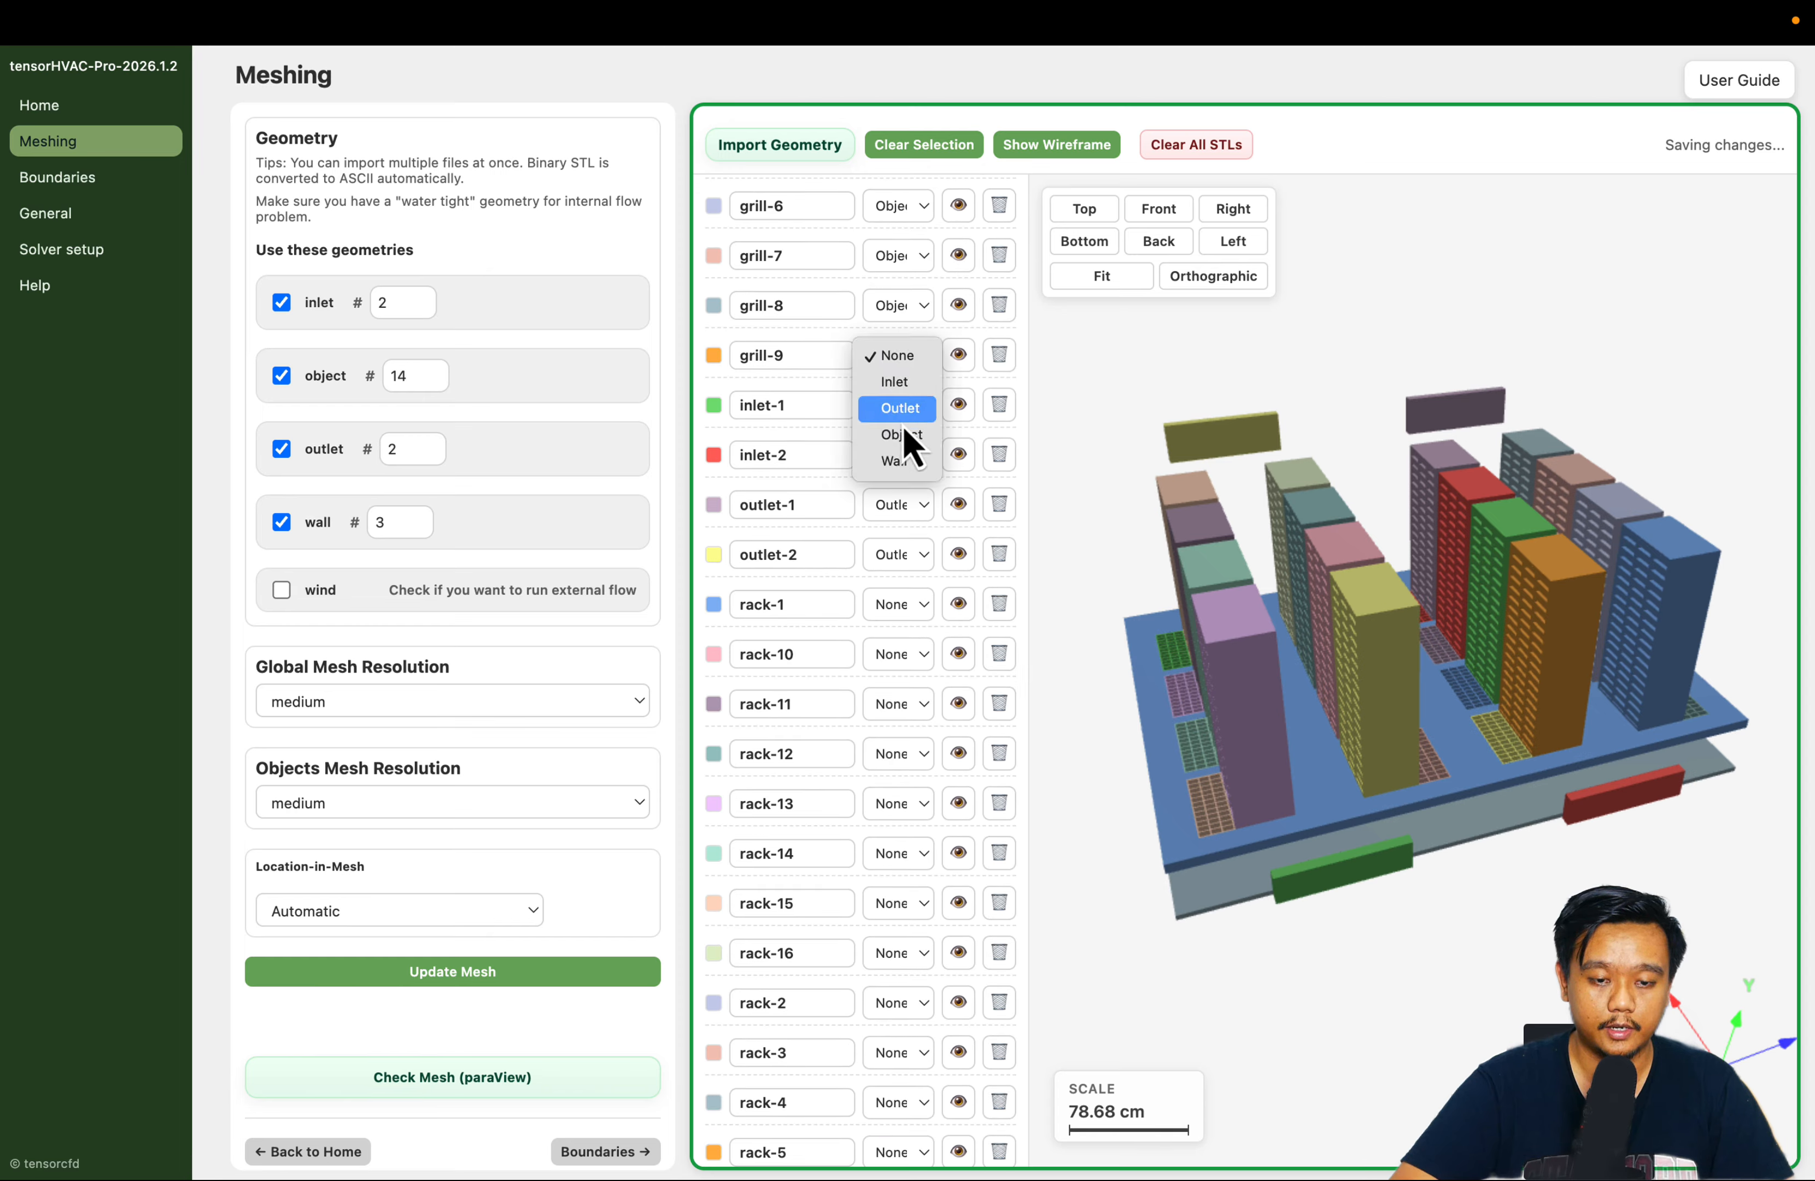
{"action": "left_click", "coordinate": [903, 427]}
Assign the Object type to the rack-1, rack-10 and rack-11 models
{"action": "scroll", "coordinate": [881, 345], "scroll_direction": "down", "scroll_amount": 2}
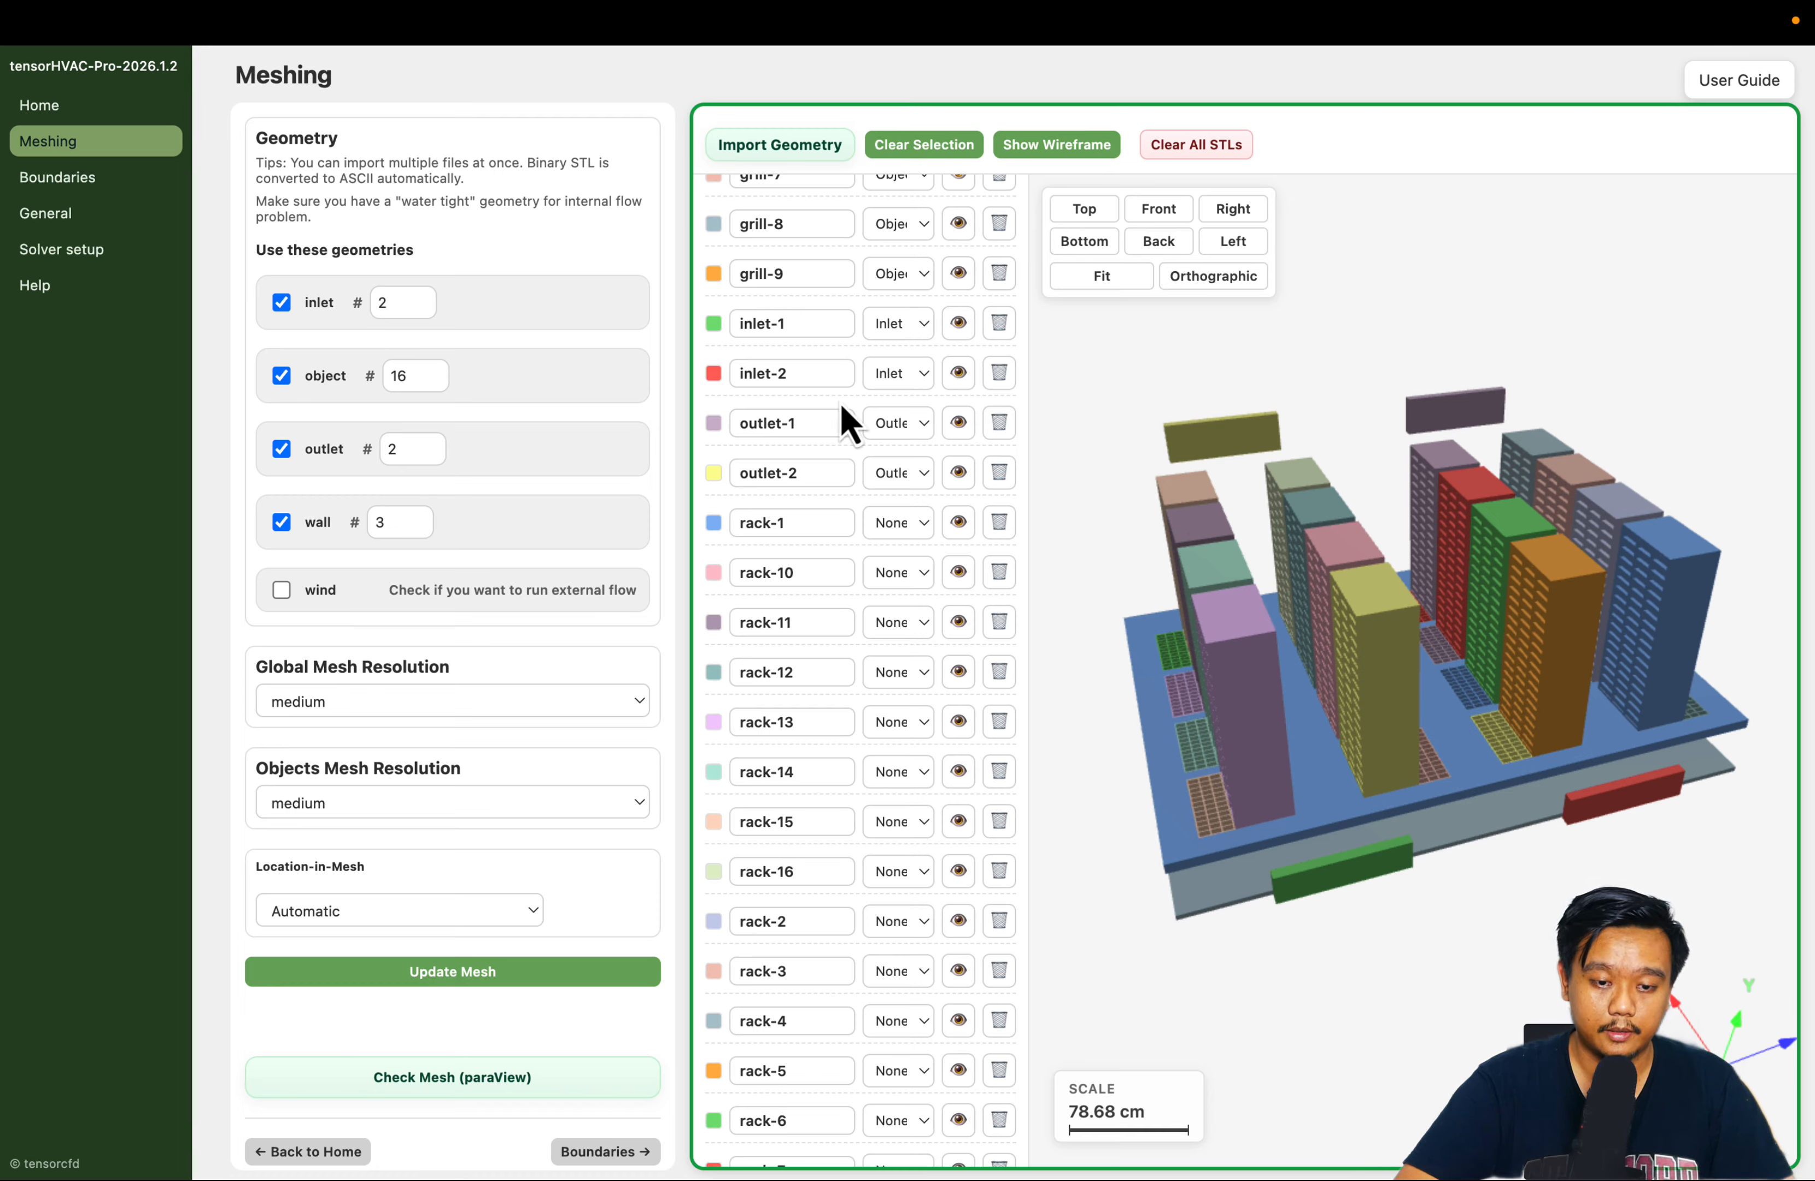
{"action": "scroll", "coordinate": [866, 429], "scroll_direction": "down", "scroll_amount": 1}
{"action": "left_click", "coordinate": [905, 473]}
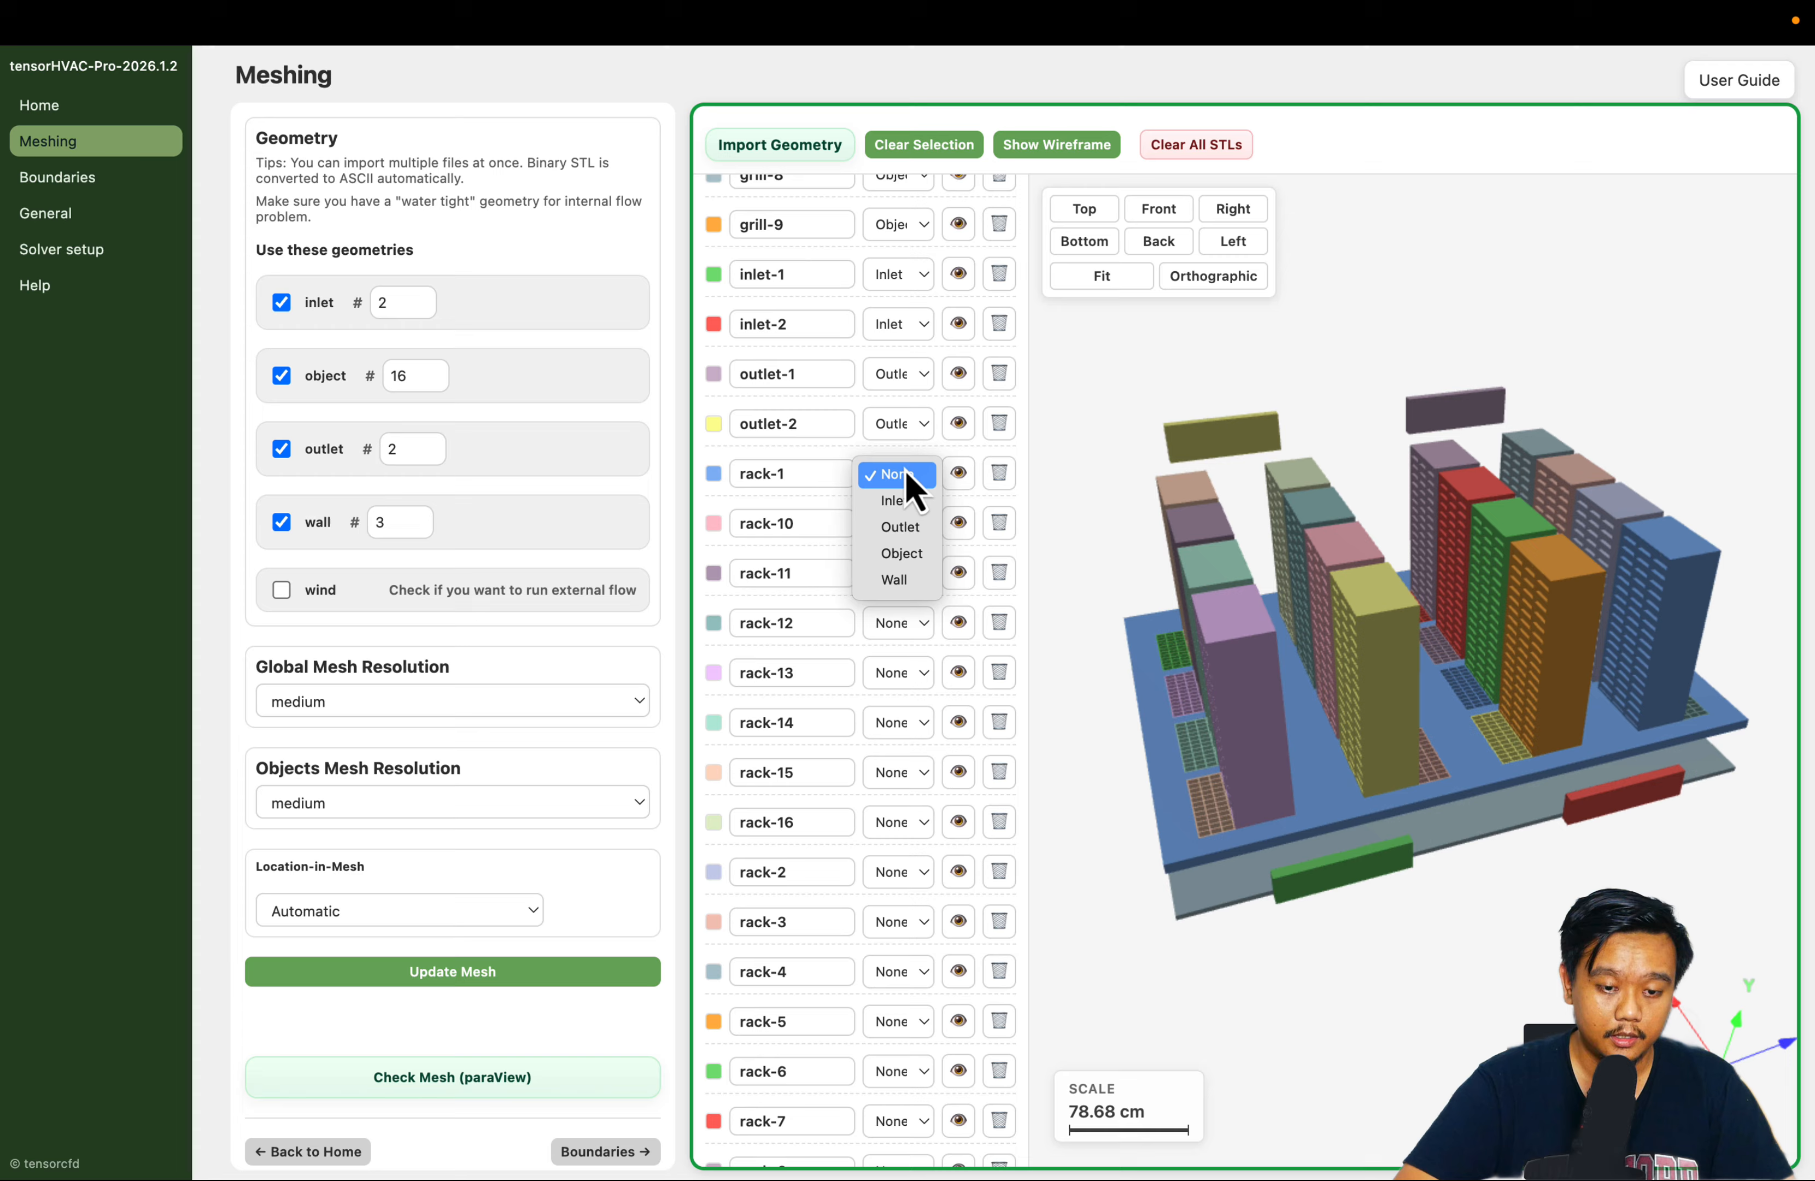
{"action": "left_click", "coordinate": [916, 557]}
{"action": "scroll", "coordinate": [889, 529], "scroll_direction": "down", "scroll_amount": 3}
{"action": "left_click", "coordinate": [898, 351]}
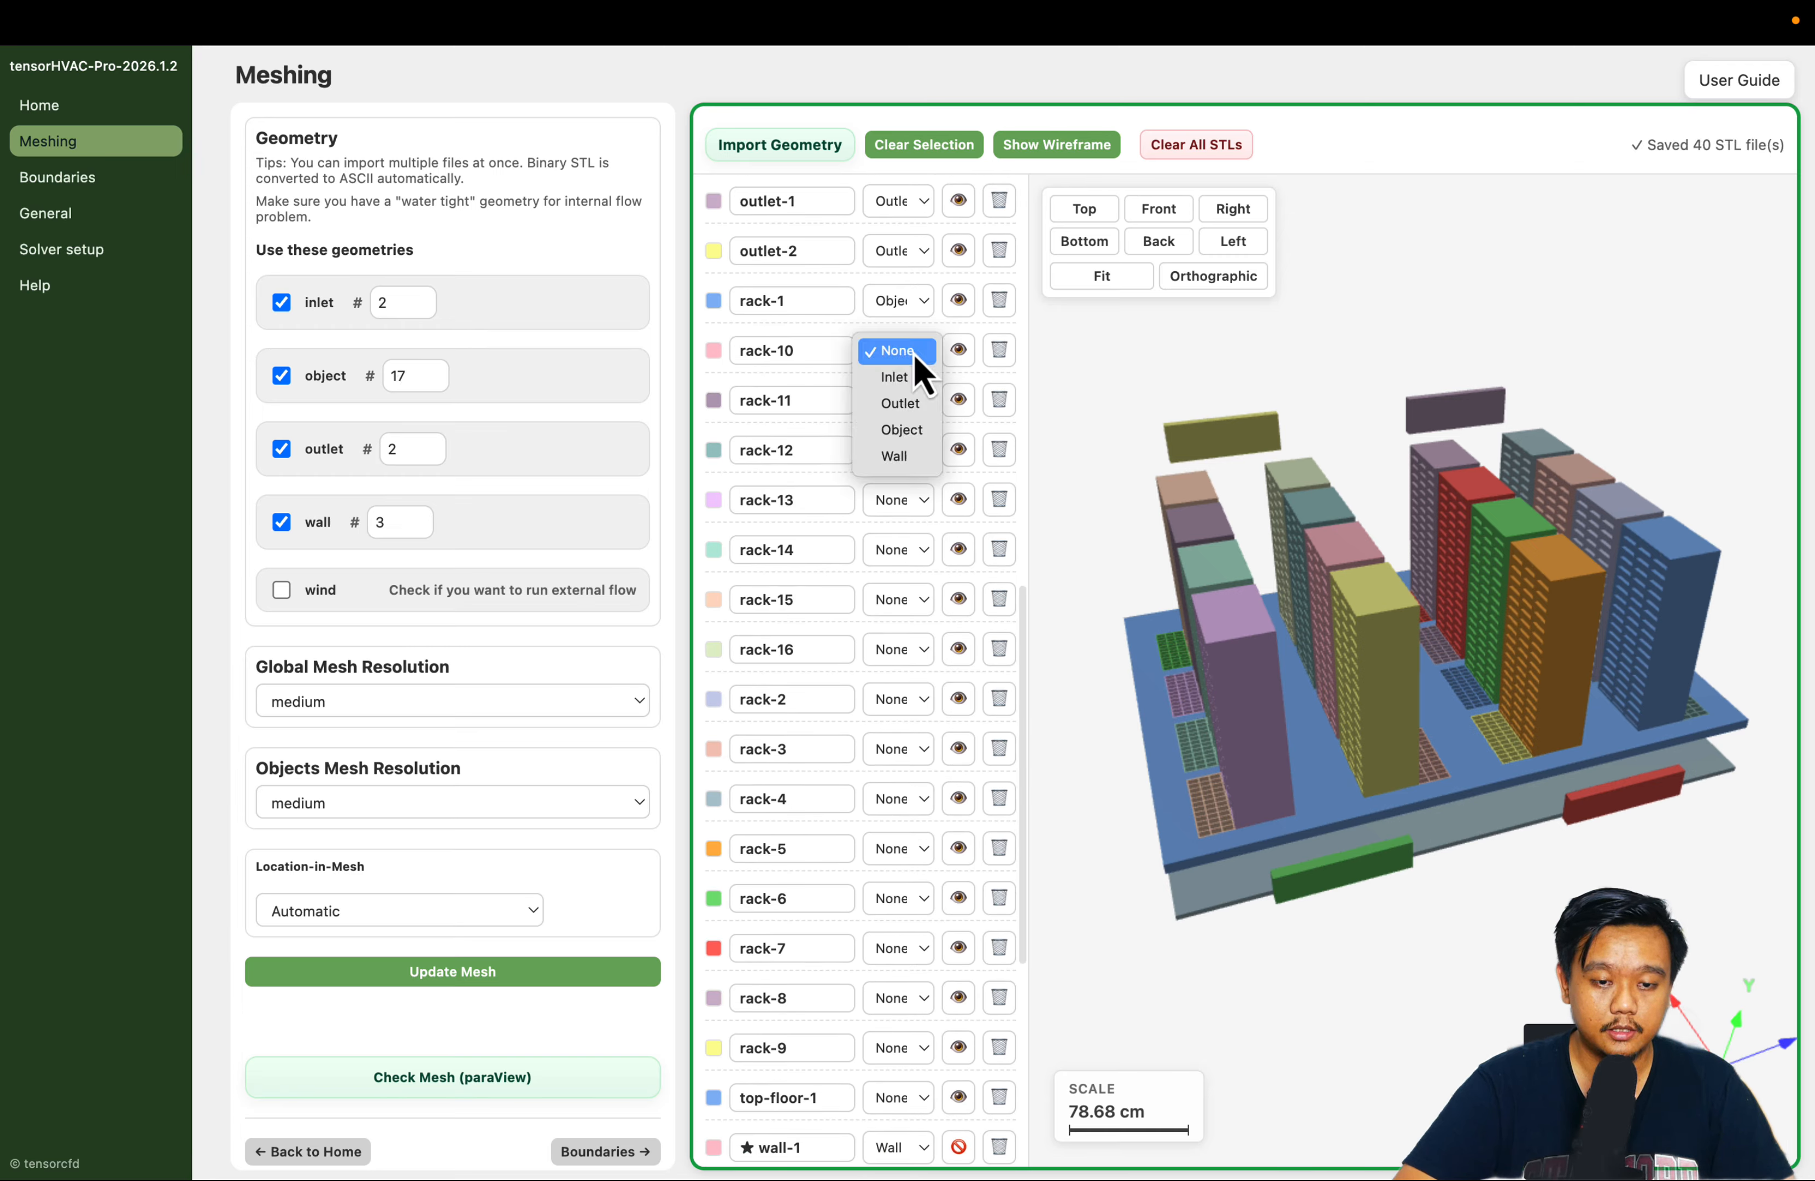
{"action": "left_click", "coordinate": [897, 430]}
{"action": "left_click", "coordinate": [891, 400]}
{"action": "left_click", "coordinate": [851, 453]}
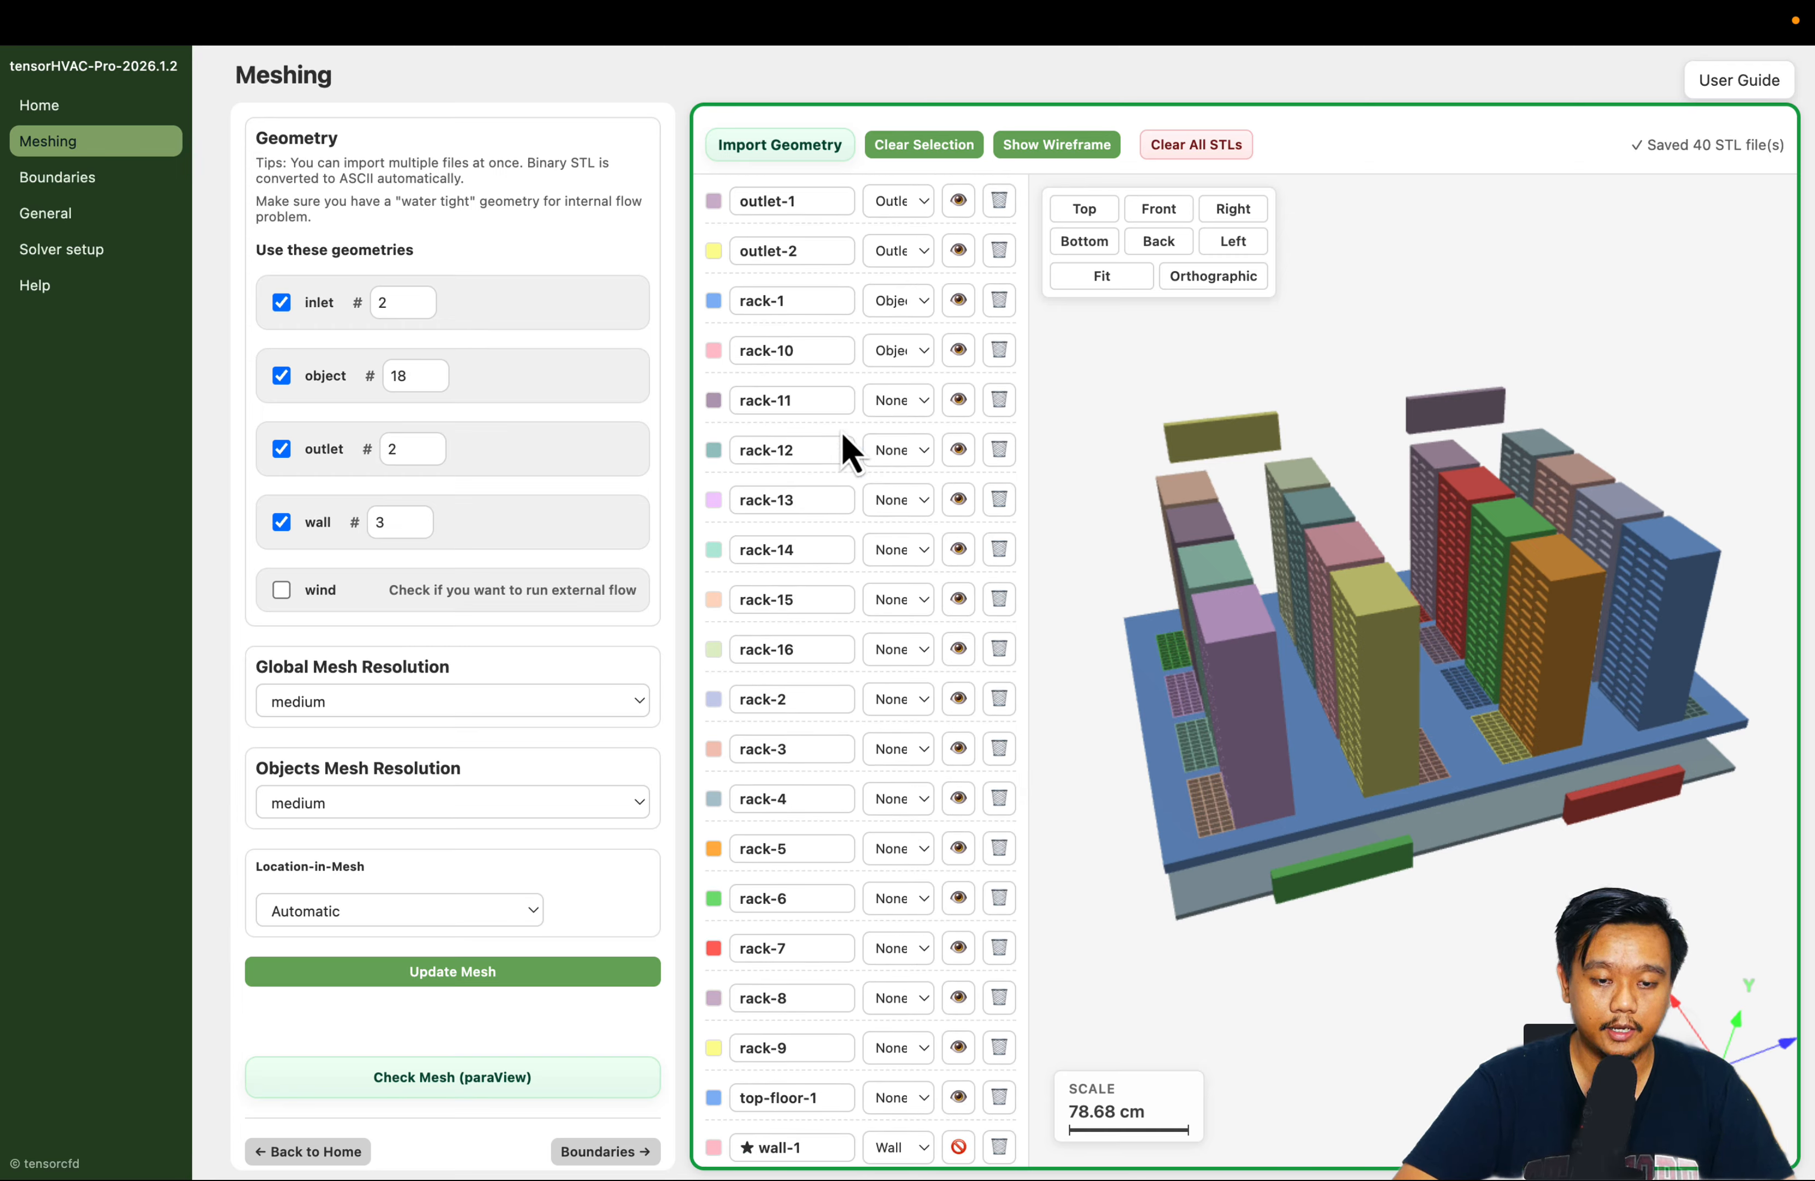
Assign the Object type to the rack-12 and rack-13 models
{"action": "scroll", "coordinate": [851, 453], "scroll_direction": "down", "scroll_amount": 2}
{"action": "left_click", "coordinate": [923, 360]}
{"action": "left_click", "coordinate": [904, 443]}
{"action": "left_click", "coordinate": [898, 413]}
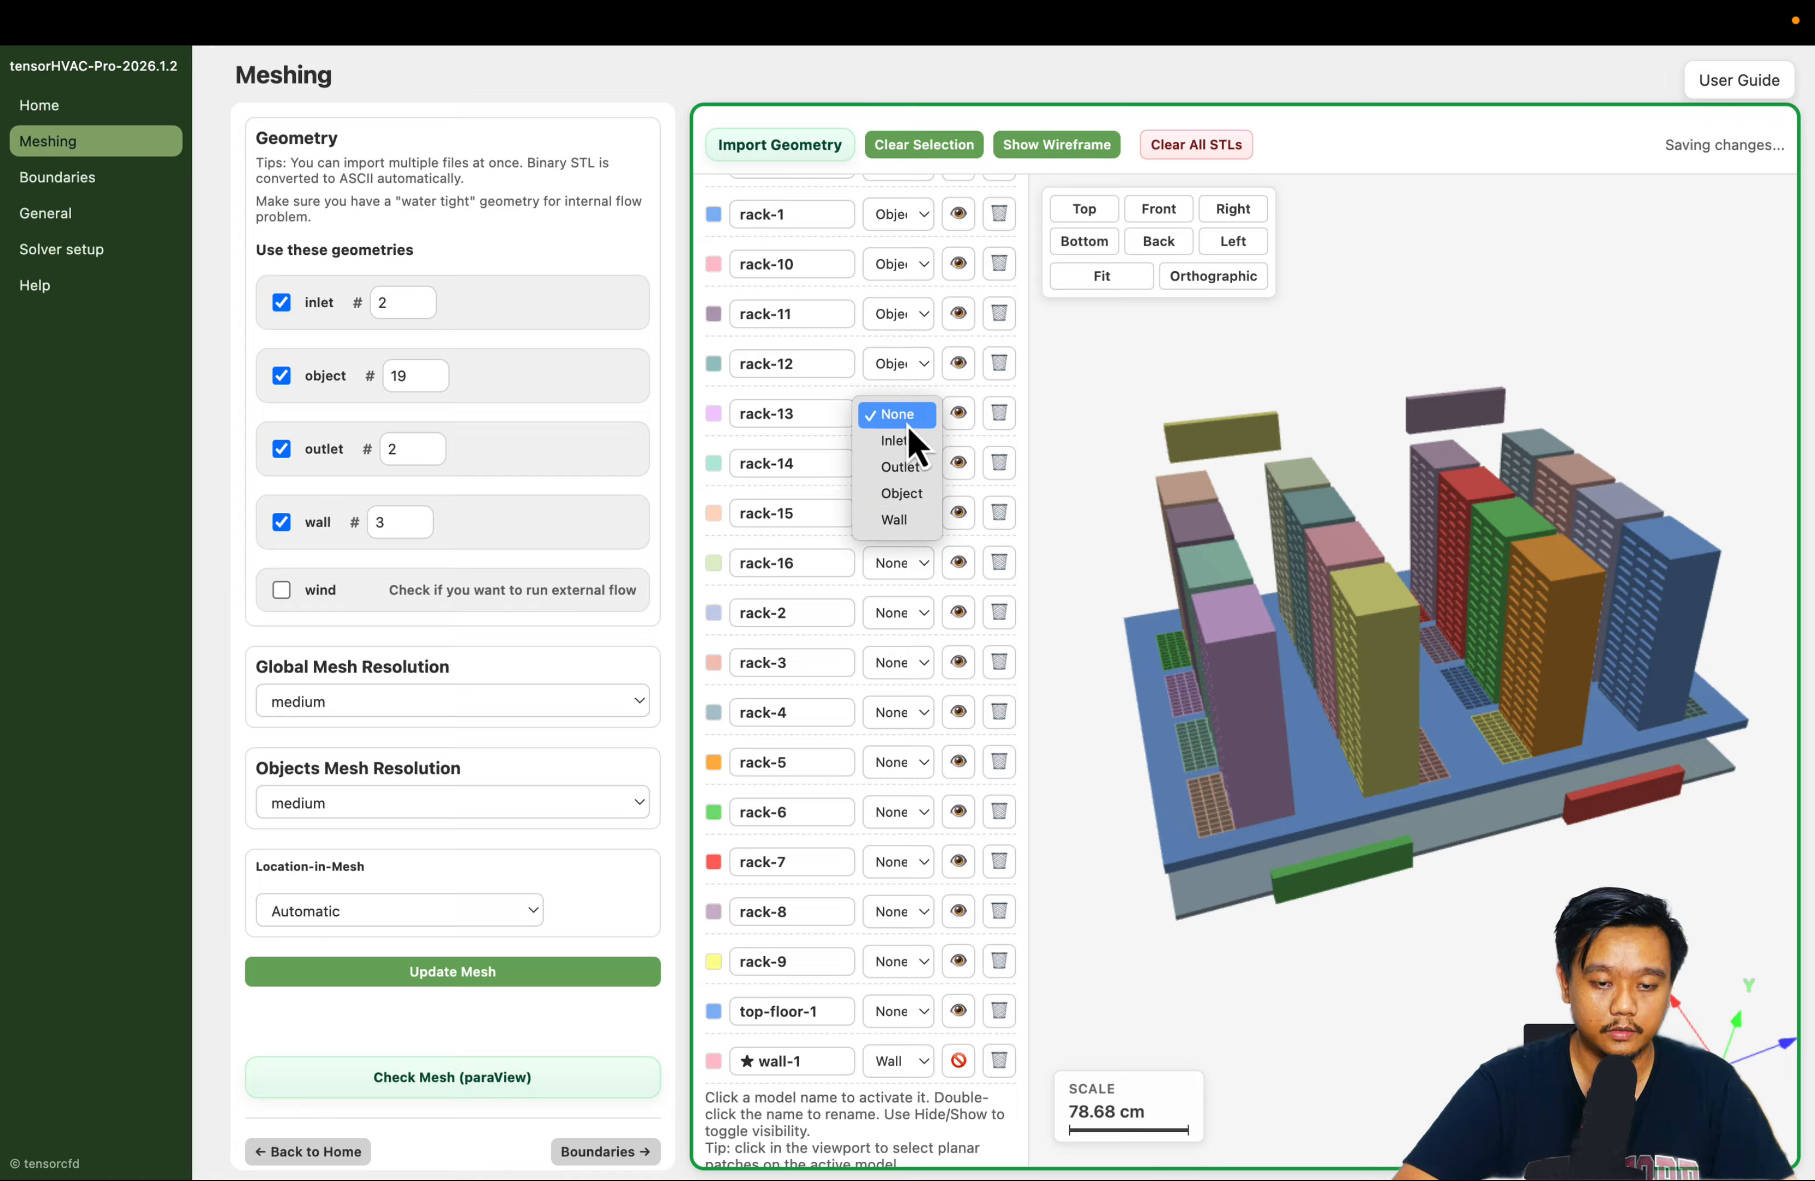
{"action": "left_click", "coordinate": [904, 486]}
Assign the Object type to the rack-14 and rack-15 models
{"action": "scroll", "coordinate": [881, 384], "scroll_direction": "down", "scroll_amount": 4}
{"action": "left_click", "coordinate": [898, 311]}
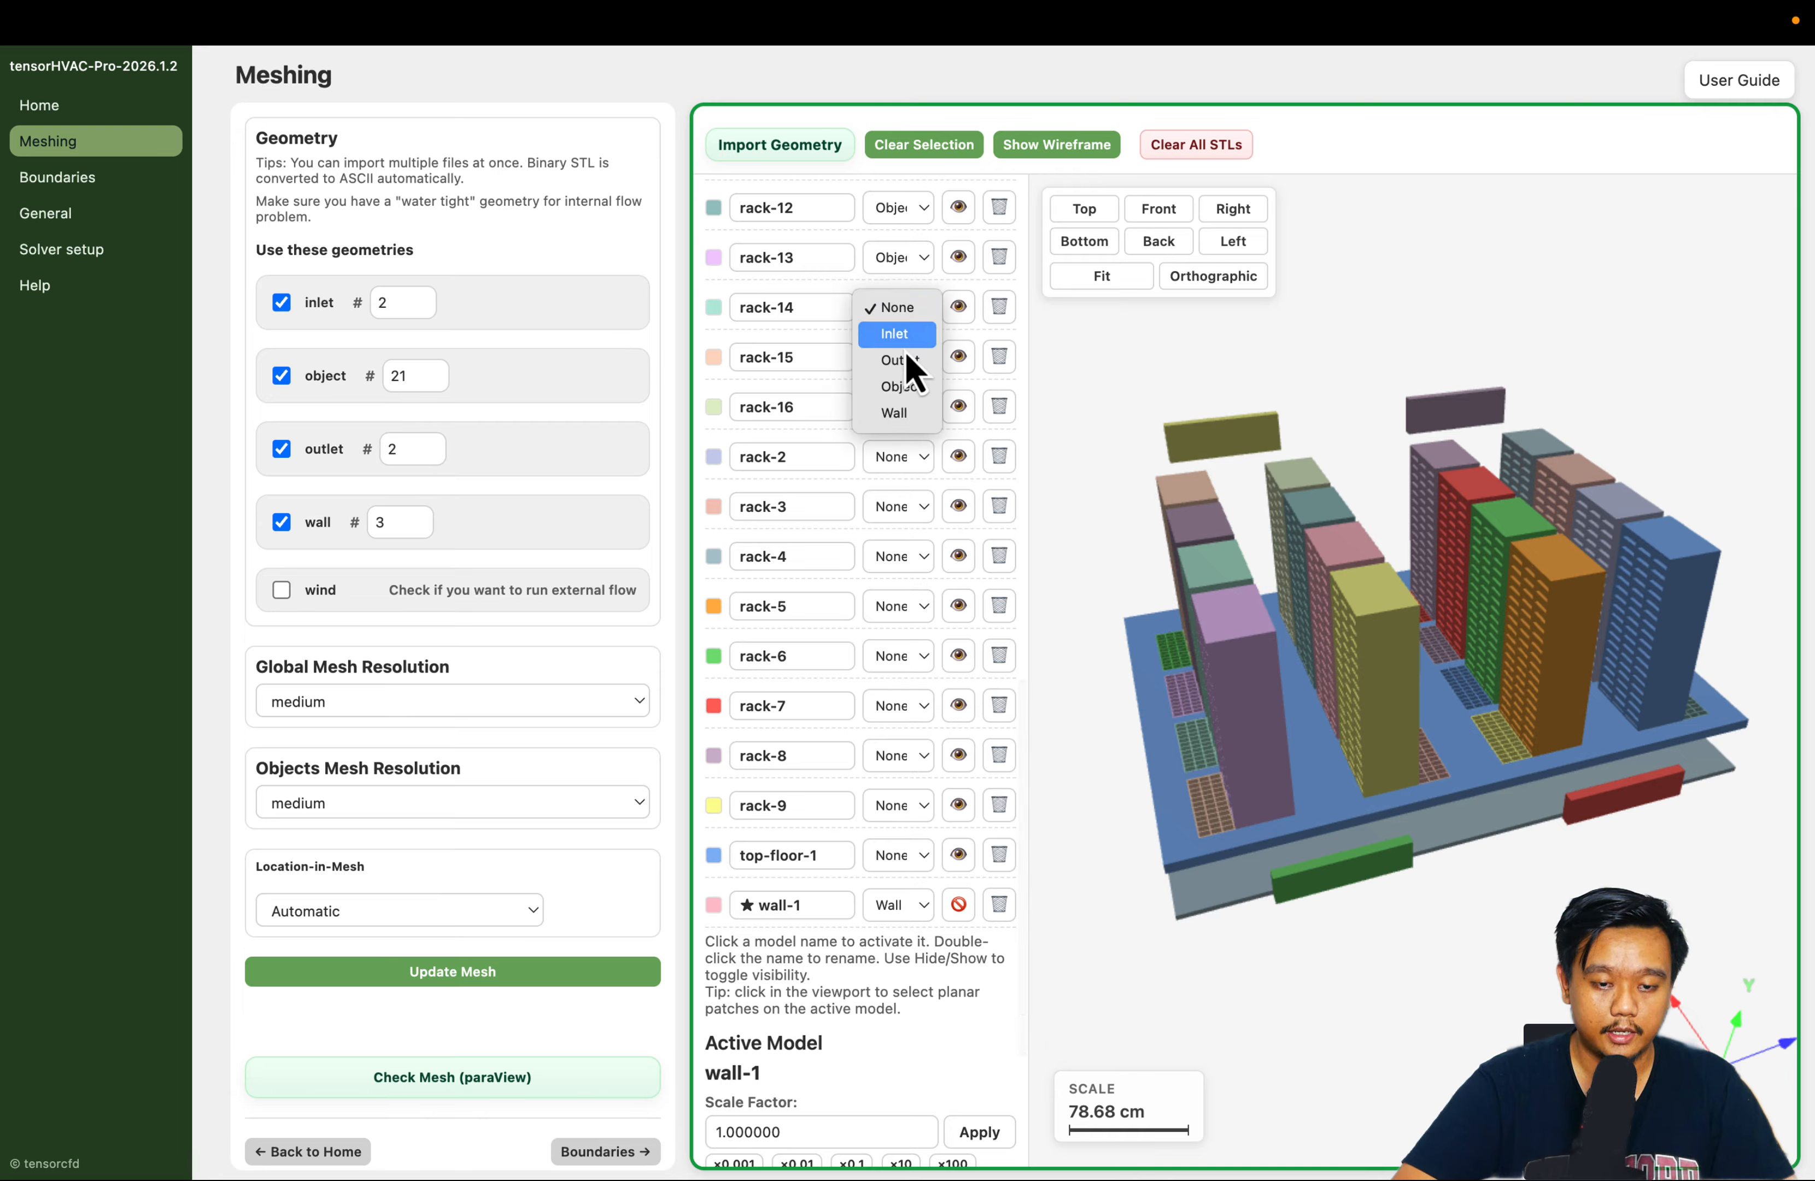
{"action": "left_click", "coordinate": [903, 388]}
{"action": "left_click", "coordinate": [901, 358]}
{"action": "left_click", "coordinate": [903, 436]}
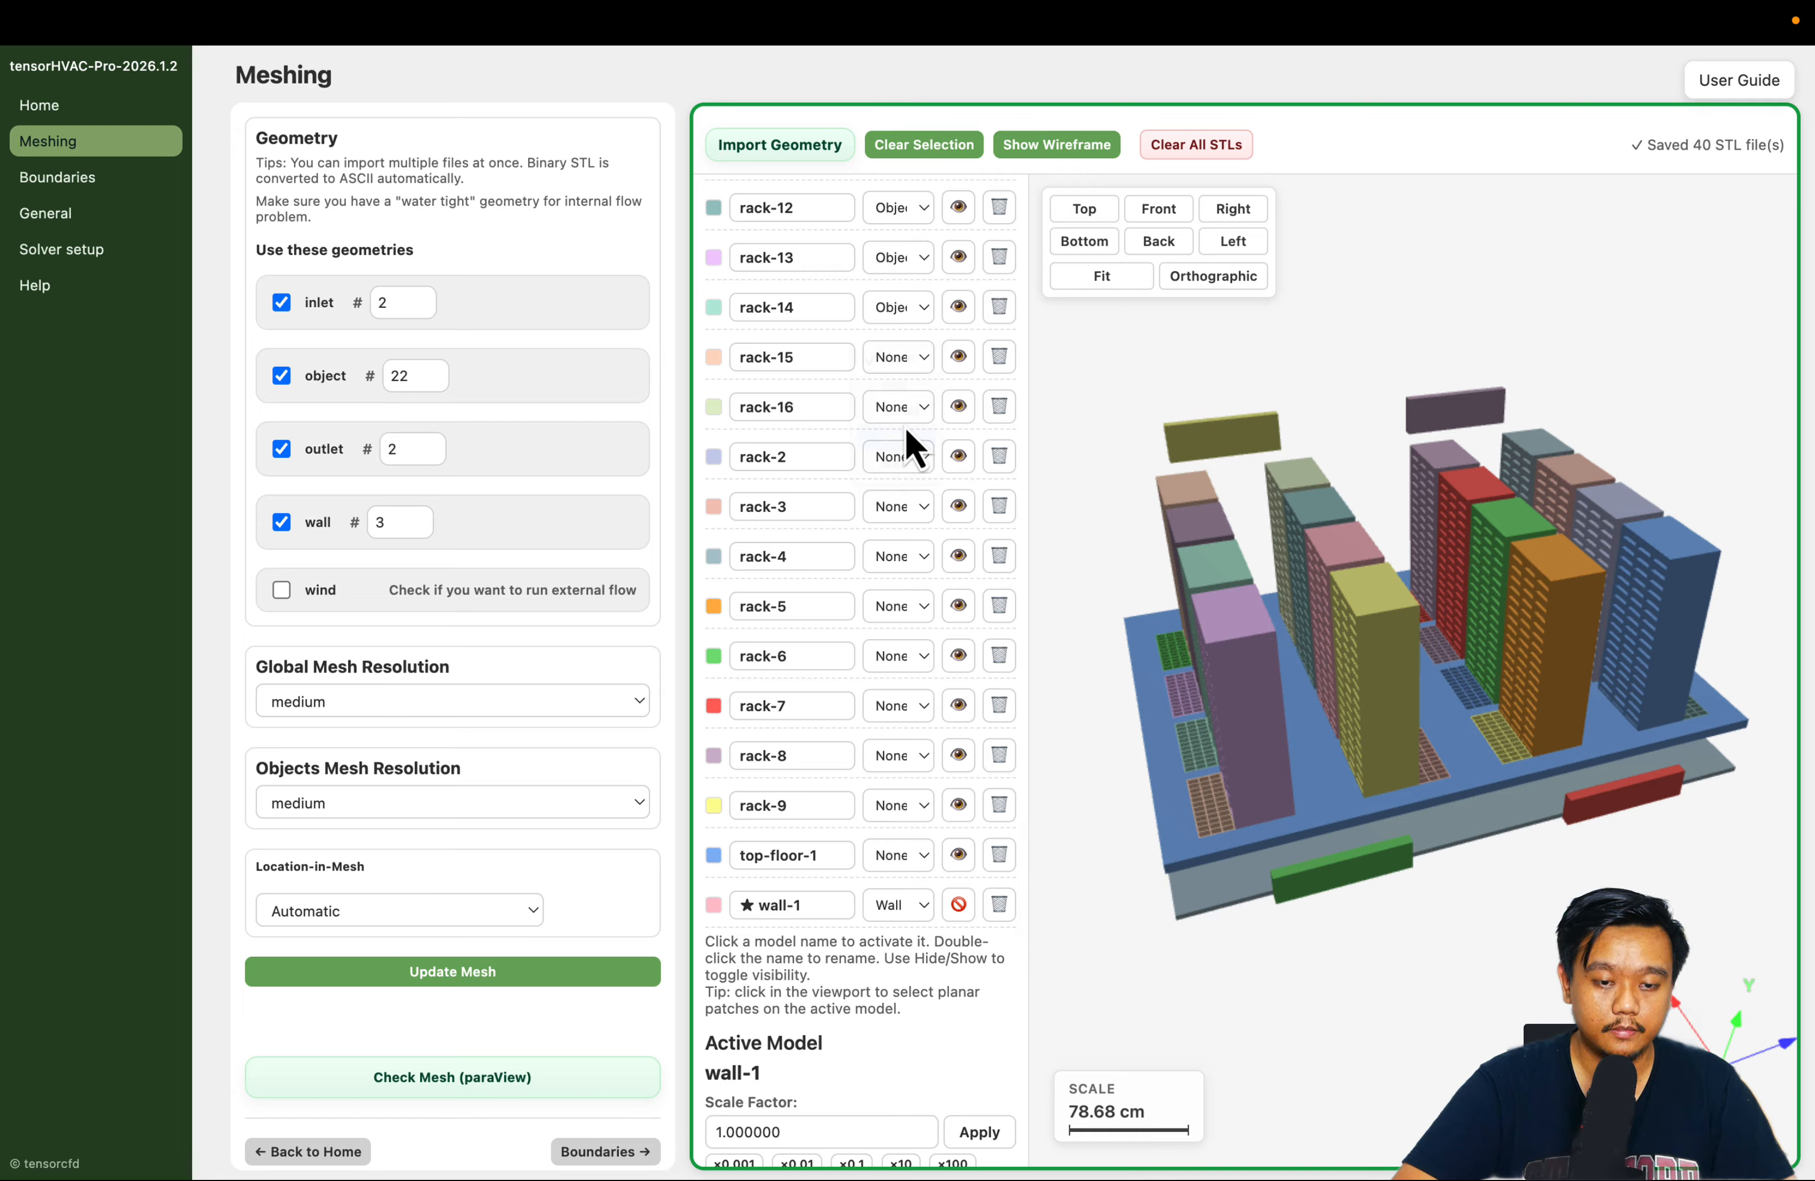
Assign the Object type to the rack-16 and rack-2 models
{"action": "left_click", "coordinate": [900, 408]}
{"action": "left_click", "coordinate": [904, 486]}
{"action": "scroll", "coordinate": [881, 383], "scroll_direction": "down", "scroll_amount": 4}
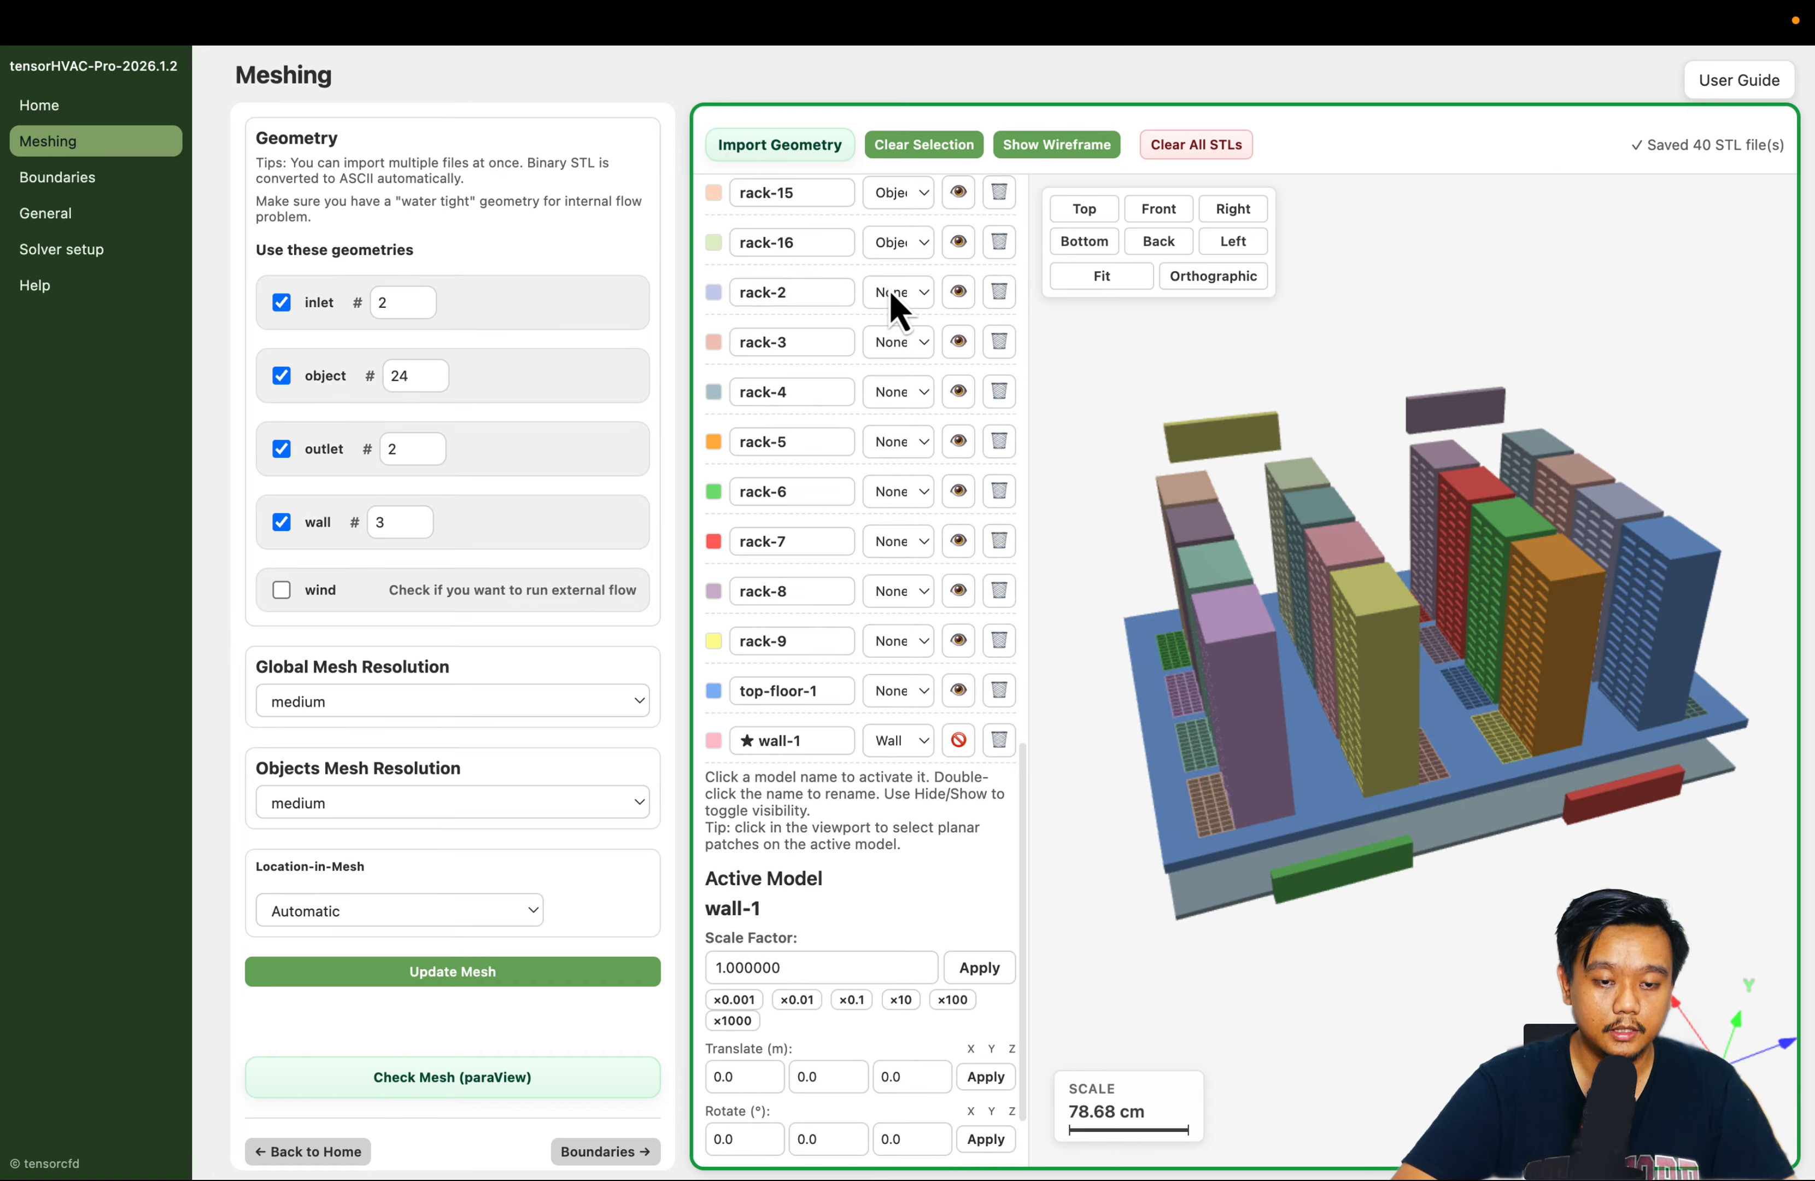
{"action": "left_click", "coordinate": [900, 295]}
{"action": "left_click", "coordinate": [893, 373]}
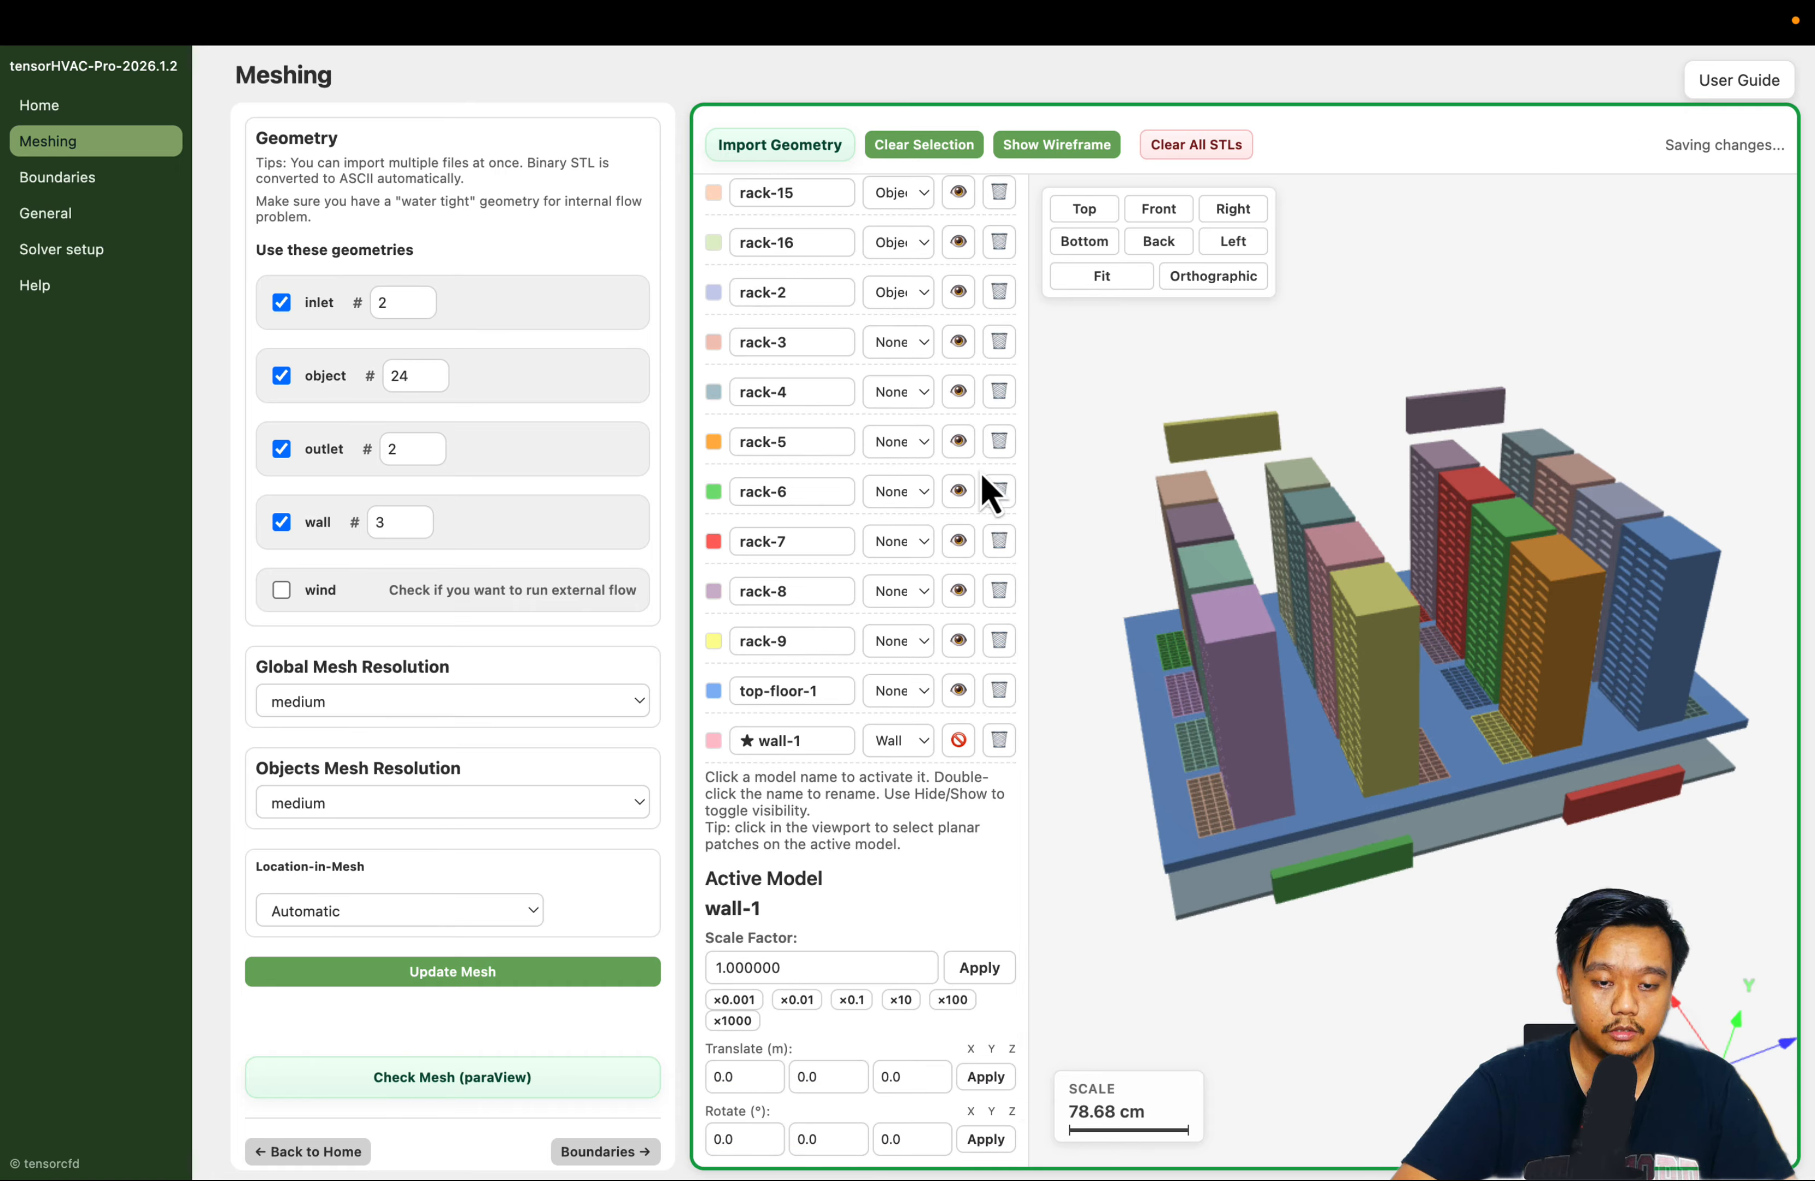
Assign the Object type to the rack-4 and rack-5 models
{"action": "left_click", "coordinate": [897, 393]}
{"action": "left_click", "coordinate": [903, 472]}
{"action": "left_click_drag", "start_coordinate": [1408, 911], "coordinate": [1302, 698]}
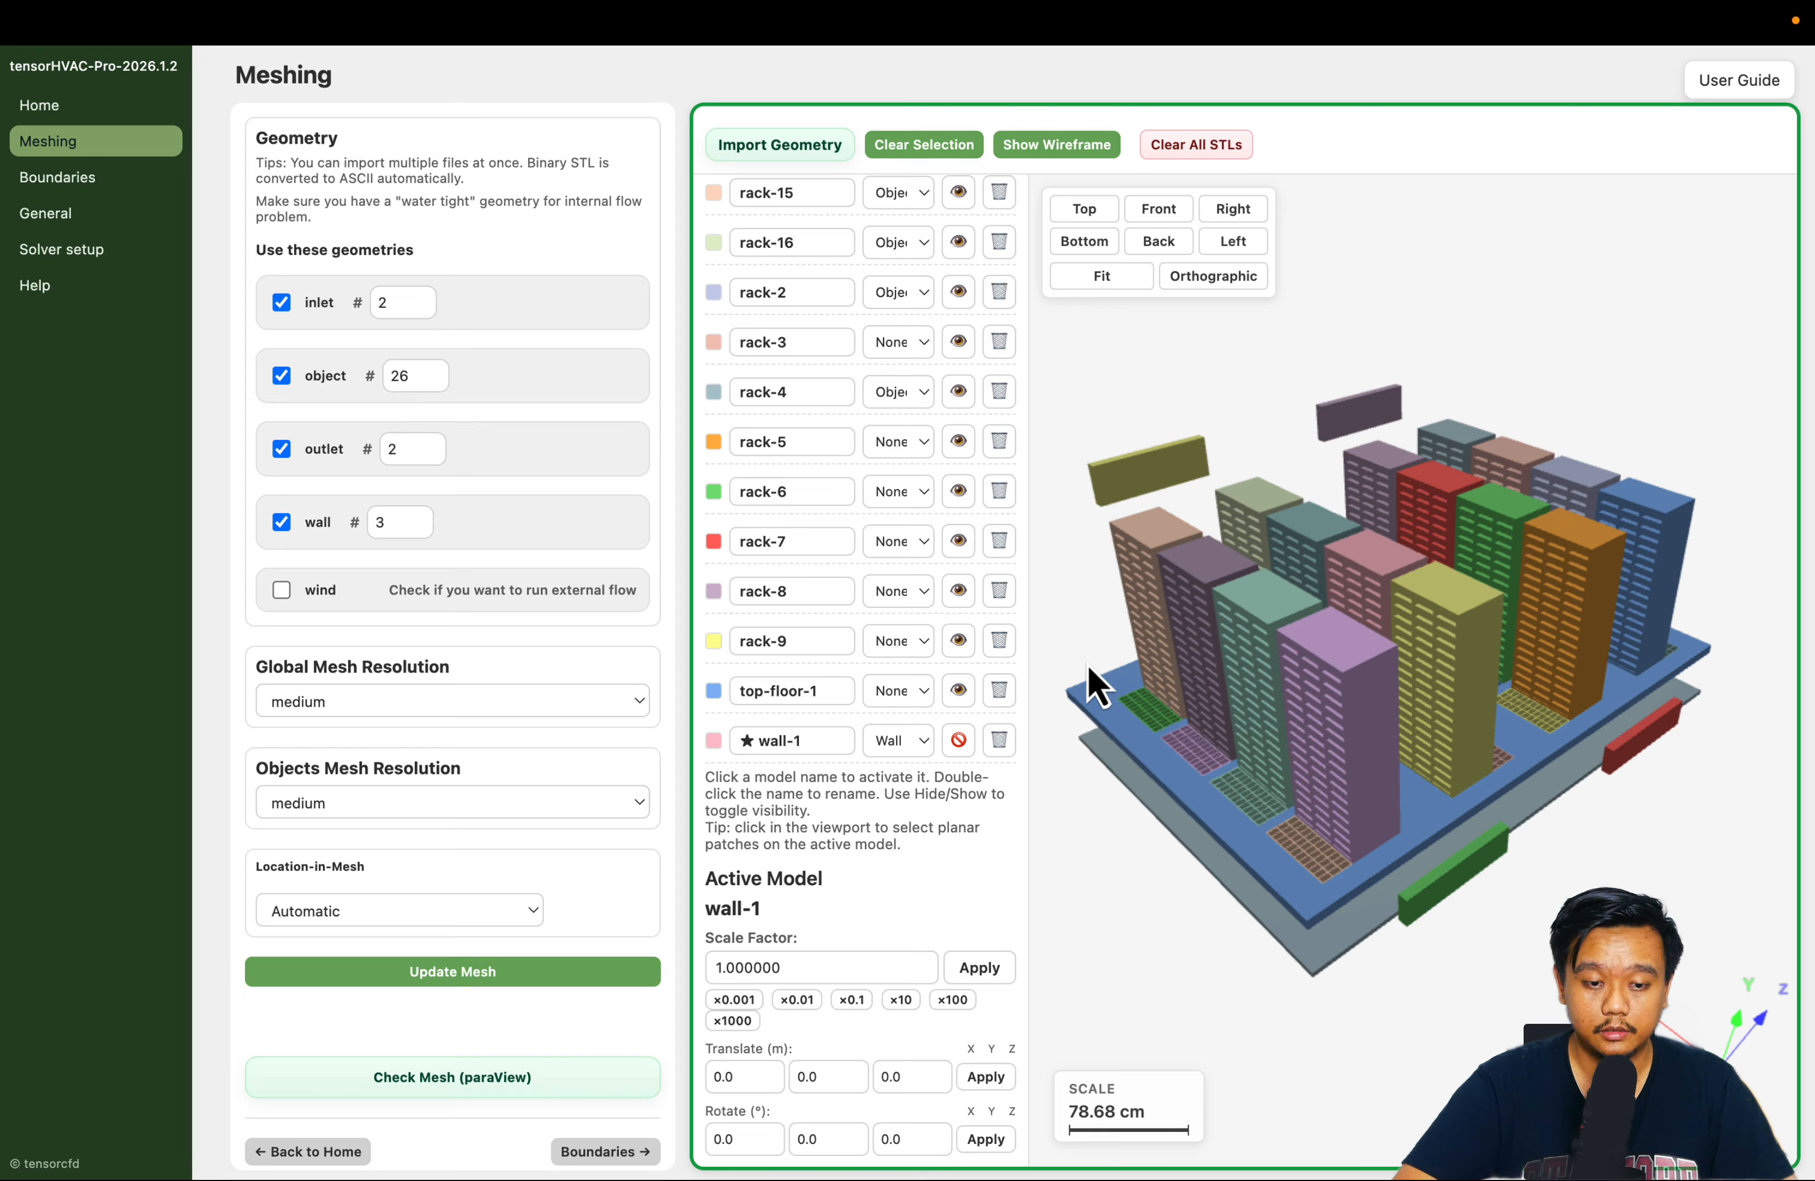
{"action": "left_click", "coordinate": [893, 442]}
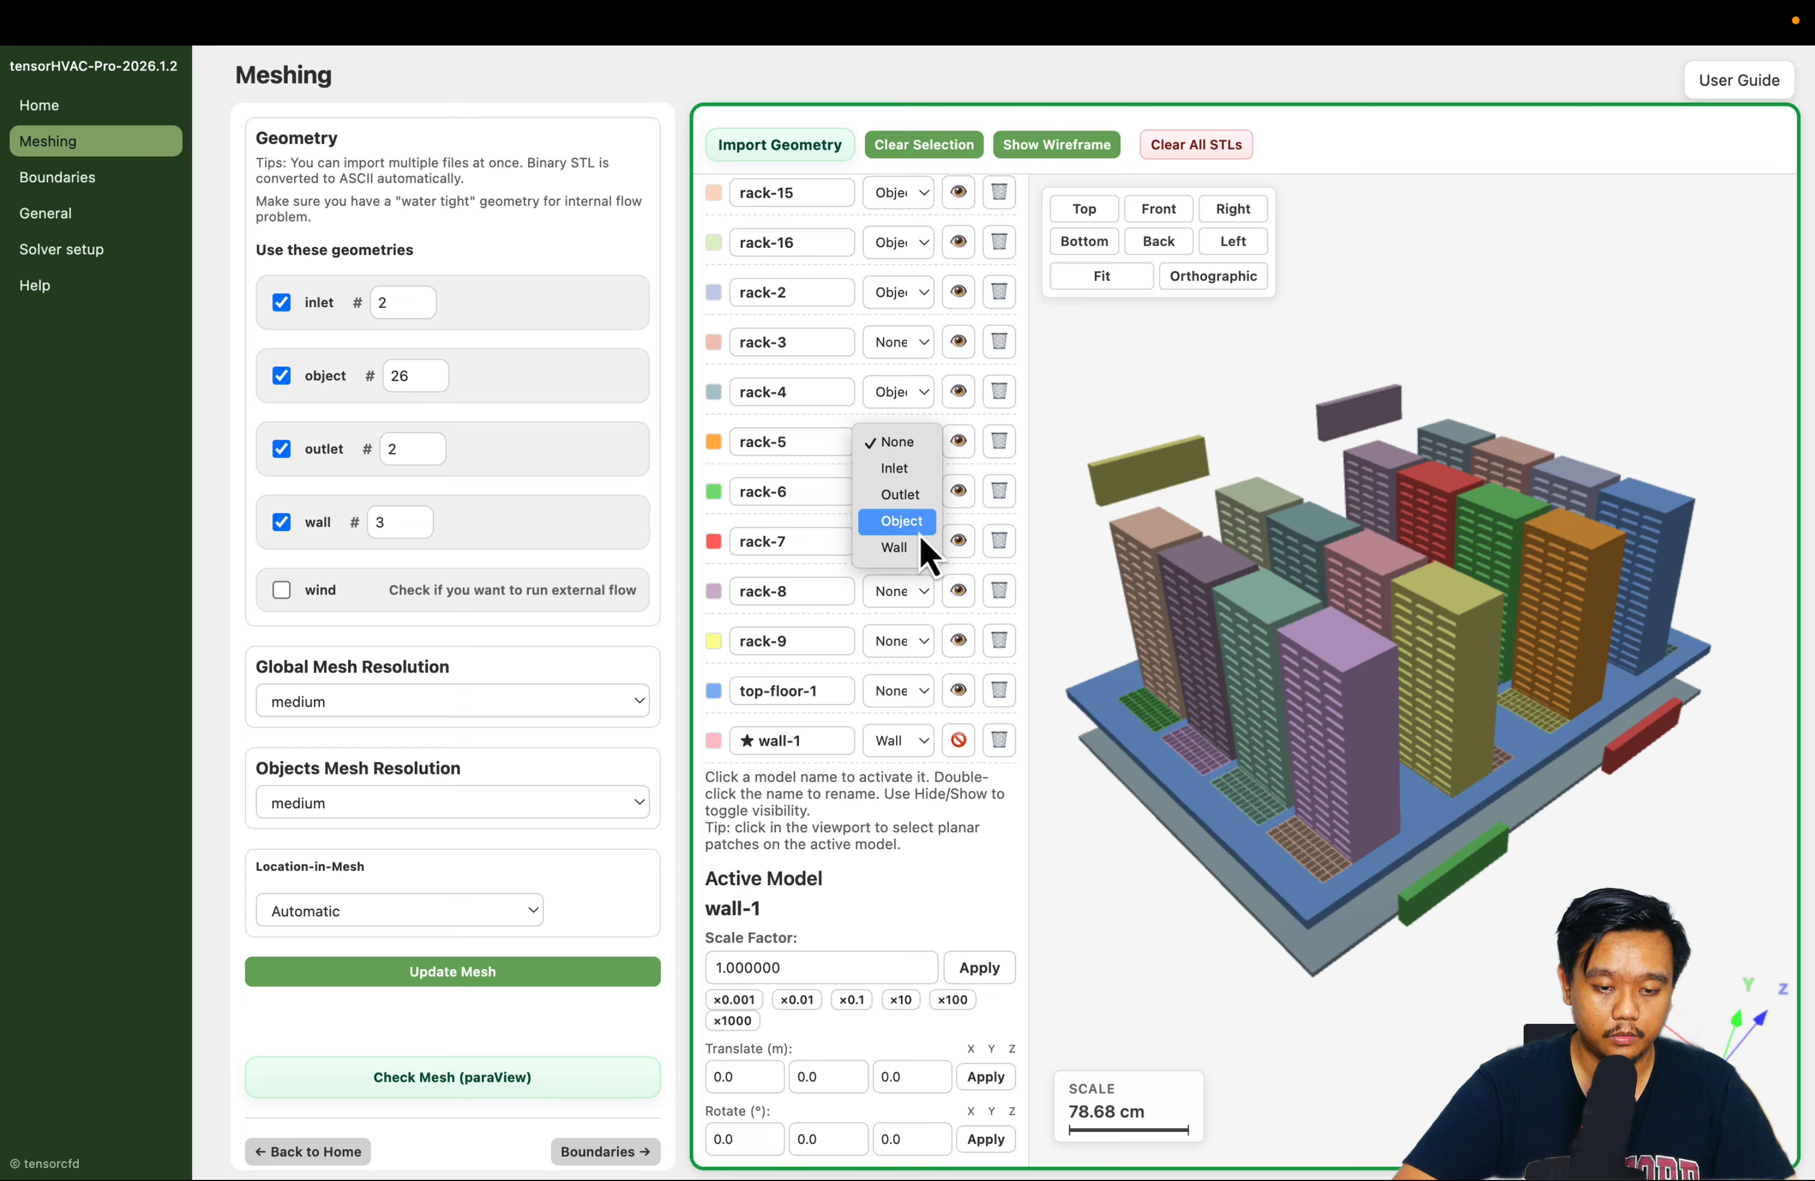
{"action": "left_click", "coordinate": [919, 525]}
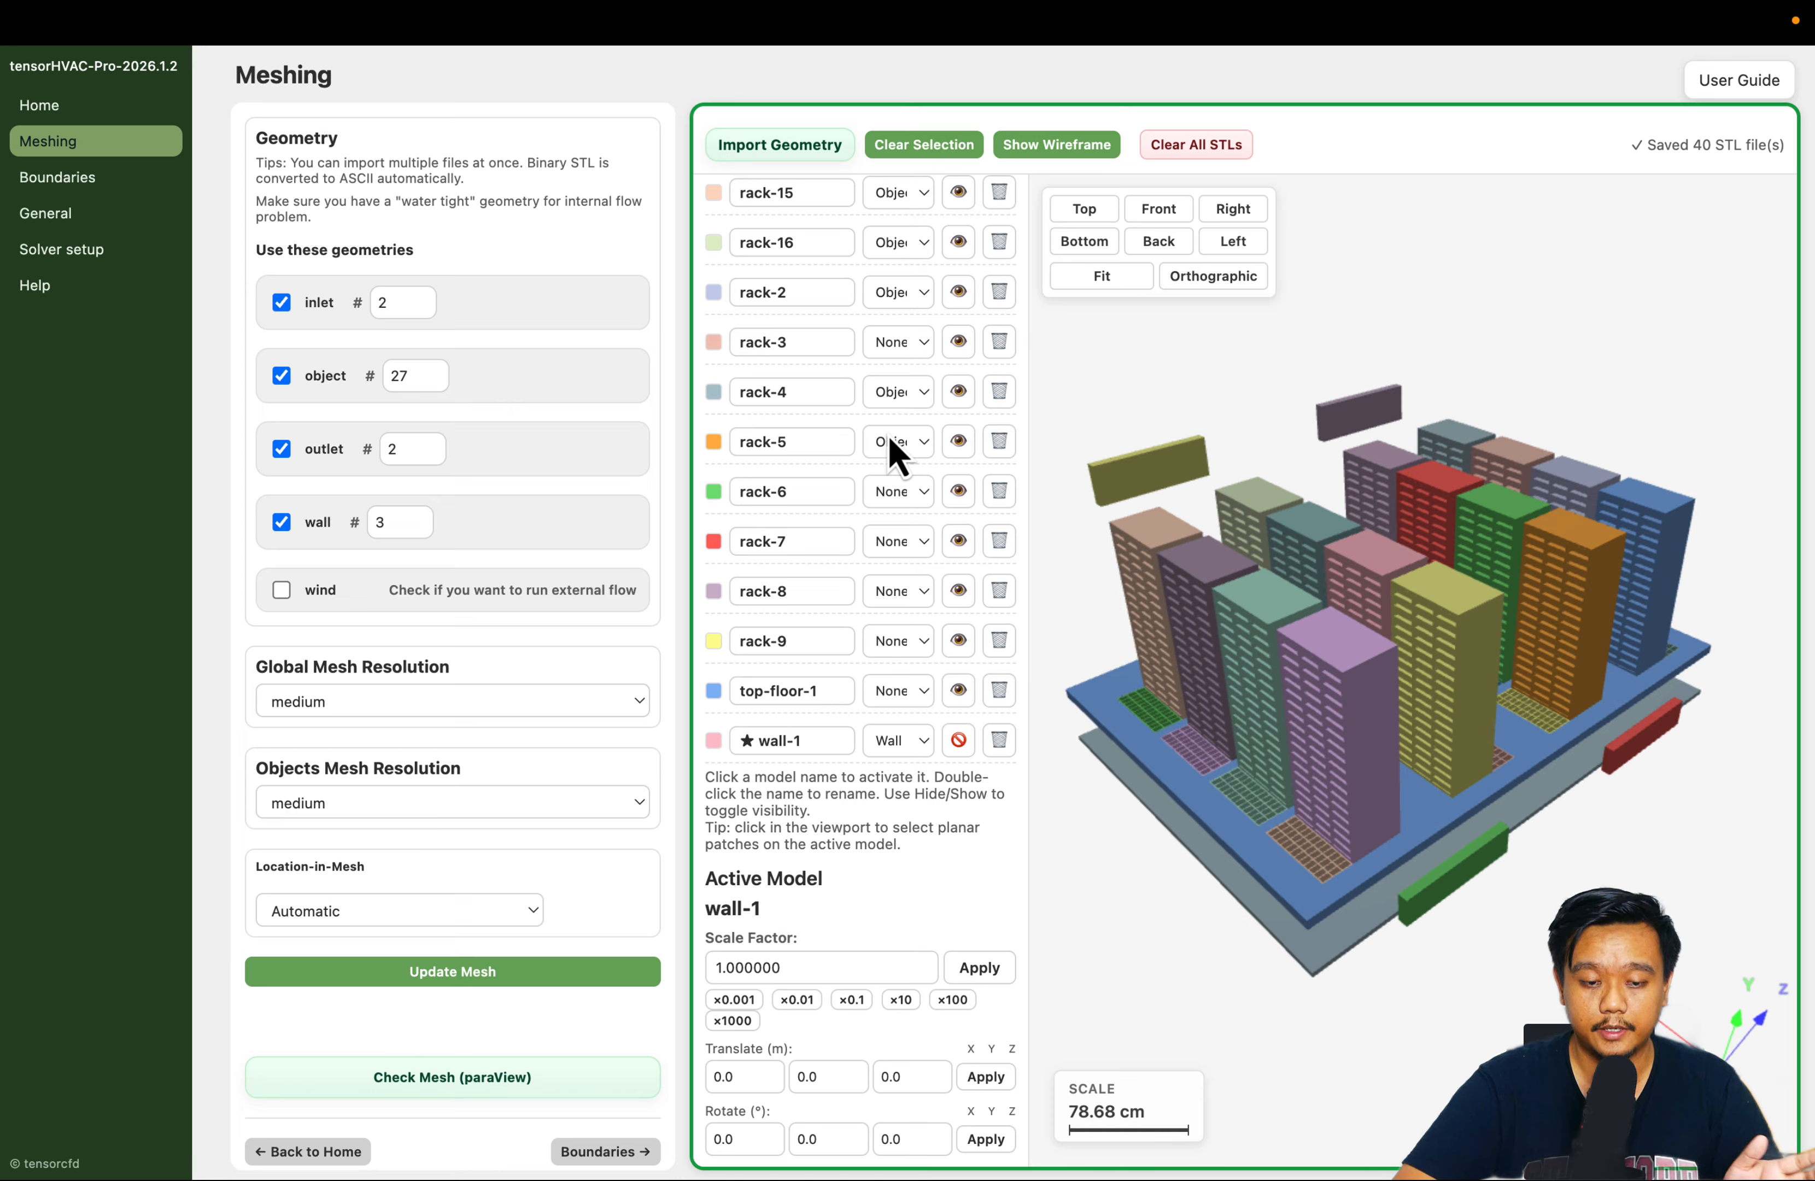
Assign the Object type to the rack-6 and rack-7 models
{"action": "scroll", "coordinate": [822, 457], "scroll_direction": "down", "scroll_amount": 1}
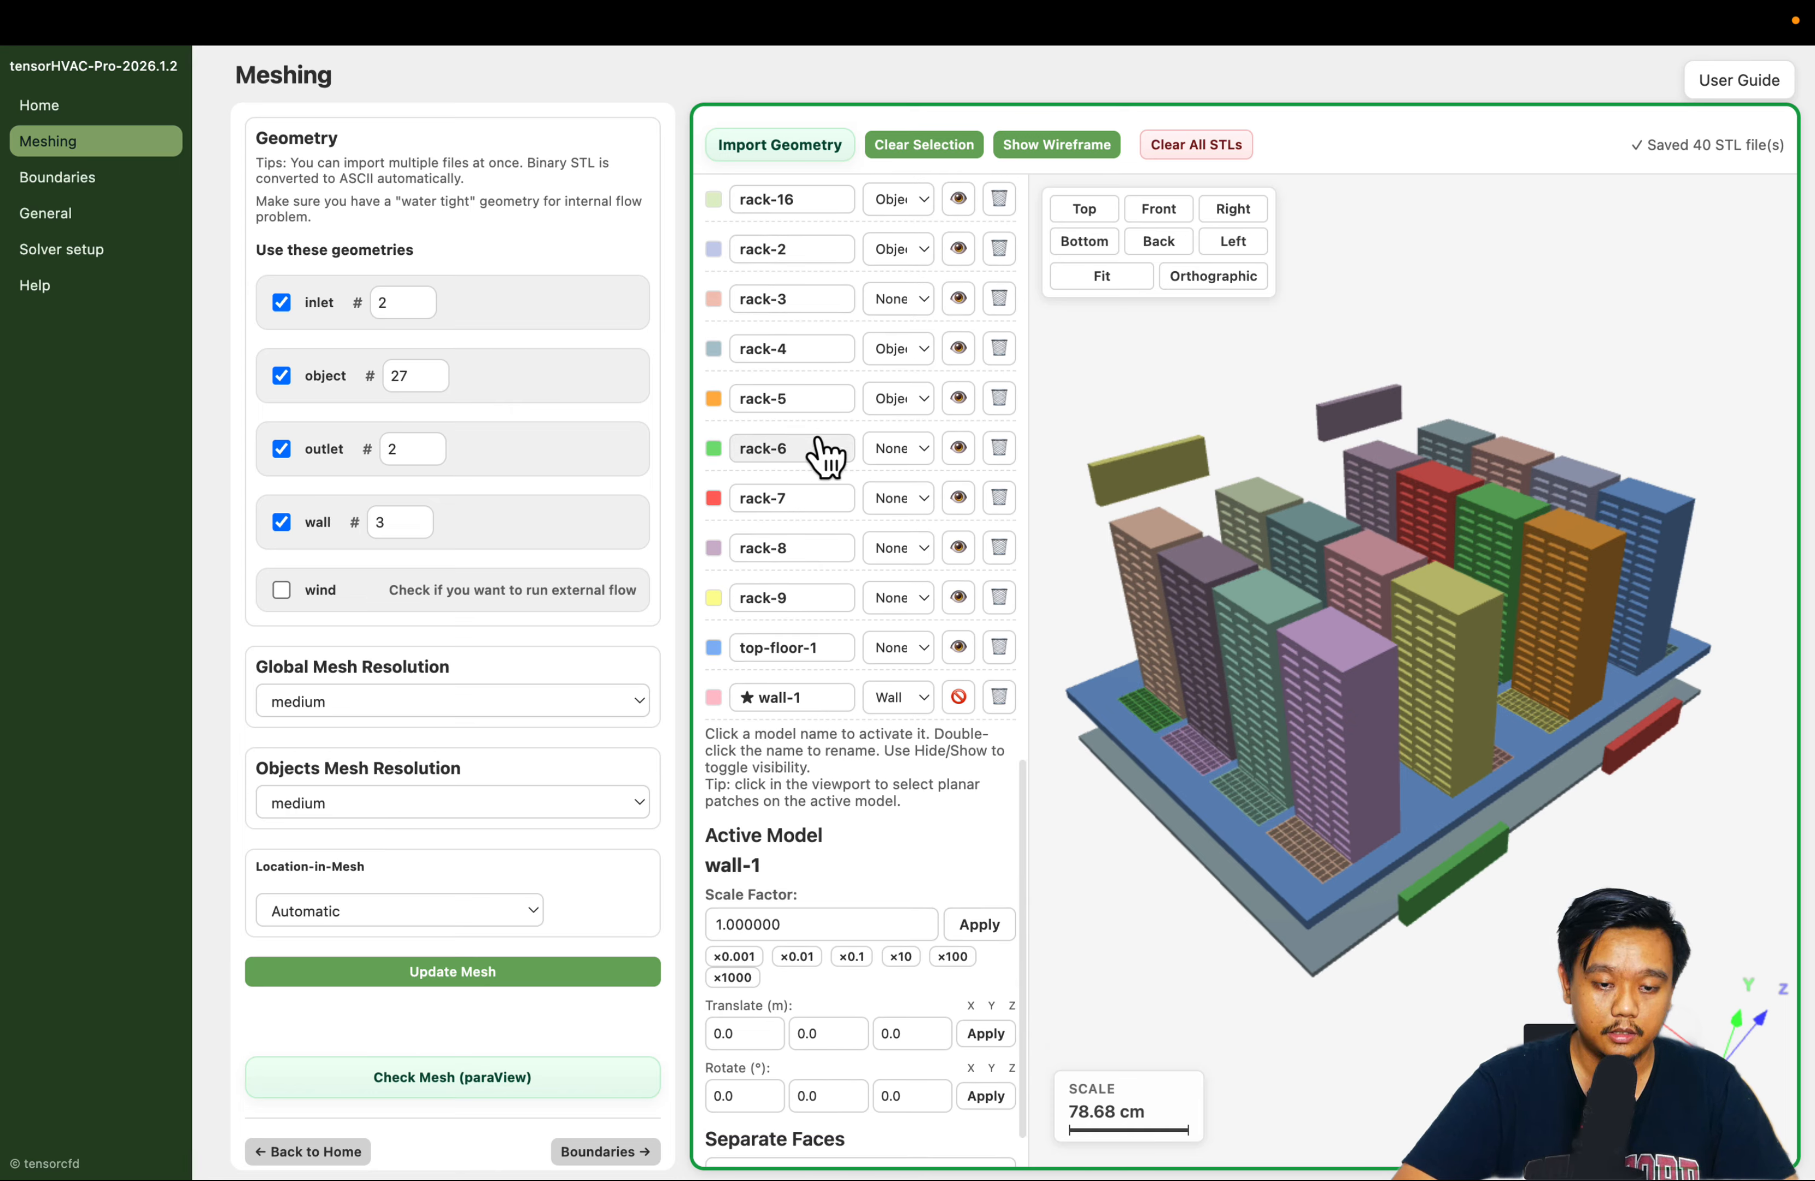
{"action": "left_click", "coordinate": [892, 451]}
{"action": "left_click", "coordinate": [916, 539]}
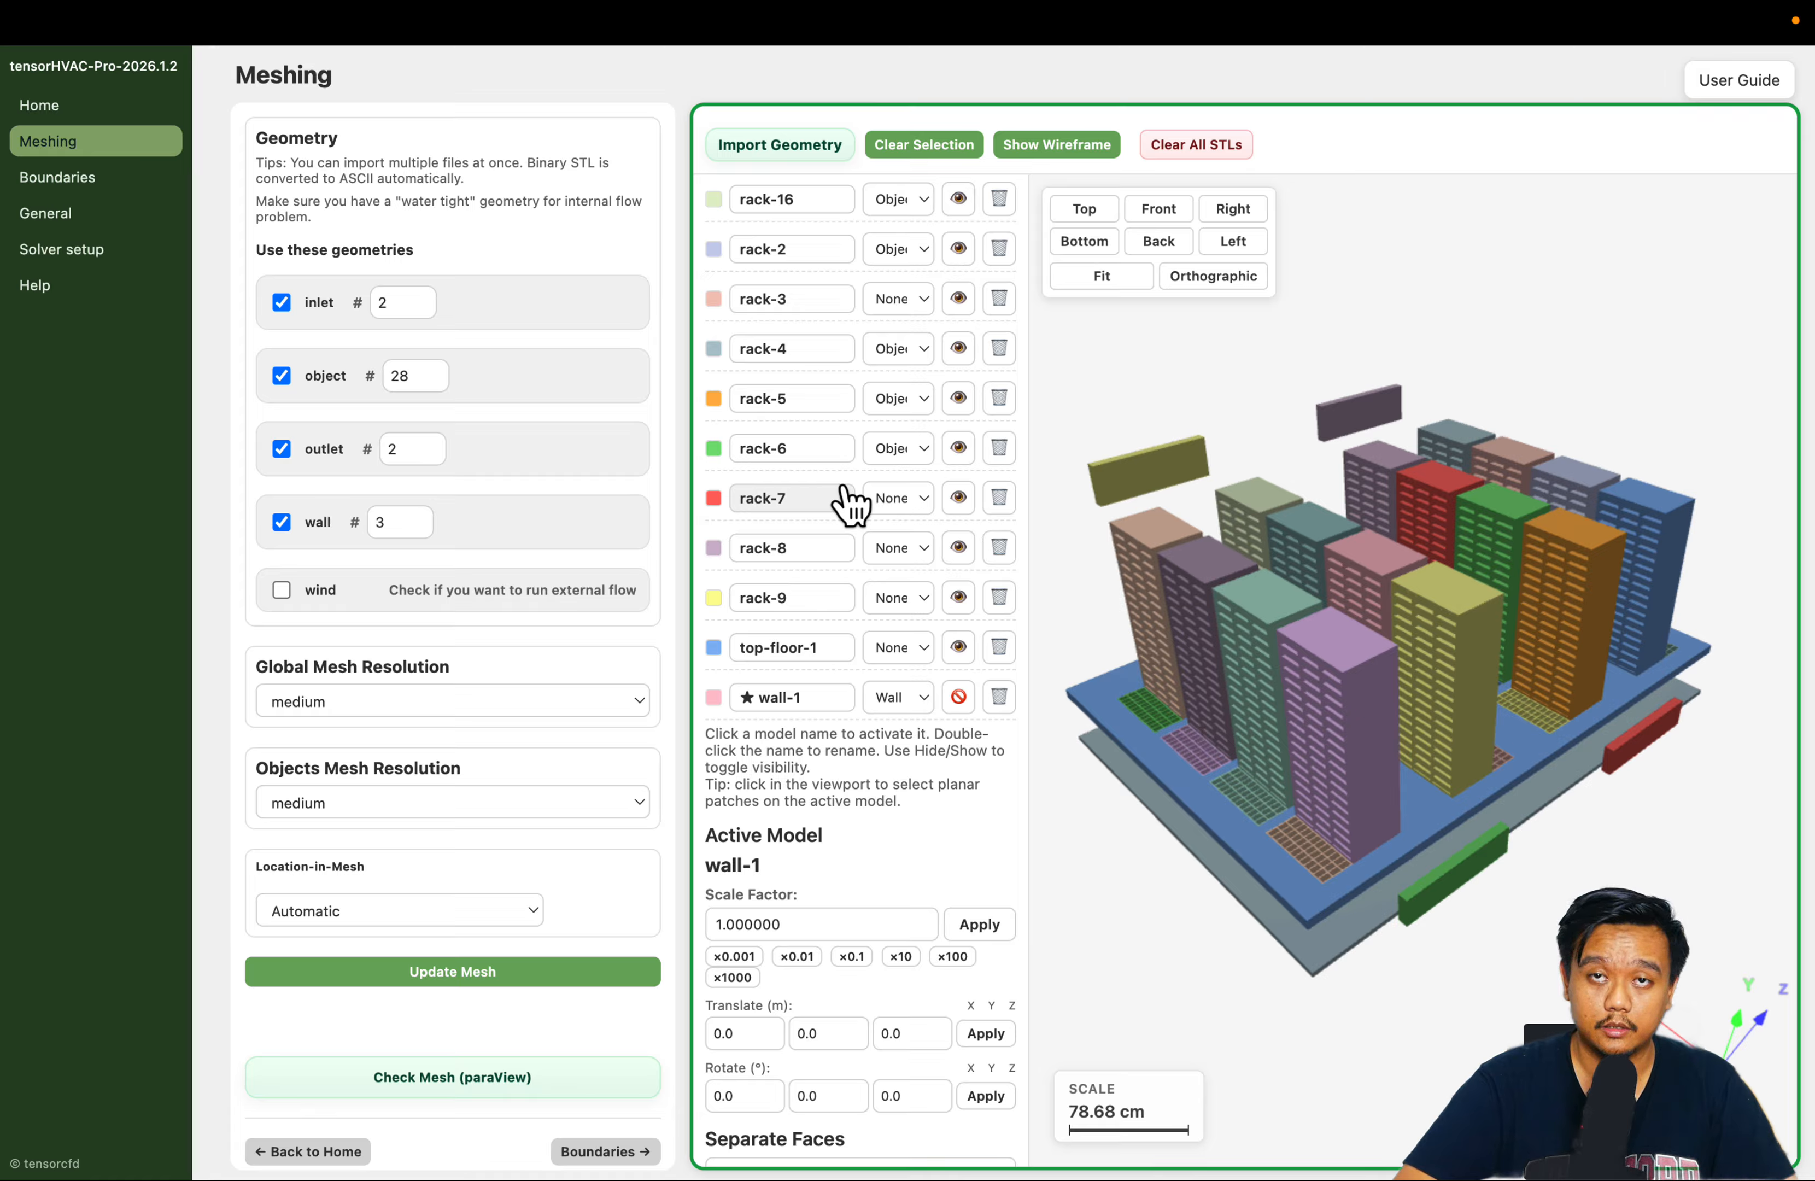
{"action": "left_click", "coordinate": [907, 500]}
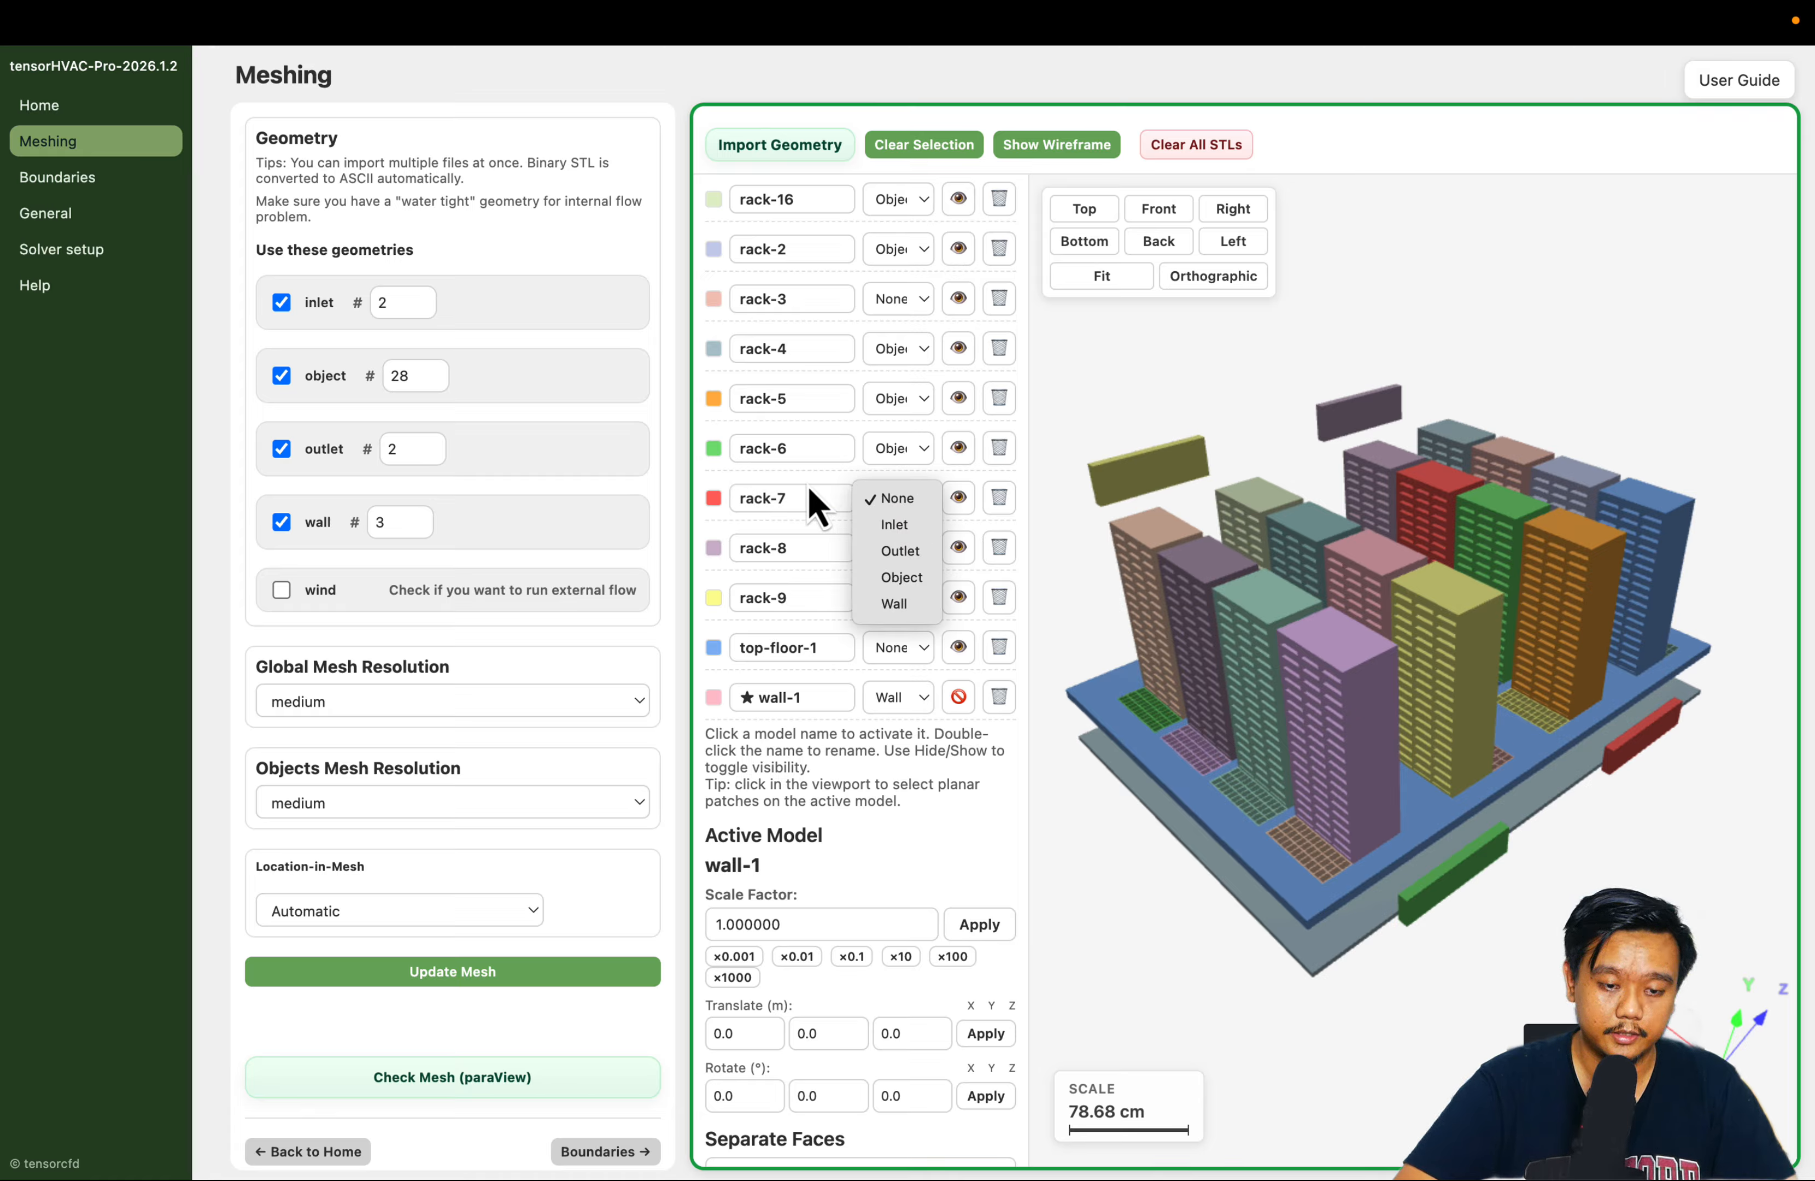
{"action": "left_click", "coordinate": [830, 495]}
{"action": "left_click", "coordinate": [892, 498]}
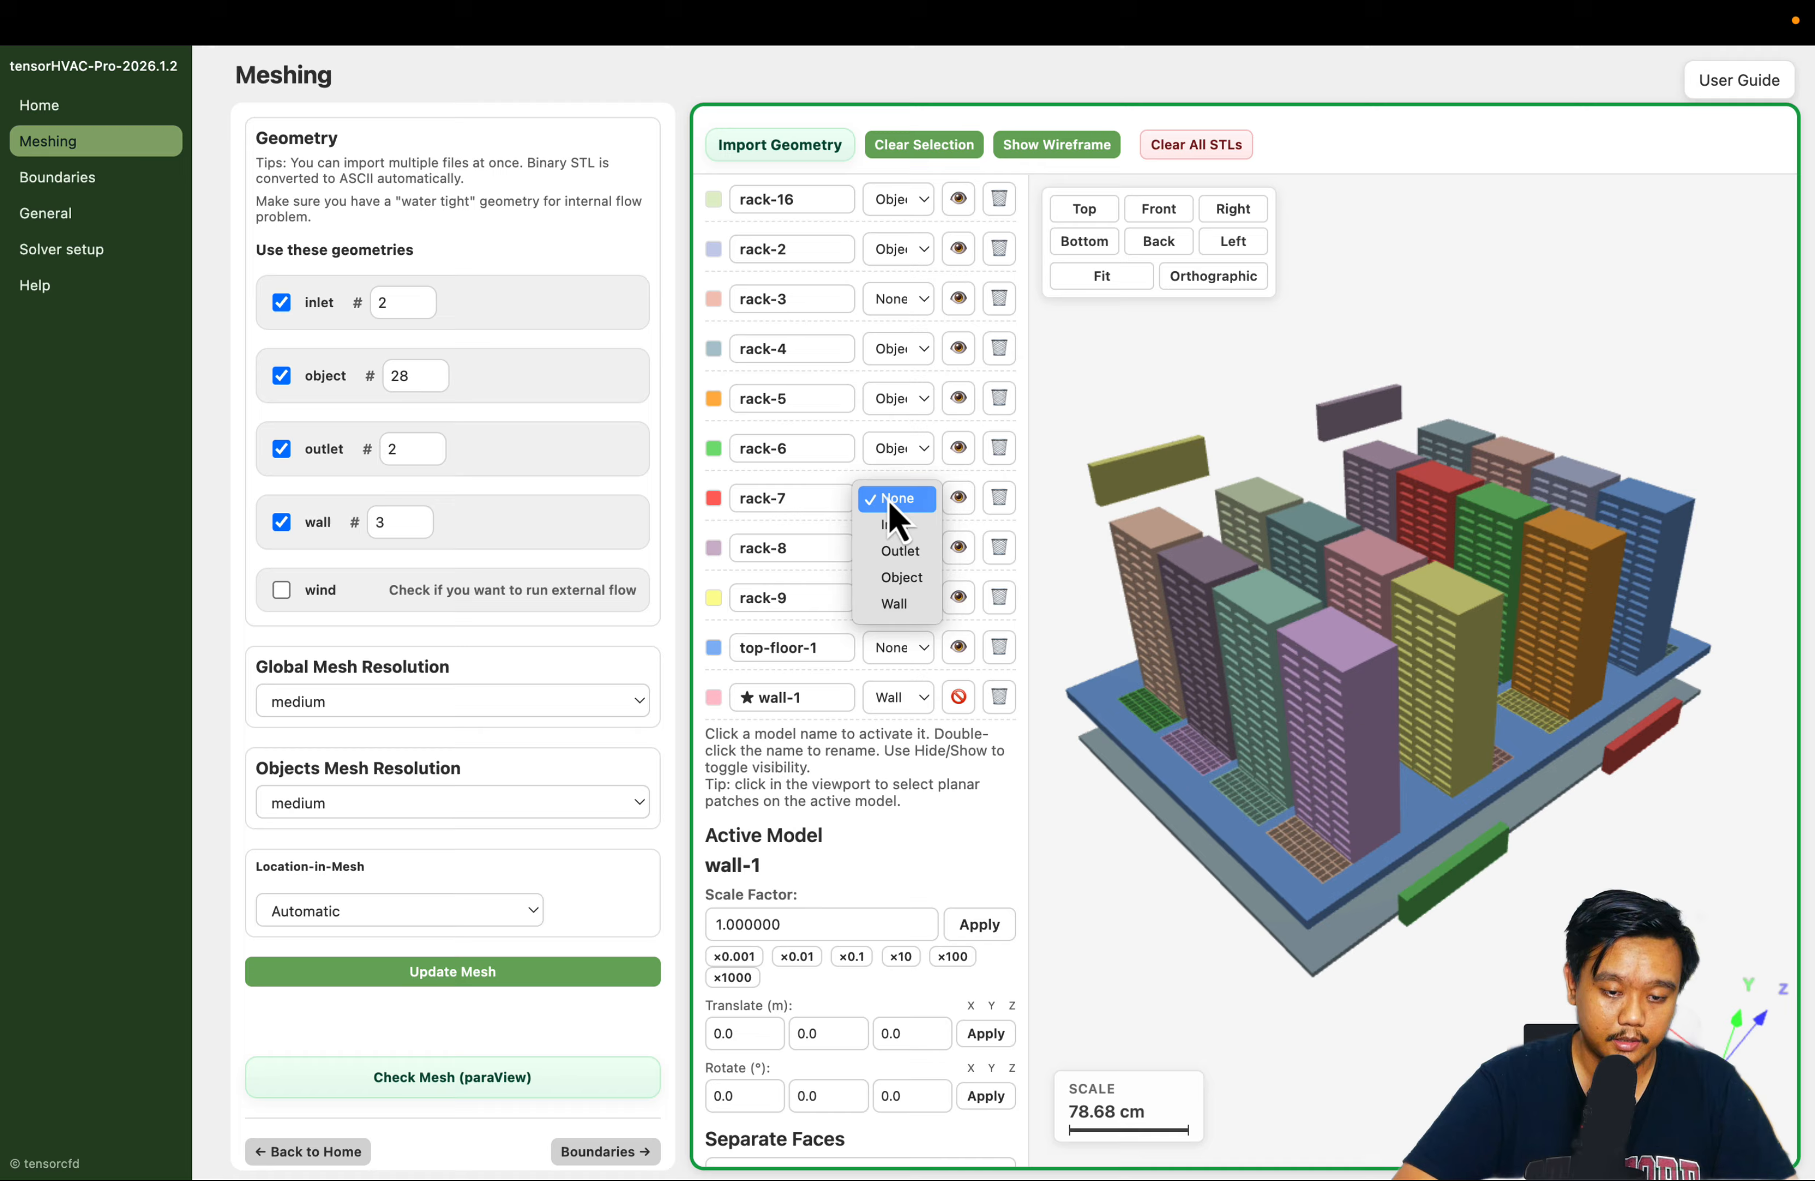
{"action": "left_click", "coordinate": [903, 579]}
Assign the Object type to the rack-8 and rack-9 models
{"action": "left_click", "coordinate": [901, 547]}
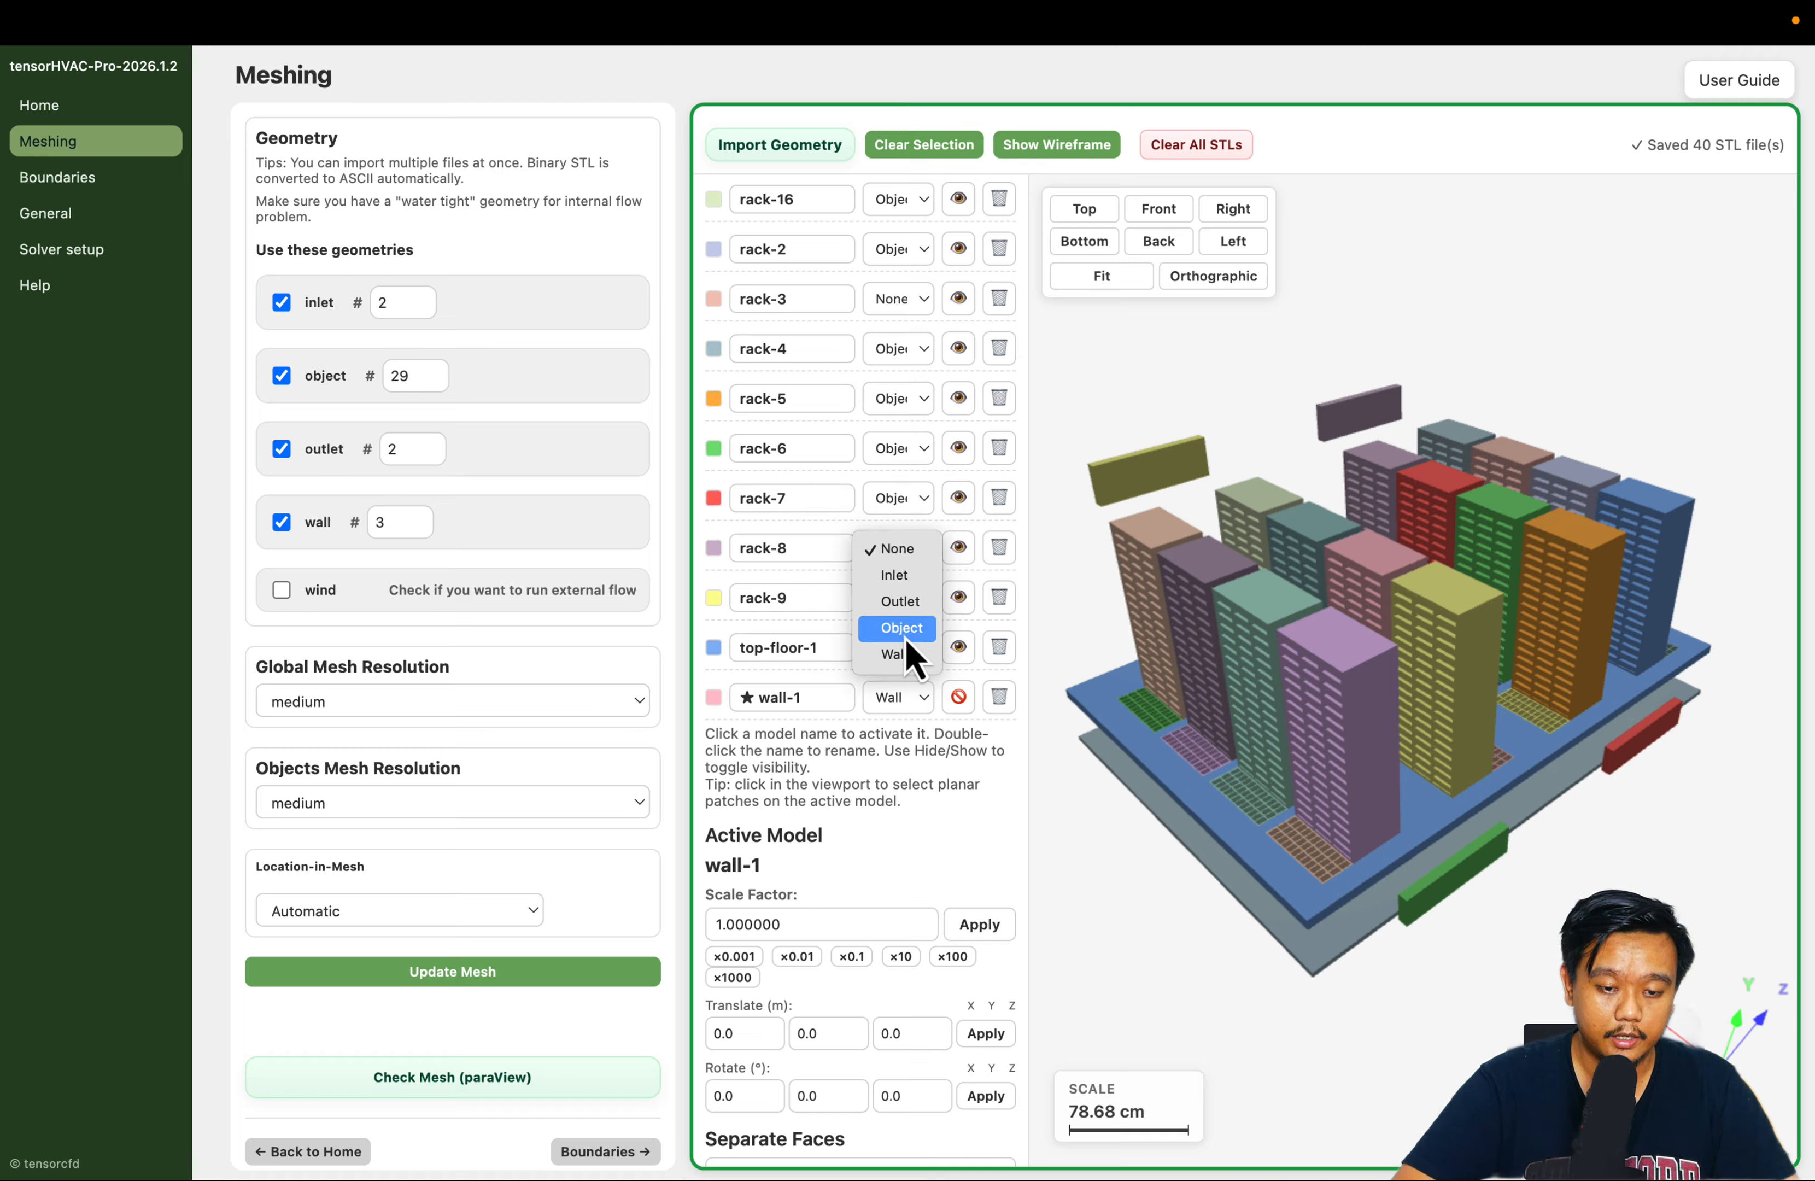
{"action": "left_click", "coordinate": [904, 635]}
{"action": "left_click", "coordinate": [906, 577]}
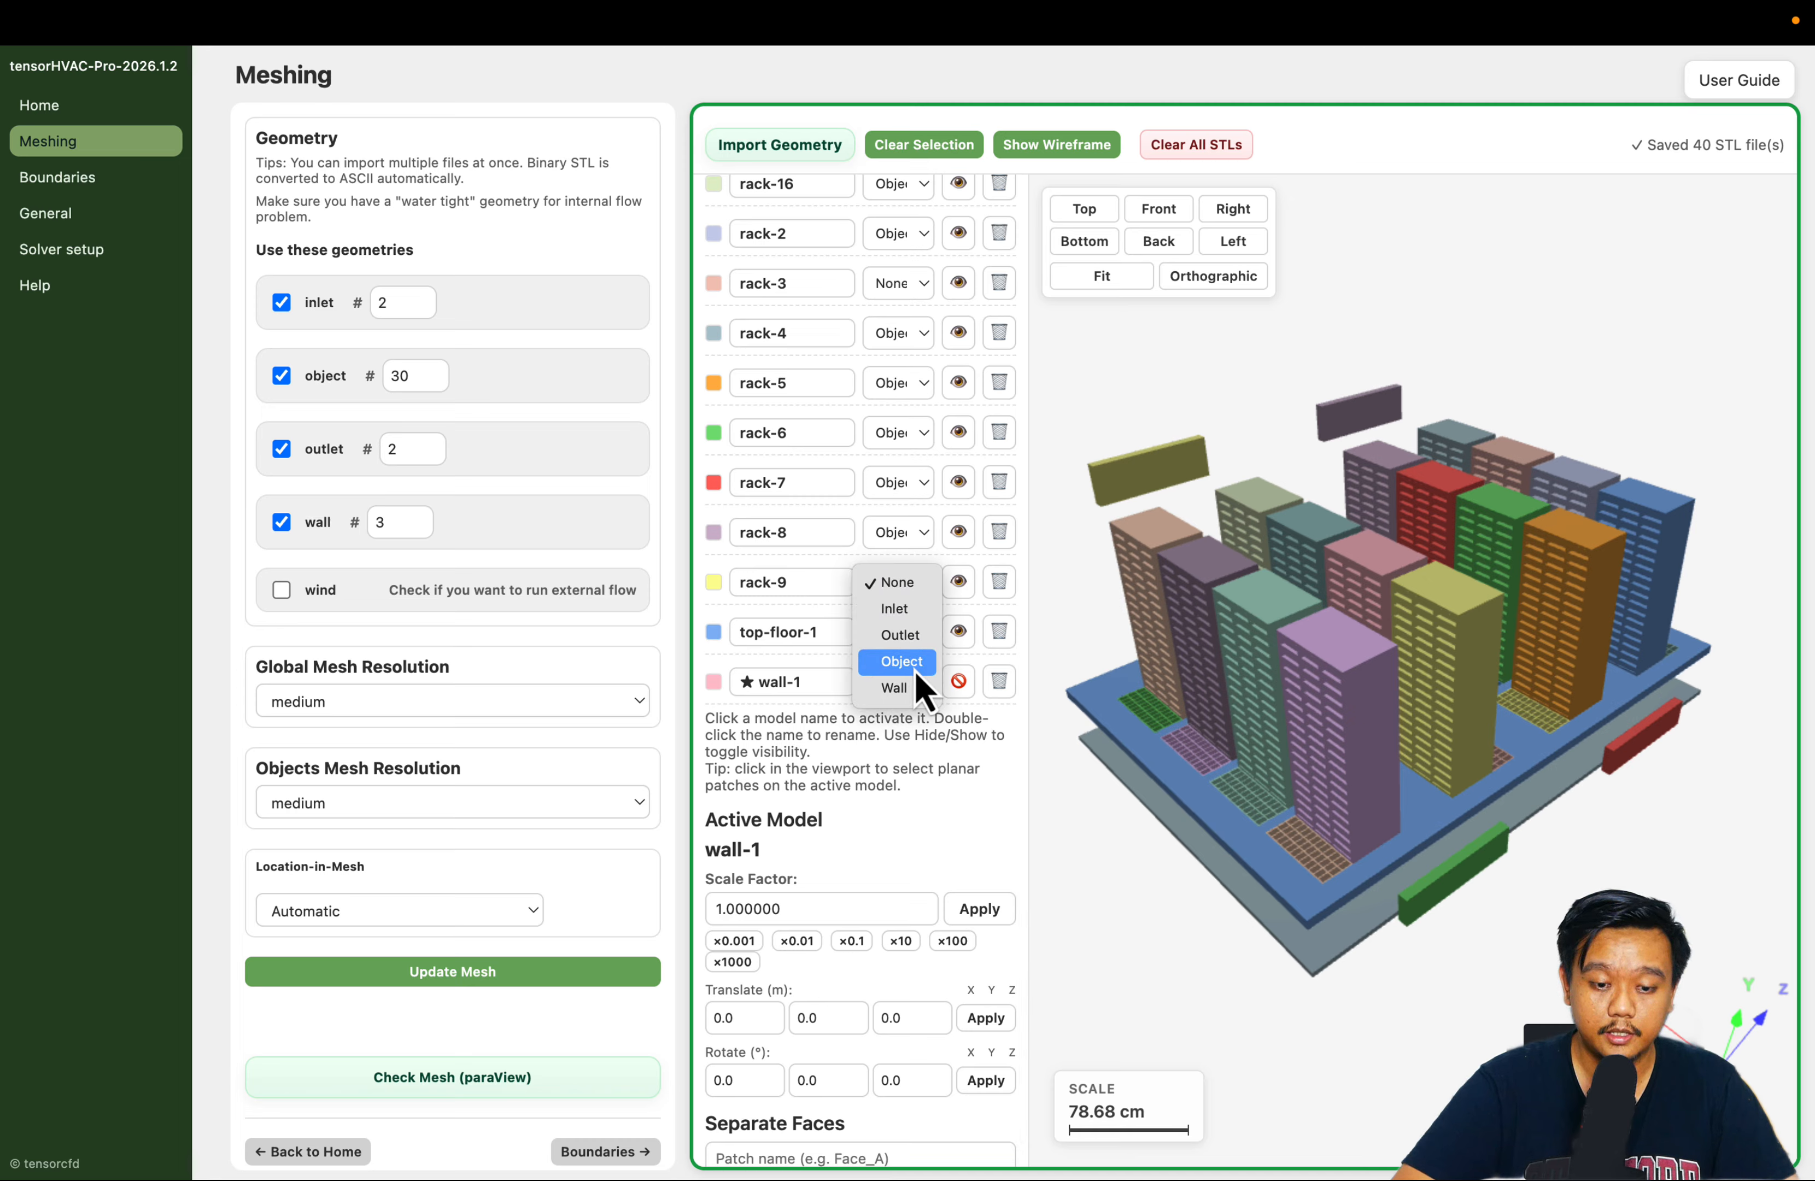
{"action": "left_click", "coordinate": [919, 657]}
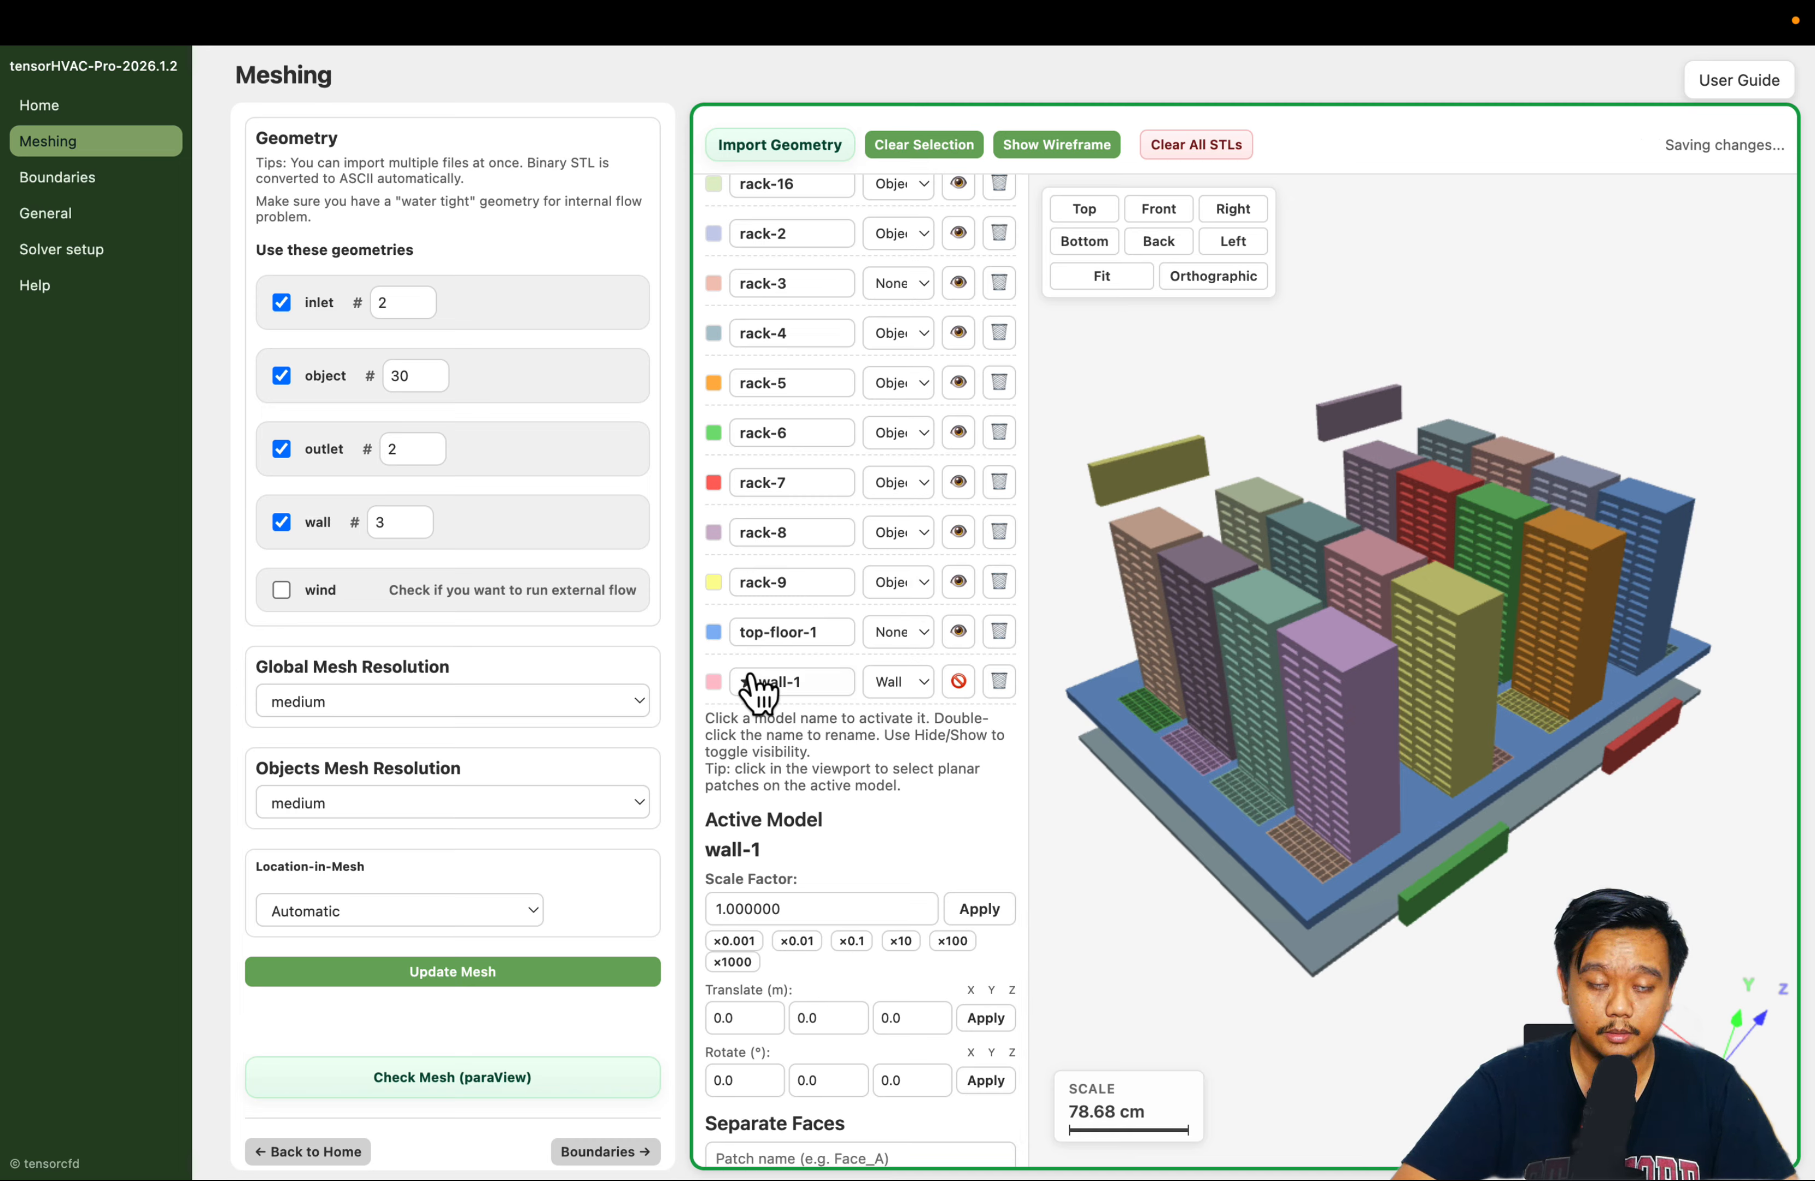
Assign the Wall type to the top-floor-1 model and check the type options for wall-1
{"action": "left_click", "coordinate": [897, 633]}
{"action": "left_click", "coordinate": [912, 739]}
{"action": "scroll", "coordinate": [835, 567], "scroll_direction": "down", "scroll_amount": 1}
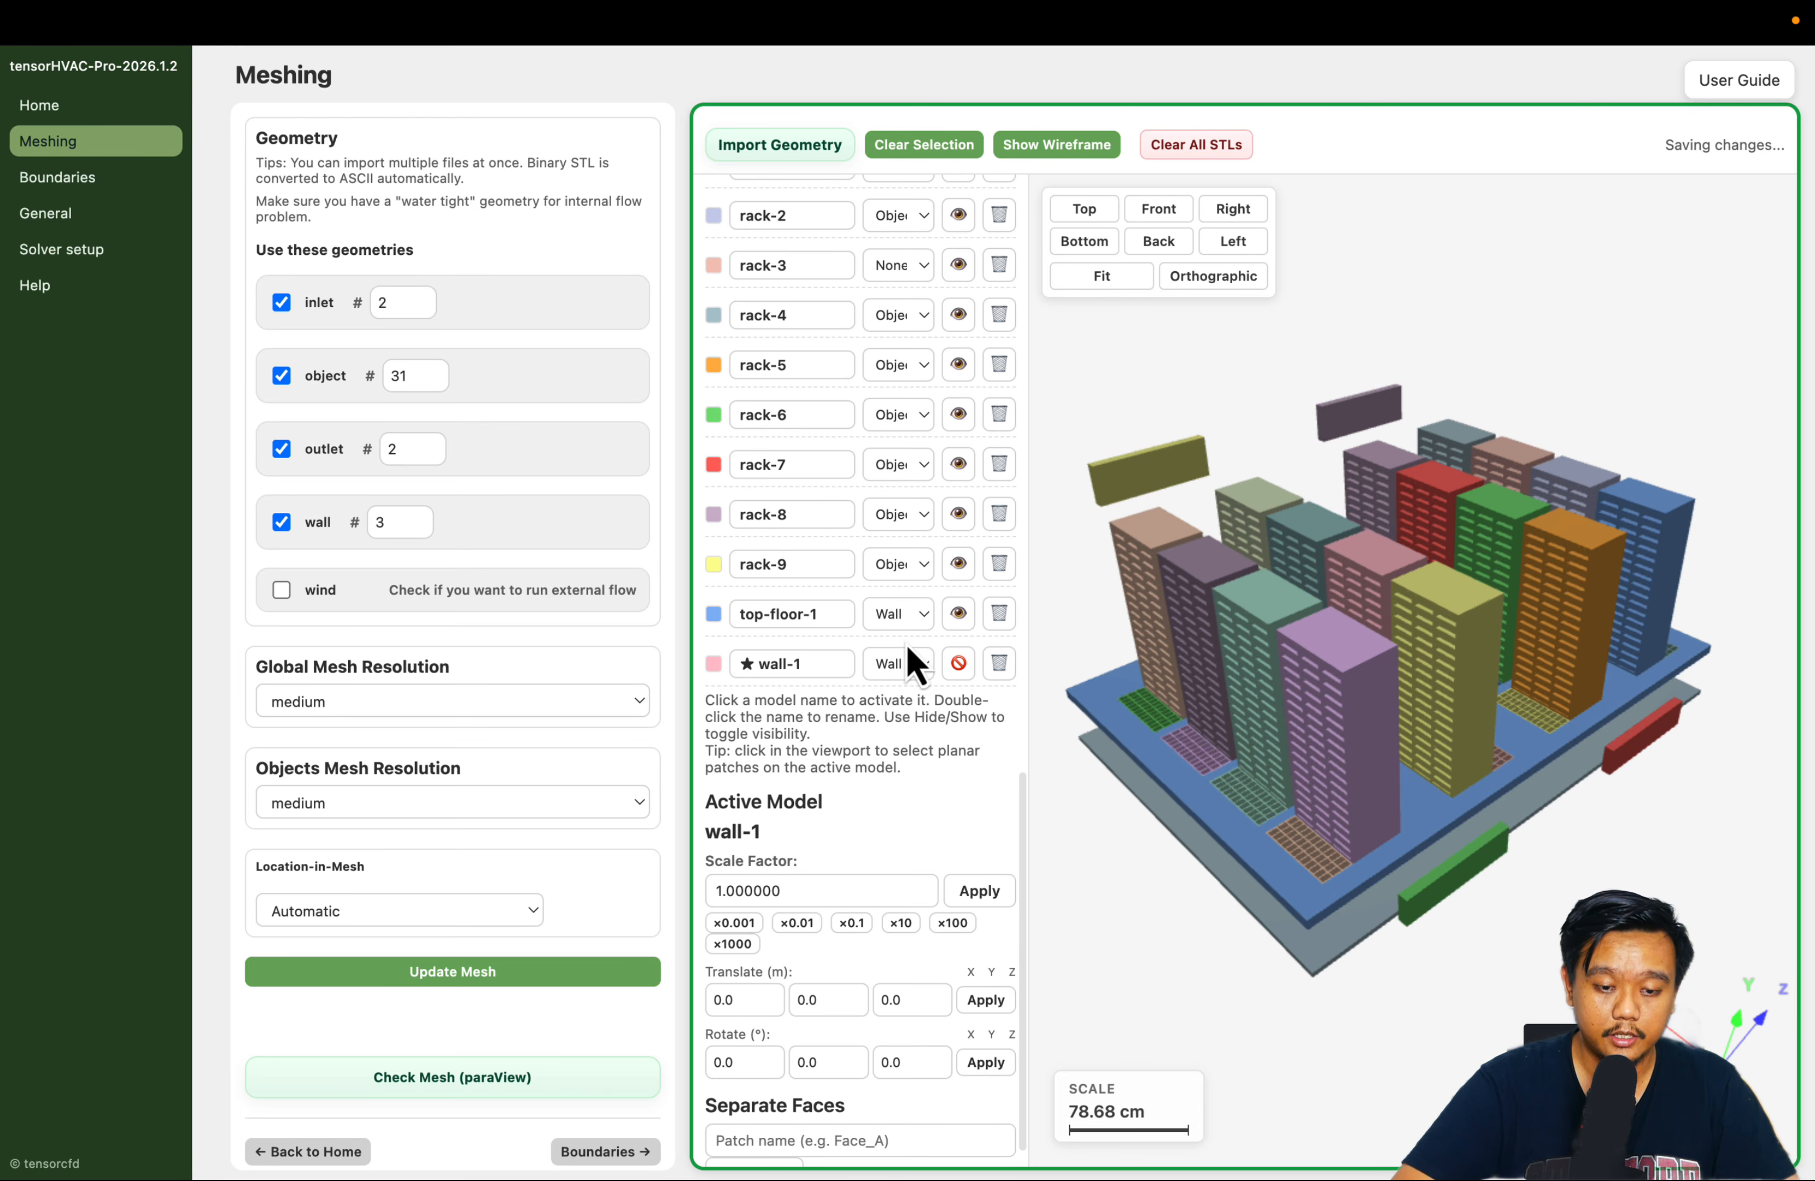
{"action": "left_click", "coordinate": [912, 662]}
{"action": "left_click", "coordinate": [903, 665]}
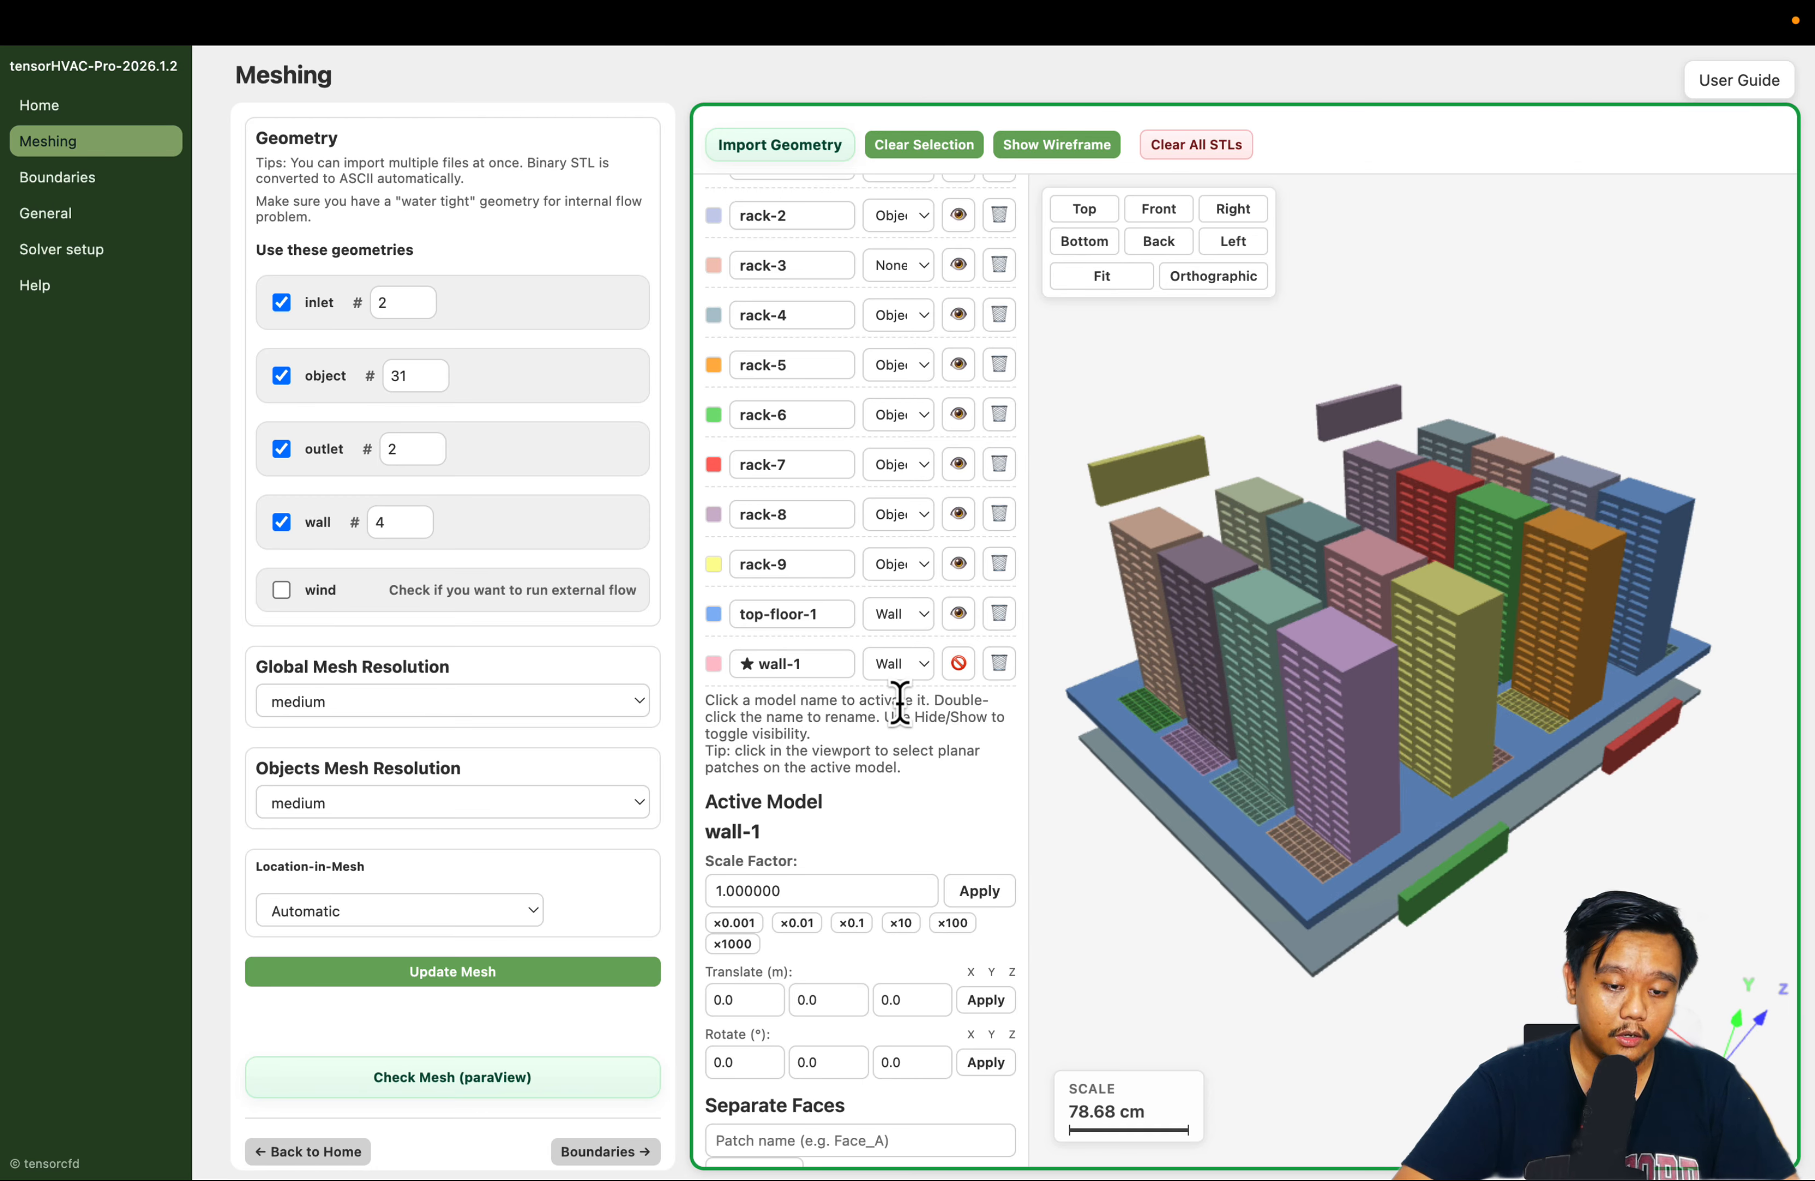
Review the types assigned across the loaded models list and inspect the data center geometry
{"action": "scroll", "coordinate": [899, 699], "scroll_direction": "up", "scroll_amount": 20}
{"action": "scroll", "coordinate": [900, 699], "scroll_direction": "down", "scroll_amount": 20}
{"action": "scroll", "coordinate": [908, 728], "scroll_direction": "up", "scroll_amount": 20}
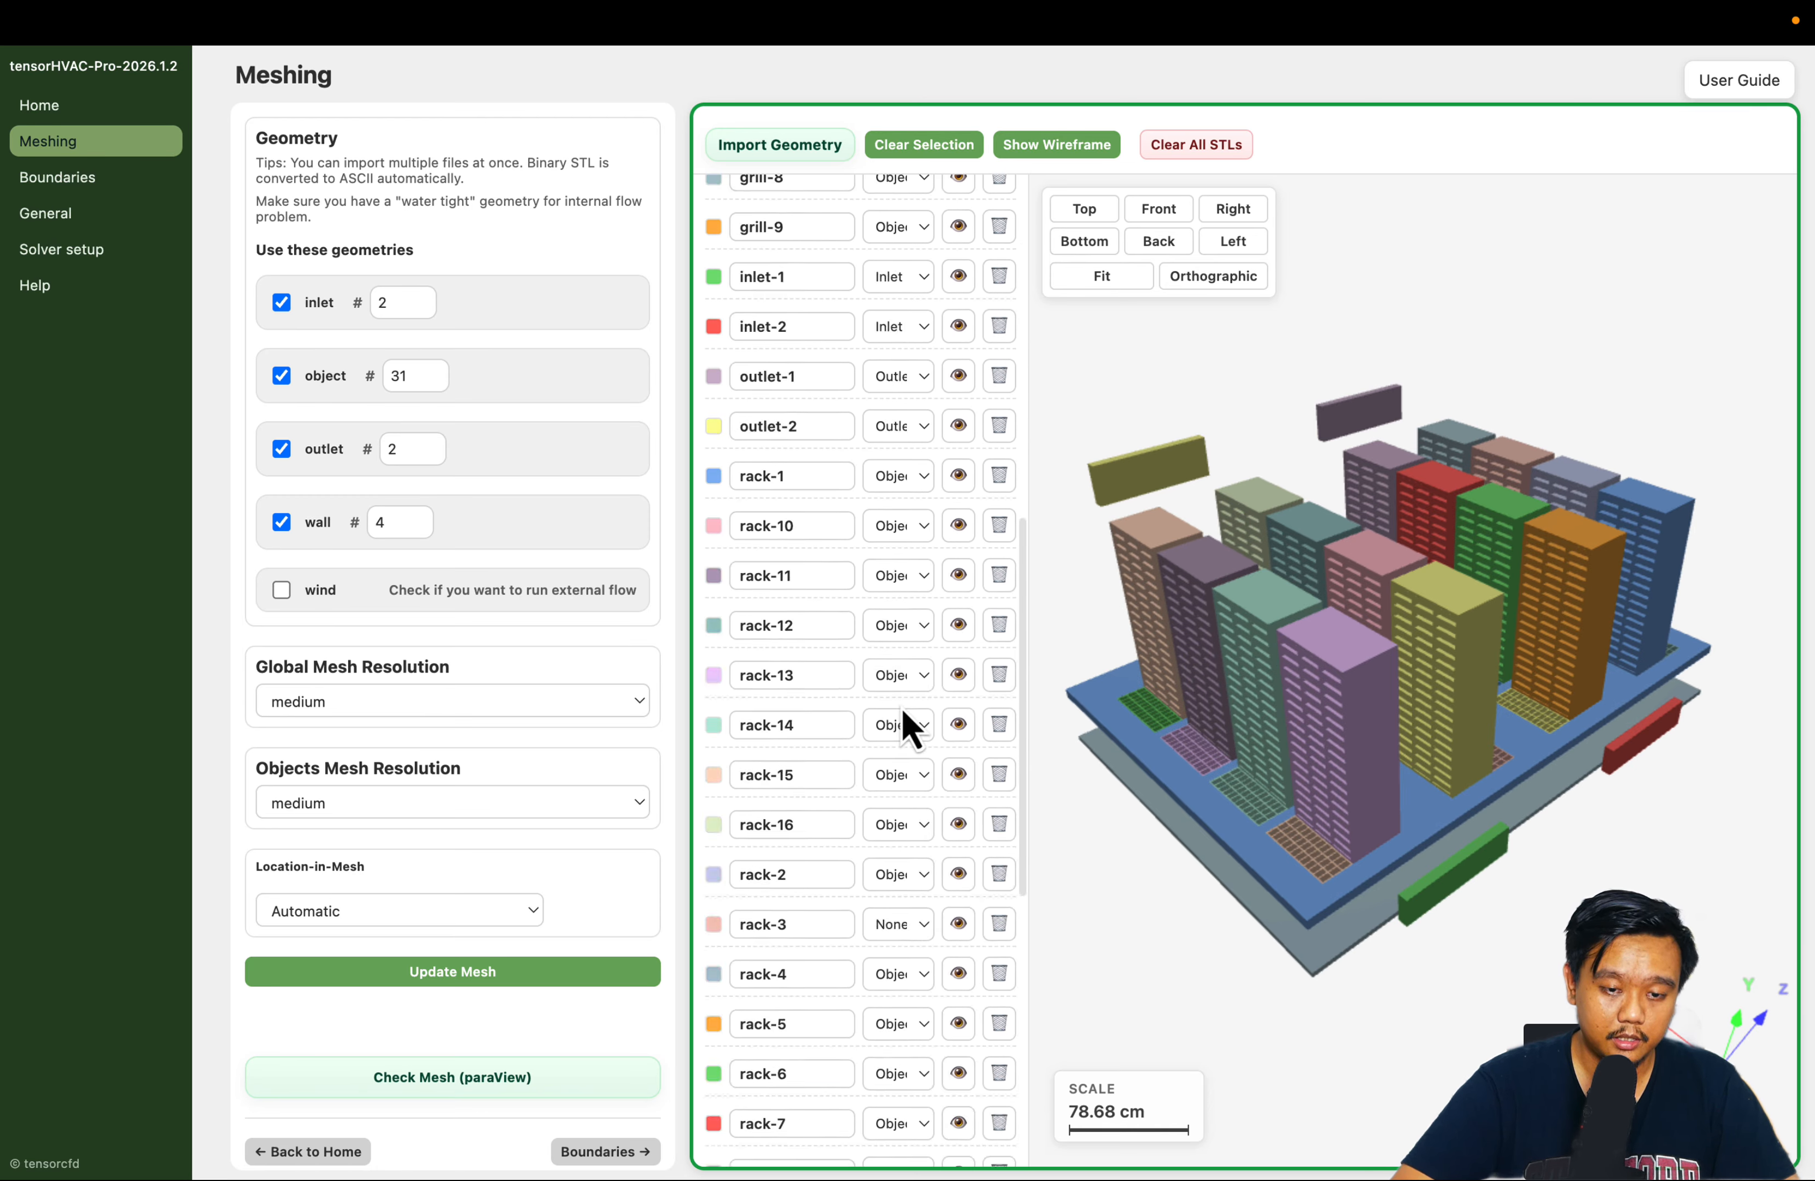
{"action": "scroll", "coordinate": [903, 713], "scroll_direction": "up", "scroll_amount": 1}
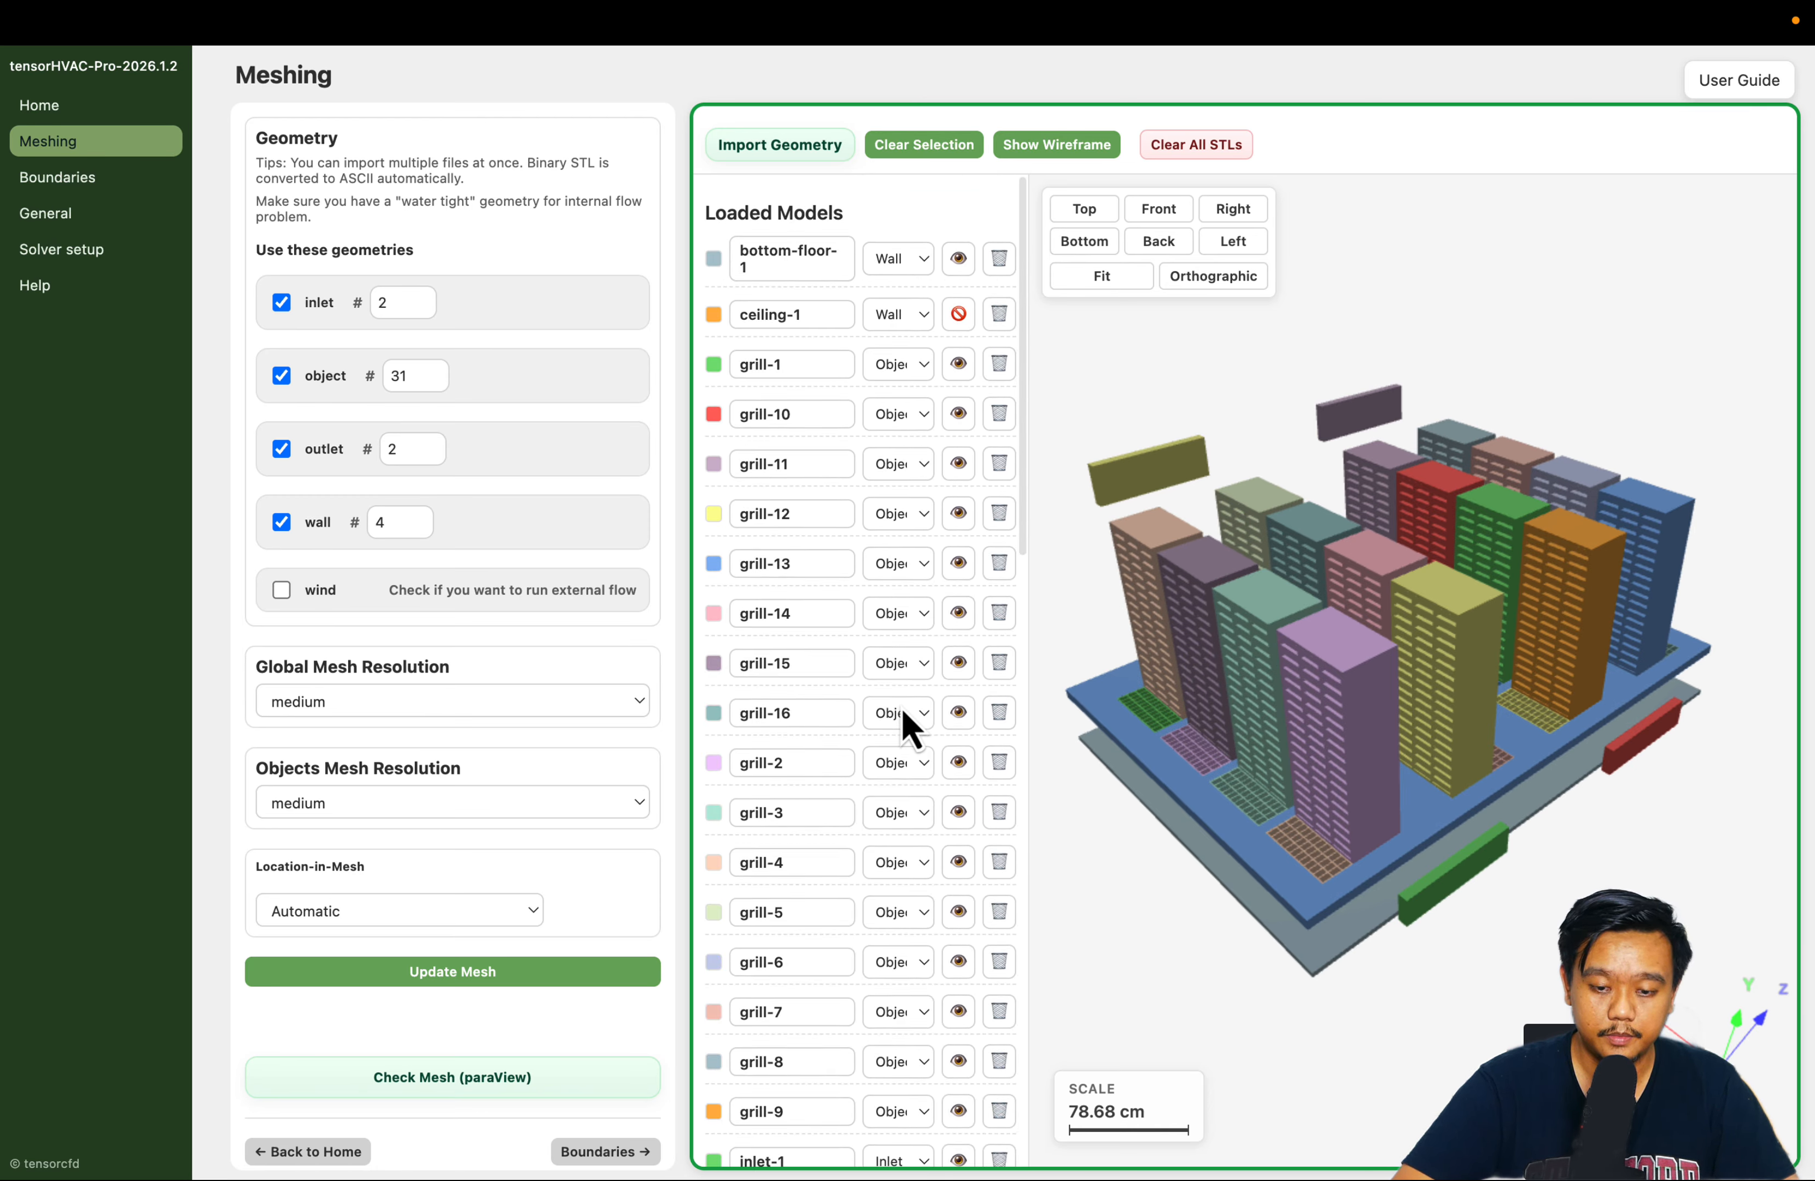
{"action": "left_click_drag", "start_coordinate": [1168, 946], "coordinate": [1194, 894]}
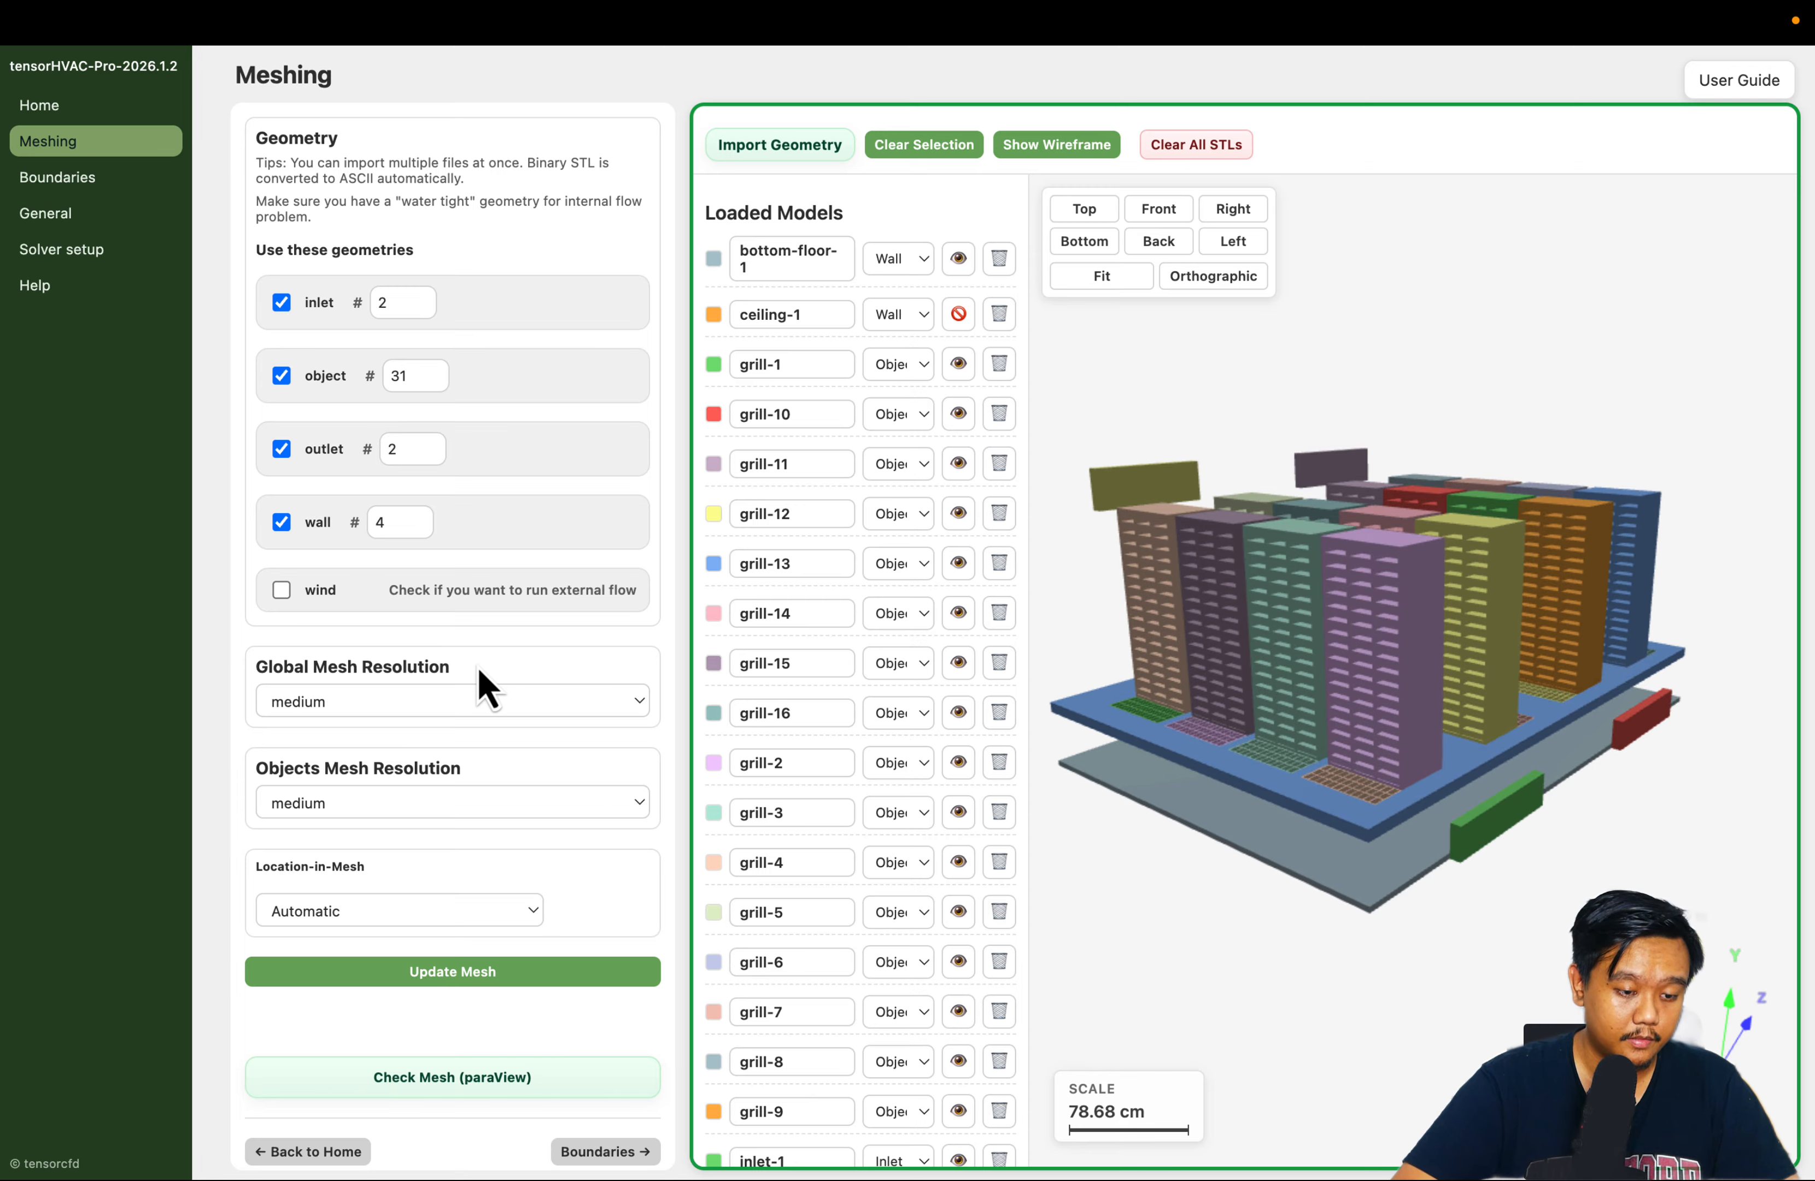
Choose medium for both the global mesh resolution and the objects mesh resolution
{"action": "scroll", "coordinate": [477, 682], "scroll_direction": "down", "scroll_amount": 1}
{"action": "left_click", "coordinate": [477, 681]}
{"action": "left_click", "coordinate": [412, 621]}
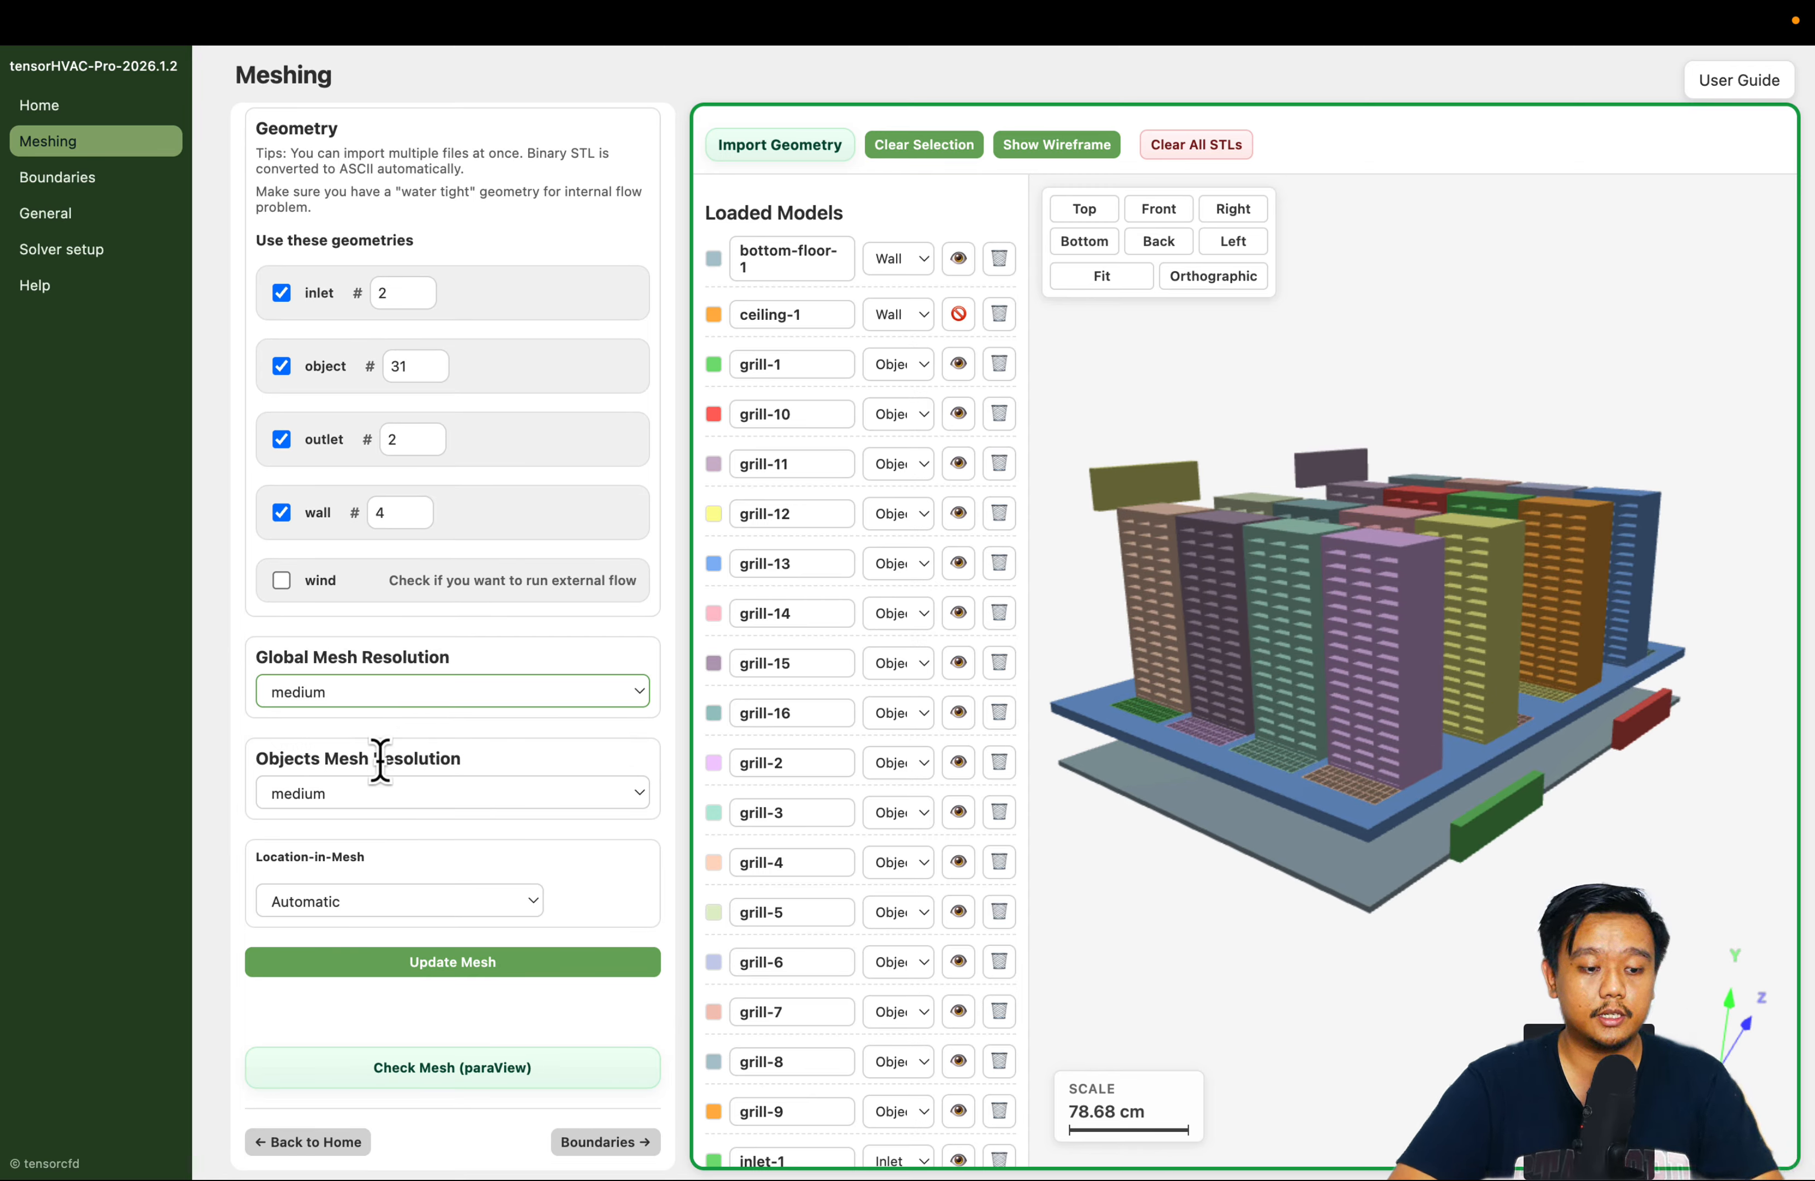
{"action": "left_click", "coordinate": [384, 791]}
{"action": "left_click", "coordinate": [389, 798]}
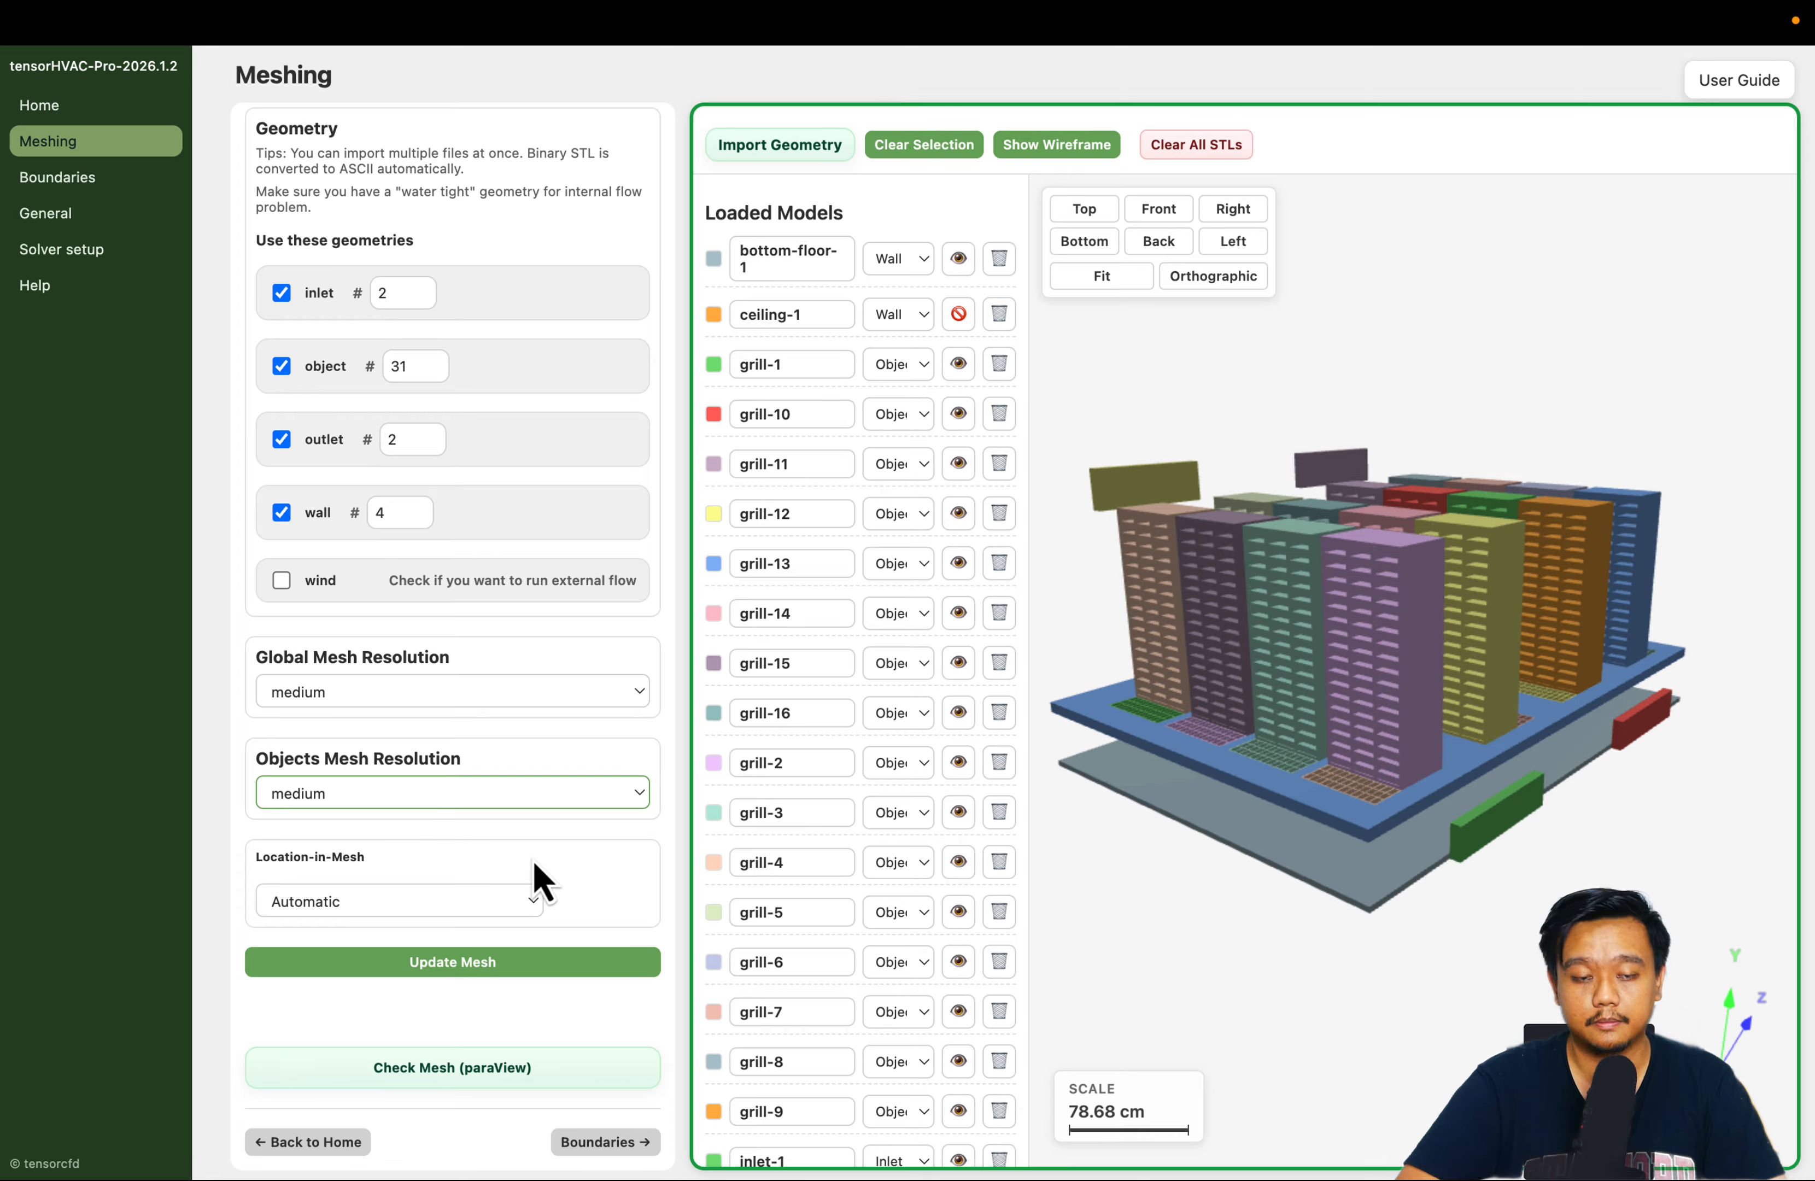
Go to the boundary conditions and hide the ceiling-1 and wall-1 models to expose the racks inside the room
{"action": "left_click", "coordinate": [610, 1142]}
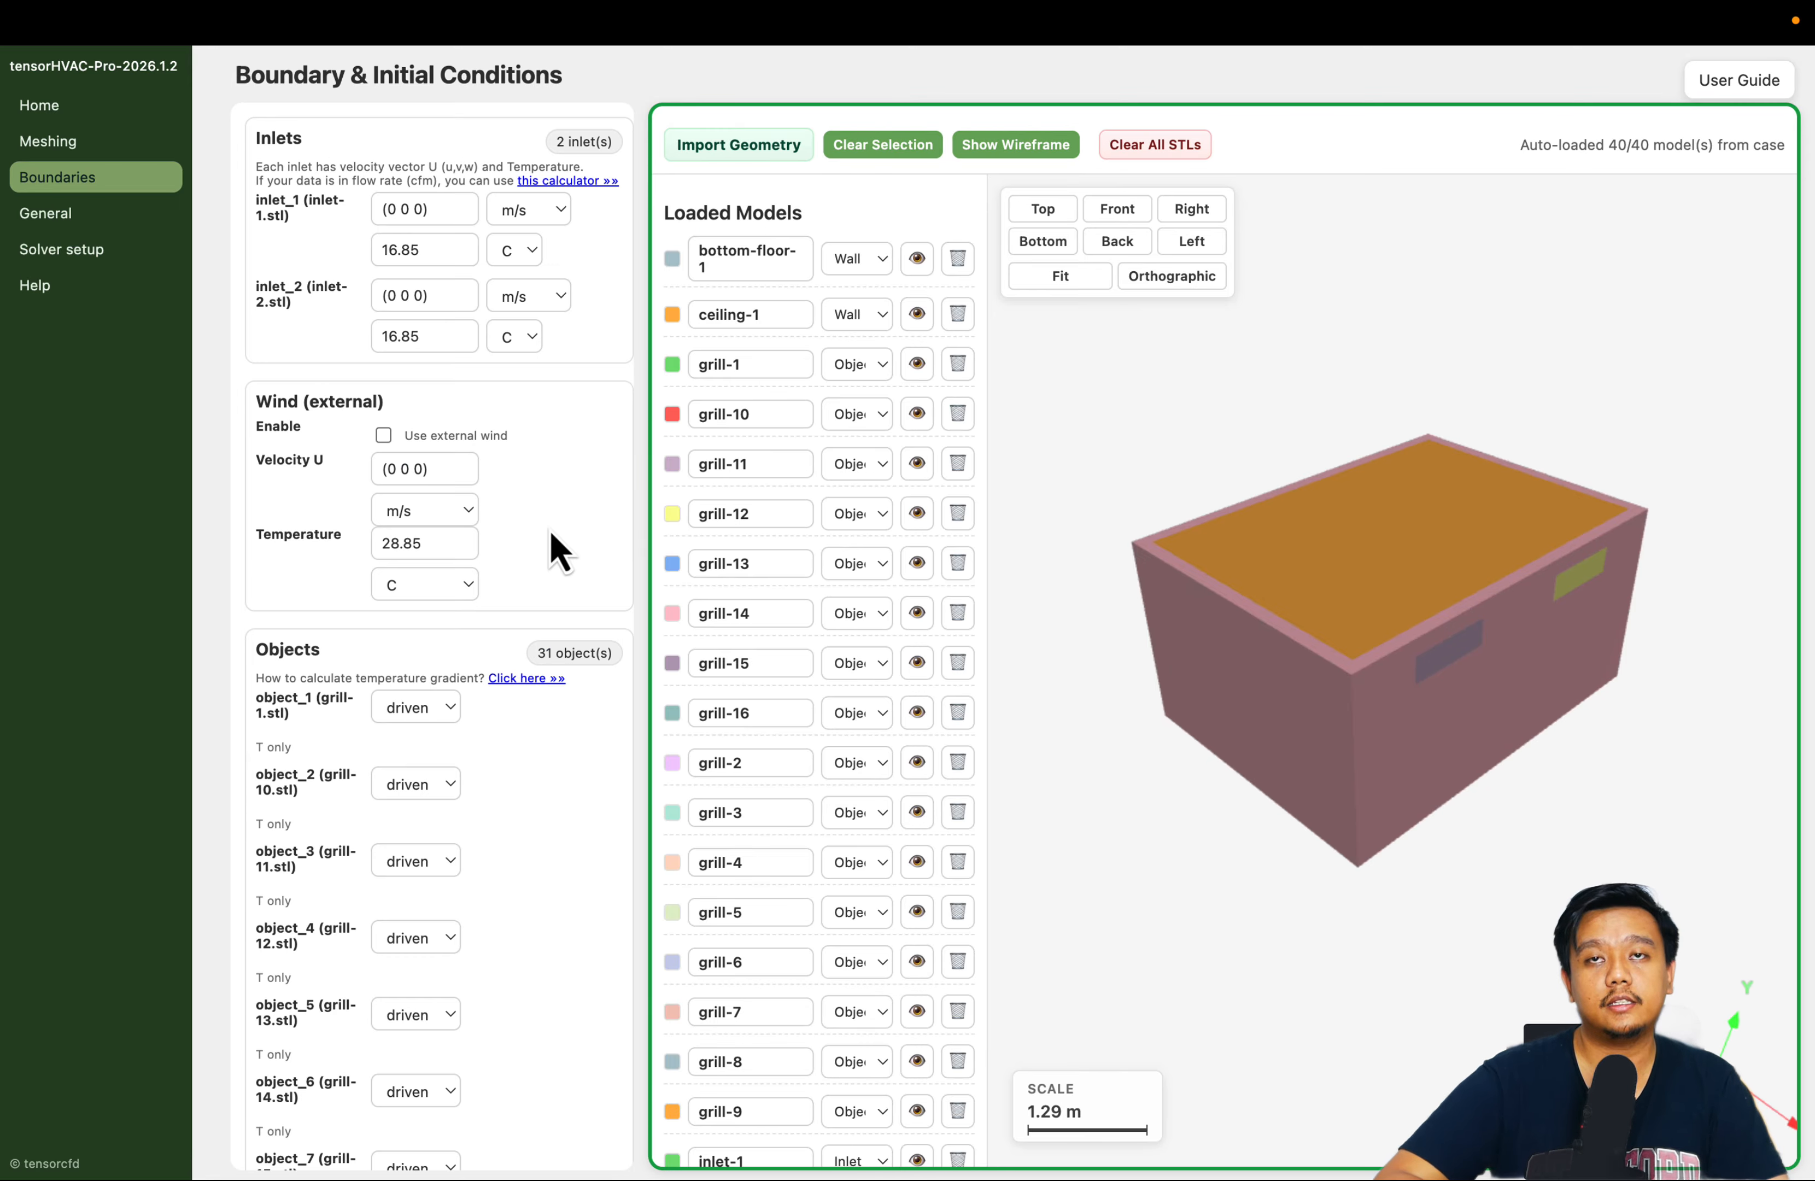
{"action": "mouse_move", "coordinate": [1127, 632]}
{"action": "left_mouse_down"}
{"action": "mouse_move", "coordinate": [1156, 619]}
{"action": "mouse_move", "coordinate": [1140, 612]}
{"action": "left_mouse_up"}
{"action": "scroll", "coordinate": [1327, 509], "scroll_direction": "down", "scroll_amount": 2}
{"action": "scroll", "coordinate": [1330, 514], "scroll_direction": "up", "scroll_amount": 3}
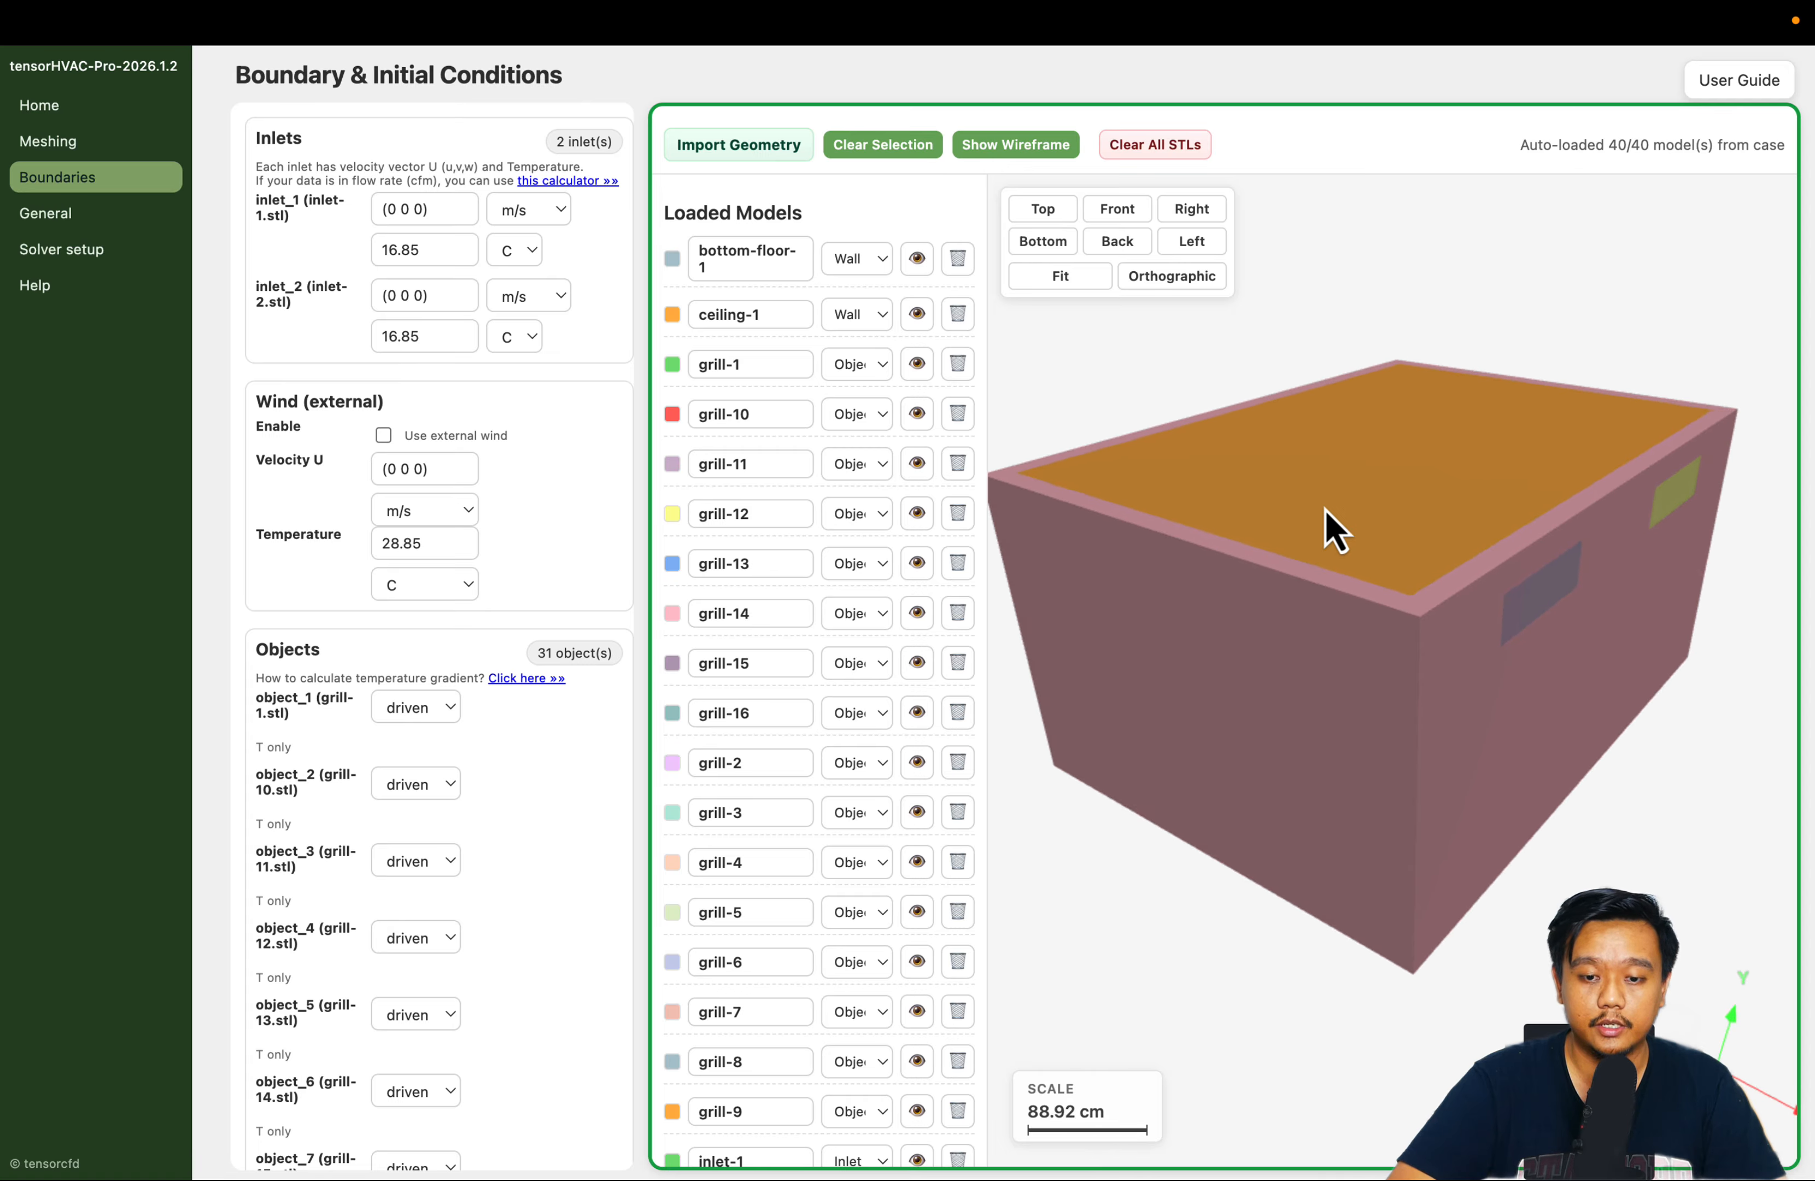
{"action": "left_click", "coordinate": [918, 315]}
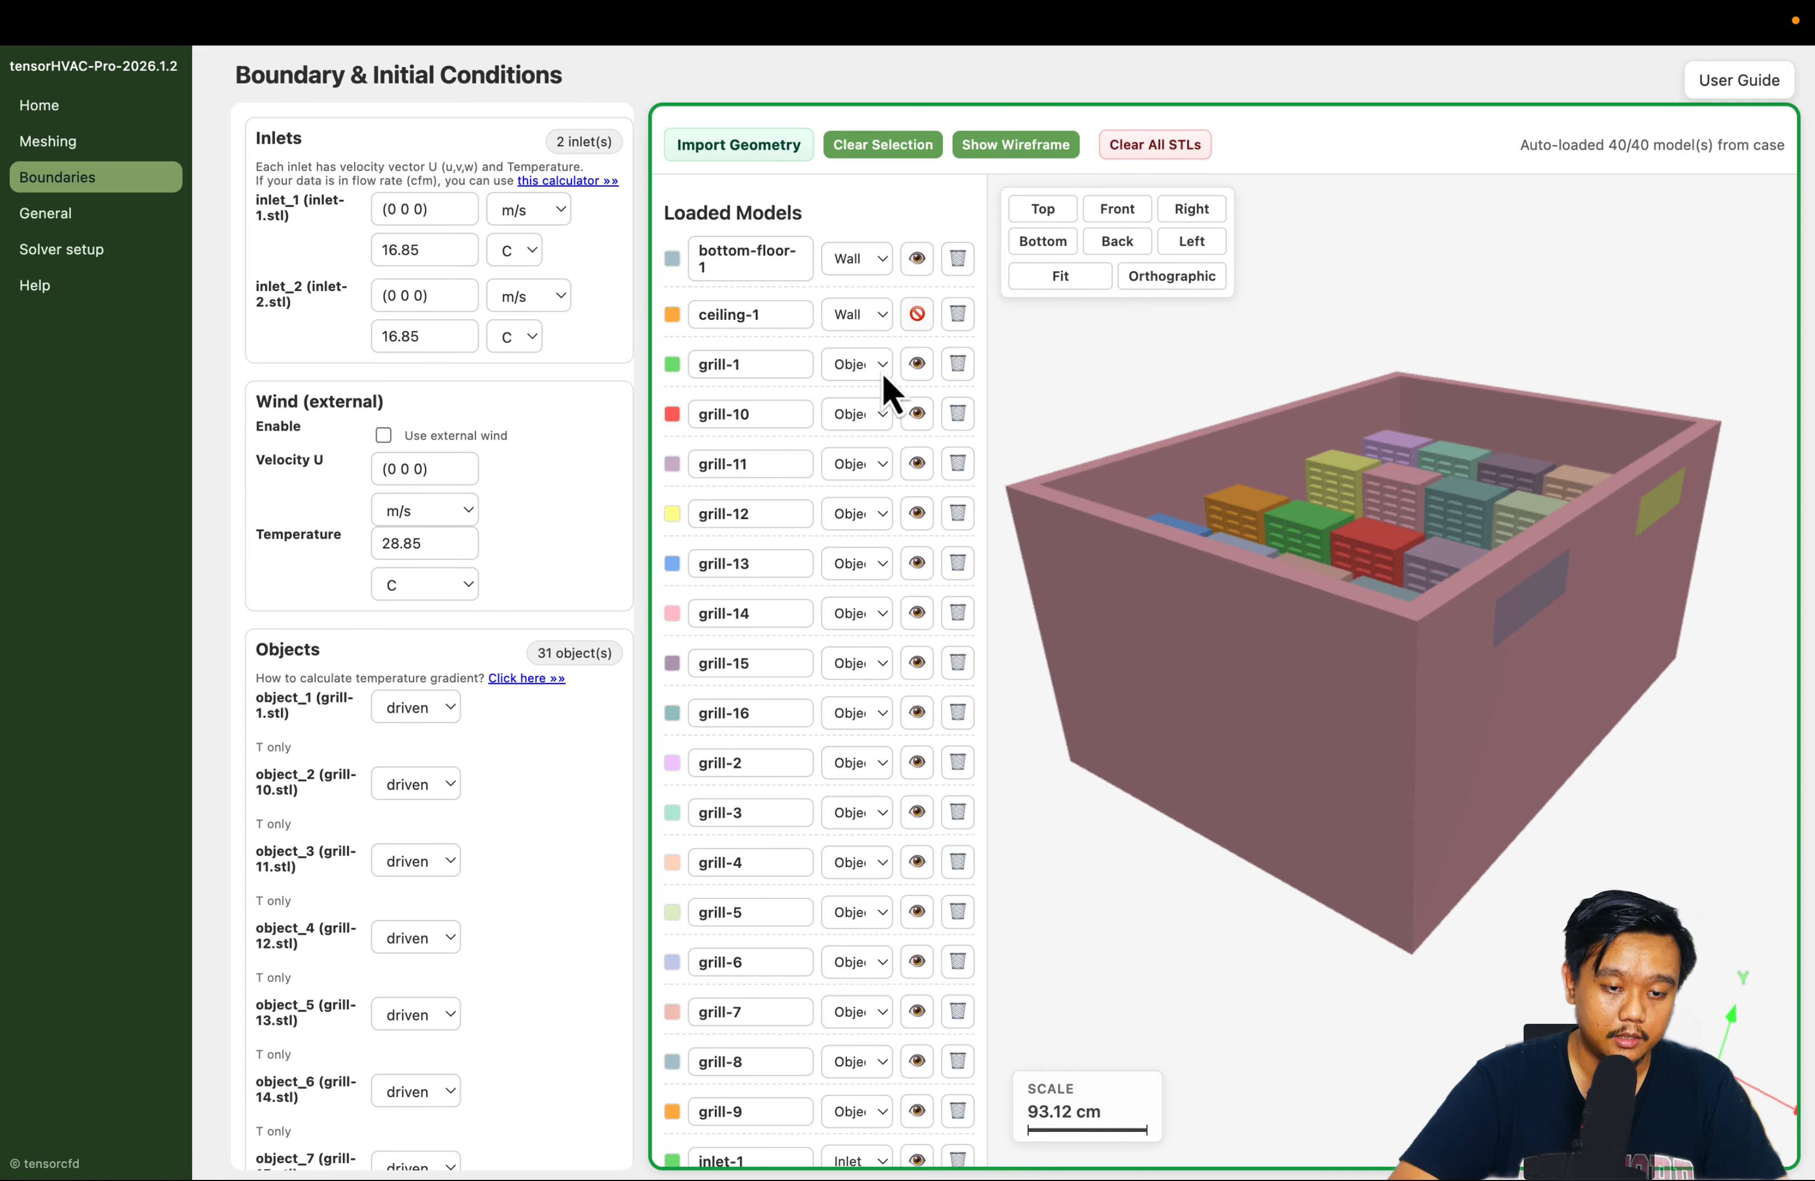
{"action": "scroll", "coordinate": [843, 690], "scroll_direction": "down", "scroll_amount": 20}
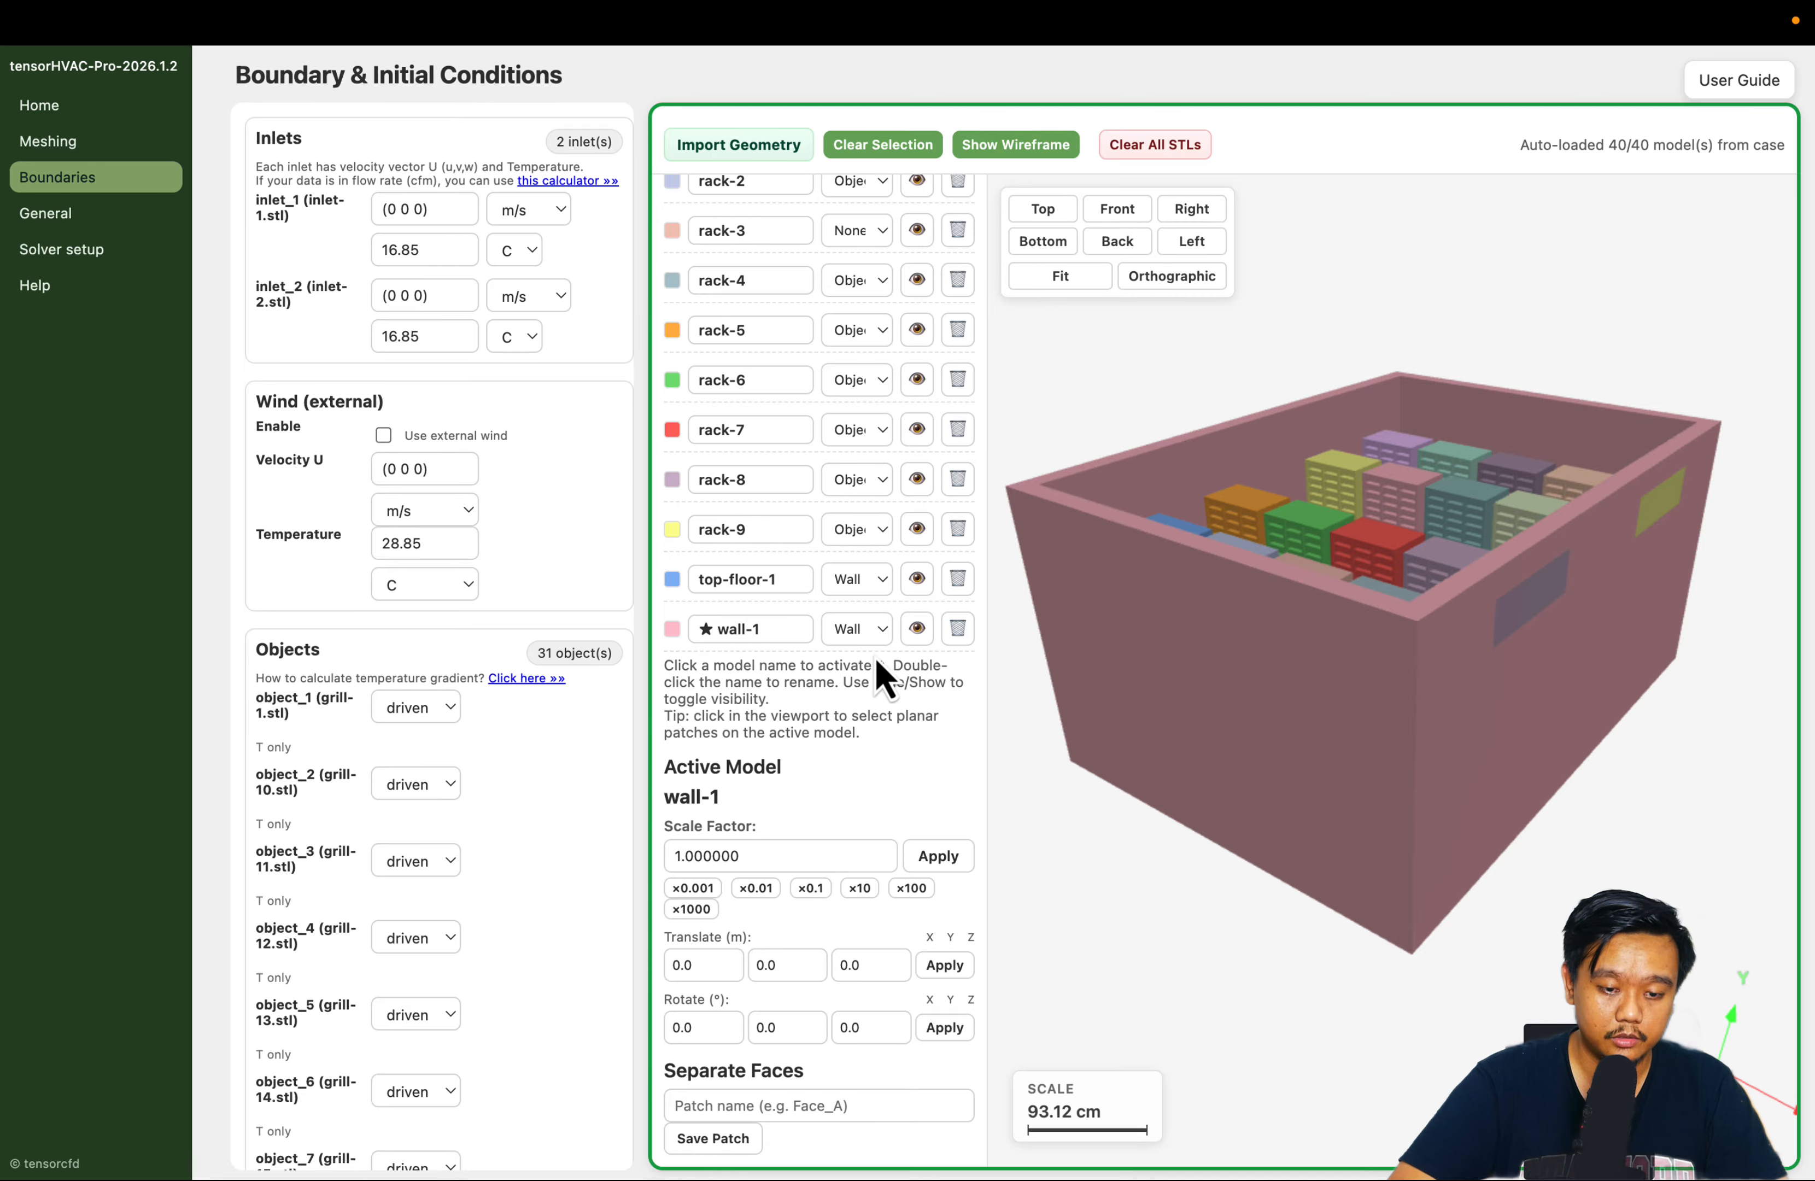
{"action": "left_click", "coordinate": [917, 629]}
{"action": "left_click_drag", "start_coordinate": [1436, 933], "coordinate": [1494, 925]}
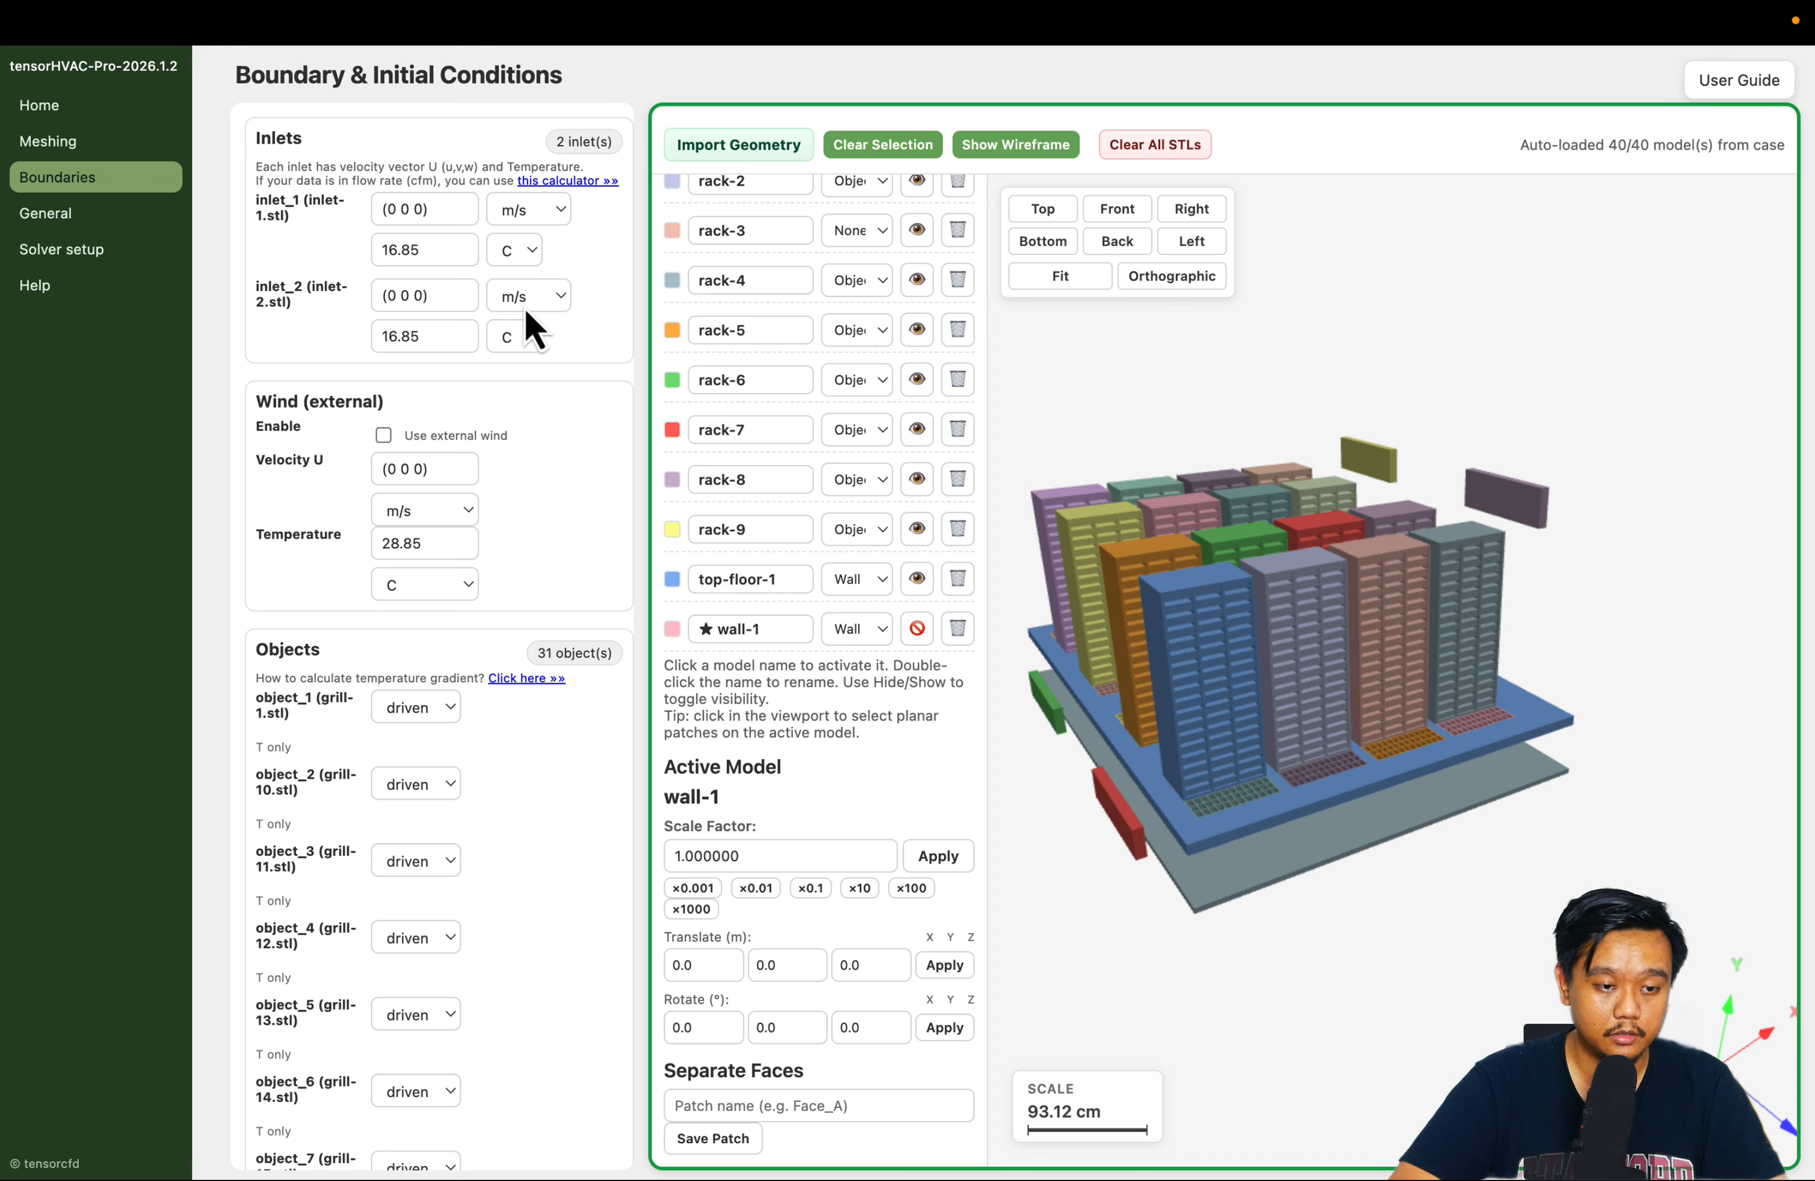
Set the velocity vector of both inlet_1 and inlet_2 to (1 0 0) m/s
{"action": "left_click", "coordinate": [391, 209]}
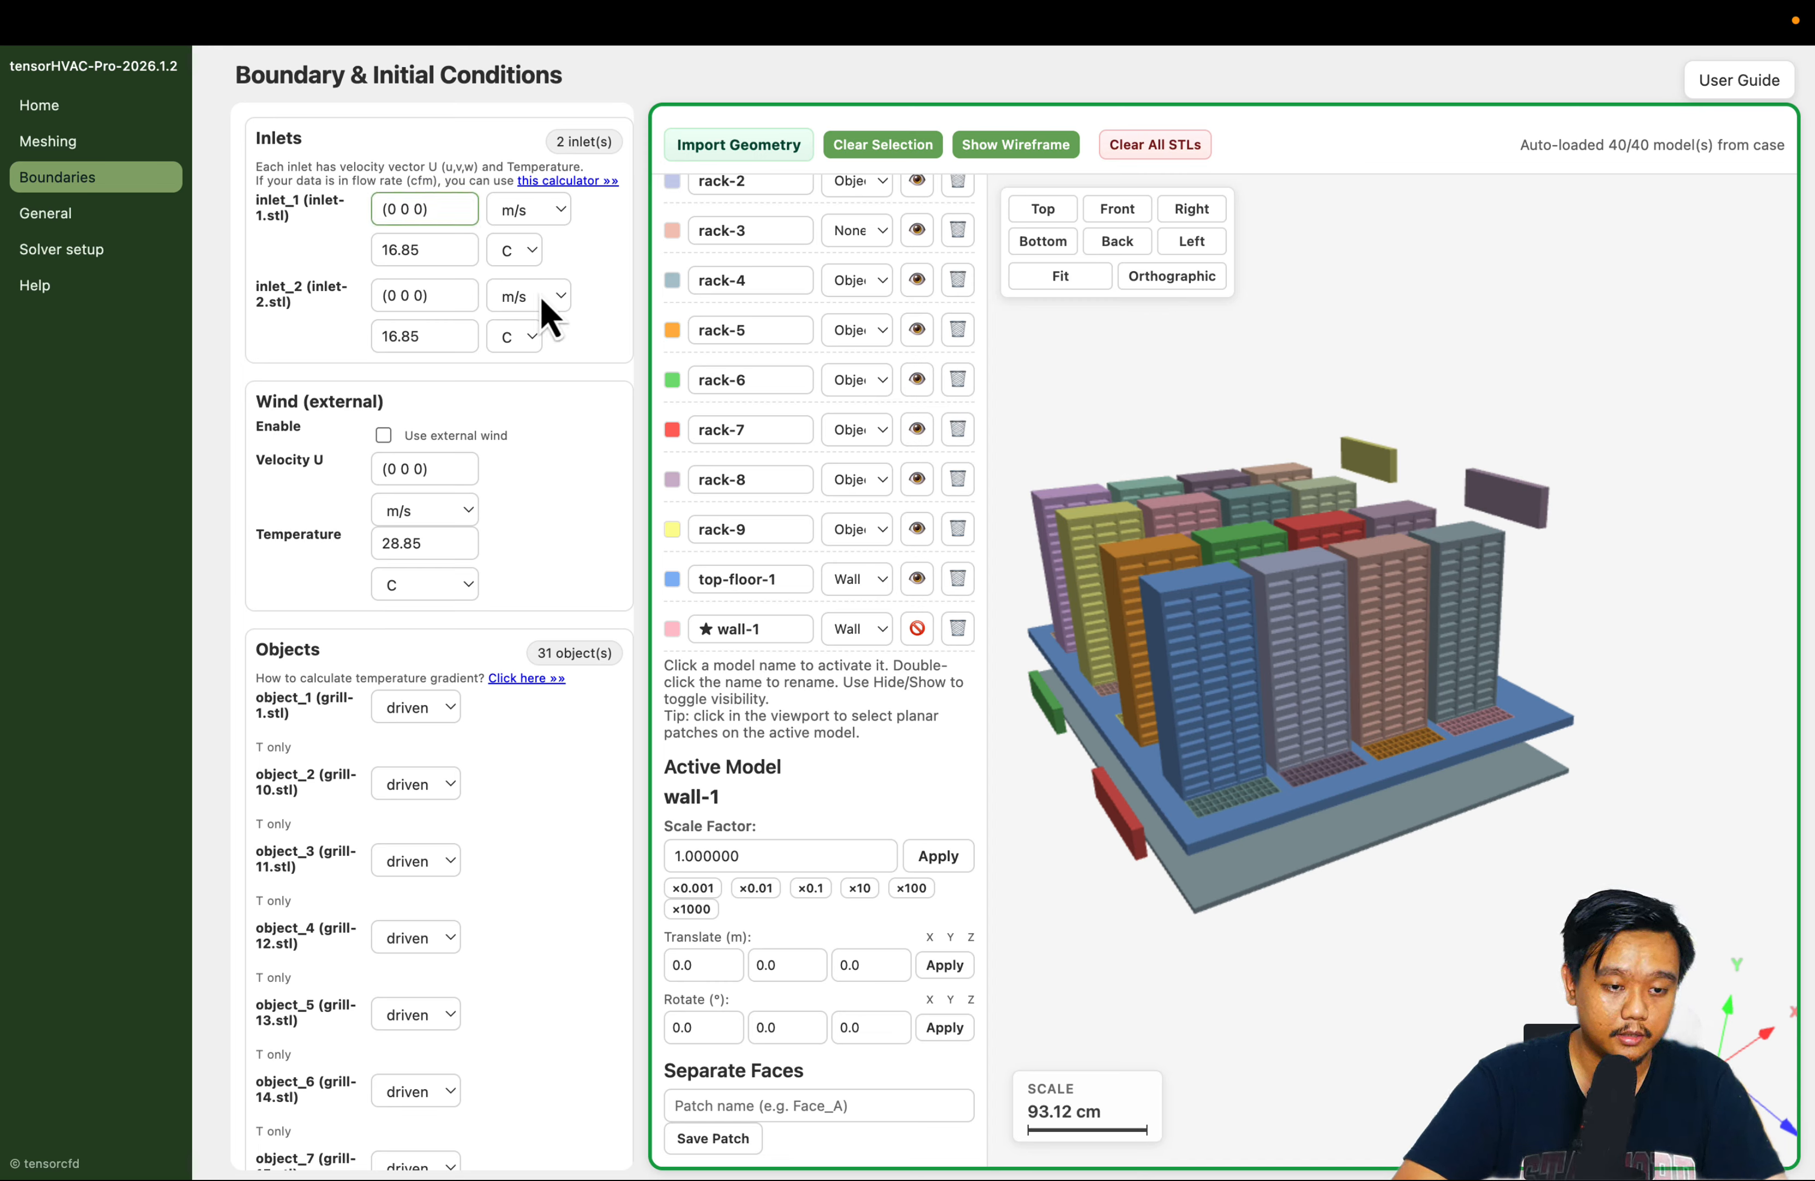
{"action": "key", "text": "BackSpace"}
{"action": "type", "text": "1"}
{"action": "left_click", "coordinate": [396, 295]}
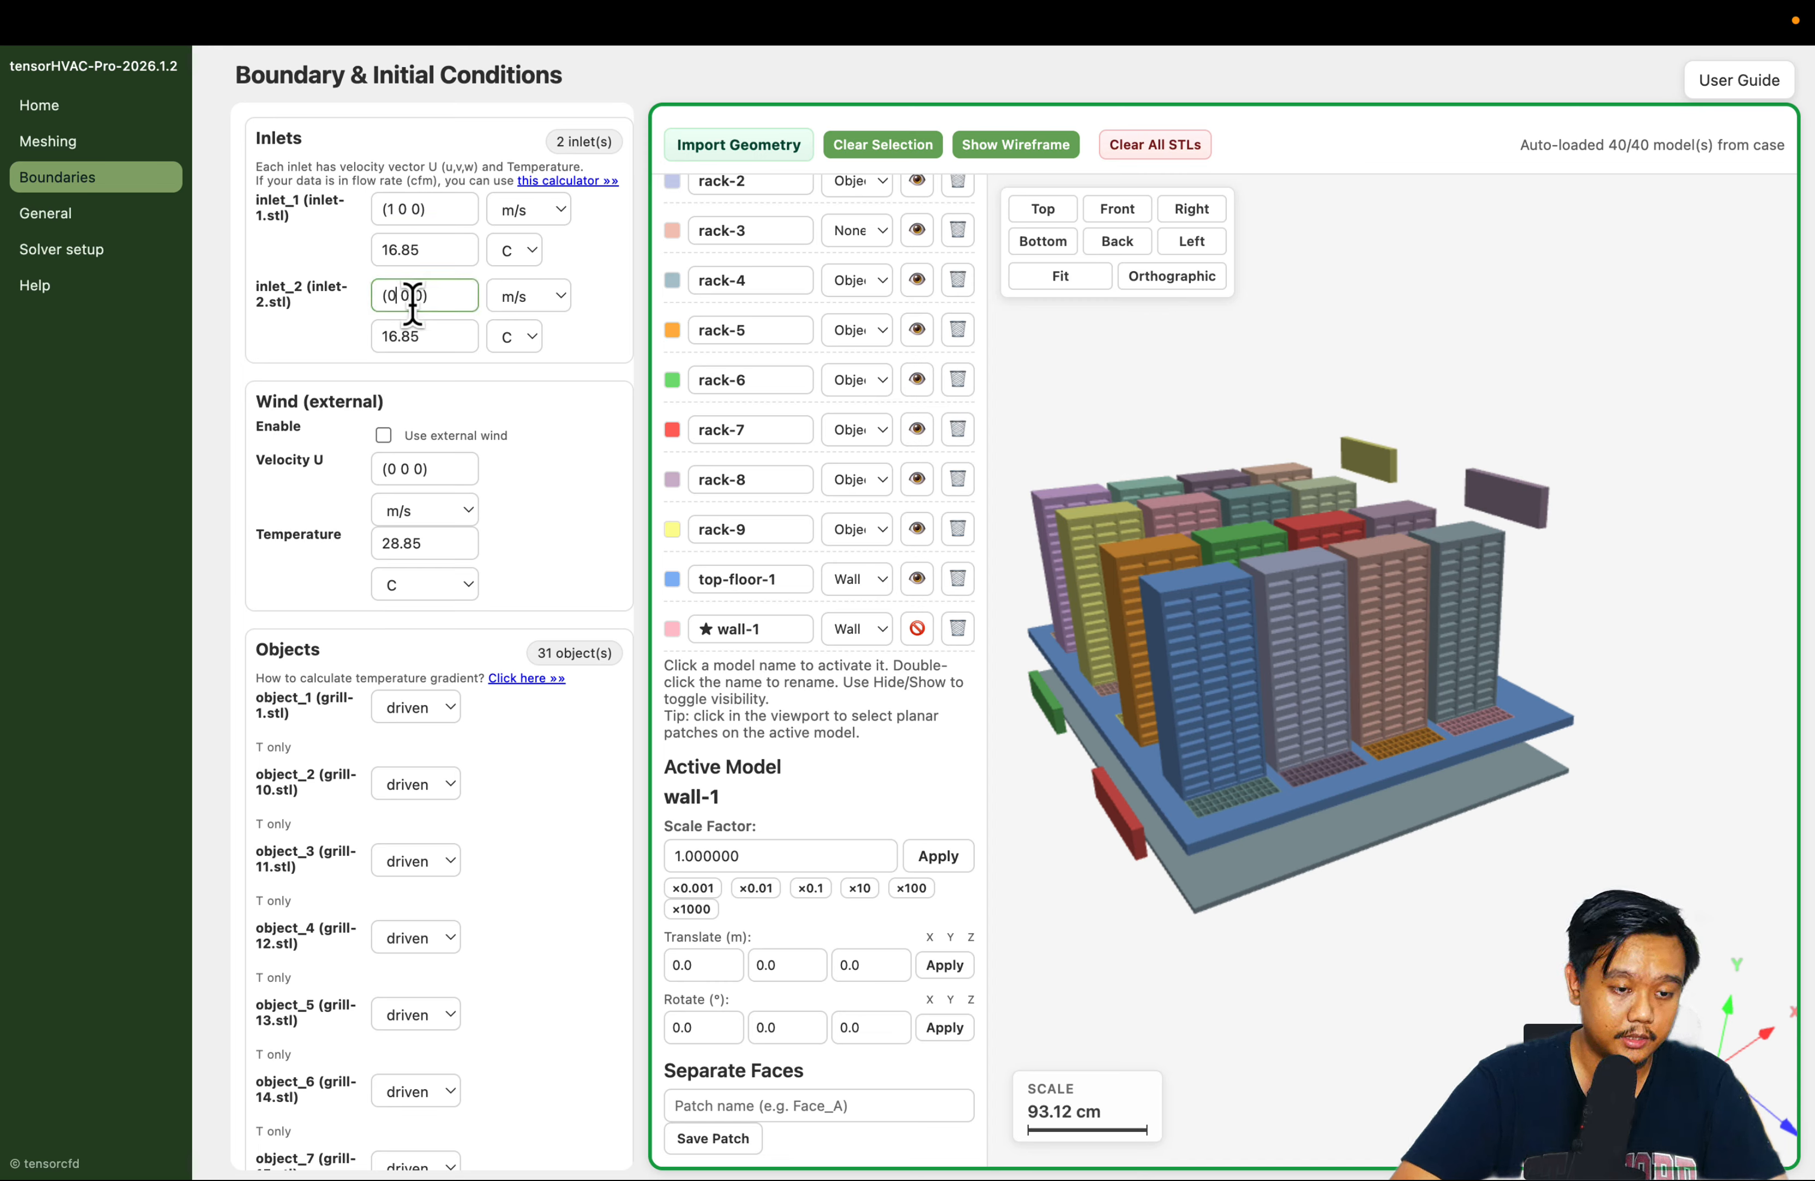
{"action": "key", "text": "BackSpace"}
{"action": "type", "text": "1"}
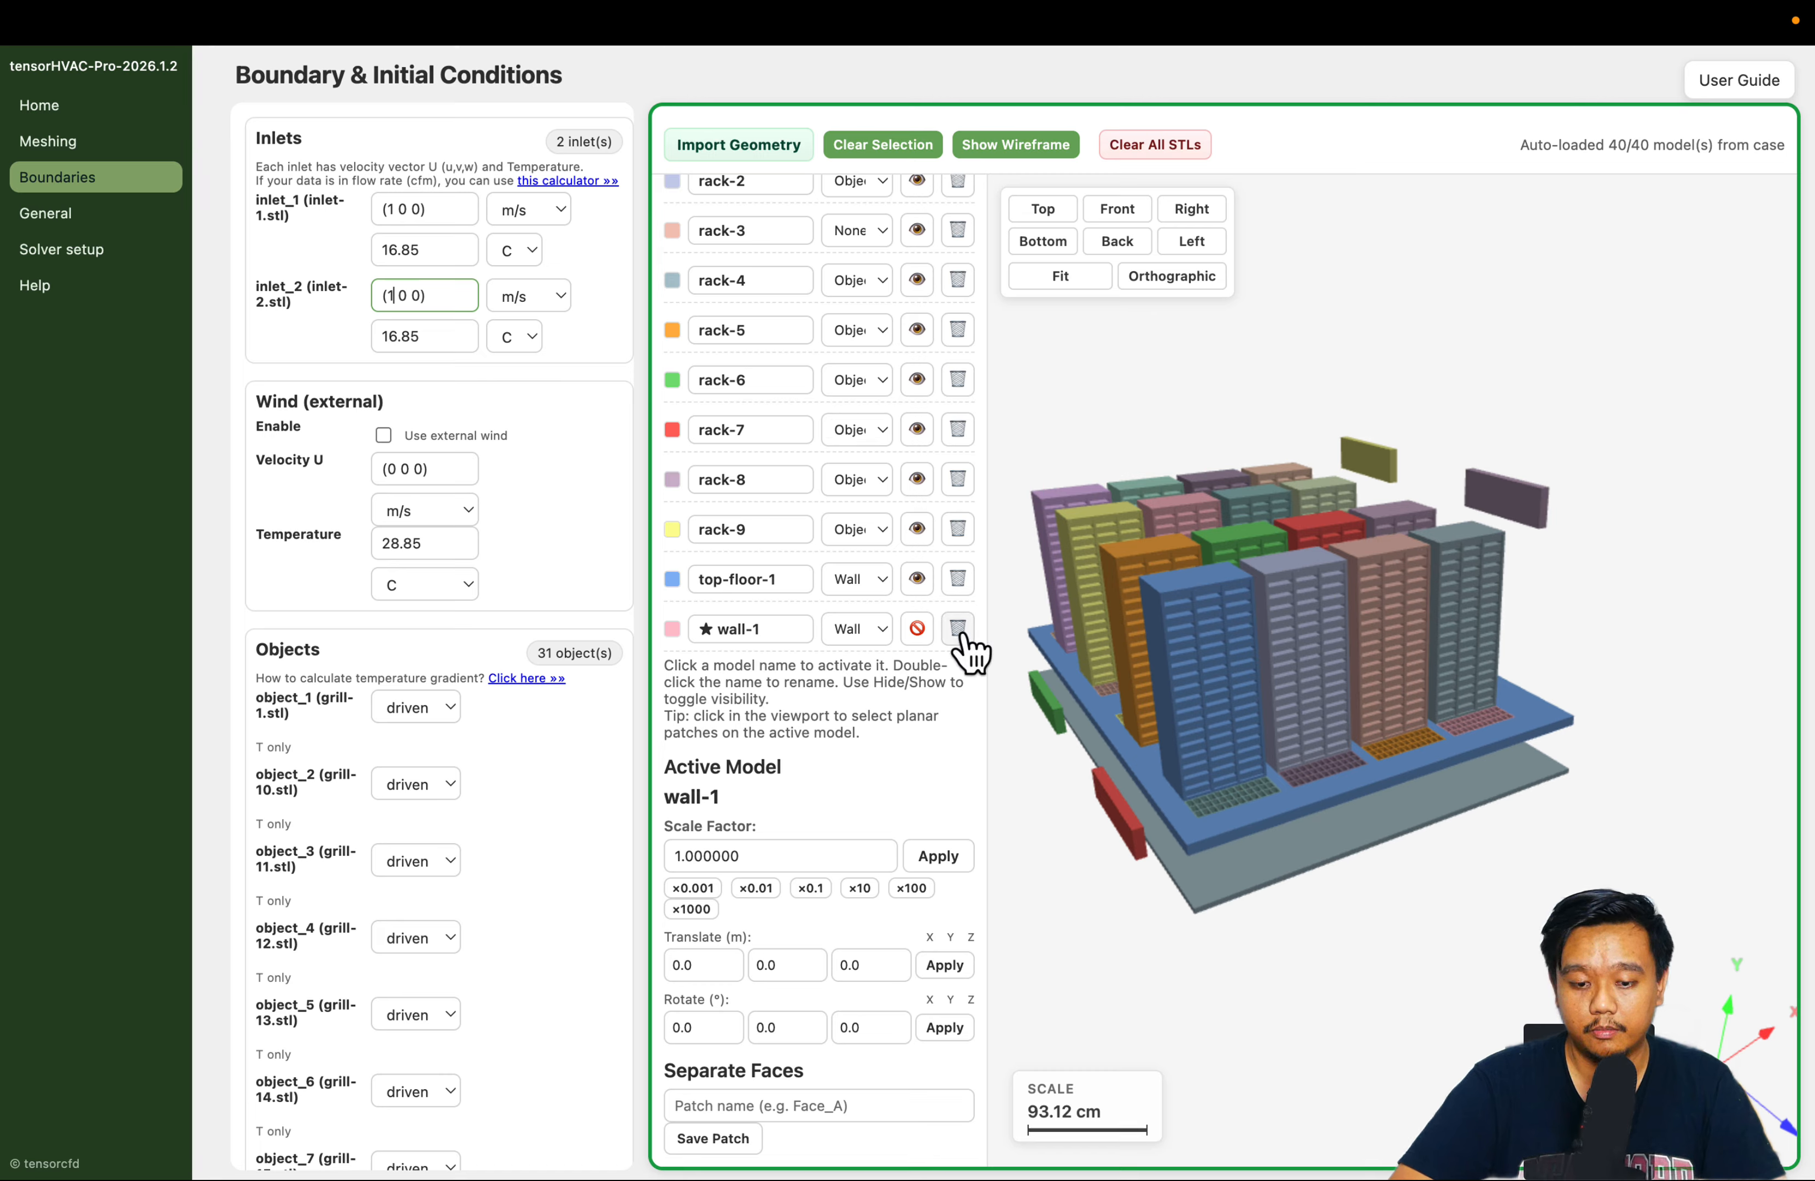
{"action": "left_click", "coordinate": [1084, 898]}
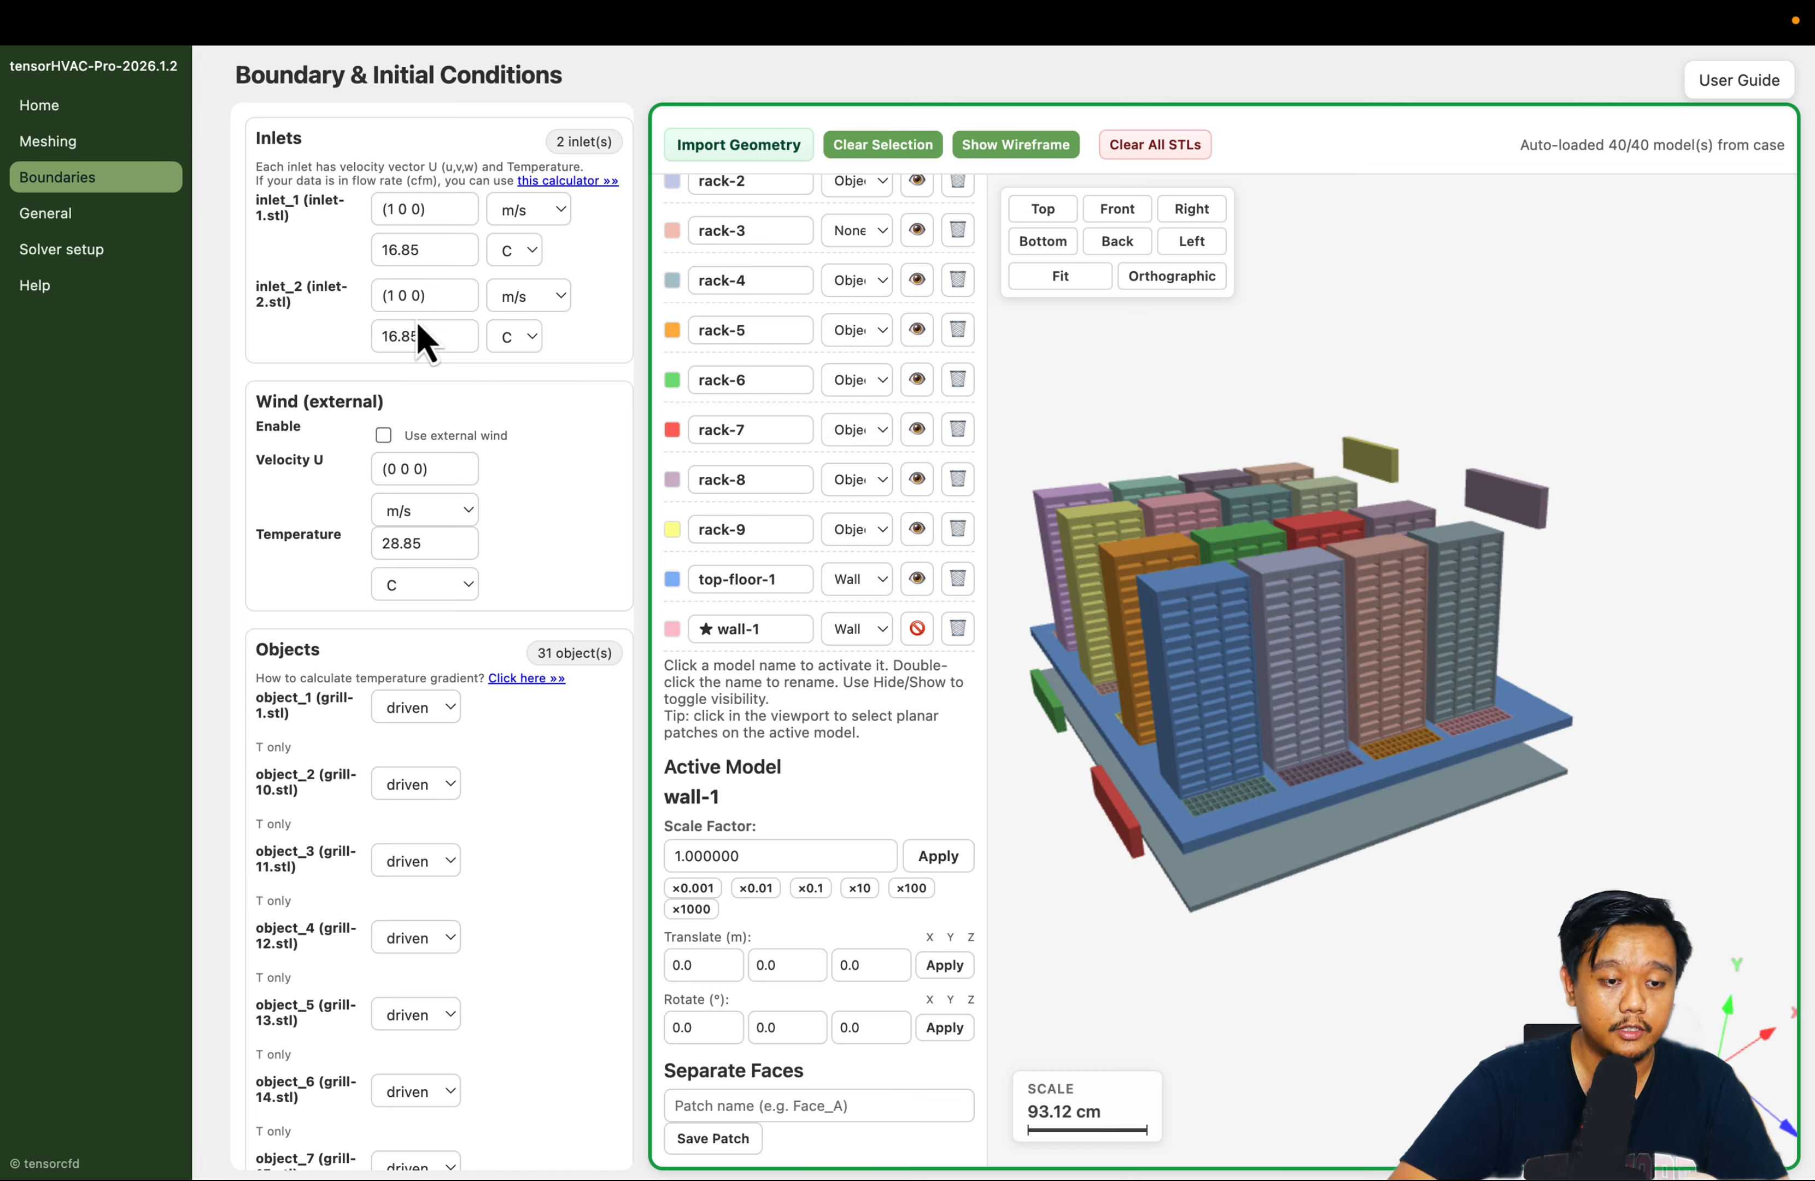
{"action": "double_click", "coordinate": [429, 249]}
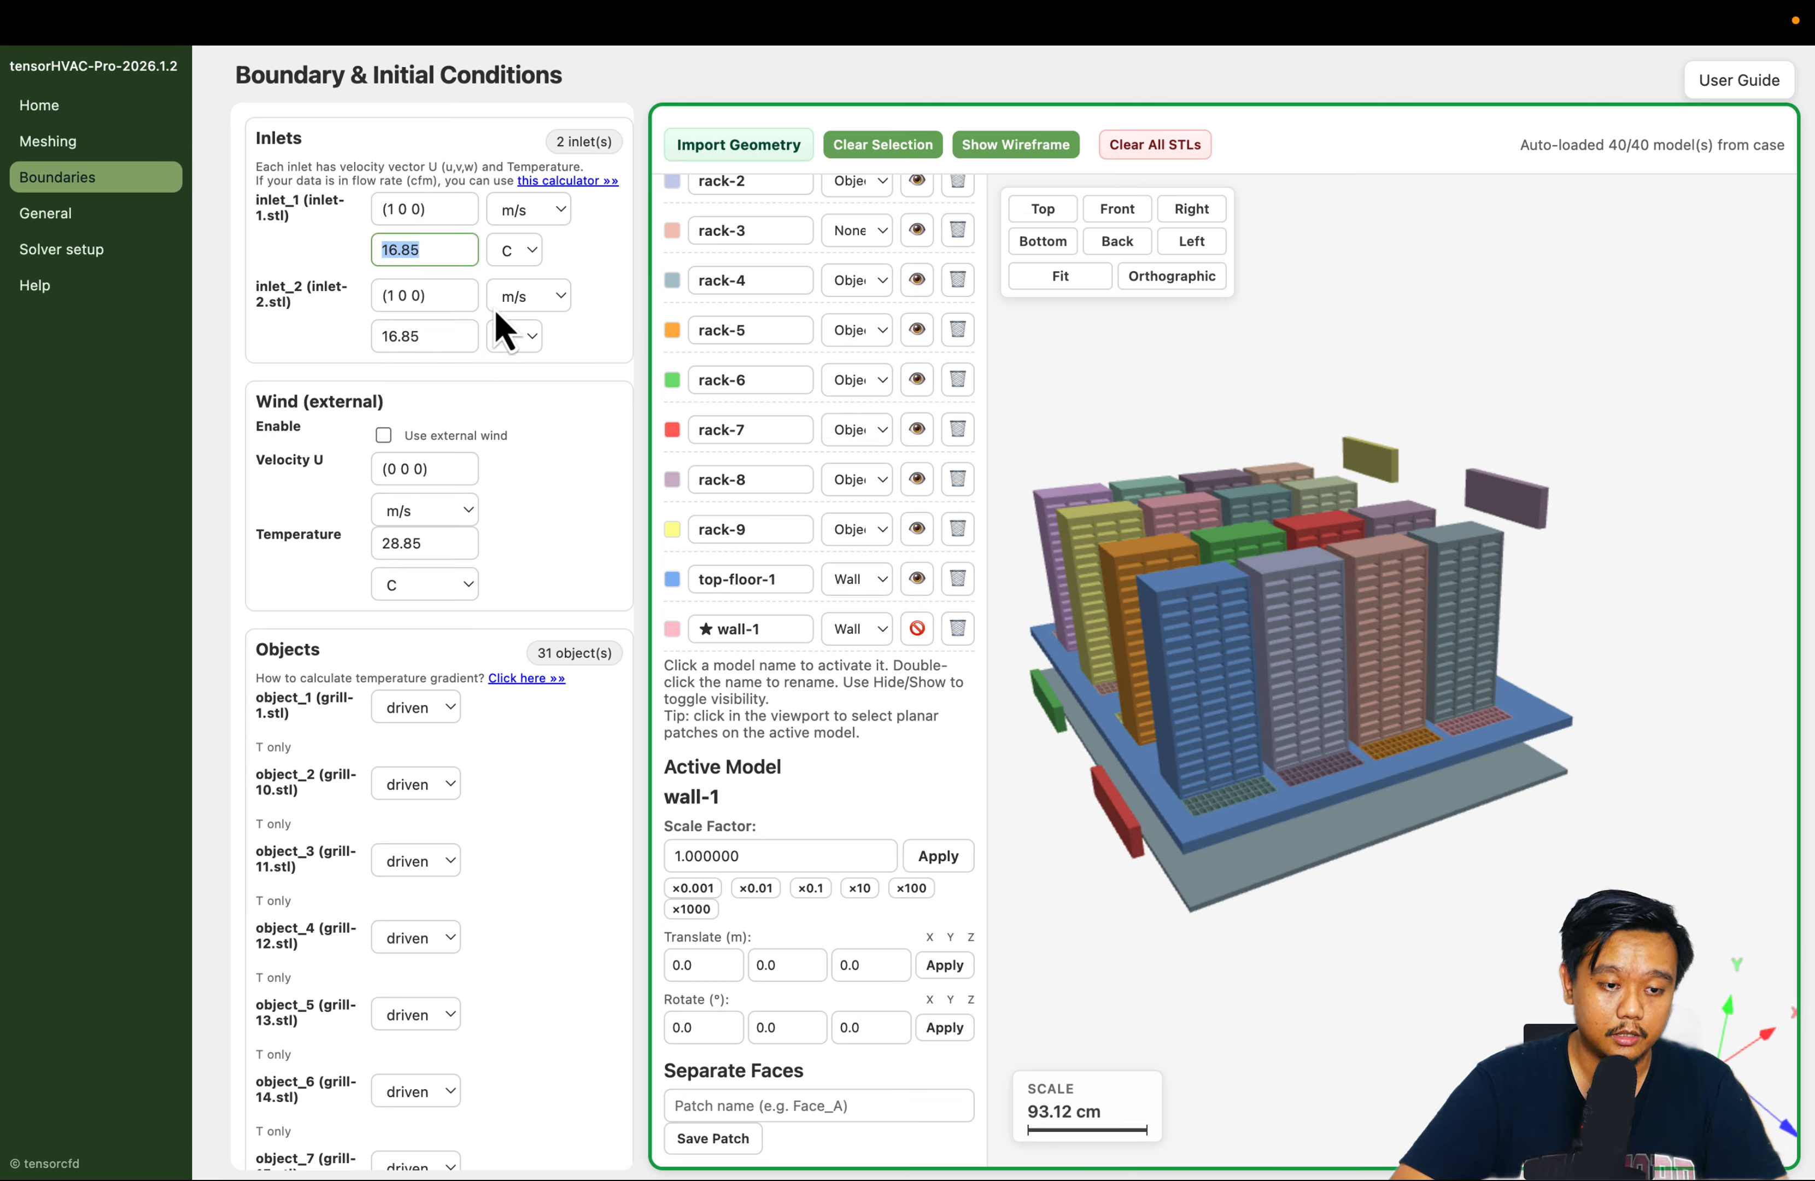
{"action": "left_click", "coordinate": [430, 249]}
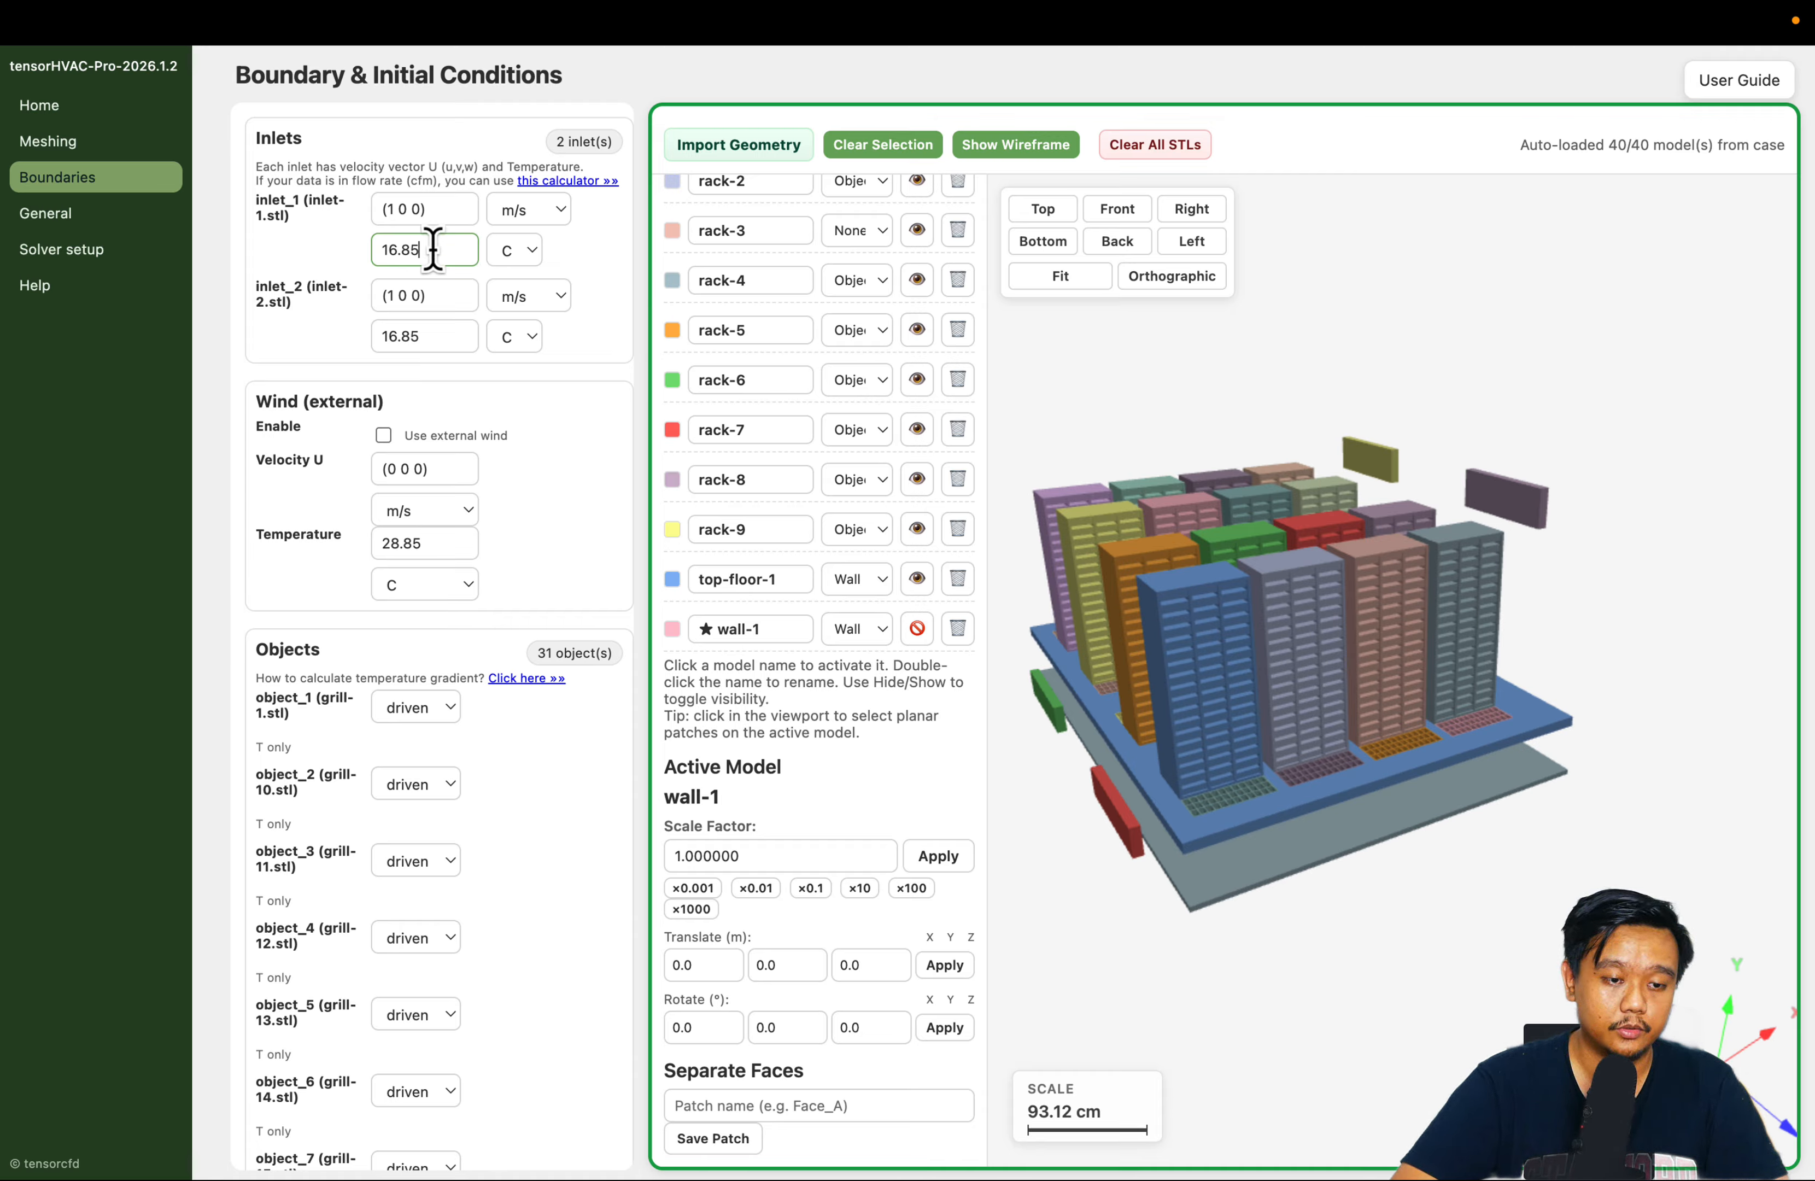
{"action": "left_click", "coordinate": [538, 446]}
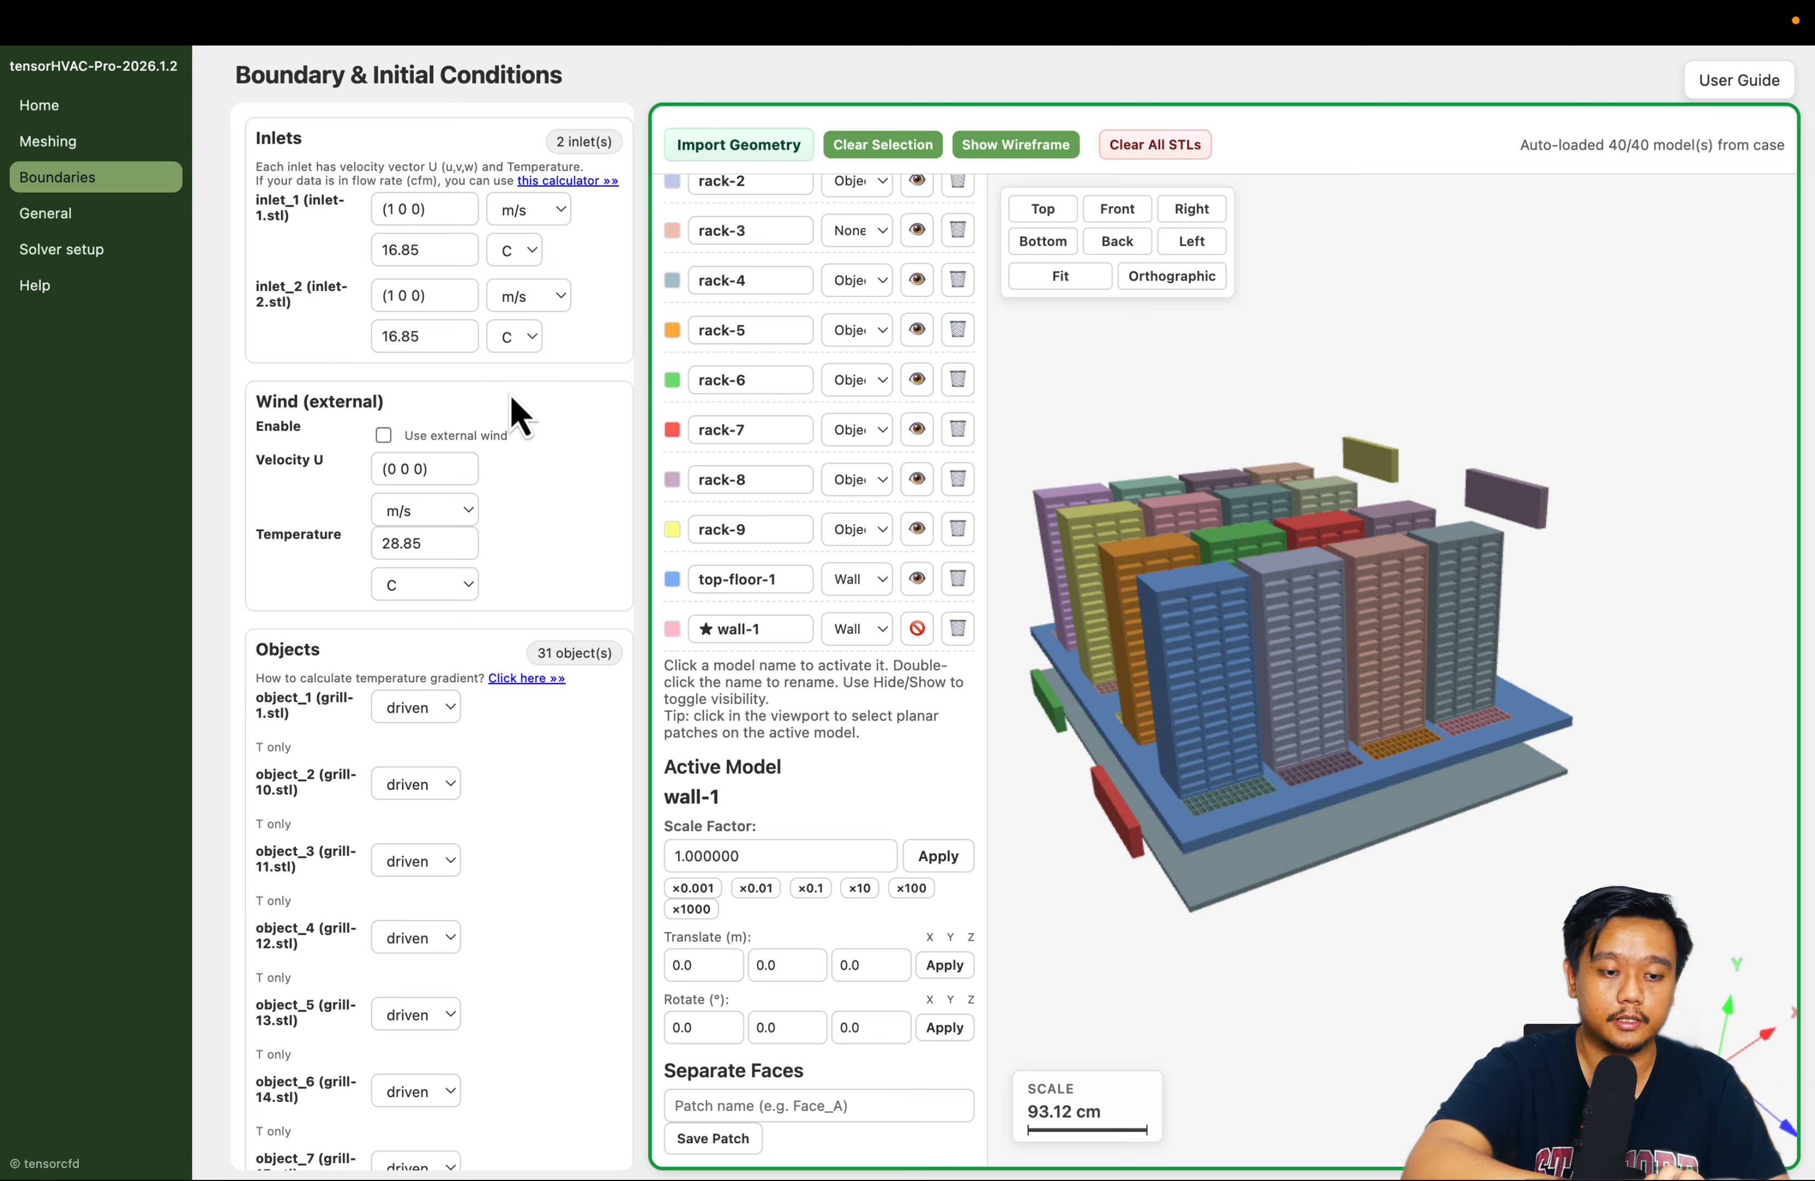
Examine the thermal condition options offered for object_1 (grill-1) in the objects' boundary settings
{"action": "scroll", "coordinate": [510, 395], "scroll_direction": "down", "scroll_amount": 3}
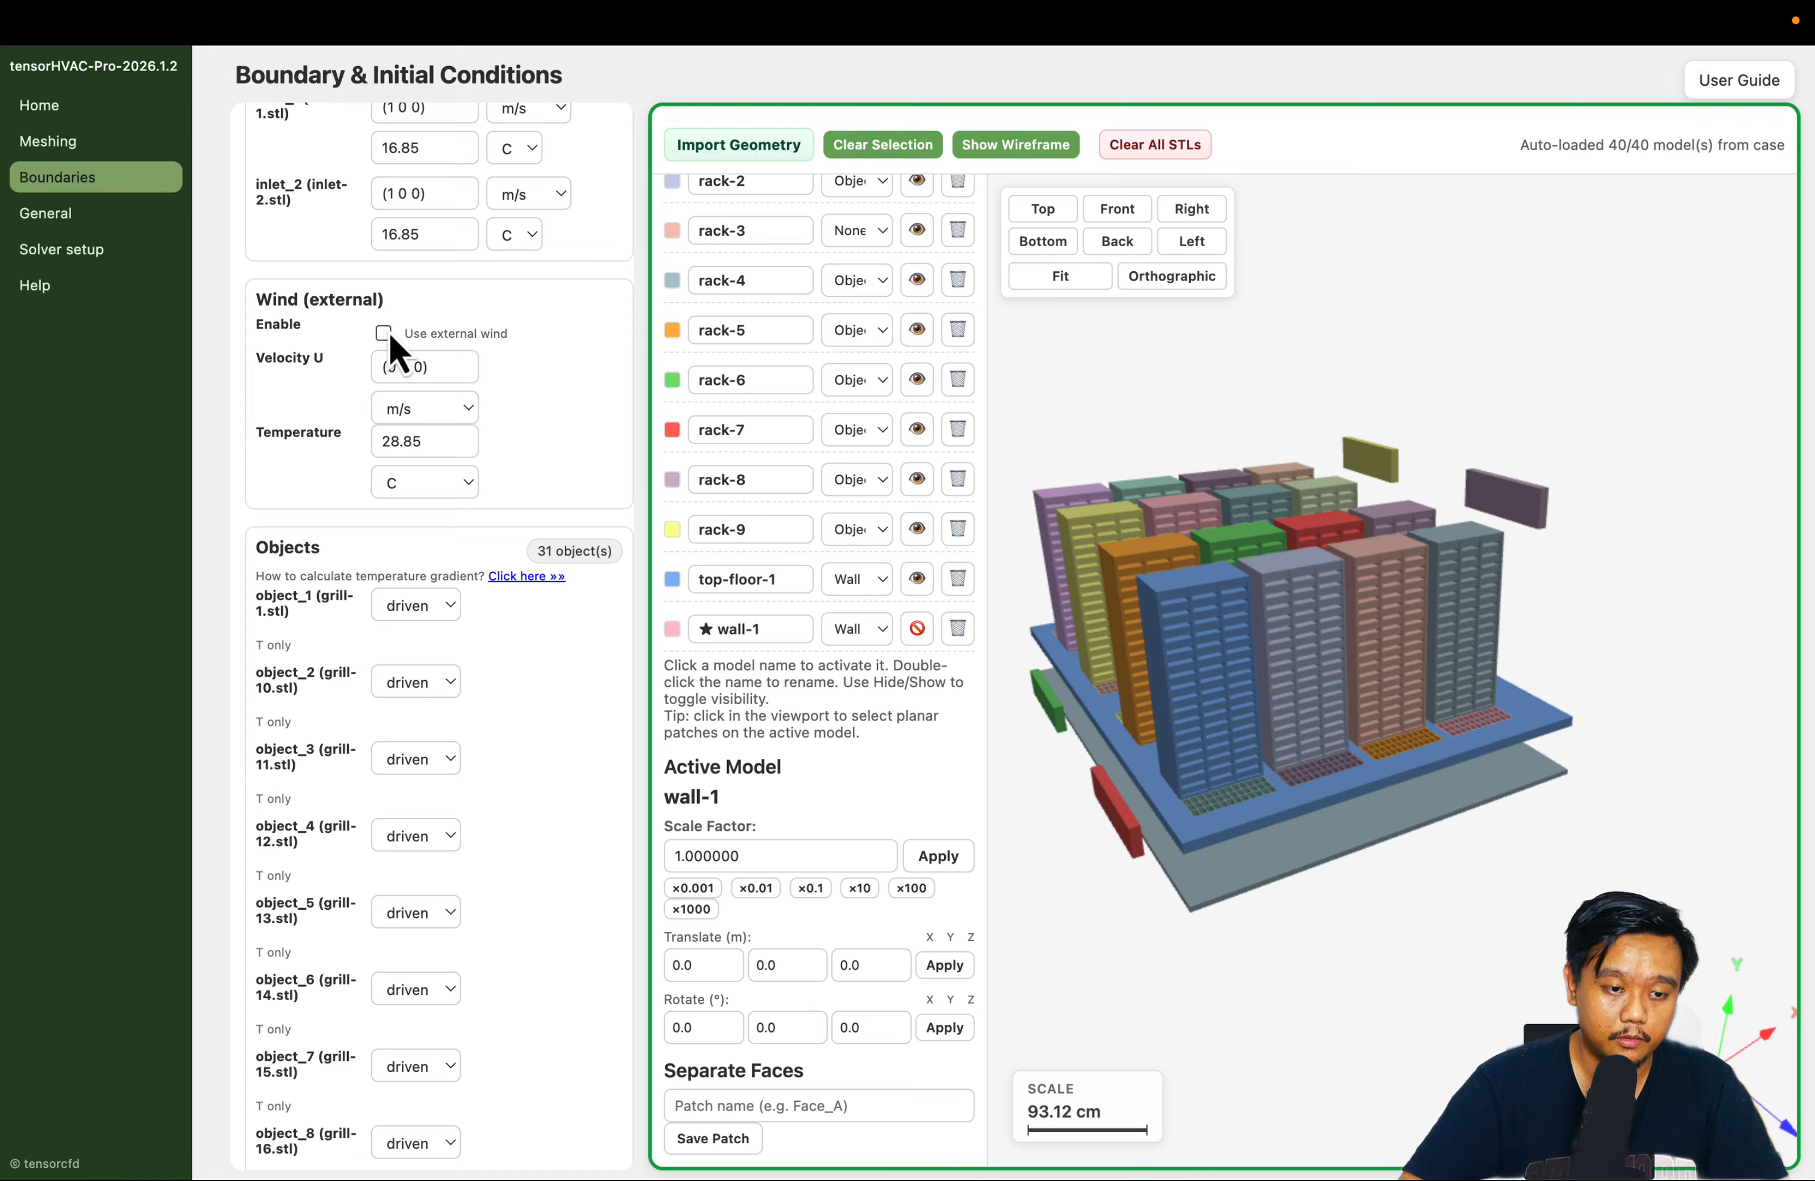
{"action": "scroll", "coordinate": [499, 412], "scroll_direction": "down", "scroll_amount": 3}
{"action": "scroll", "coordinate": [498, 409], "scroll_direction": "down", "scroll_amount": 7}
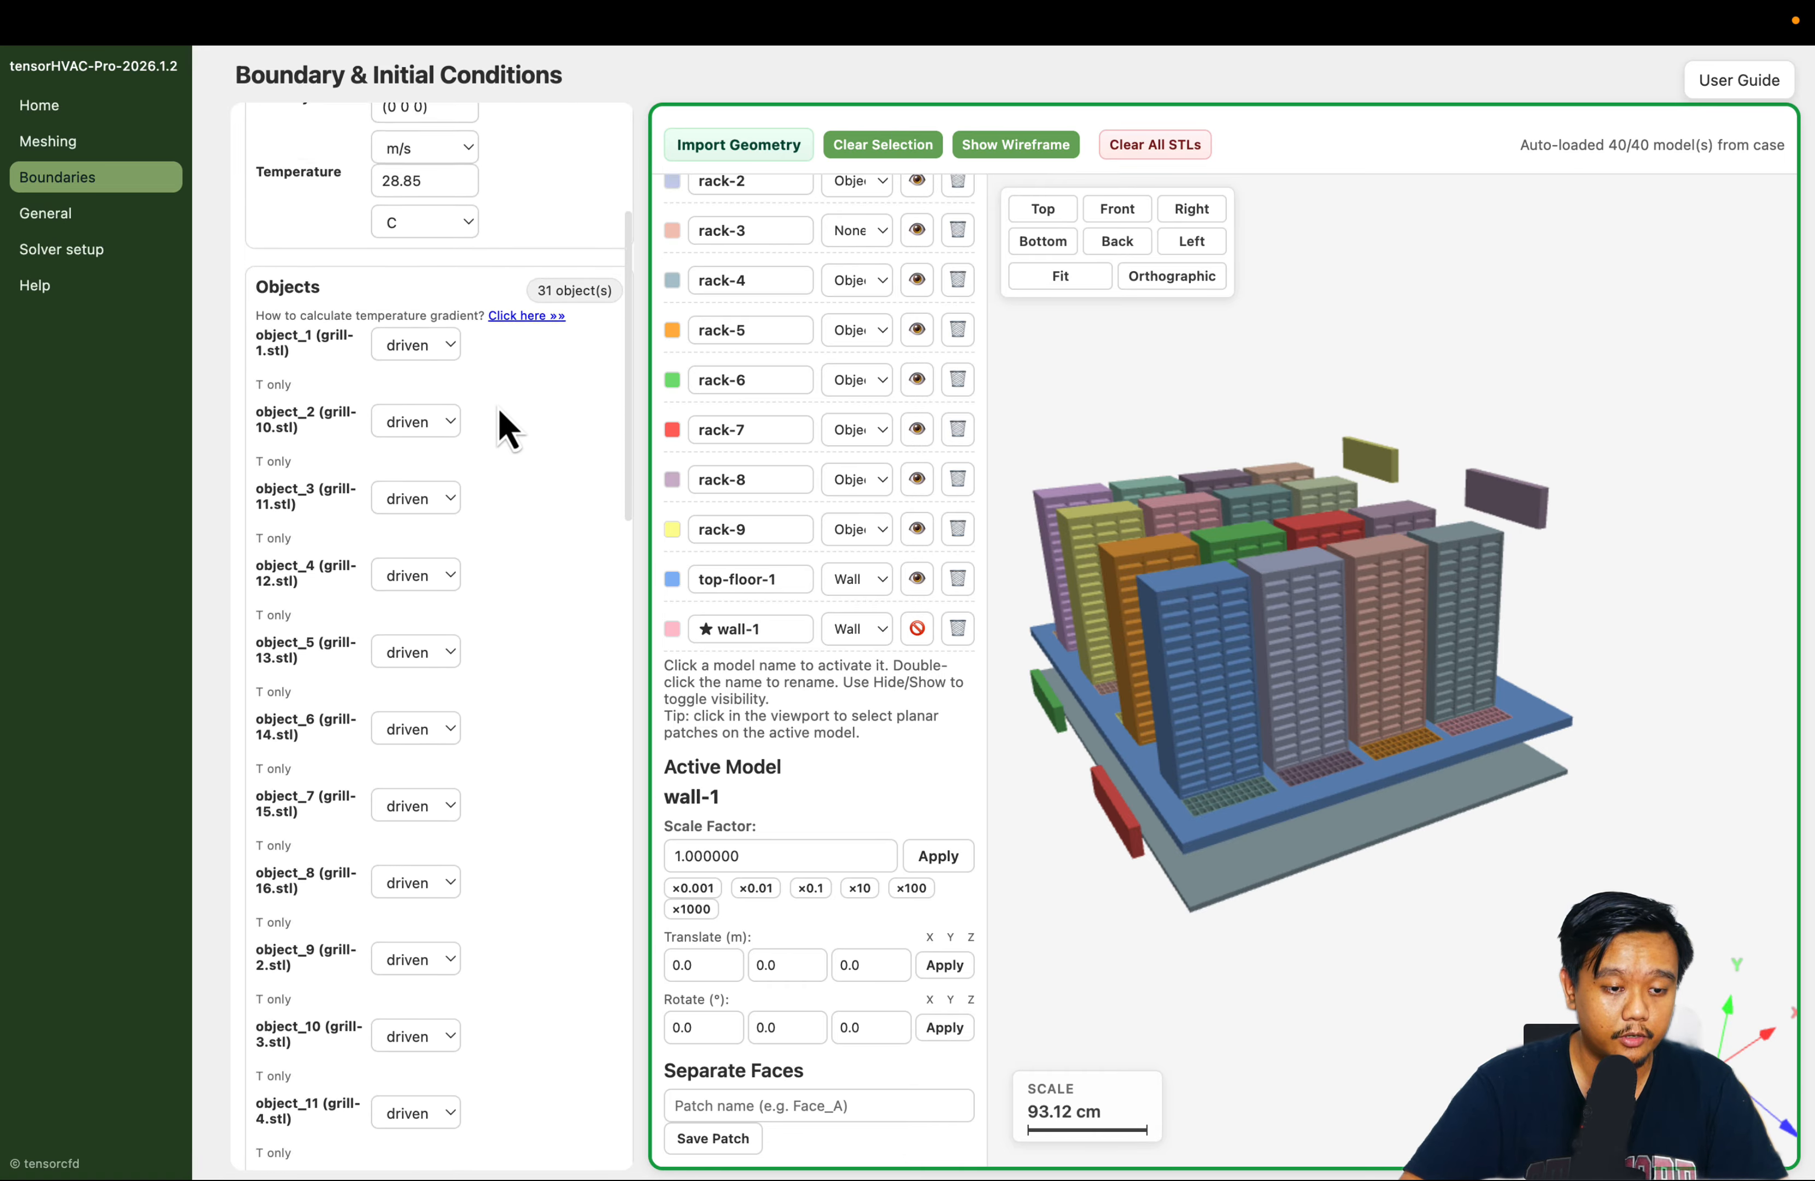
{"action": "left_click", "coordinate": [446, 295]}
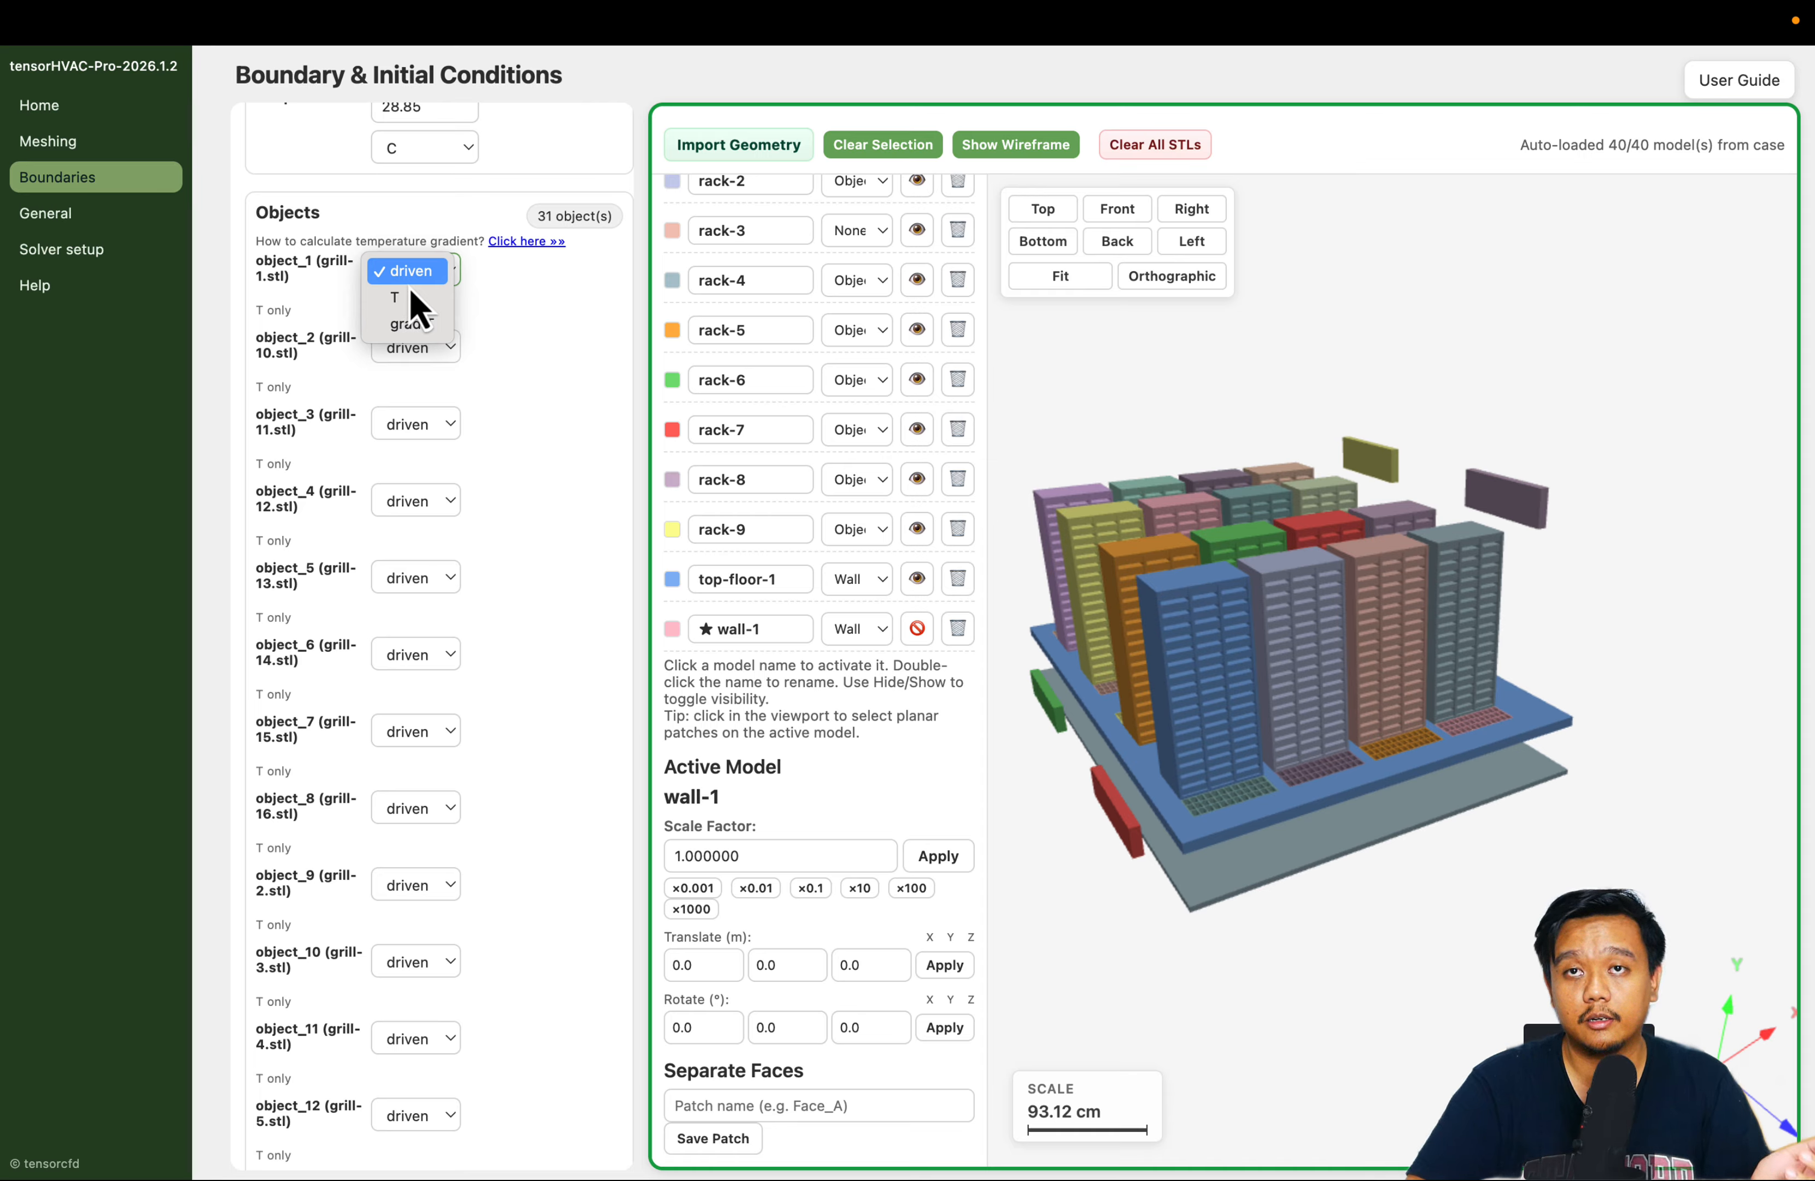
{"action": "left_click", "coordinate": [522, 337]}
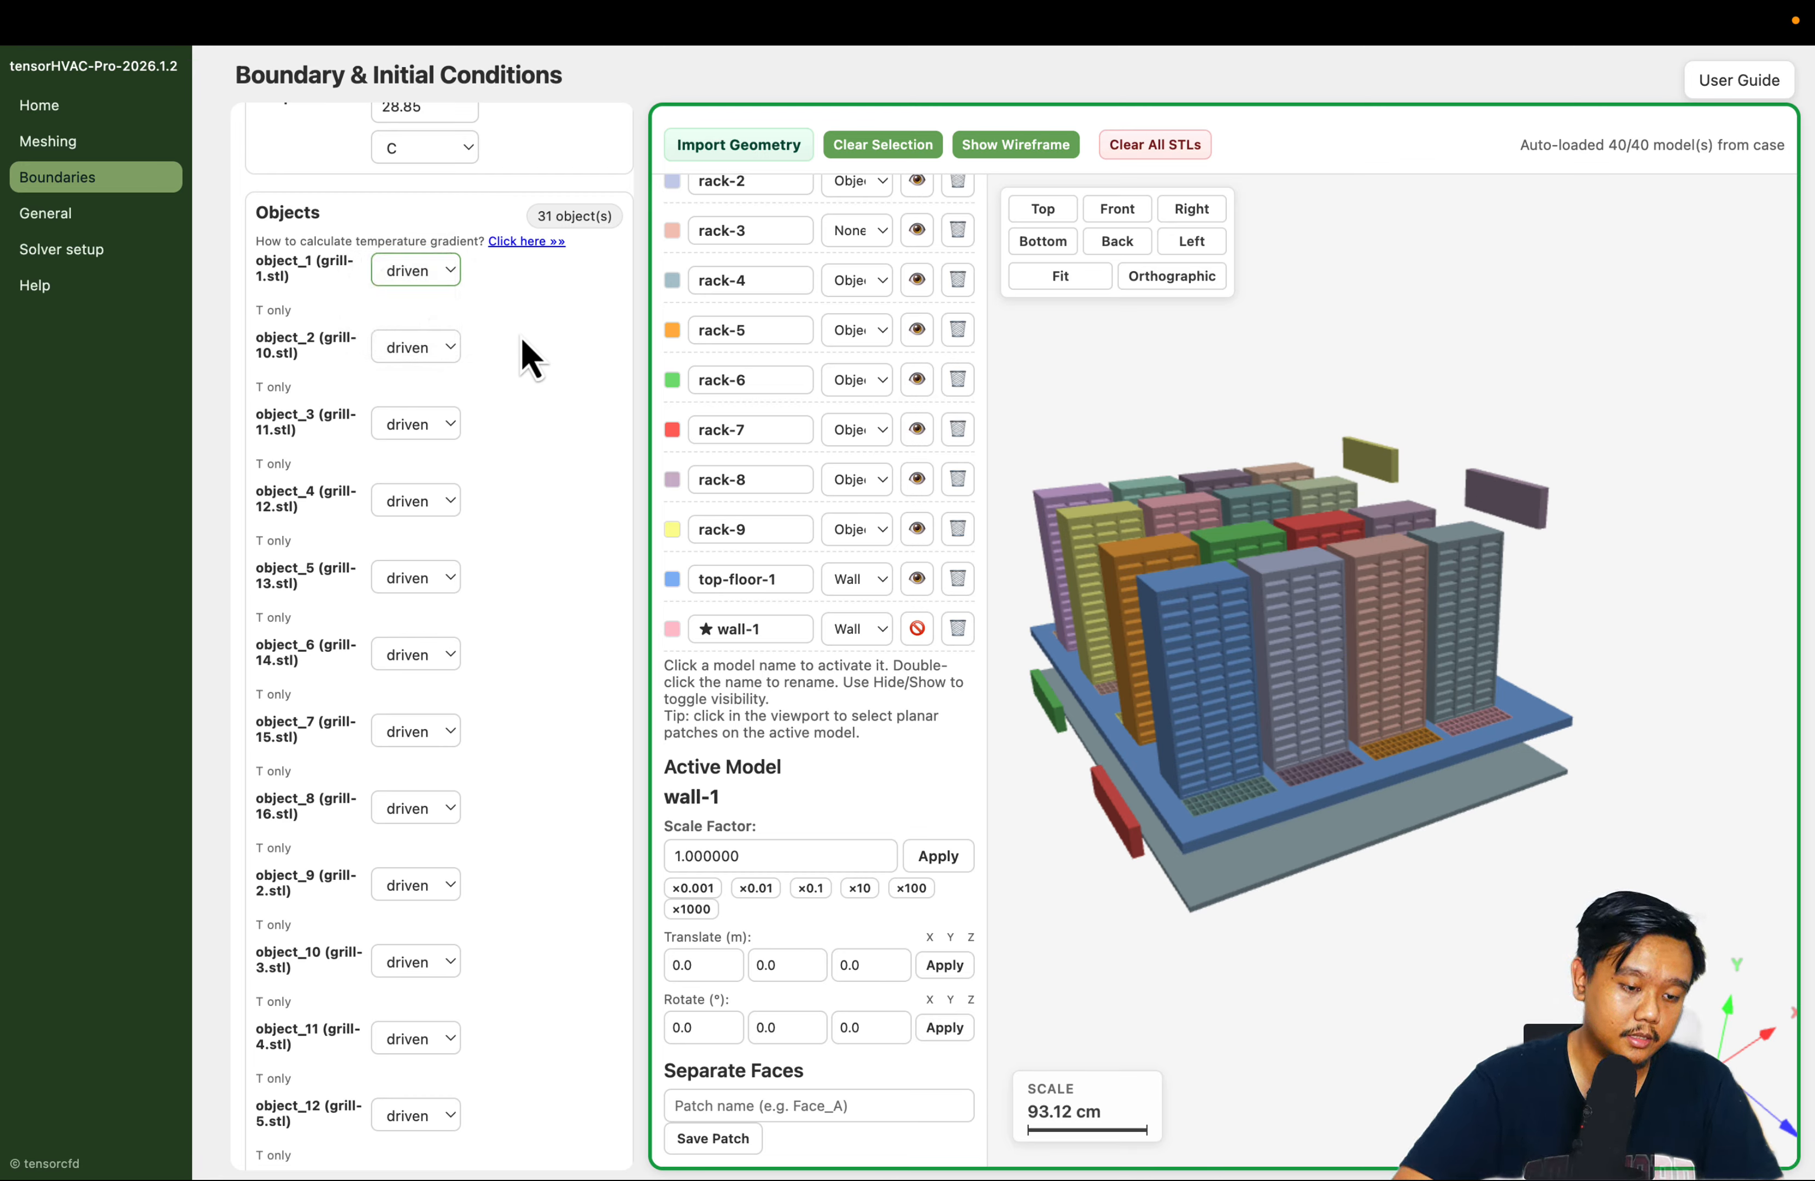
{"action": "left_click", "coordinate": [429, 278]}
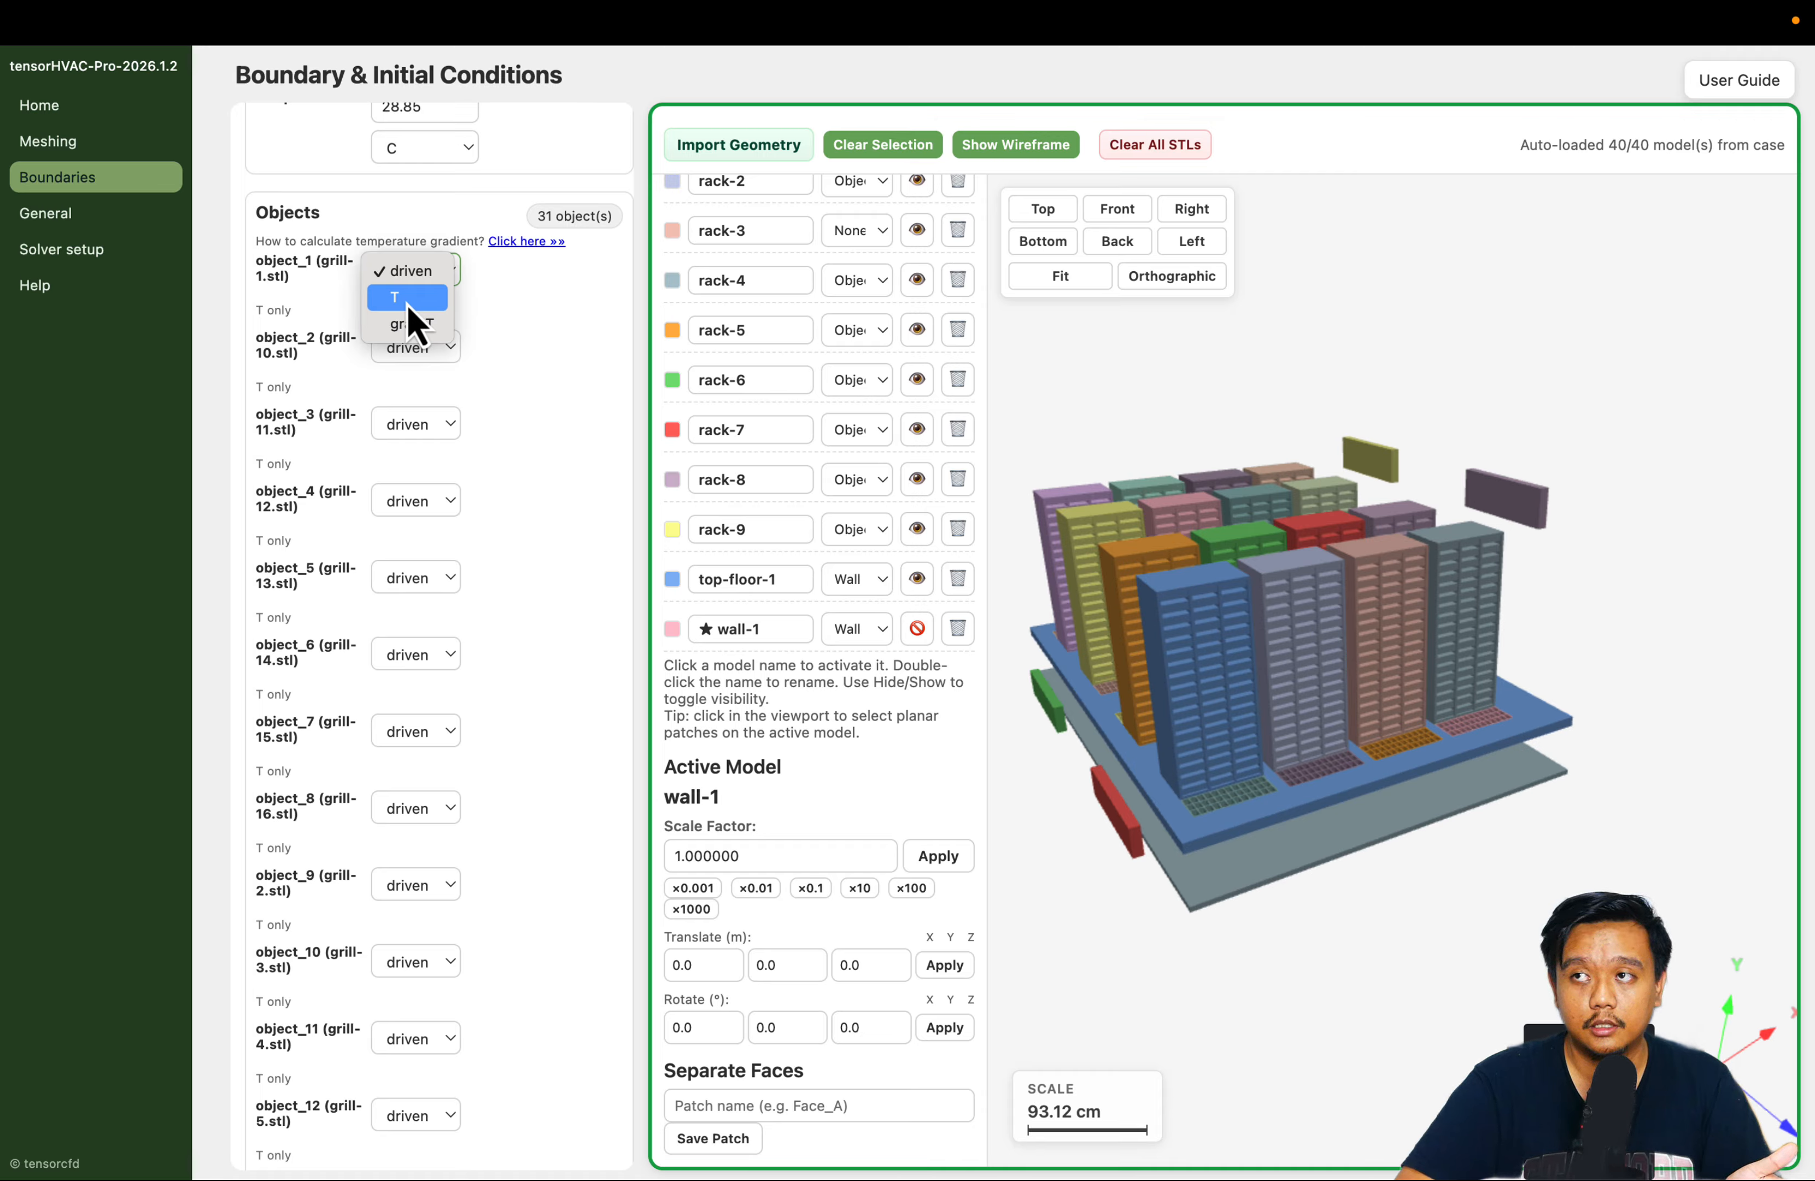
{"action": "left_click", "coordinate": [551, 349]}
Set the thermal condition of object_17 (rack-1) to grad T and activate its dT/dn value for entry
{"action": "scroll", "coordinate": [556, 350], "scroll_direction": "down", "scroll_amount": 10}
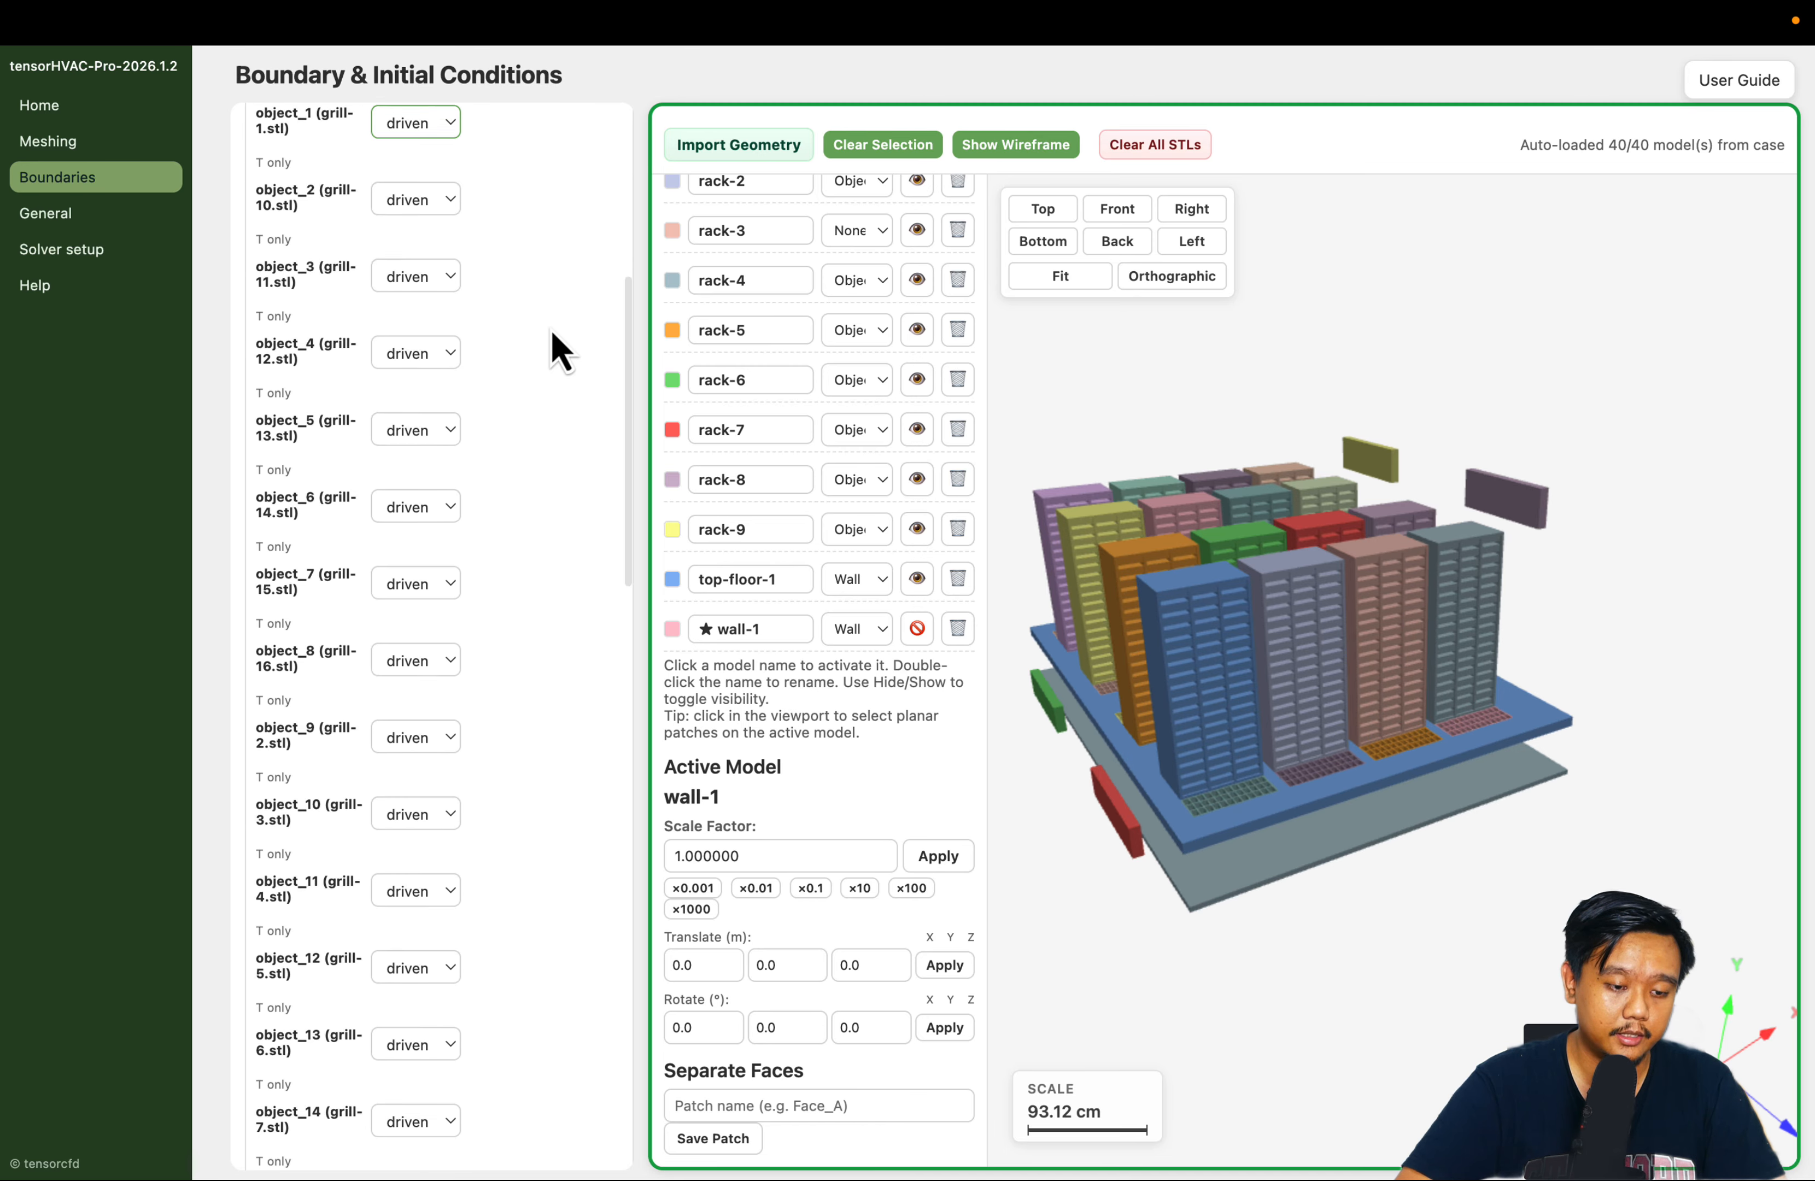
{"action": "scroll", "coordinate": [551, 331], "scroll_direction": "down", "scroll_amount": 2}
{"action": "scroll", "coordinate": [551, 331], "scroll_direction": "up", "scroll_amount": 3}
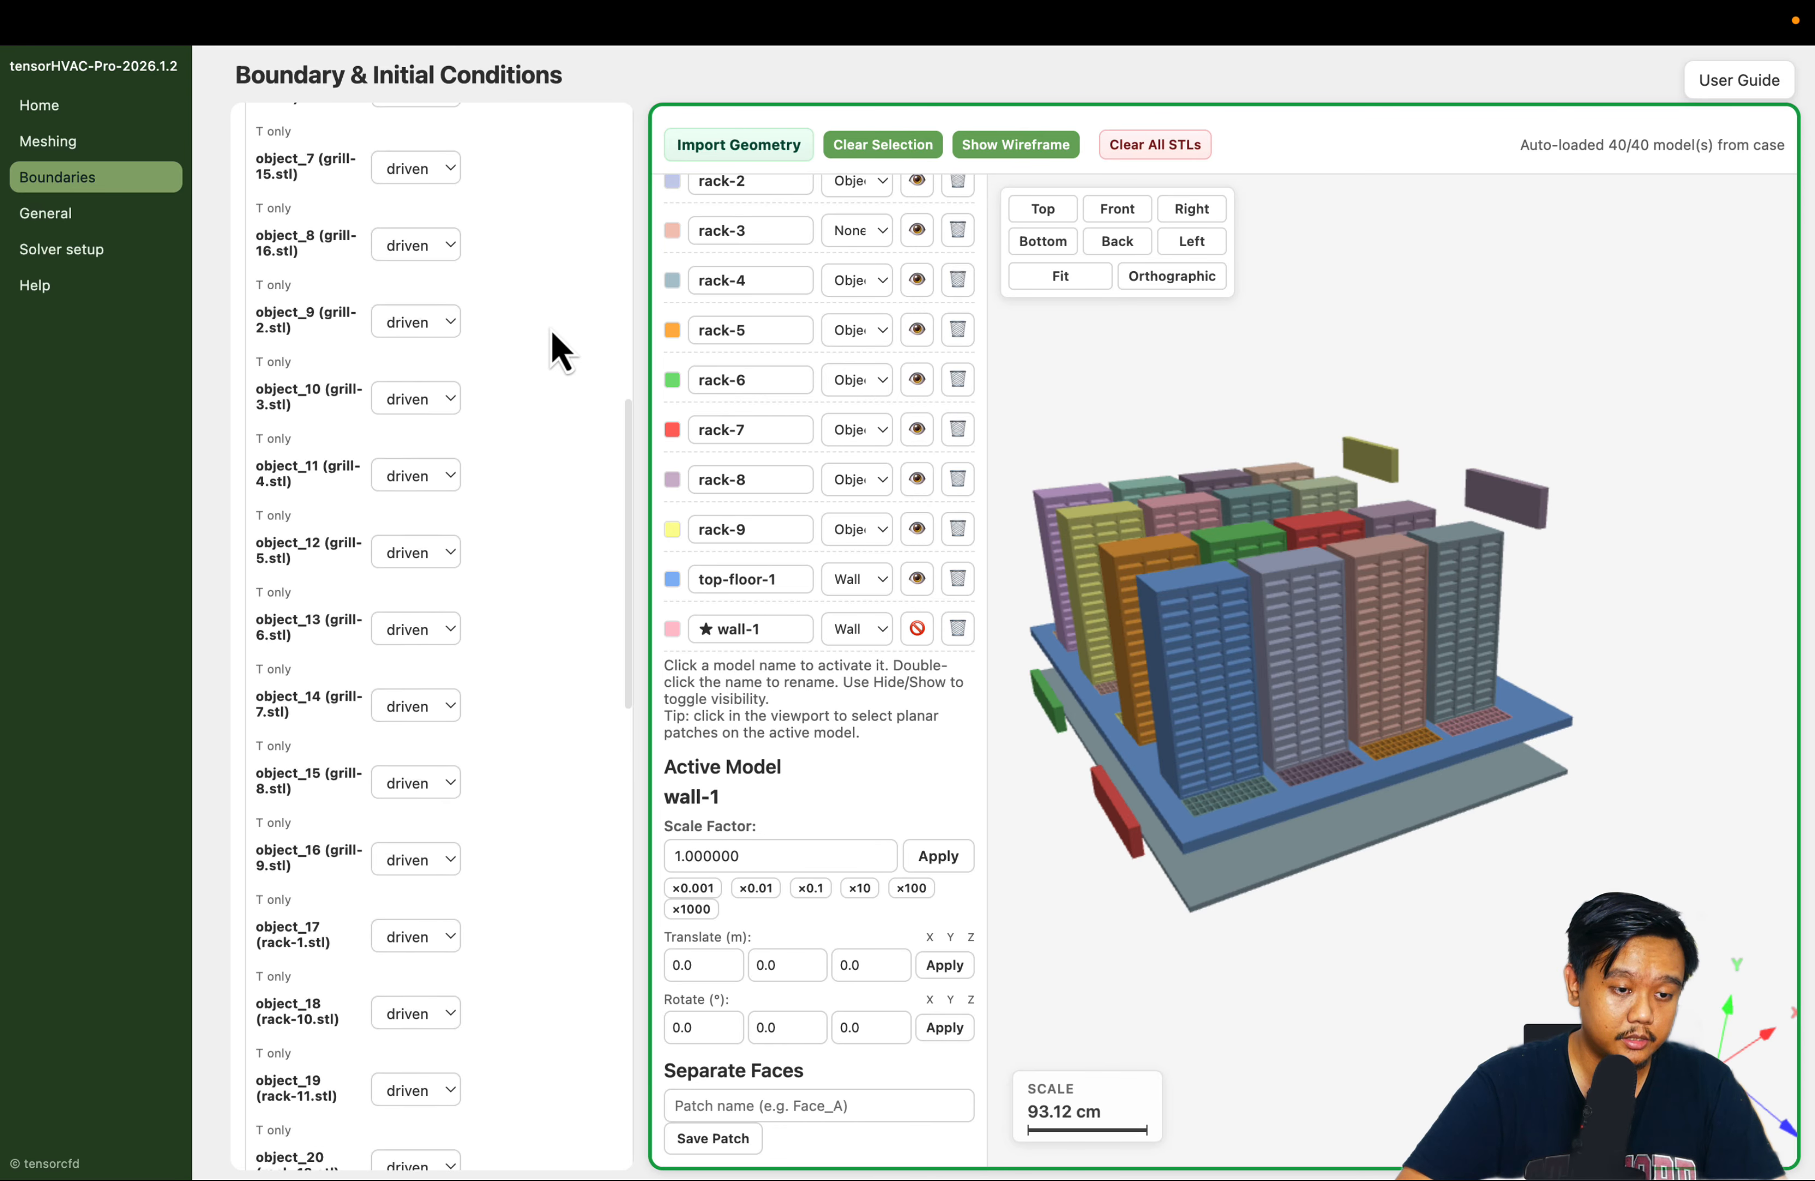
{"action": "scroll", "coordinate": [446, 231], "scroll_direction": "down", "scroll_amount": 6}
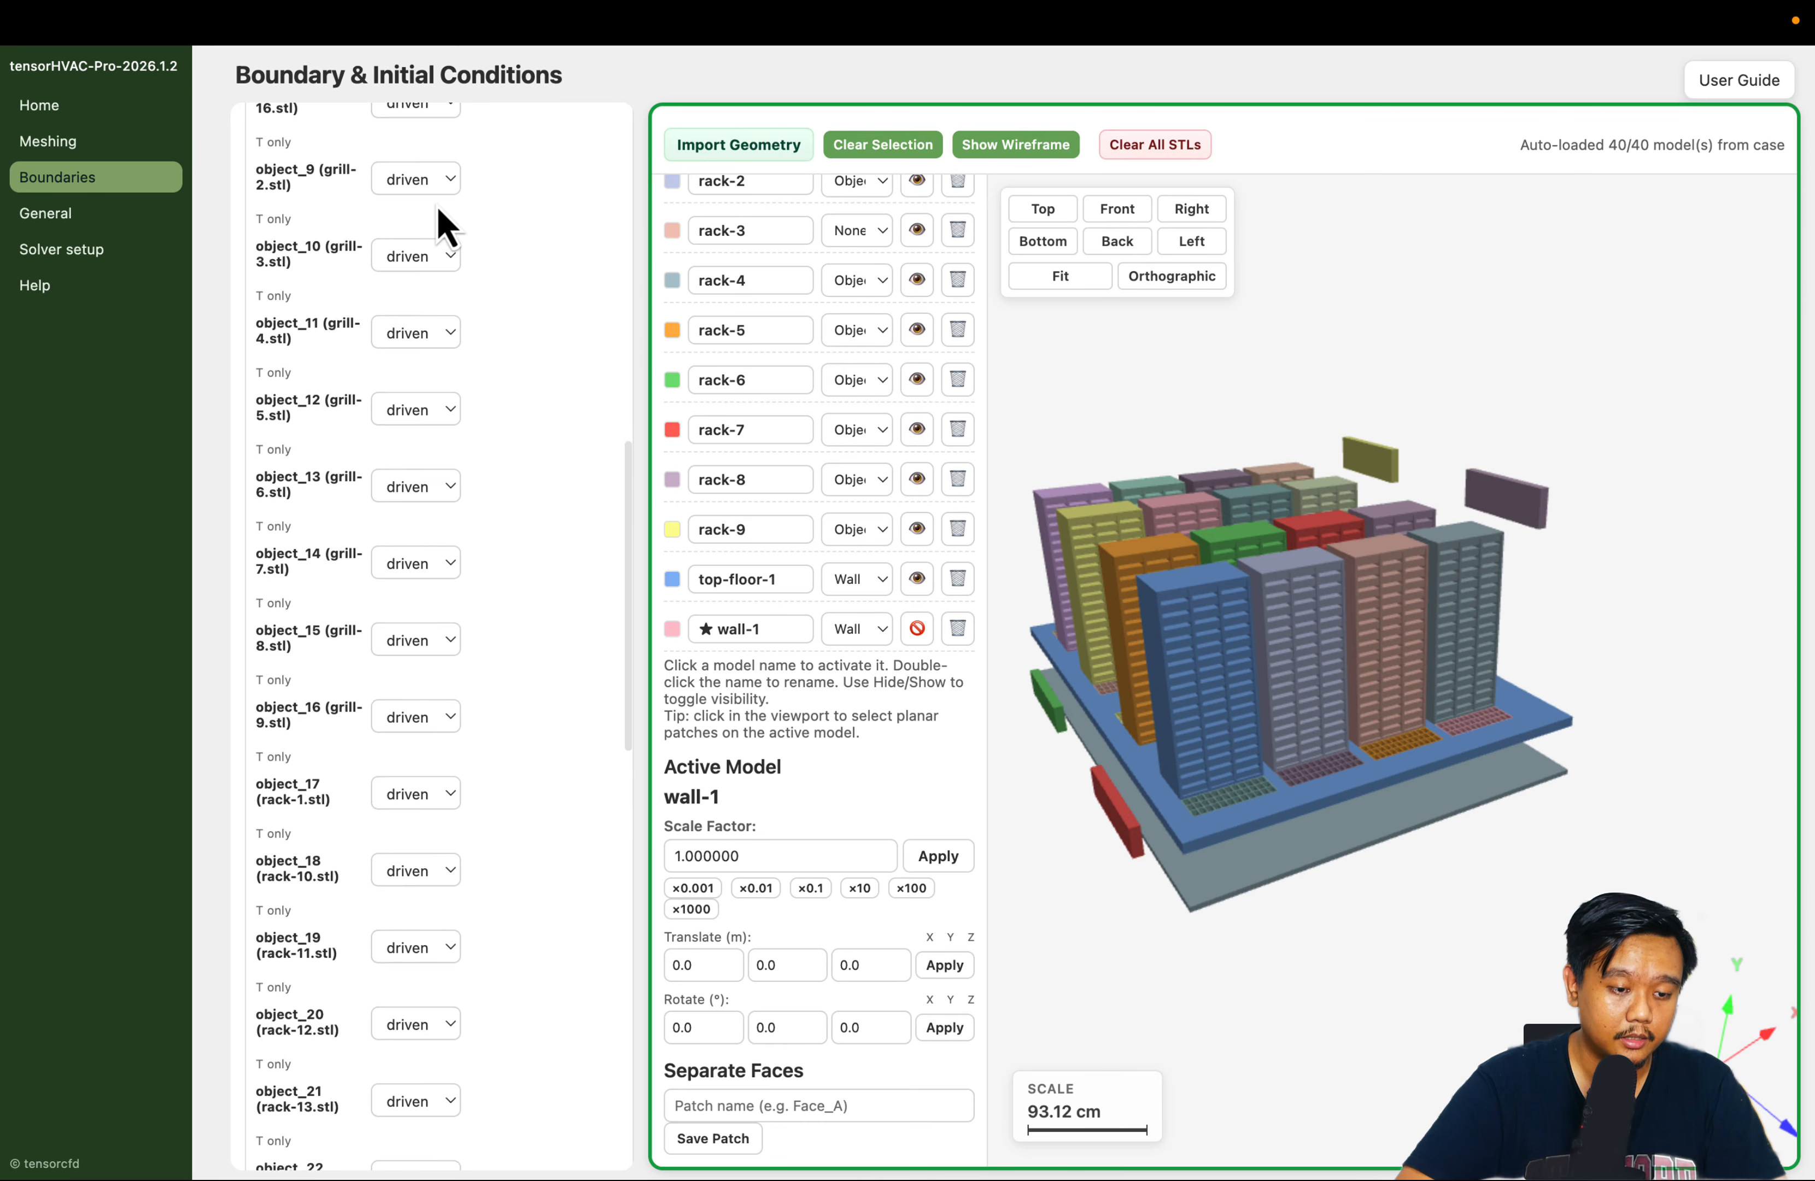
{"action": "scroll", "coordinate": [434, 536], "scroll_direction": "down", "scroll_amount": 3}
{"action": "left_click", "coordinate": [425, 441]}
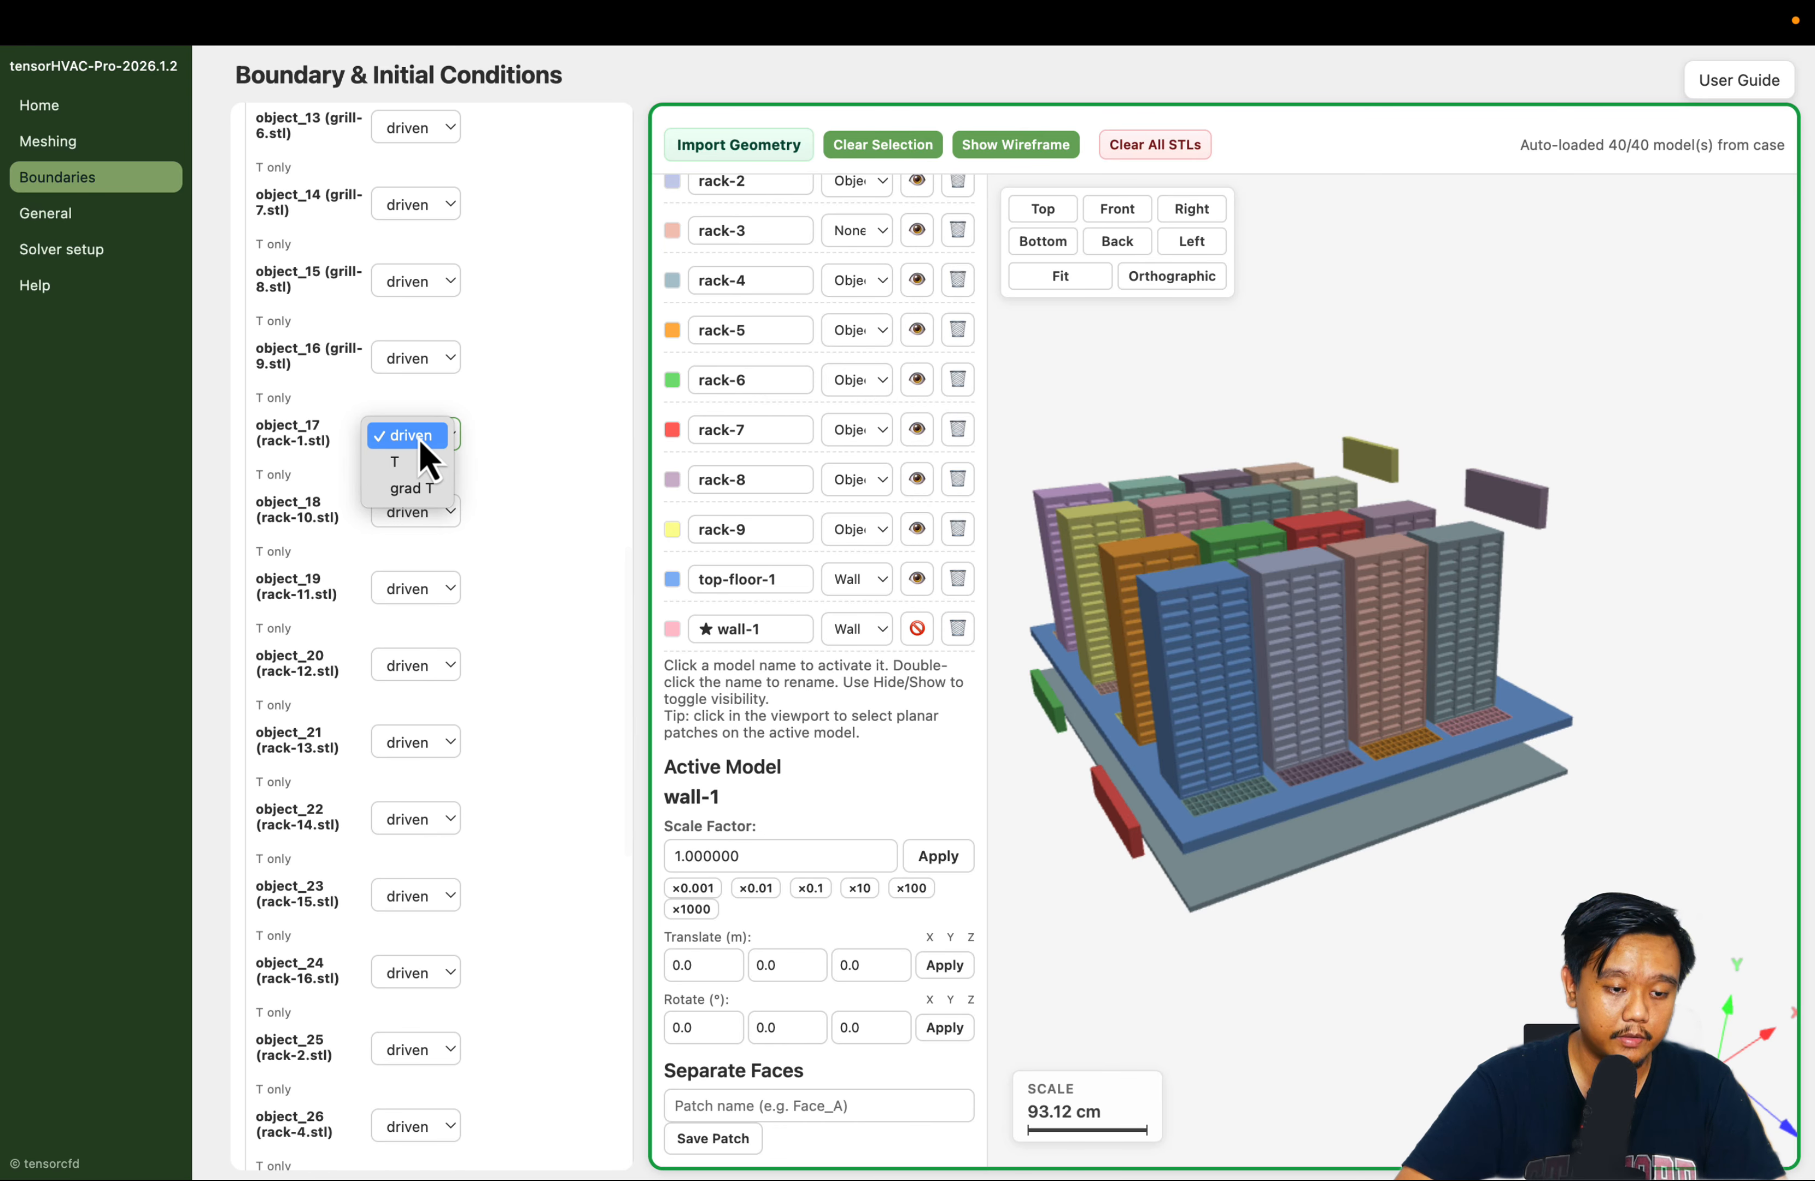
{"action": "left_click", "coordinate": [417, 488]}
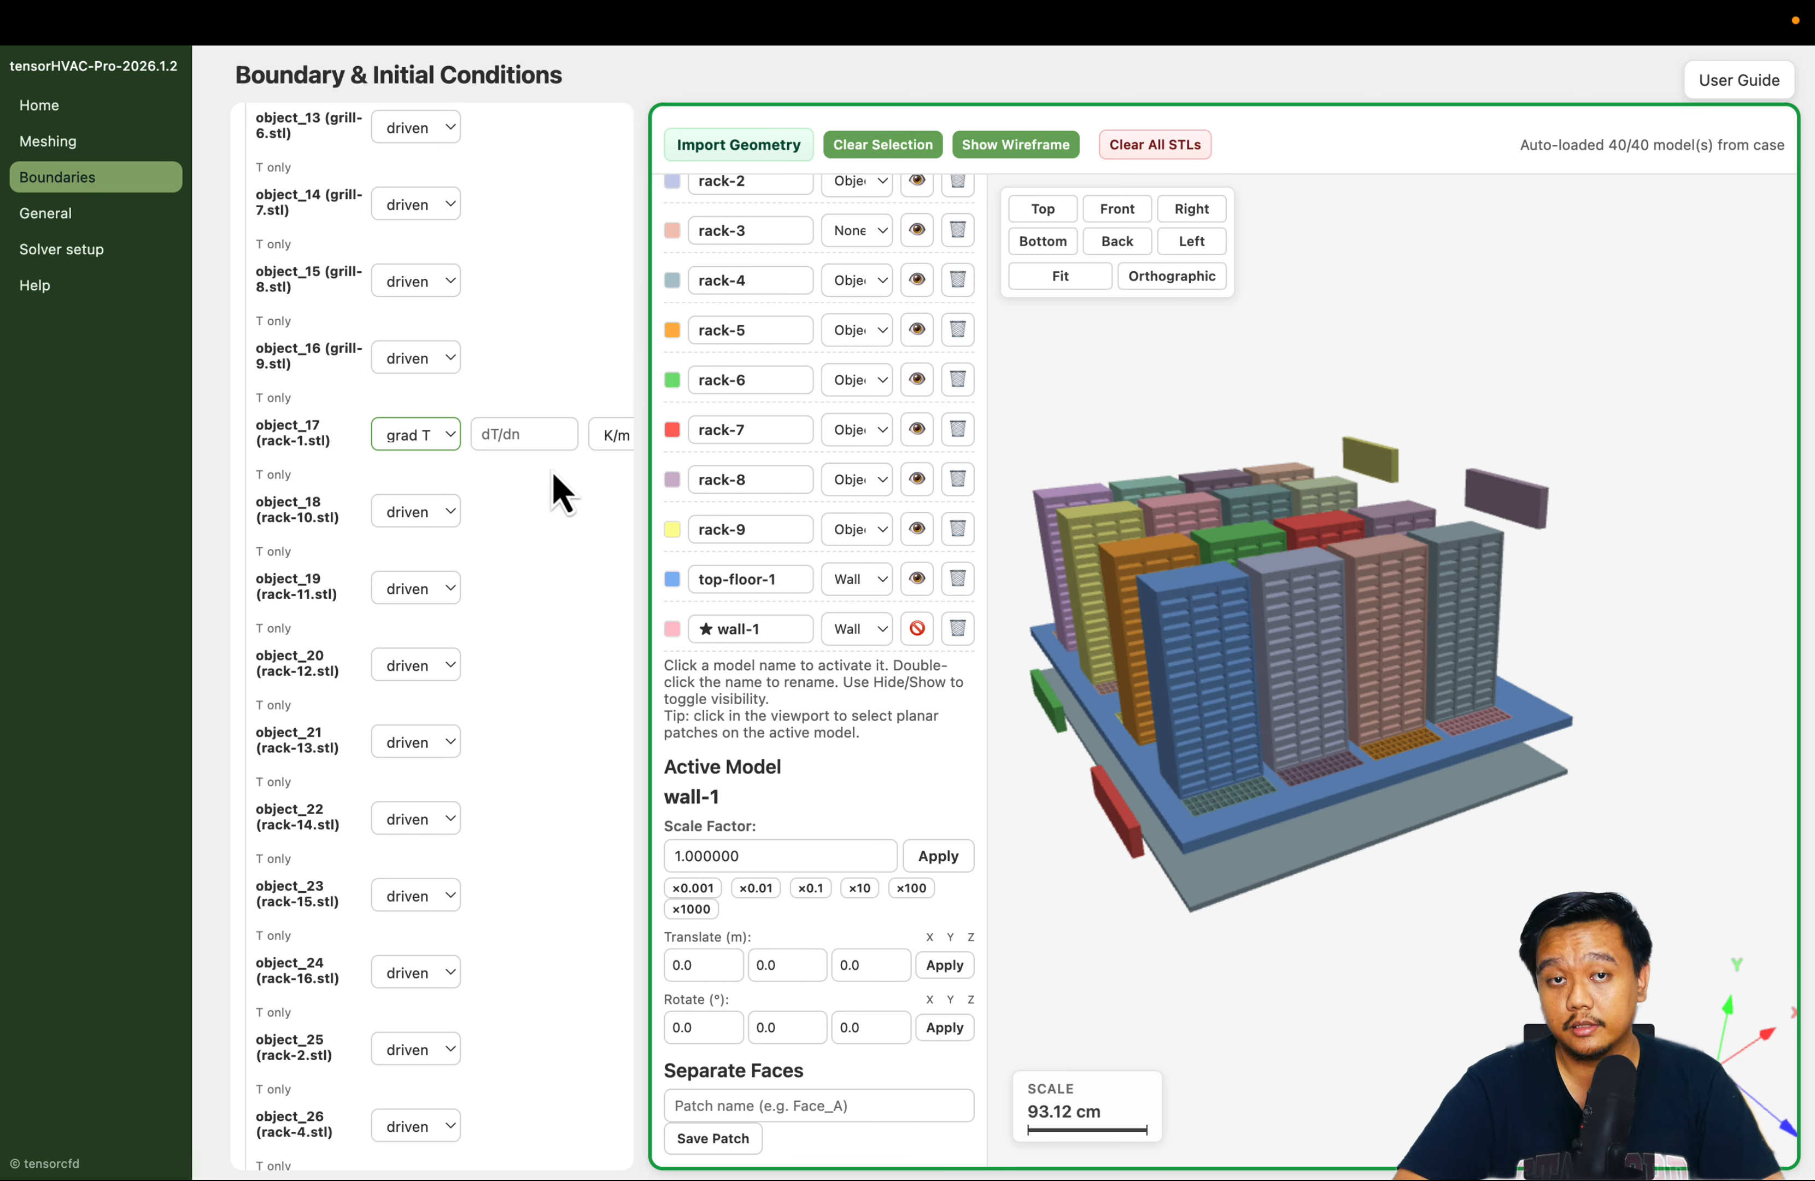
{"action": "left_click", "coordinate": [492, 429]}
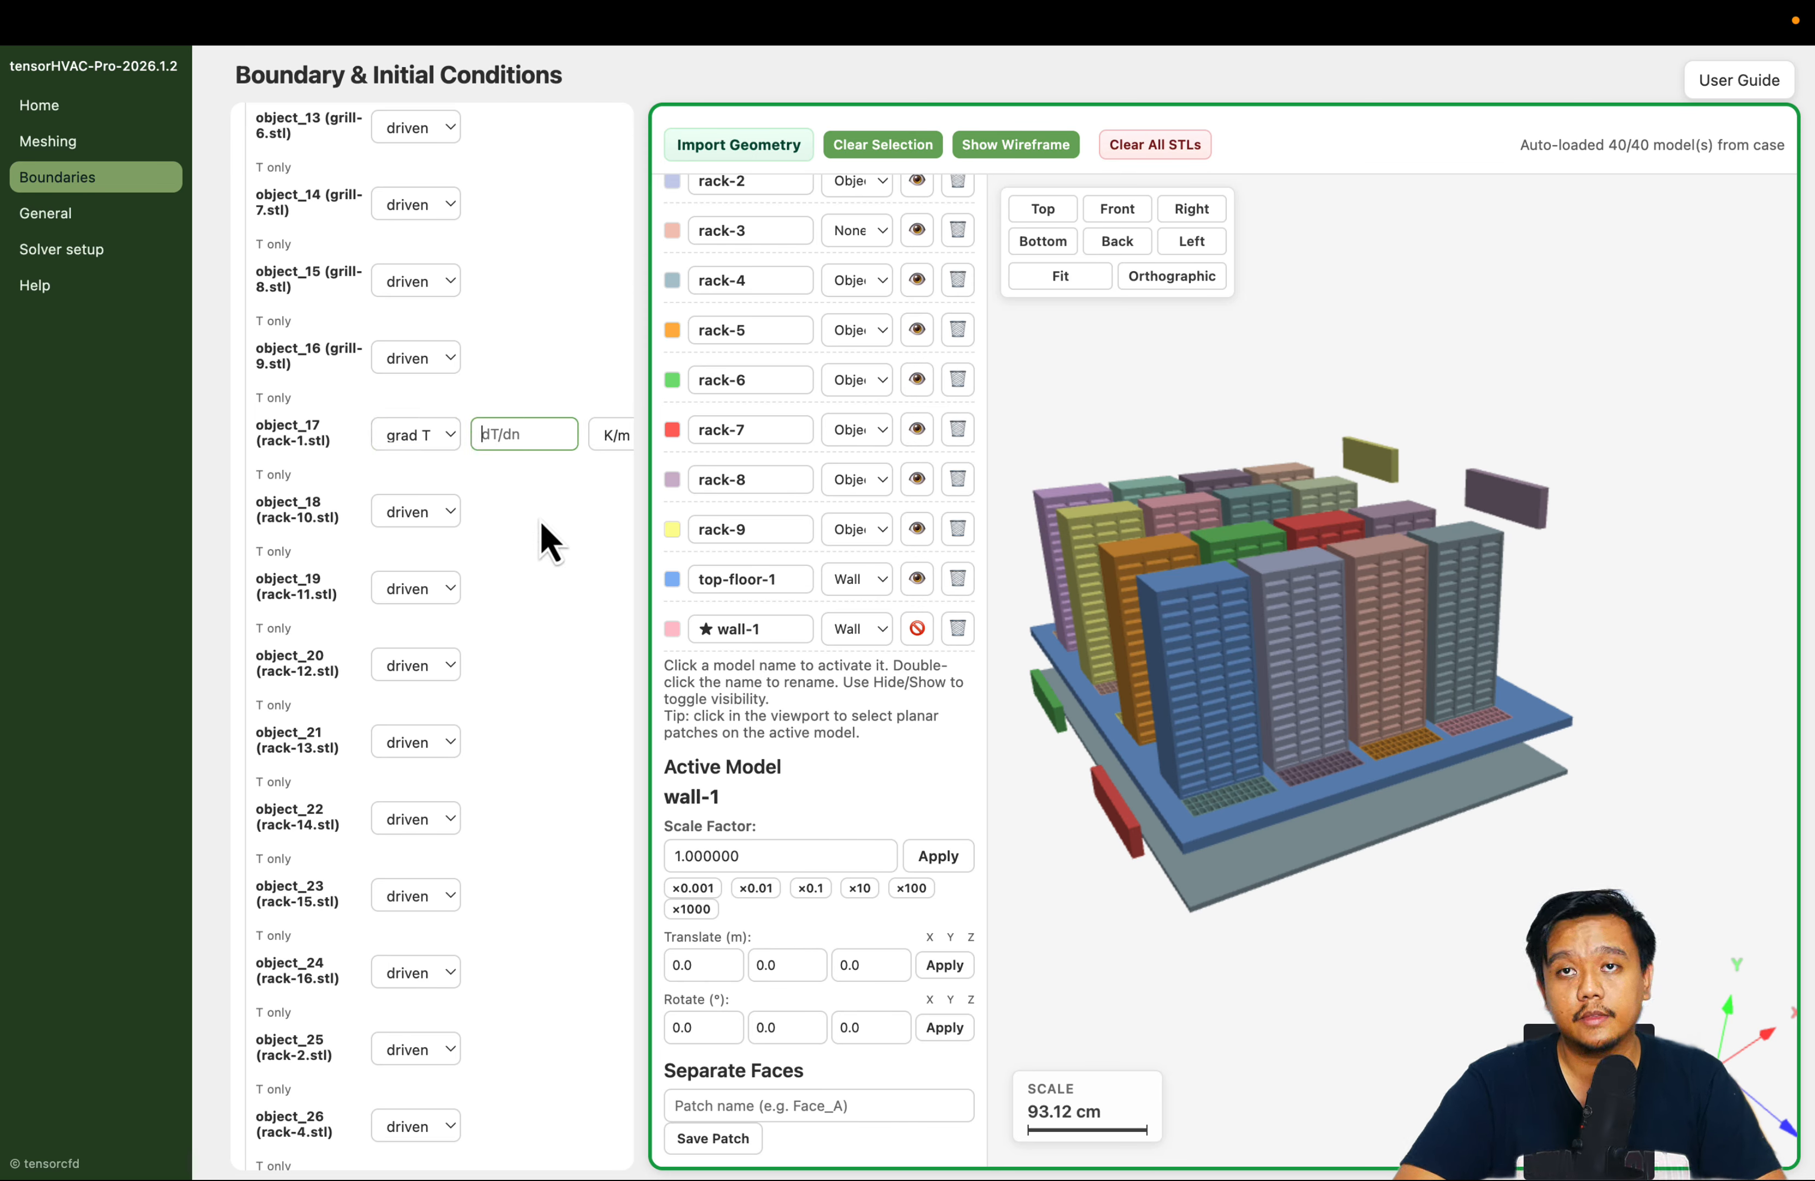
Open the linked guide on calculating the temperature gradient from the Objects section
{"action": "scroll", "coordinate": [540, 521], "scroll_direction": "up", "scroll_amount": 5}
{"action": "scroll", "coordinate": [540, 520], "scroll_direction": "up", "scroll_amount": 6}
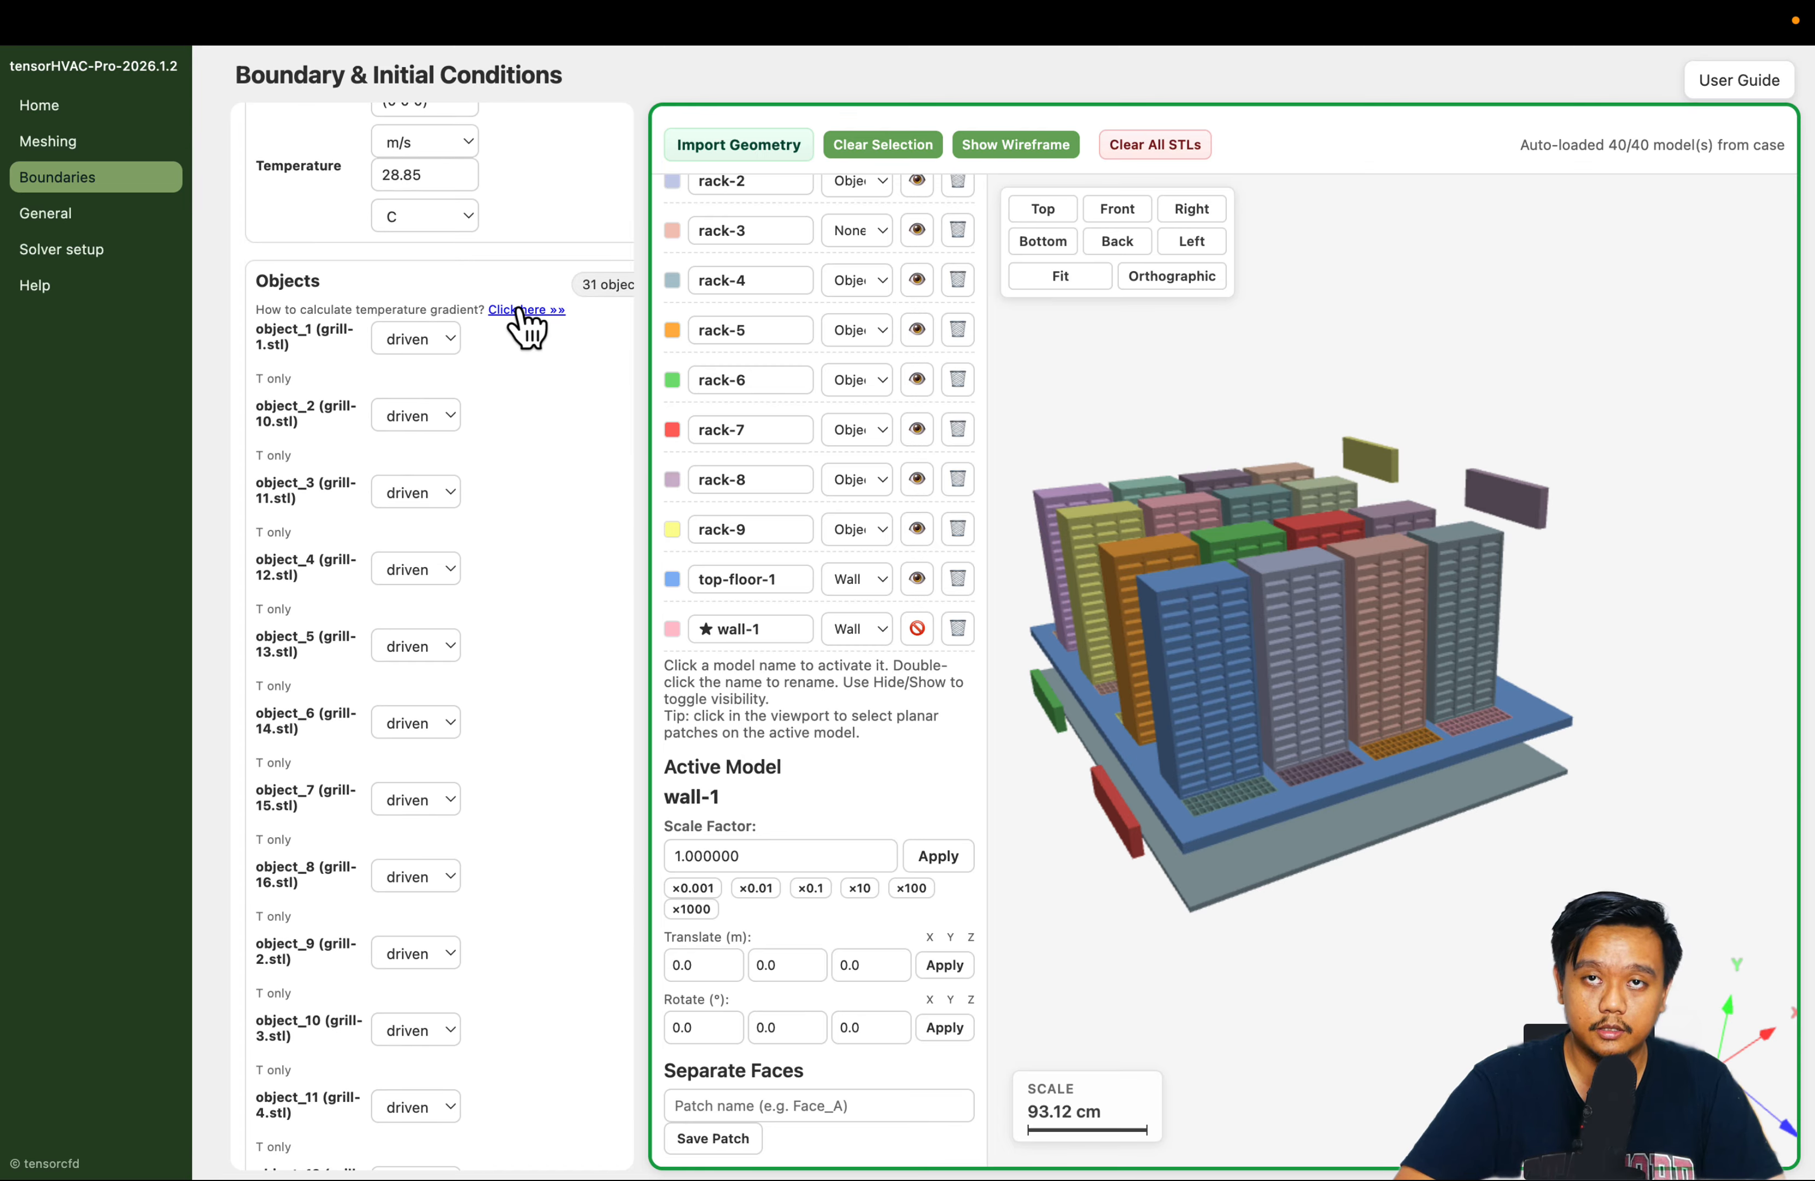
{"action": "scroll", "coordinate": [559, 528], "scroll_direction": "down", "scroll_amount": 10}
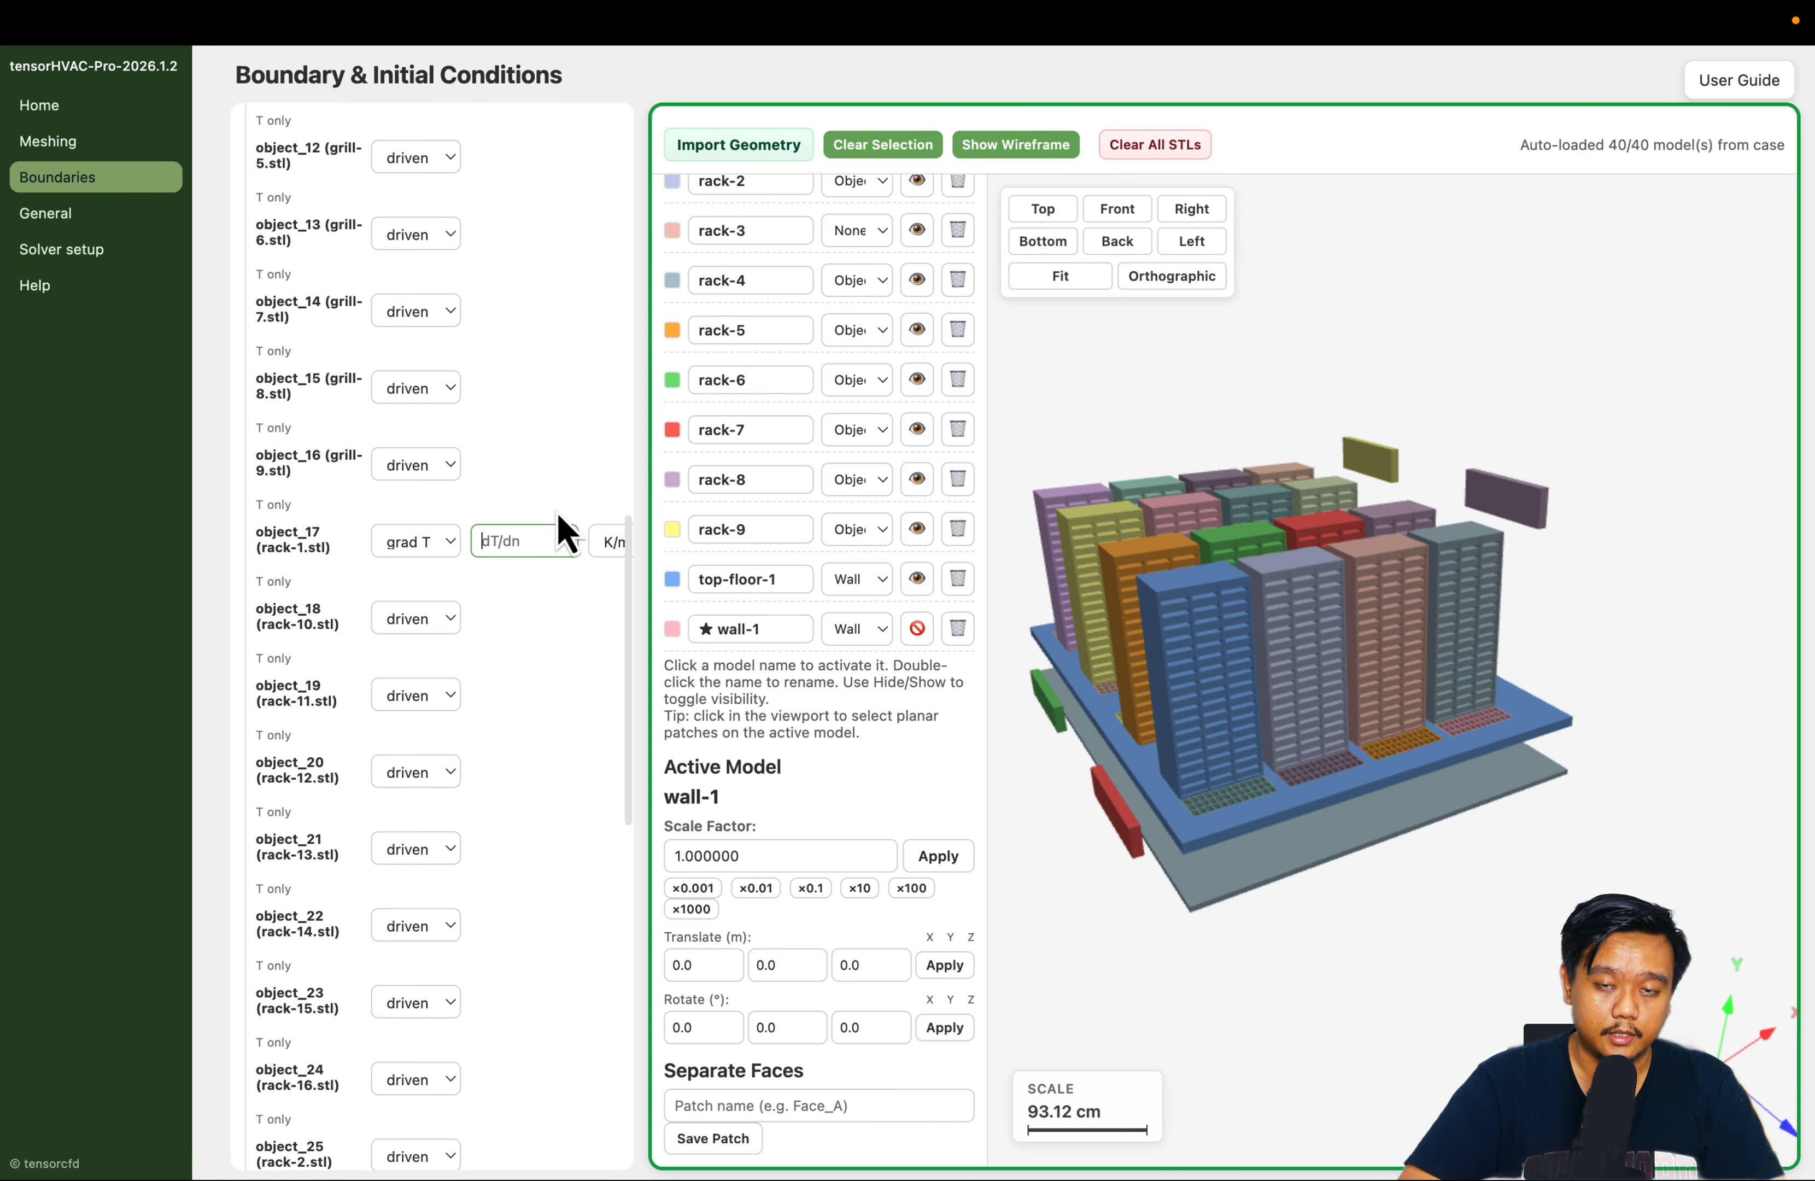
{"action": "scroll", "coordinate": [559, 491], "scroll_direction": "down", "scroll_amount": 2}
{"action": "scroll", "coordinate": [544, 384], "scroll_direction": "up", "scroll_amount": 10}
{"action": "scroll", "coordinate": [548, 375], "scroll_direction": "up", "scroll_amount": 3}
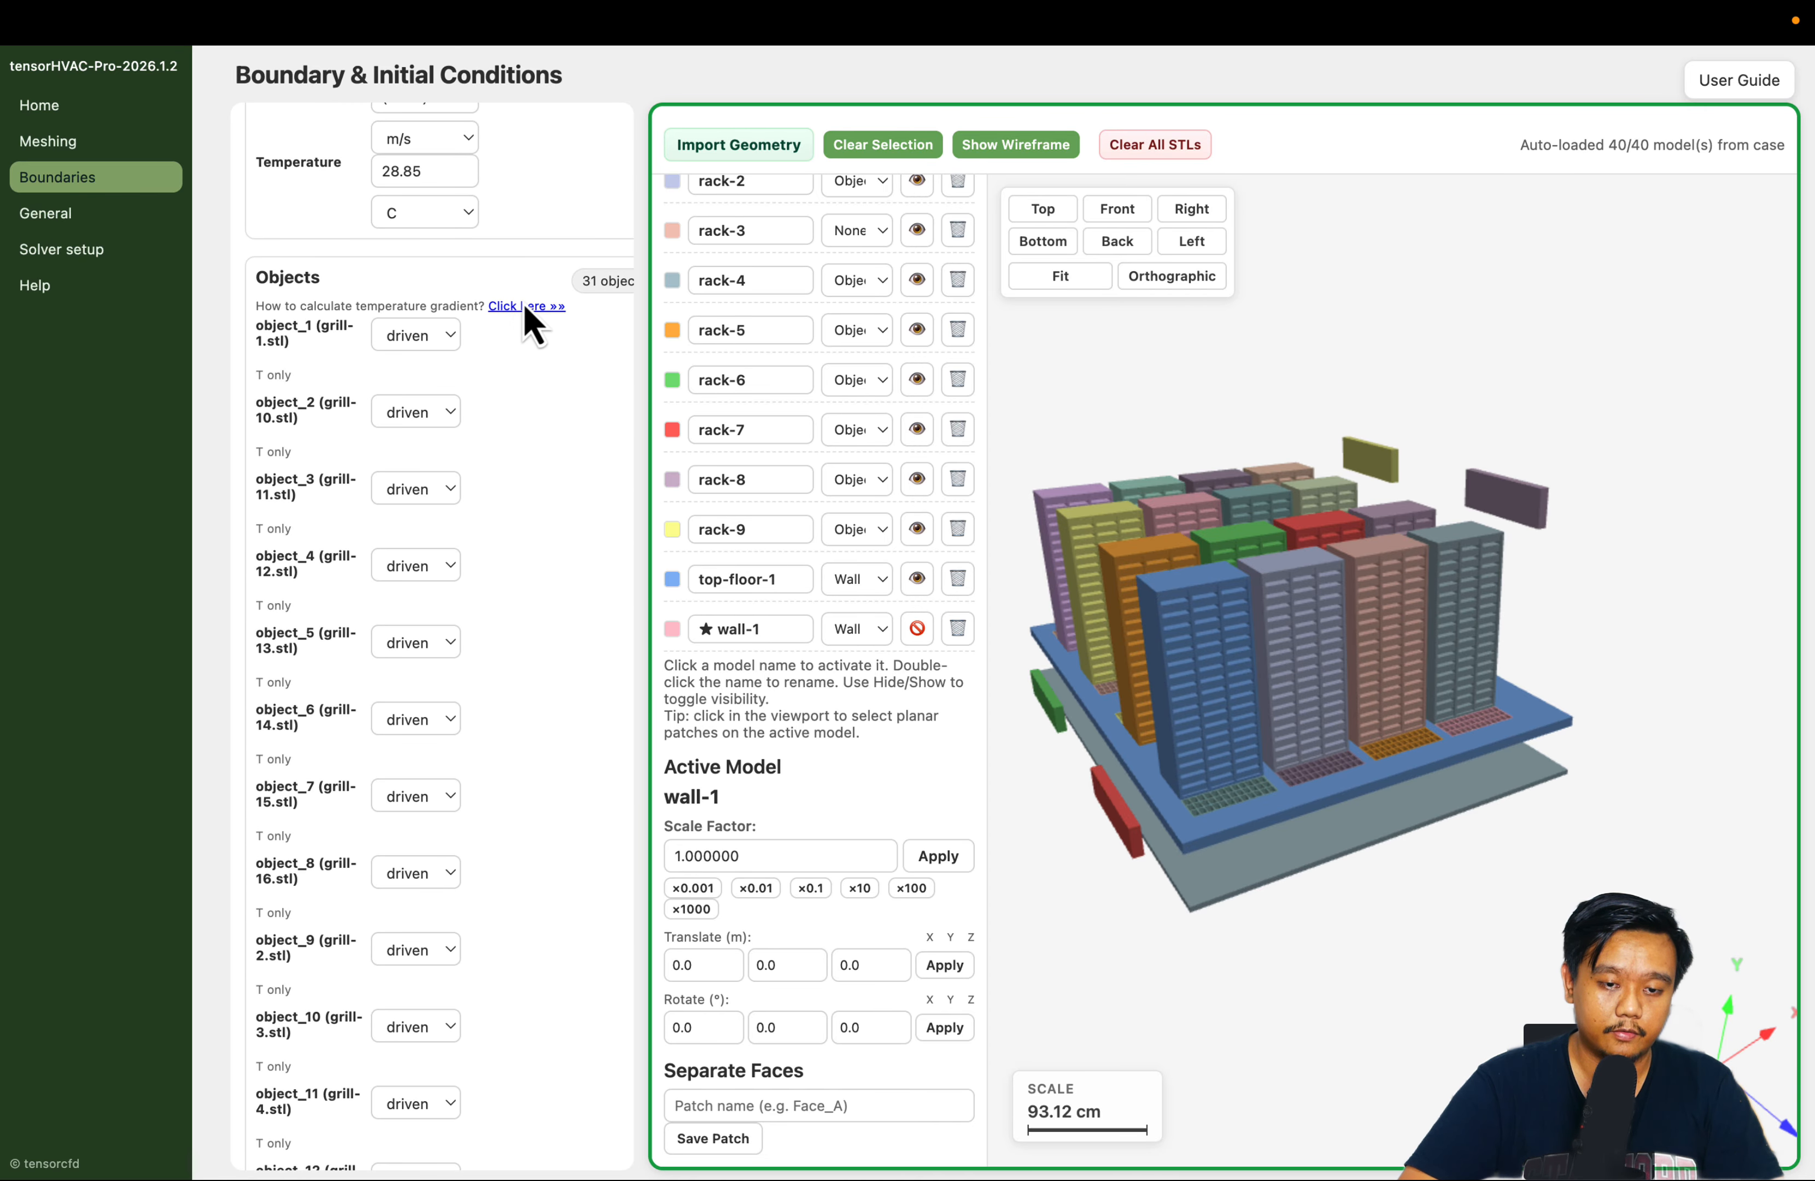
{"action": "left_click", "coordinate": [528, 306]}
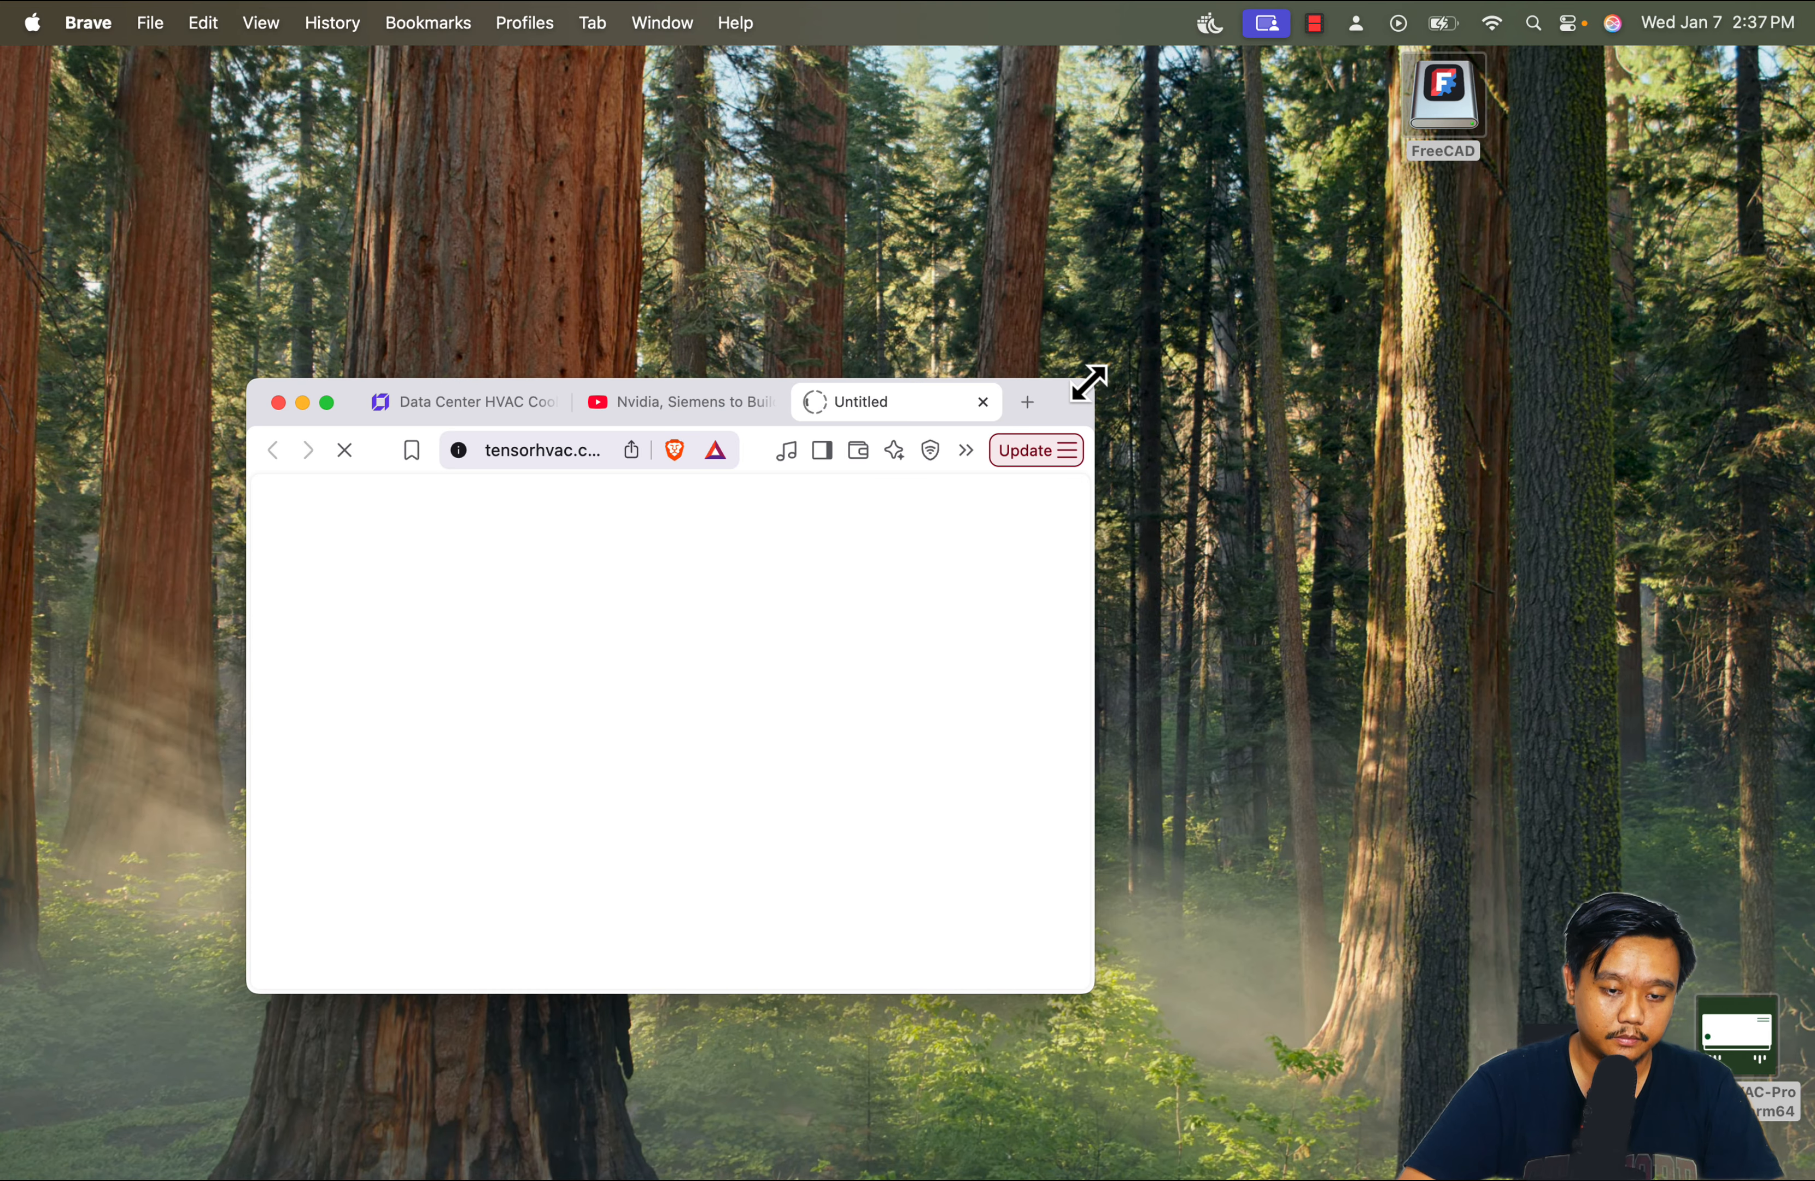
Enlarge the browser window and examine the guide's table of typical heat flux values and its Temperature Gradient Calculator
{"action": "left_click_drag", "start_coordinate": [1093, 381], "coordinate": [1257, 94]}
{"action": "scroll", "coordinate": [947, 402], "scroll_direction": "down", "scroll_amount": 15}
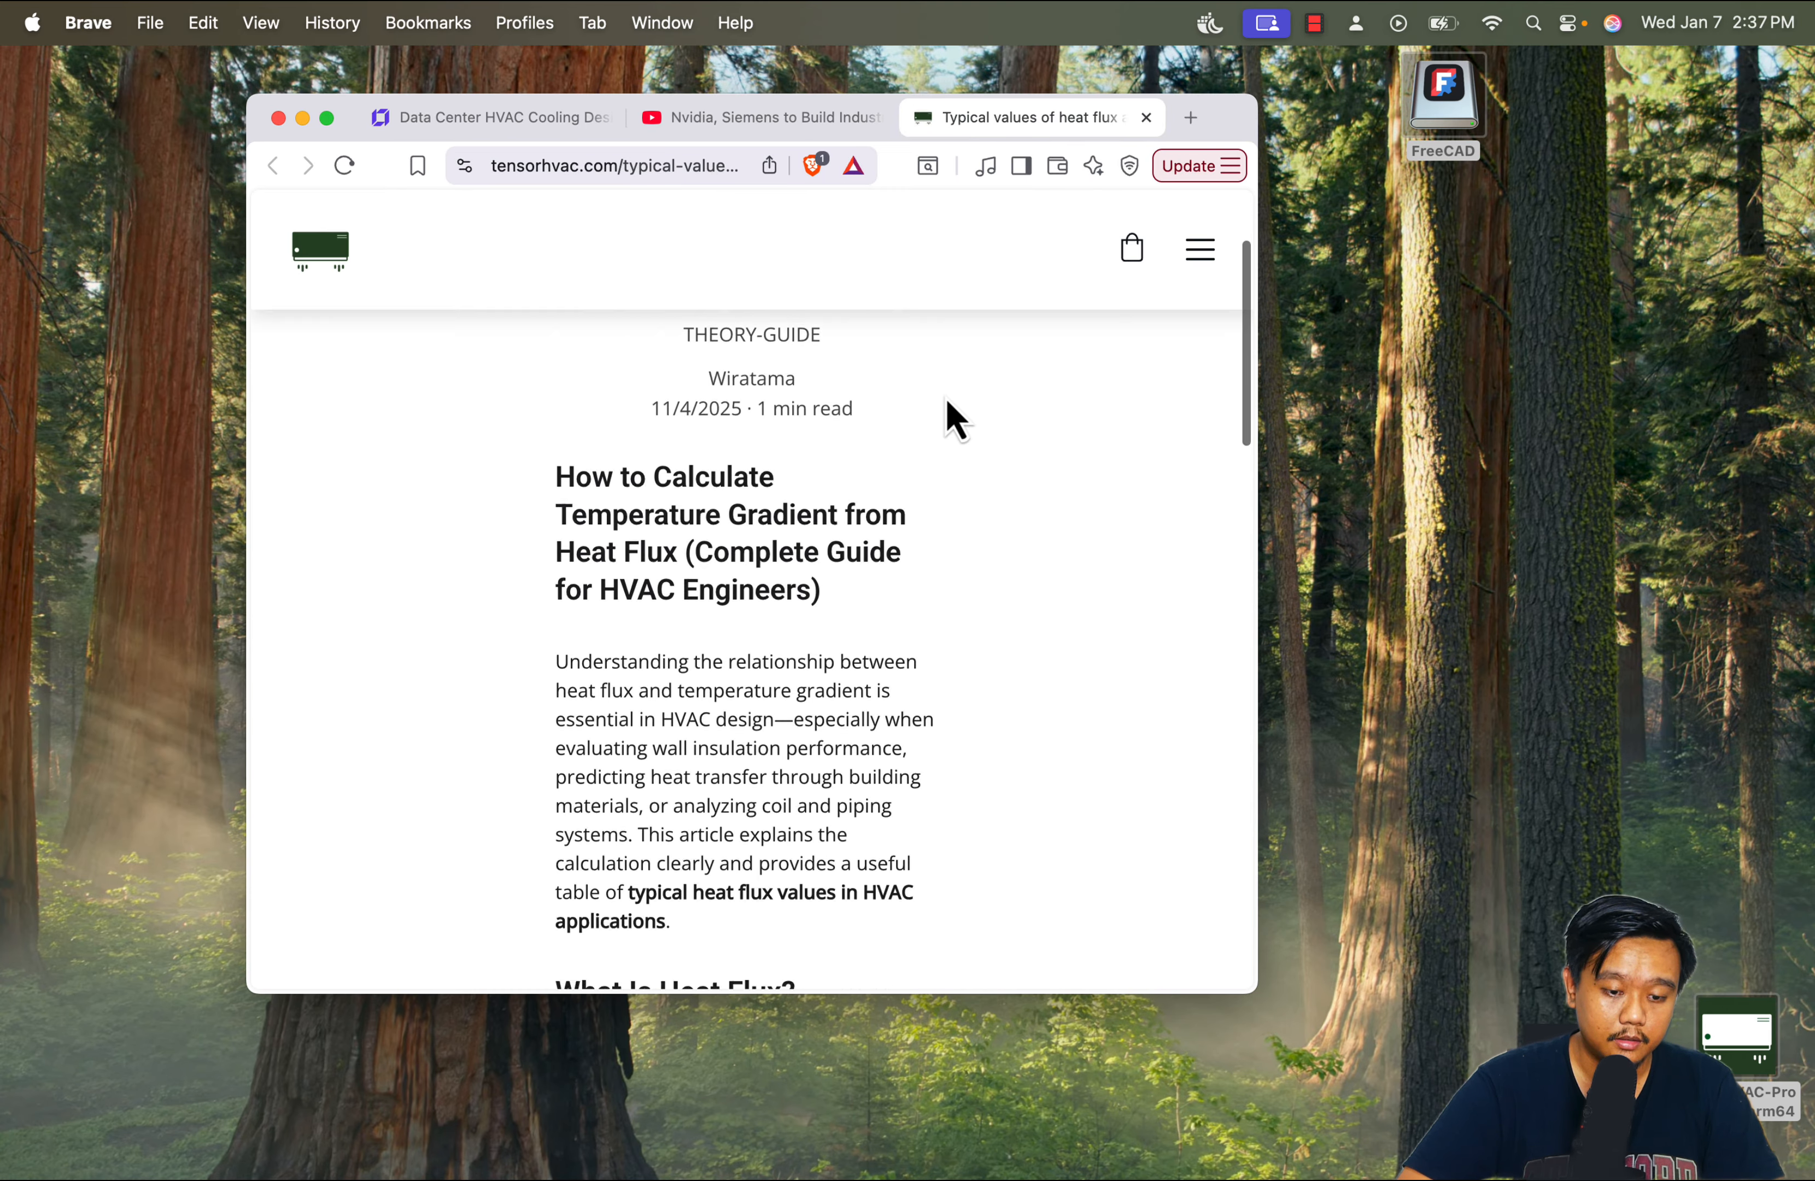
{"action": "scroll", "coordinate": [946, 399], "scroll_direction": "down", "scroll_amount": 20}
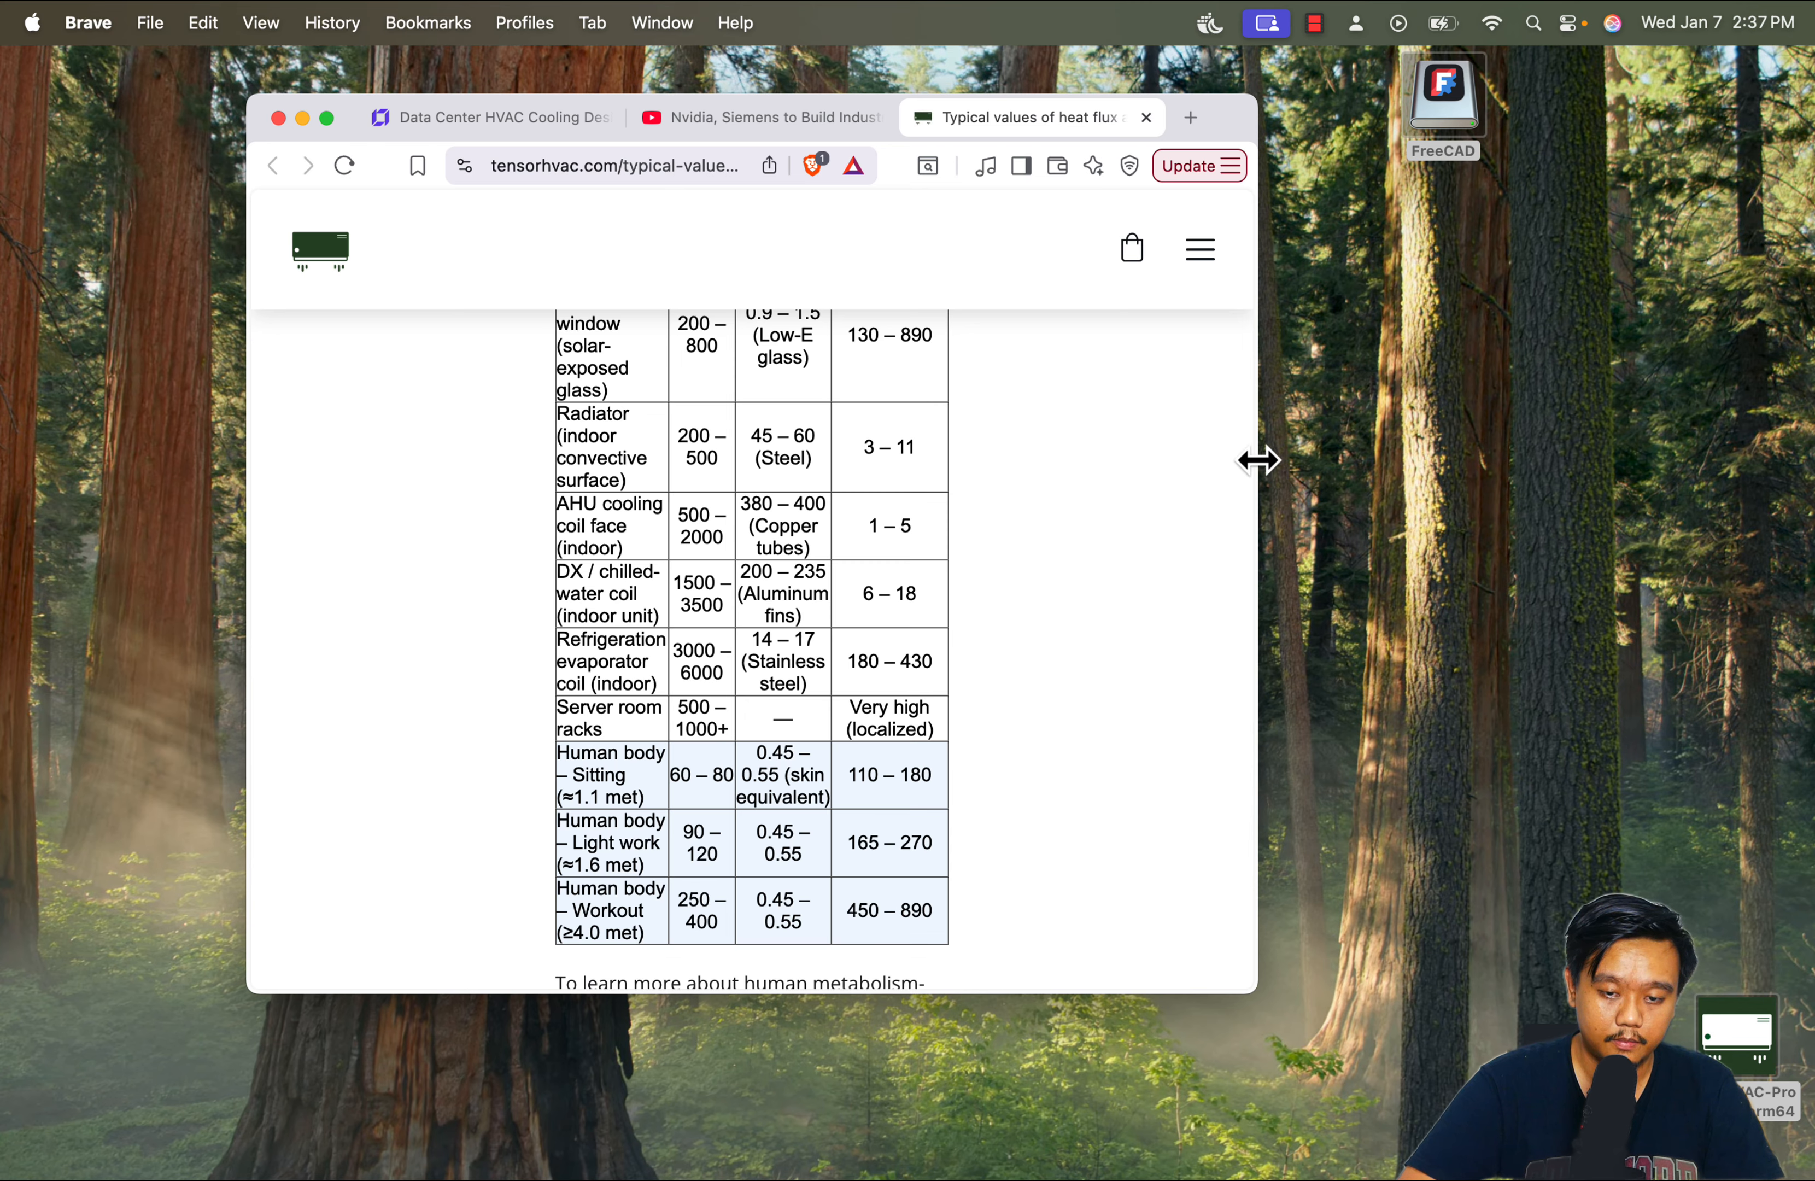
{"action": "left_click_drag", "start_coordinate": [1260, 457], "coordinate": [1630, 458]}
{"action": "left_click", "coordinate": [903, 668]}
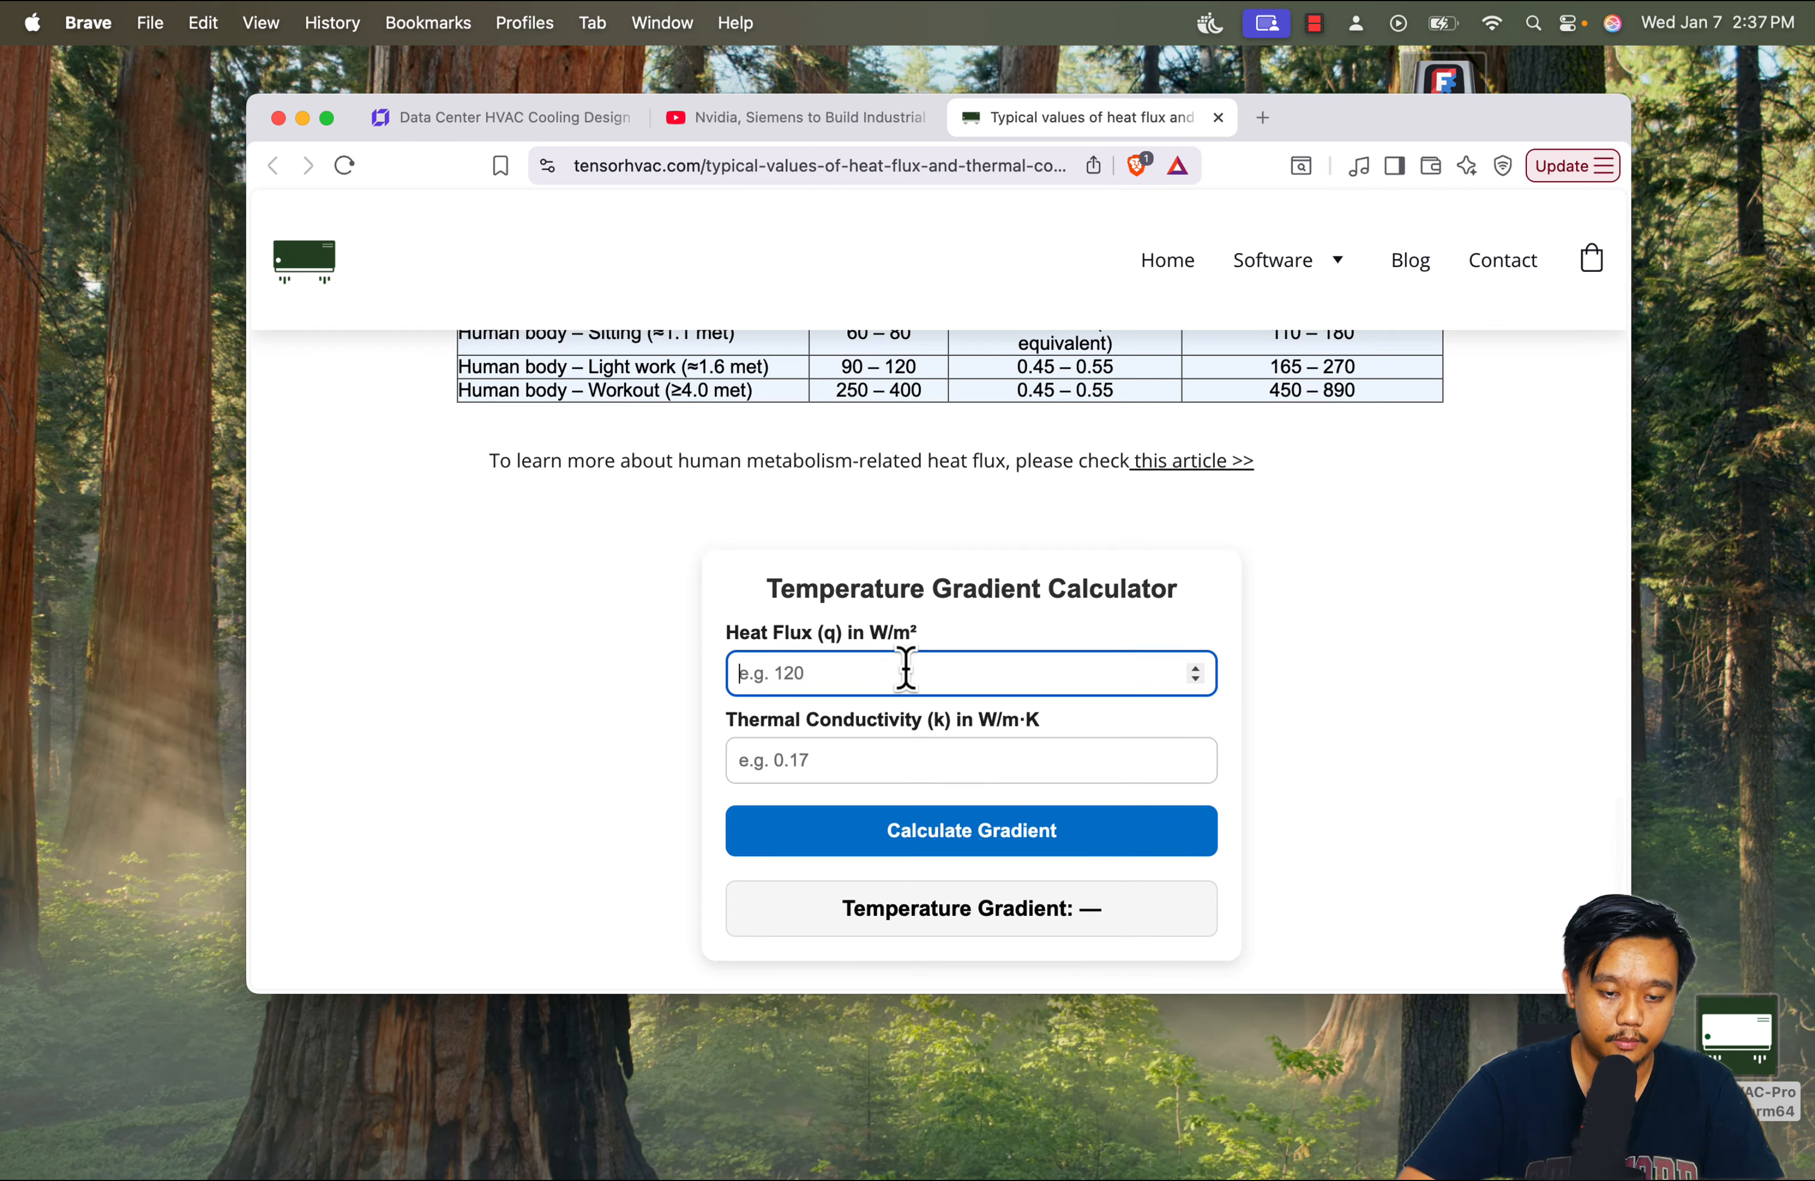
{"action": "left_click", "coordinate": [901, 759]}
{"action": "mouse_move", "coordinate": [1122, 1162]}
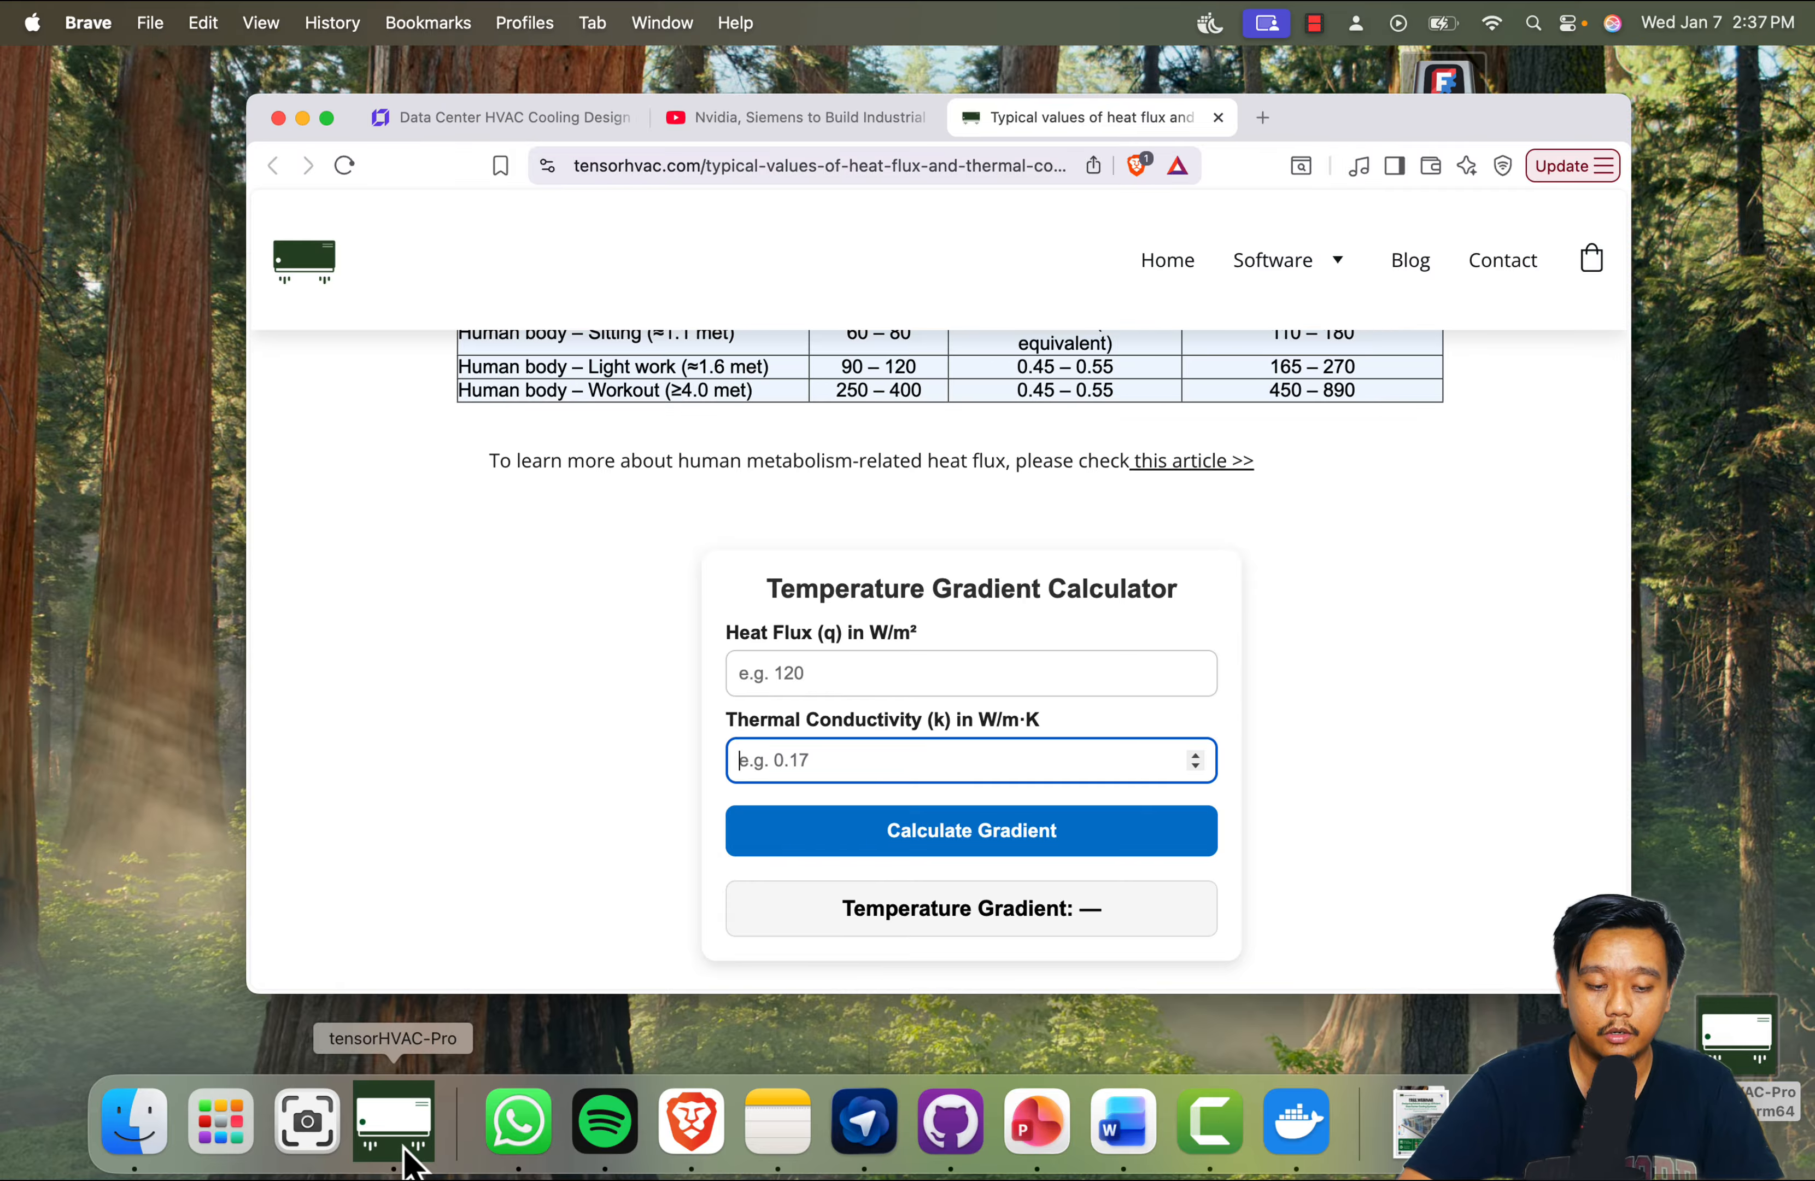
{"action": "scroll", "coordinate": [709, 454], "scroll_direction": "up", "scroll_amount": 10}
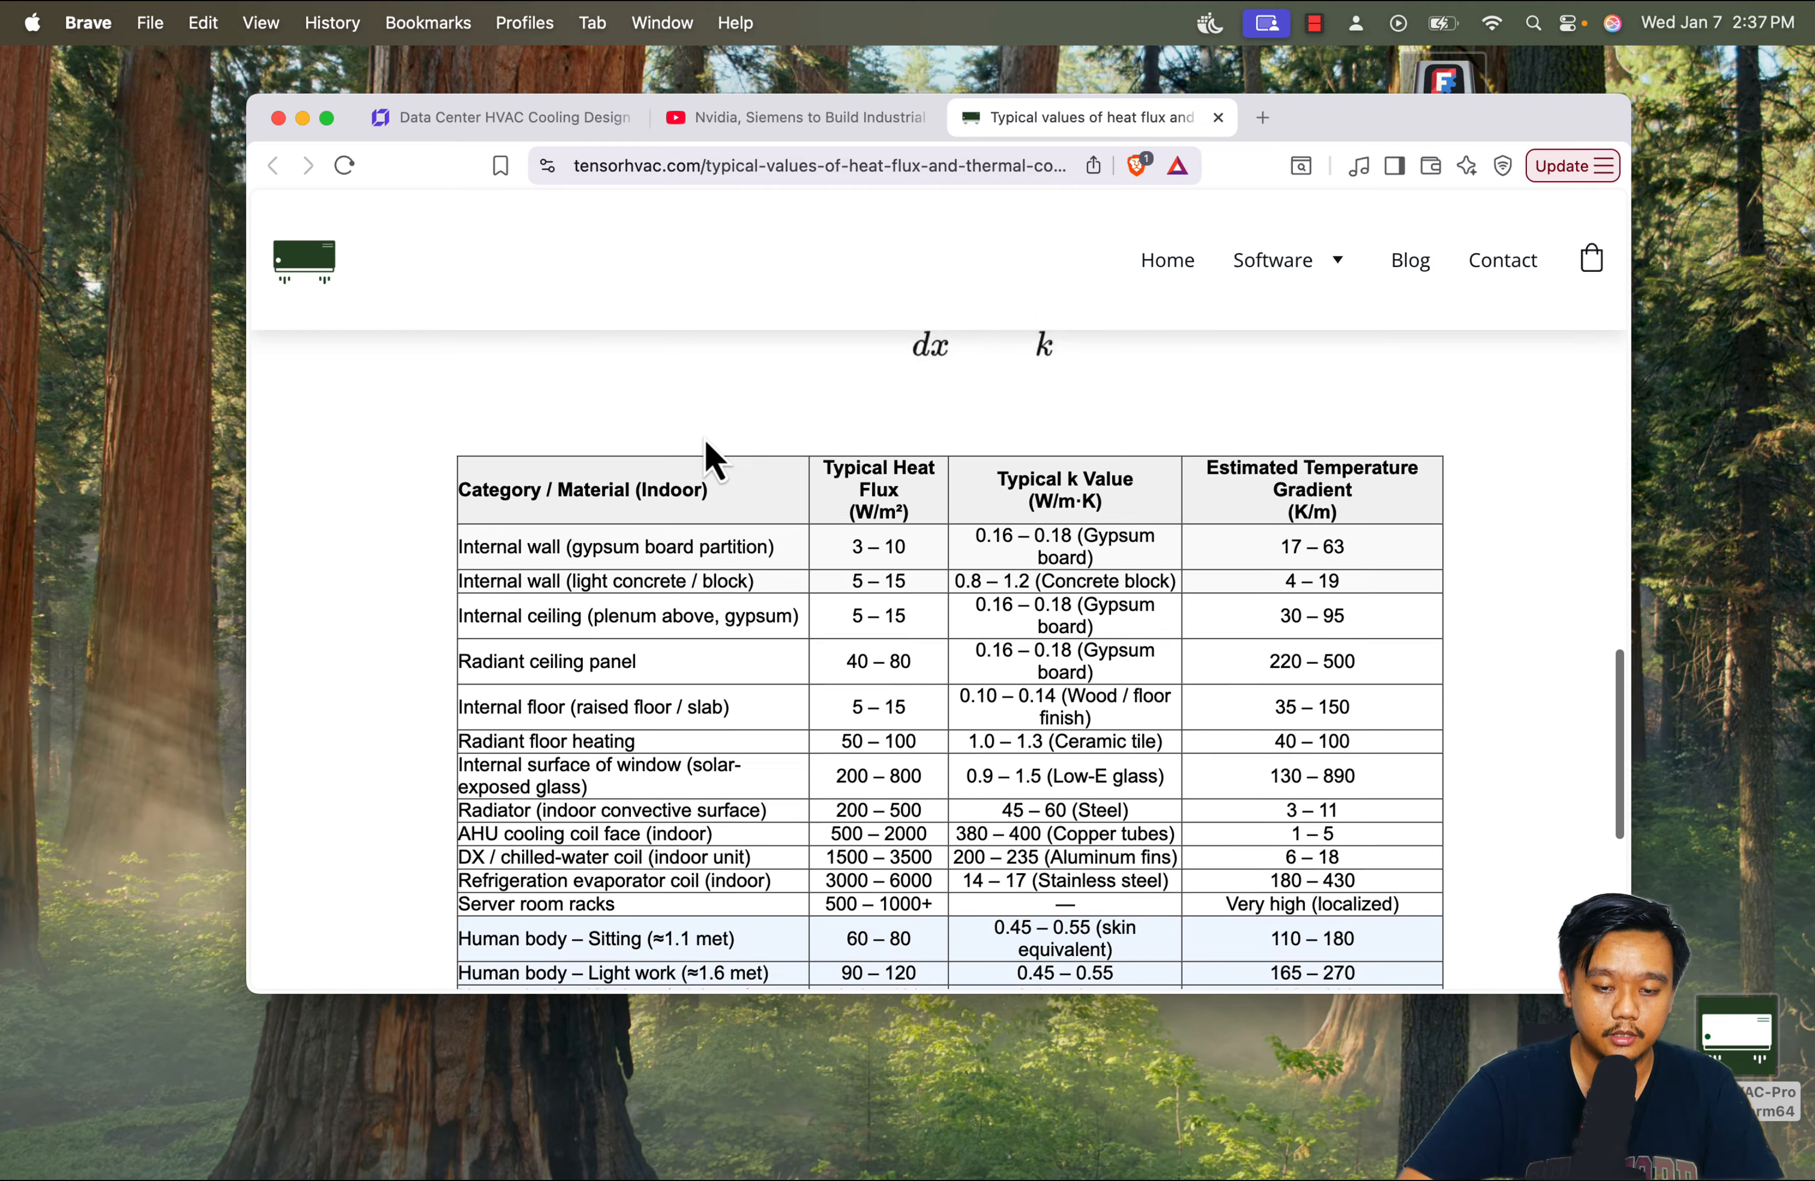
{"action": "scroll", "coordinate": [709, 458], "scroll_direction": "down", "scroll_amount": 10}
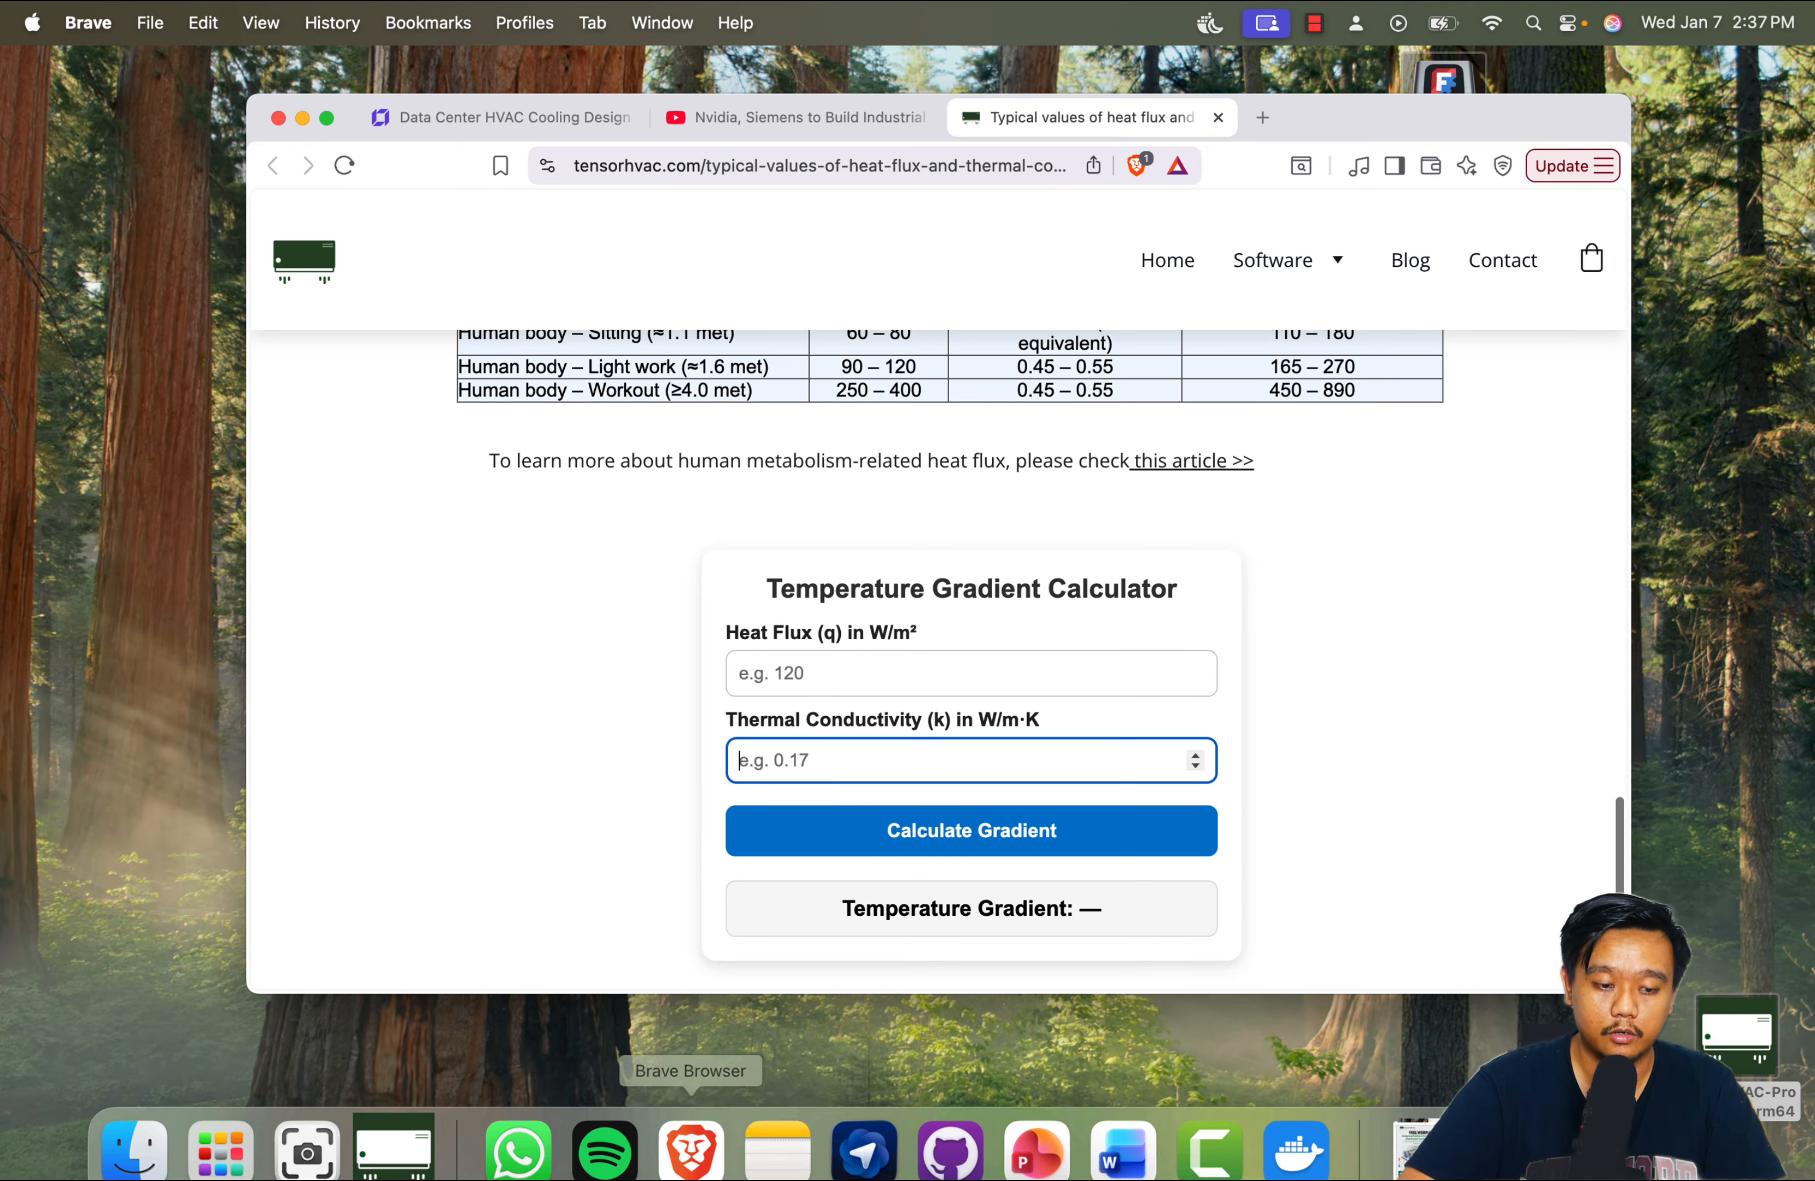
Switch back to tensorHVAC-Pro and set the dT/dn value of object_17 (rack-1) to 100 K/m
{"action": "left_click", "coordinate": [393, 1148]}
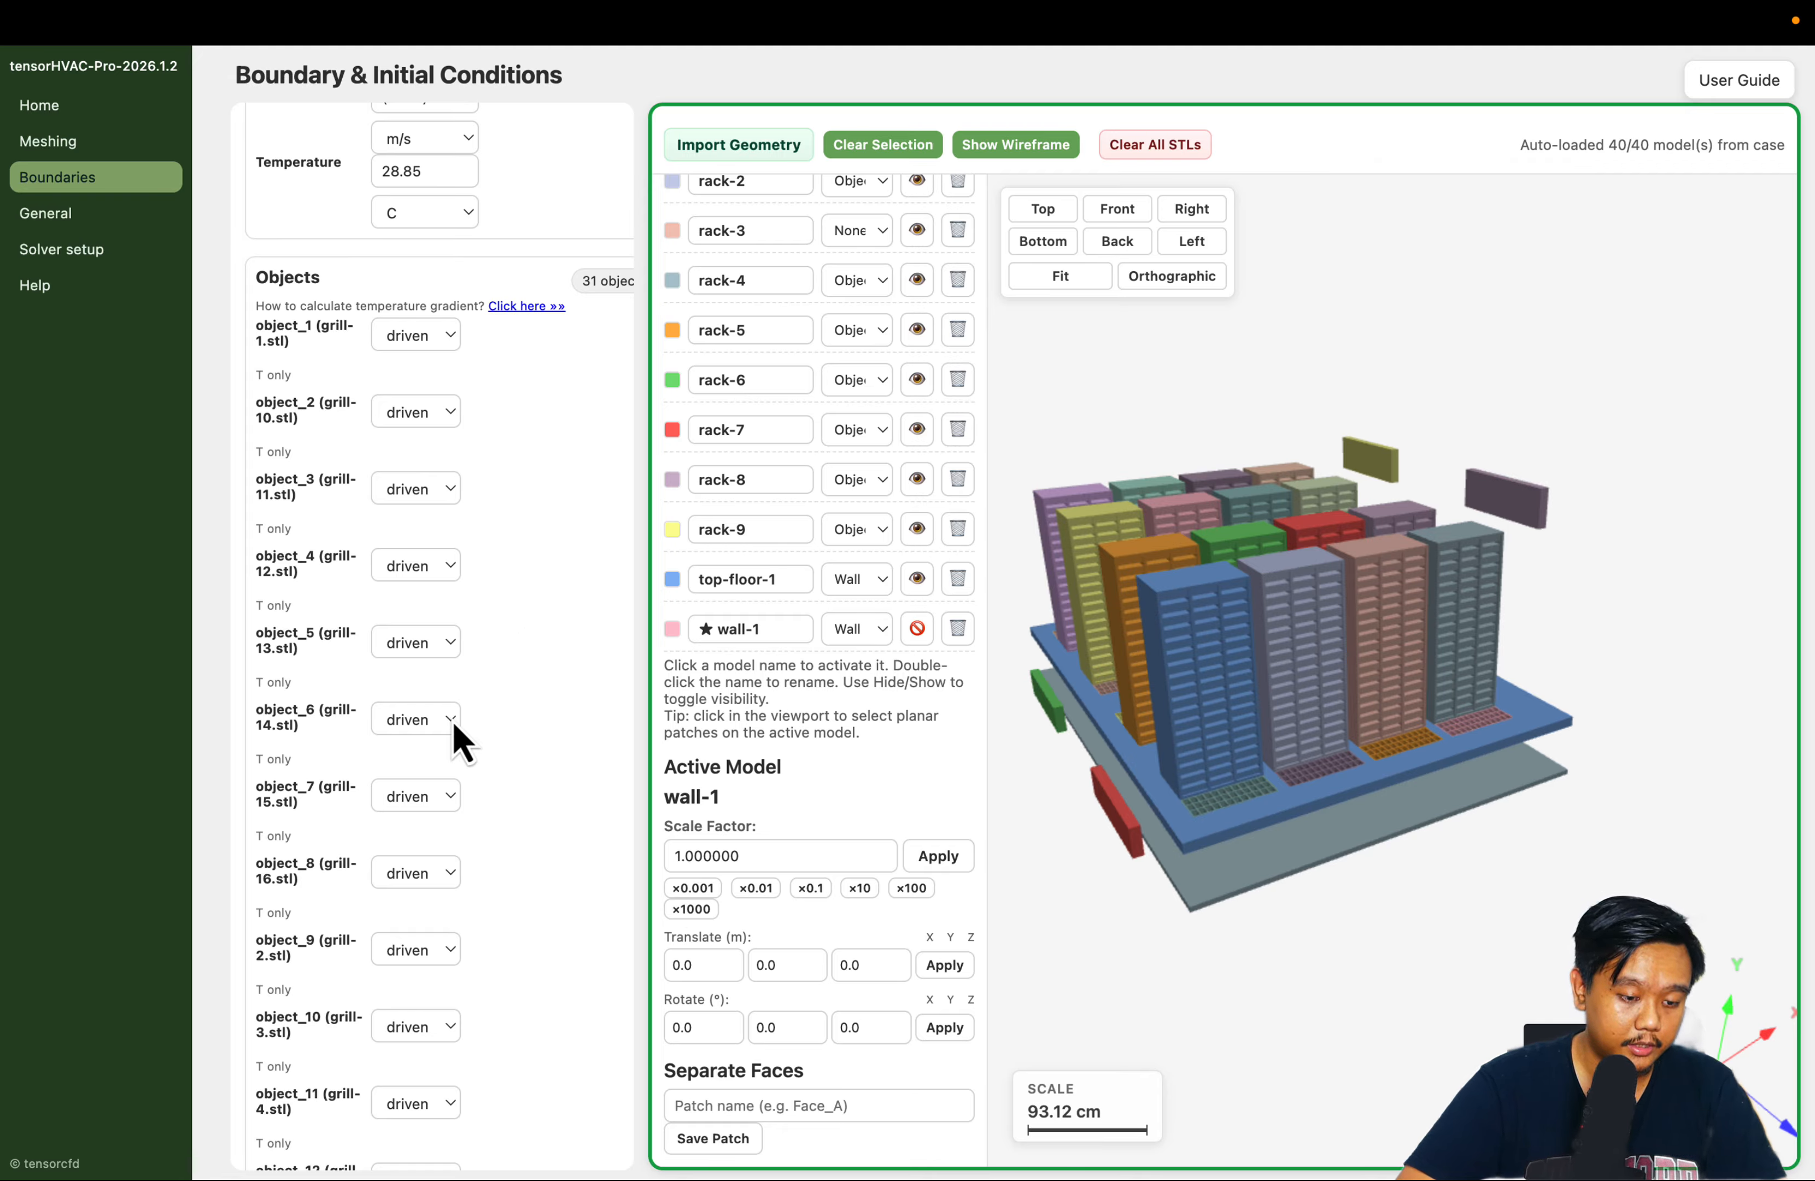
{"action": "scroll", "coordinate": [457, 734], "scroll_direction": "down", "scroll_amount": 10}
{"action": "scroll", "coordinate": [453, 722], "scroll_direction": "down", "scroll_amount": 2}
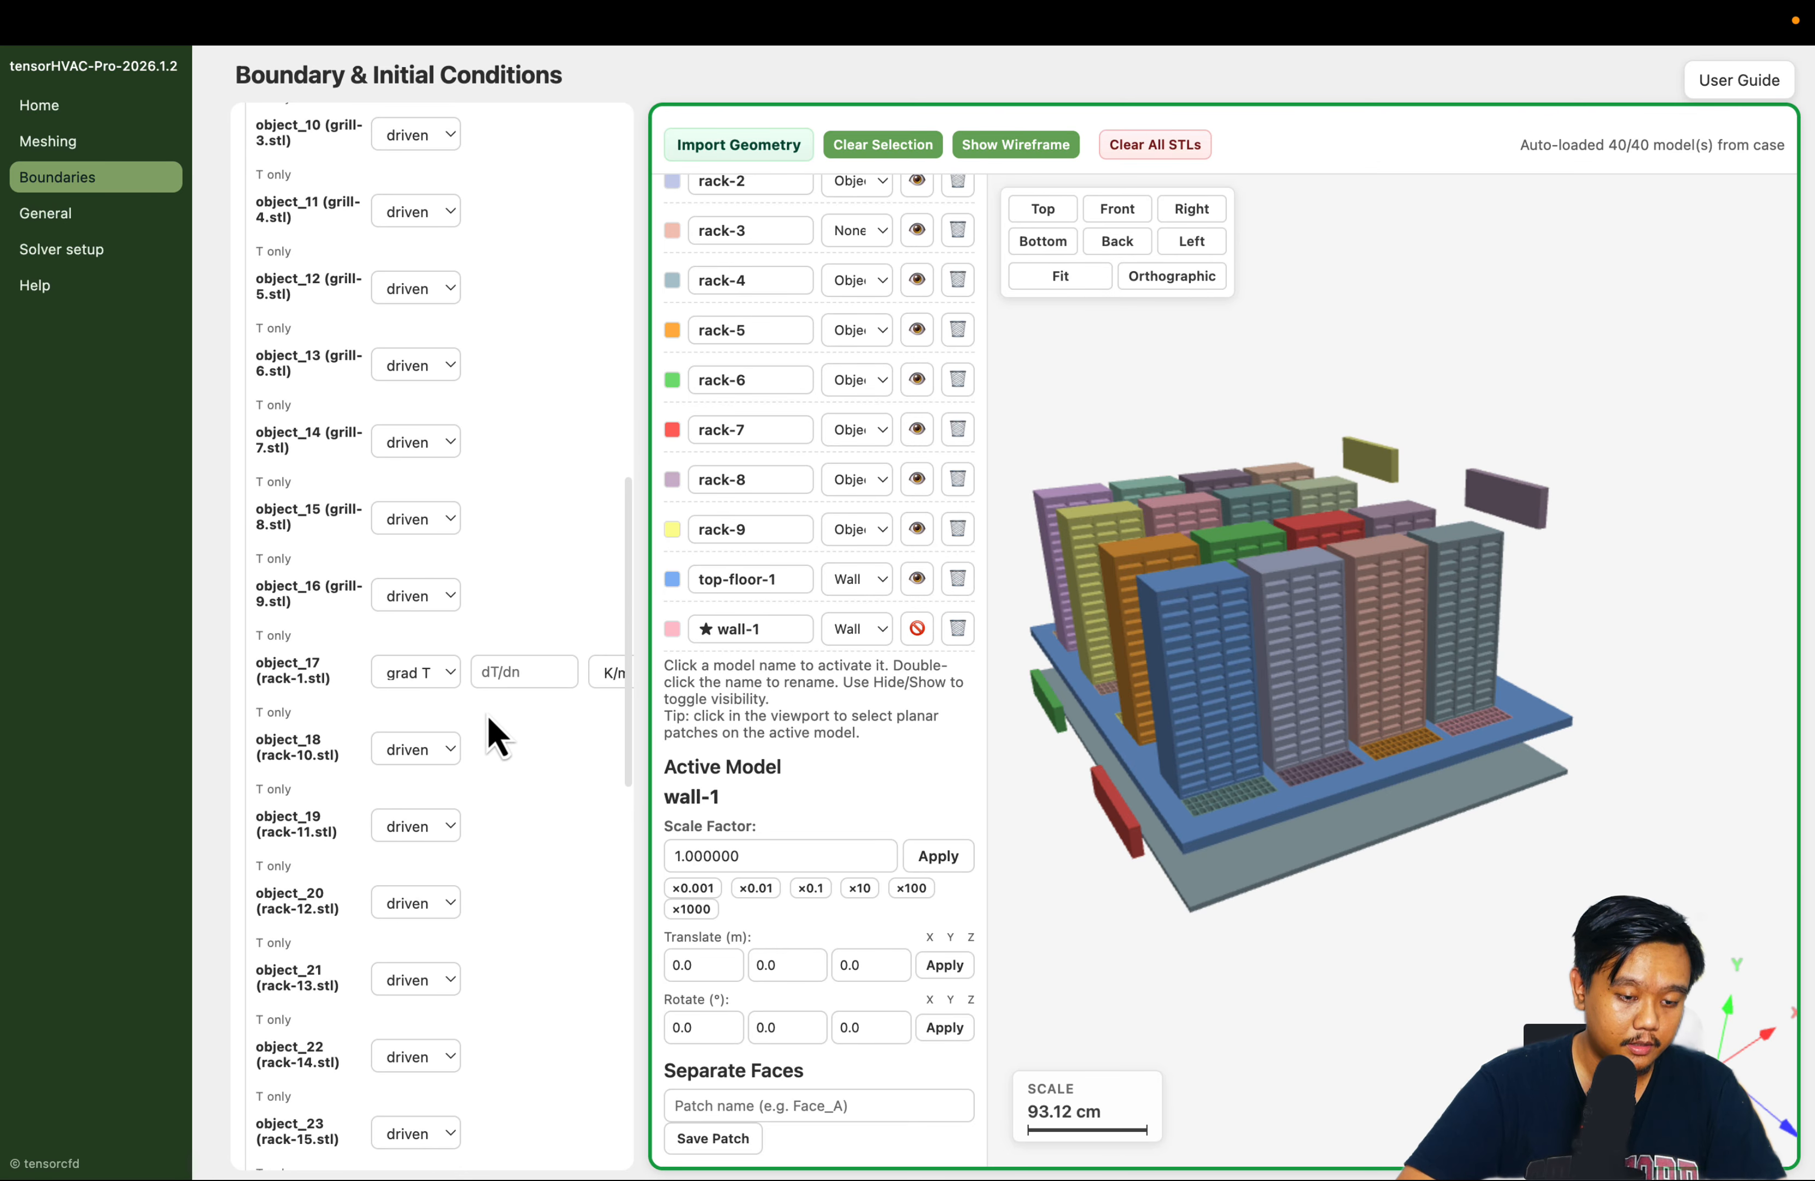
{"action": "left_click", "coordinate": [520, 671]}
{"action": "type", "text": "100"}
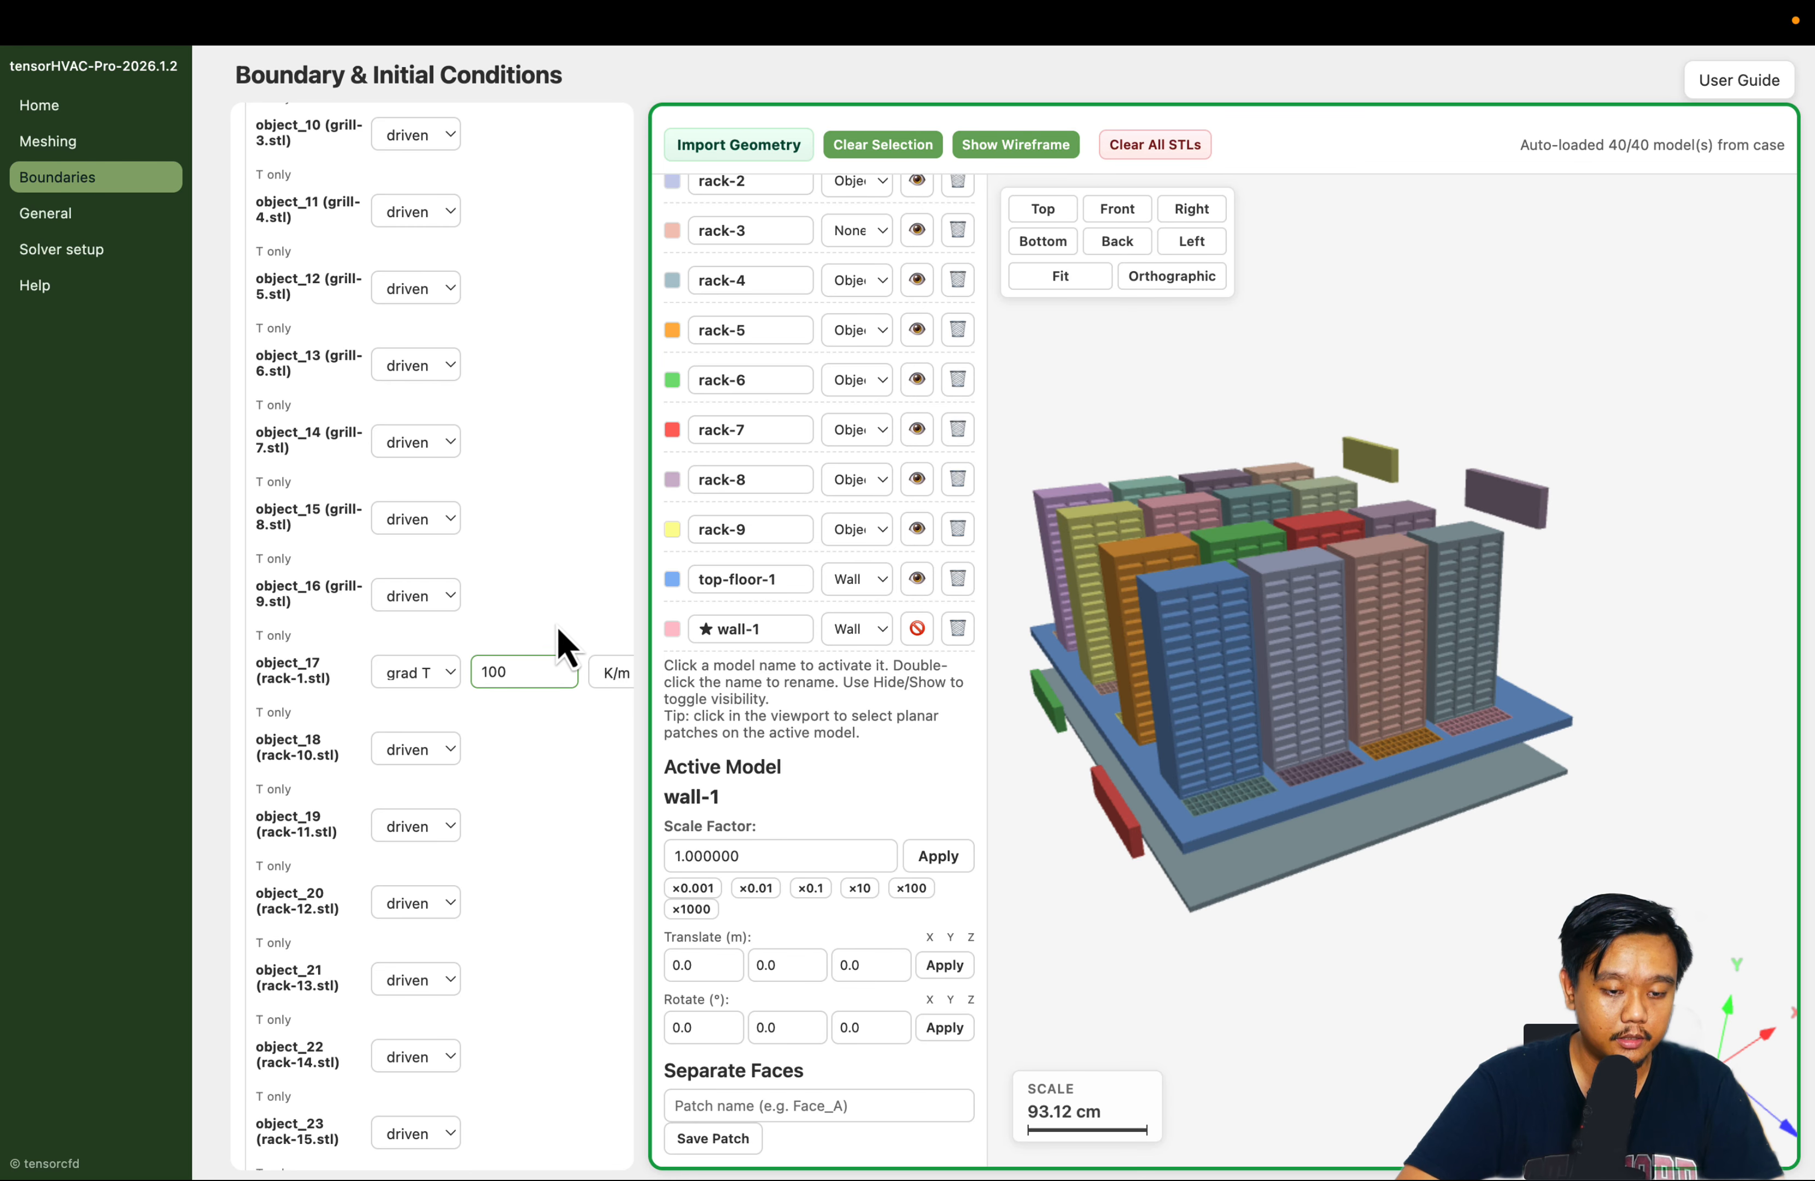
{"action": "left_click", "coordinate": [557, 630]}
{"action": "scroll", "coordinate": [579, 728], "scroll_direction": "right", "scroll_amount": 1}
{"action": "scroll", "coordinate": [559, 722], "scroll_direction": "left", "scroll_amount": 1}
Set the thermal condition of object_18 through object_21 (rack-10 to rack-13) to grad T
{"action": "scroll", "coordinate": [568, 742], "scroll_direction": "down", "scroll_amount": 5}
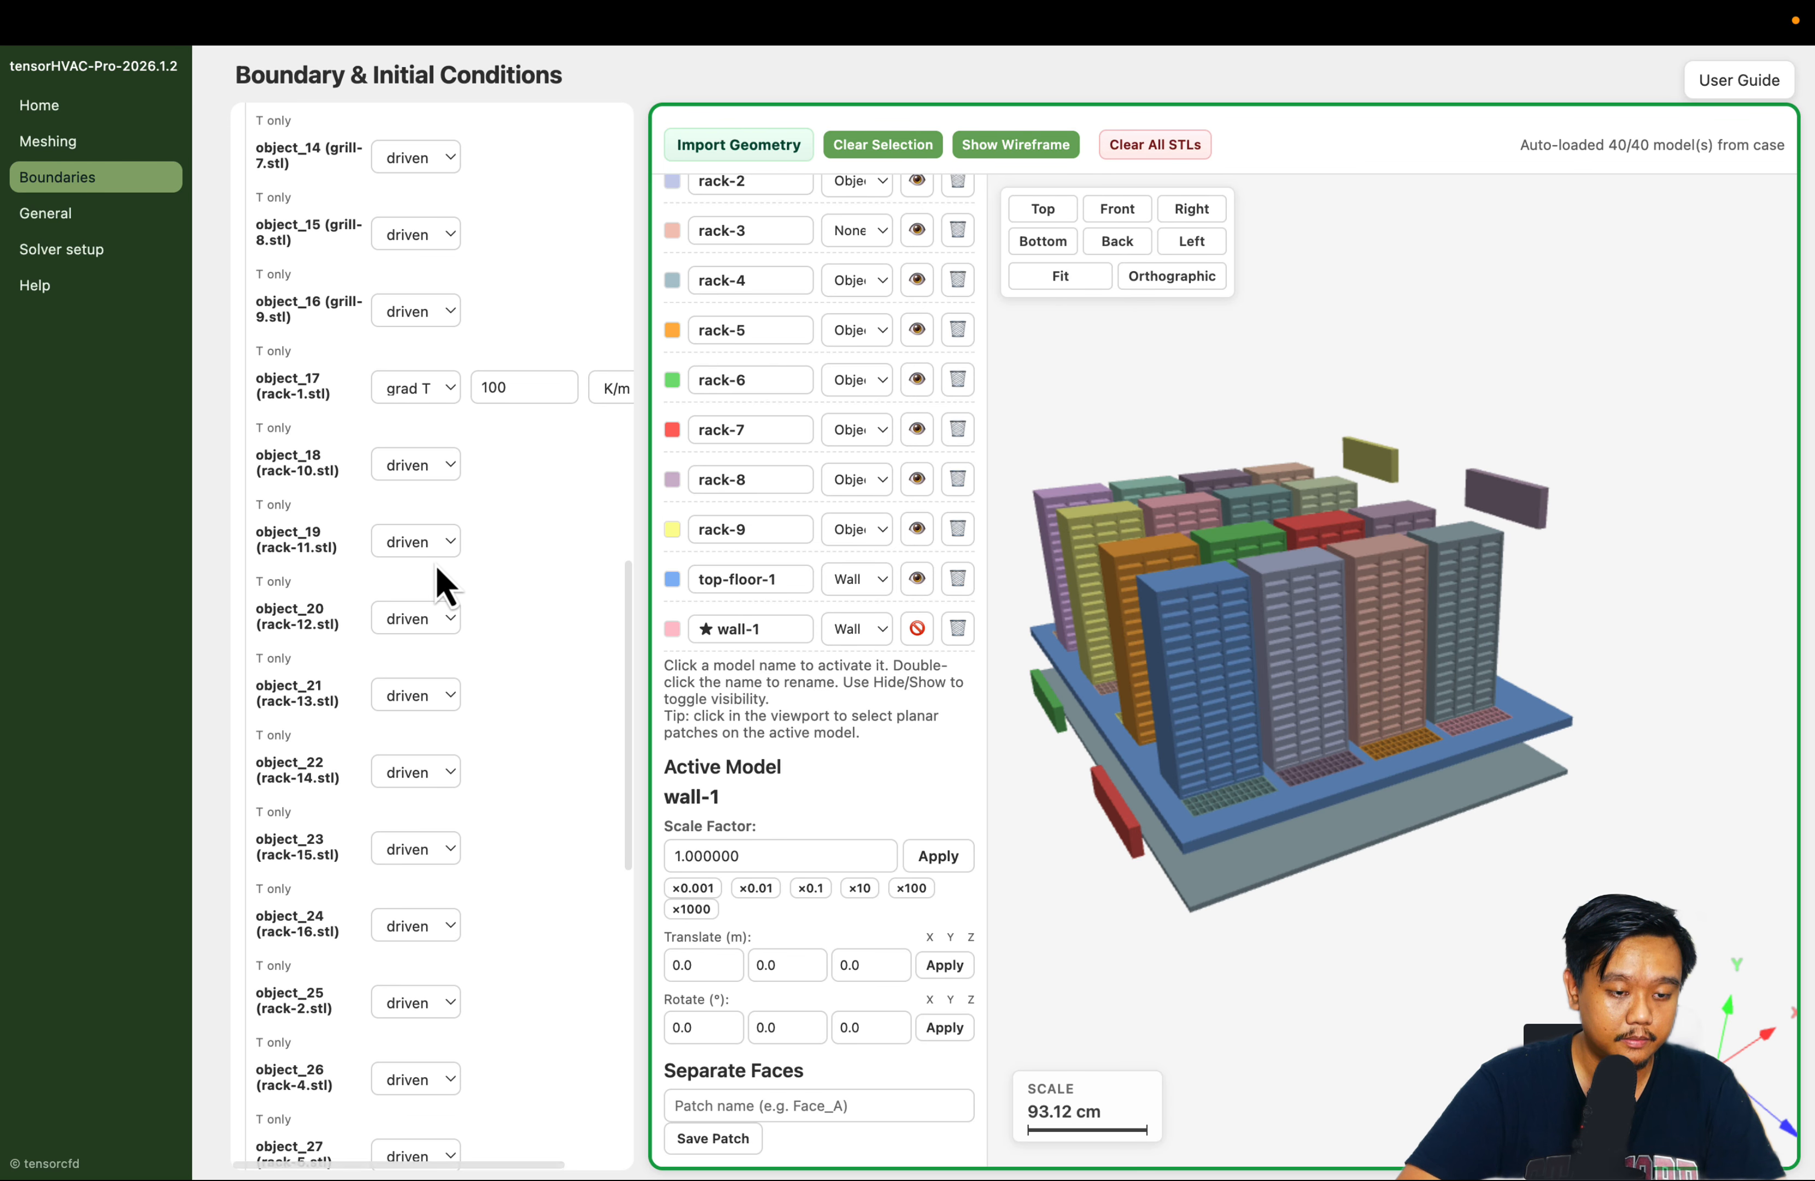
{"action": "left_click", "coordinate": [430, 468]}
{"action": "left_click", "coordinate": [423, 516]}
{"action": "left_click", "coordinate": [422, 541]}
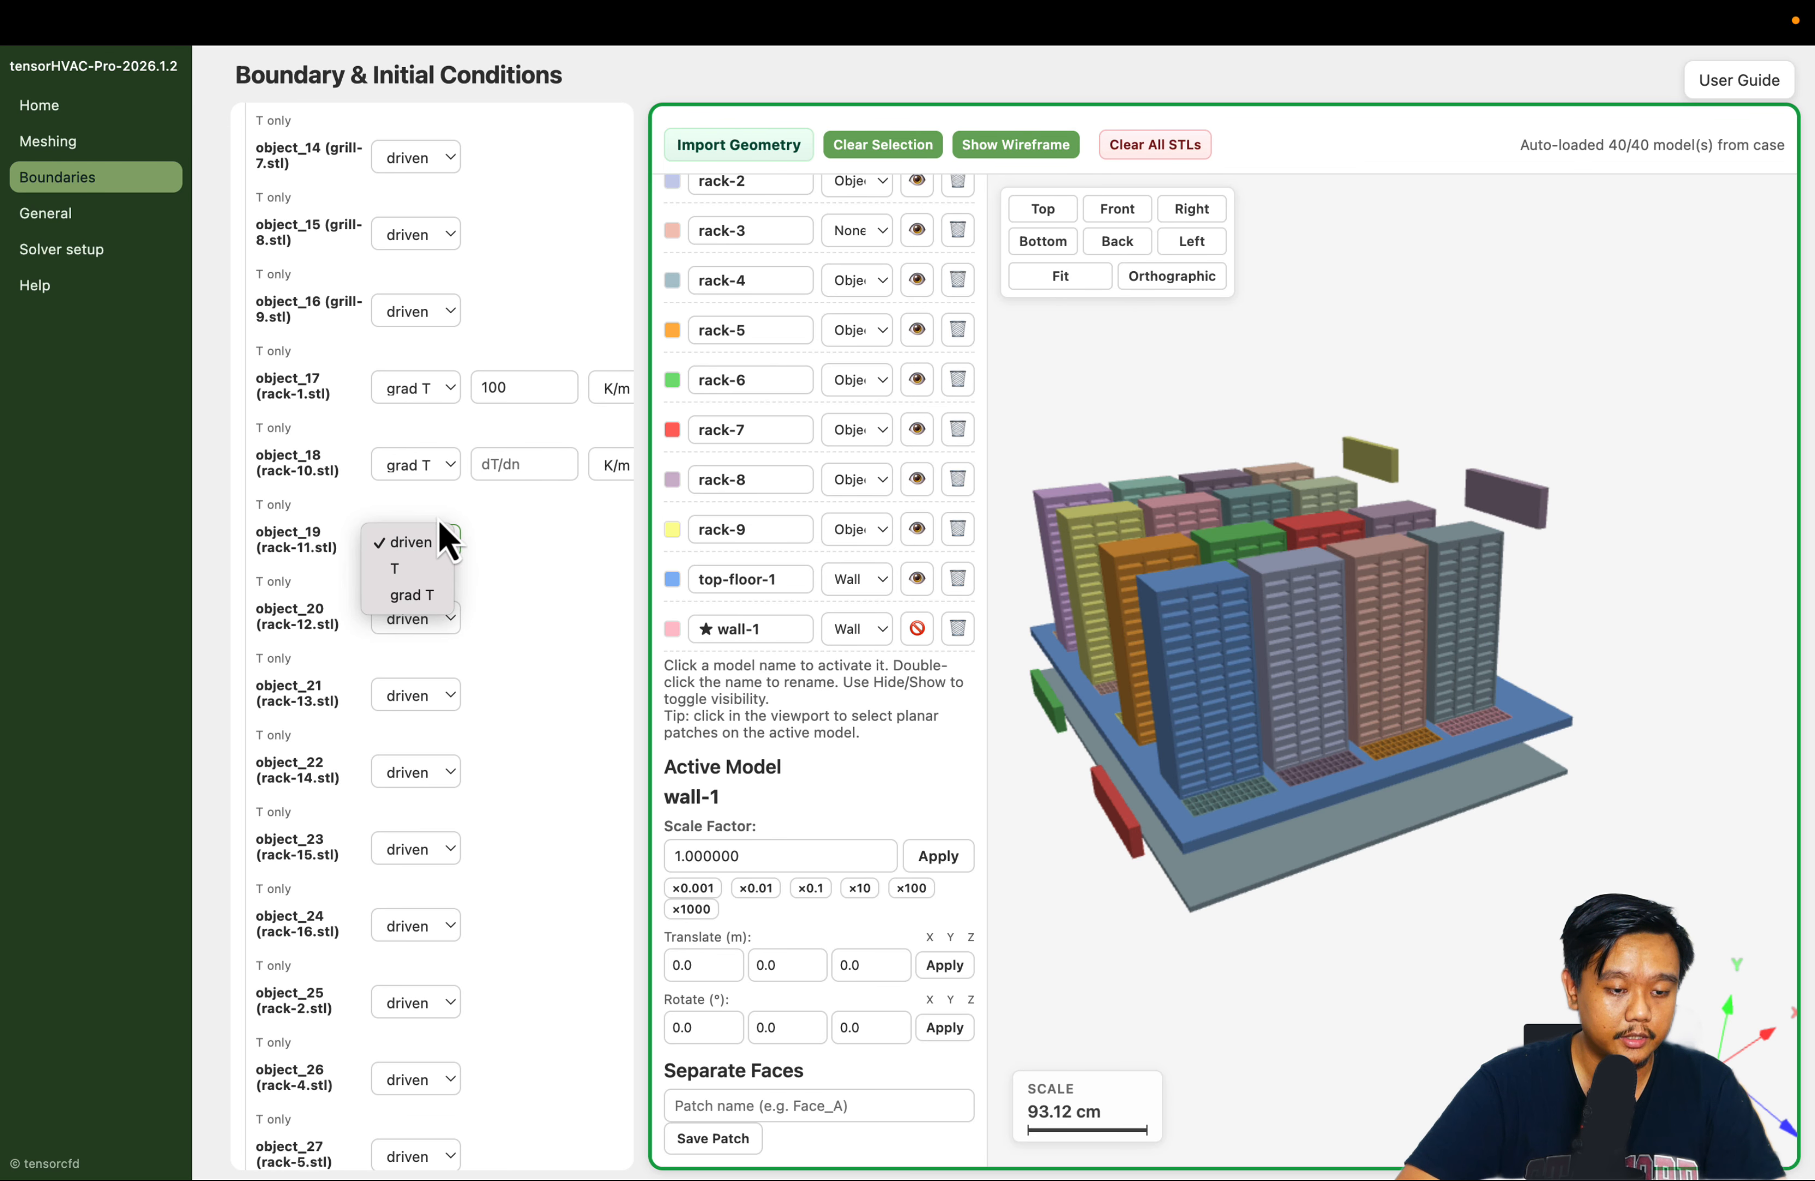
{"action": "left_click", "coordinate": [418, 598]}
{"action": "left_click", "coordinate": [418, 618]}
{"action": "left_click", "coordinate": [408, 674]}
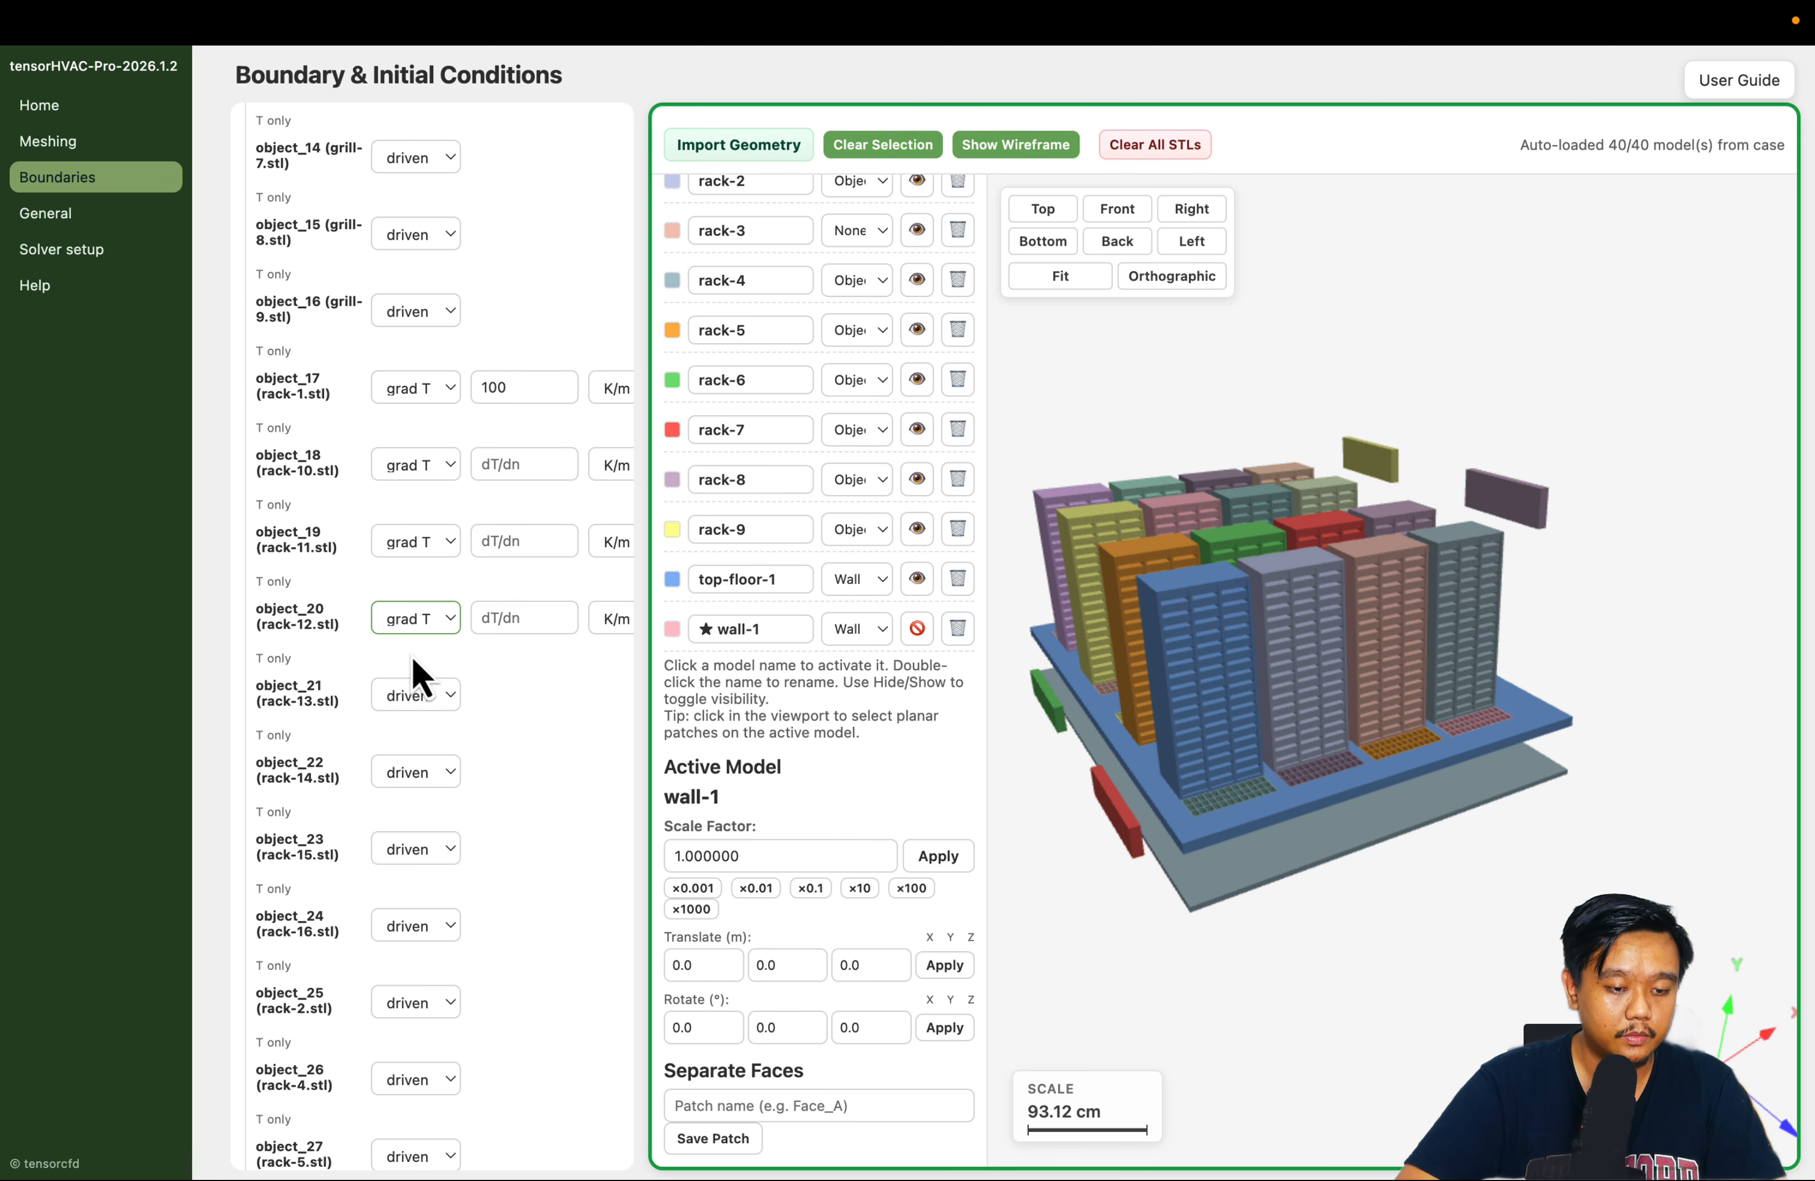
{"action": "left_click", "coordinate": [418, 695]}
{"action": "left_click", "coordinate": [413, 748]}
Set the thermal condition of object_22 through object_25 (rack-14, rack-15, rack-16 and rack-2) to grad T
{"action": "scroll", "coordinate": [466, 741], "scroll_direction": "down", "scroll_amount": 3}
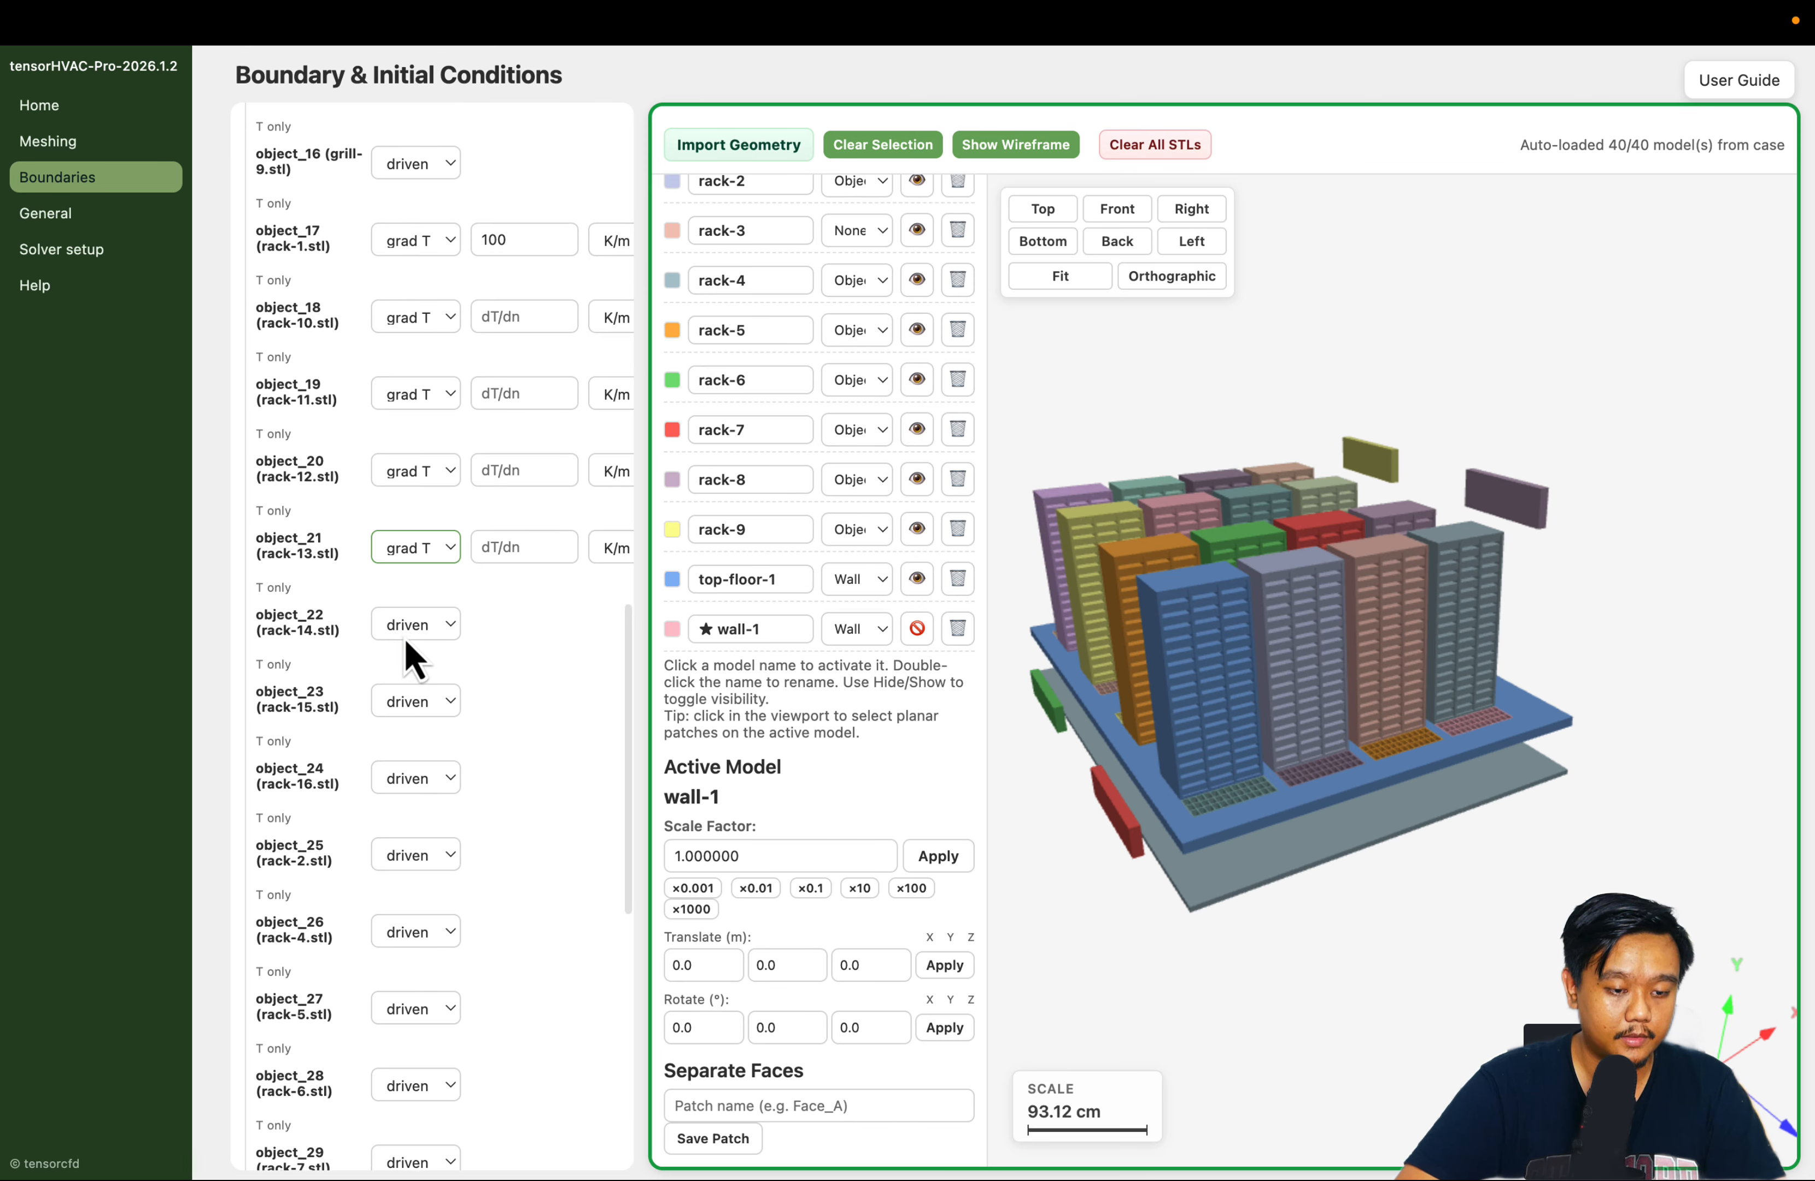
{"action": "left_click", "coordinate": [405, 629]}
{"action": "left_click", "coordinate": [406, 702]}
{"action": "left_click", "coordinate": [412, 713]}
{"action": "left_click", "coordinate": [412, 755]}
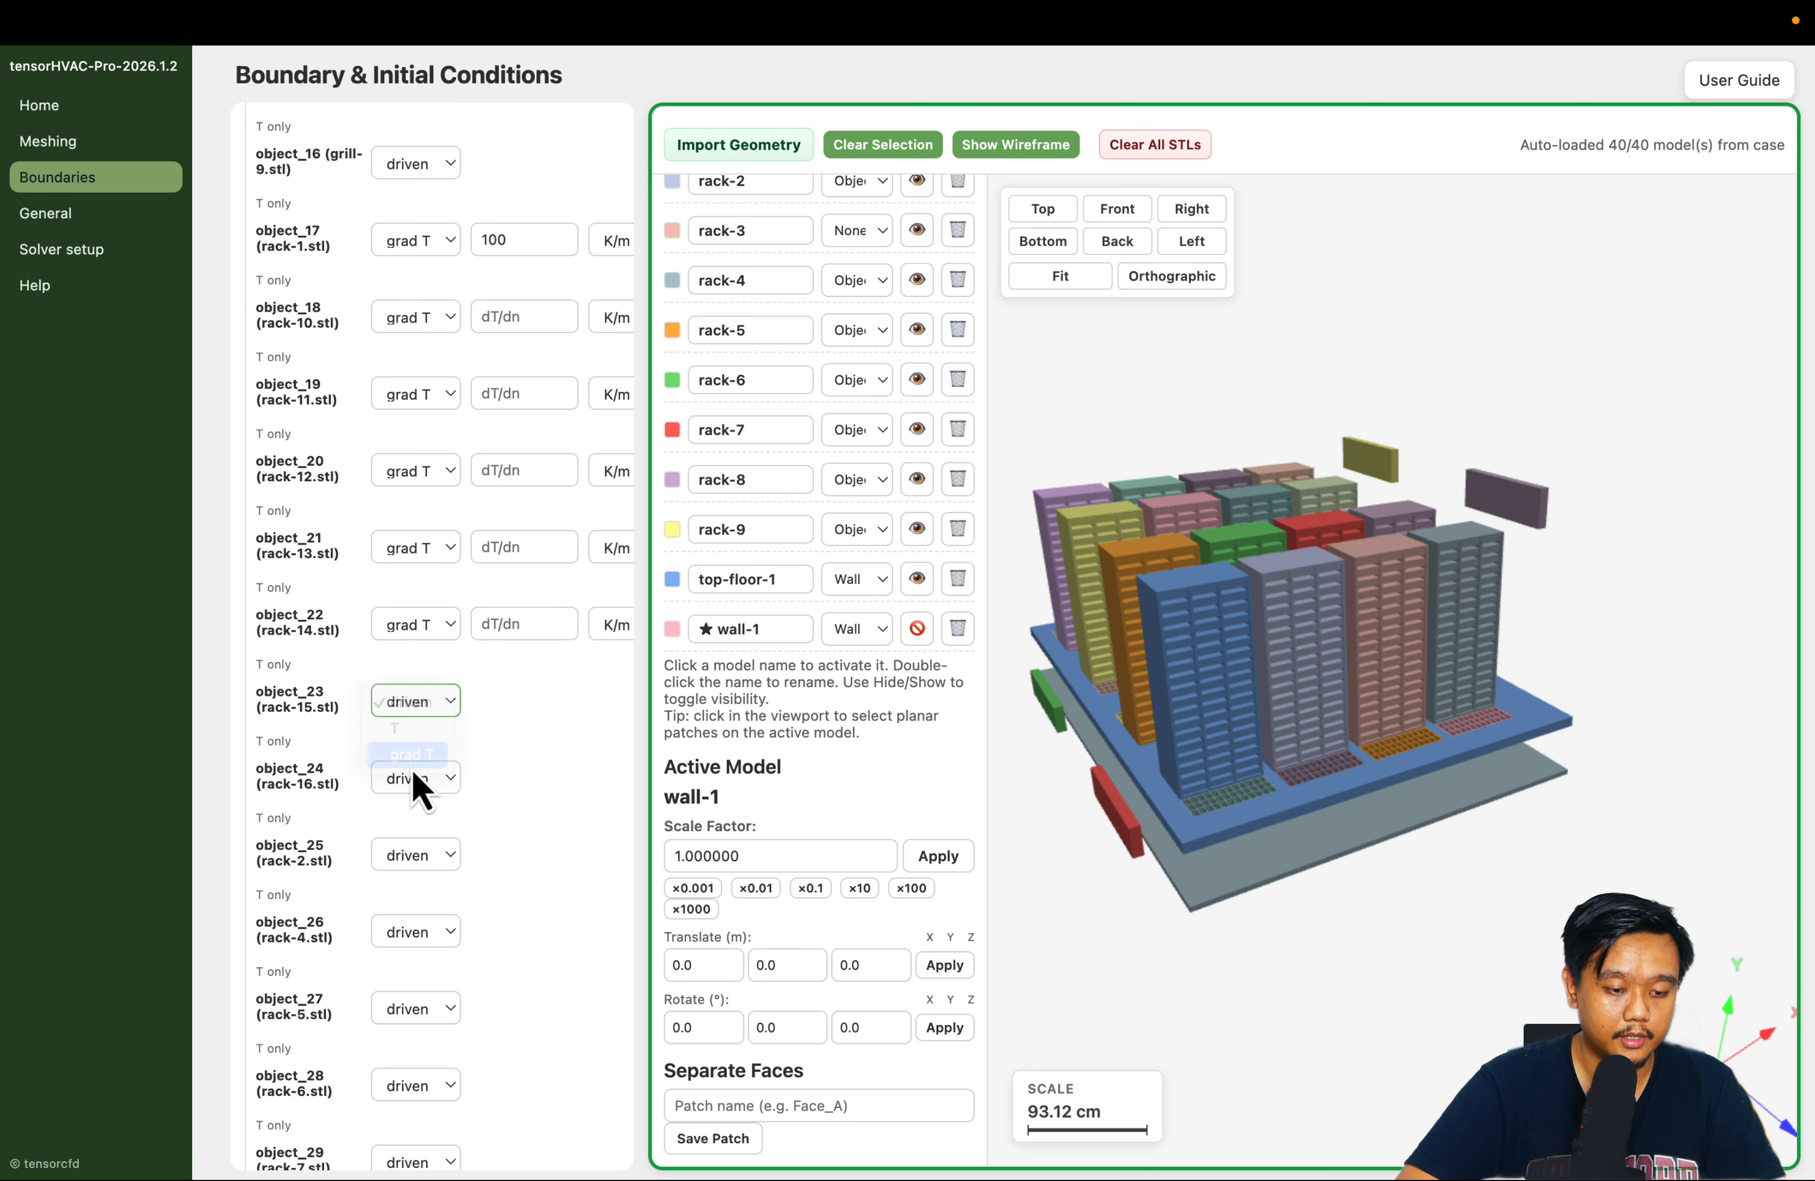
{"action": "left_click", "coordinate": [417, 782]}
{"action": "left_click", "coordinate": [419, 832]}
{"action": "left_click", "coordinate": [419, 857]}
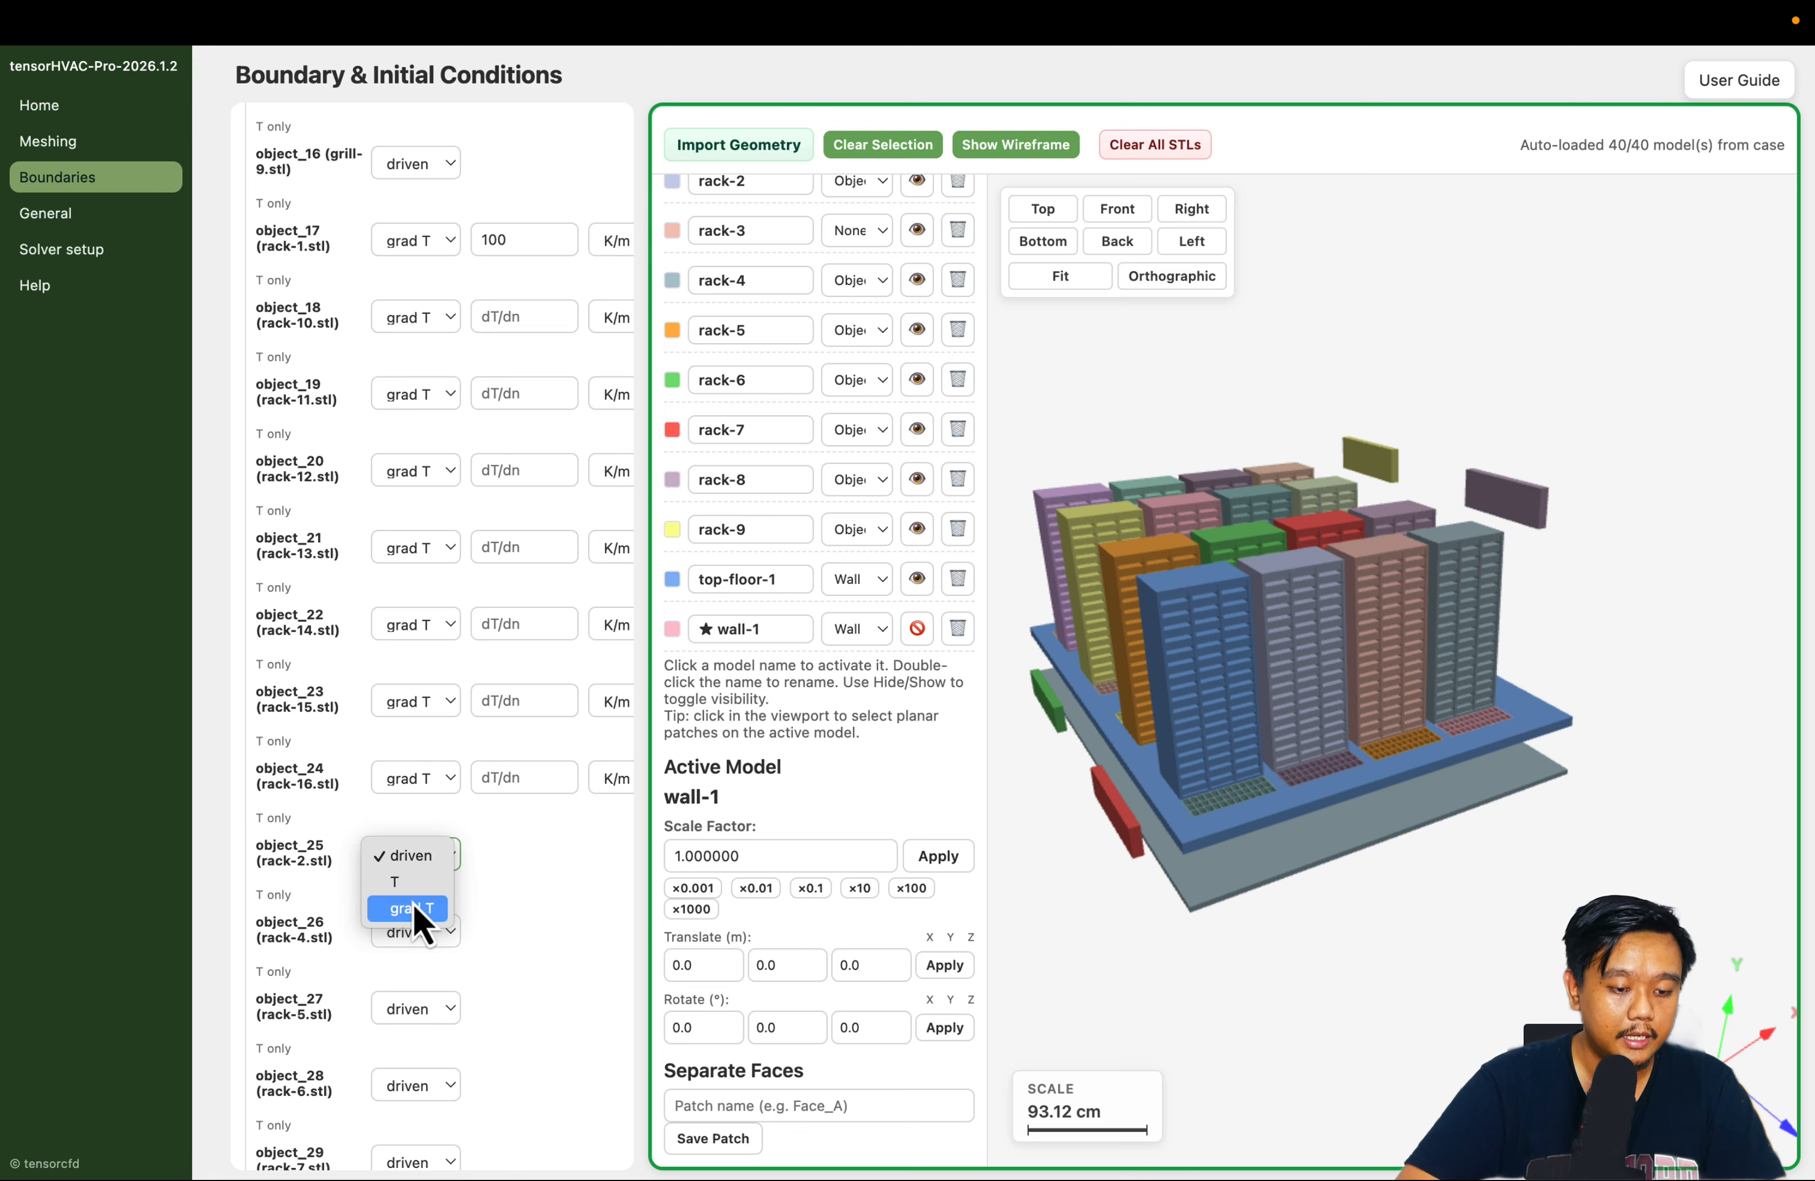
{"action": "left_click", "coordinate": [425, 908]}
Set the thermal condition of object_26, object_27 and object_28 (rack-4, rack-5 and rack-6) to grad T
{"action": "scroll", "coordinate": [442, 897], "scroll_direction": "down", "scroll_amount": 5}
{"action": "left_click", "coordinate": [419, 682]}
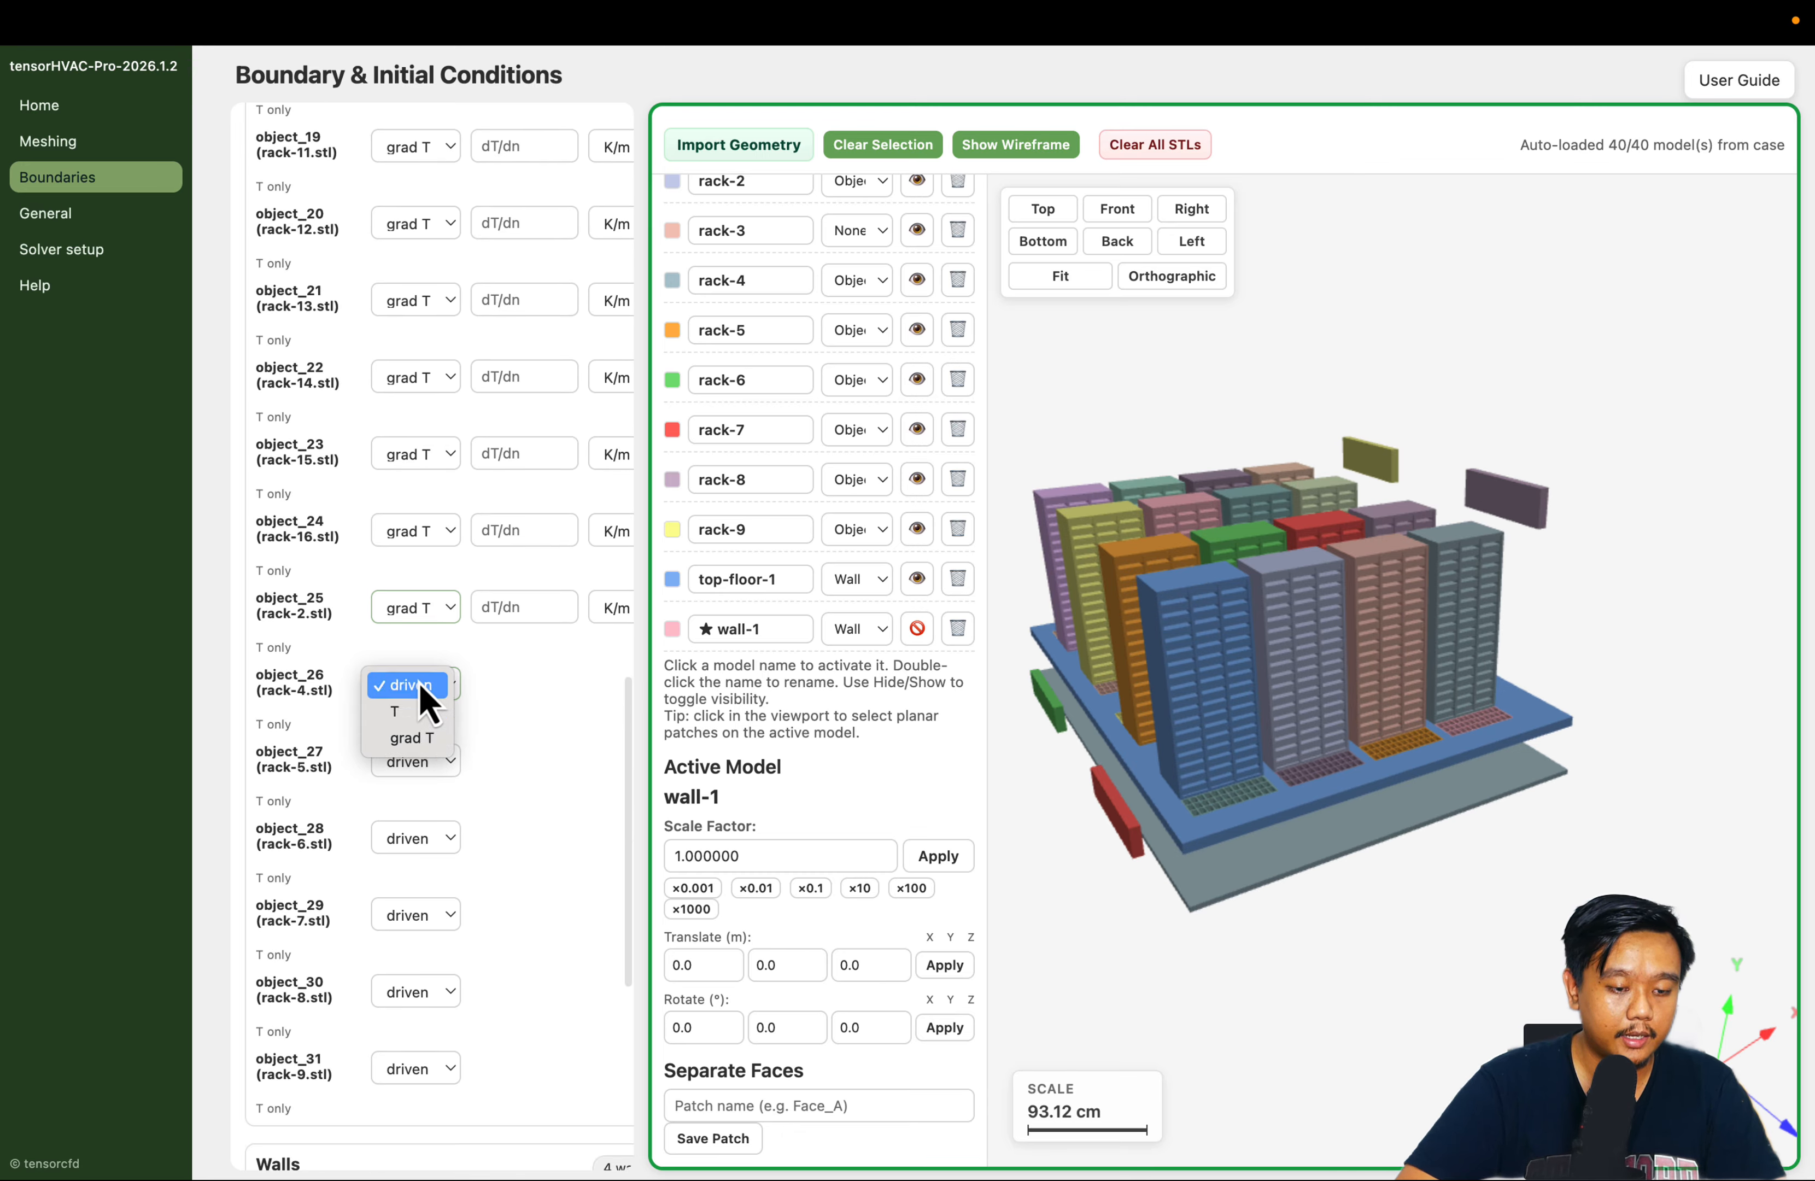
{"action": "left_click", "coordinate": [418, 741]}
{"action": "left_click", "coordinate": [420, 761]}
{"action": "left_click", "coordinate": [411, 815]}
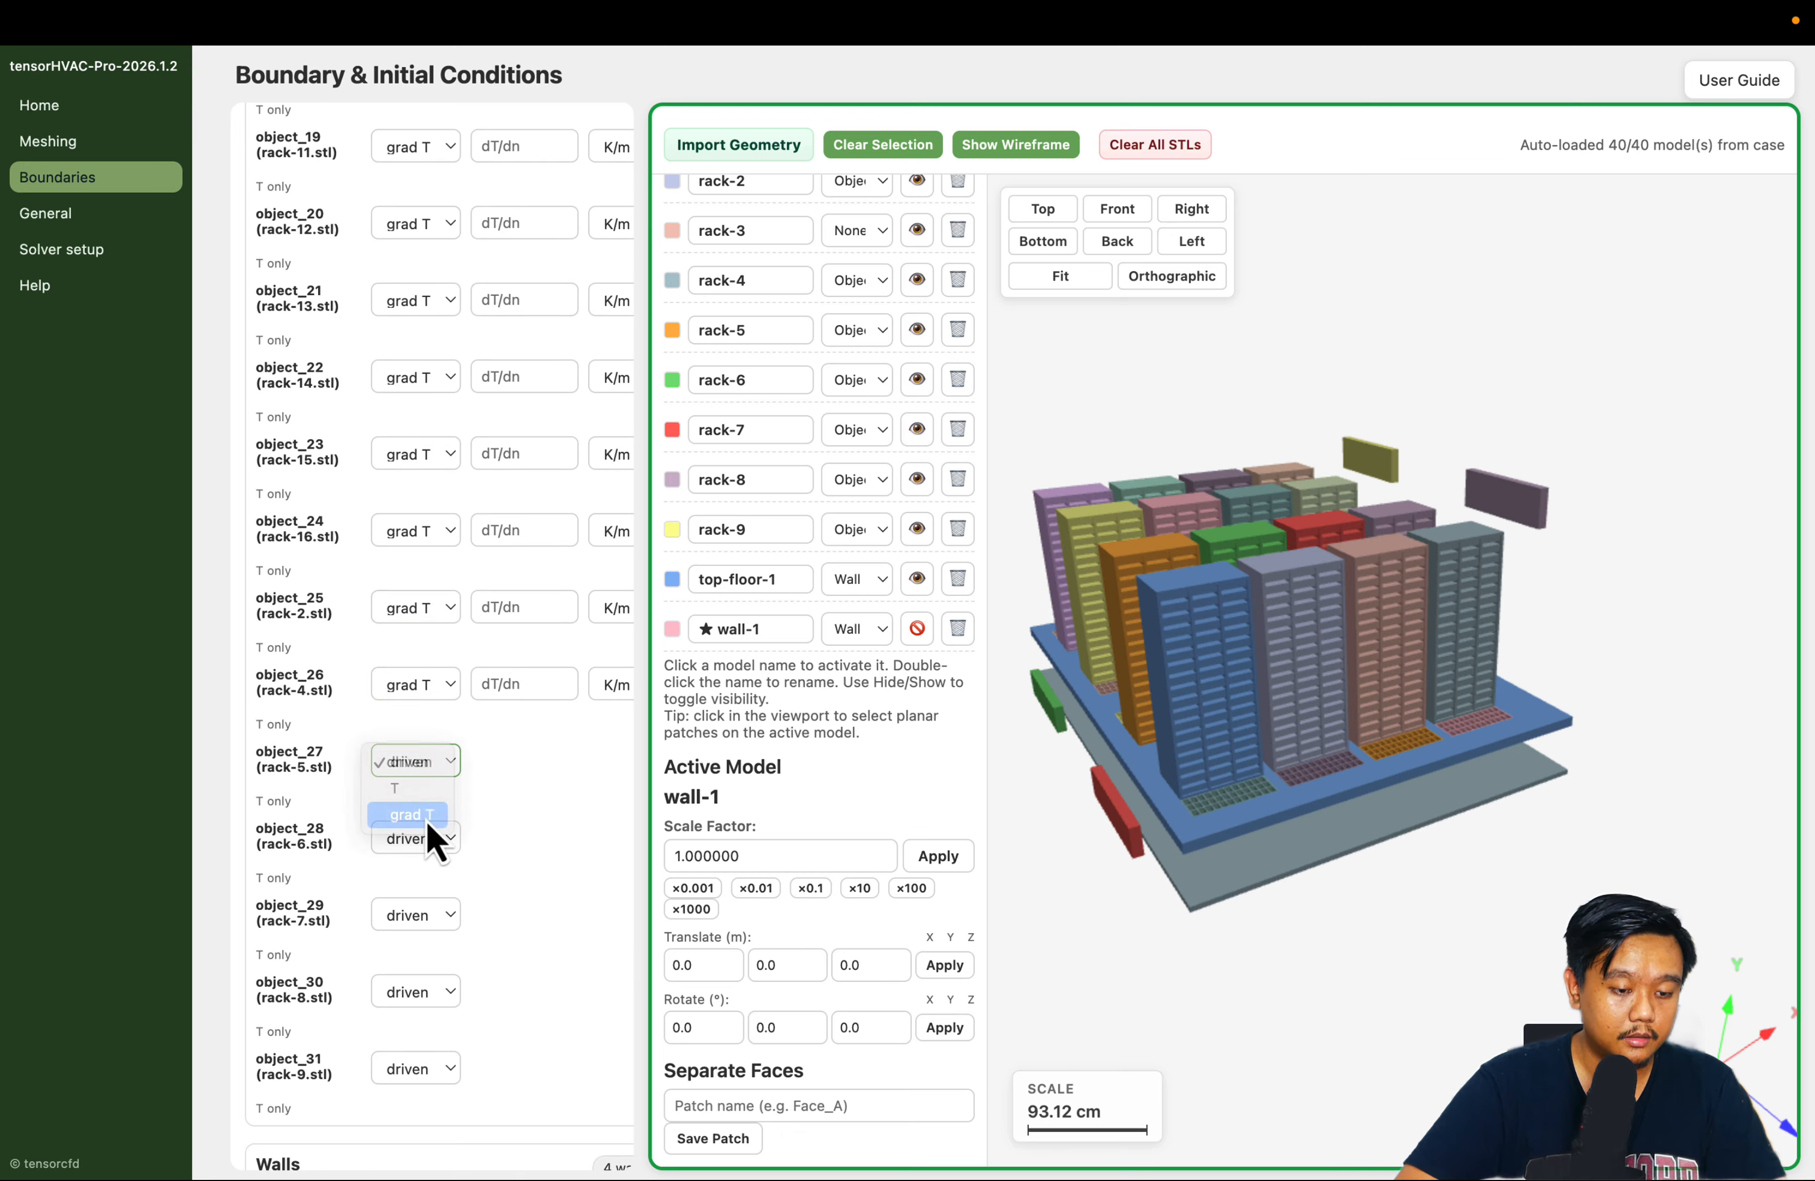
{"action": "left_click", "coordinate": [419, 839]}
{"action": "left_click", "coordinate": [419, 896]}
Set the thermal condition of object_29, object_30 and object_31 (rack-7, rack-8 and rack-9) to grad T
{"action": "left_click", "coordinate": [426, 915]}
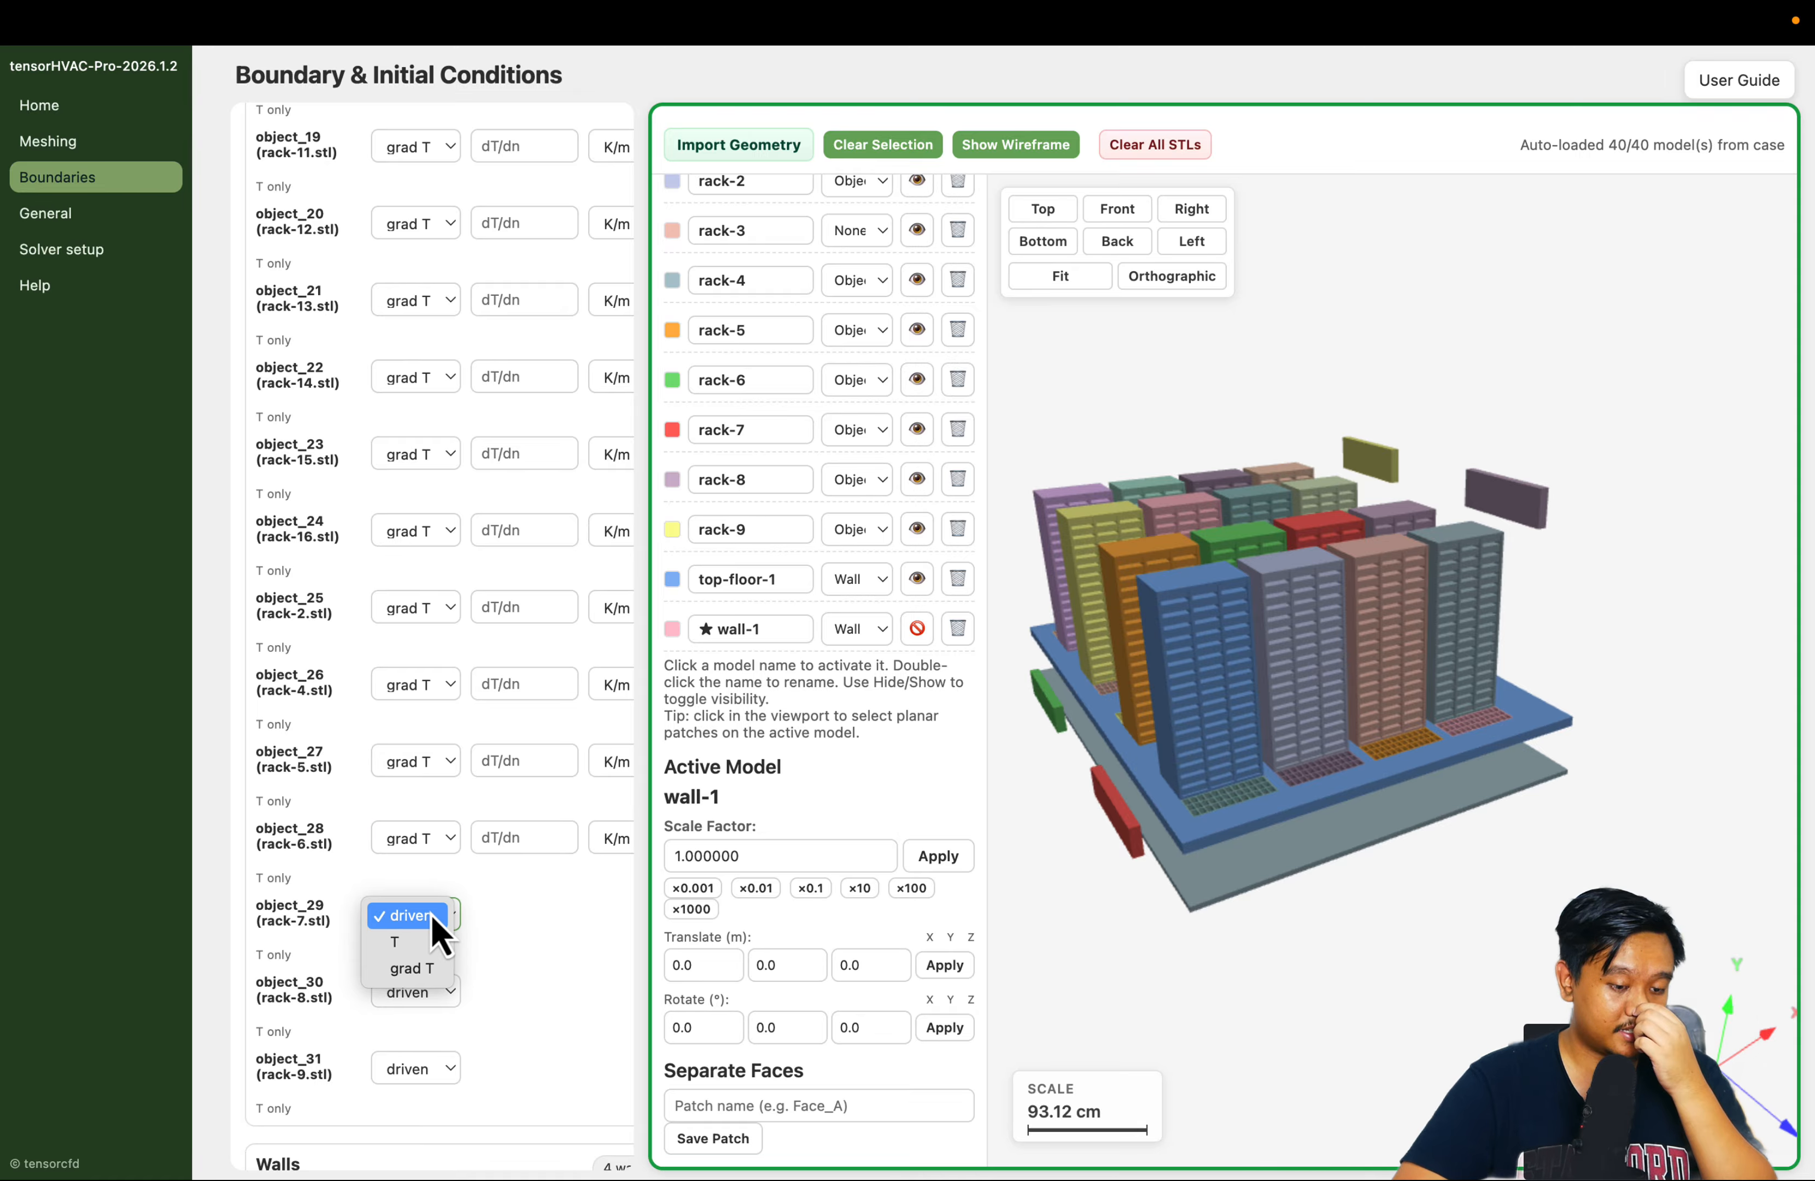
{"action": "left_click", "coordinate": [426, 969]}
{"action": "left_click", "coordinate": [425, 997]}
{"action": "left_click", "coordinate": [422, 1050]}
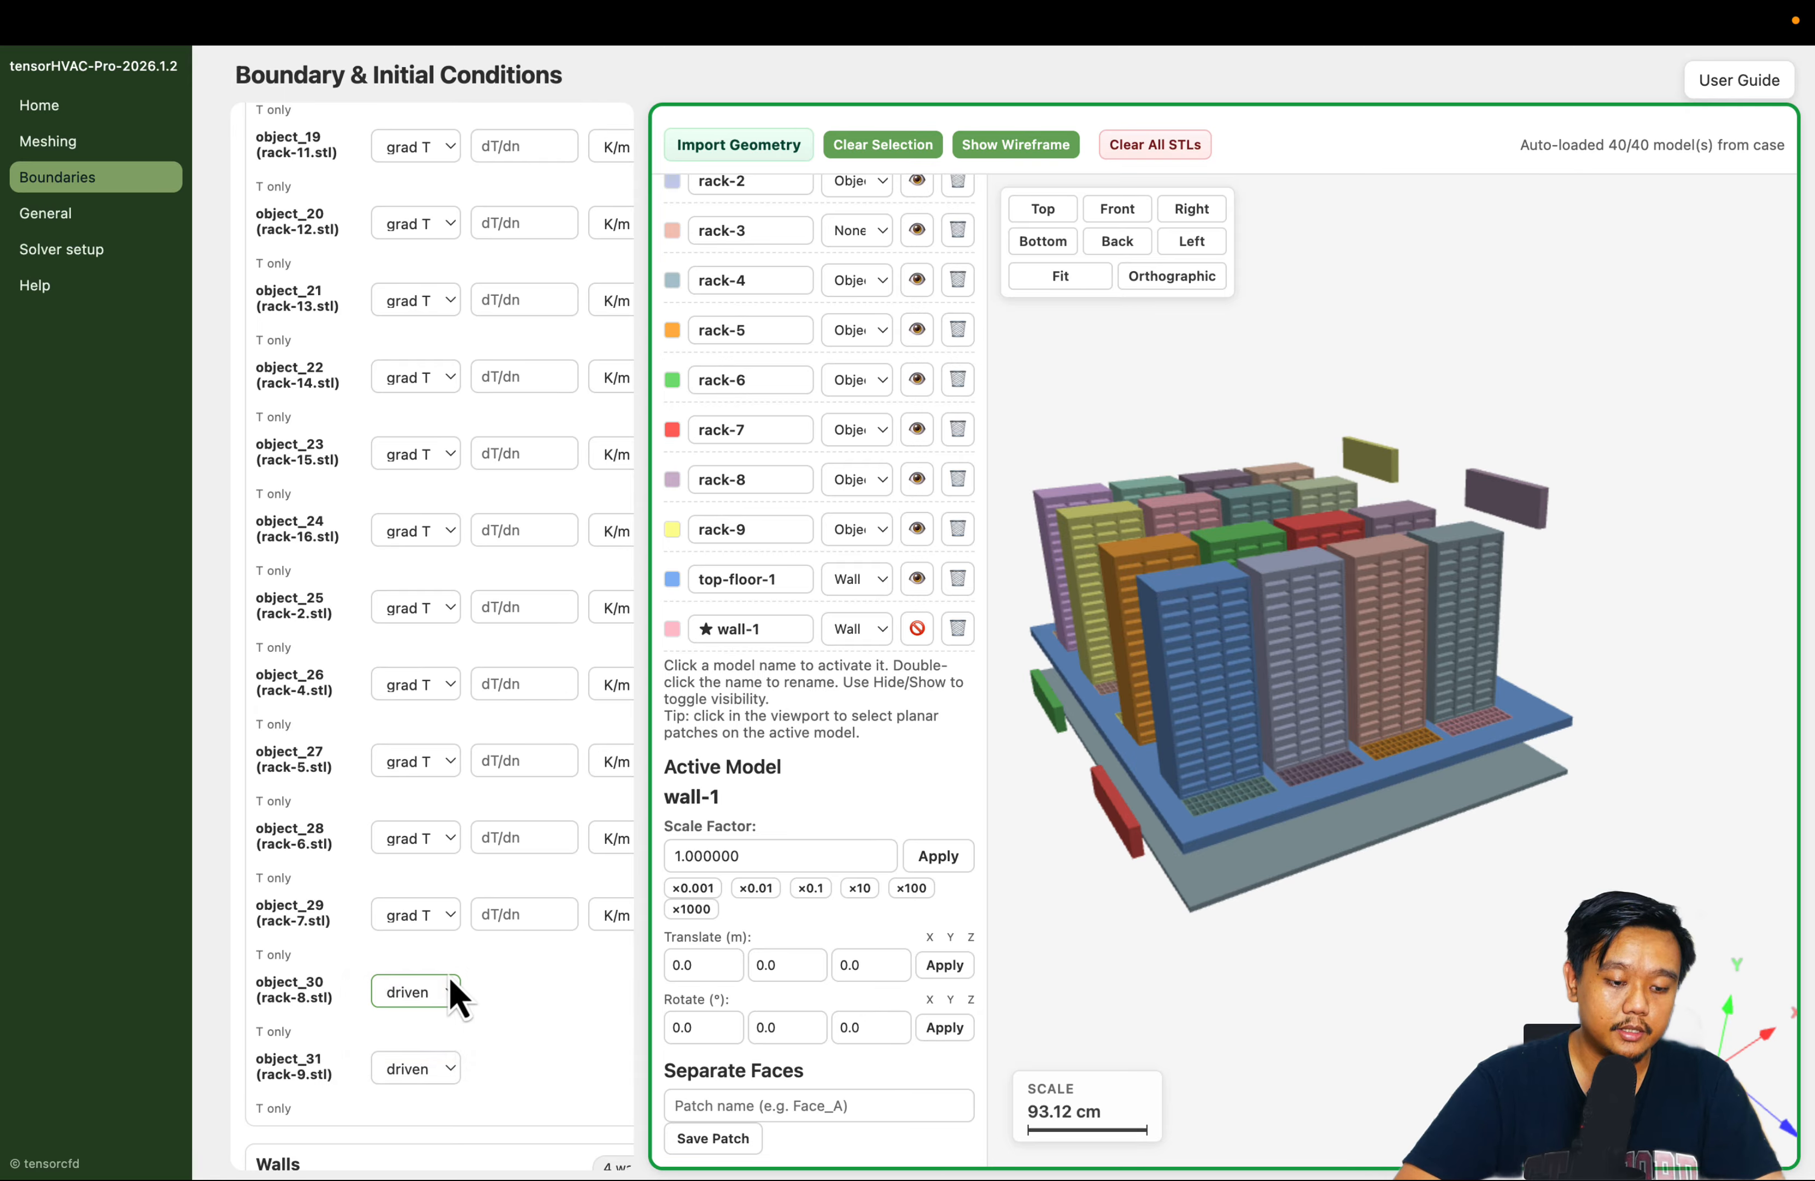
{"action": "scroll", "coordinate": [448, 993], "scroll_direction": "down", "scroll_amount": 2}
{"action": "left_click", "coordinate": [426, 968]}
{"action": "left_click", "coordinate": [414, 1020]}
Set the dT/dn value of object_18 (rack-10) to 100 K/m
{"action": "scroll", "coordinate": [459, 868], "scroll_direction": "up", "scroll_amount": 7}
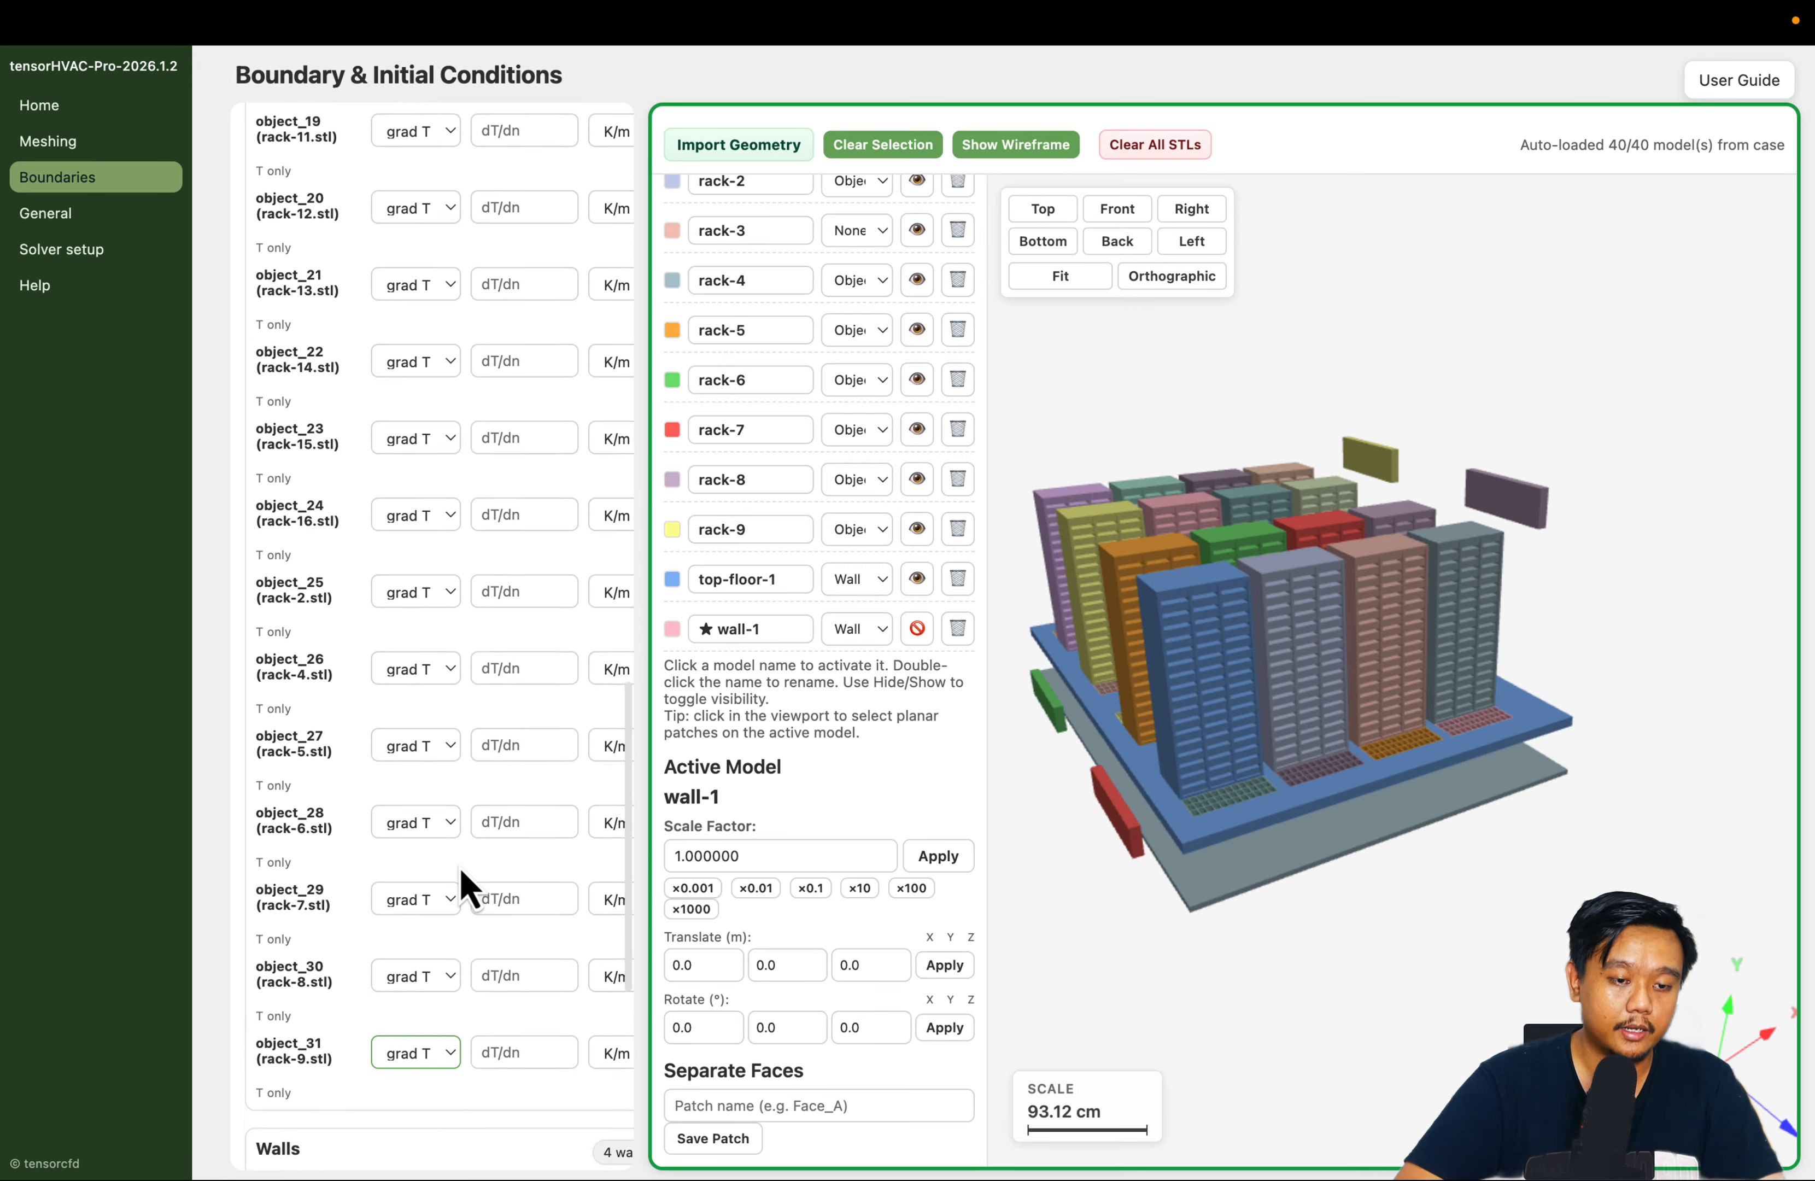
{"action": "left_click", "coordinate": [515, 332]}
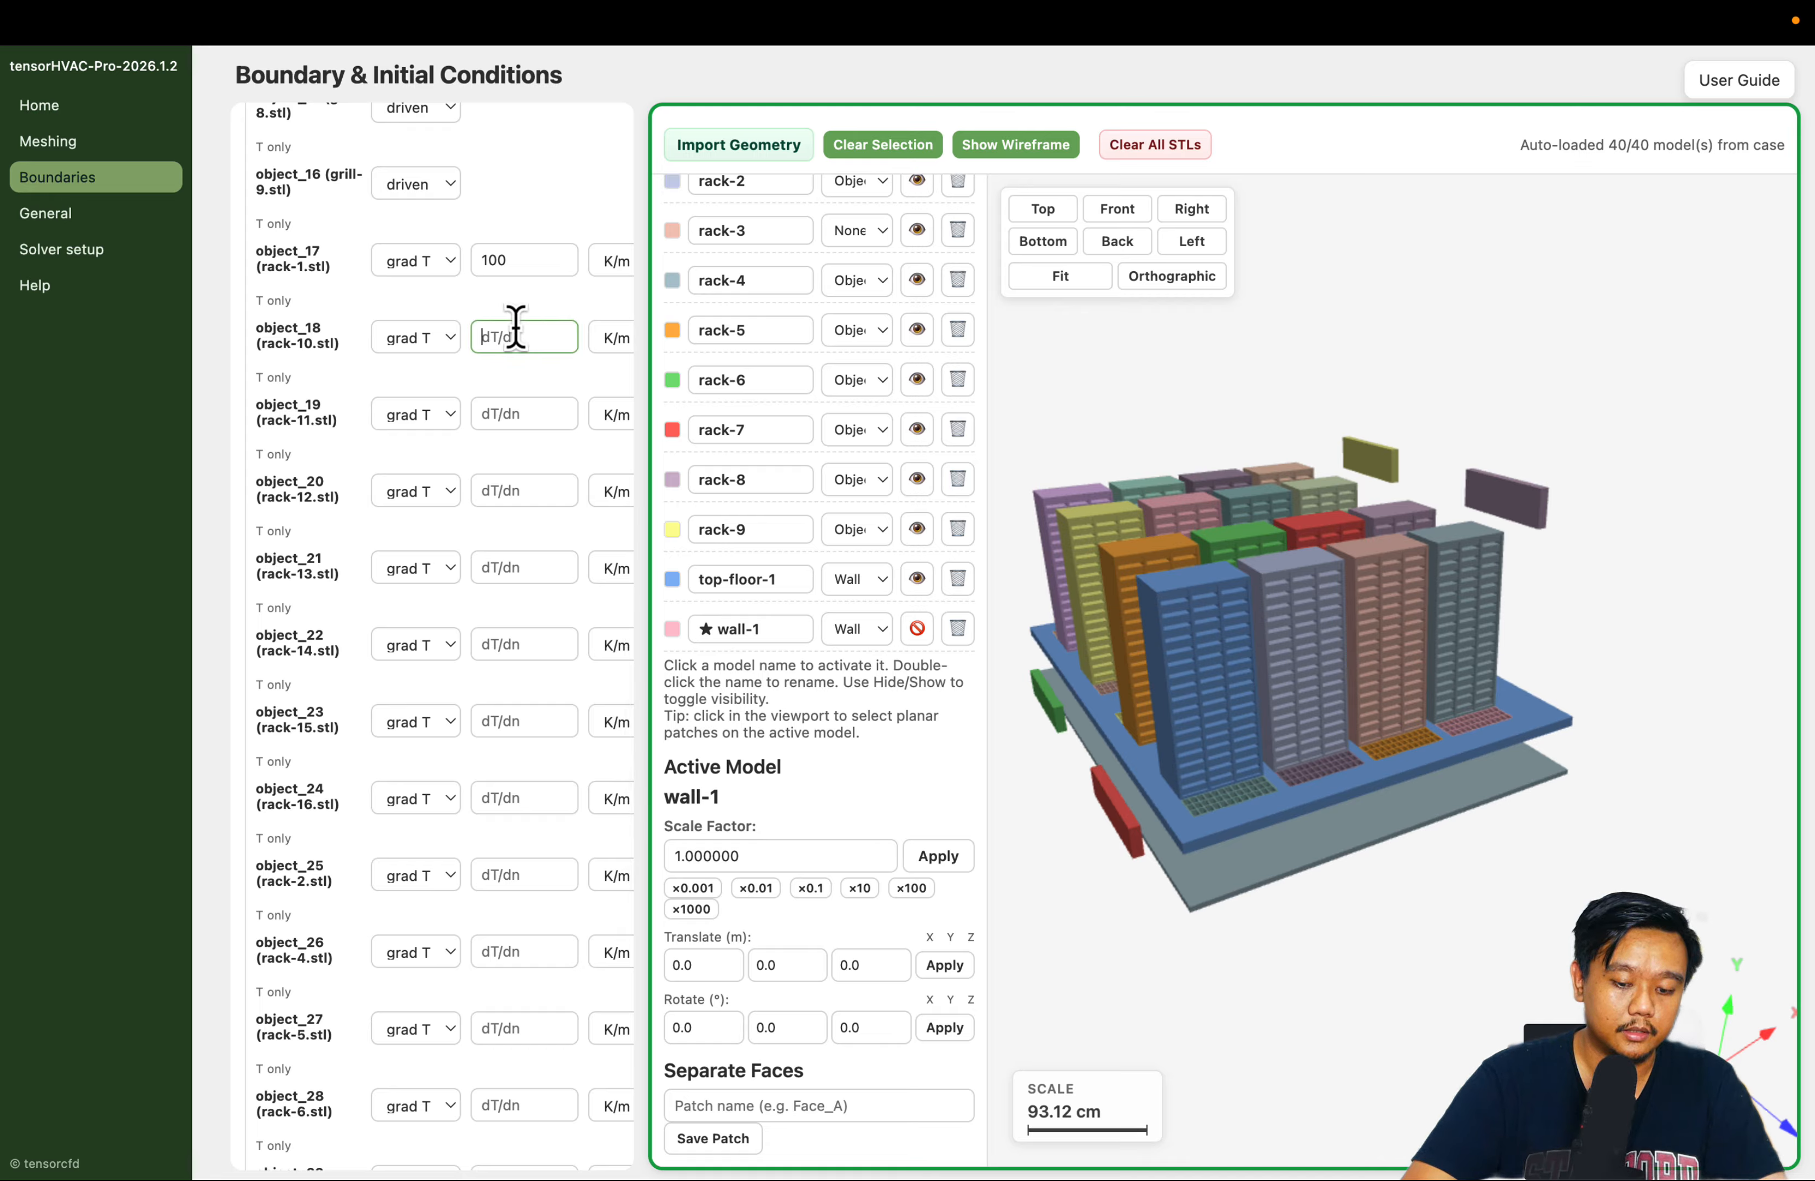
{"action": "type", "text": "`00"}
{"action": "key", "text": "Tab"}
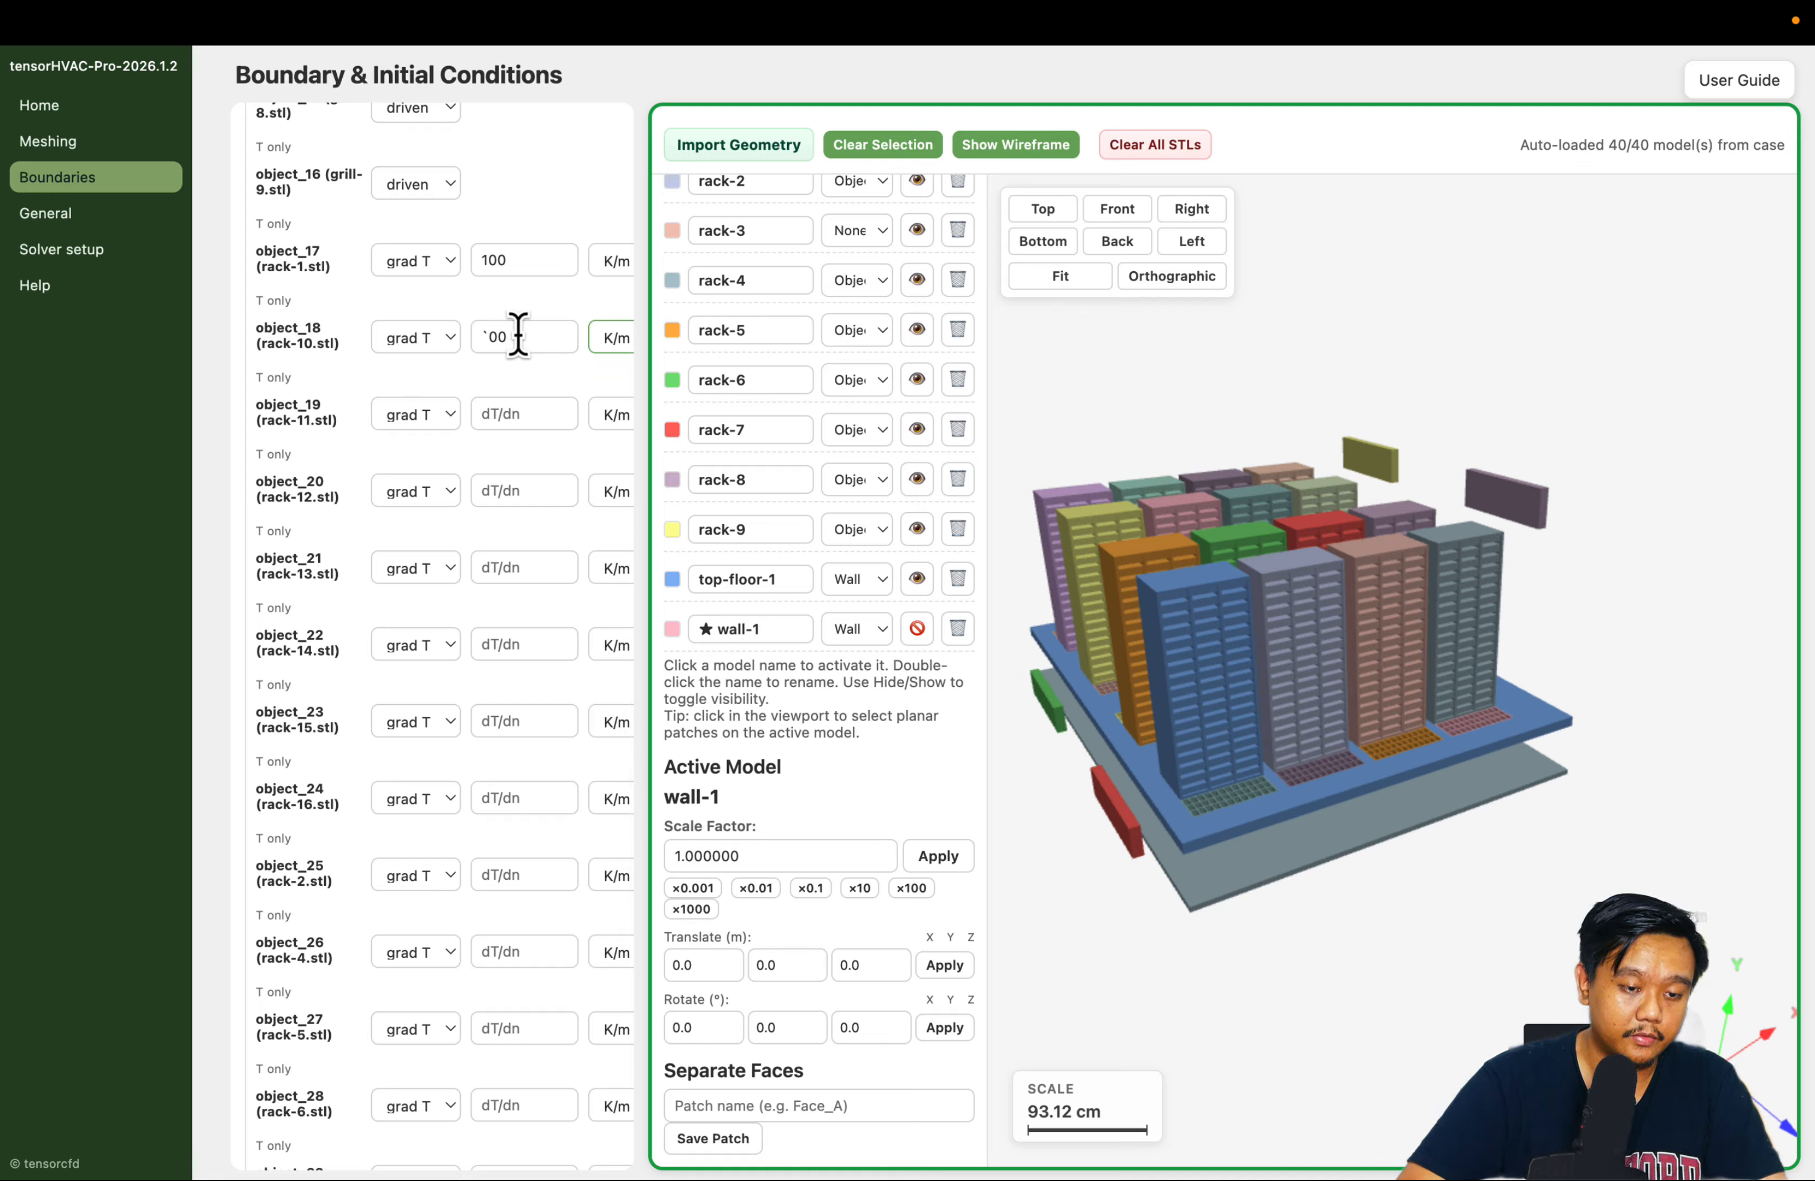
{"action": "key", "text": "shift+Tab"}
{"action": "type", "text": "100"}
{"action": "key", "text": "Tab"}
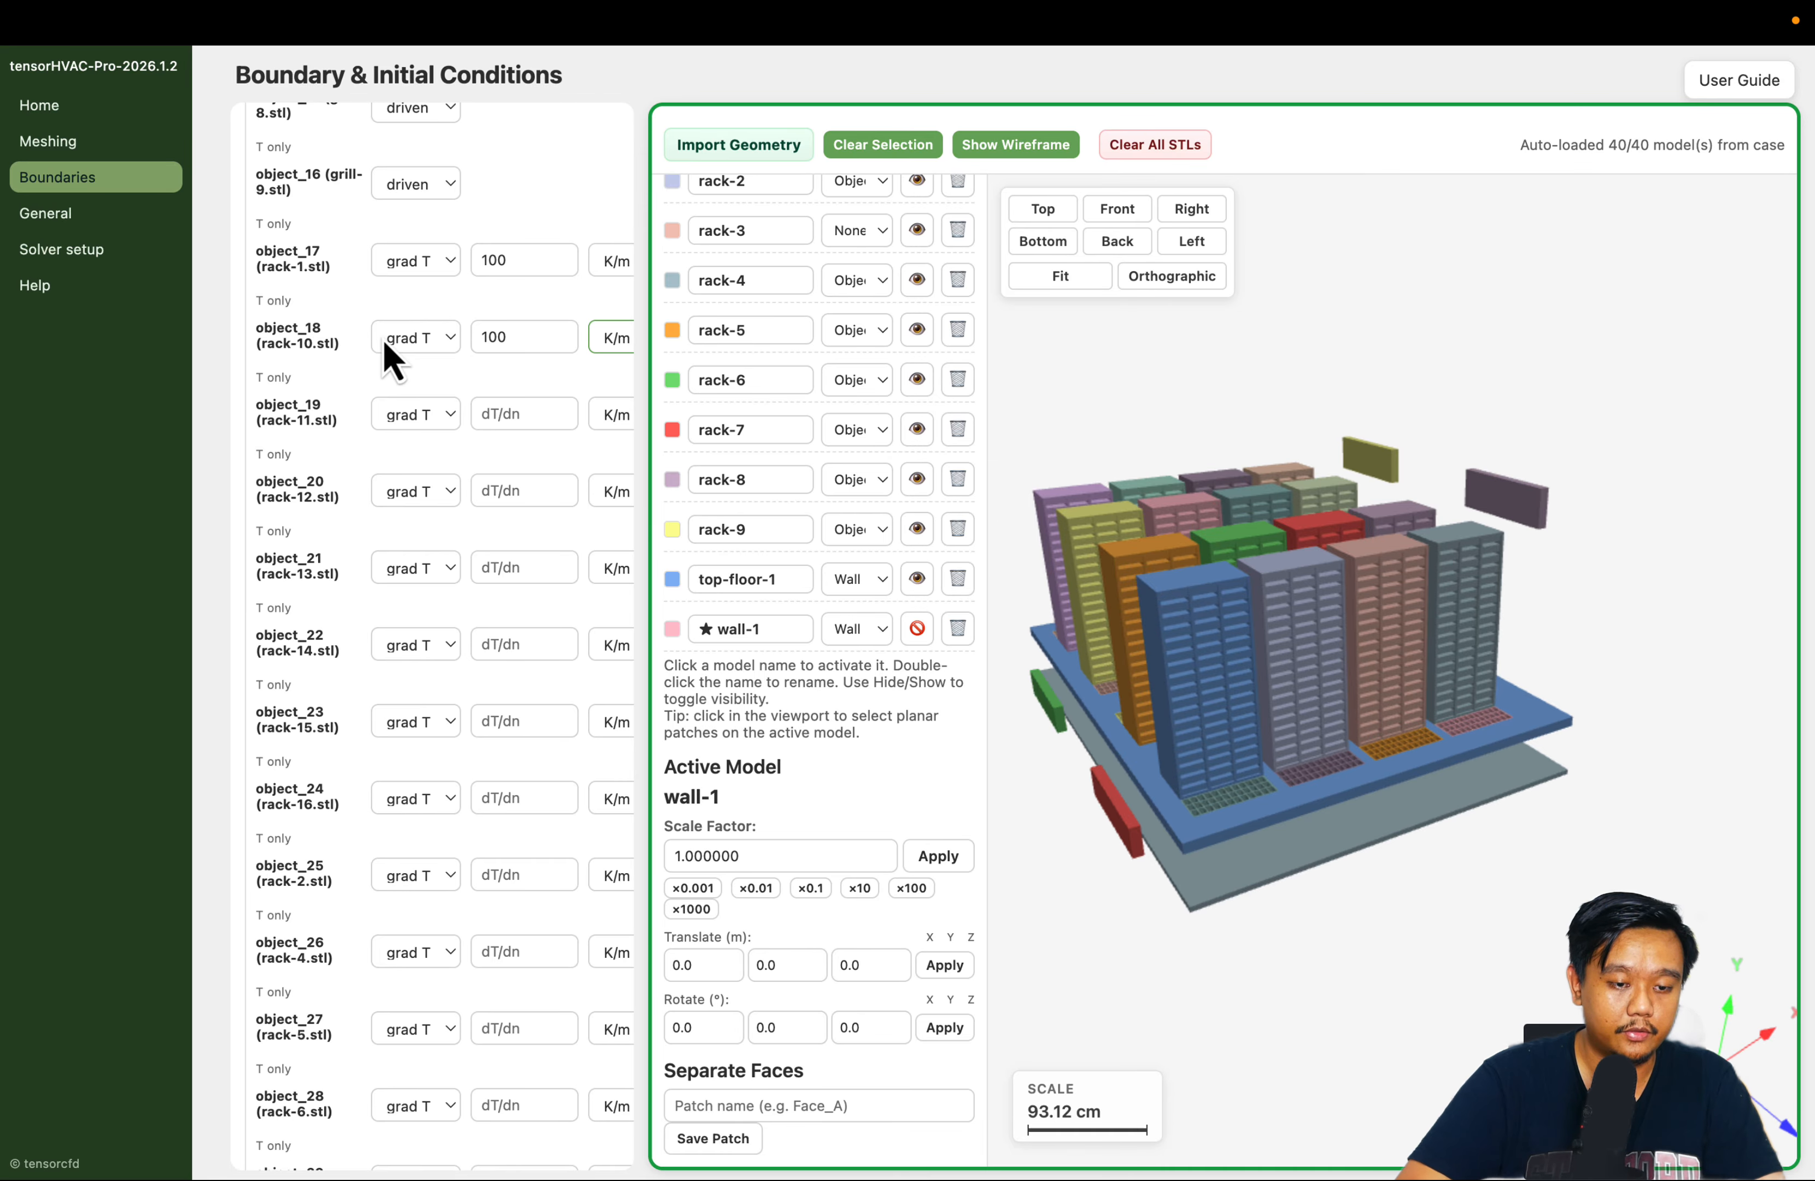
Set the dT/dn value of object_19, object_20 and object_21 (rack-11 to rack-13) to 100 K/m
{"action": "left_click", "coordinate": [498, 415]}
{"action": "type", "text": "100"}
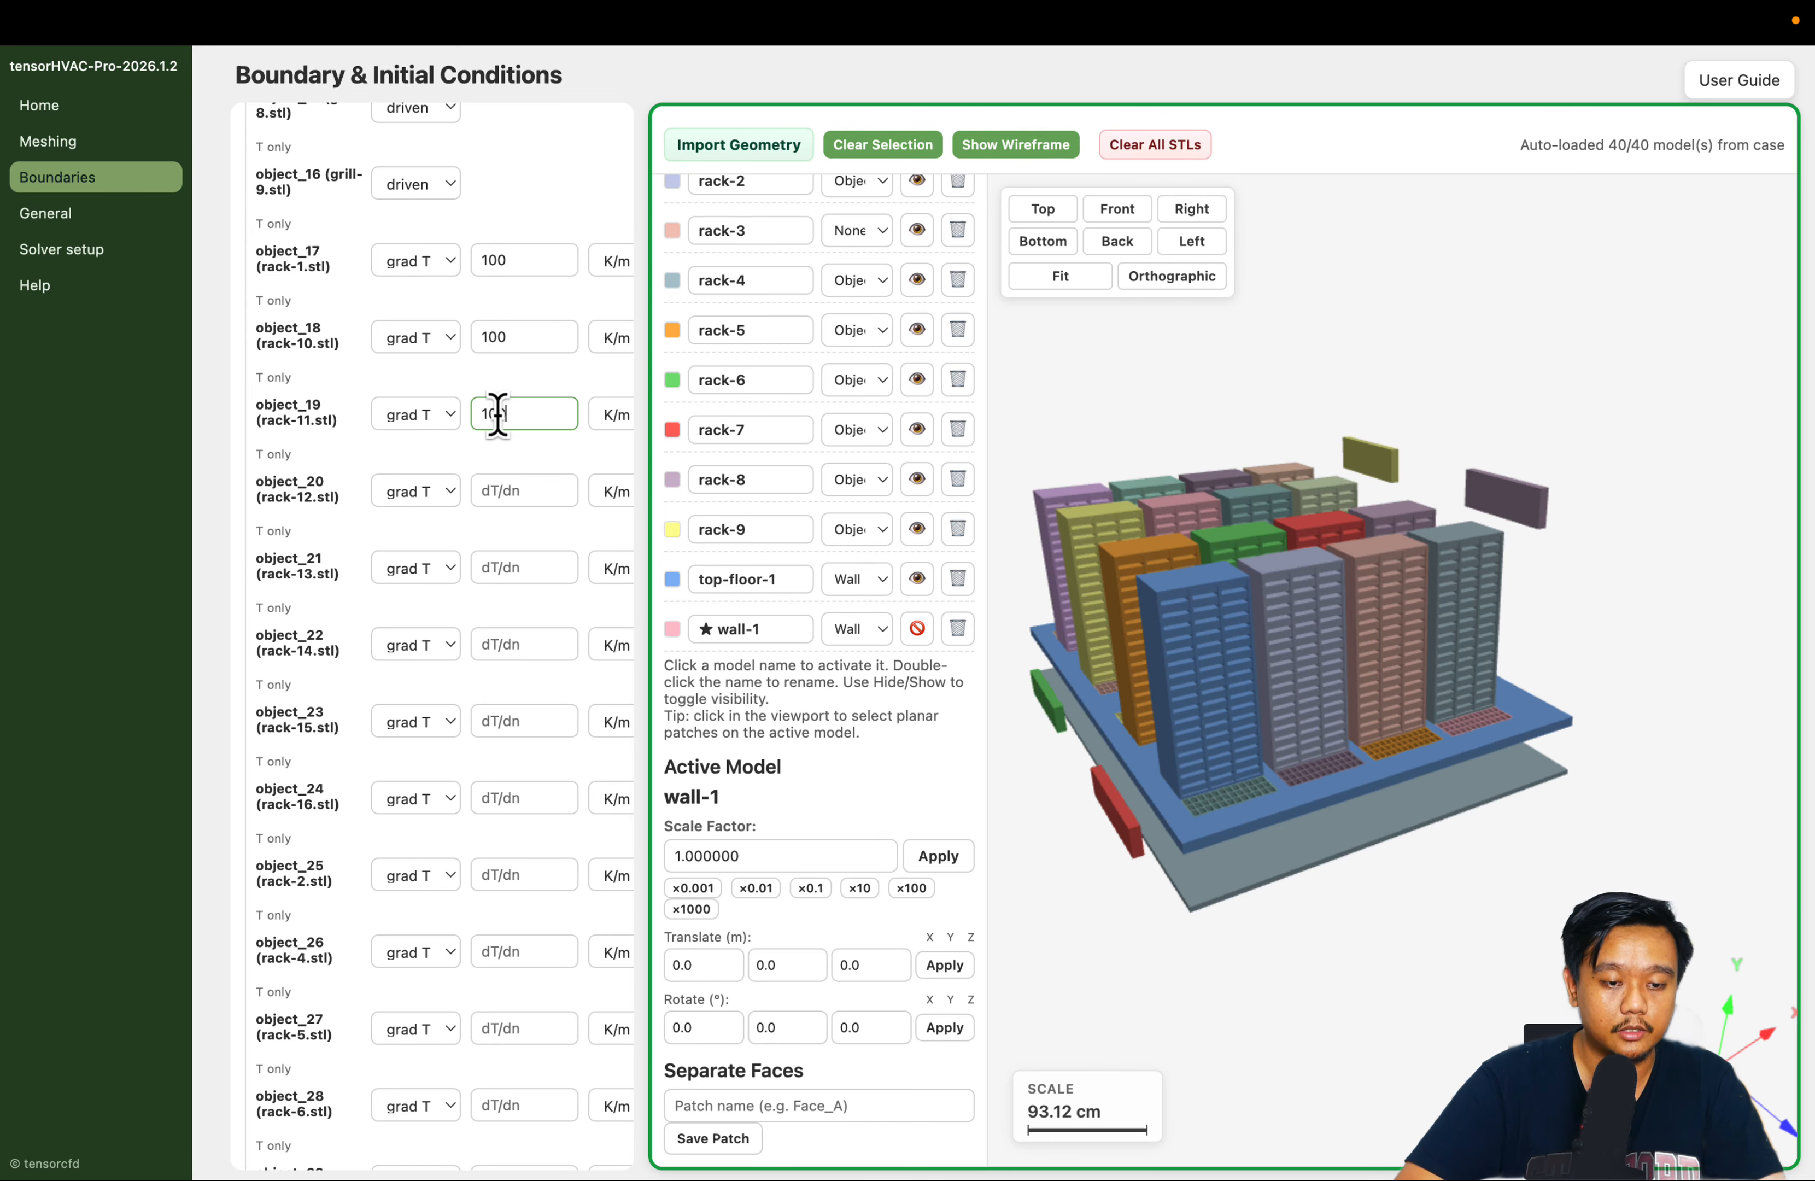
{"action": "left_click", "coordinate": [530, 479]}
{"action": "type", "text": "100"}
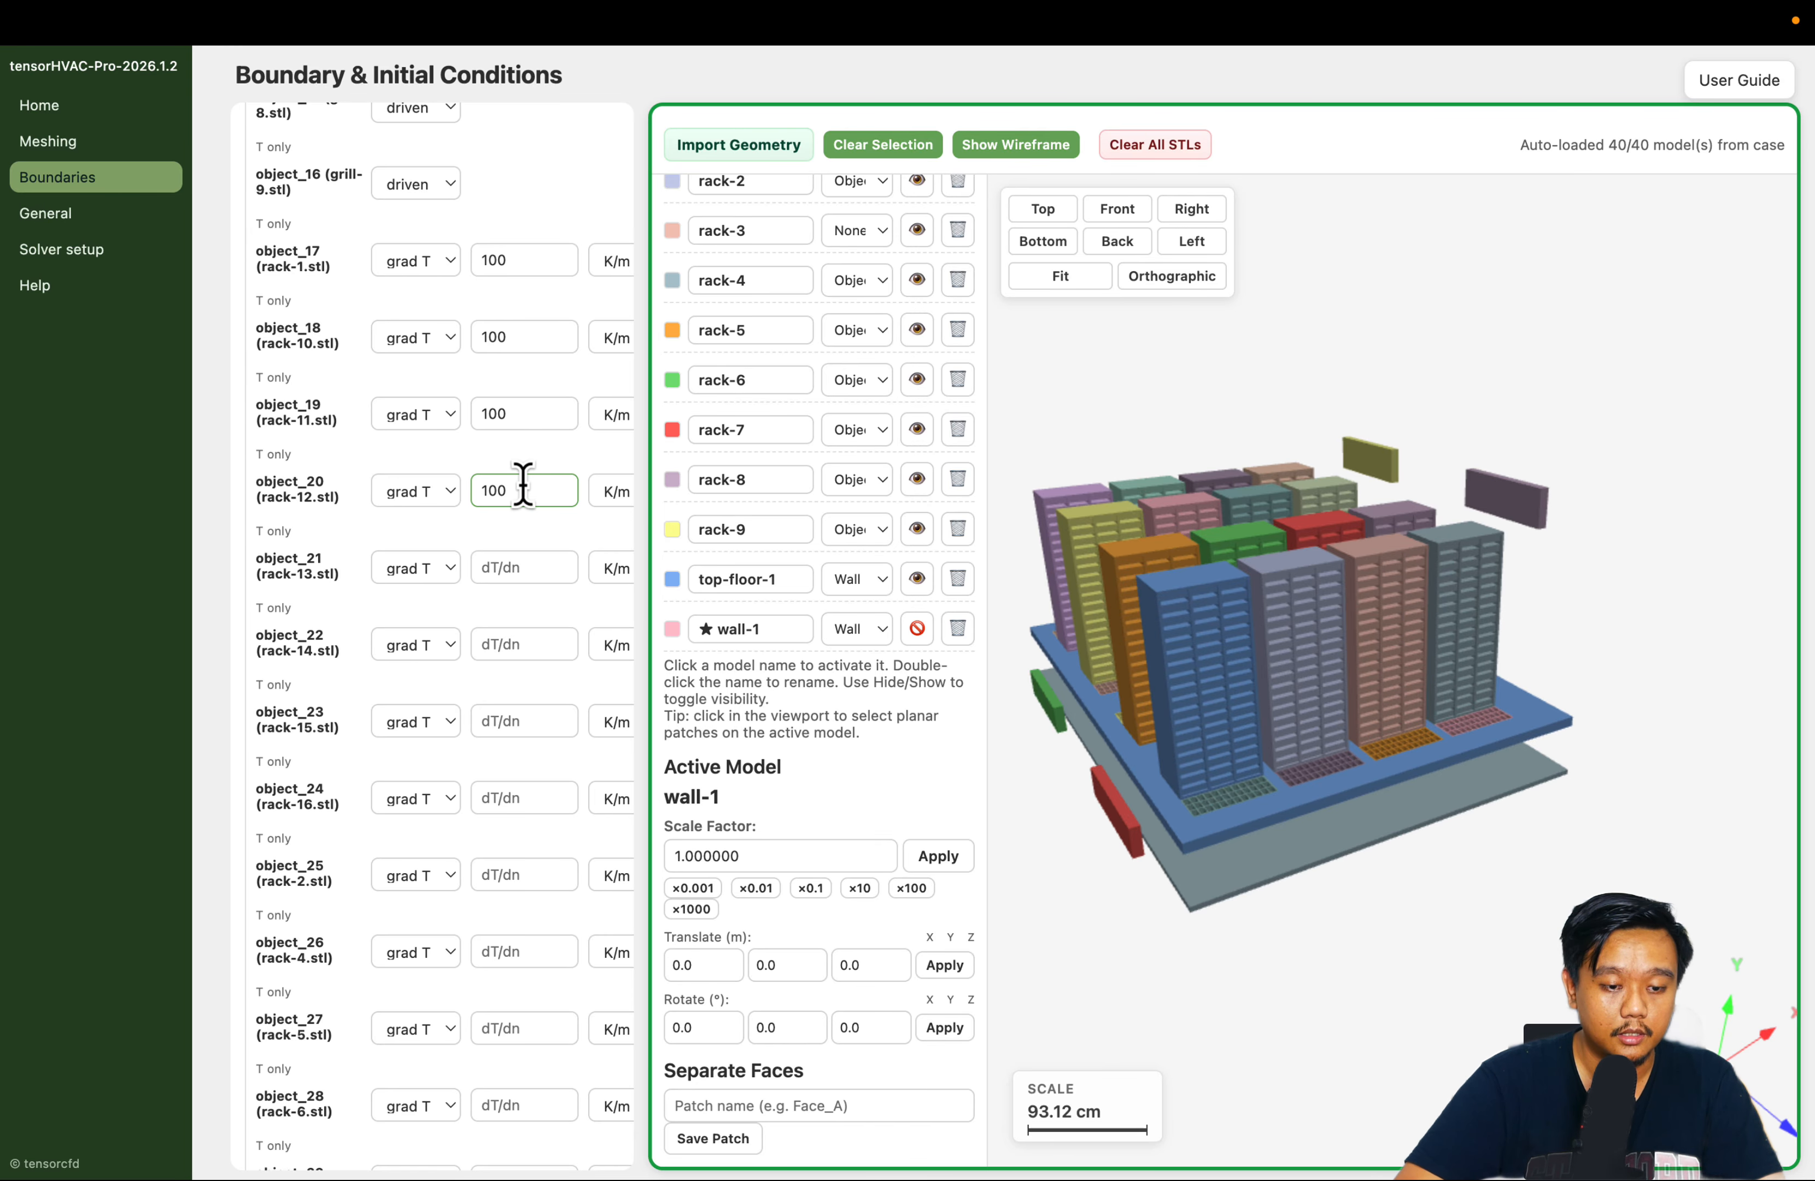
{"action": "left_click", "coordinate": [514, 564]}
{"action": "type", "text": "100"}
Set the dT/dn value of object_22, object_23 and object_24 (rack-14 to rack-16) to 100 K/m
{"action": "left_click", "coordinate": [500, 647]}
{"action": "type", "text": "1"}
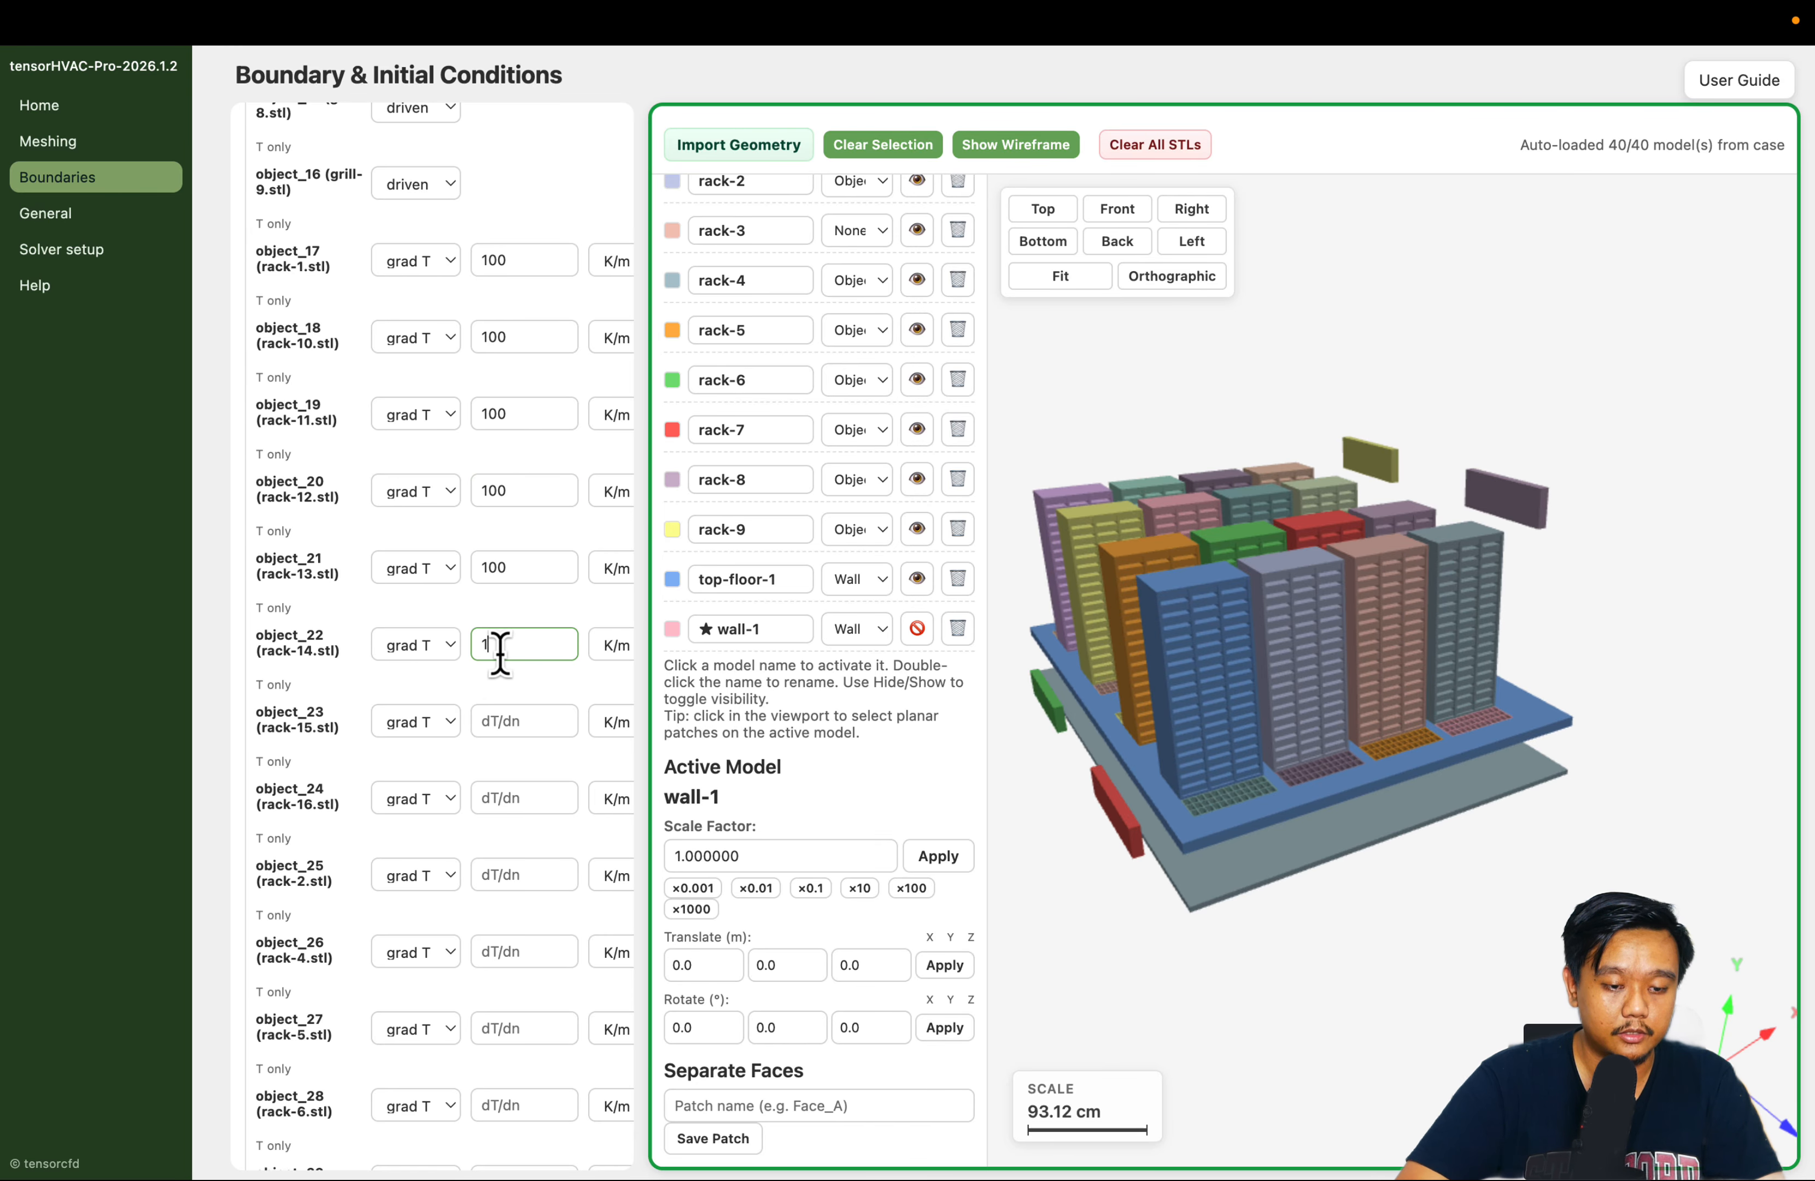
{"action": "type", "text": "00"}
{"action": "scroll", "coordinate": [513, 636], "scroll_direction": "down", "scroll_amount": 3}
{"action": "left_click", "coordinate": [527, 494]}
Set the dT/dn value of object_25, object_26 and object_27 (rack-2, rack-4 and rack-5) to 100 K/m
{"action": "type", "text": "100"}
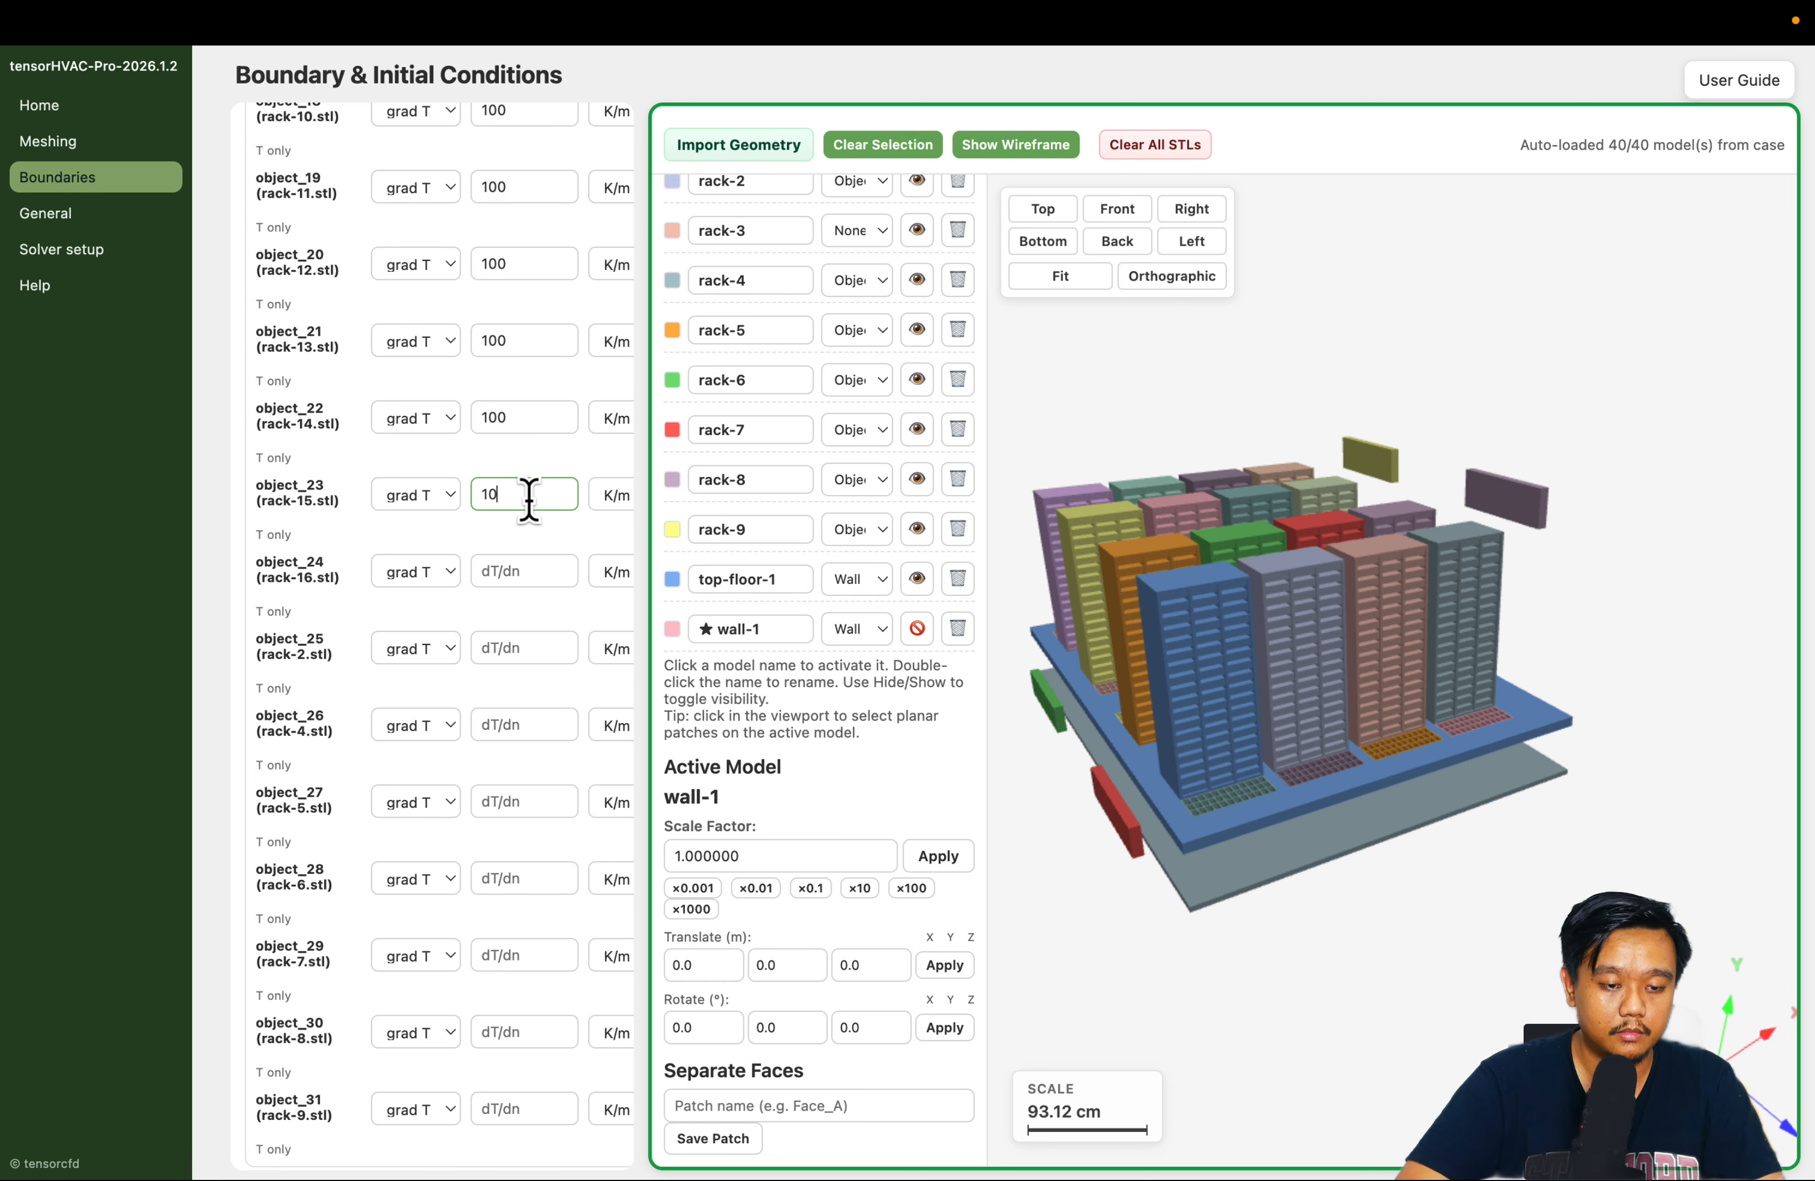
{"action": "left_click", "coordinate": [495, 567]}
{"action": "type", "text": "100"}
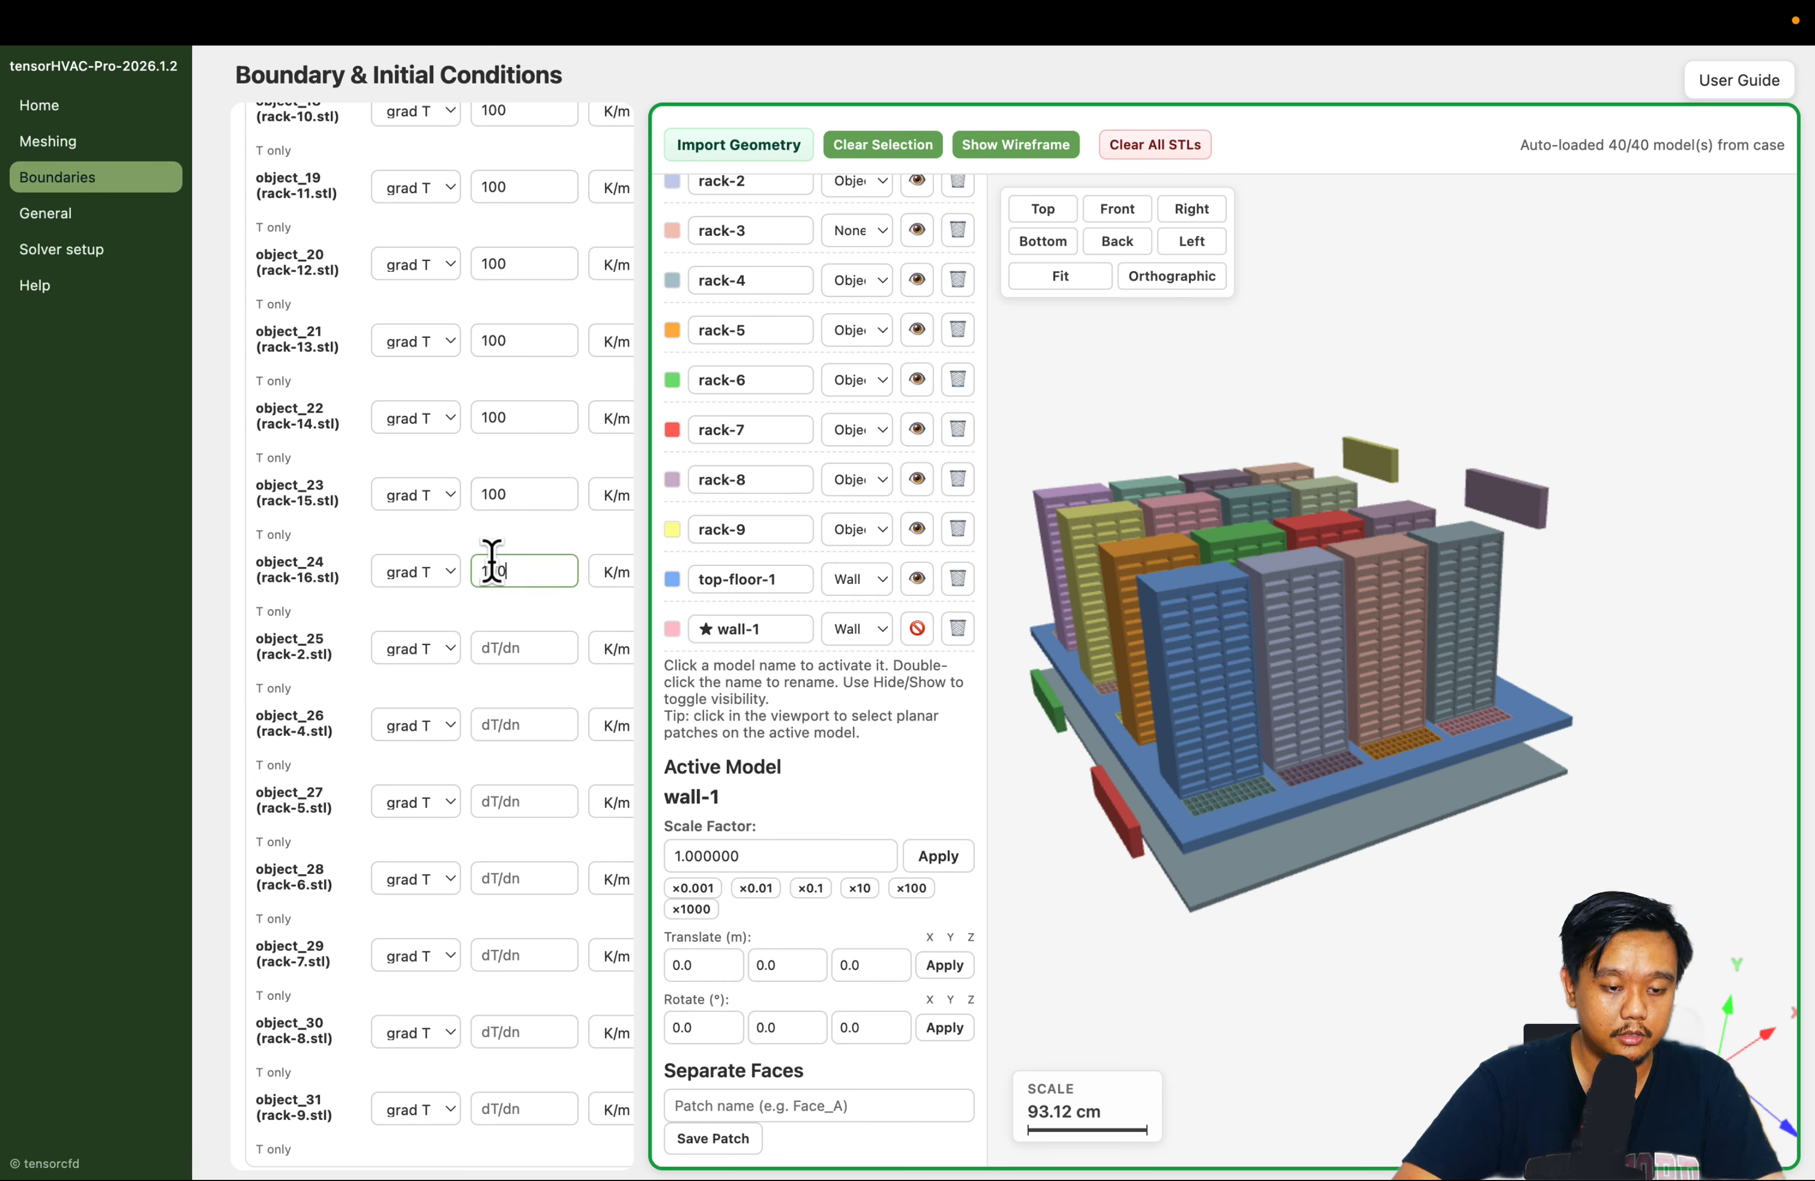
{"action": "left_click", "coordinate": [497, 644]}
{"action": "type", "text": "100"}
{"action": "left_click", "coordinate": [503, 728]}
{"action": "type", "text": "100"}
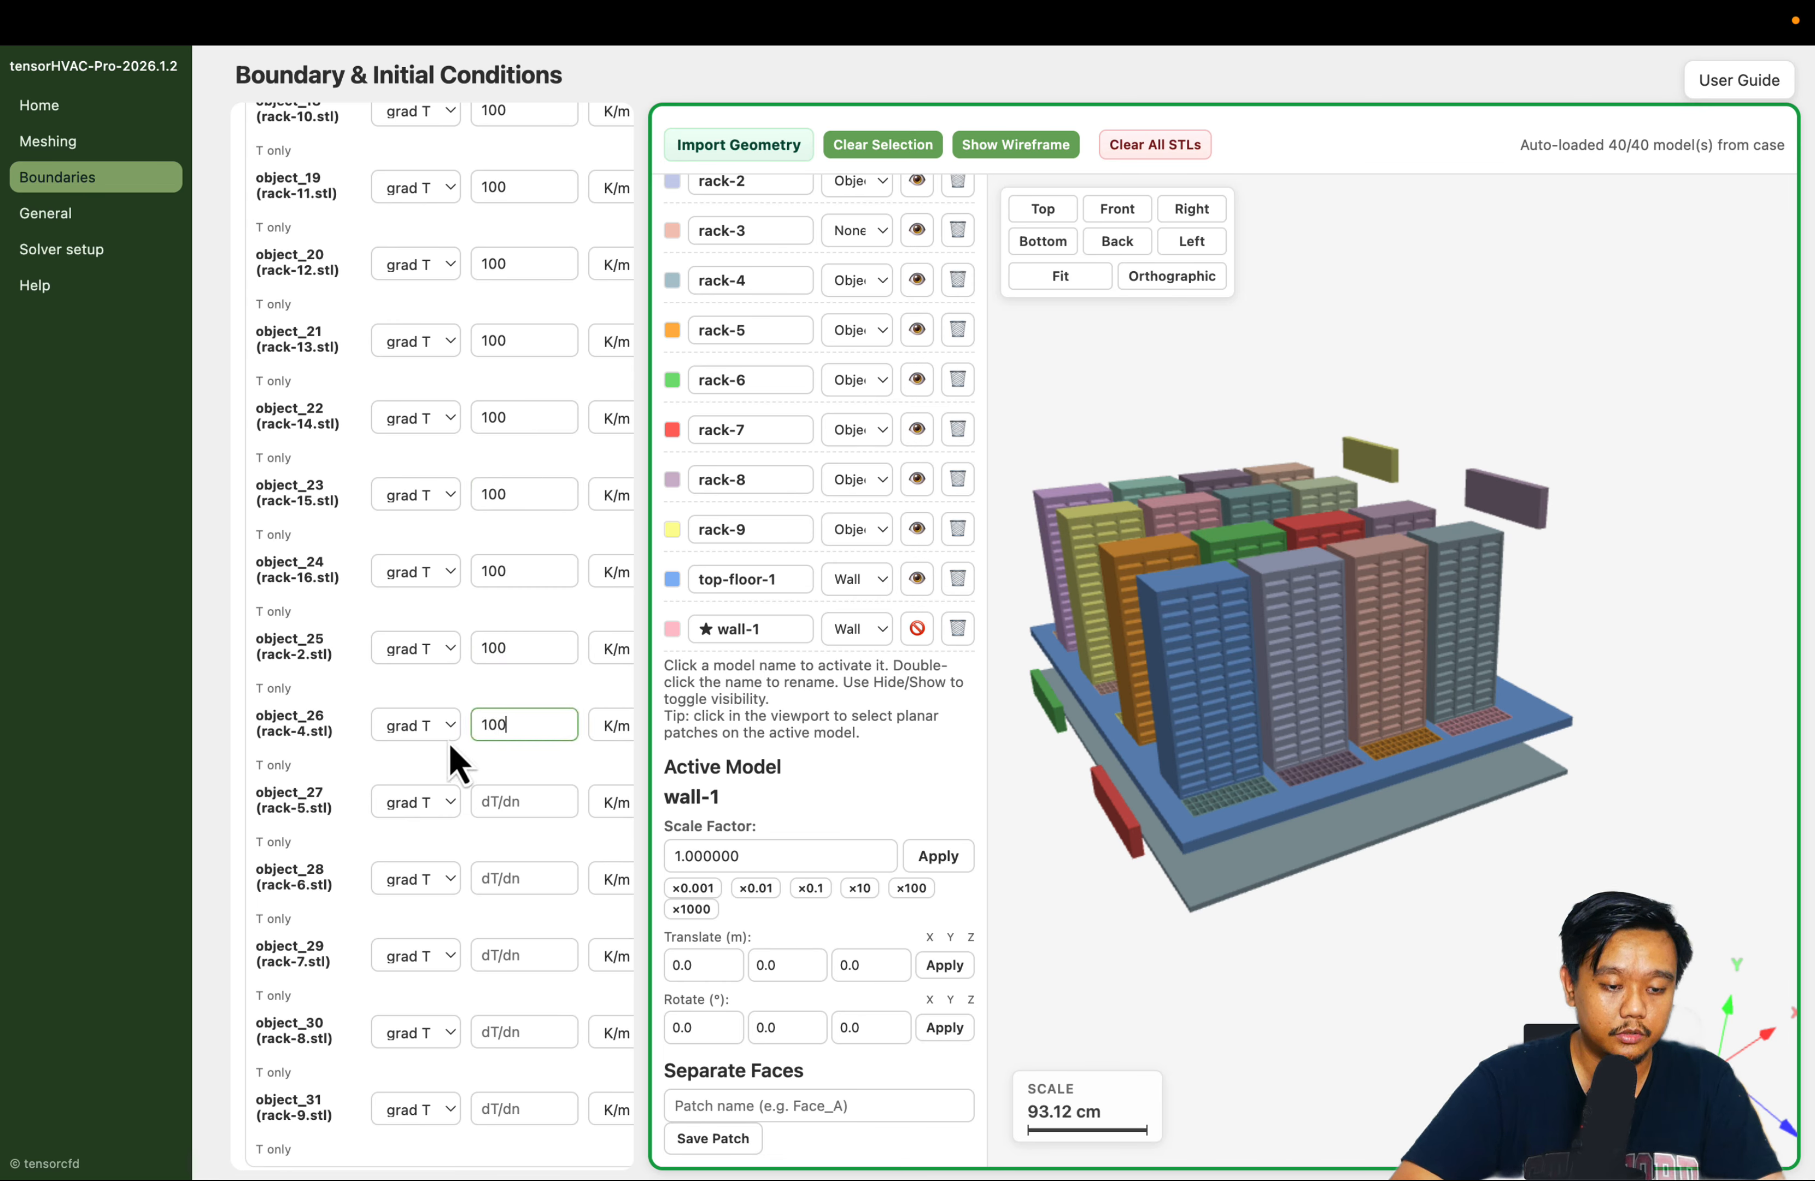
{"action": "left_click", "coordinate": [427, 806]}
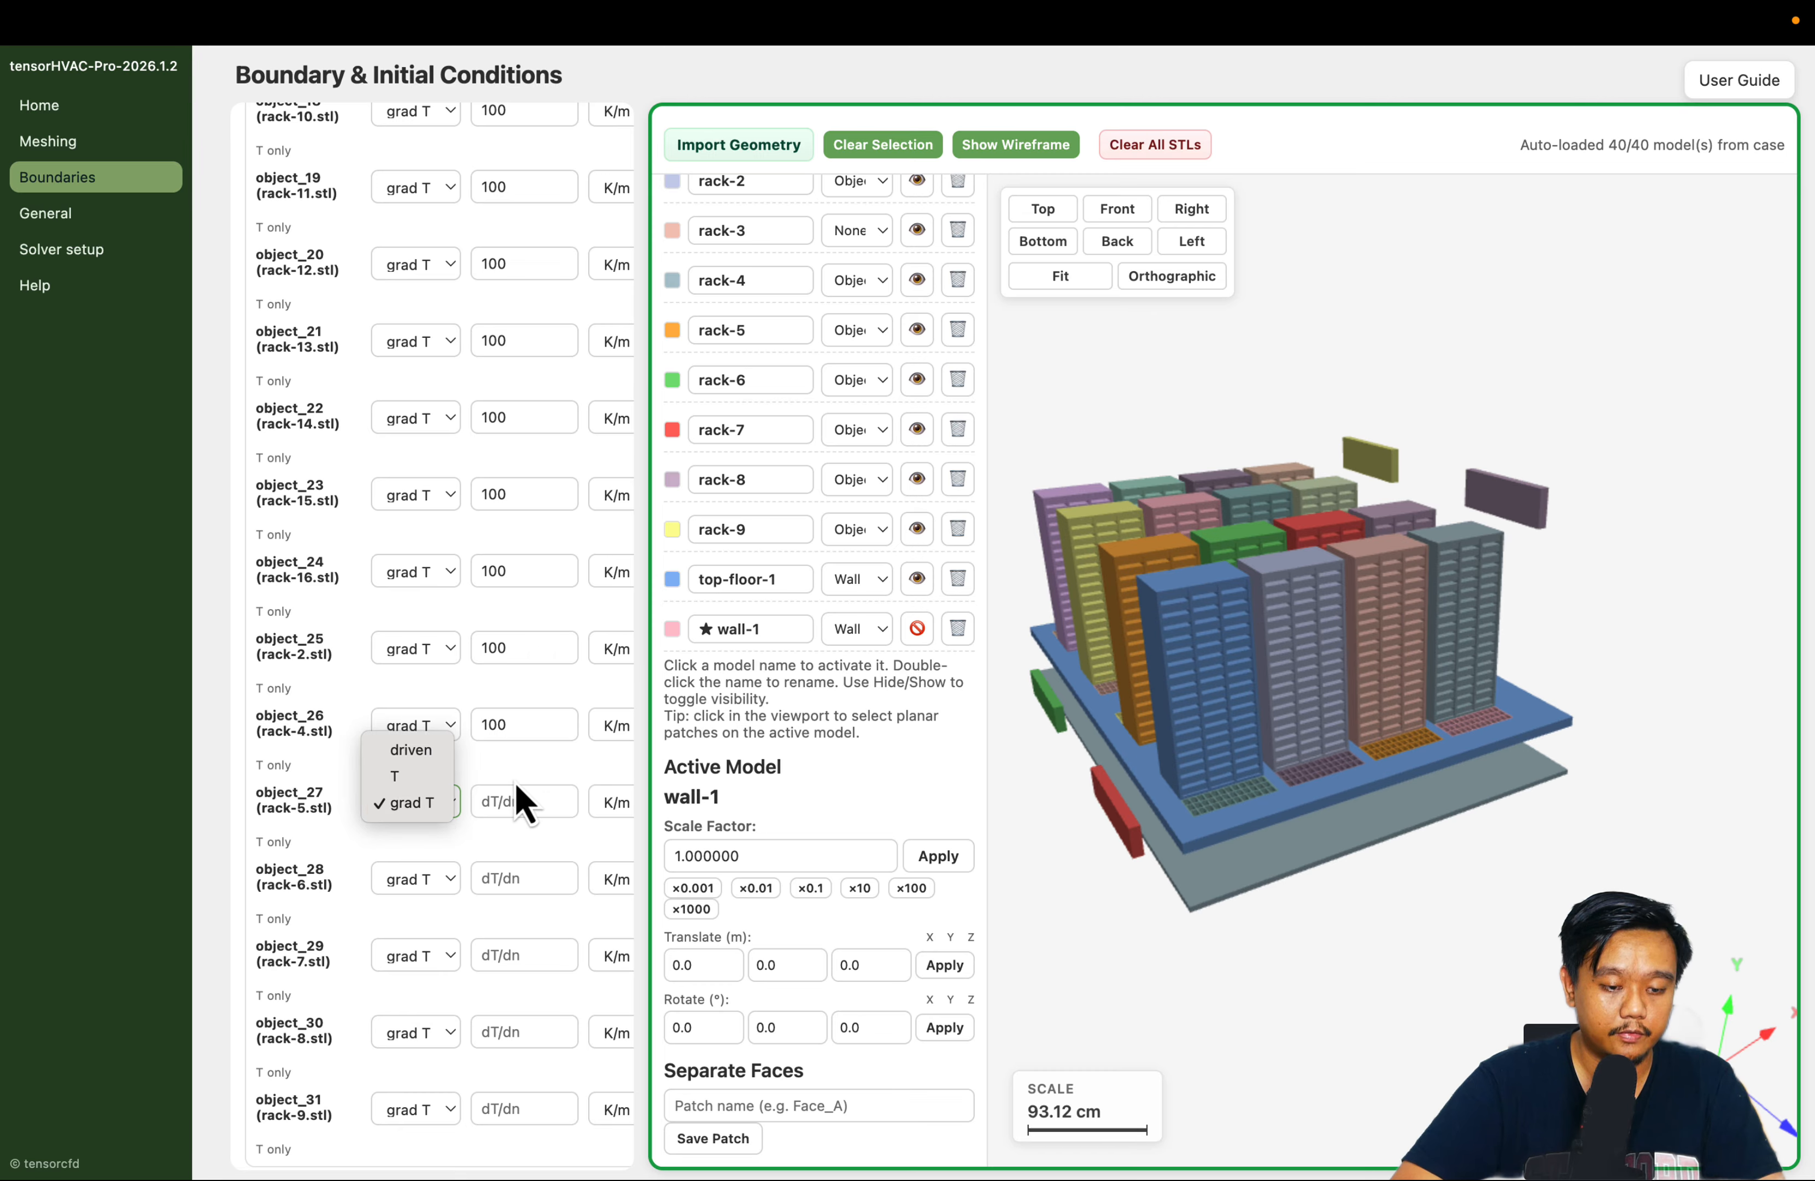
{"action": "left_click", "coordinate": [514, 801]}
Set the dT/dn value of object_28, object_29, object_30 and object_31 (rack-6 to rack-9) to 100 K/m
{"action": "type", "text": "100"}
{"action": "scroll", "coordinate": [515, 807], "scroll_direction": "down", "scroll_amount": 1}
{"action": "scroll", "coordinate": [515, 807], "scroll_direction": "down", "scroll_amount": 5}
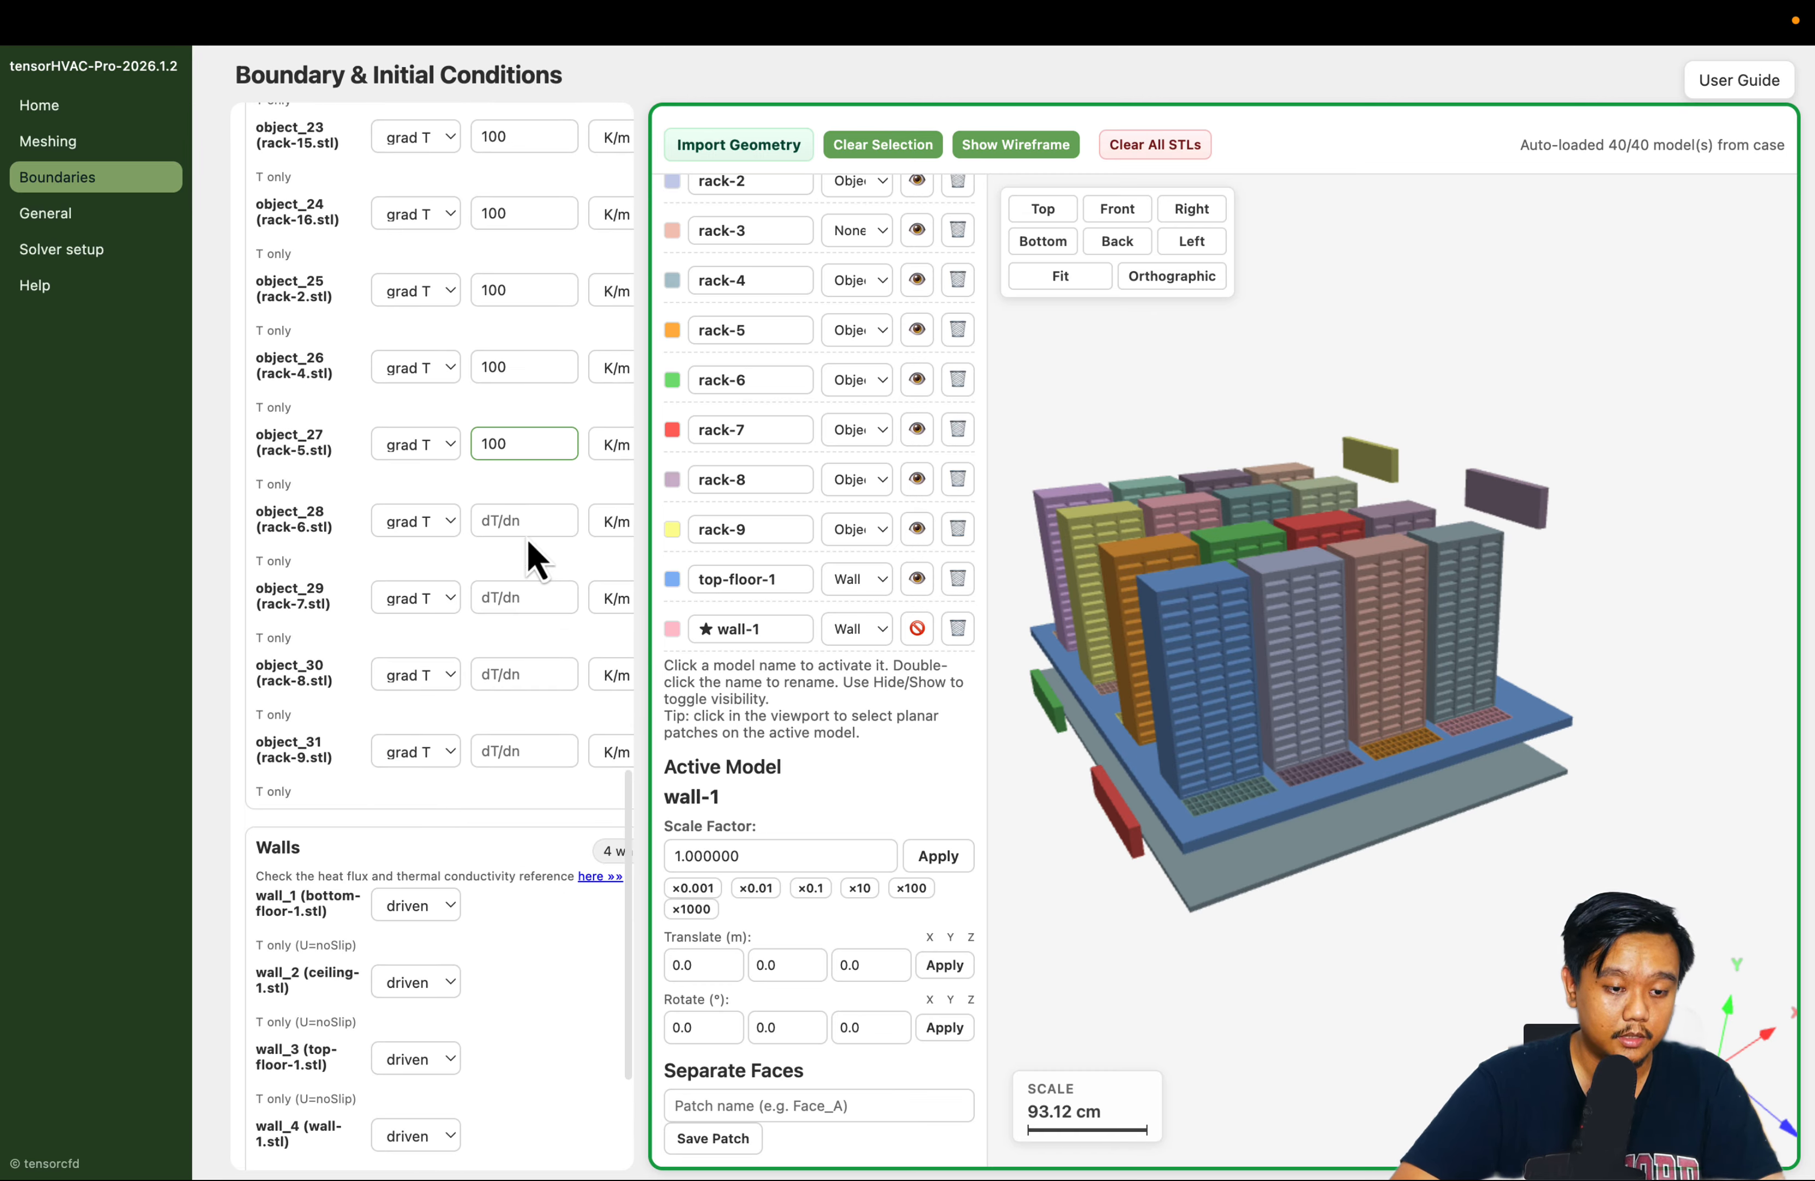
{"action": "left_click", "coordinate": [514, 515]}
{"action": "type", "text": "100"}
{"action": "left_click", "coordinate": [500, 594]}
{"action": "type", "text": "100"}
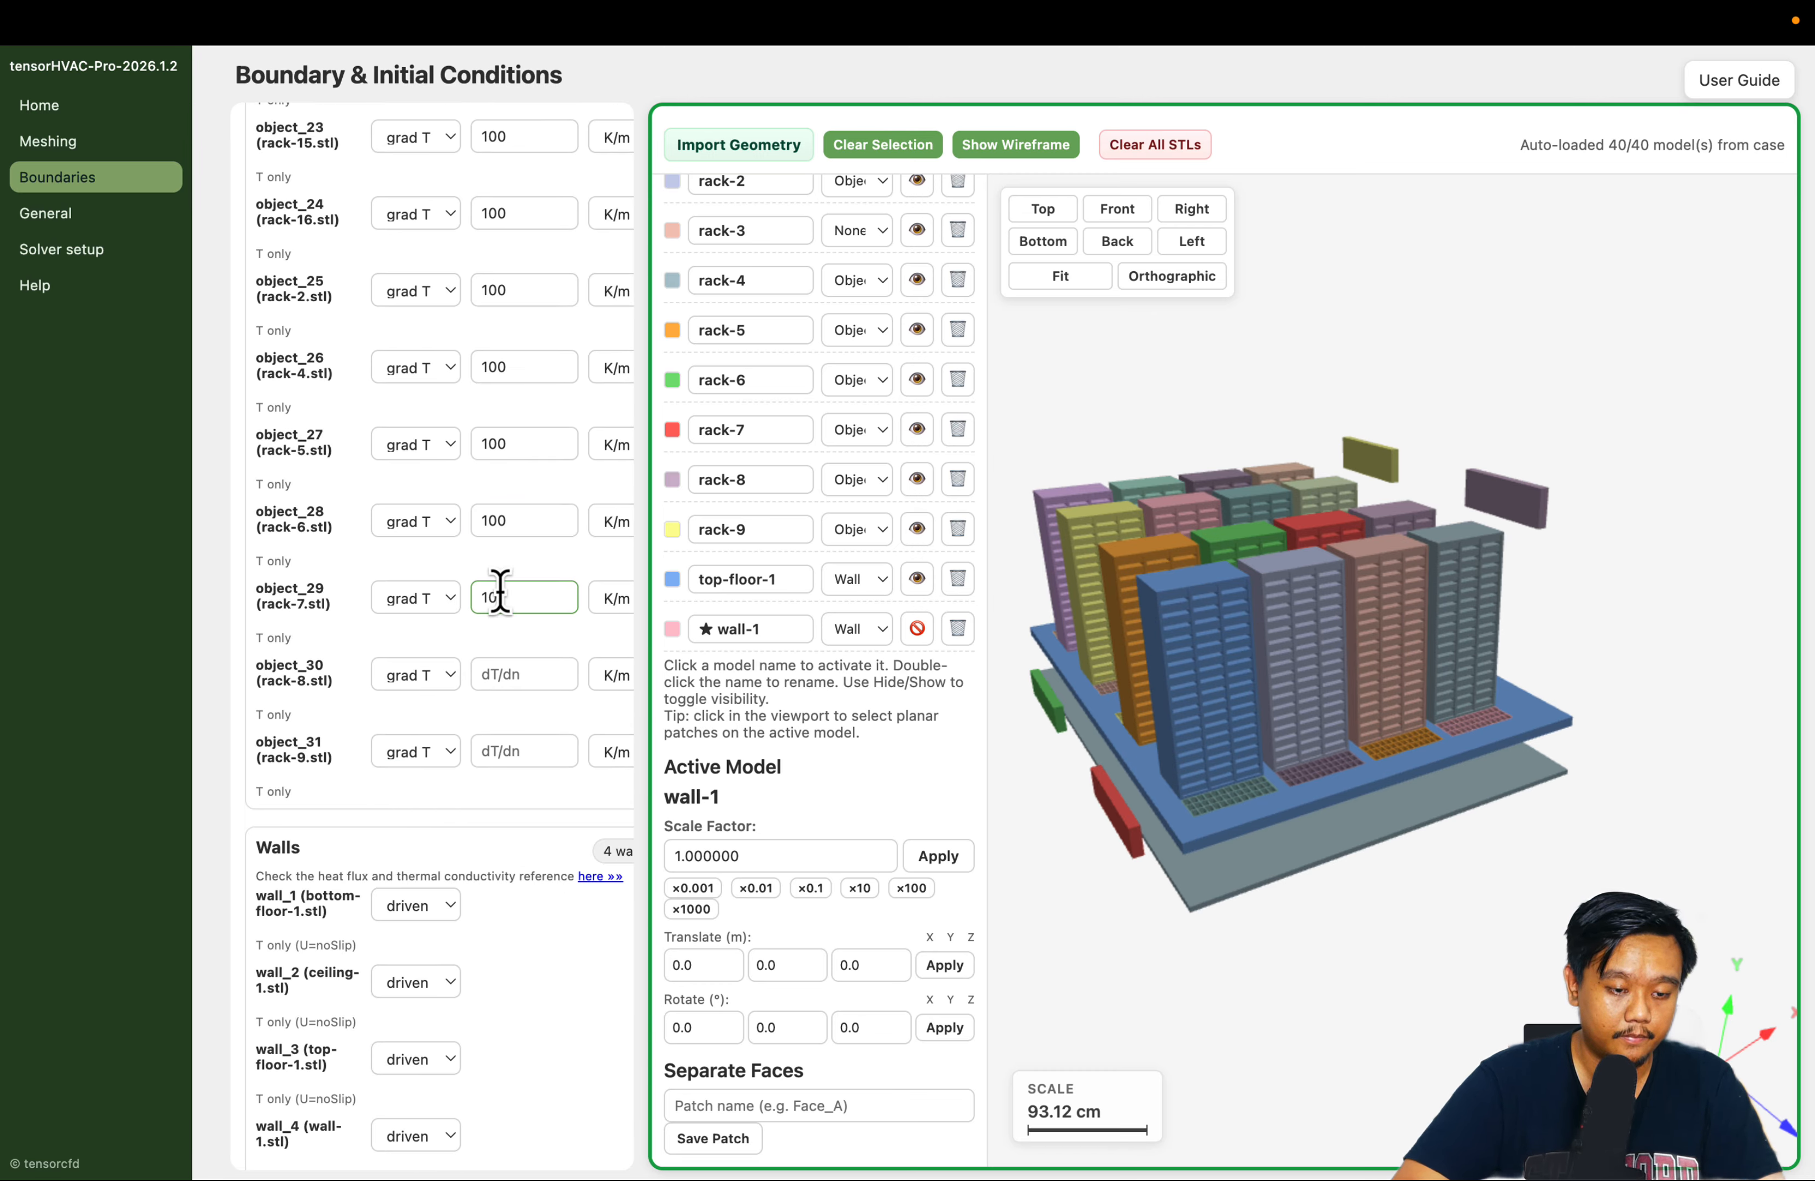
{"action": "left_click", "coordinate": [501, 678]}
{"action": "type", "text": "100"}
{"action": "left_click", "coordinate": [511, 743]}
{"action": "type", "text": "100"}
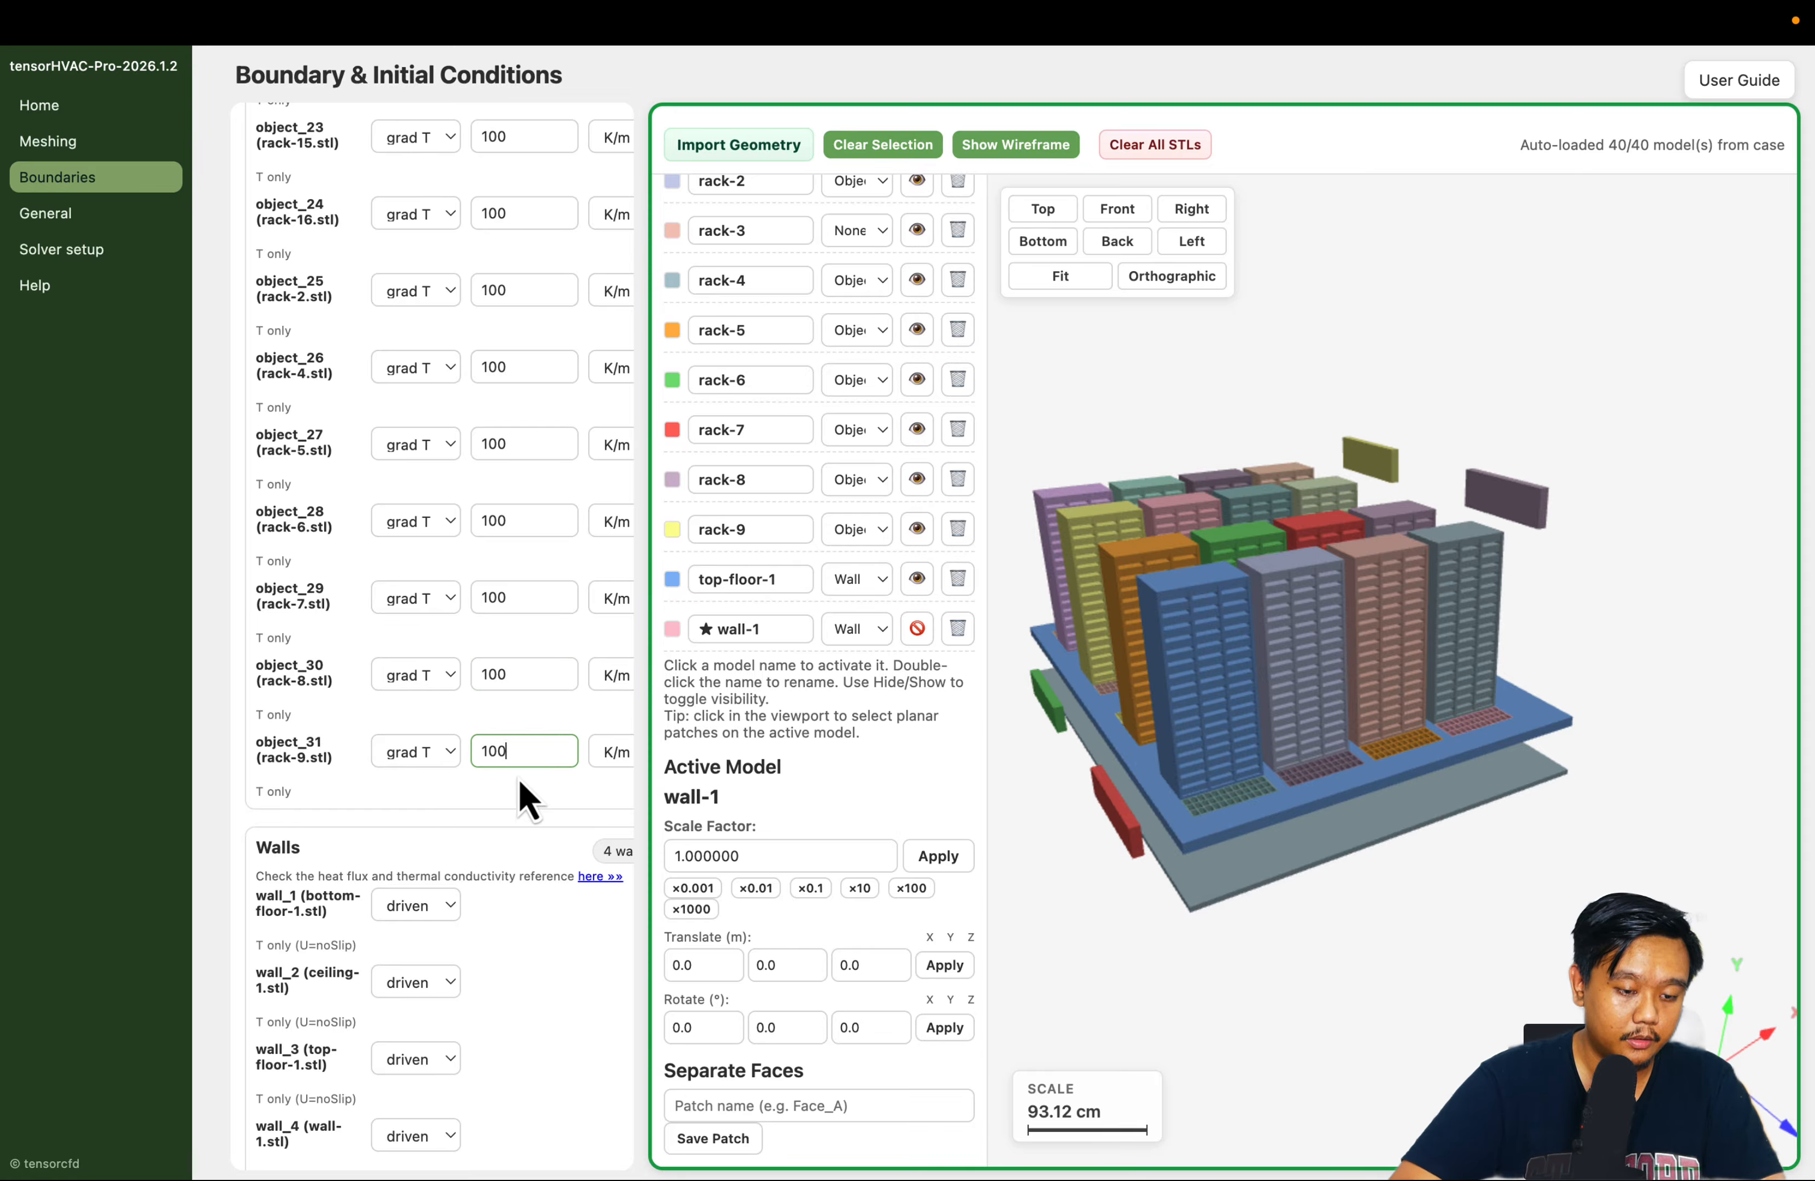
Review the wall thermal condition options for wall_1 (bottom-floor-1) and apply the updated boundary conditions
{"action": "scroll", "coordinate": [519, 791], "scroll_direction": "down", "scroll_amount": 3}
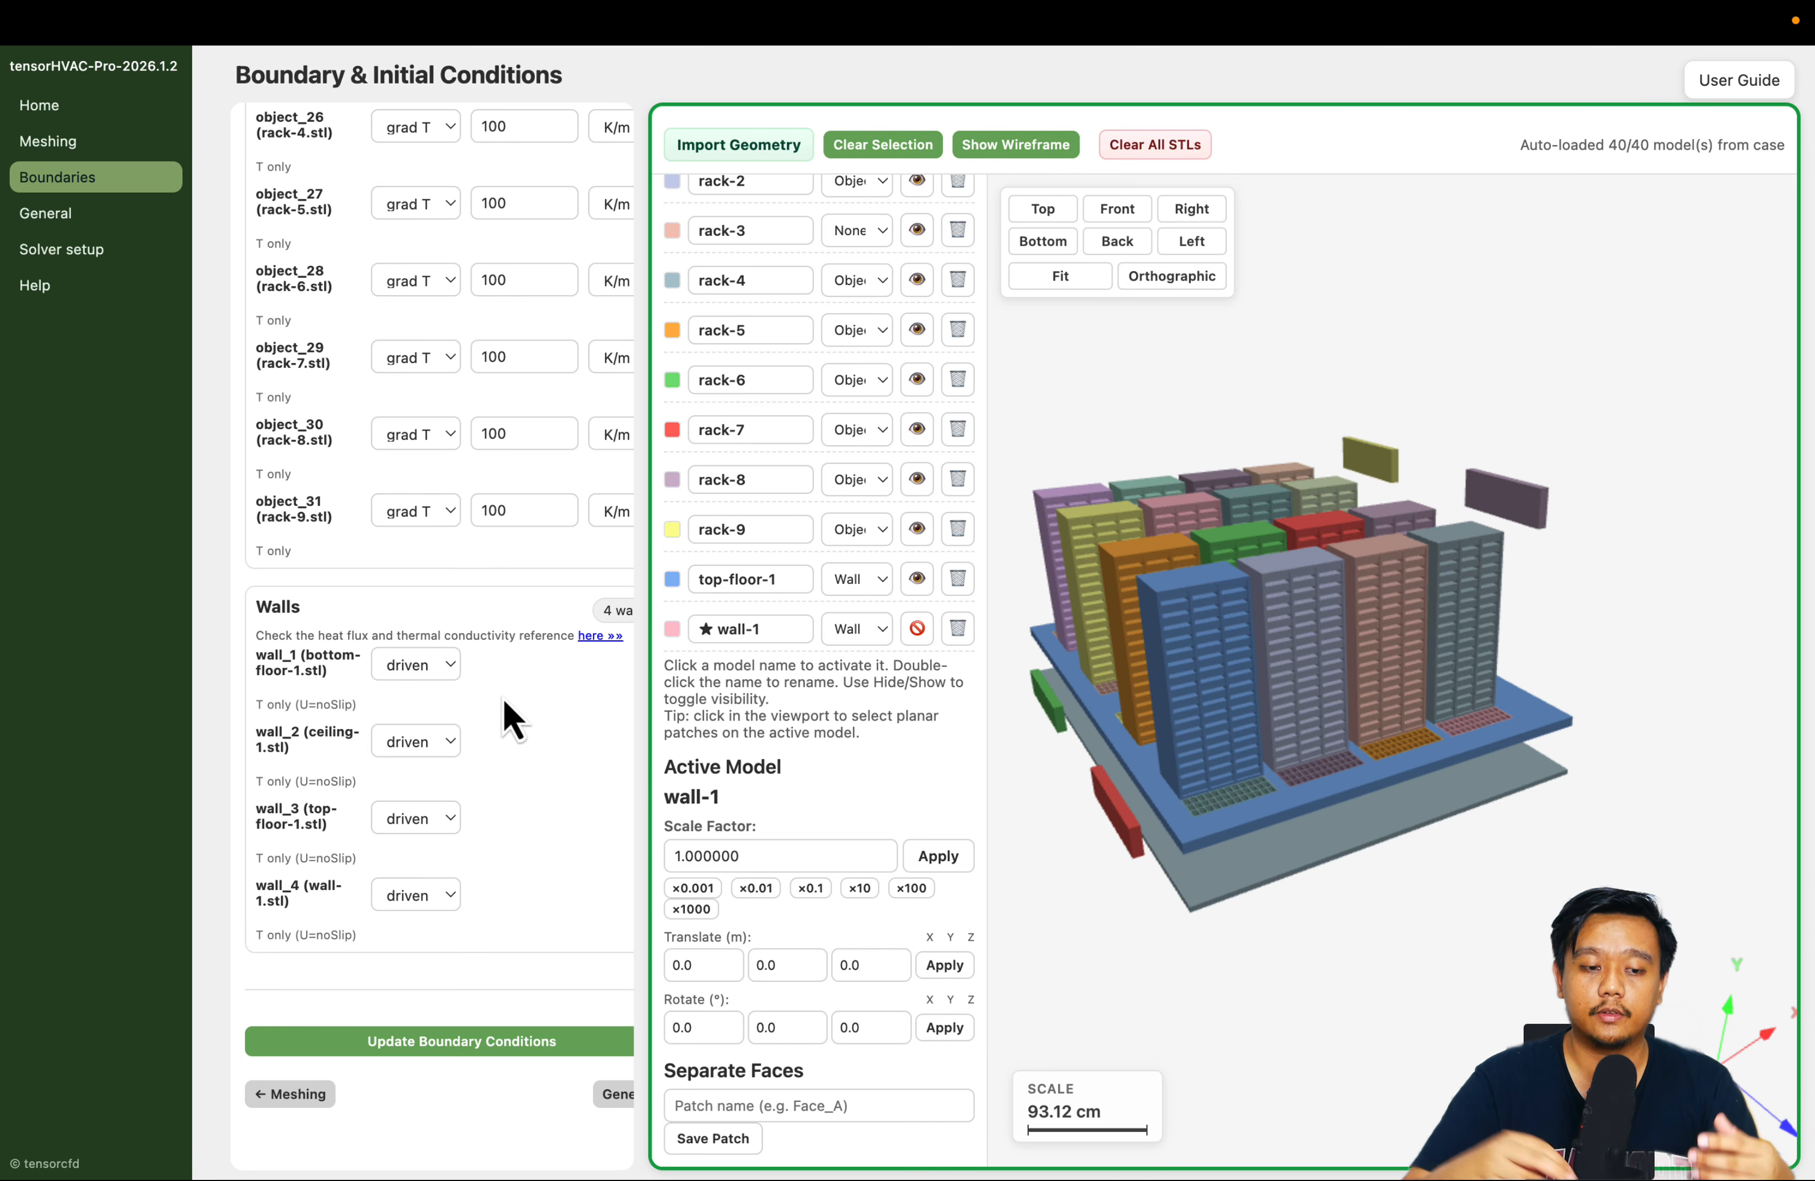
{"action": "left_click", "coordinate": [447, 664]}
{"action": "left_click", "coordinate": [572, 731]}
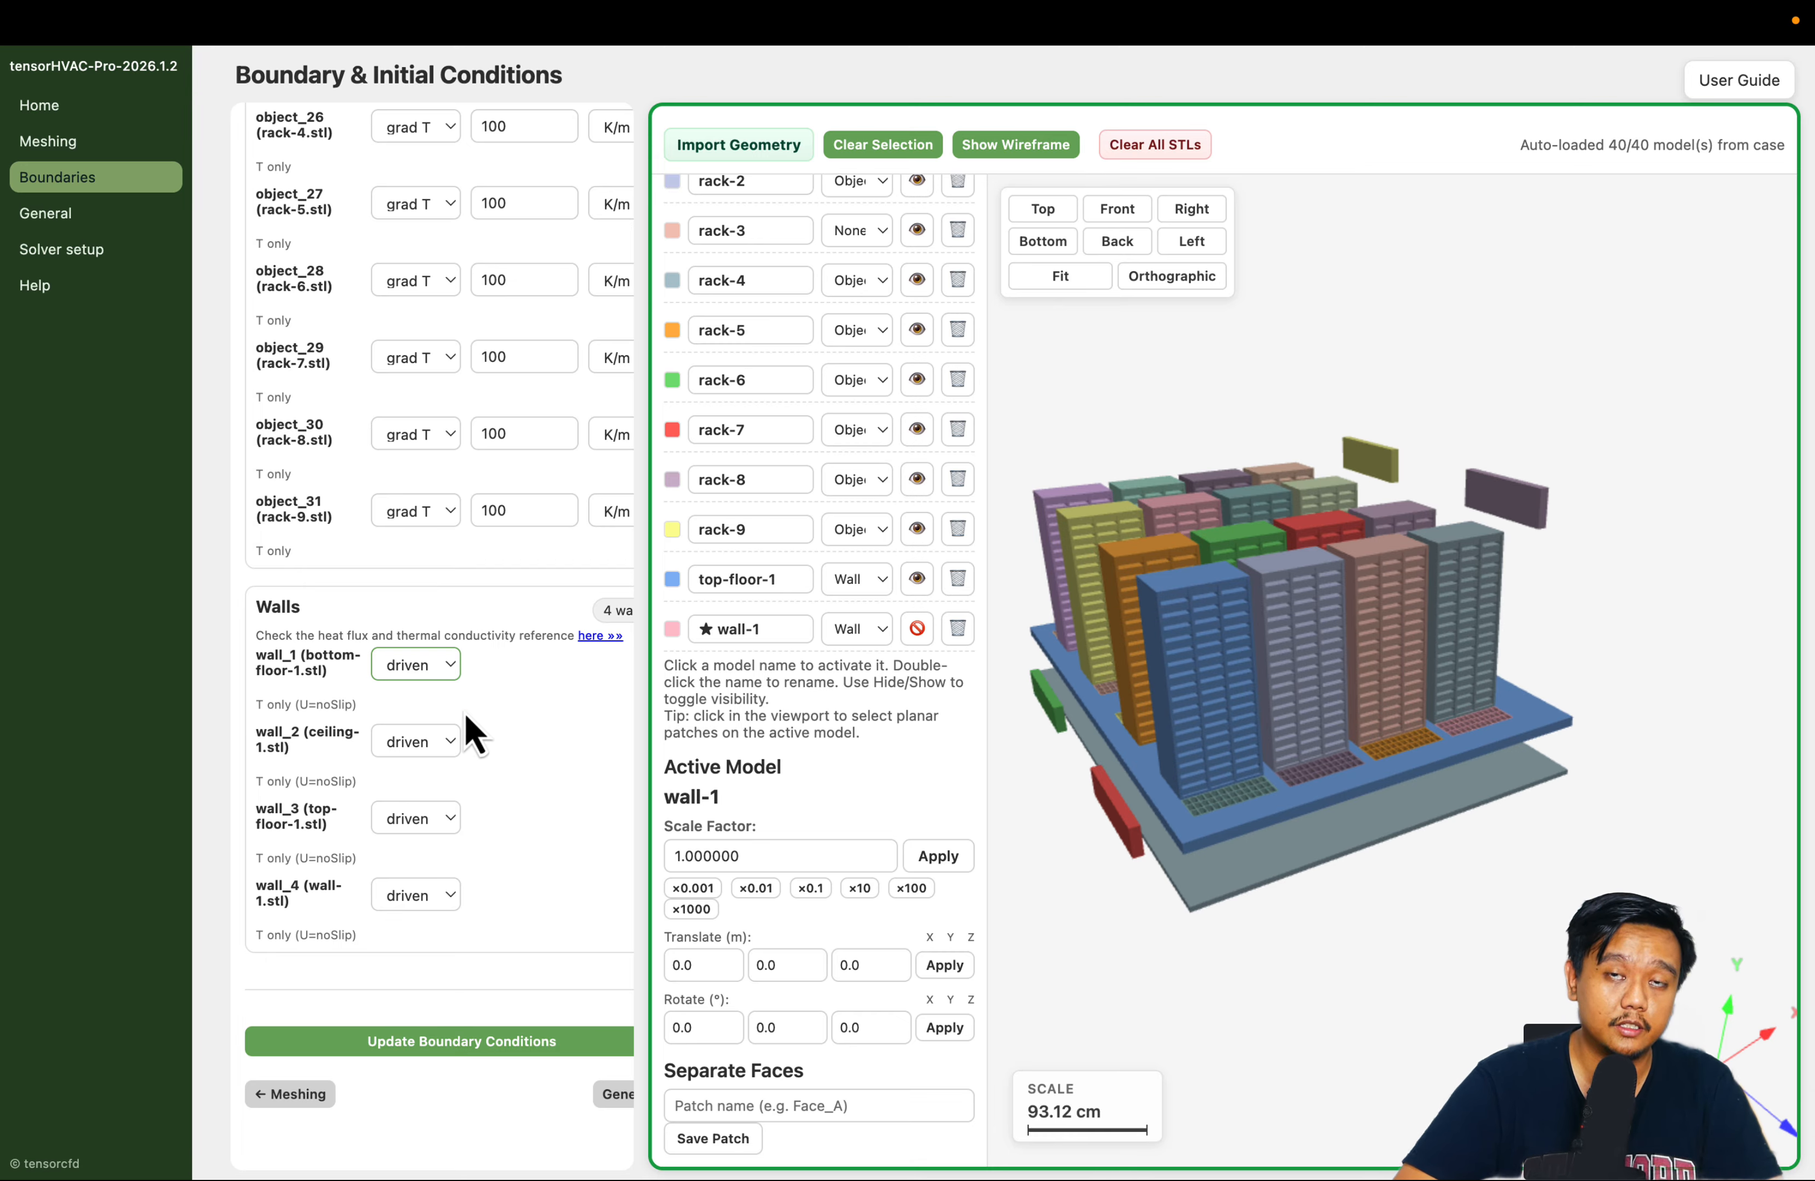
{"action": "left_click", "coordinate": [521, 830]}
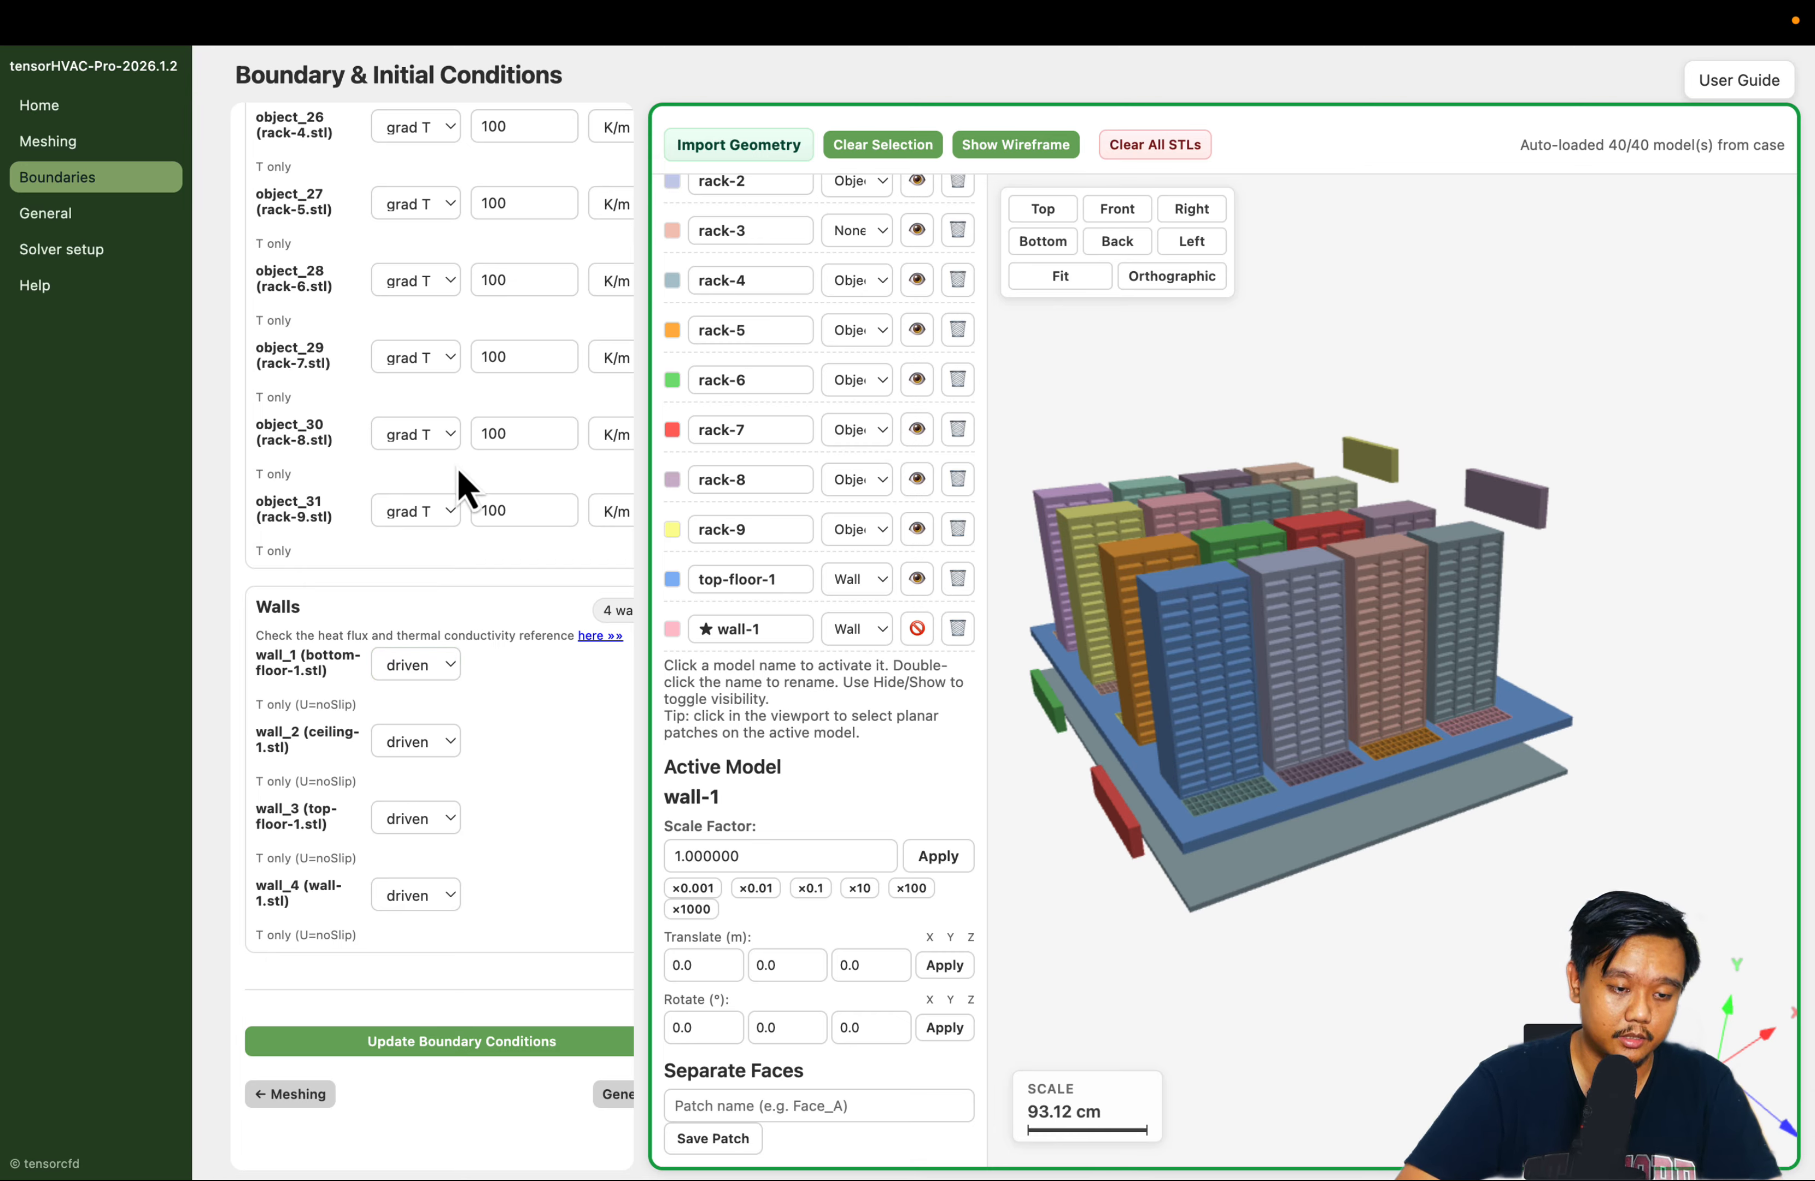
{"action": "scroll", "coordinate": [464, 491], "scroll_direction": "up", "scroll_amount": 5}
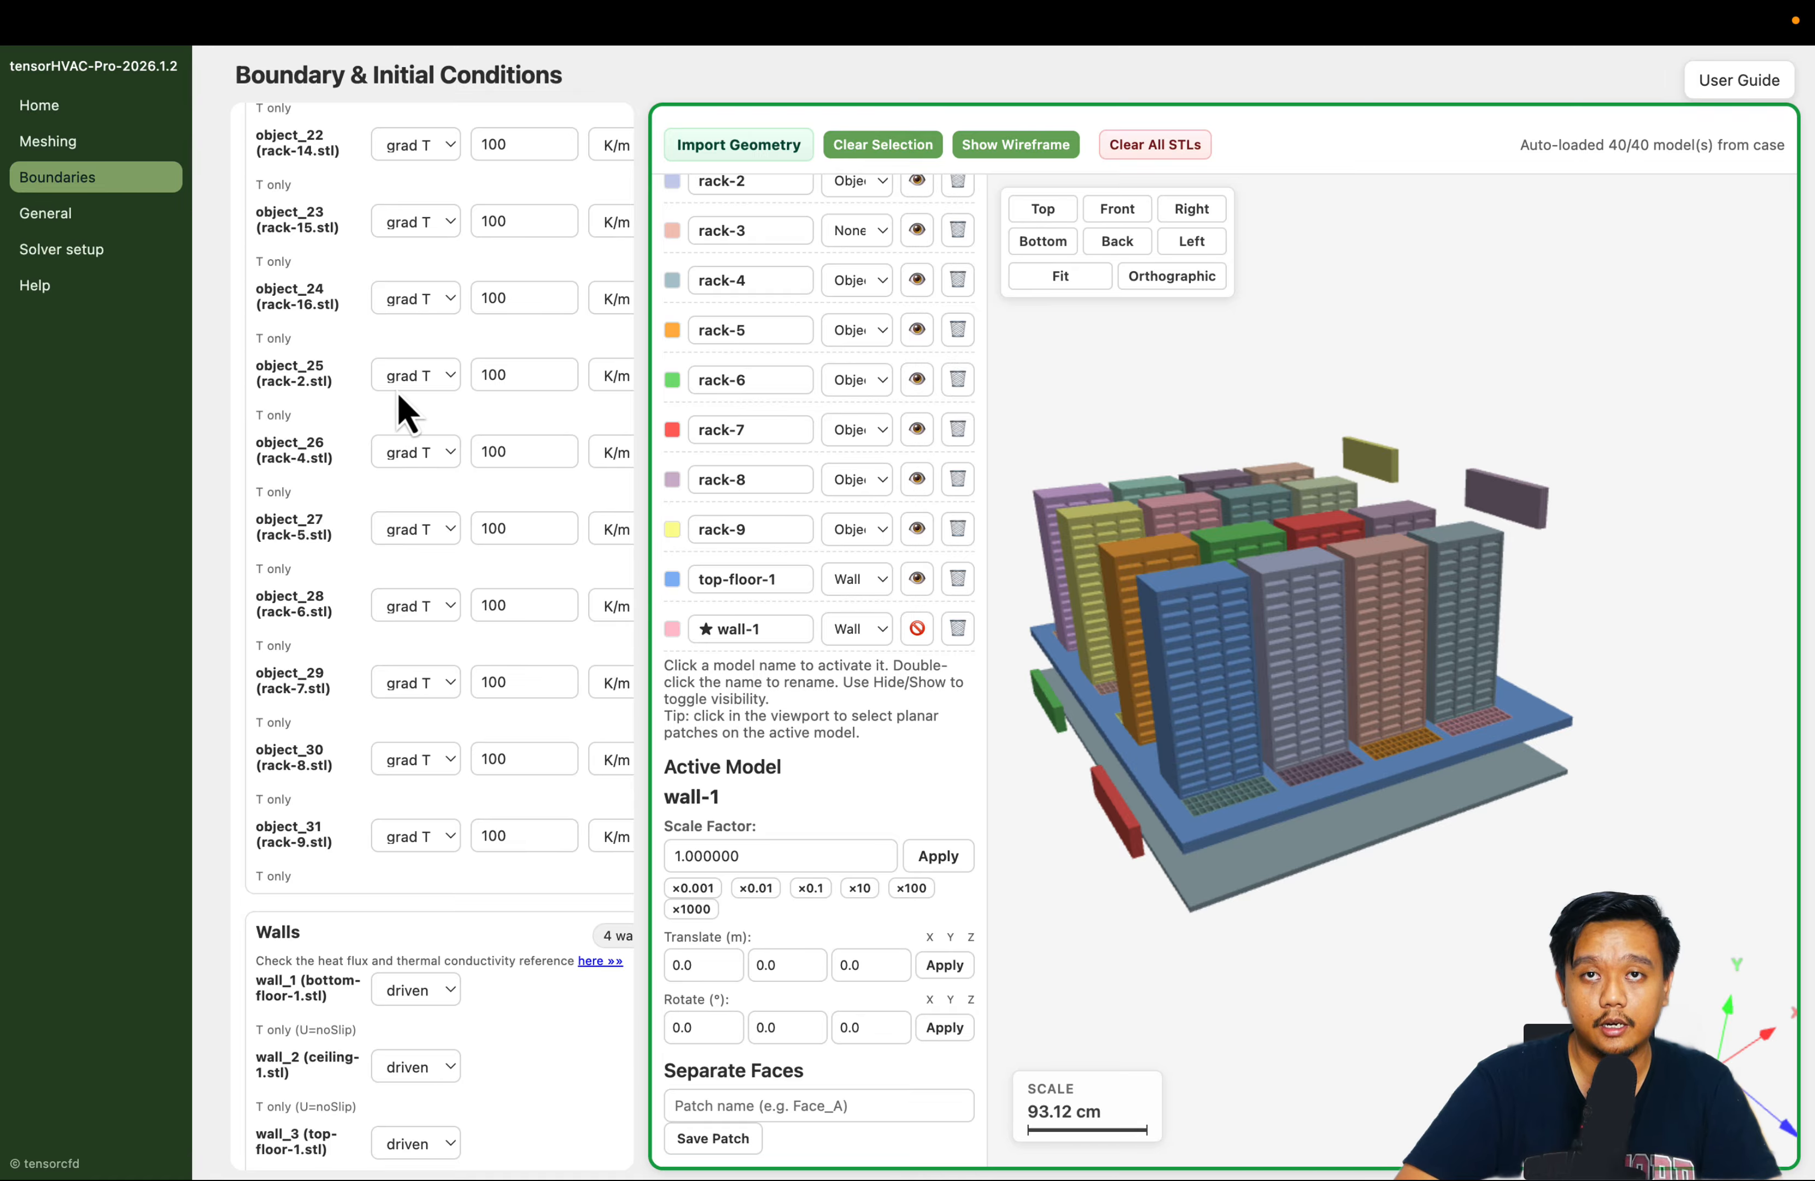
{"action": "scroll", "coordinate": [498, 824], "scroll_direction": "down", "scroll_amount": 5}
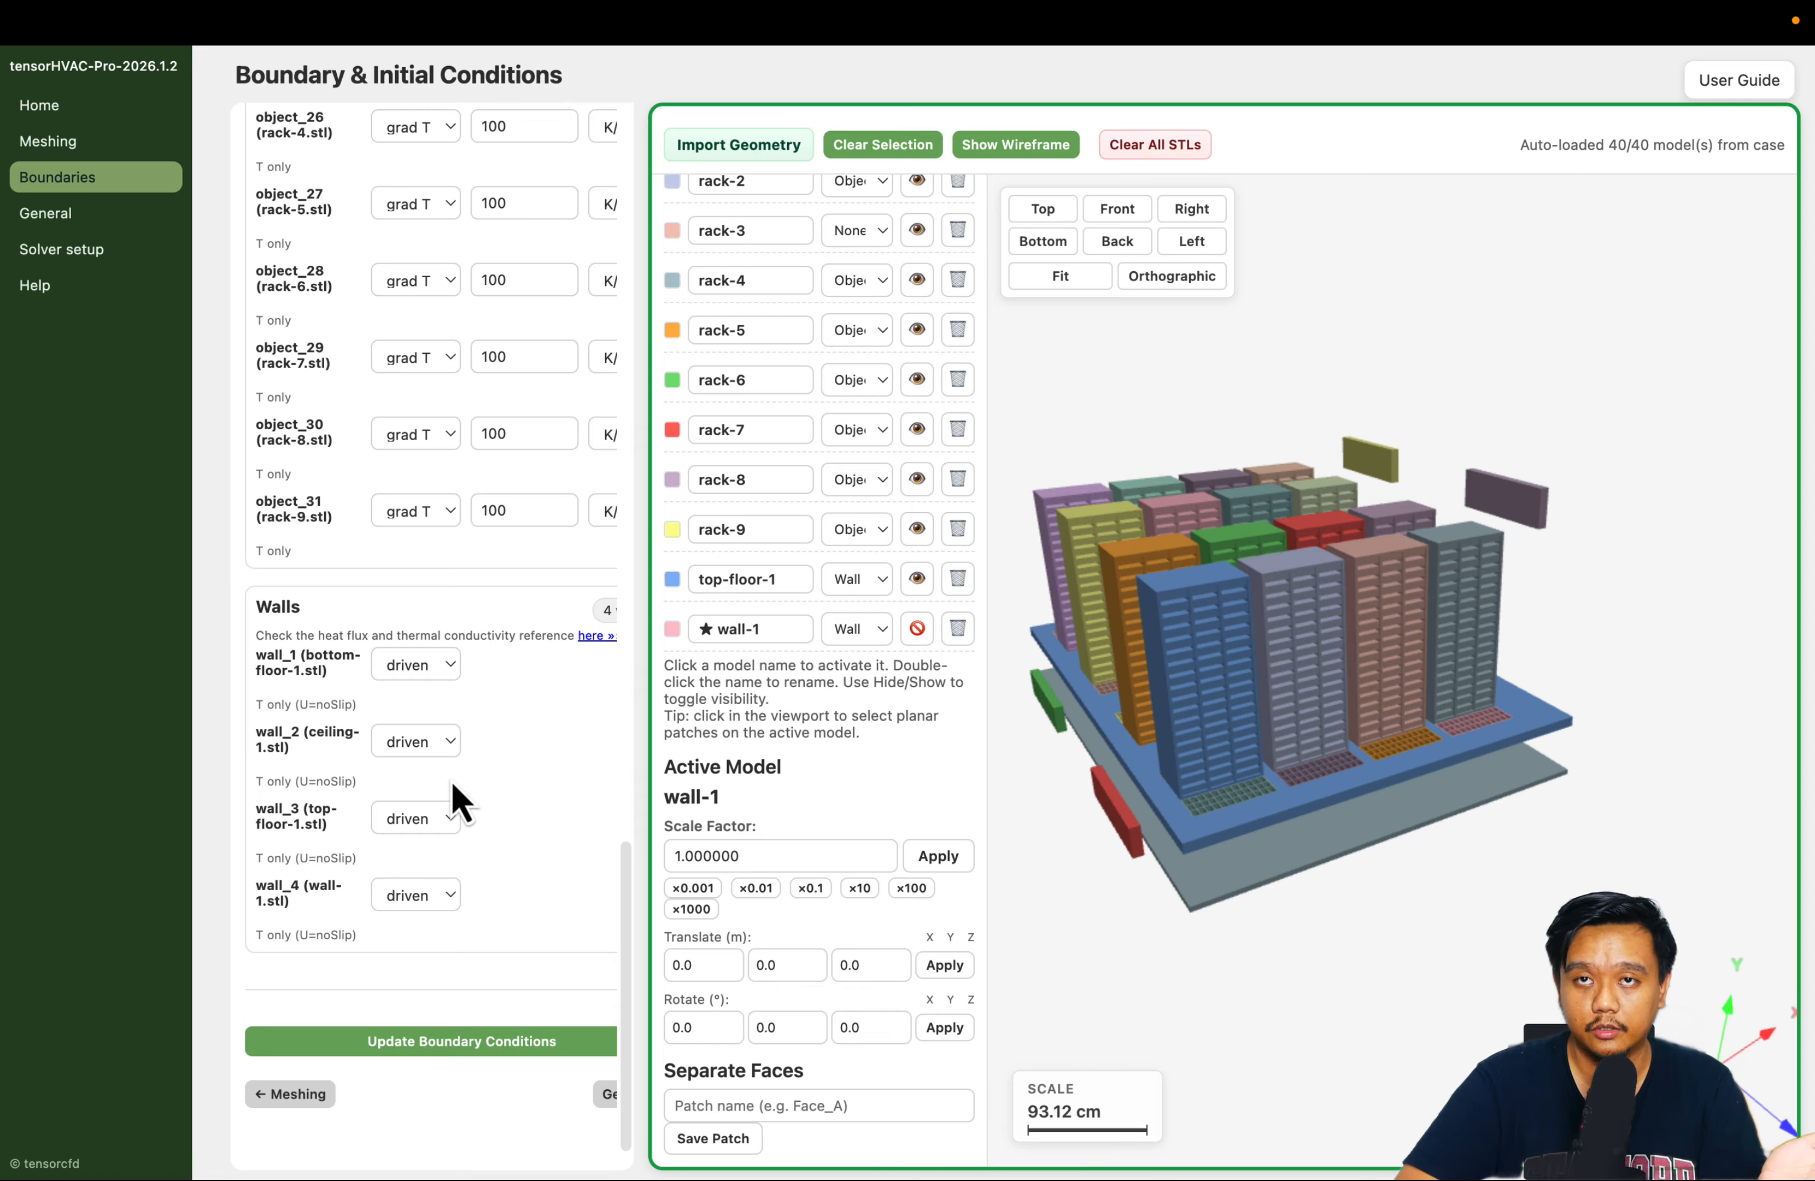
{"action": "scroll", "coordinate": [460, 801], "scroll_direction": "right", "scroll_amount": 3}
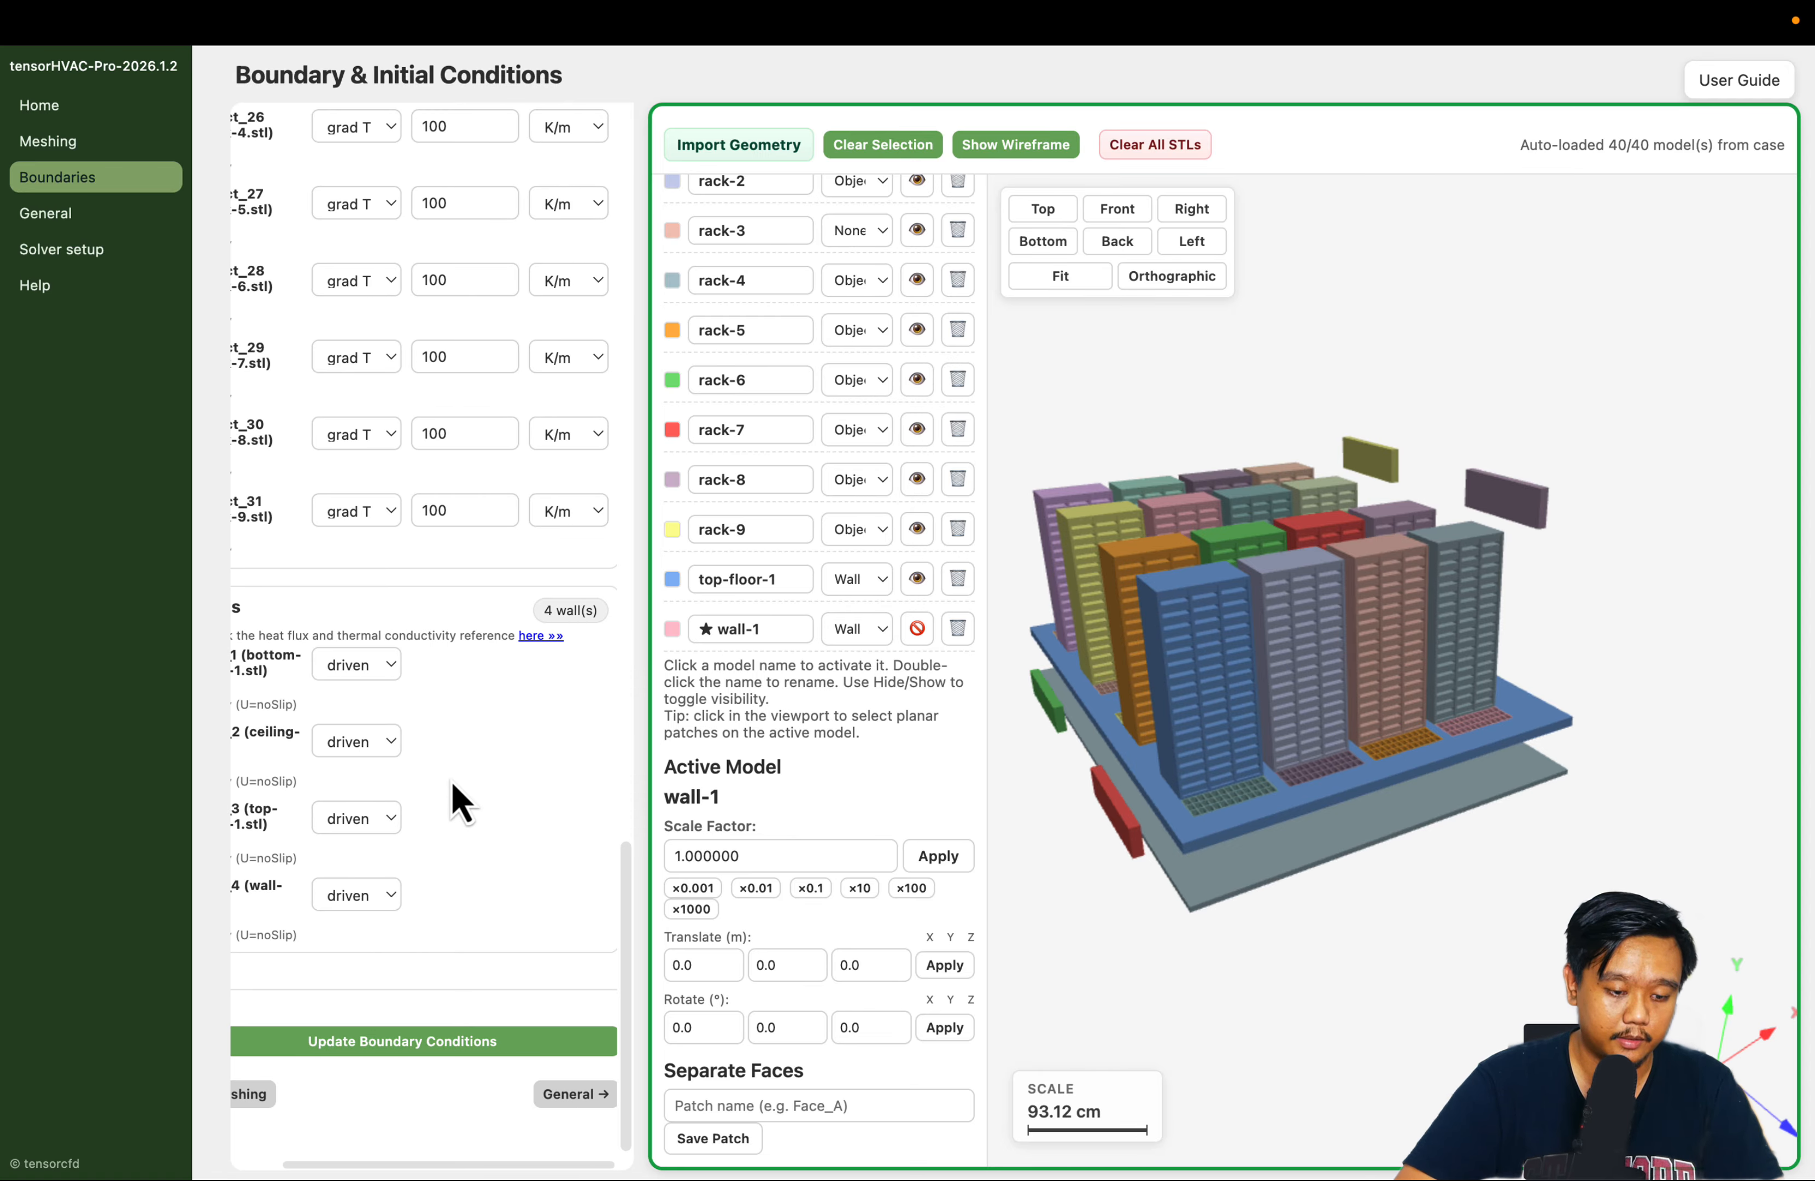
{"action": "left_click", "coordinate": [529, 1043]}
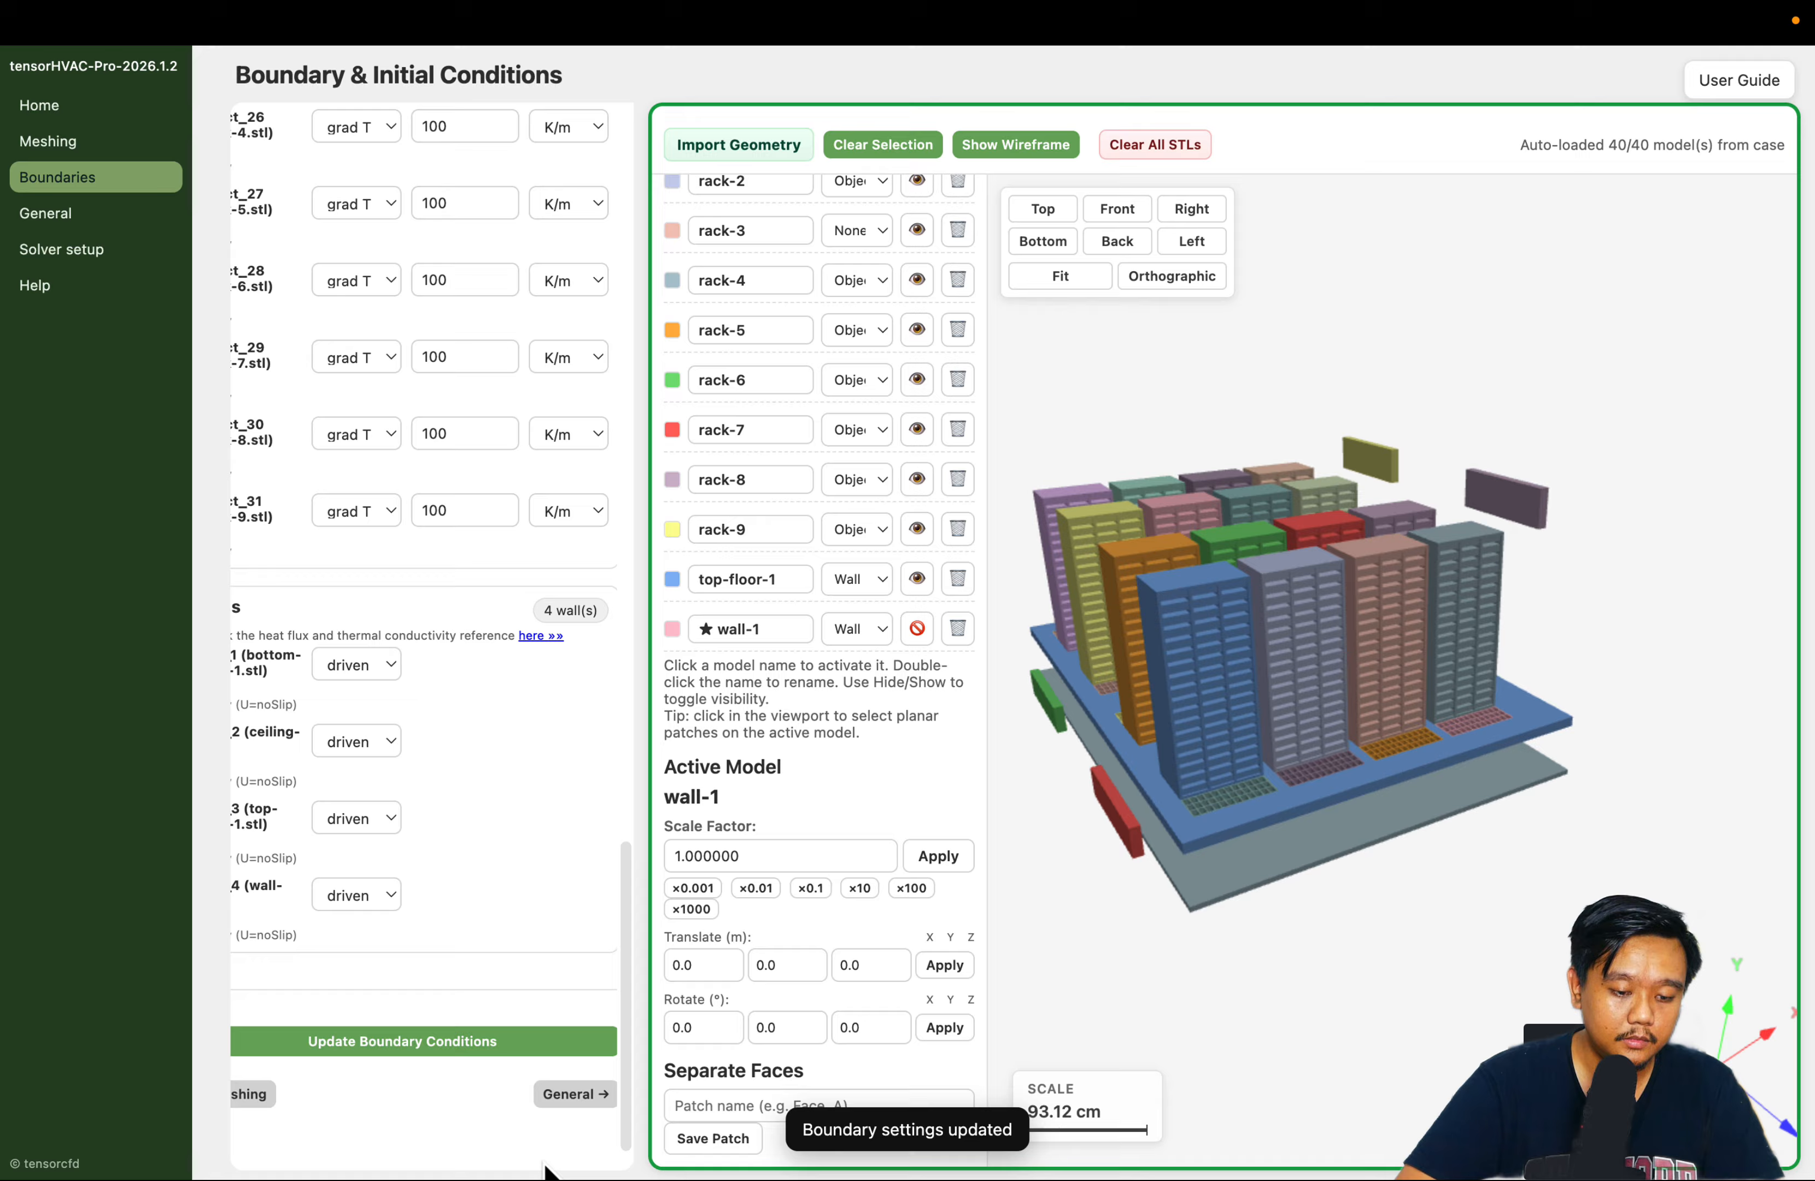
Examine the initial temperature and the clothing and metabolic comfort parameters in the General Setup
{"action": "left_click", "coordinate": [575, 1095]}
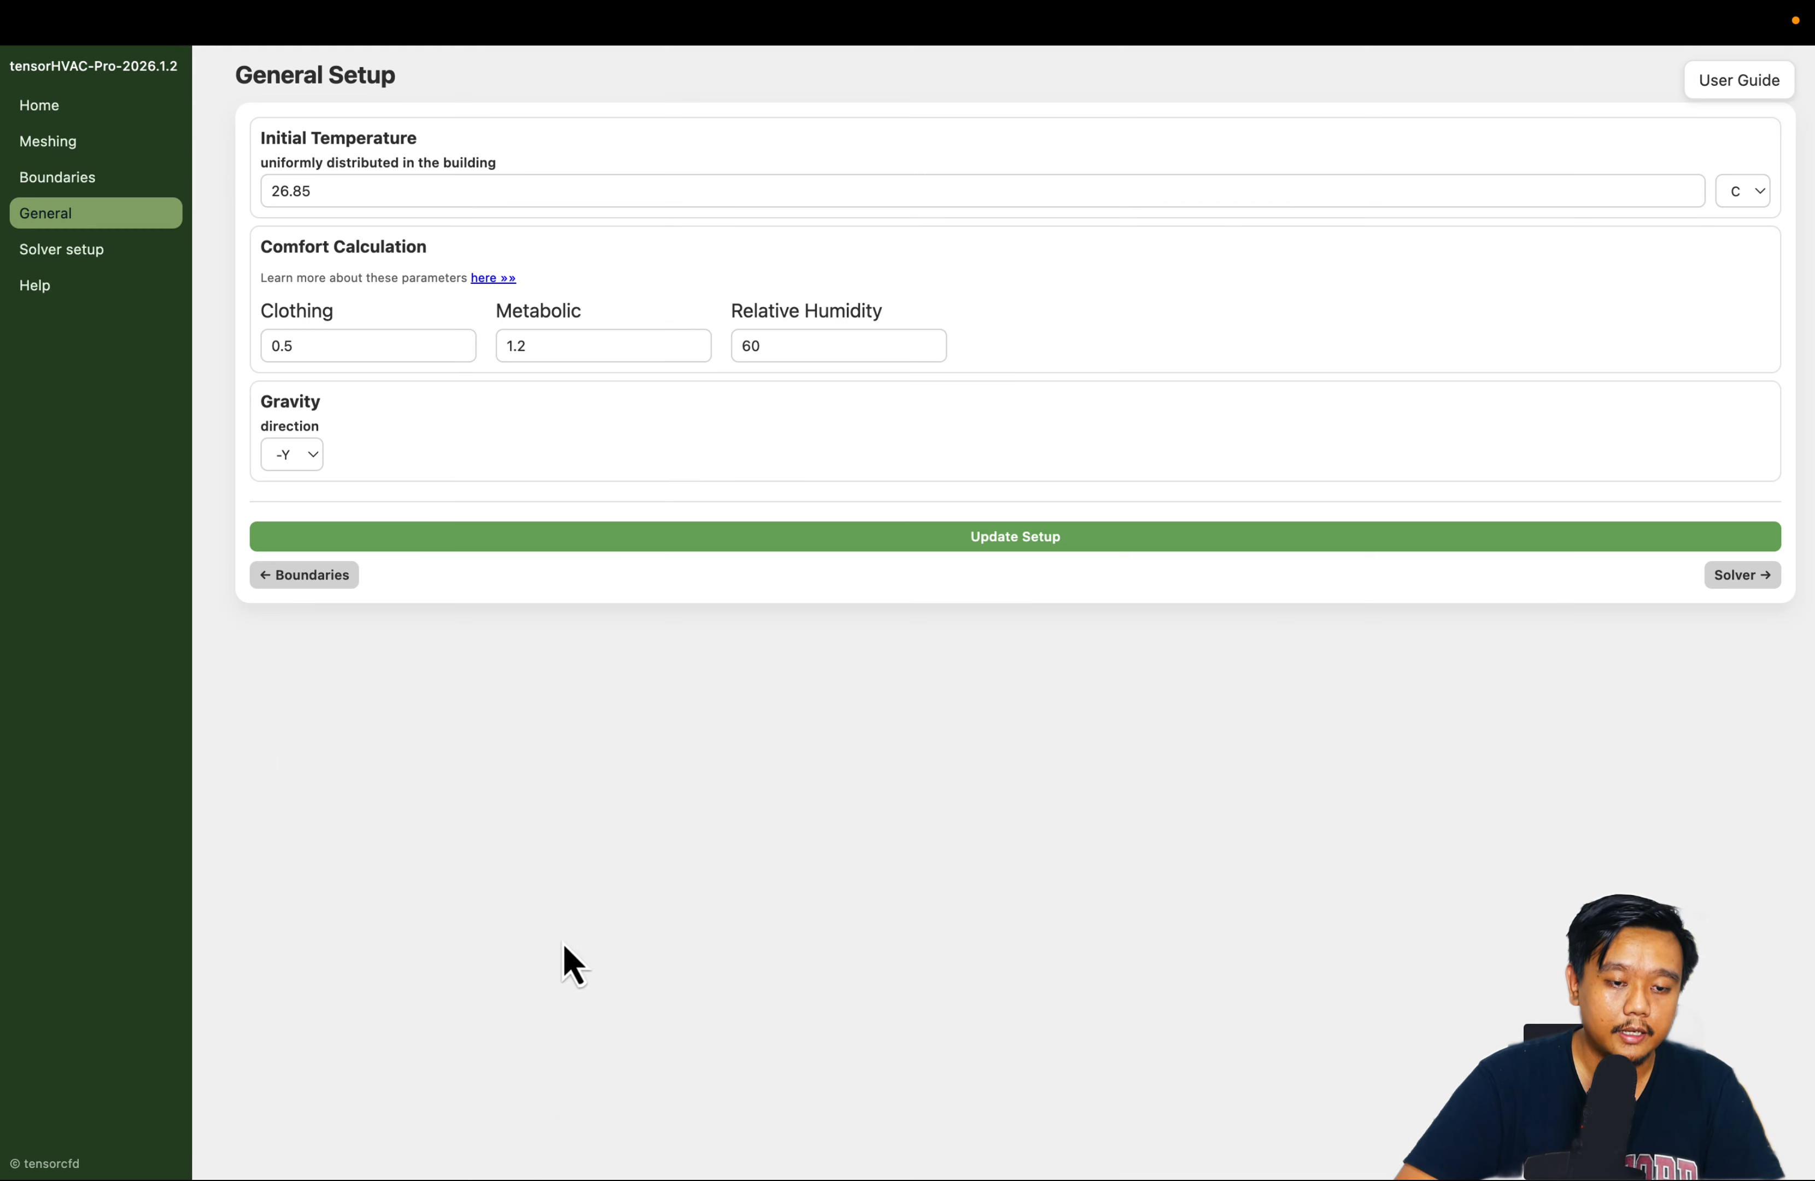
{"action": "left_click", "coordinate": [377, 189]}
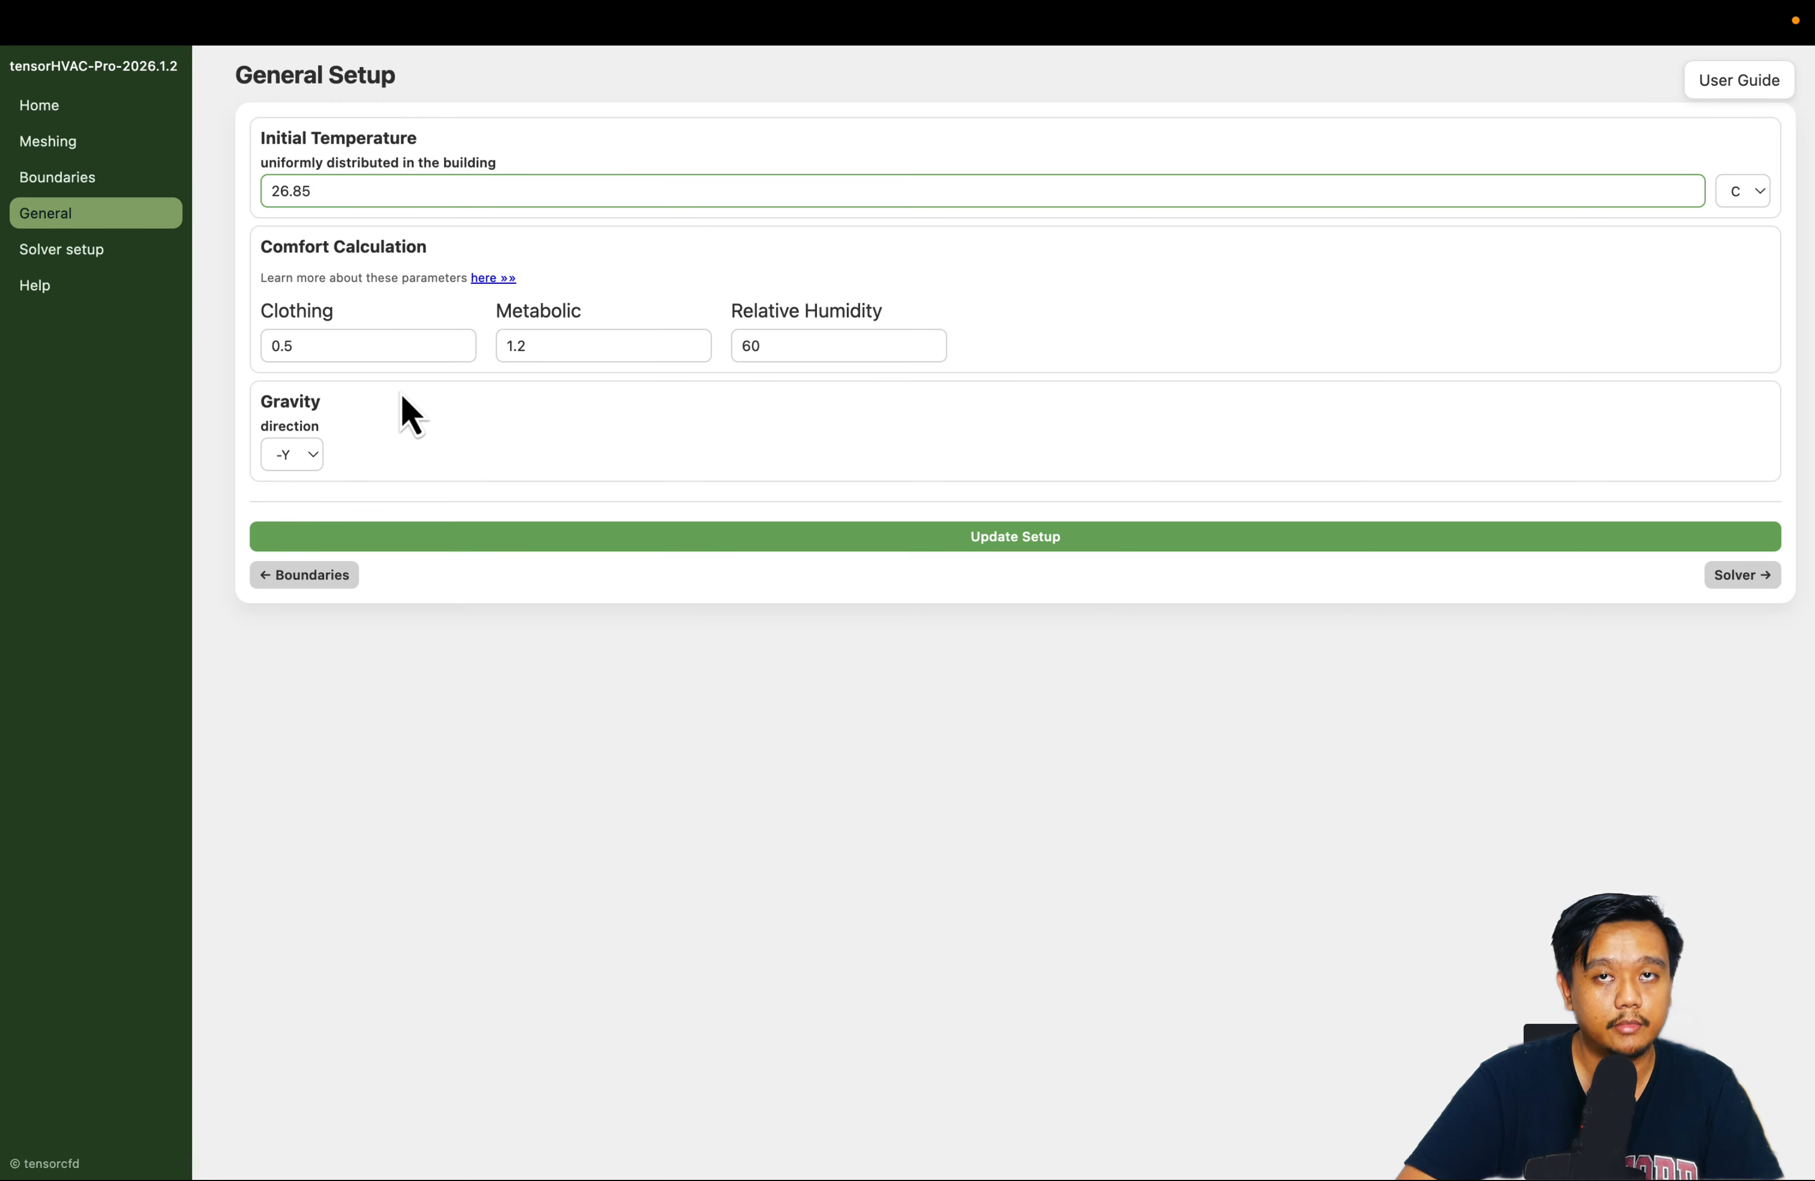
{"action": "left_click", "coordinate": [409, 345]}
{"action": "left_click", "coordinate": [547, 439]}
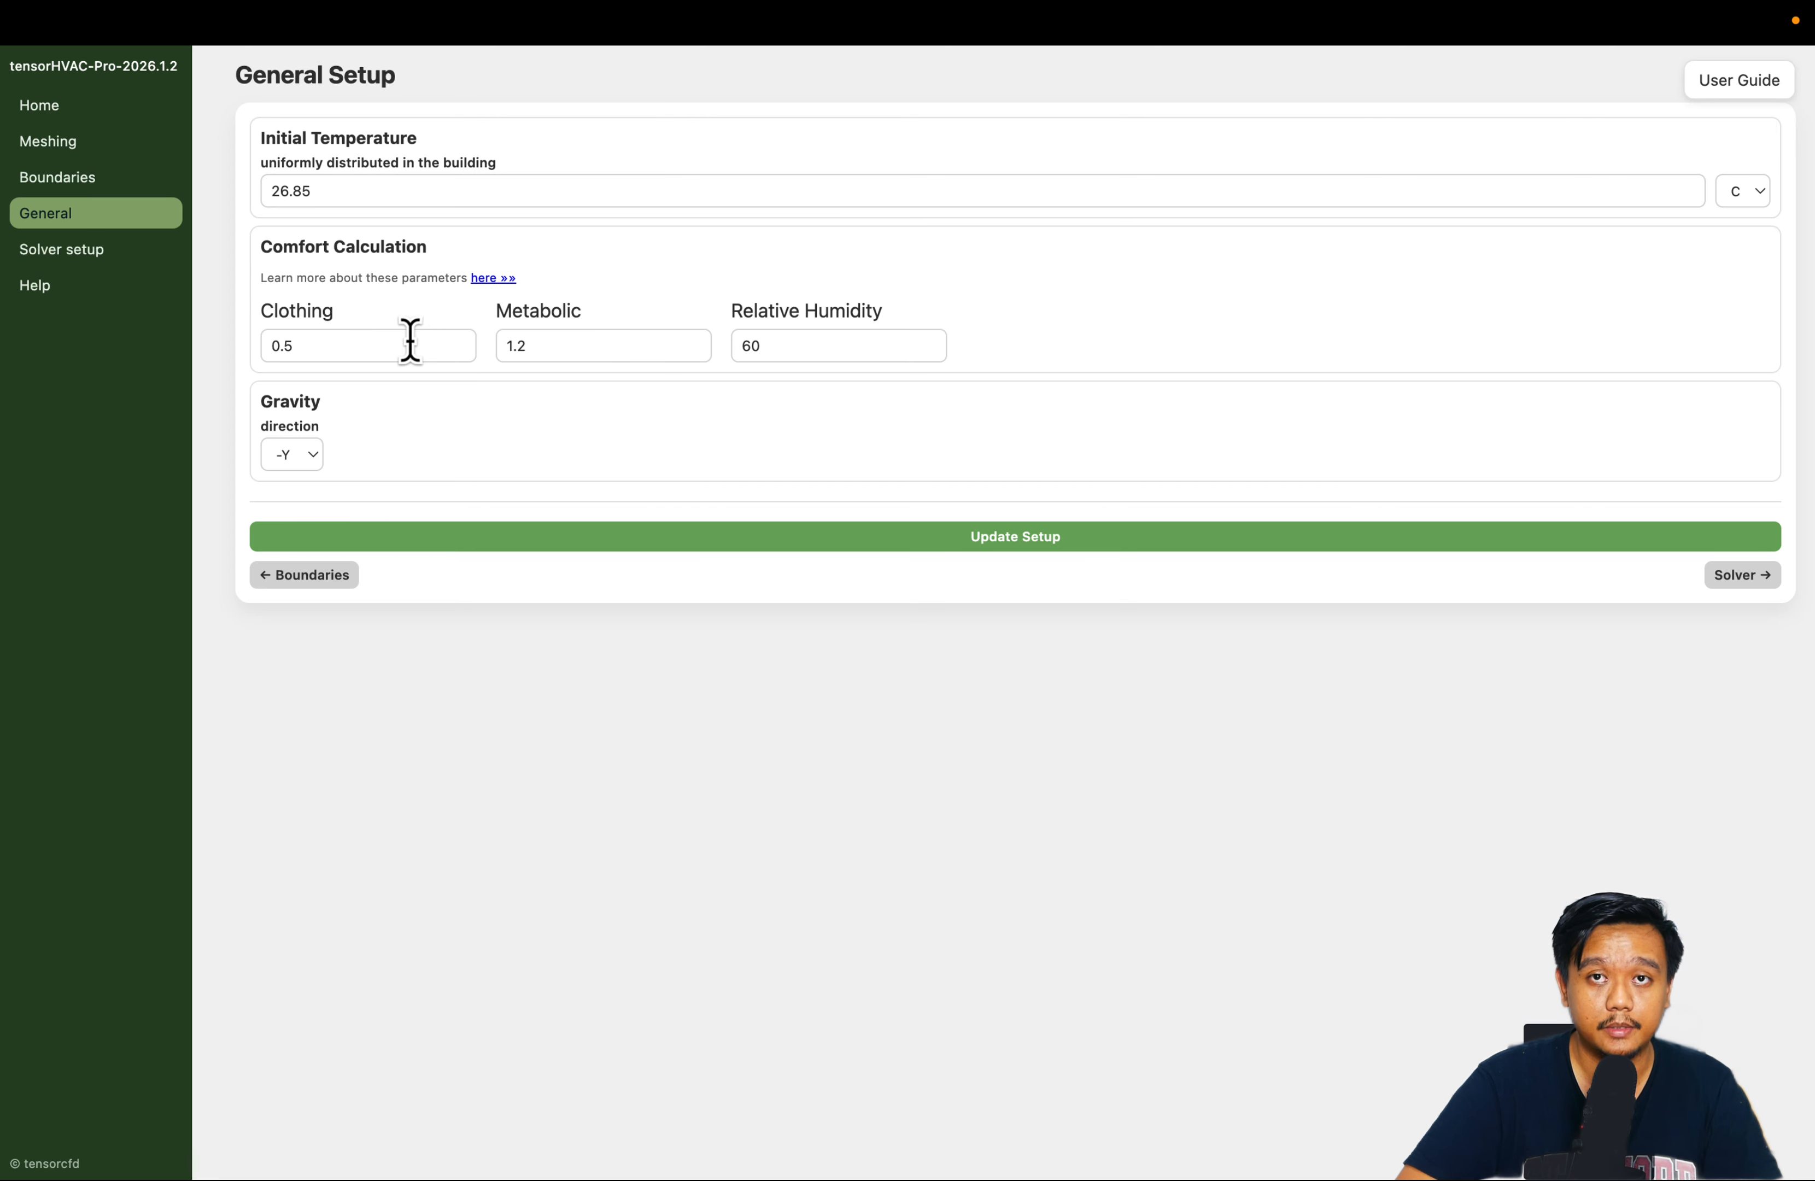
{"action": "left_click", "coordinate": [568, 346]}
{"action": "left_click", "coordinate": [703, 305]}
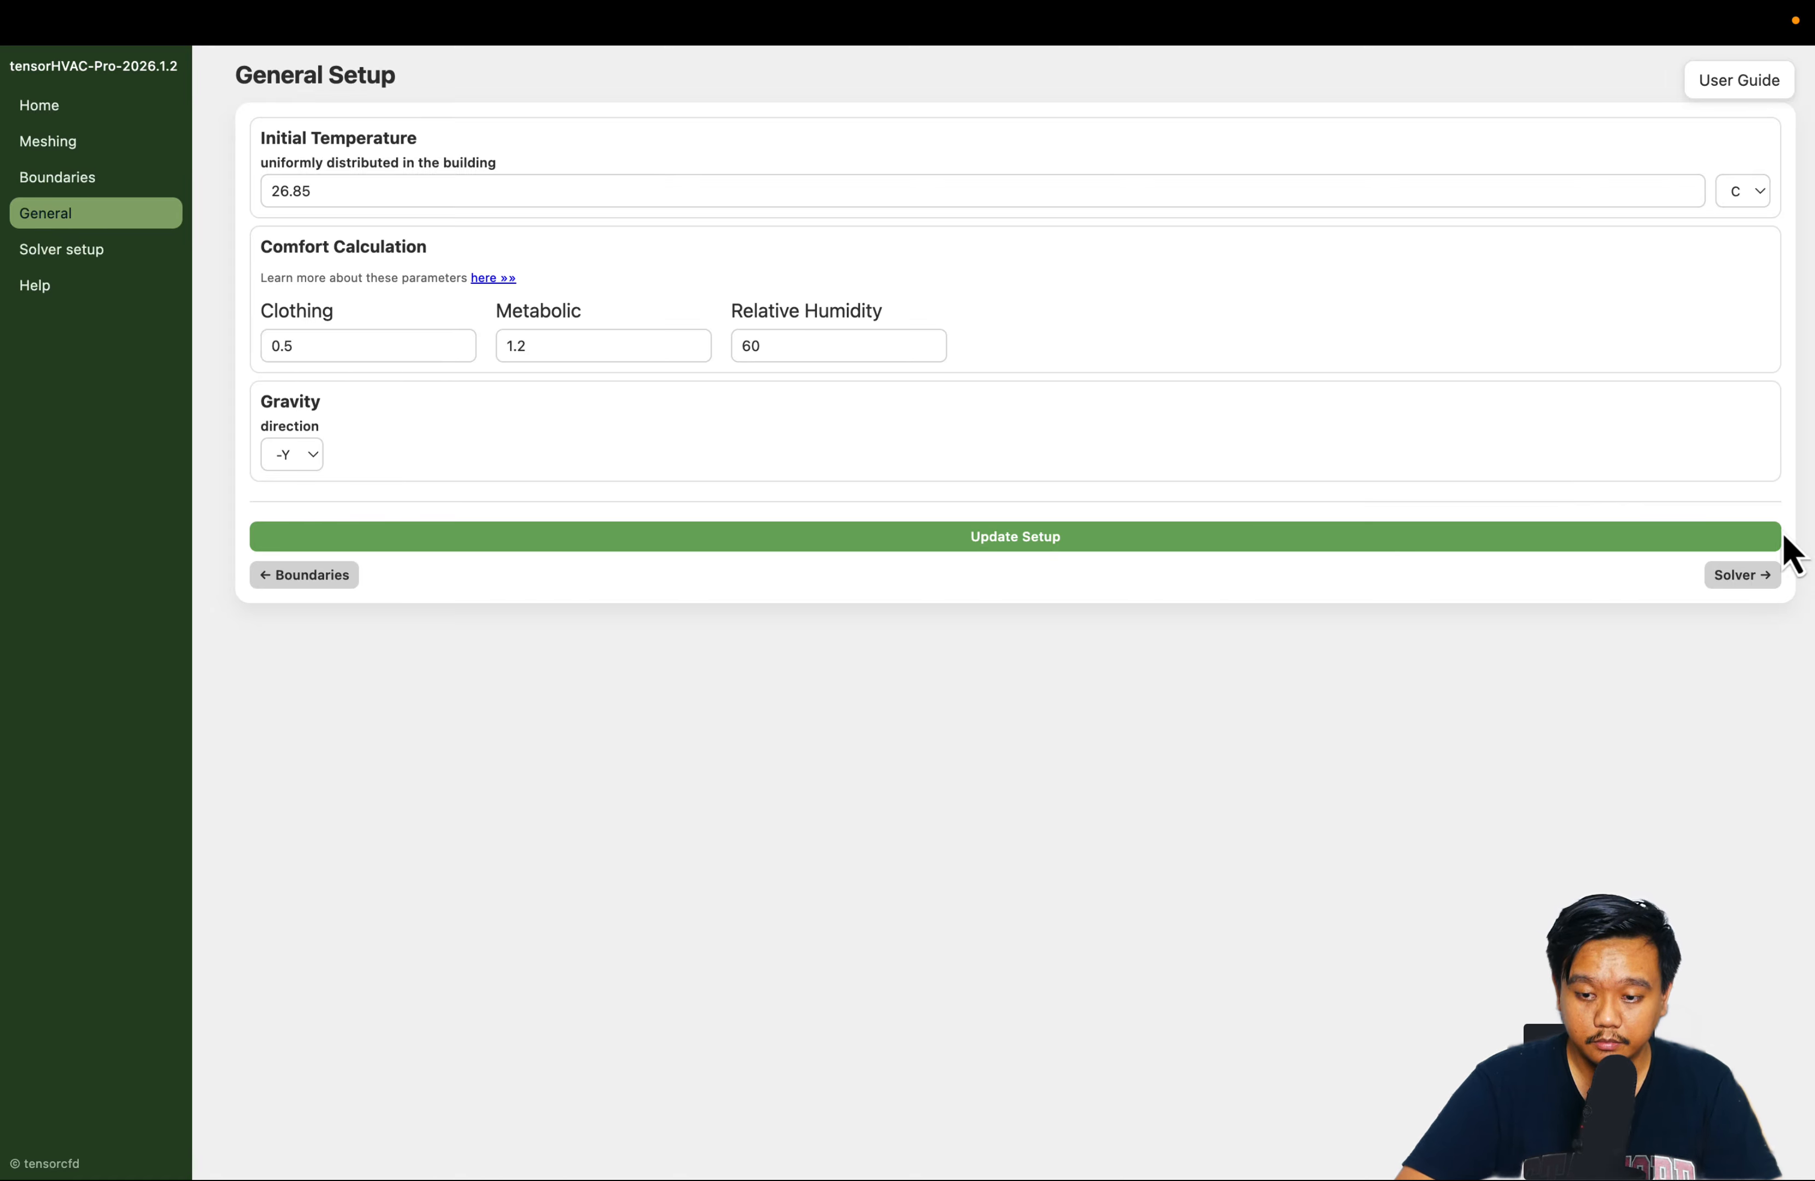
Set the simulation end time to 20000 s in the Solver setup
{"action": "left_click", "coordinate": [1752, 577]}
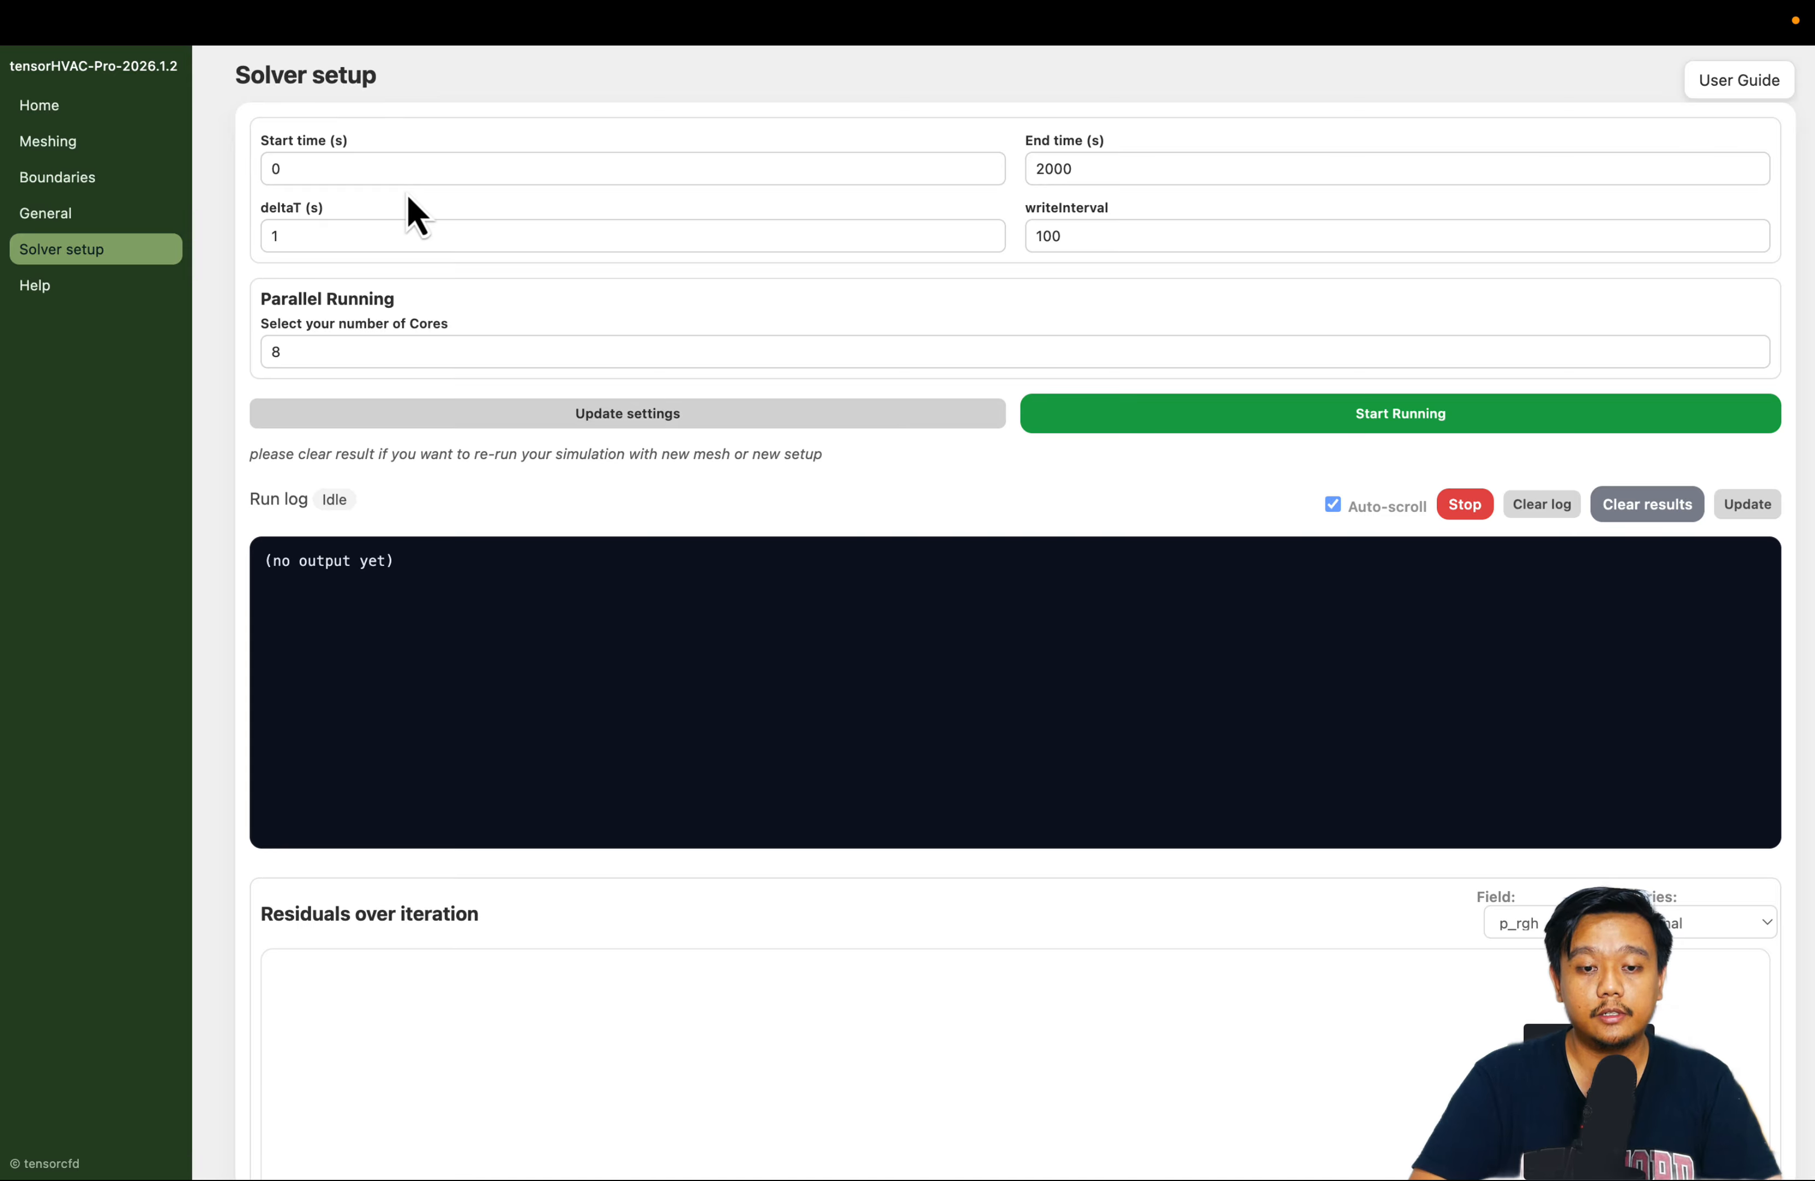
{"action": "left_click", "coordinate": [453, 170]}
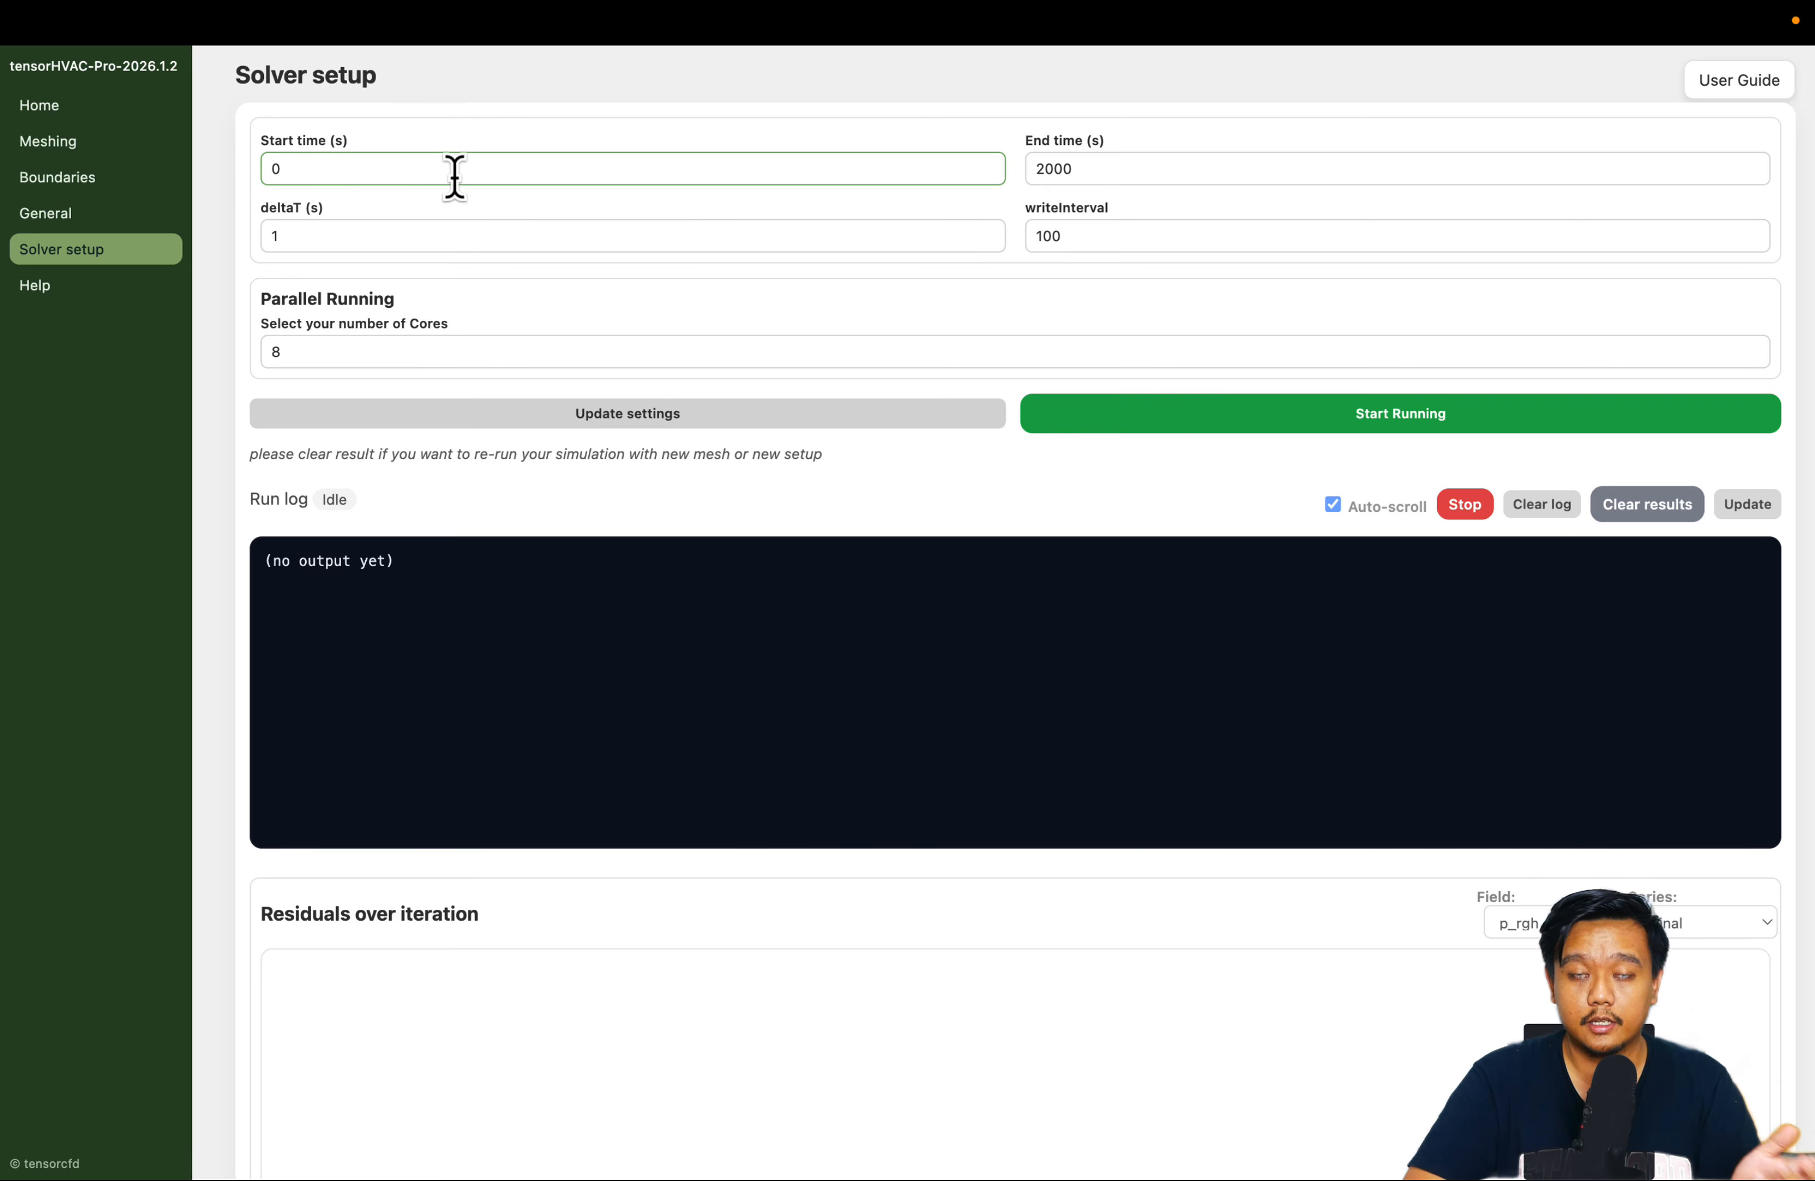
{"action": "left_click", "coordinate": [1119, 175]}
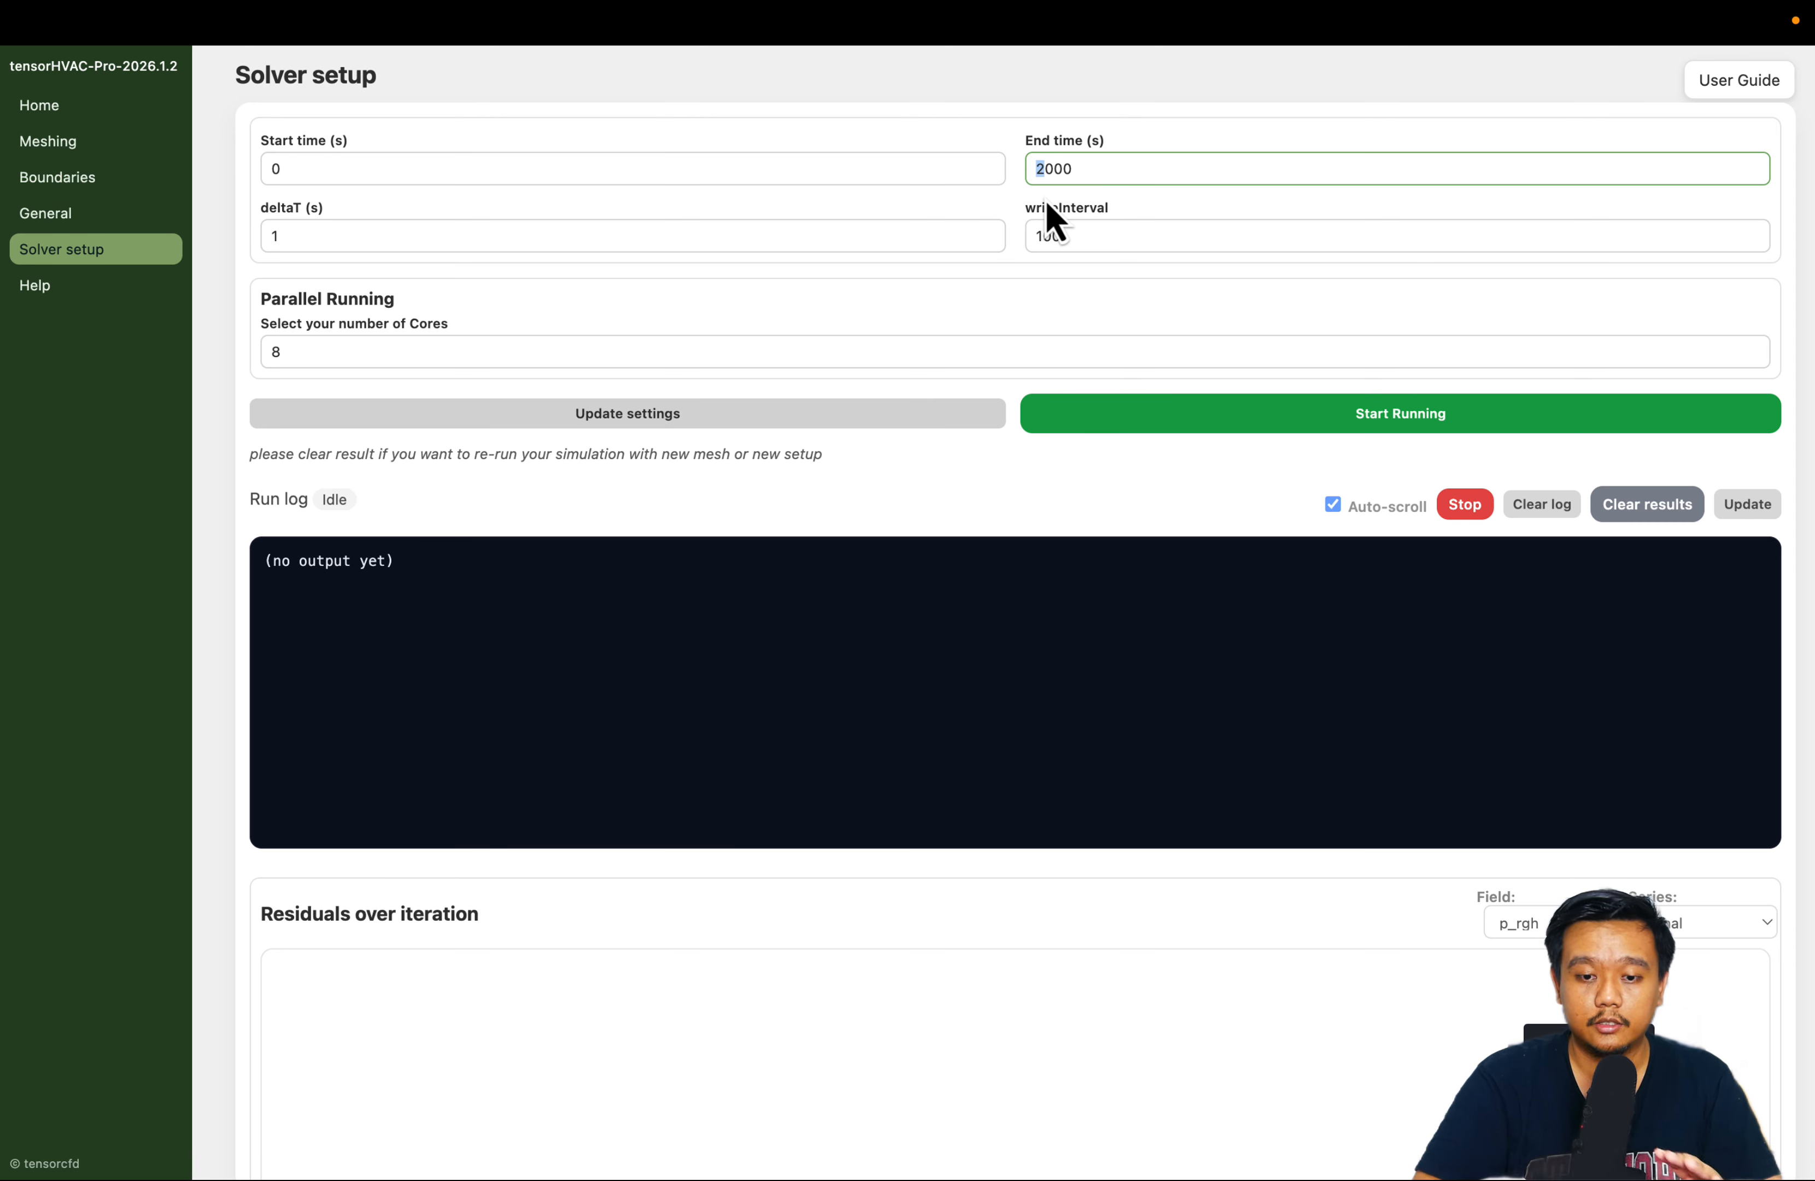
{"action": "left_click", "coordinate": [1041, 170]}
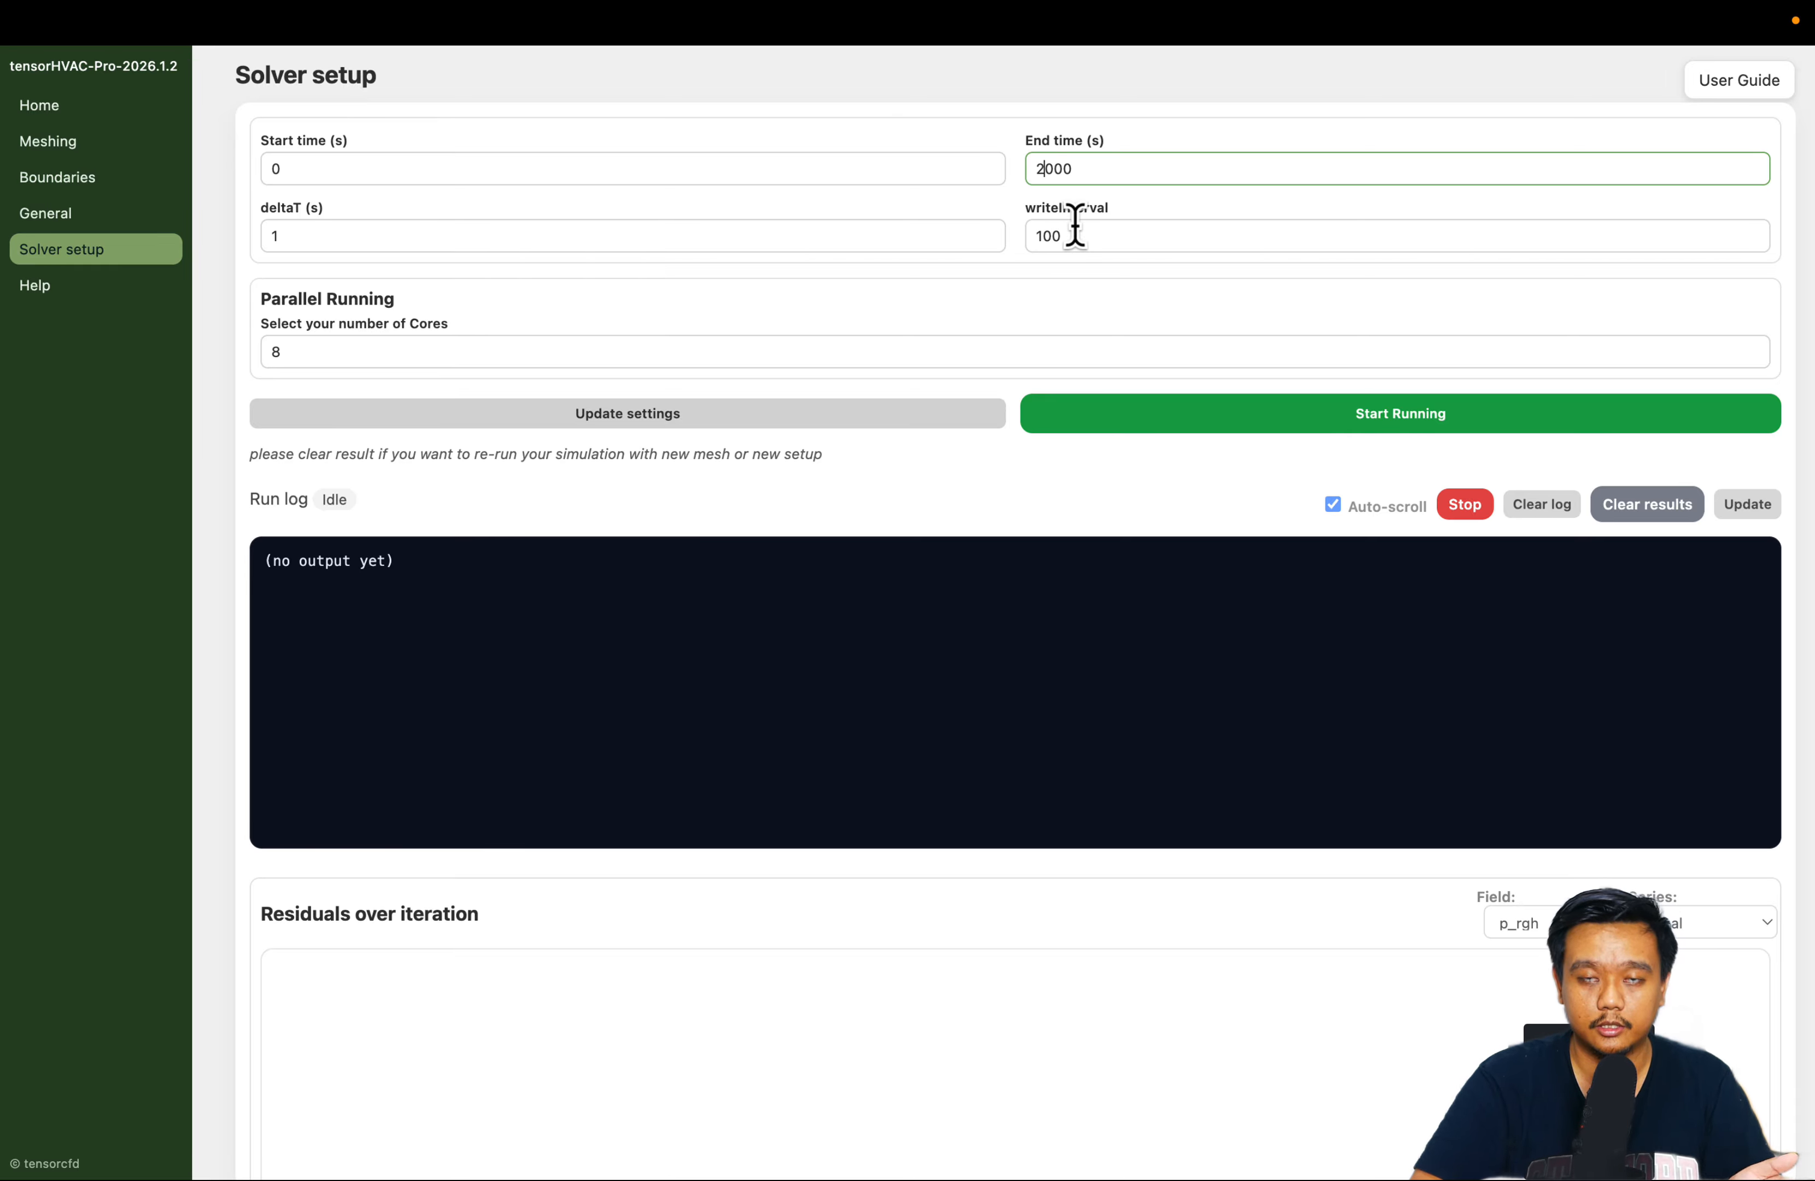
{"action": "left_click", "coordinate": [970, 307]}
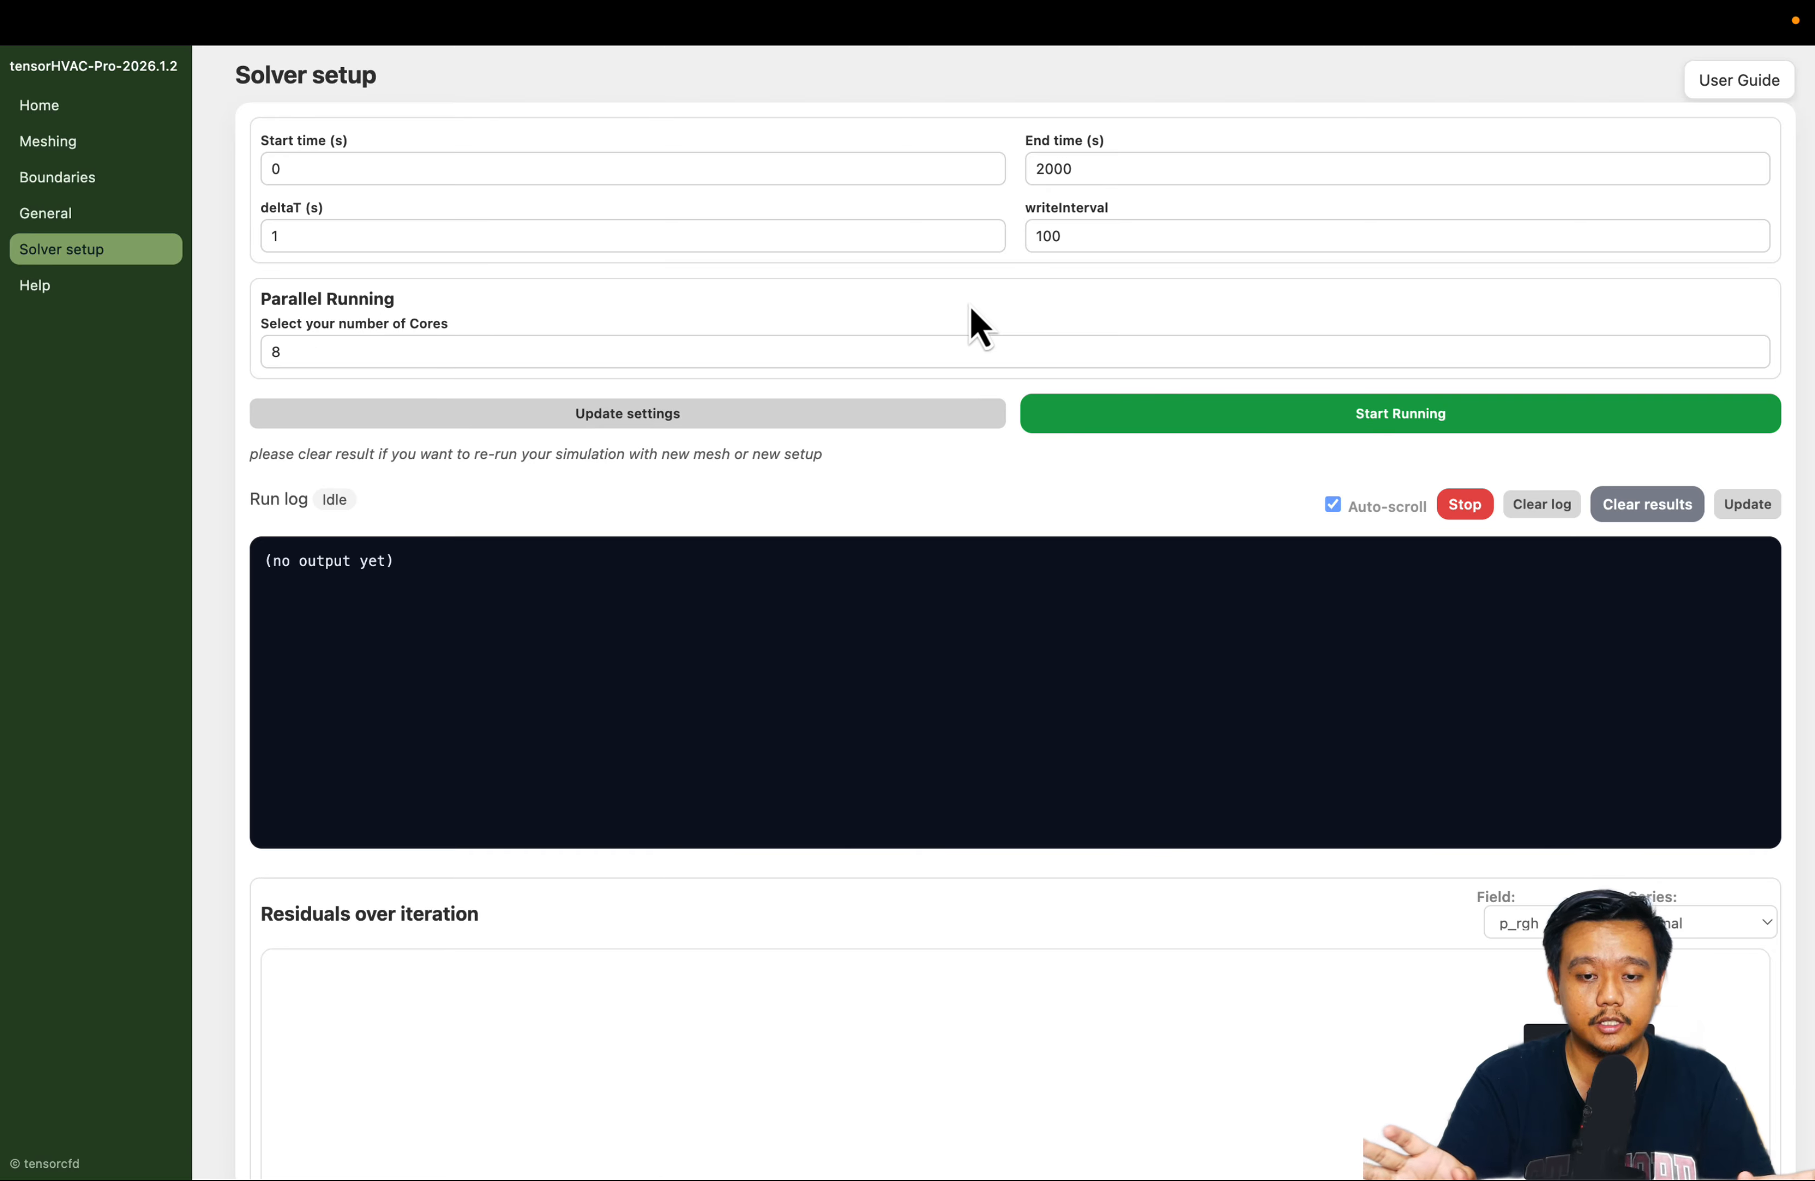
{"action": "left_click_drag", "start_coordinate": [1043, 162], "coordinate": [1024, 172]}
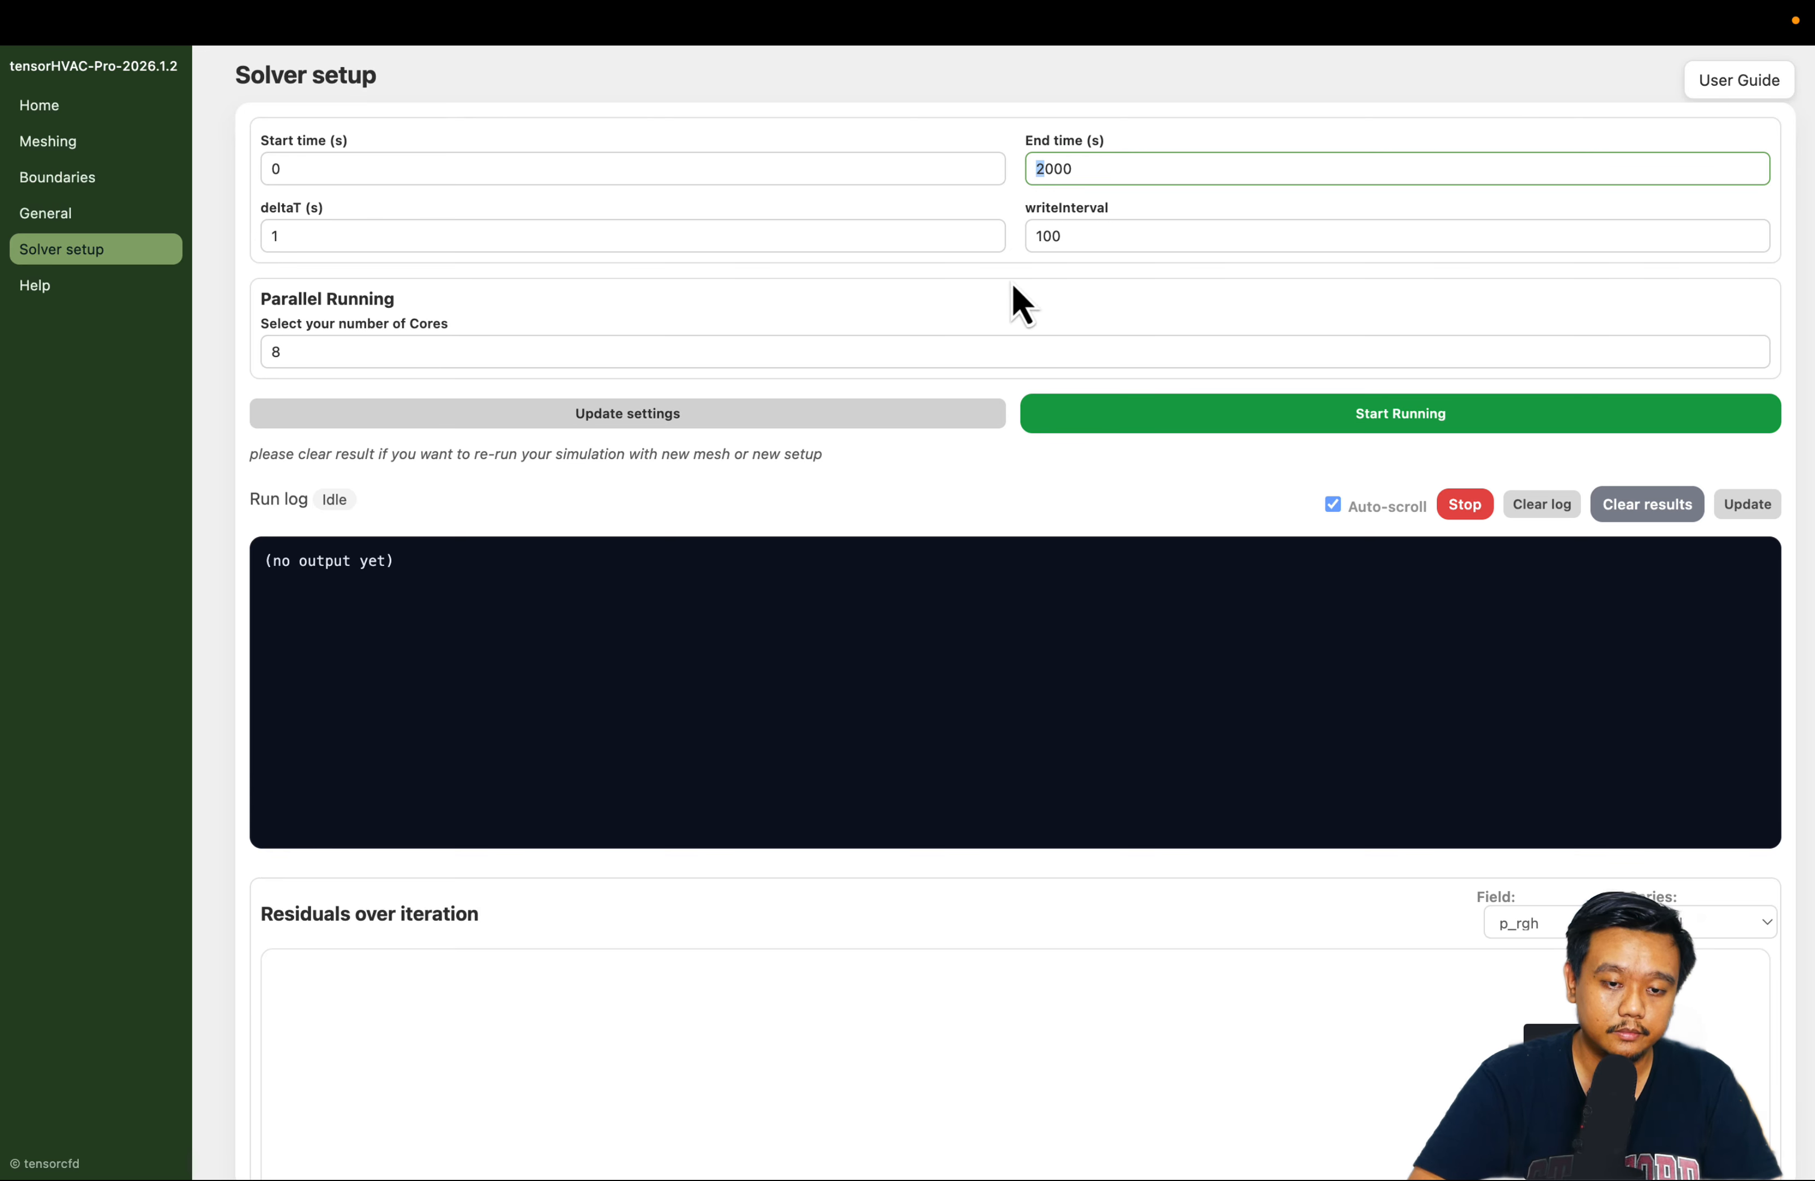
{"action": "left_click", "coordinate": [1001, 309]}
{"action": "left_click", "coordinate": [1043, 173]}
{"action": "left_click_drag", "start_coordinate": [1043, 169], "coordinate": [991, 173]}
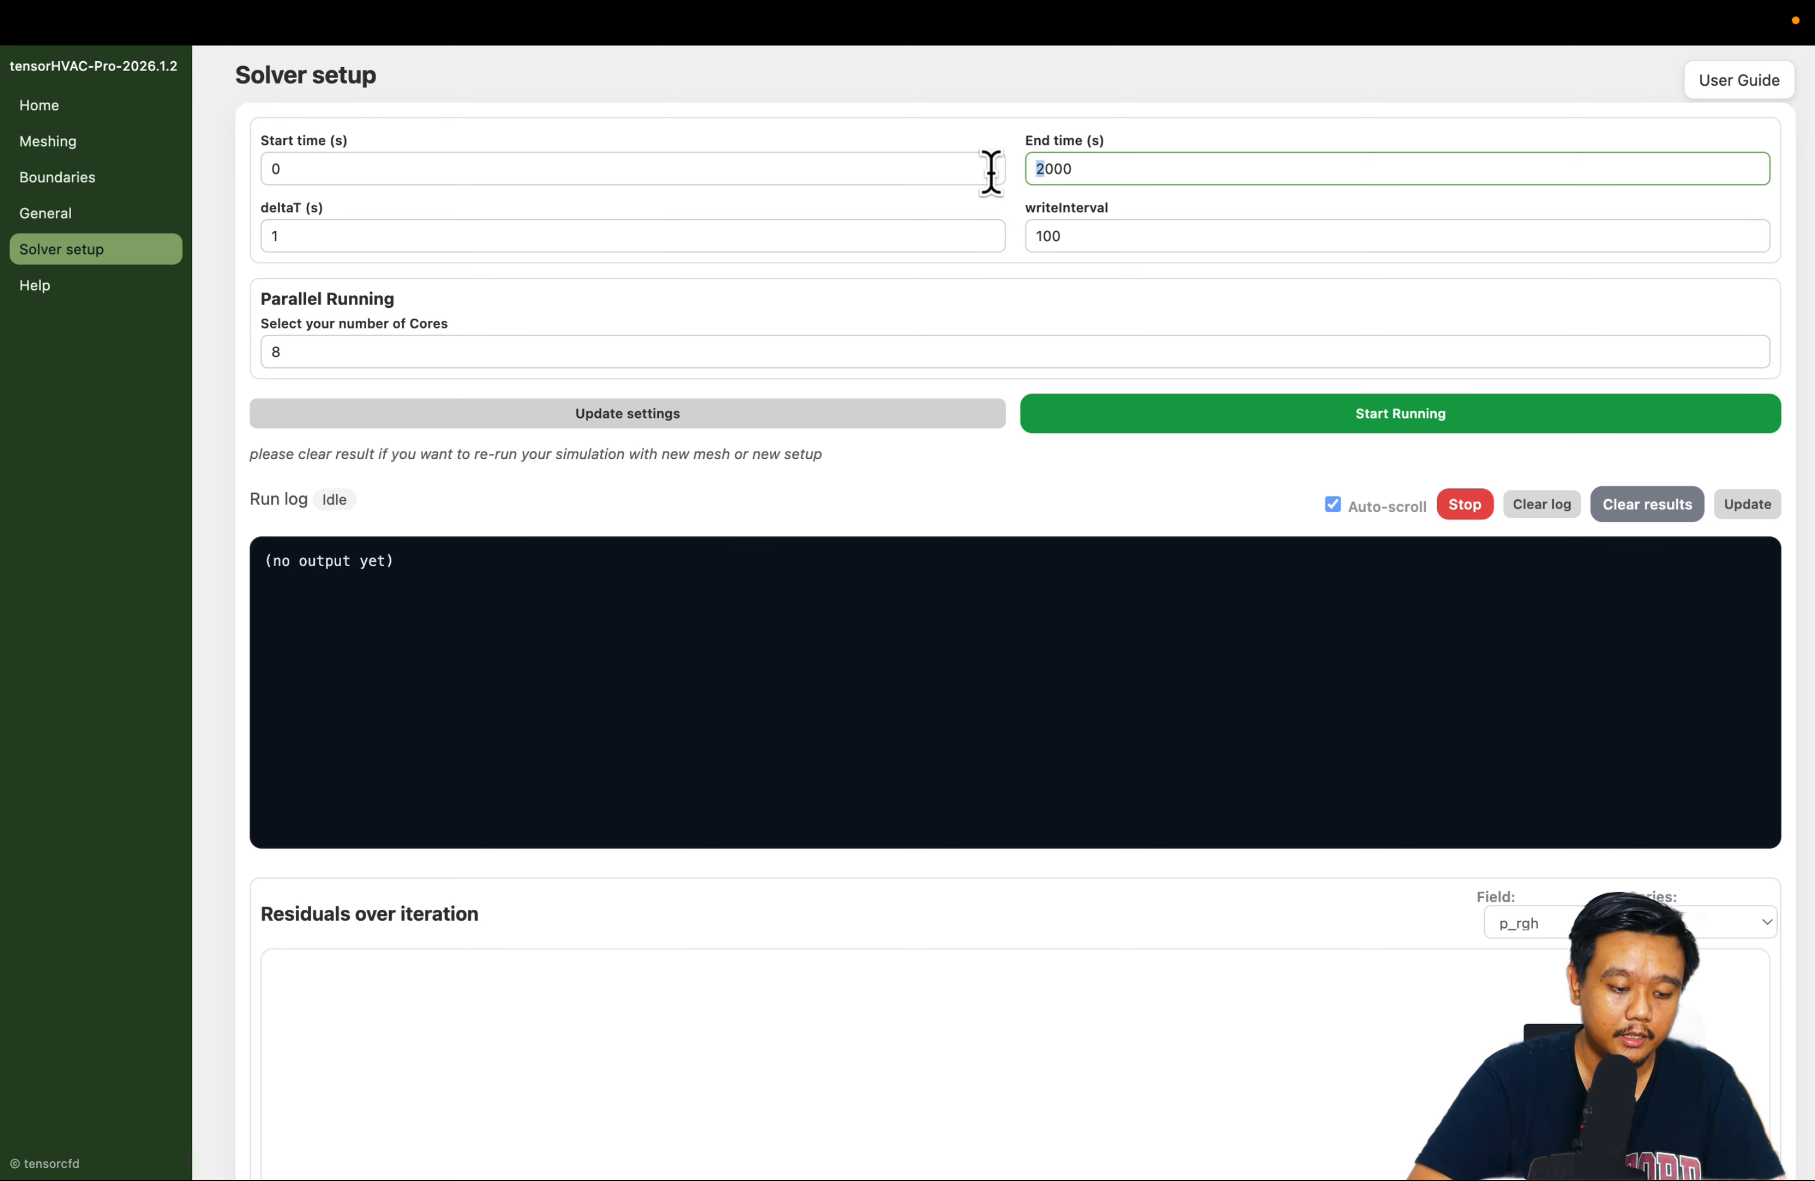
{"action": "type", "text": "20"}
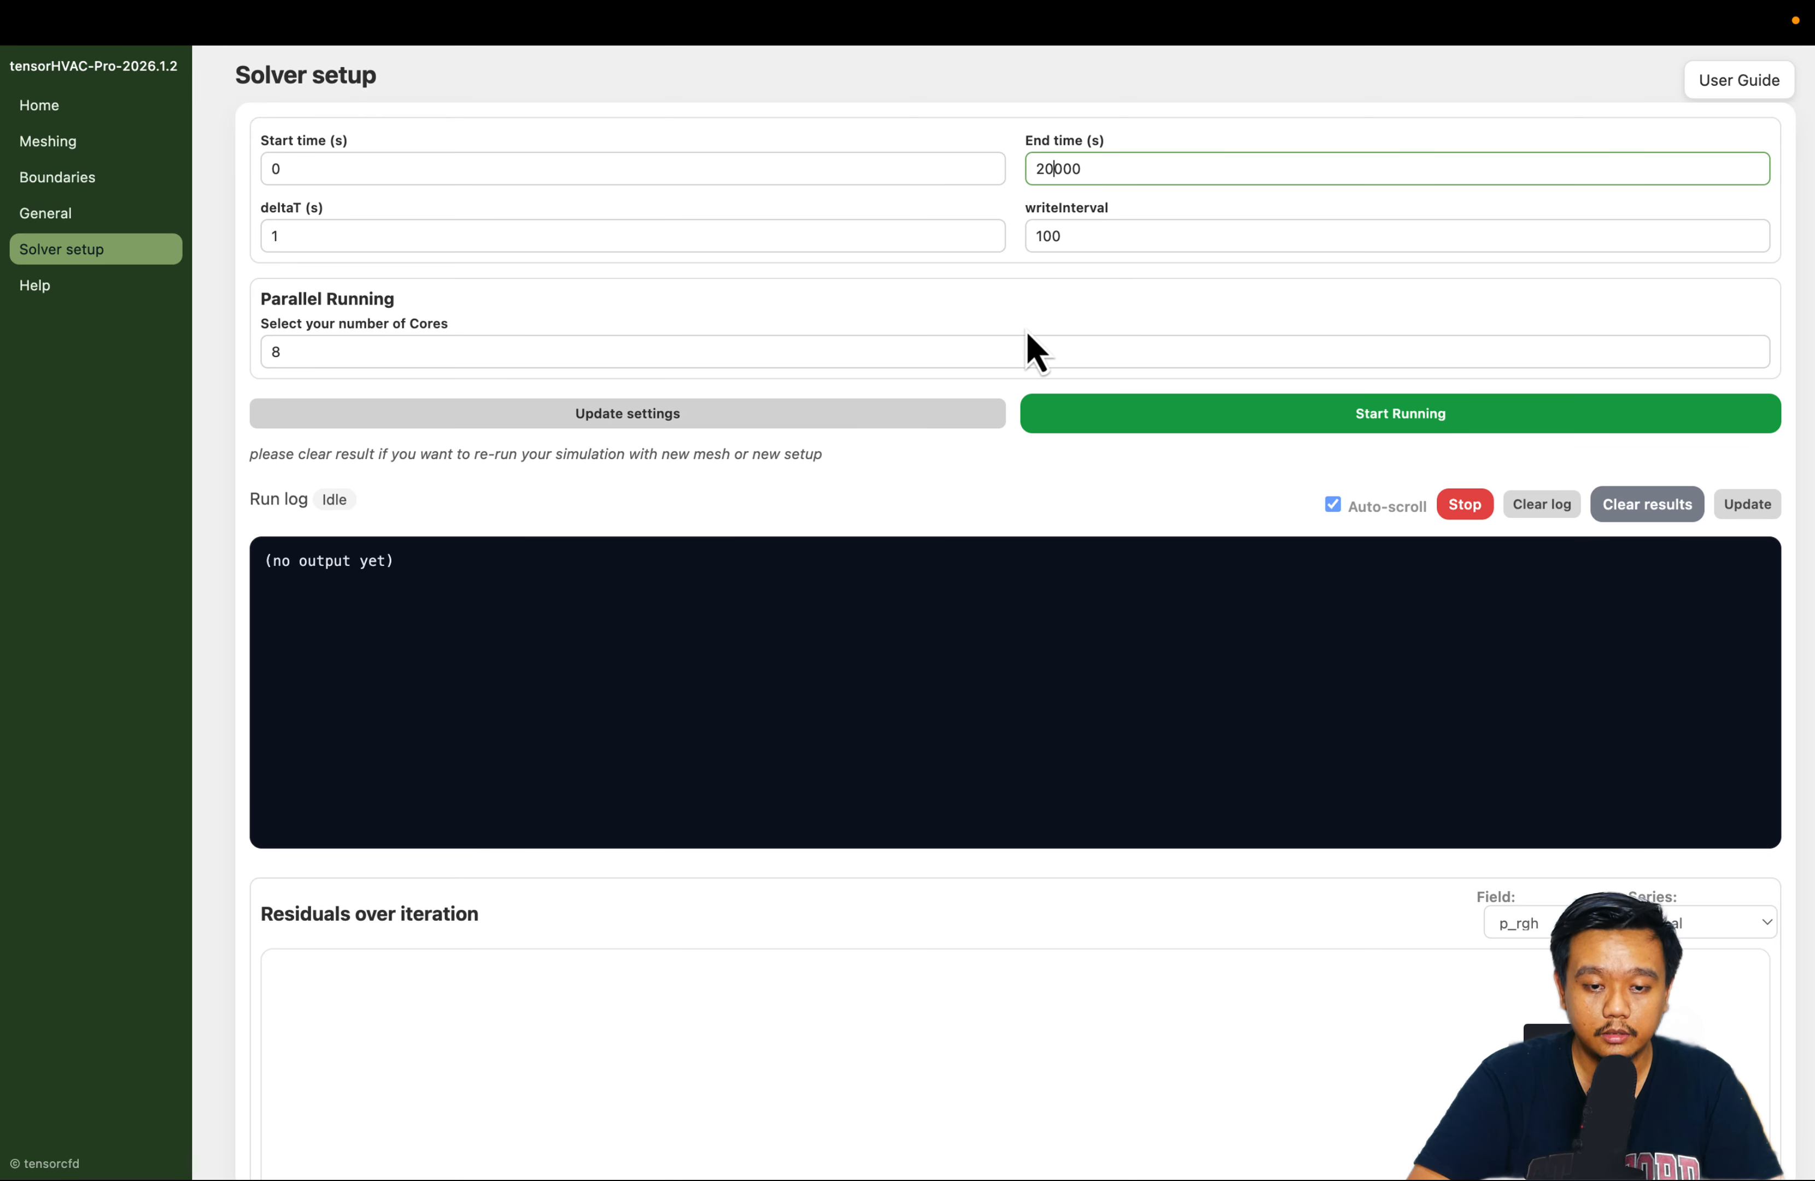
{"action": "left_click", "coordinate": [1013, 295]}
{"action": "left_click", "coordinate": [1054, 167]}
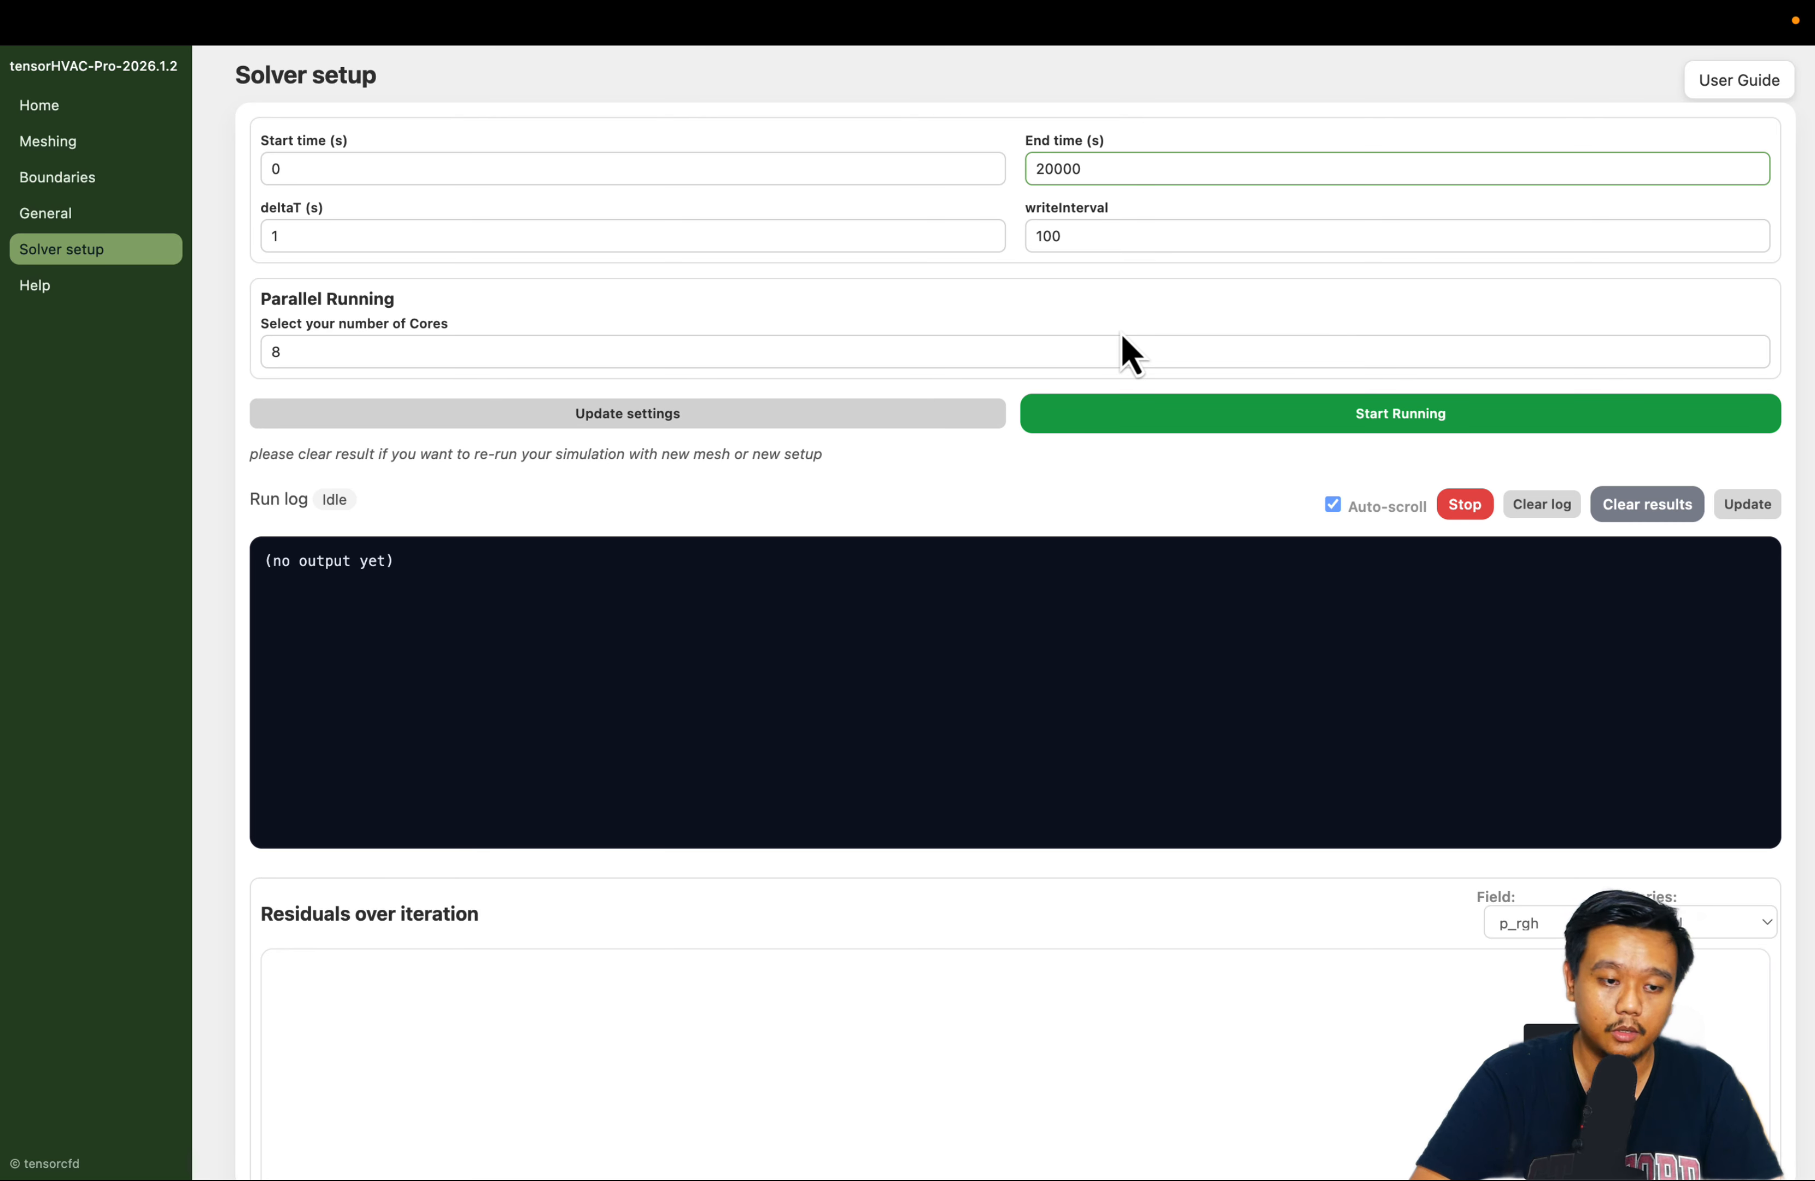
Set the solver's writeInterval to 500
{"action": "scroll", "coordinate": [966, 336], "scroll_direction": "down", "scroll_amount": 3}
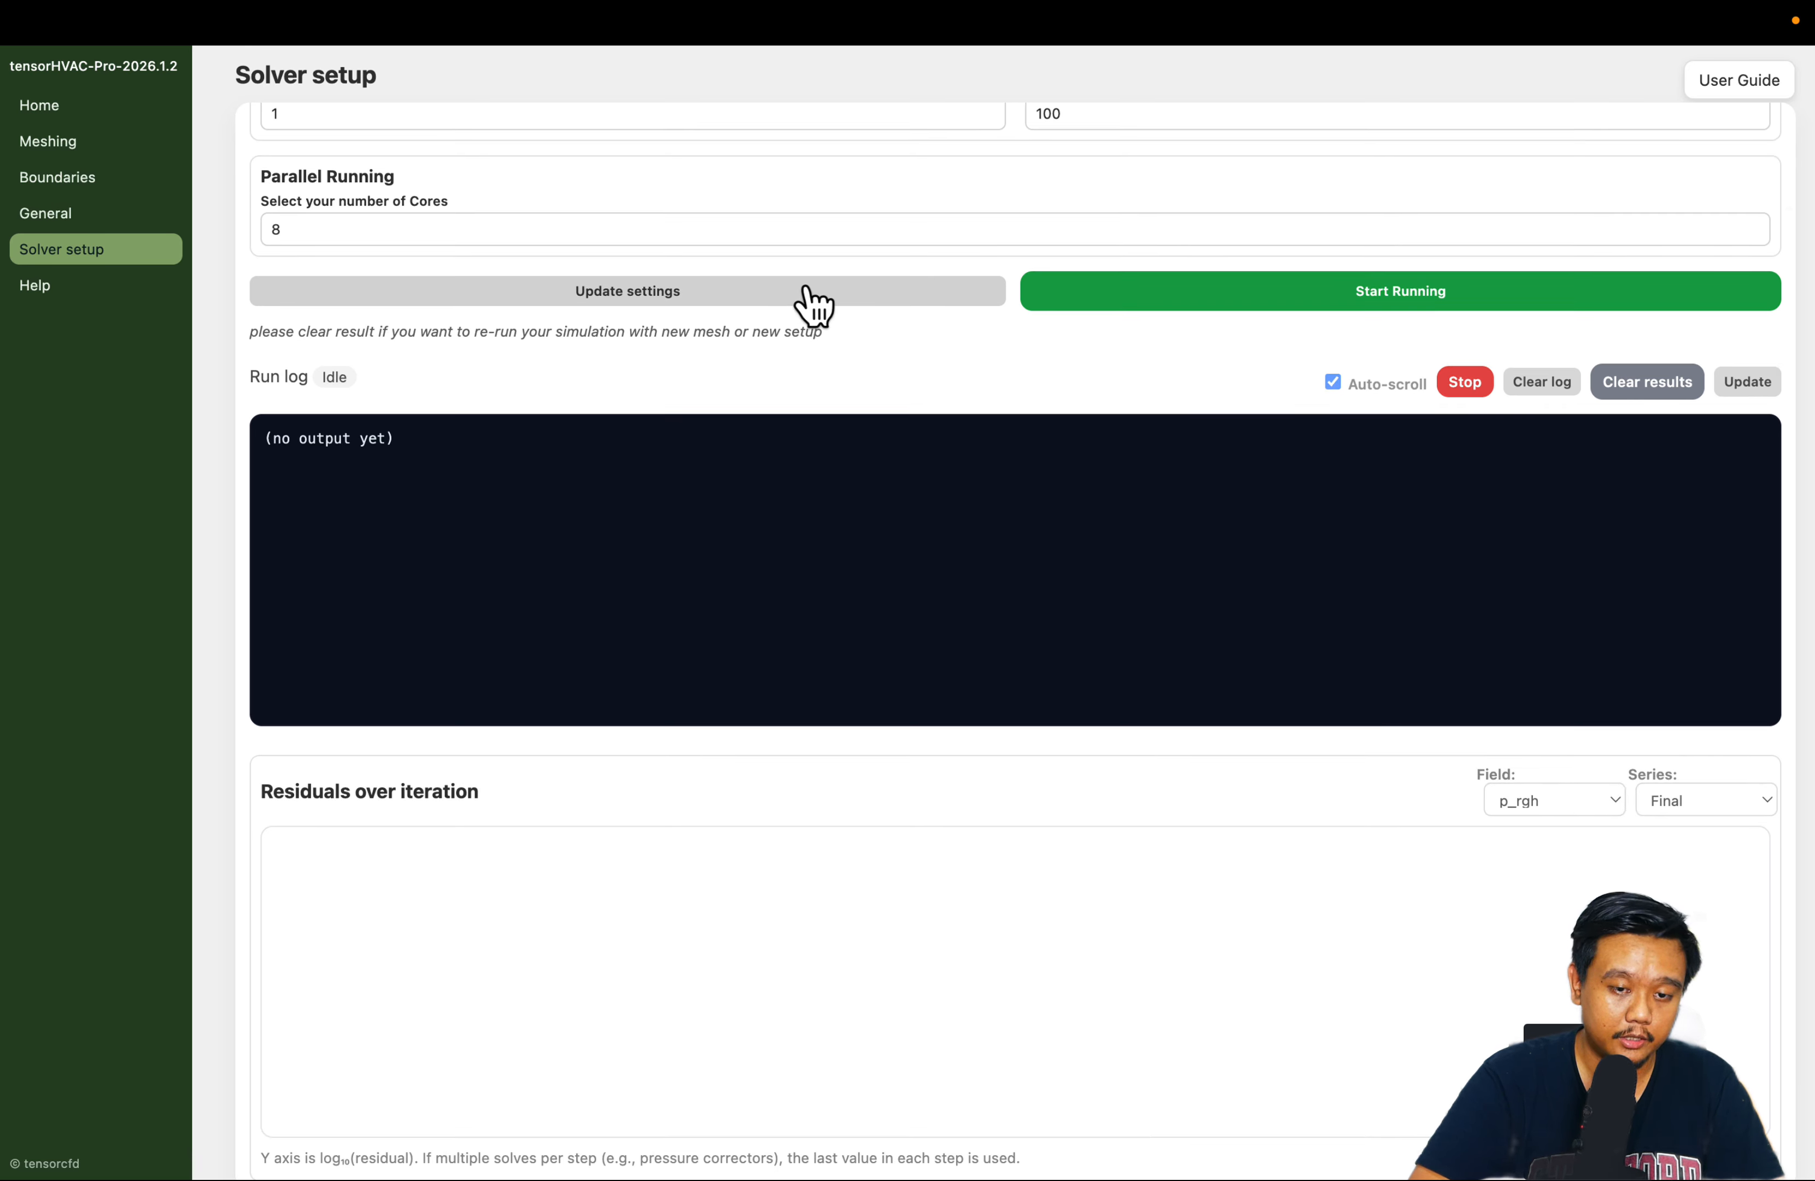
{"action": "scroll", "coordinate": [851, 316], "scroll_direction": "up", "scroll_amount": 3}
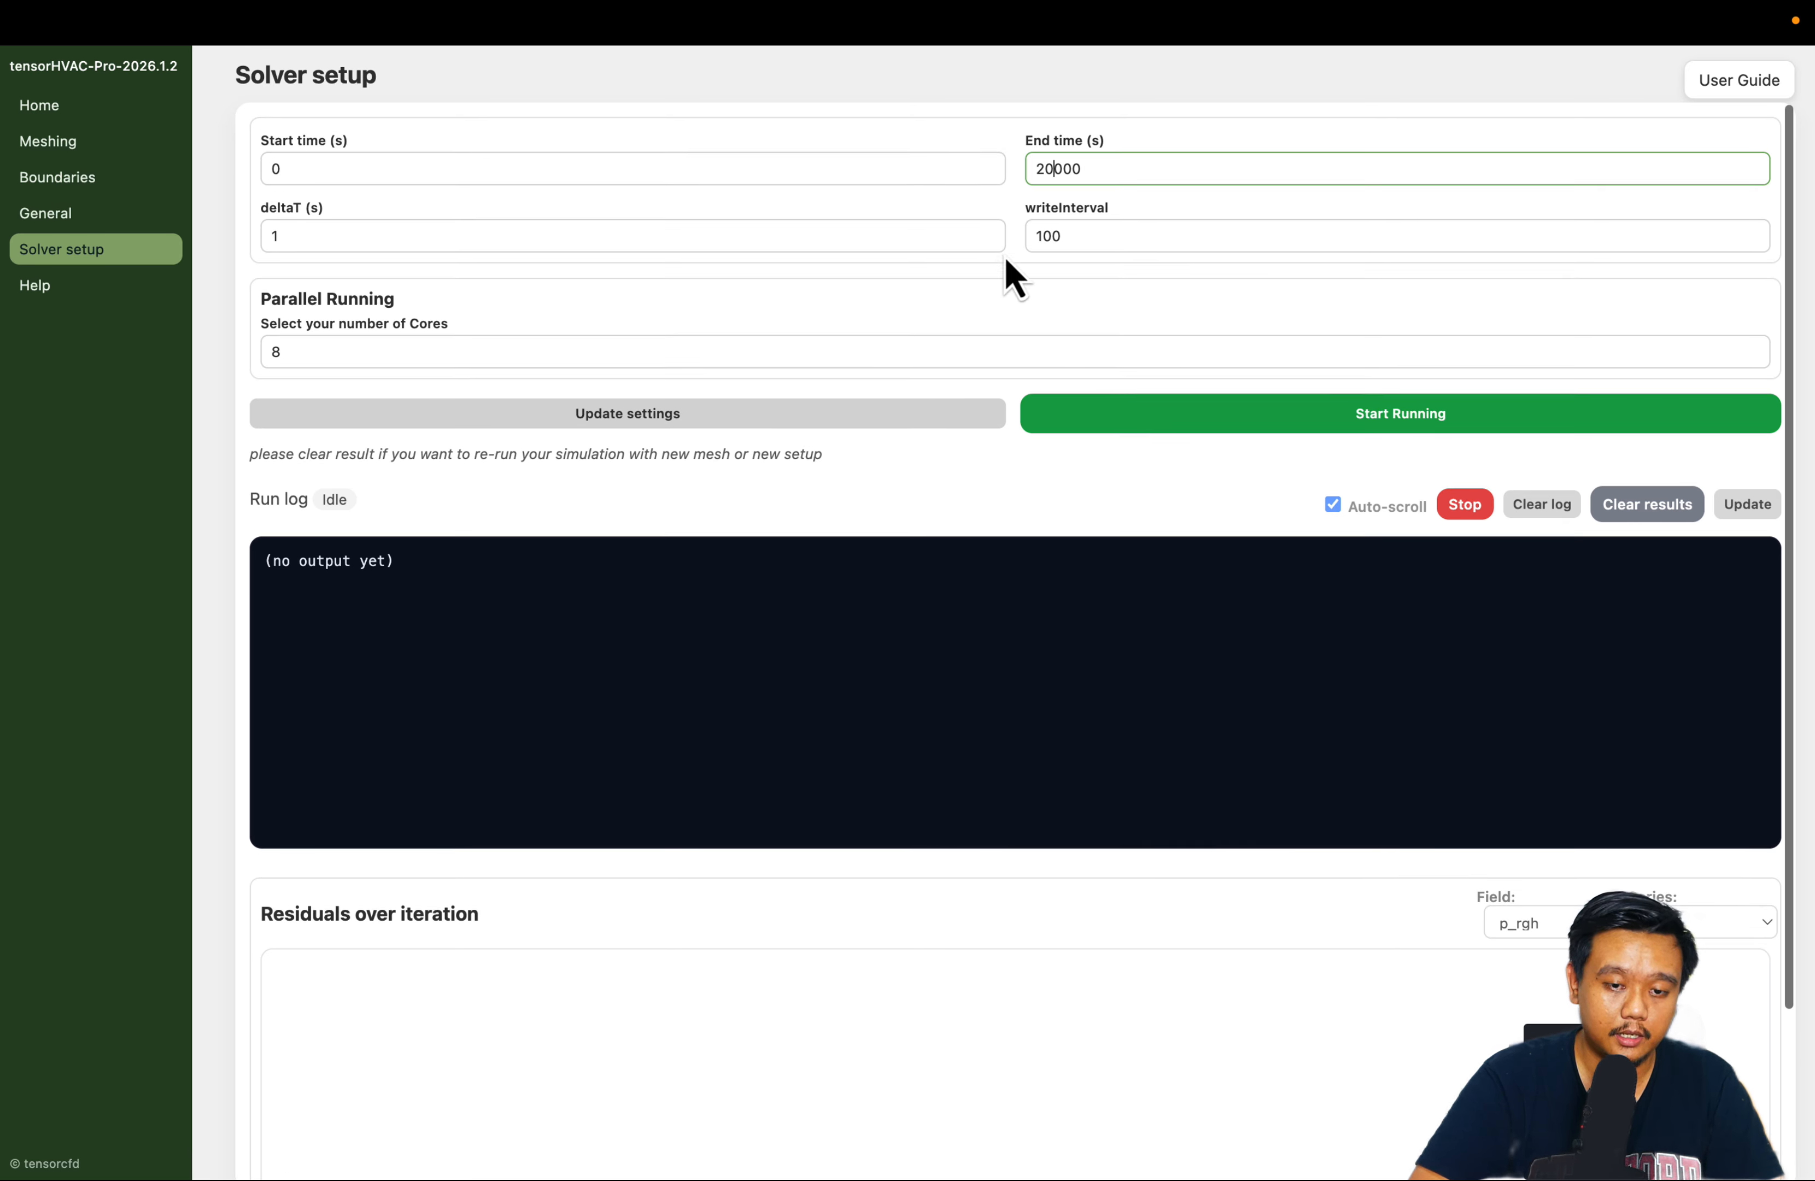
{"action": "left_click", "coordinate": [1042, 230]}
{"action": "type", "text": "5"}
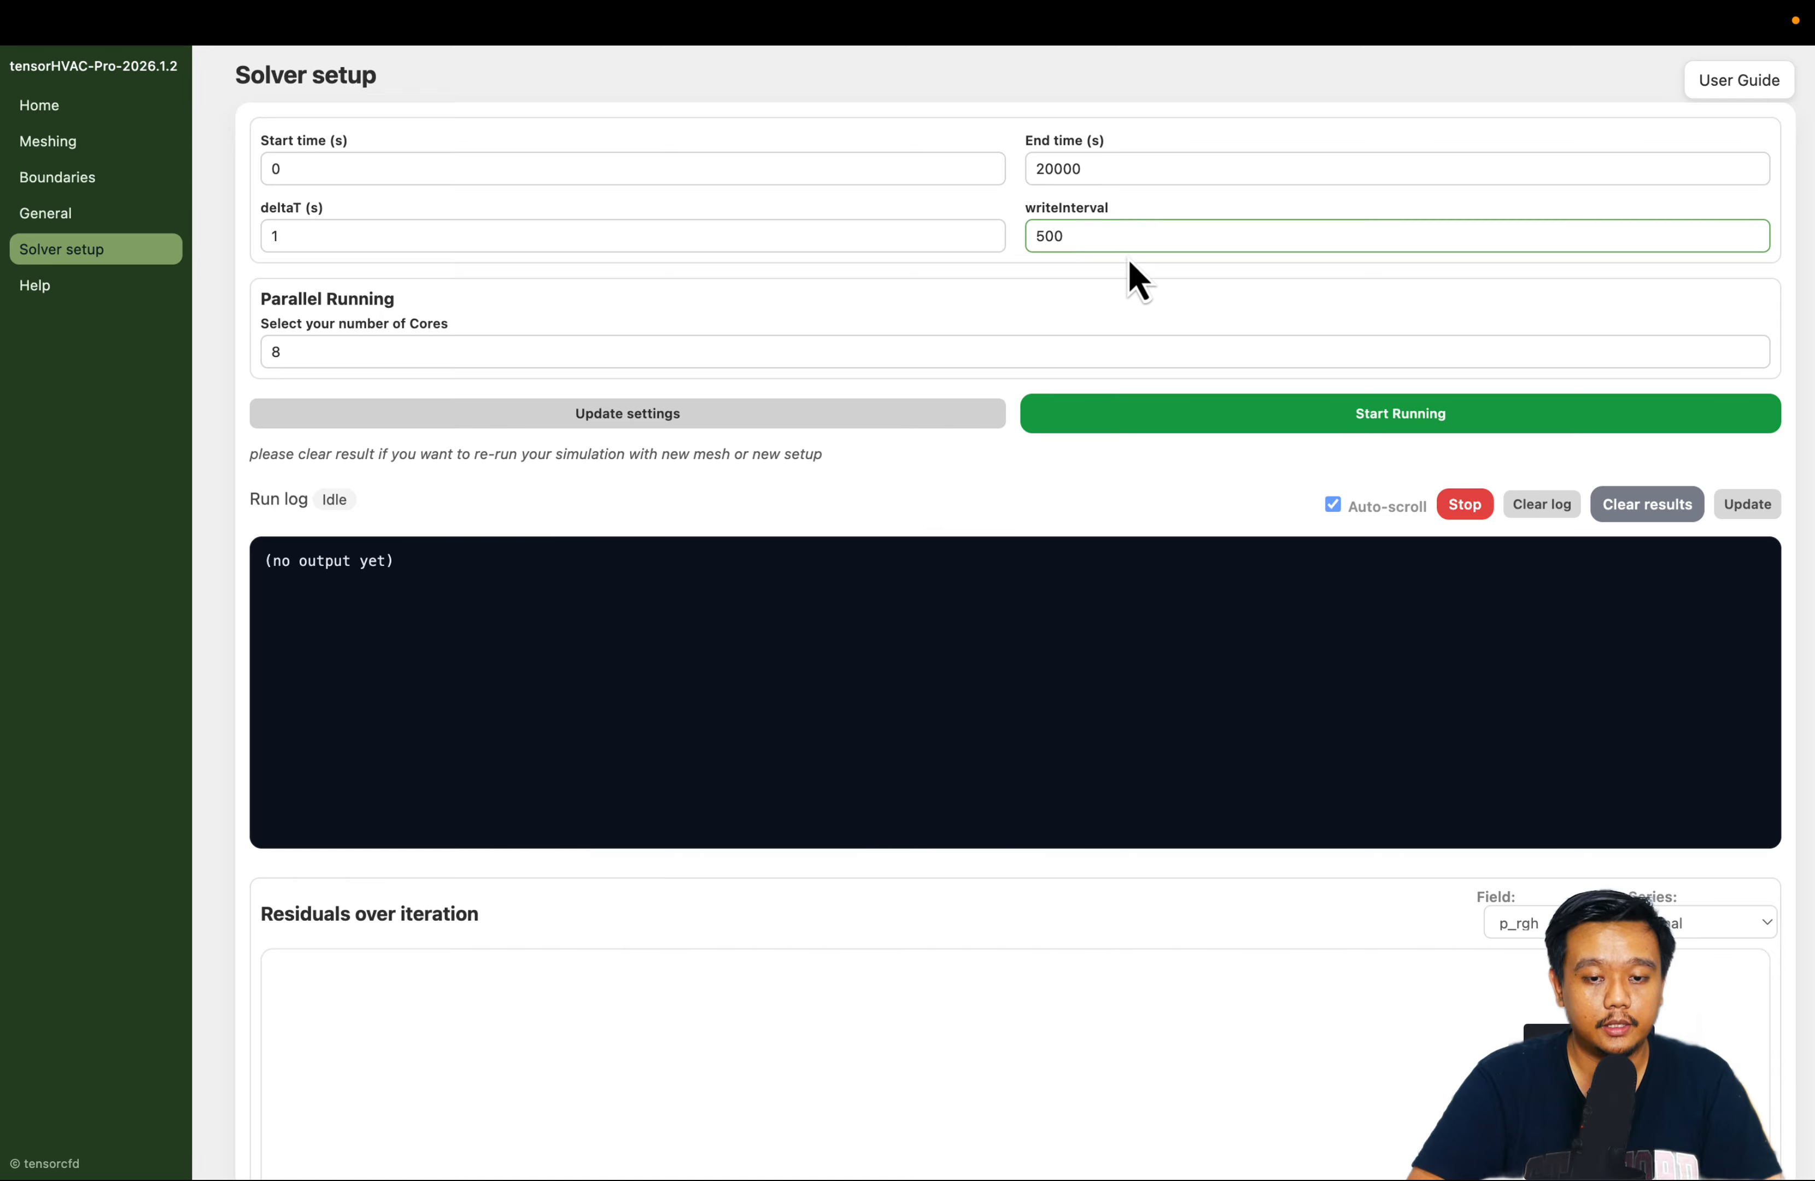
{"action": "left_click", "coordinate": [1056, 165]}
{"action": "double_click", "coordinate": [1061, 236]}
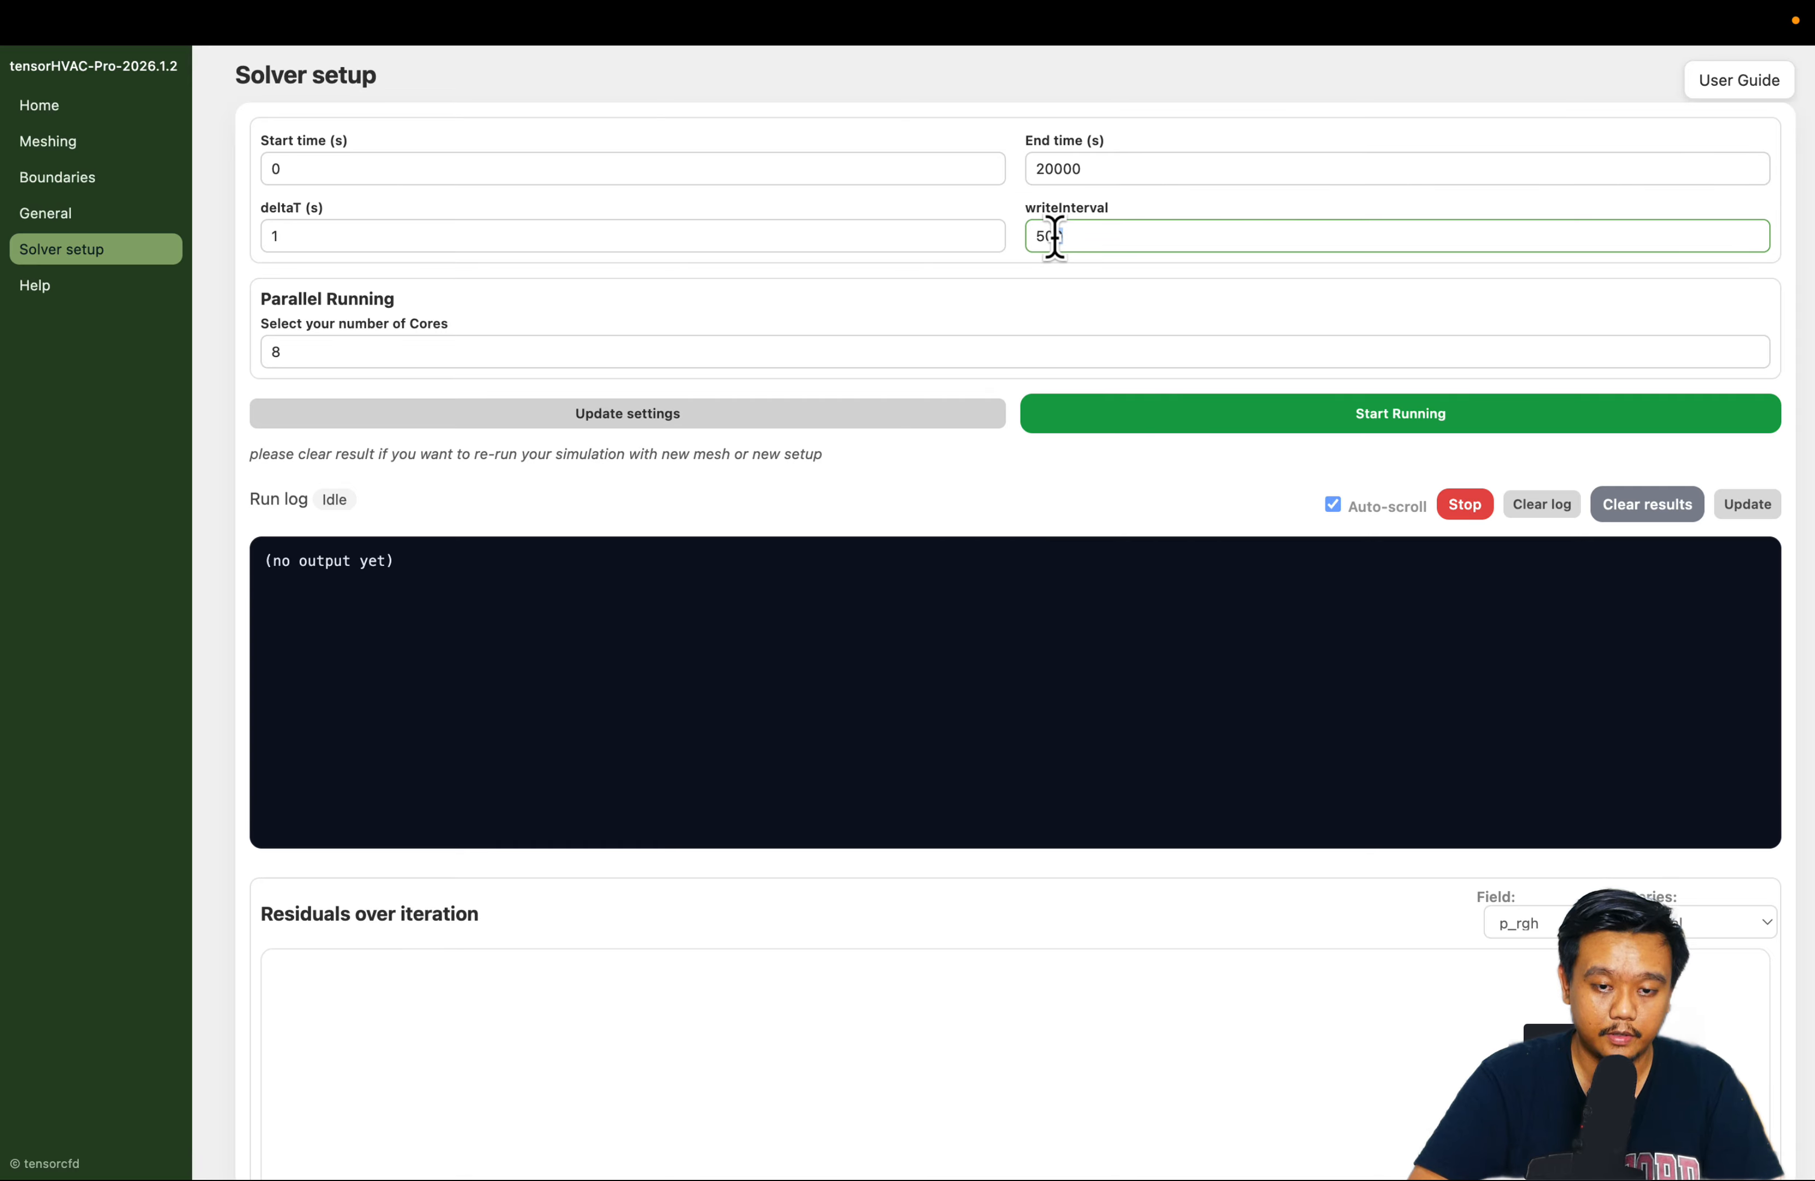
{"action": "left_click", "coordinate": [1058, 167]}
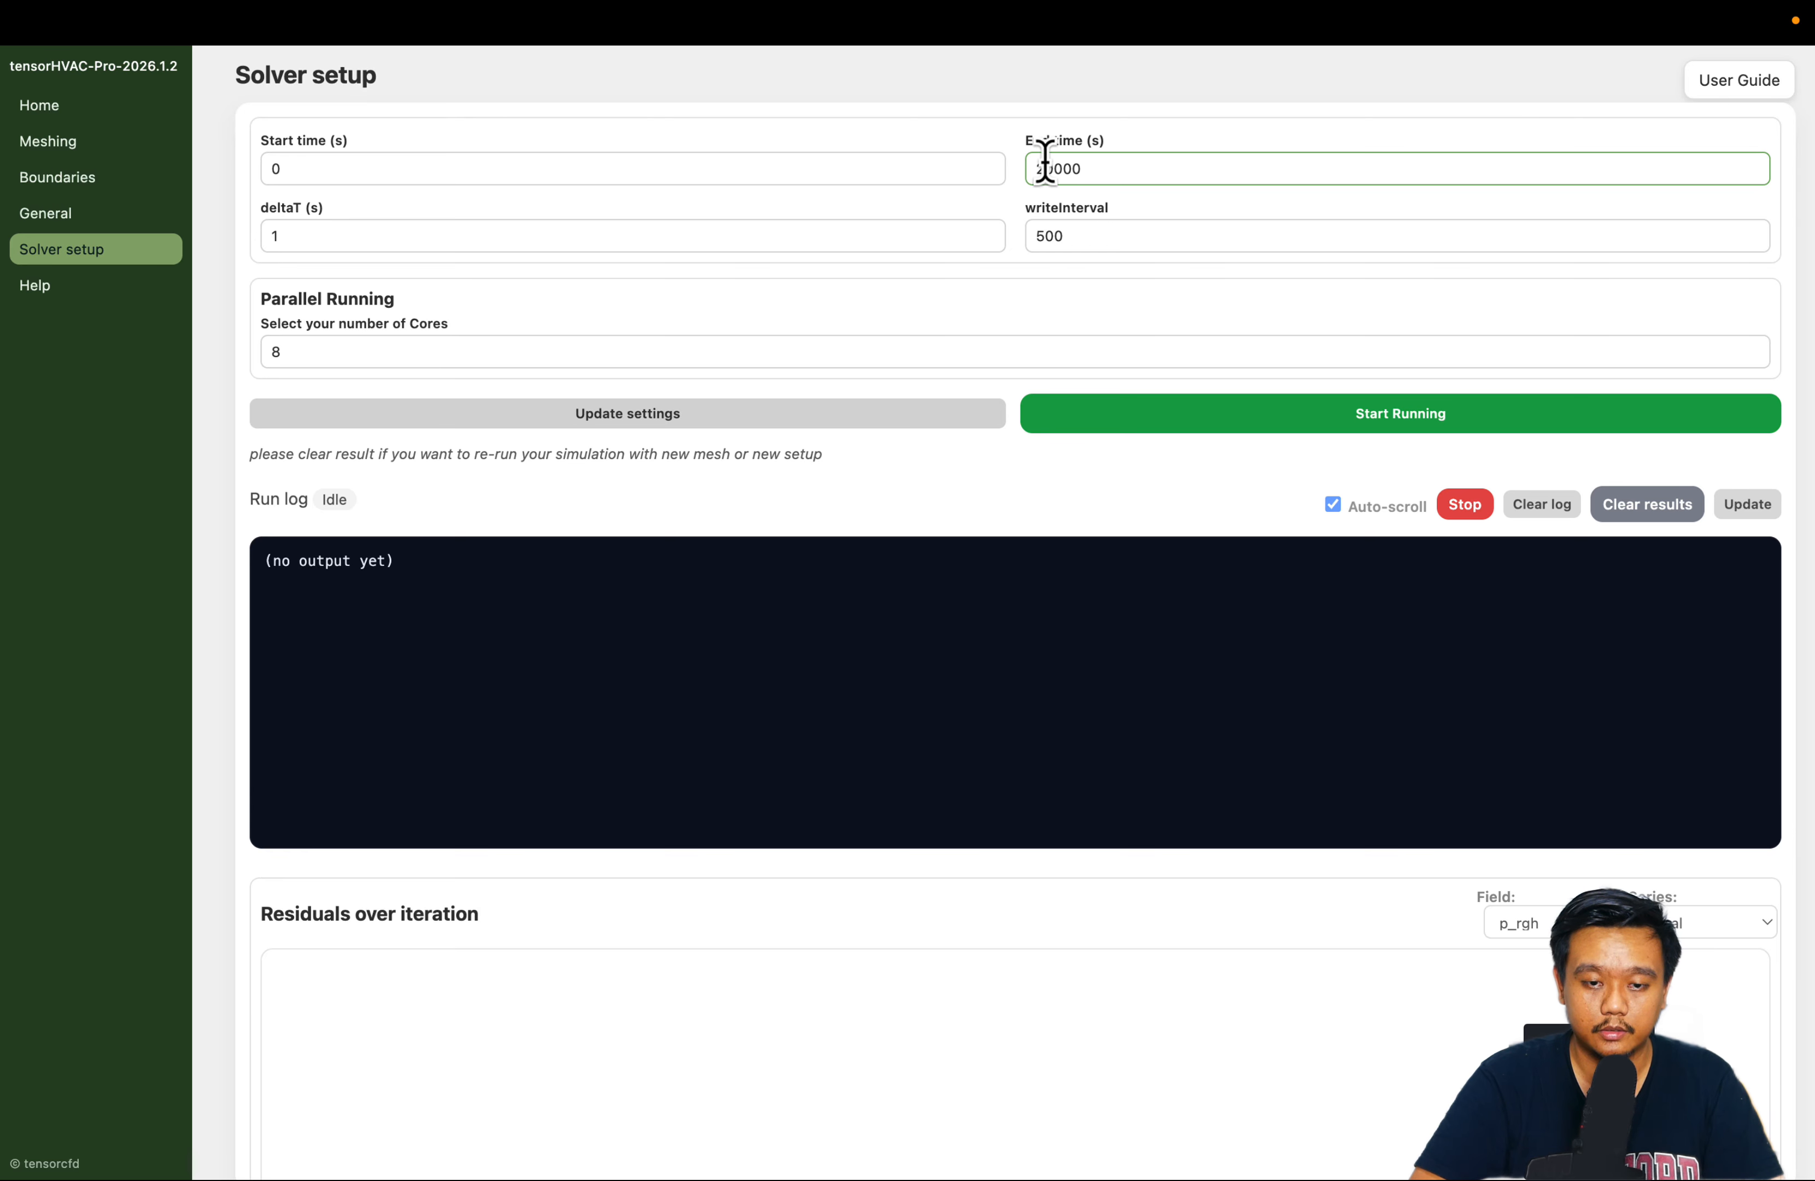
{"action": "double_click", "coordinate": [1077, 236]}
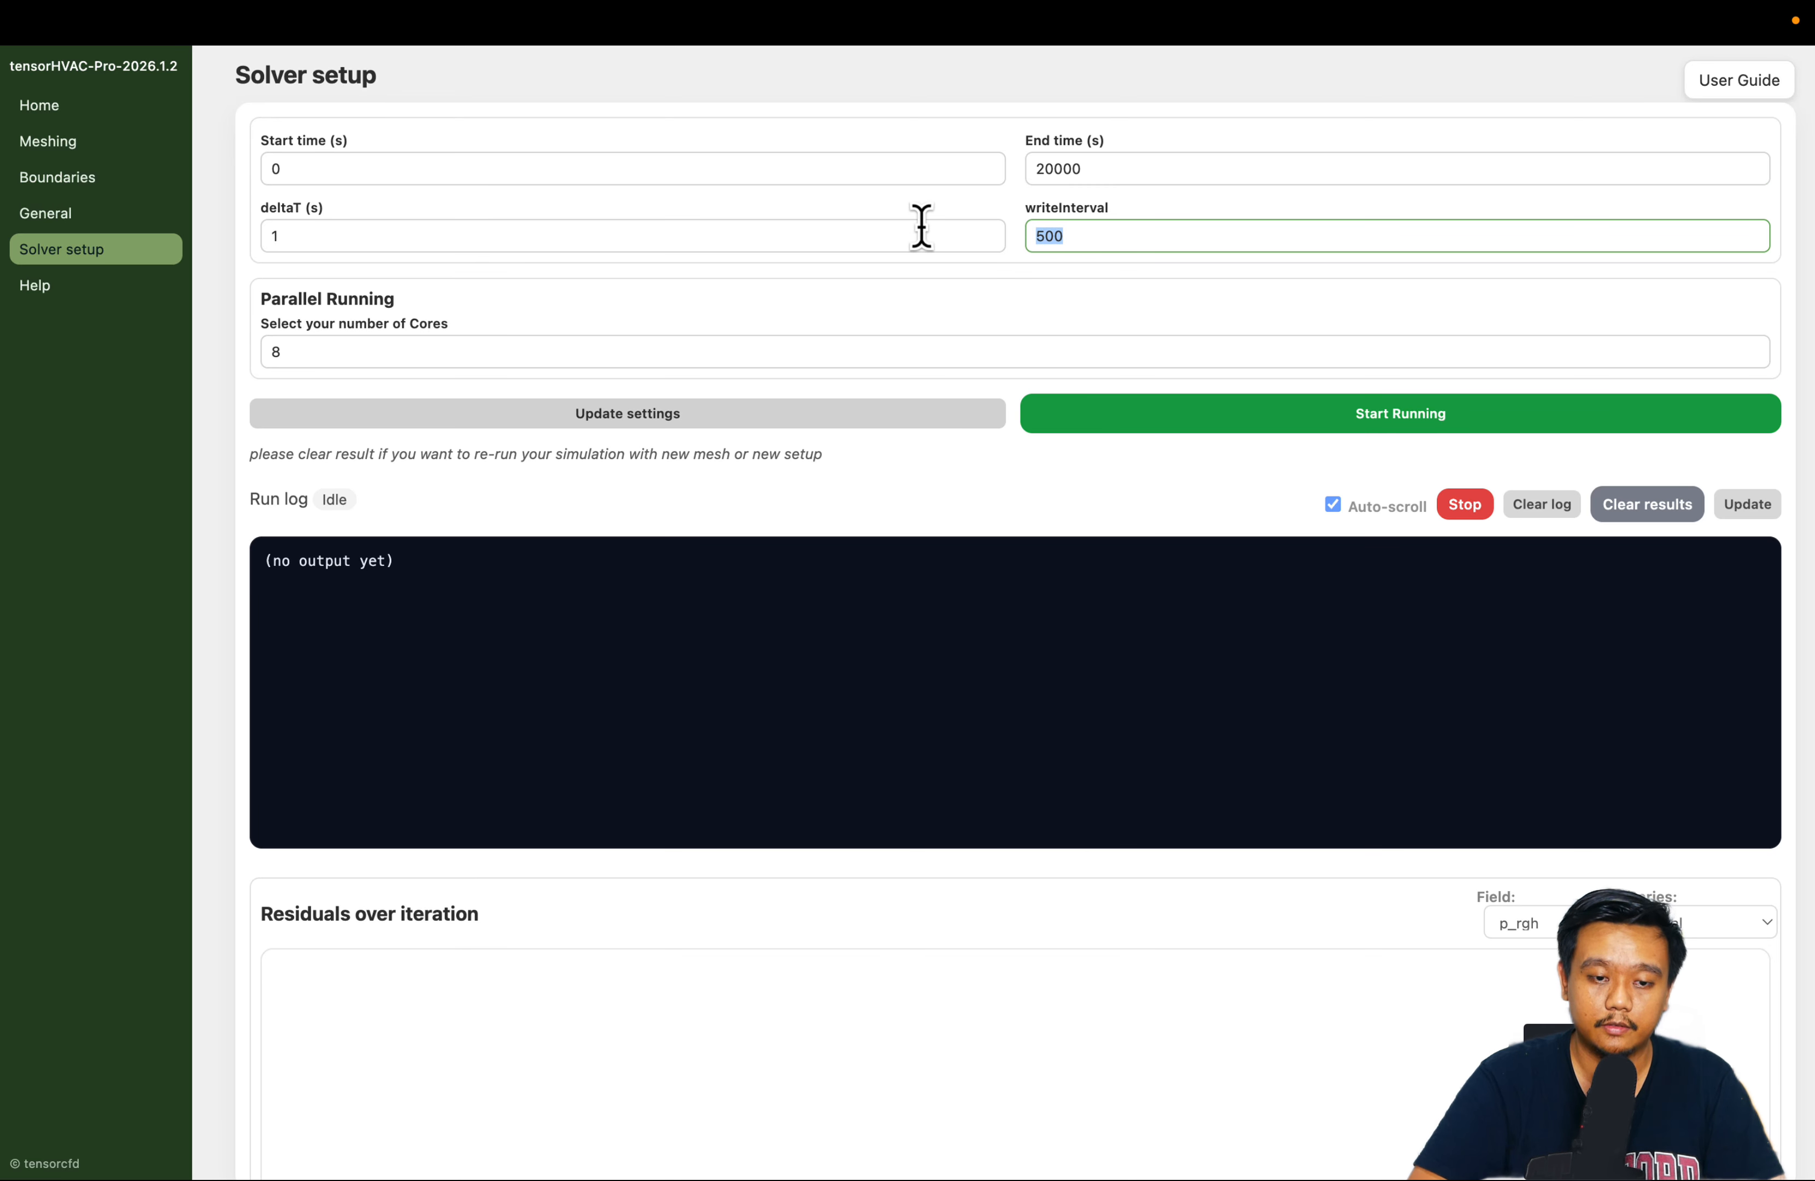
{"action": "left_click", "coordinate": [944, 312]}
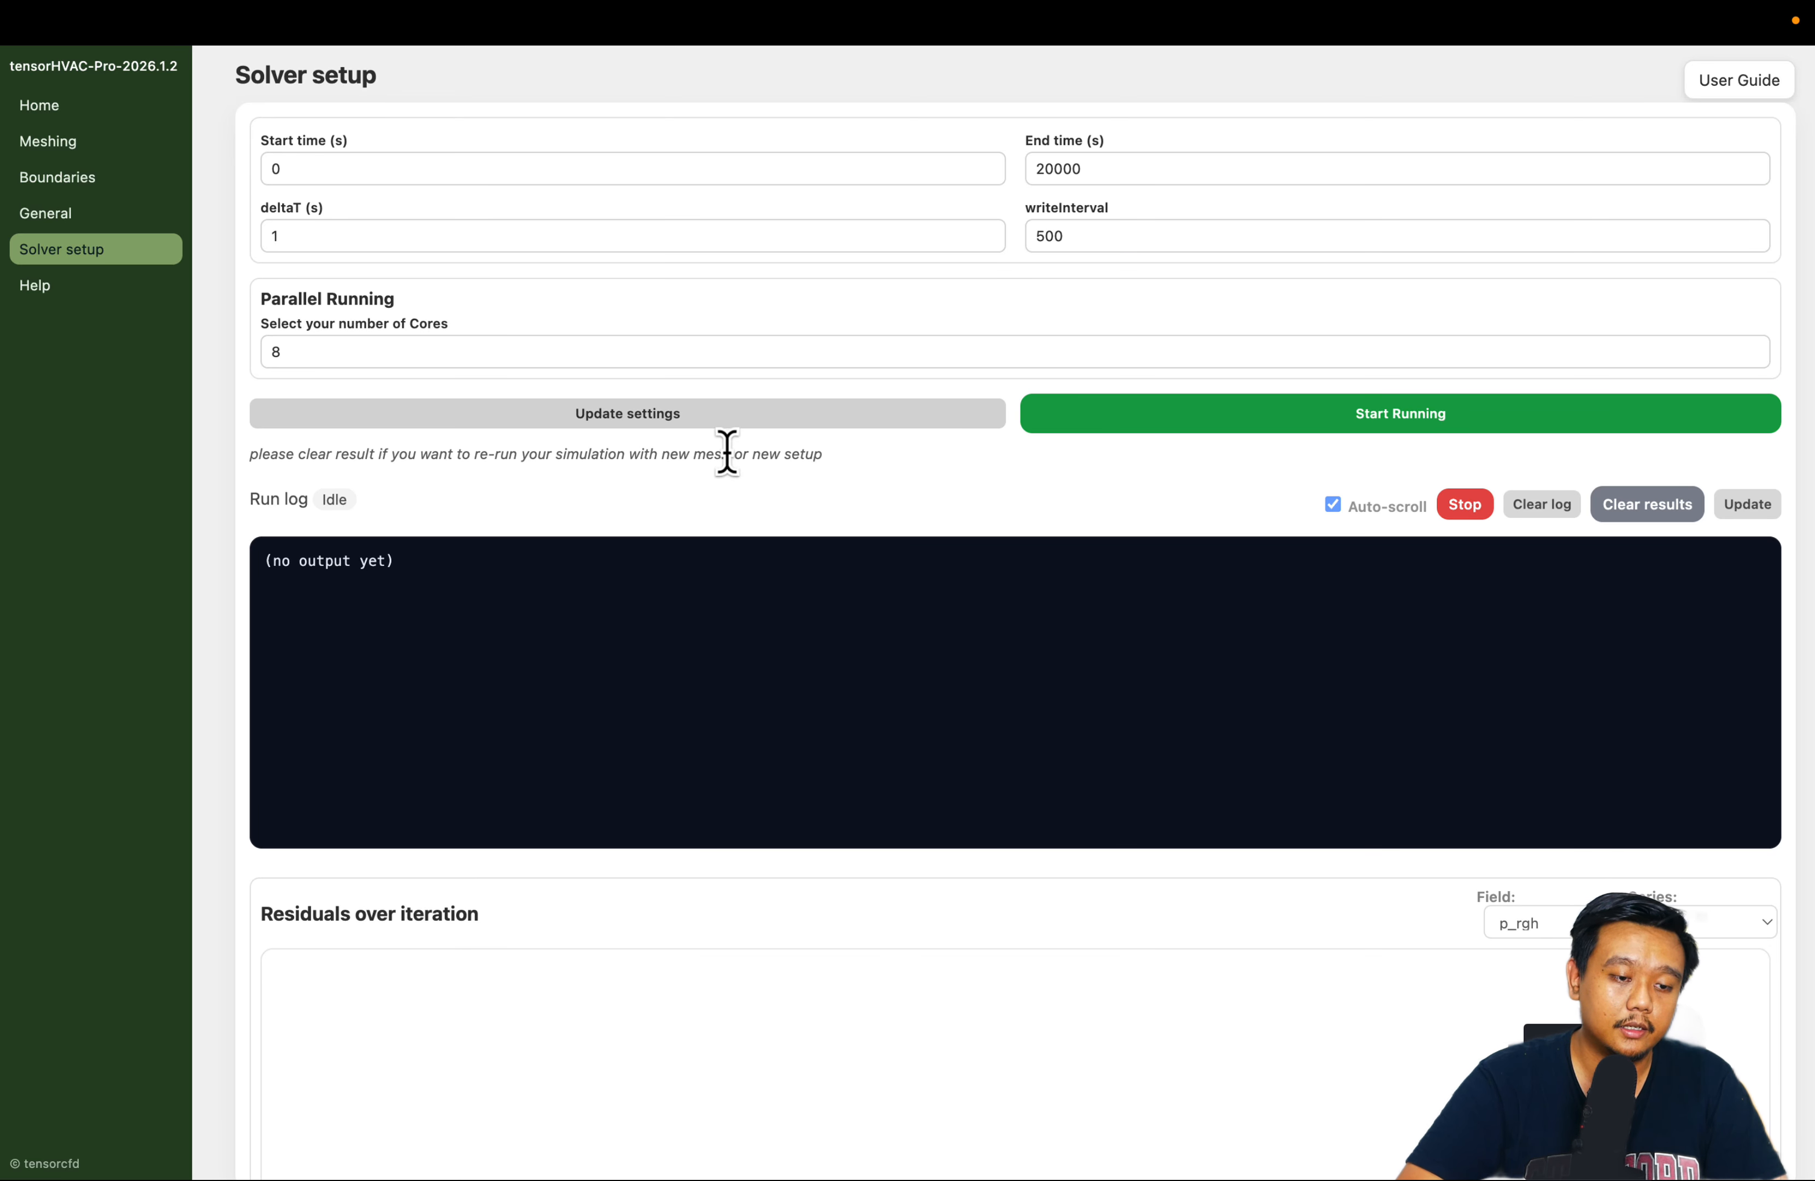
Check the number of cores for parallel running and apply the updated solver settings
{"action": "left_click", "coordinate": [409, 351]}
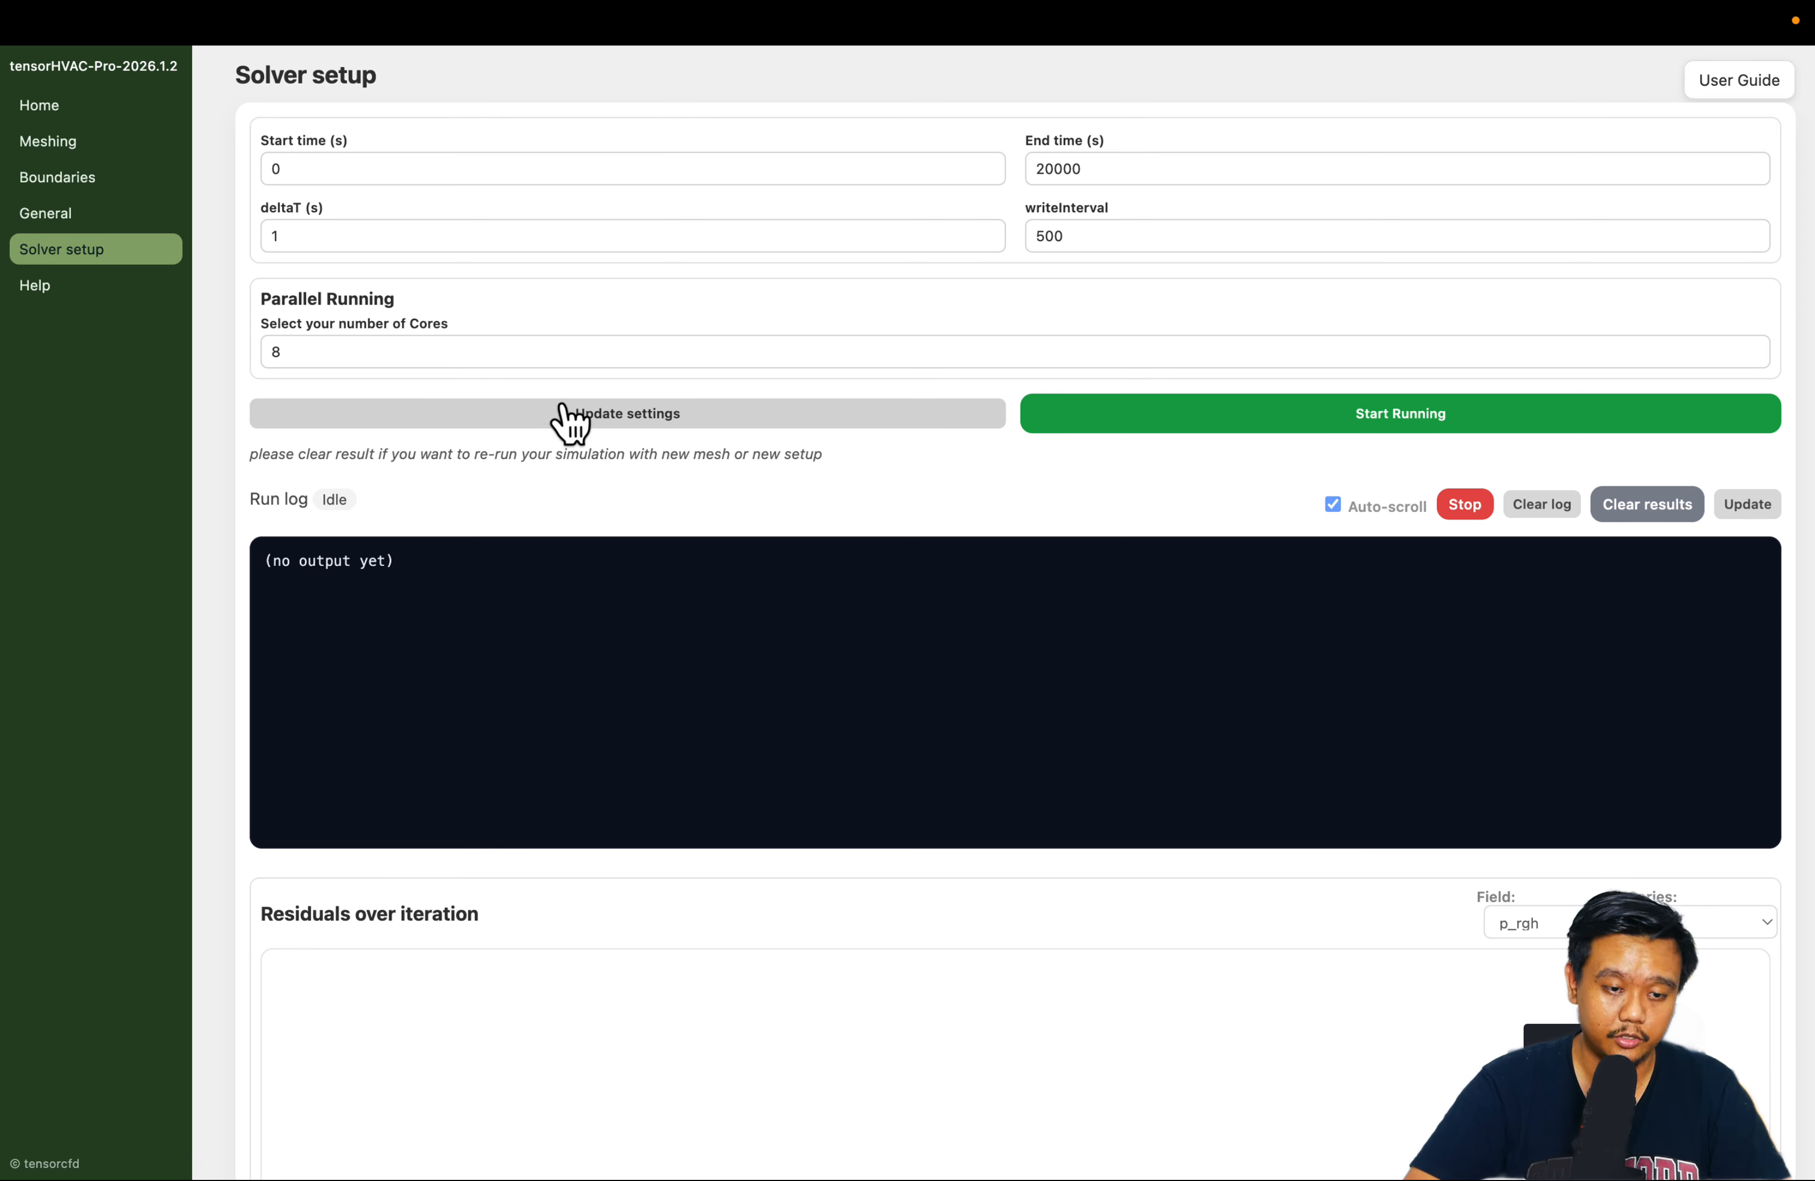
{"action": "left_click", "coordinate": [661, 414]}
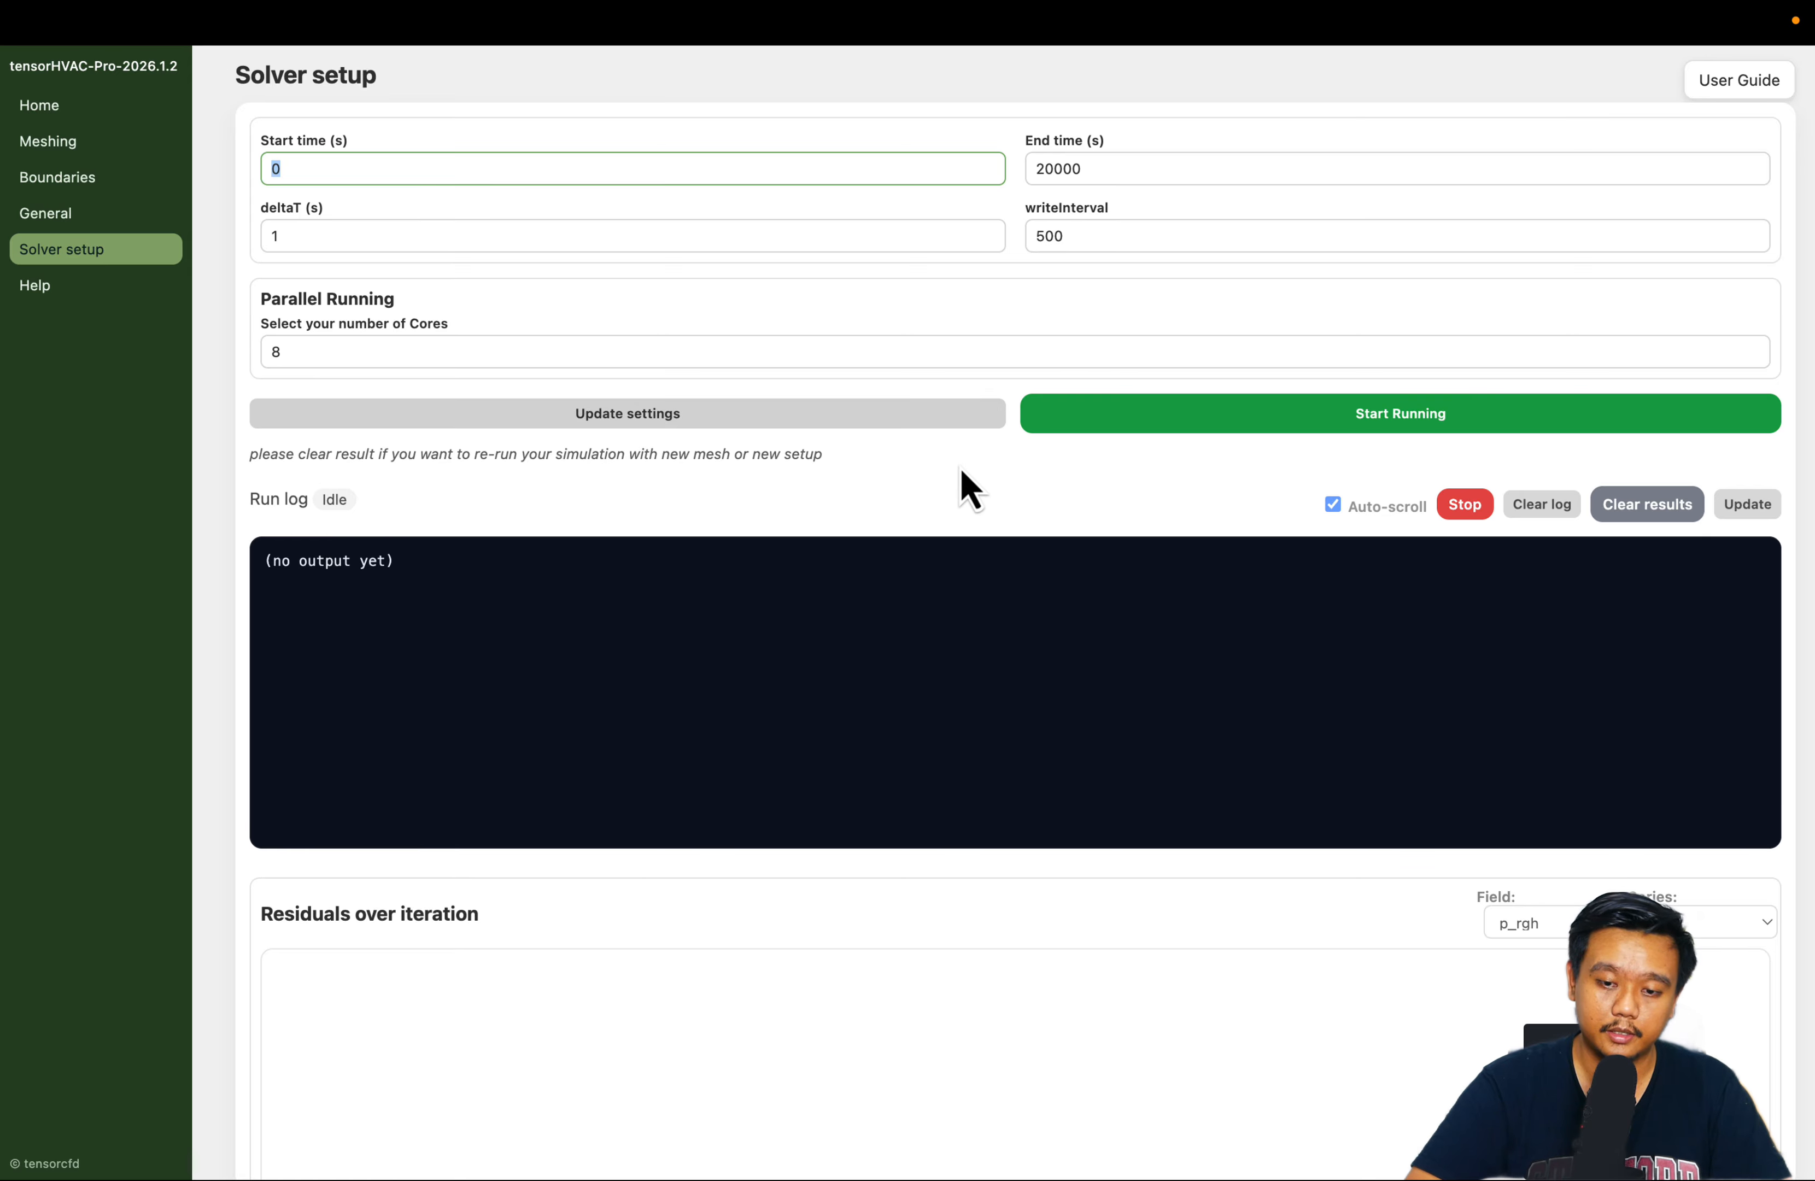
{"action": "scroll", "coordinate": [962, 487], "scroll_direction": "down", "scroll_amount": 3}
{"action": "scroll", "coordinate": [962, 487], "scroll_direction": "up", "scroll_amount": 3}
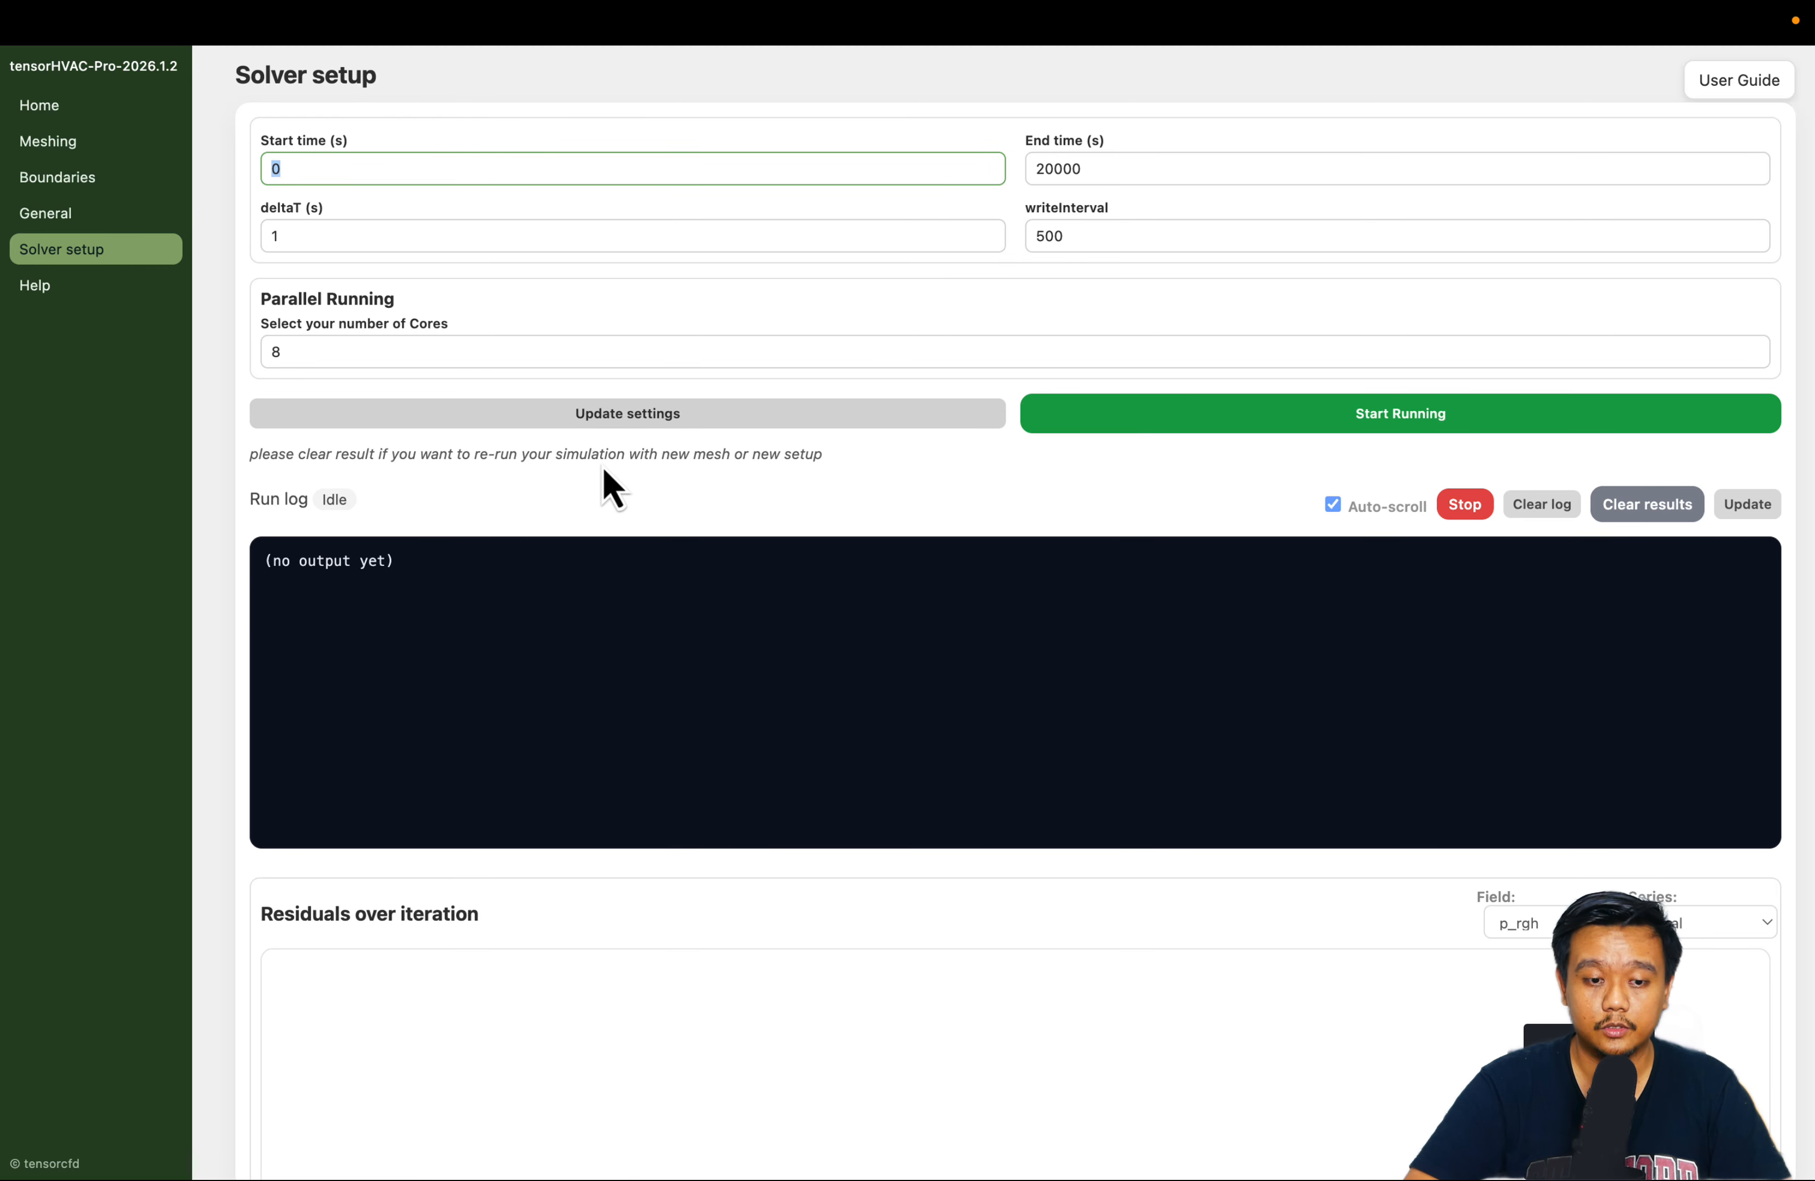
Return to the home page, switch to the running simulation and open its result in ParaView
{"action": "left_click", "coordinate": [66, 107]}
{"action": "left_click", "coordinate": [1012, 656]}
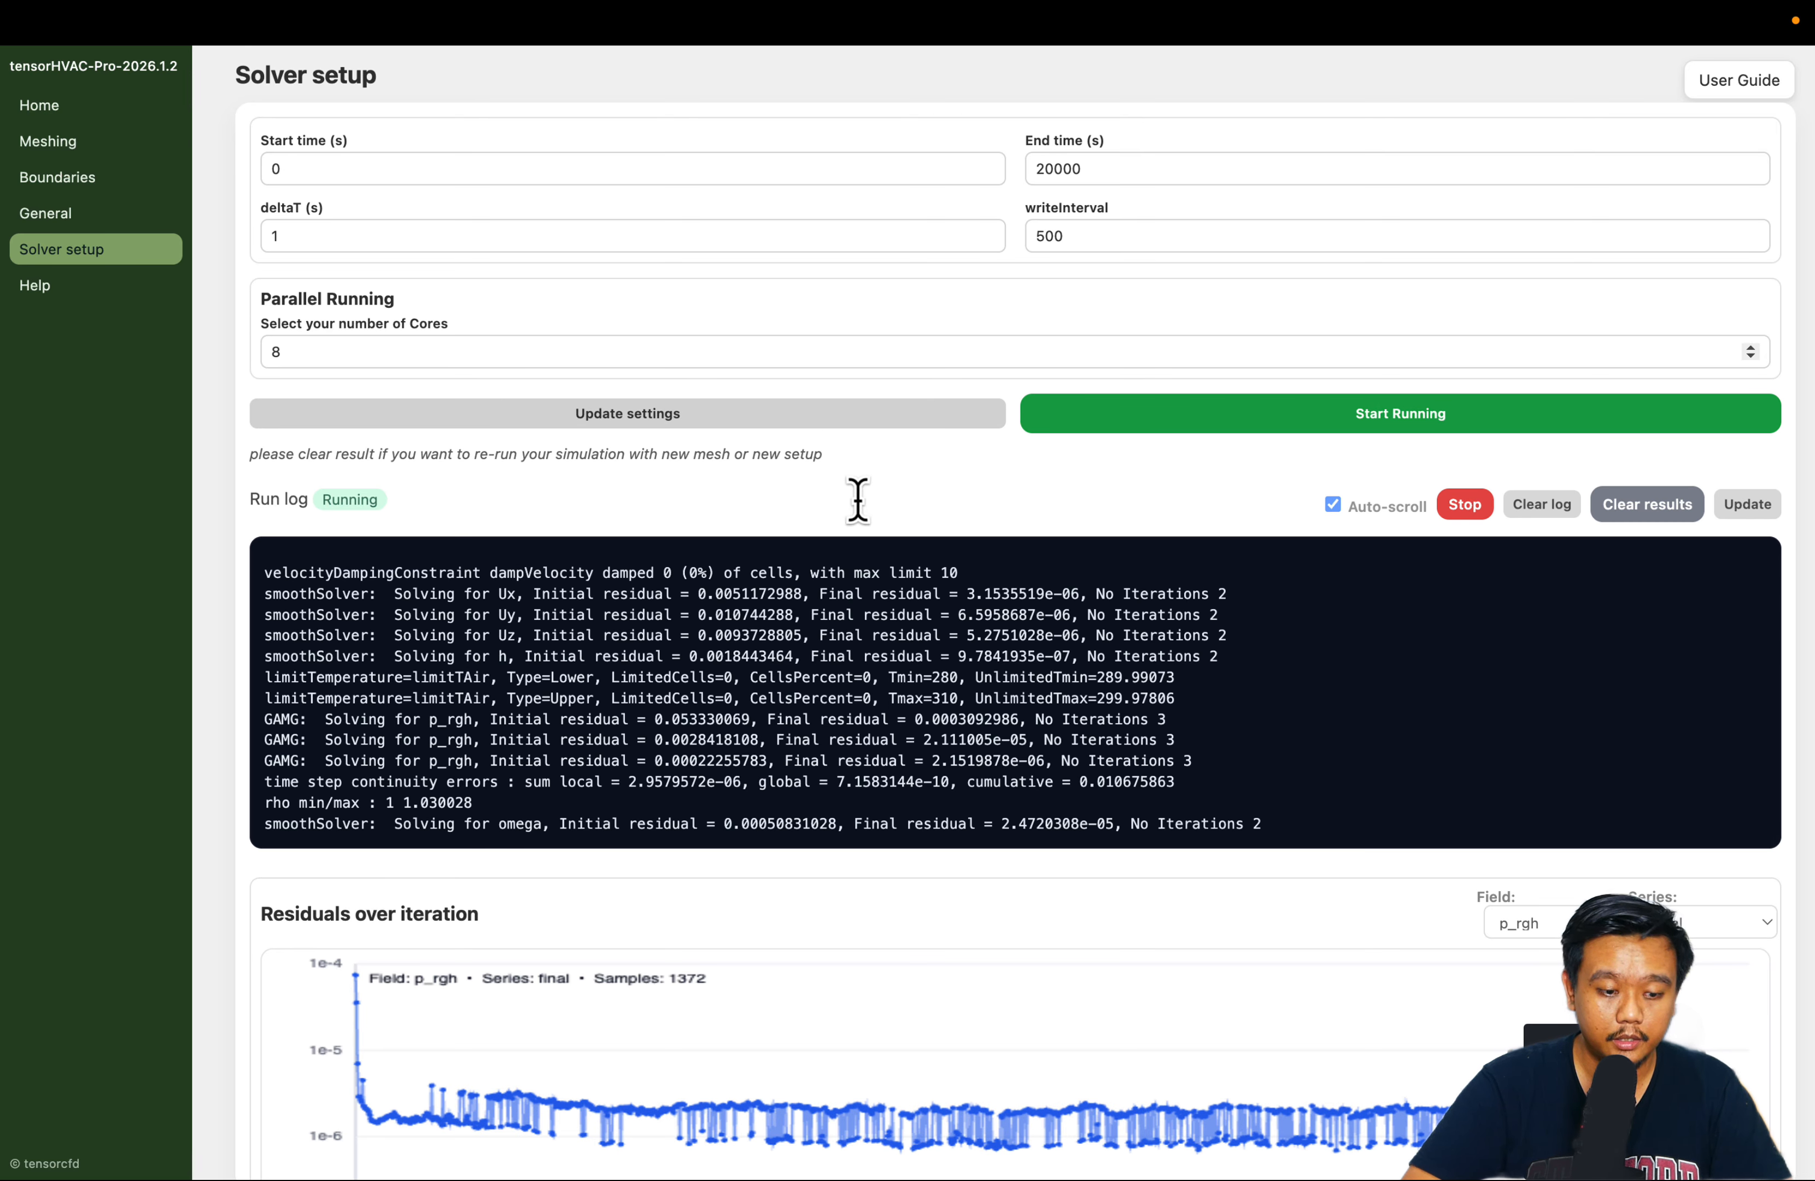
{"action": "scroll", "coordinate": [860, 475], "scroll_direction": "down", "scroll_amount": 3}
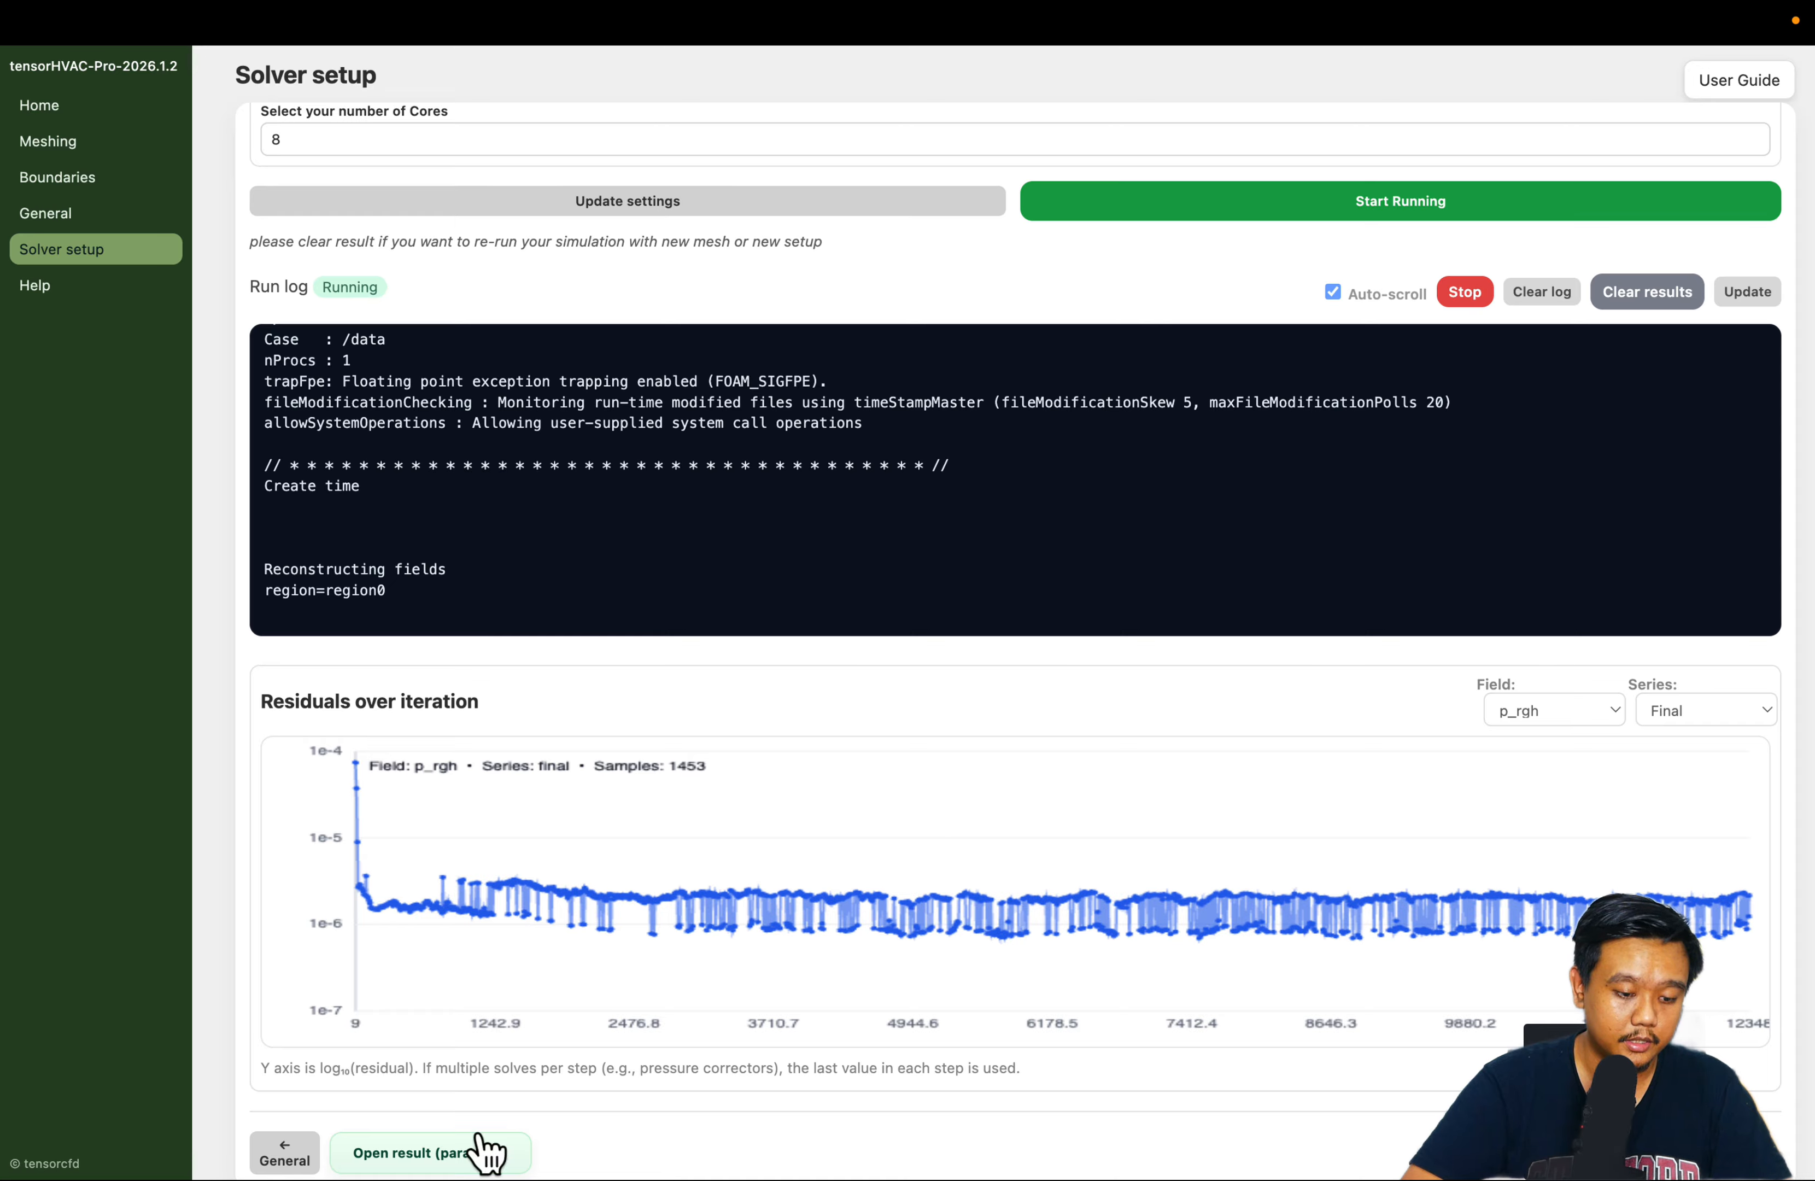
{"action": "left_click", "coordinate": [471, 1162]}
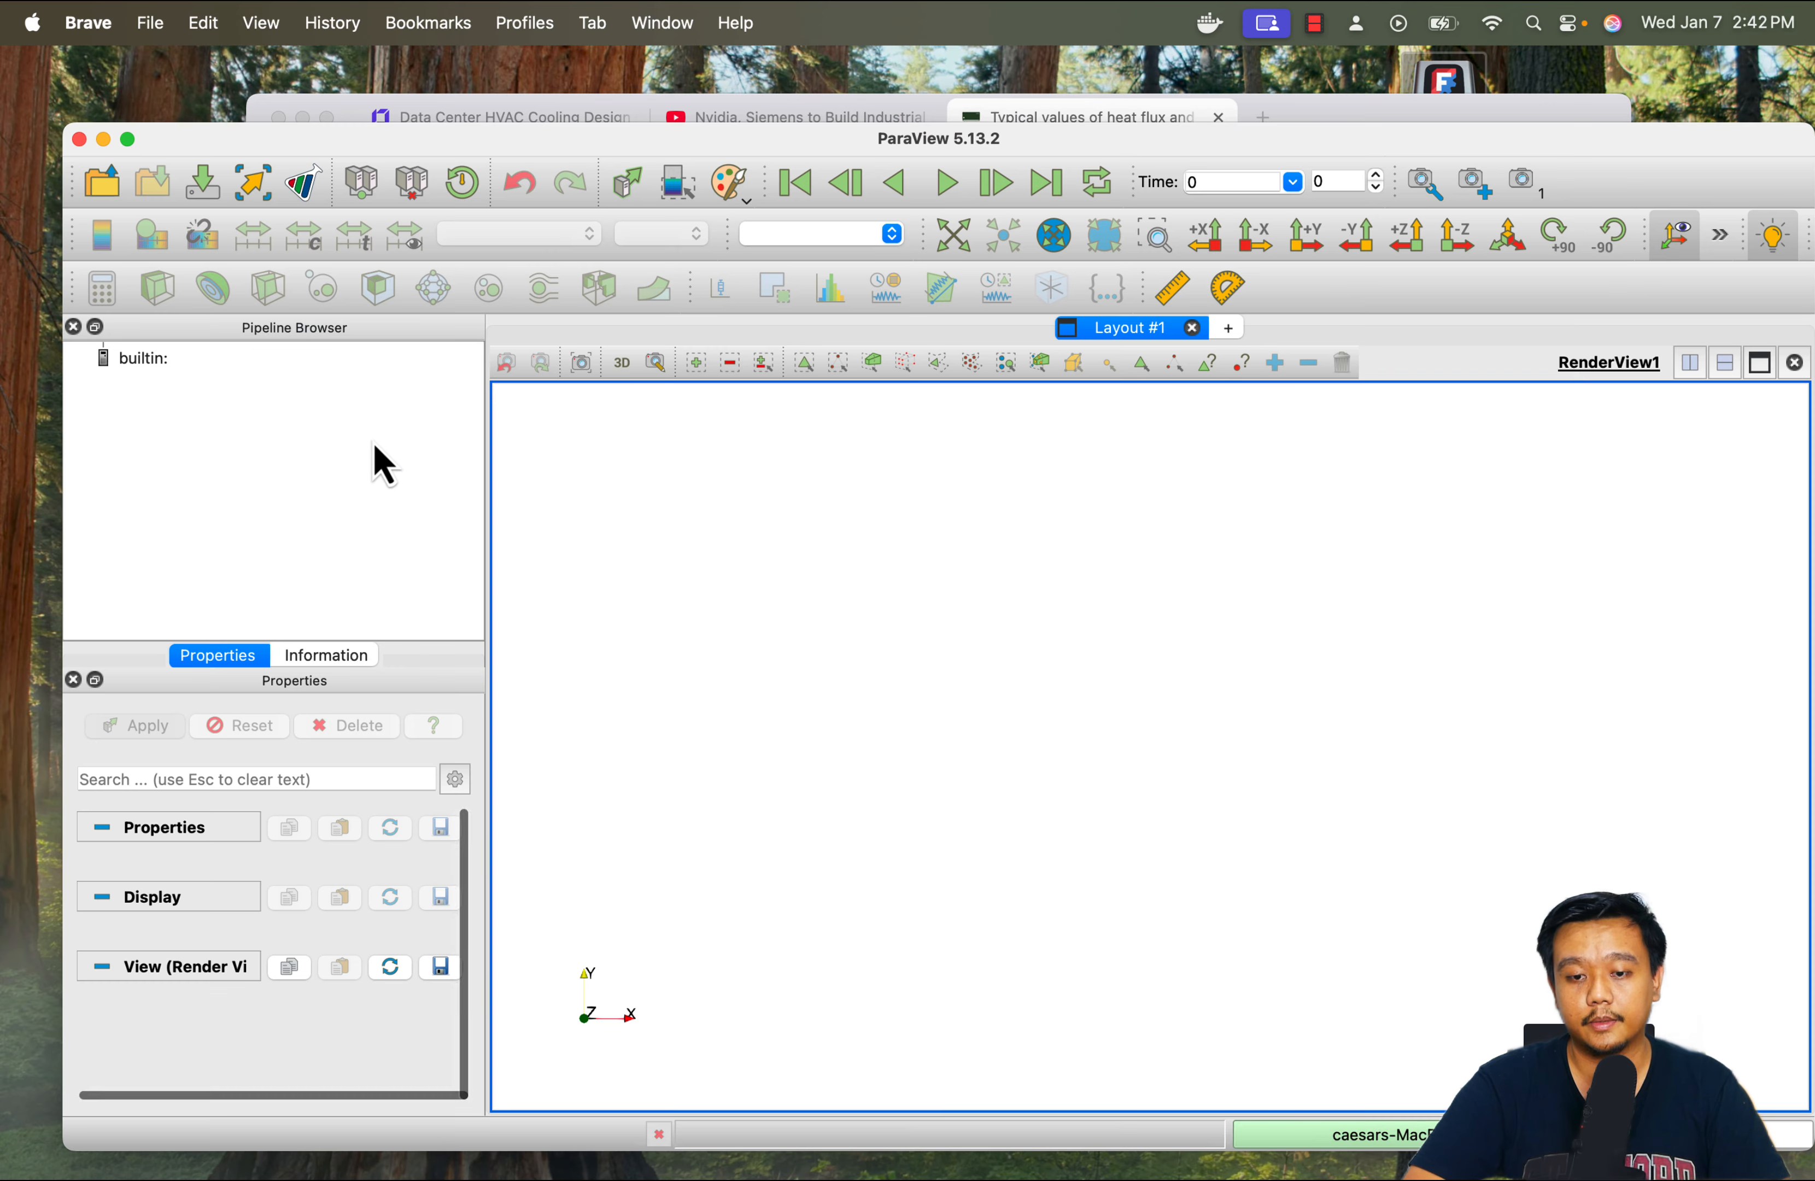
Load the data-center-1.foam case into the view and go to its last time step
{"action": "left_click_drag", "start_coordinate": [579, 151], "coordinate": [563, 136]}
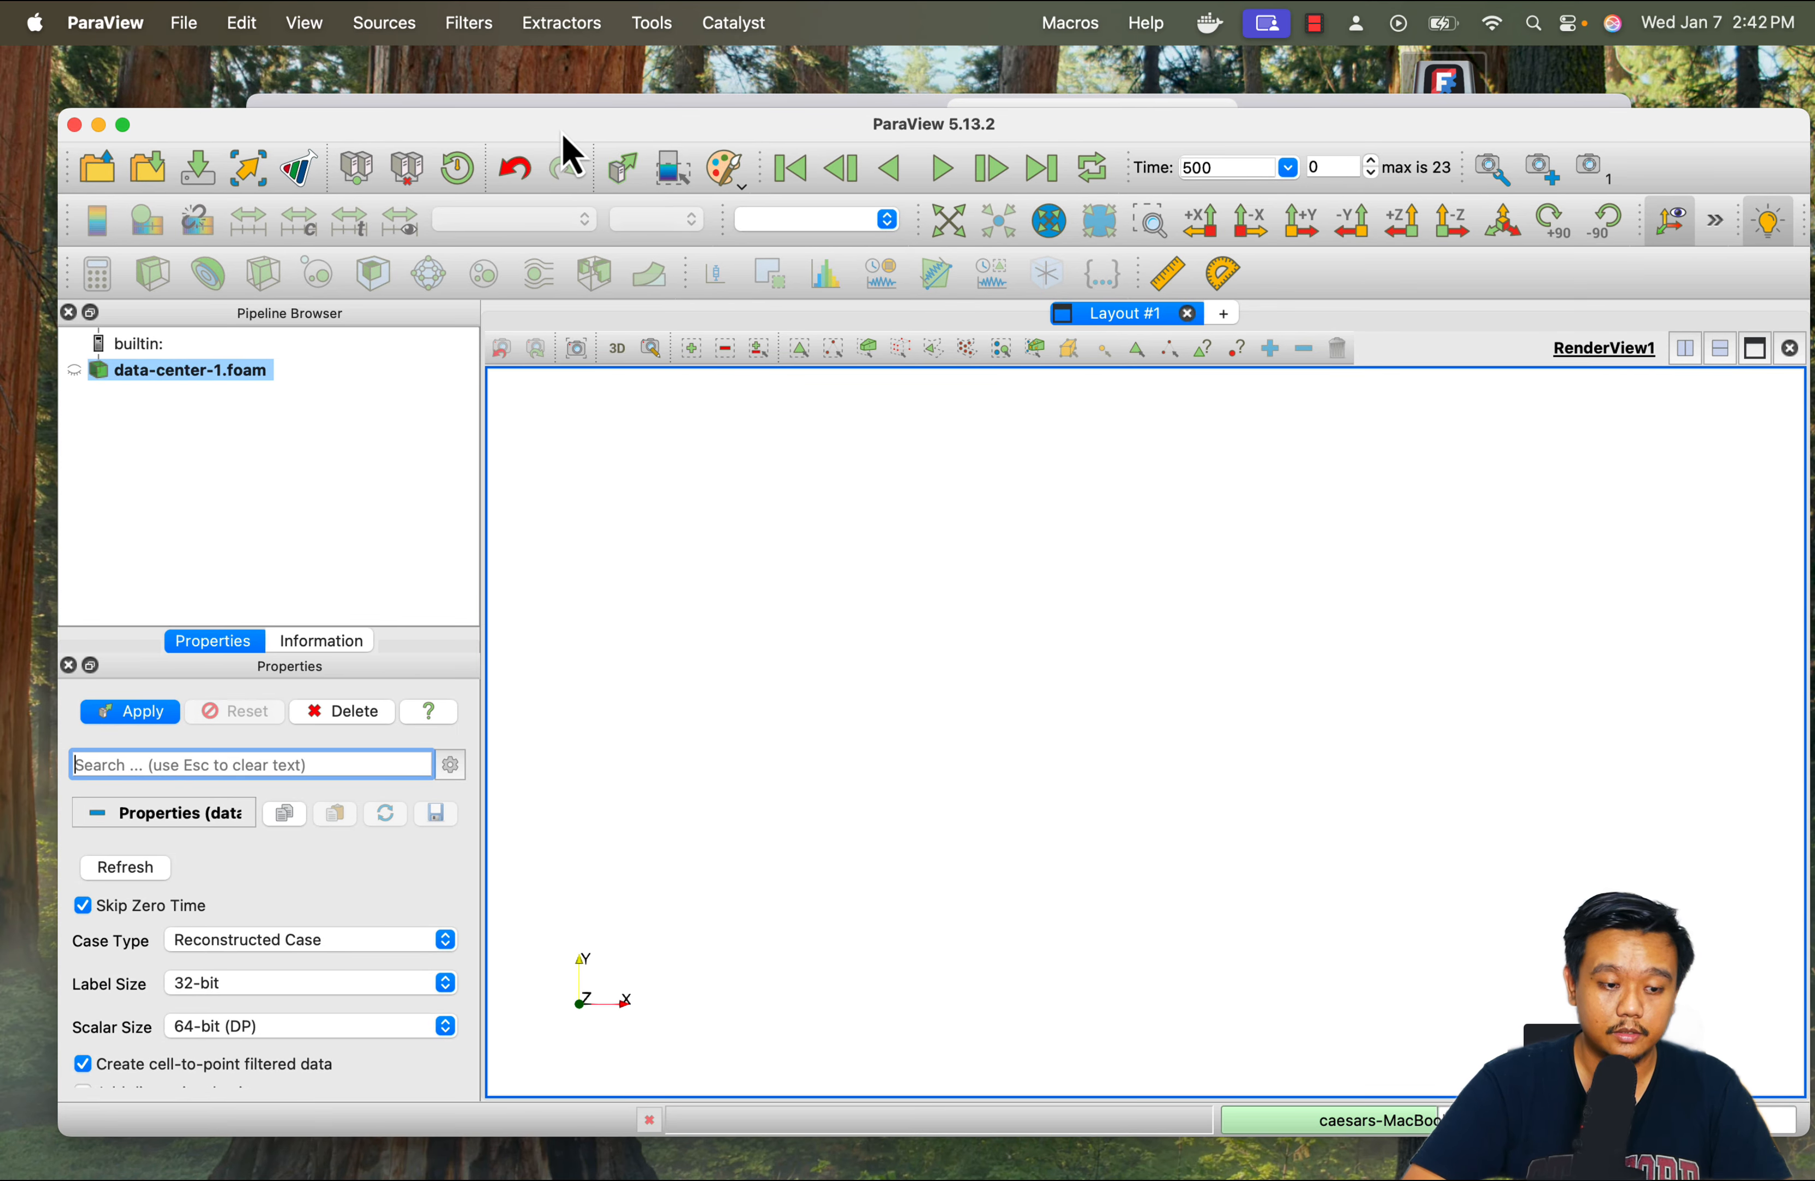
{"action": "left_click", "coordinate": [156, 719]}
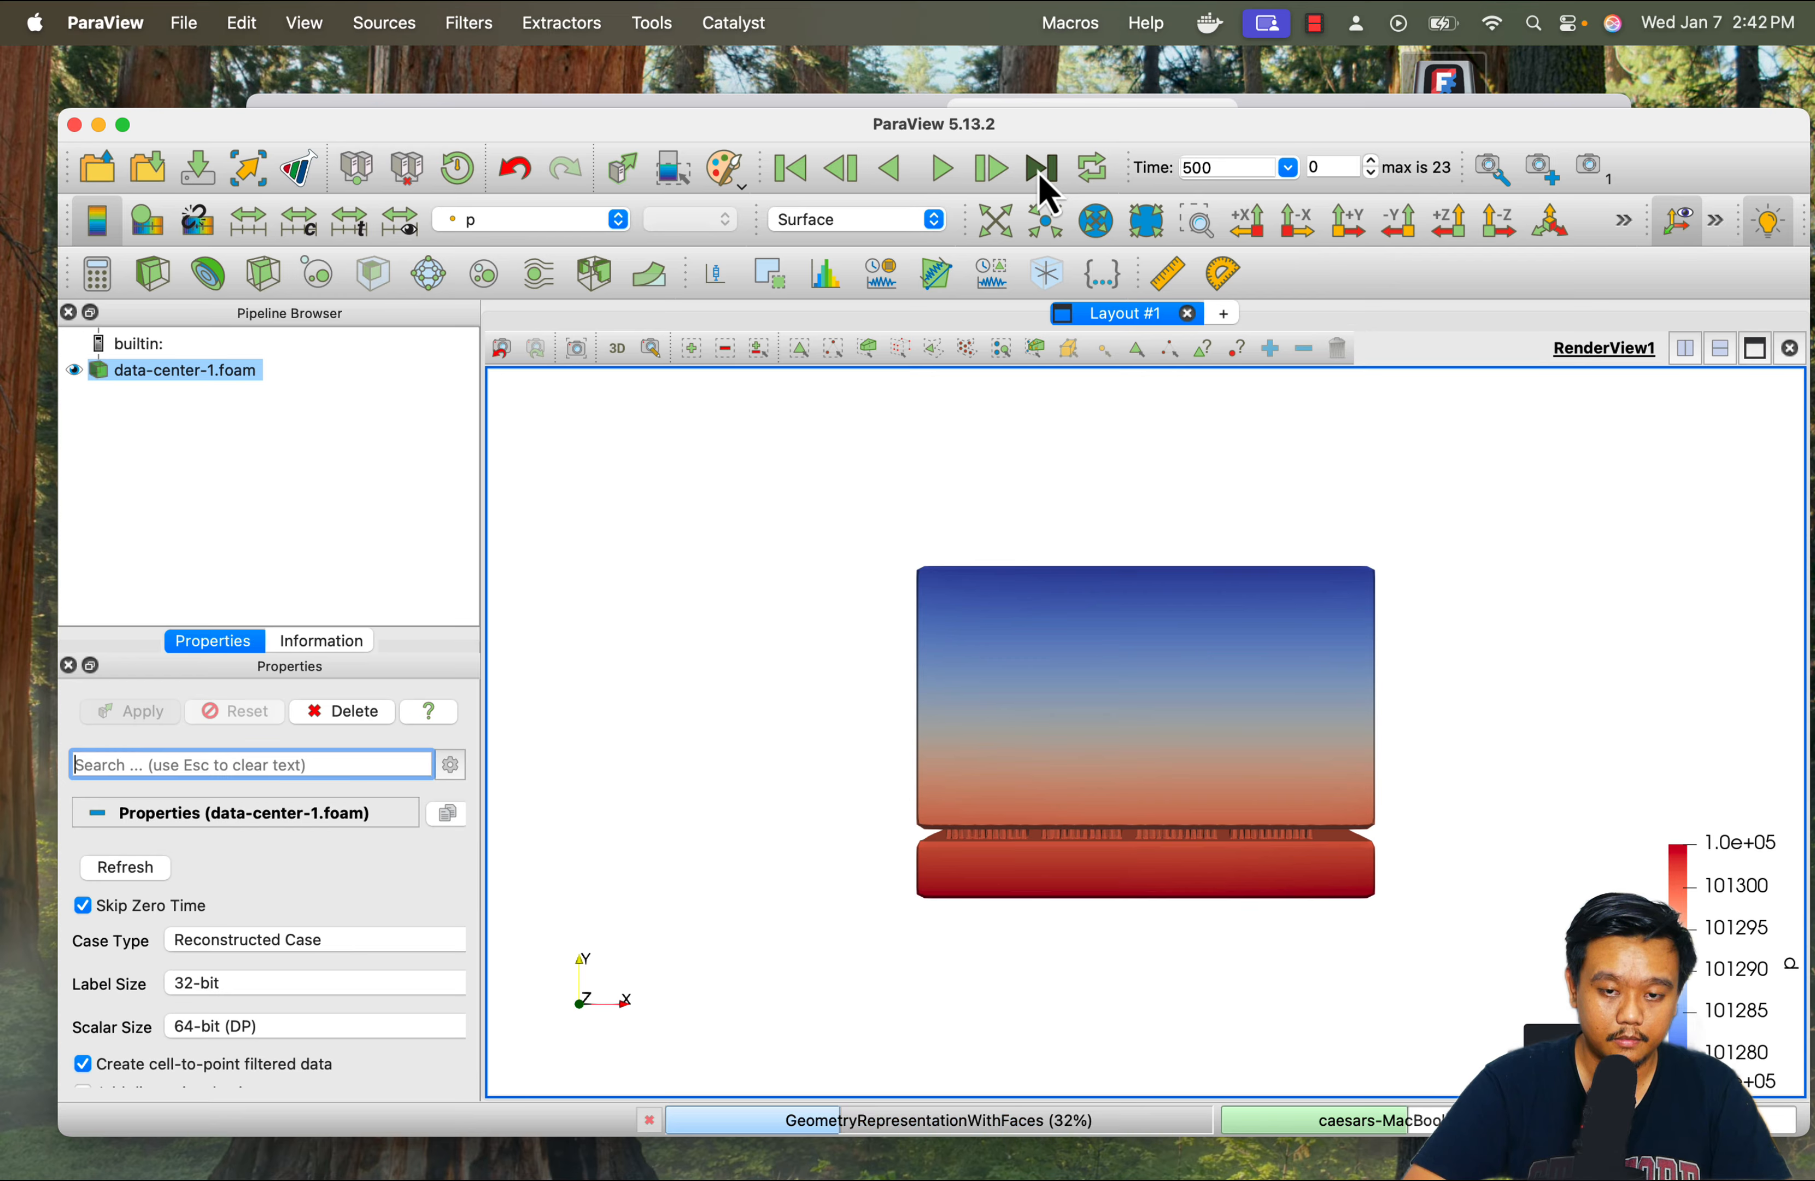
{"action": "left_click", "coordinate": [1040, 173]}
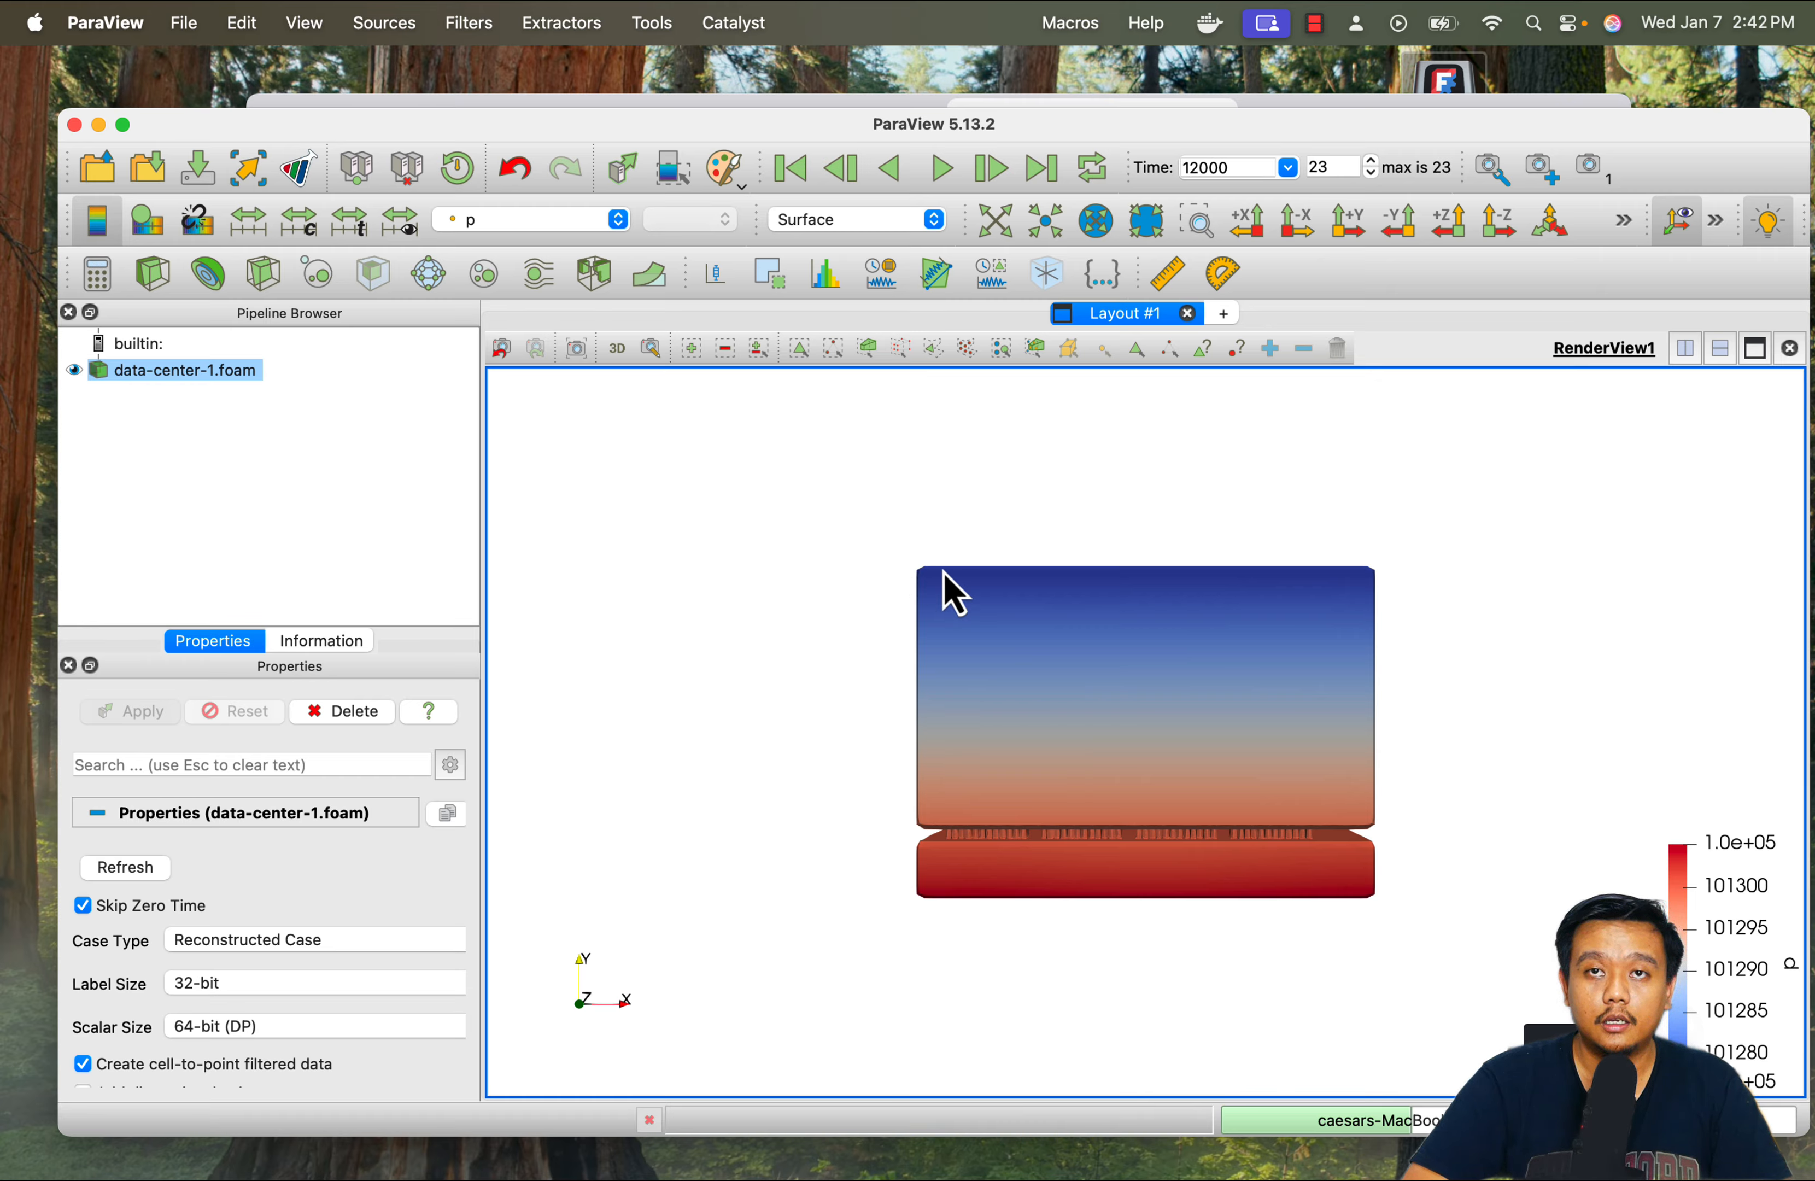
Colour the data center model by the point temperature field T
{"action": "left_click_drag", "start_coordinate": [1203, 672], "coordinate": [1044, 700]}
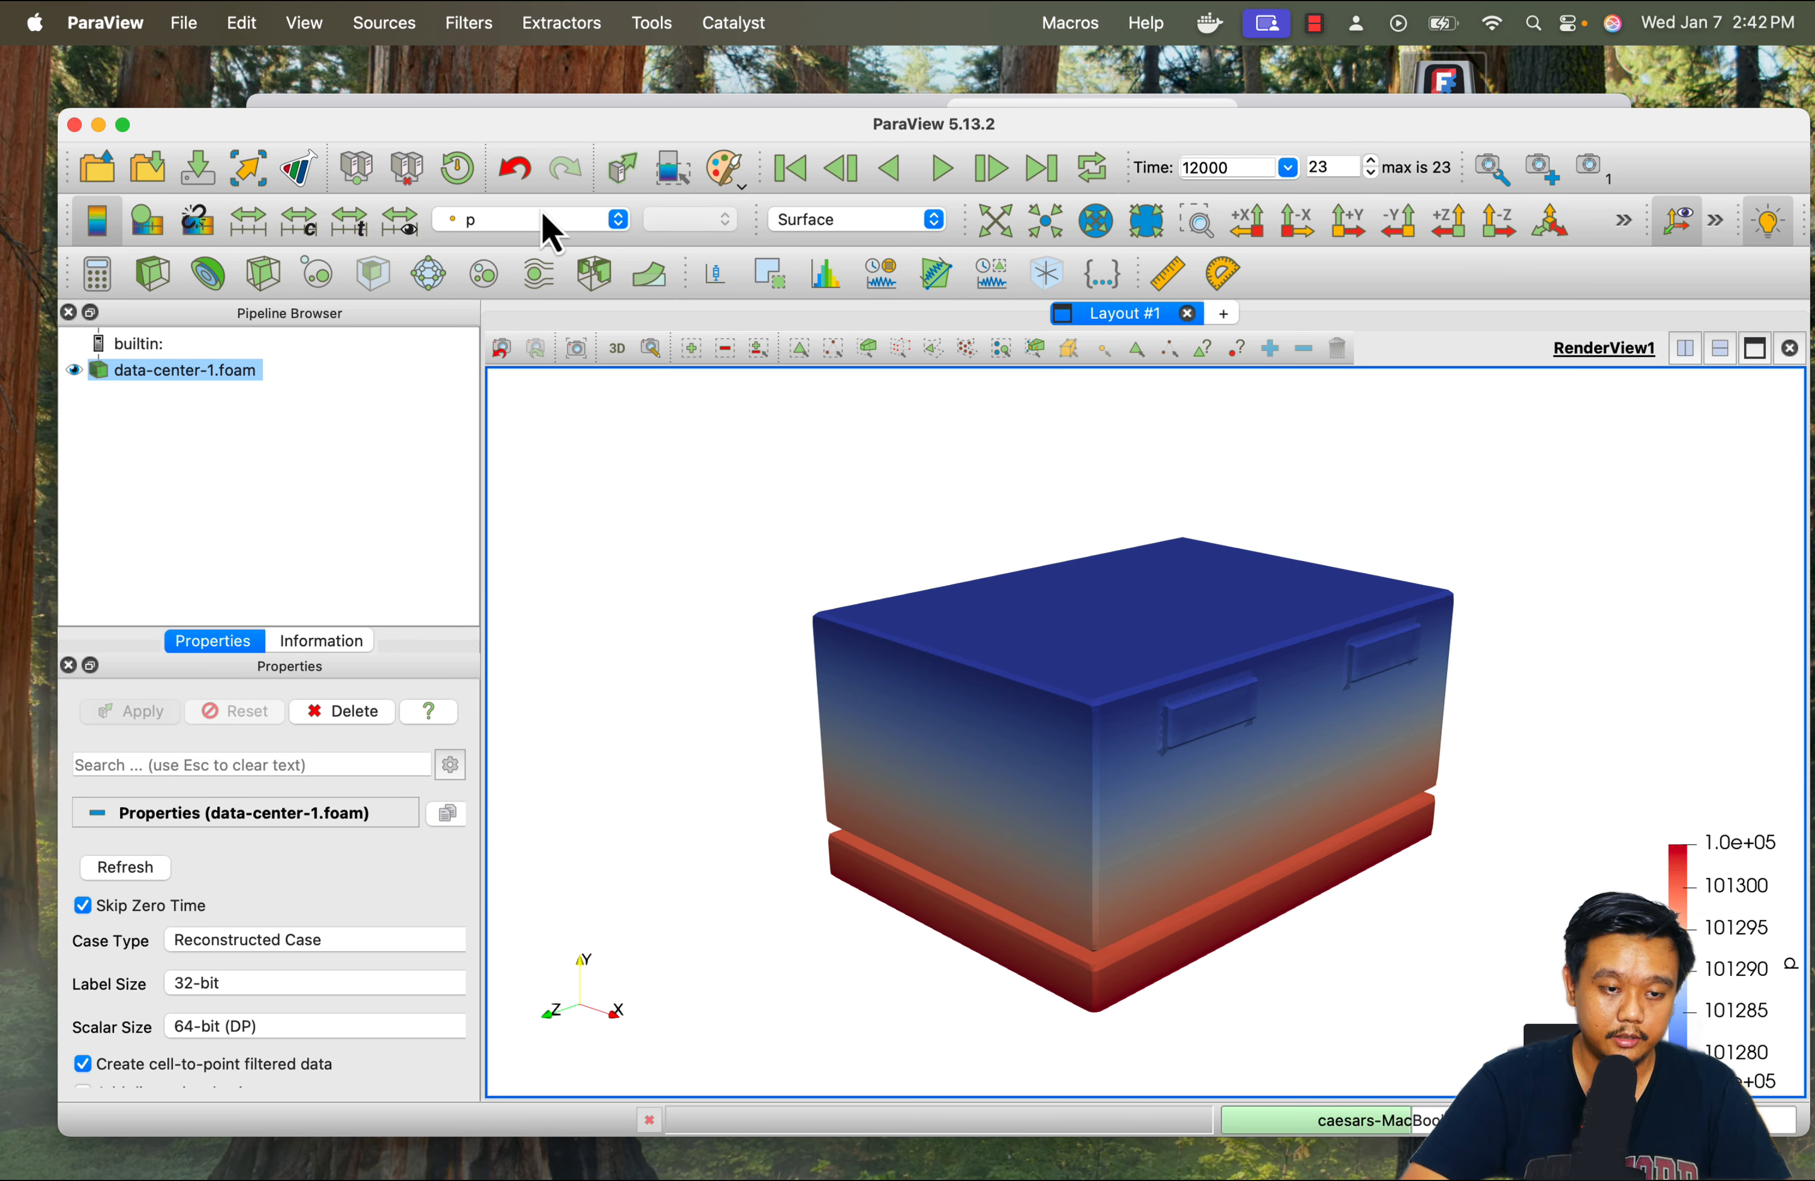
{"action": "left_click", "coordinate": [510, 220]}
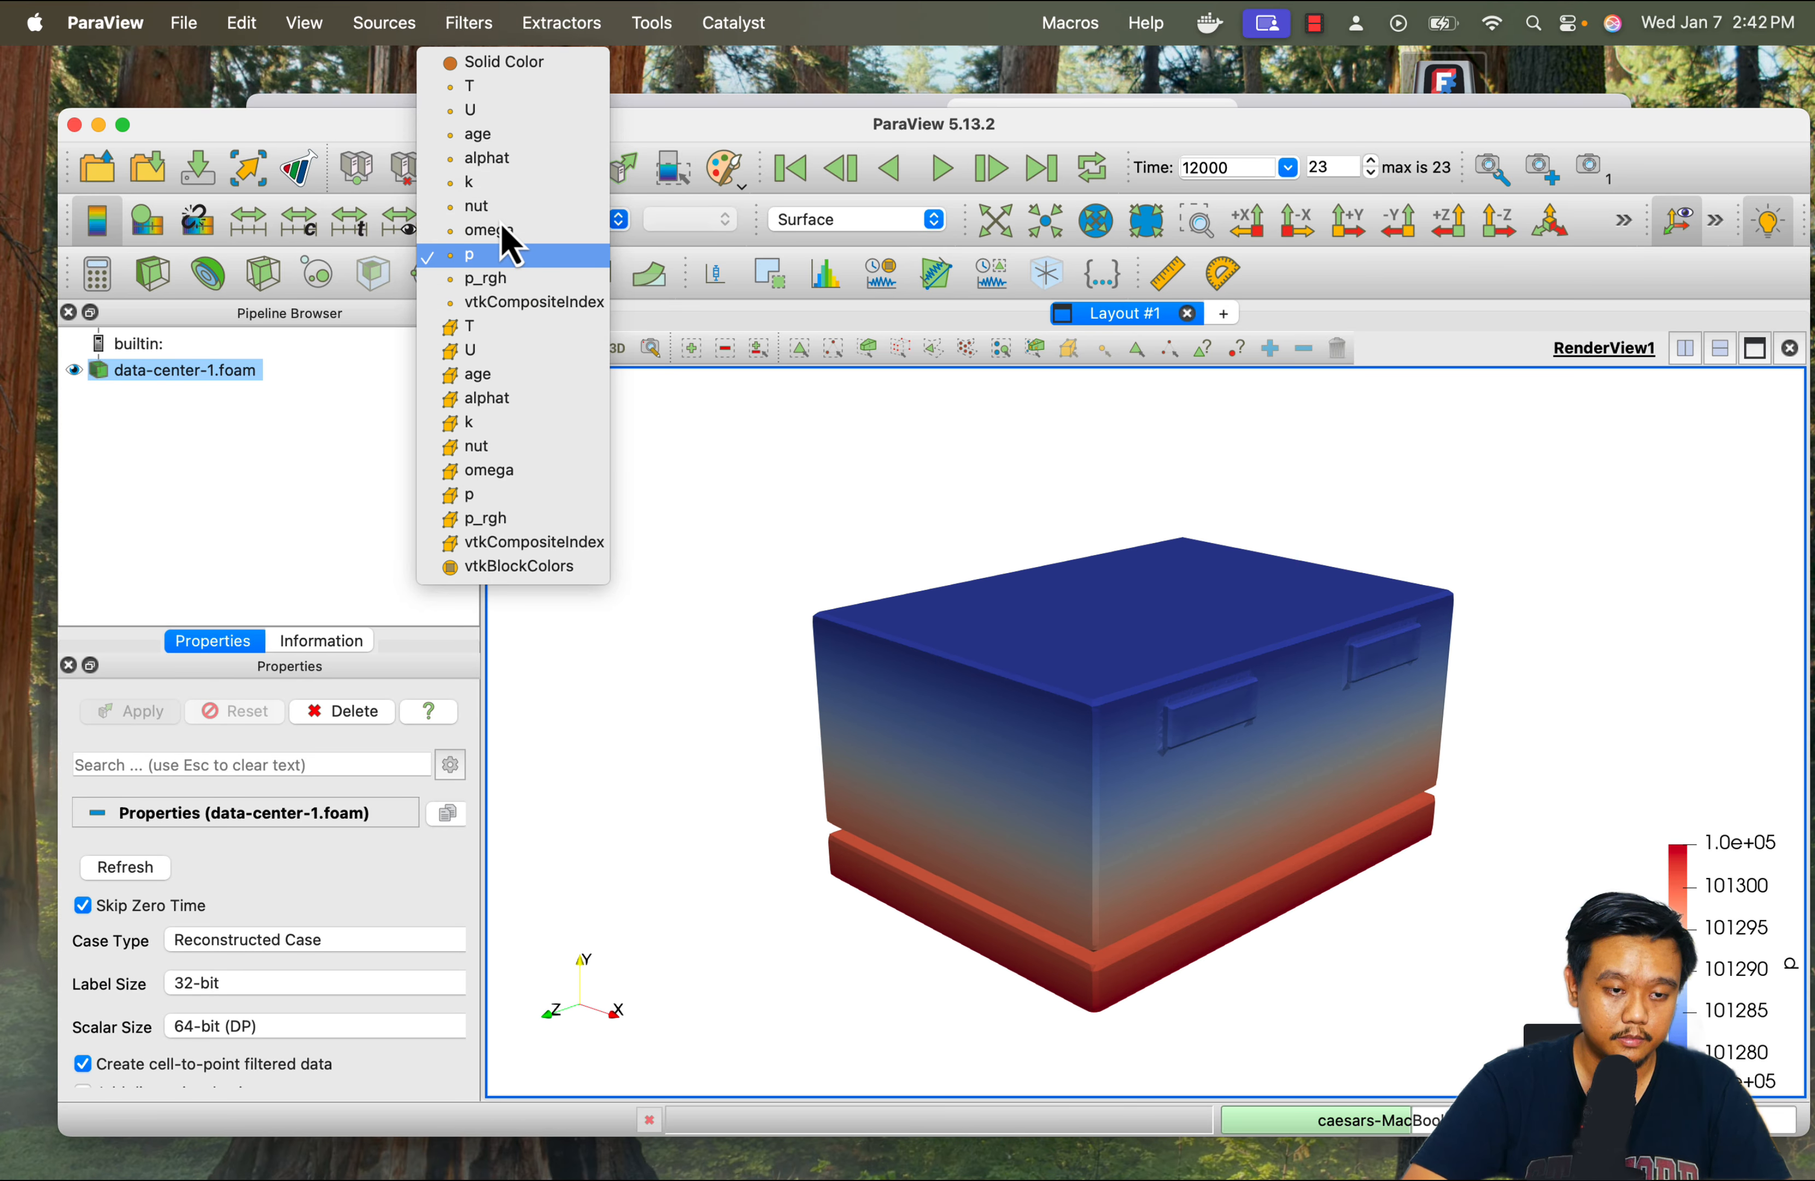
{"action": "left_click", "coordinate": [469, 92]}
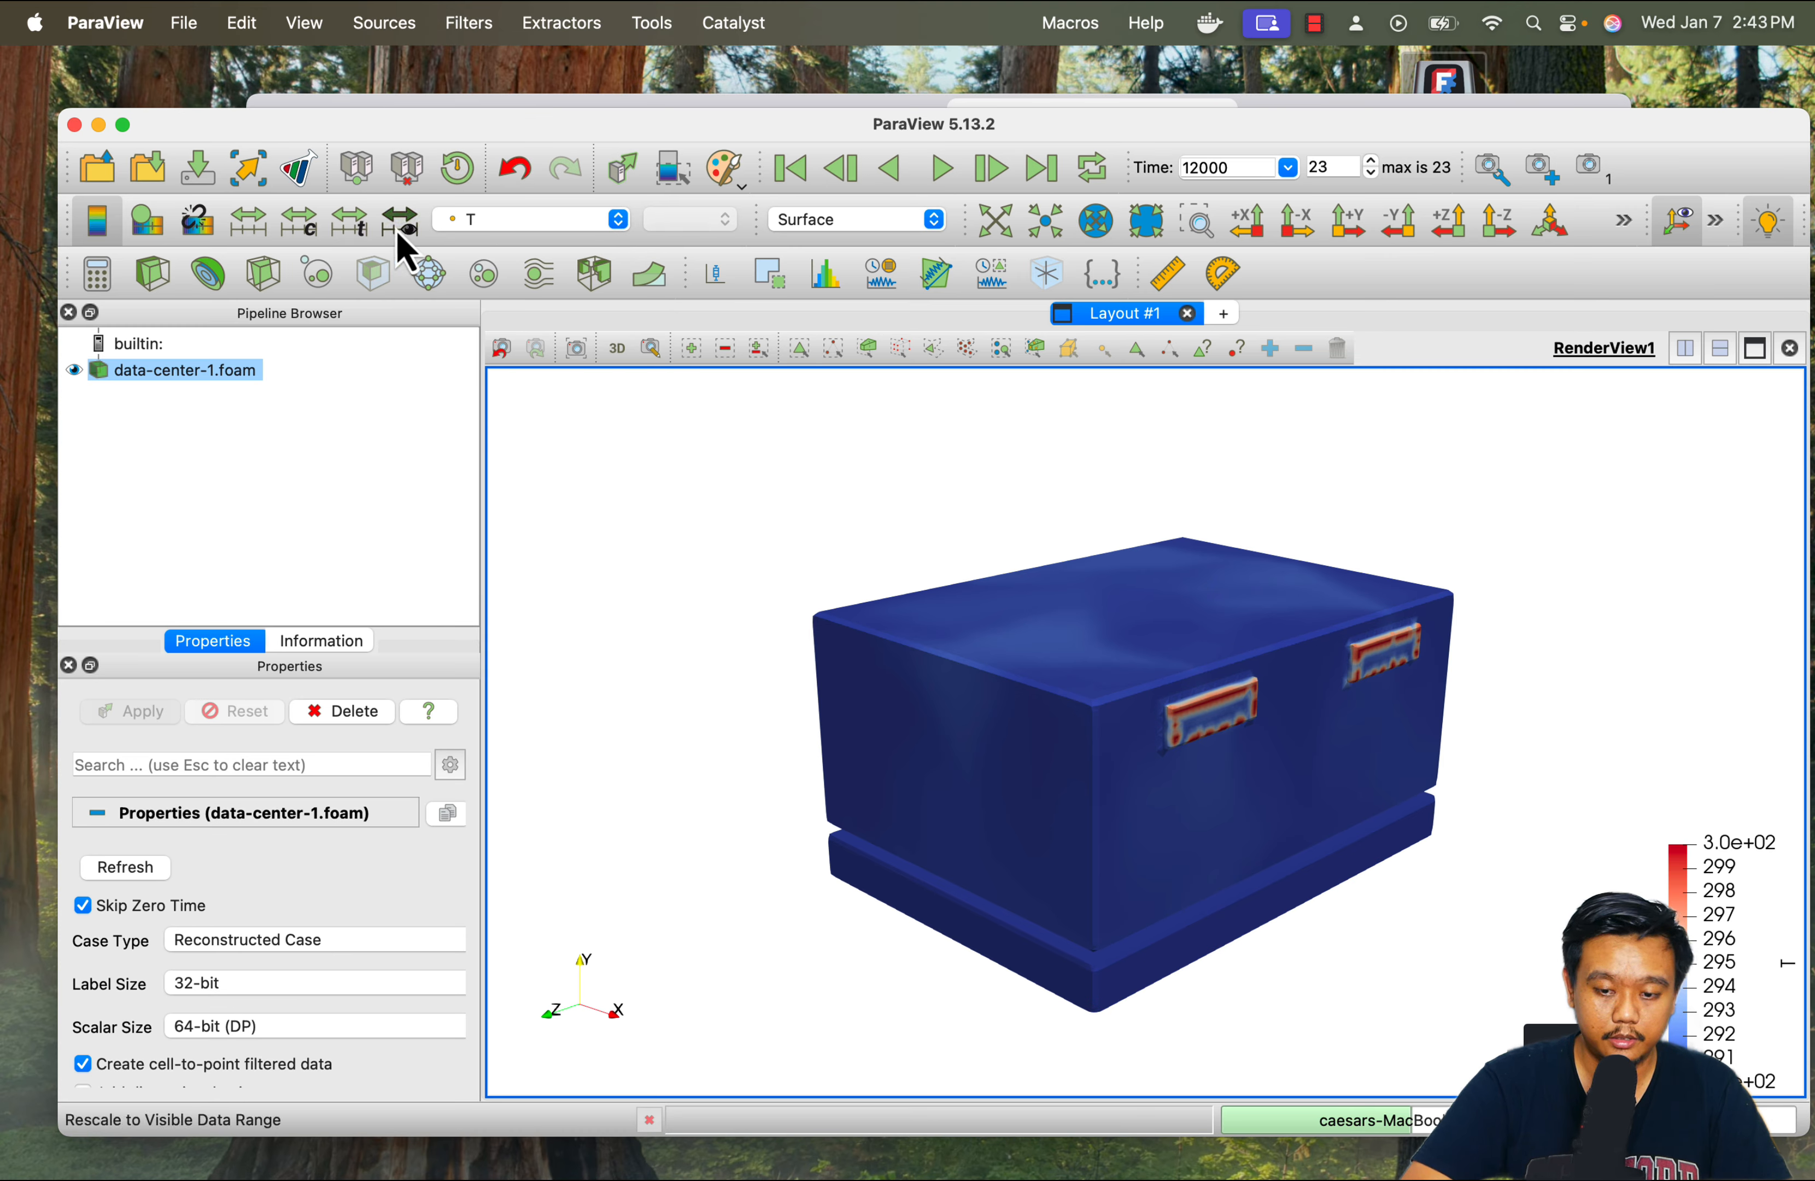
Set the data center model's colouring to Solid Color and open its choice of display representations
{"action": "left_click", "coordinate": [508, 221]}
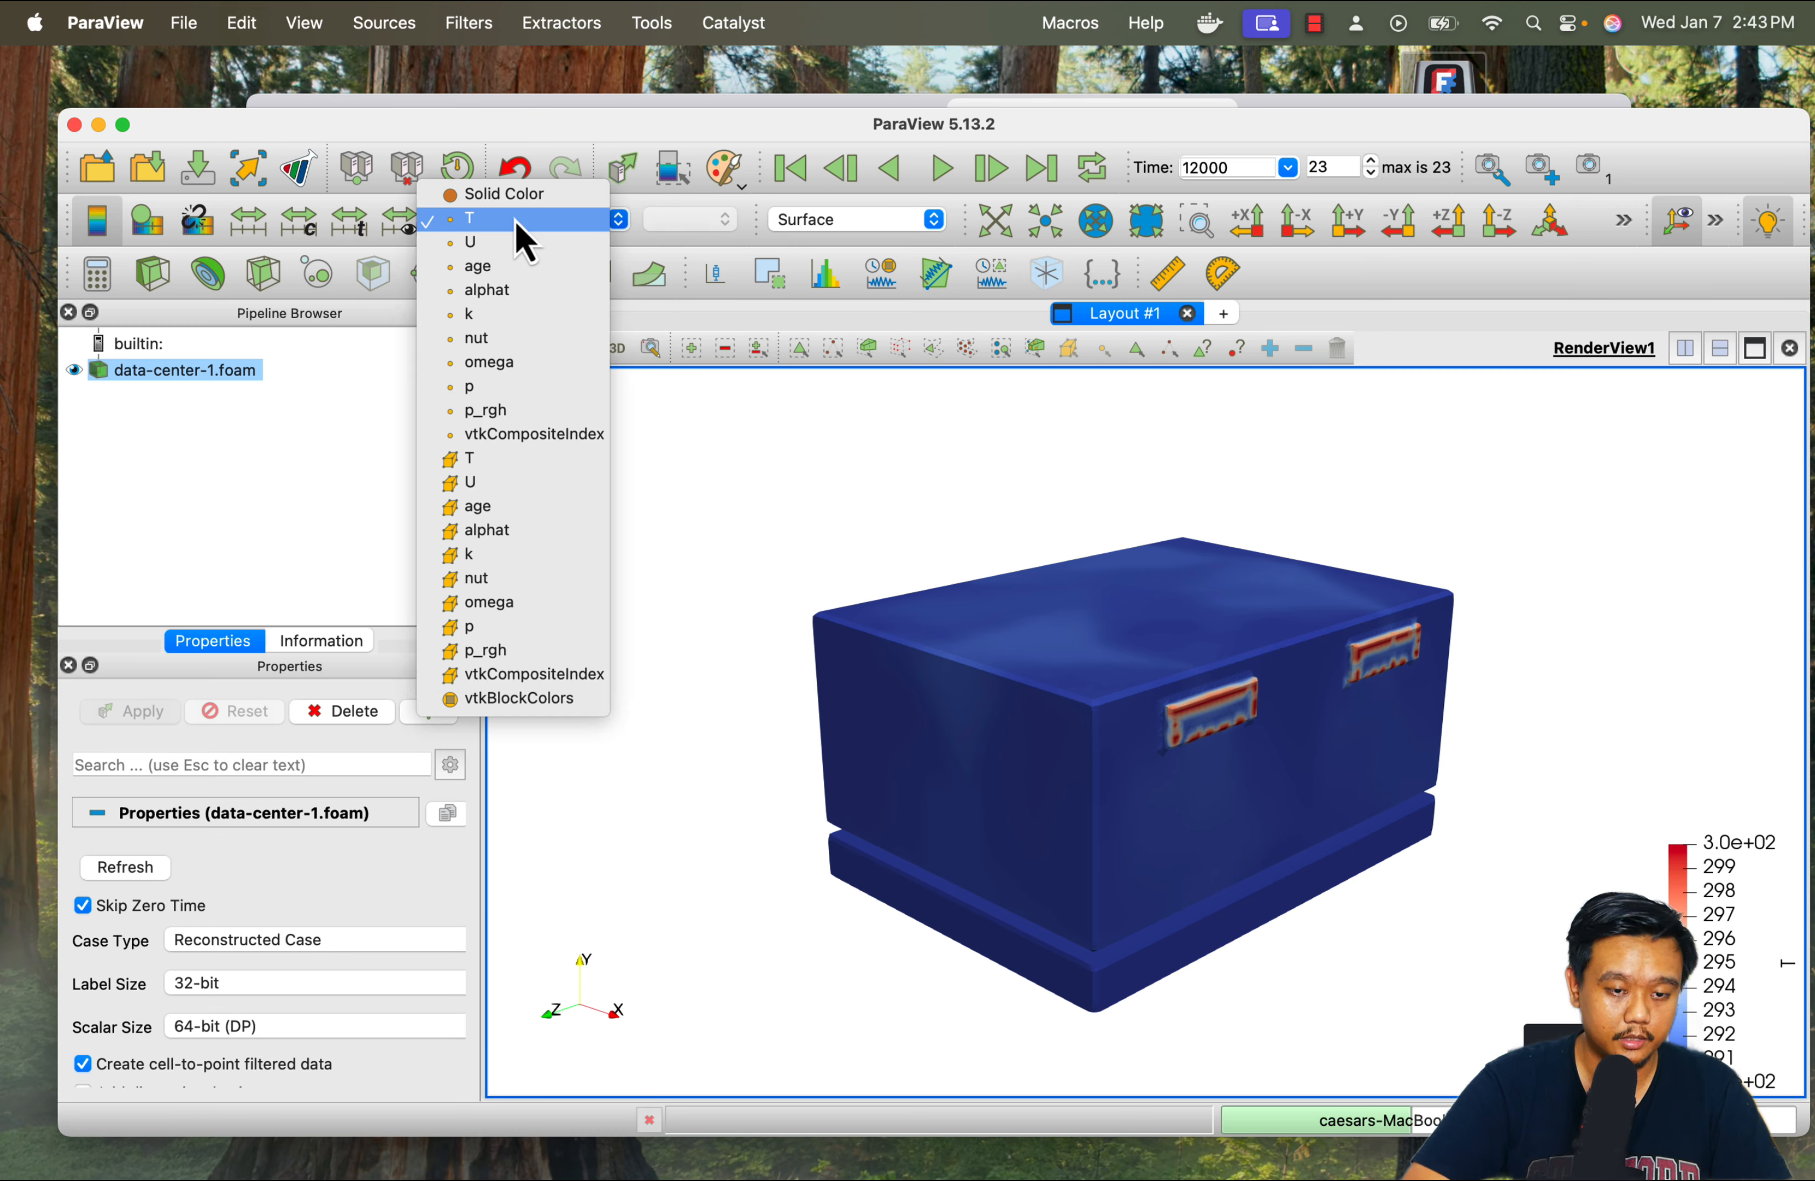
{"action": "left_click", "coordinate": [519, 198]}
{"action": "left_click", "coordinate": [846, 220]}
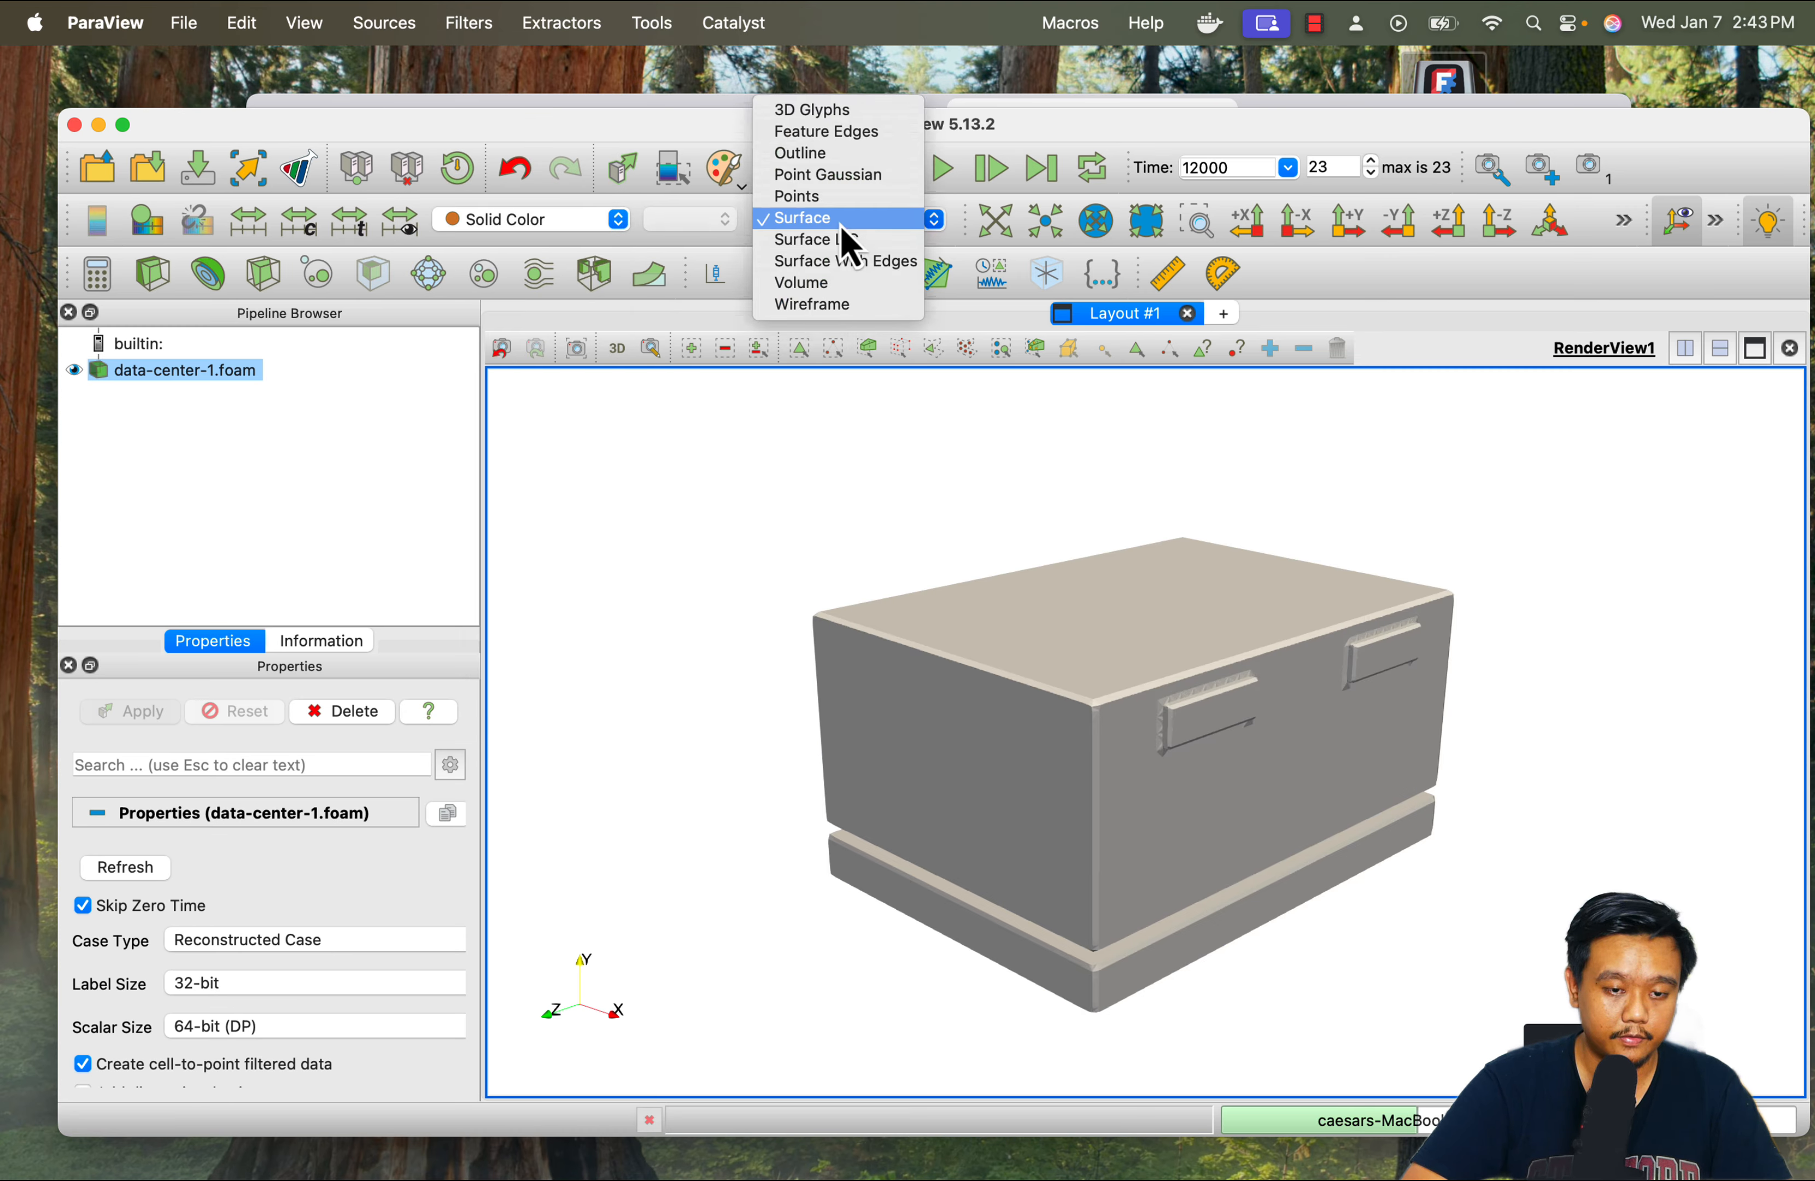
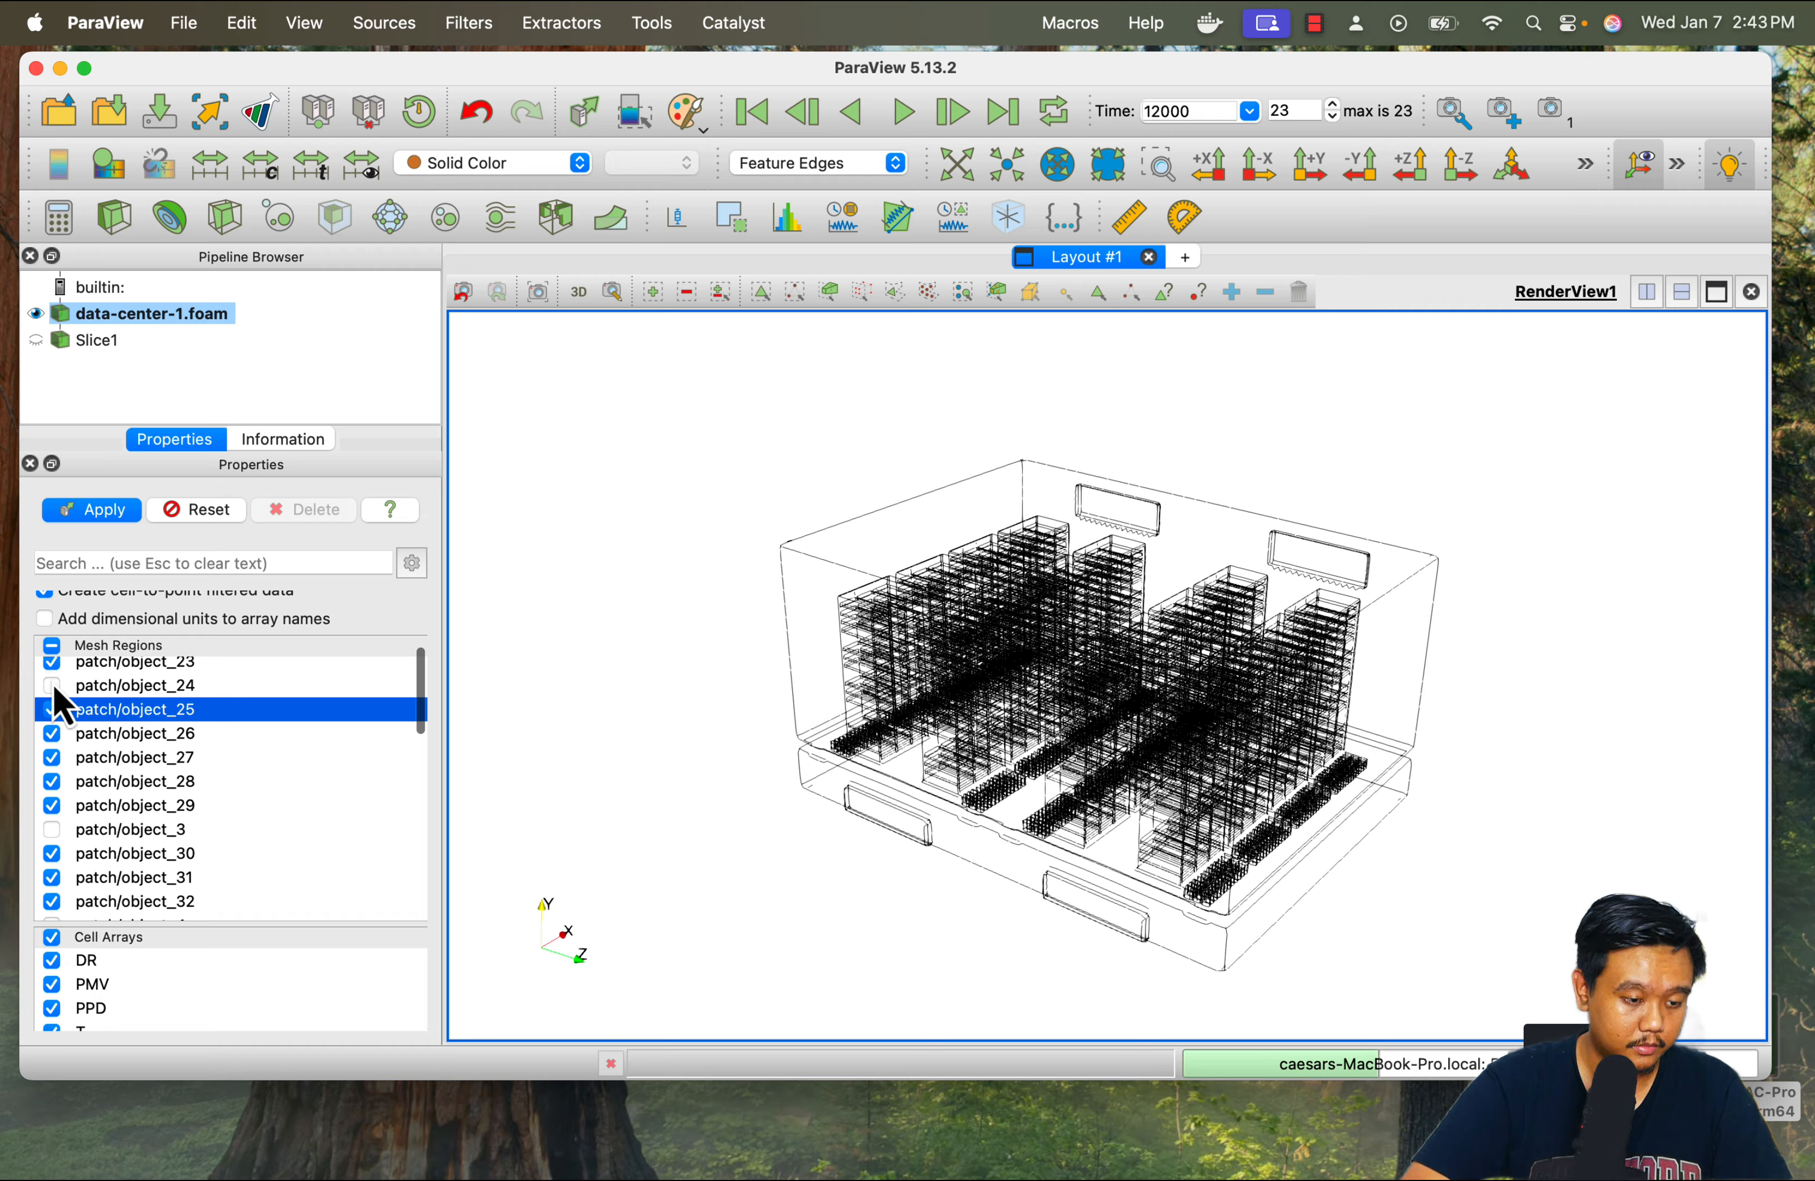
Add the patches object_24, object_22, object_21 and object_20 to the loaded mesh regions and apply the change
{"action": "left_click", "coordinate": [51, 685]}
{"action": "scroll", "coordinate": [116, 728], "scroll_direction": "up", "scroll_amount": 2}
{"action": "left_click", "coordinate": [51, 790]}
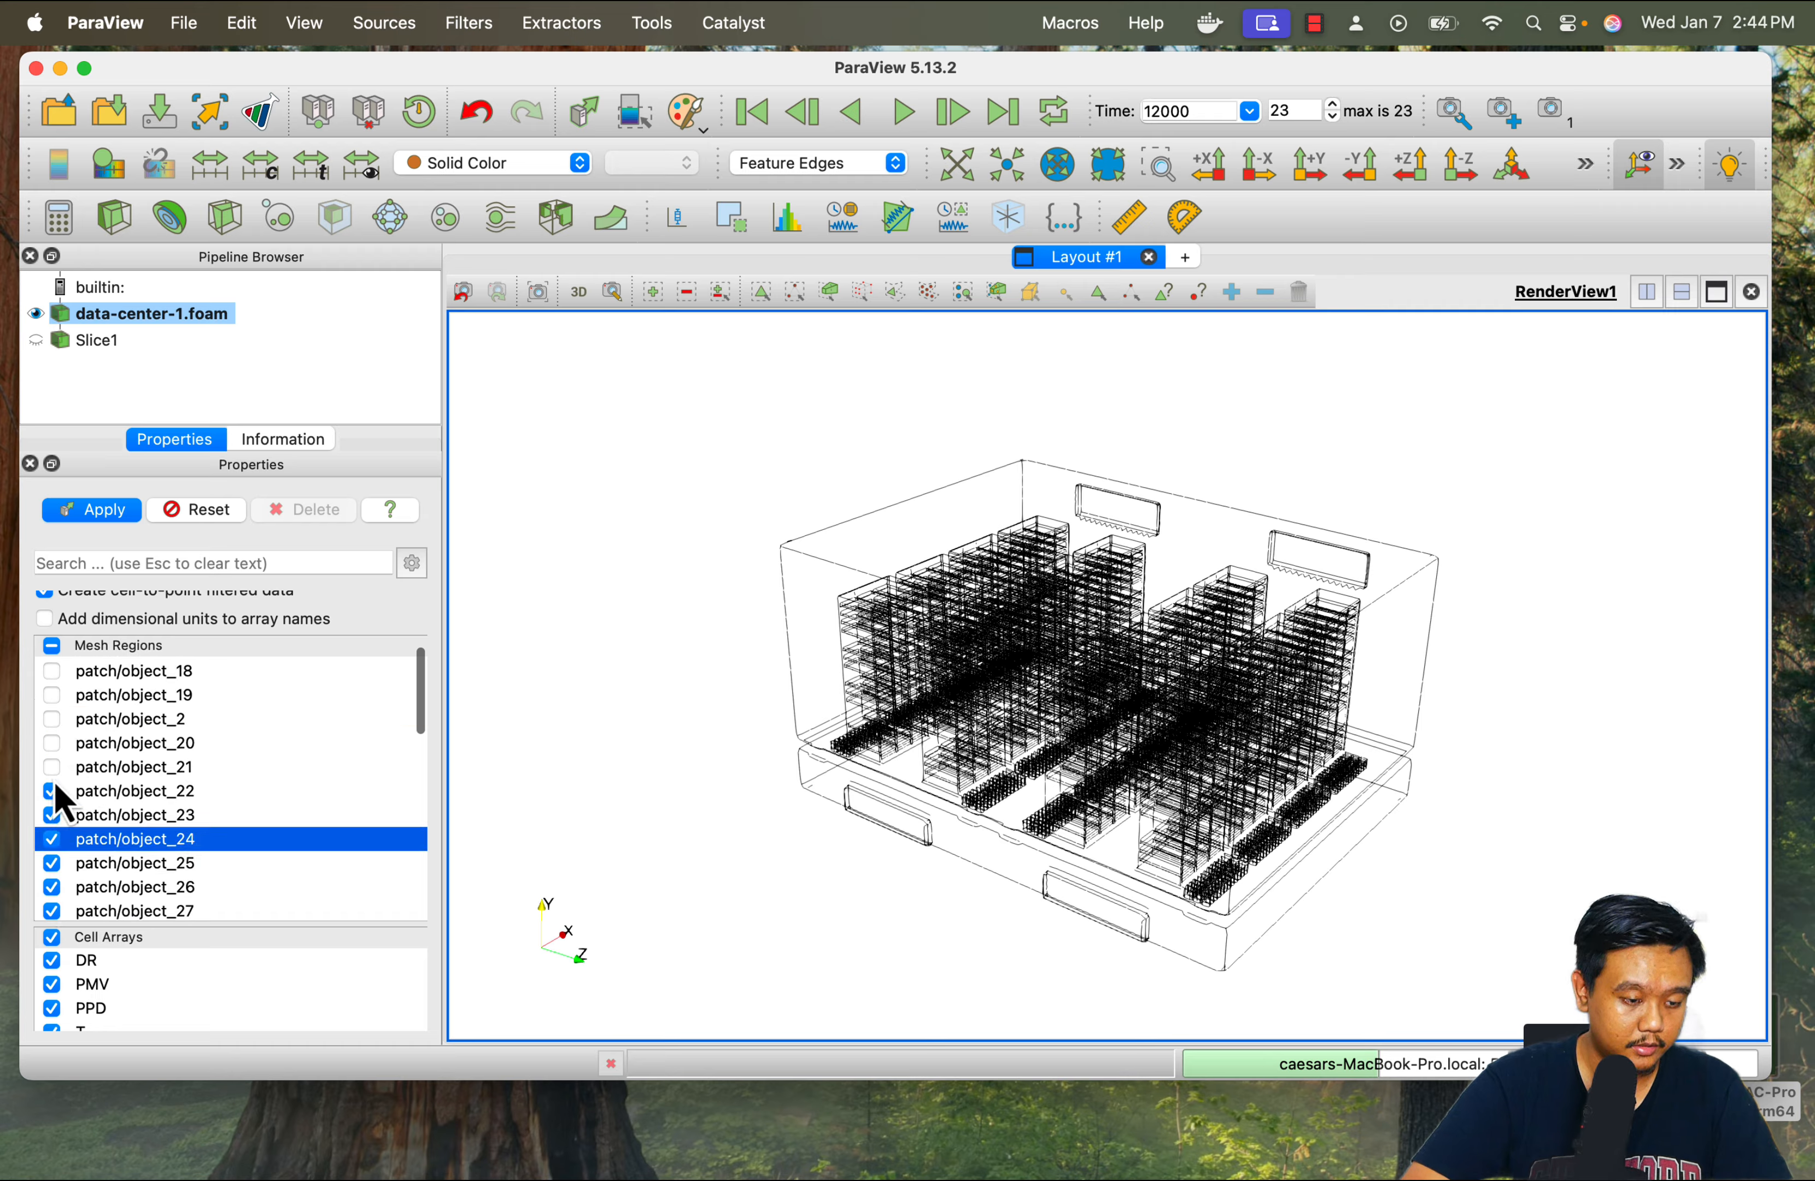
{"action": "left_click", "coordinate": [51, 767]}
{"action": "left_click", "coordinate": [51, 742]}
{"action": "left_click", "coordinate": [85, 511]}
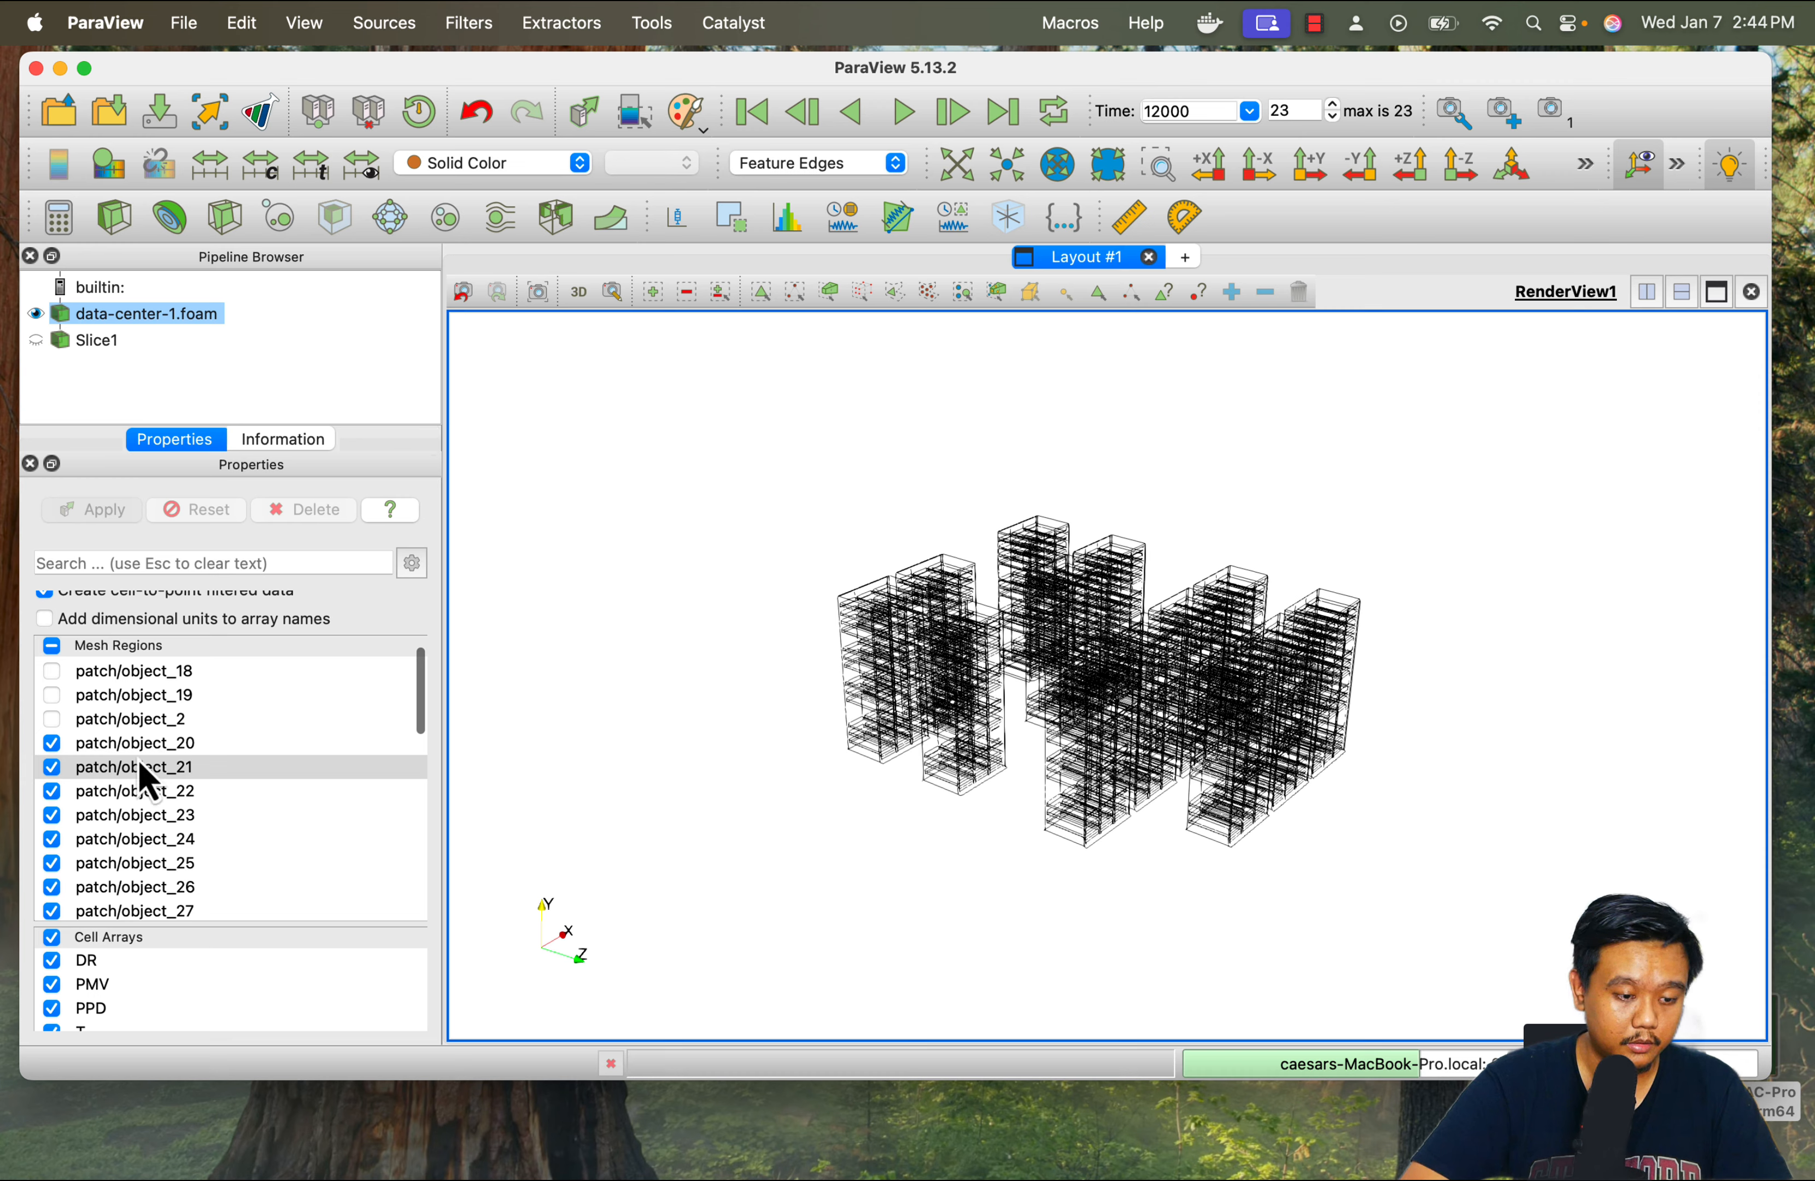
Include patch/object_19 and patch/object_18 in the mesh regions and apply the change
{"action": "scroll", "coordinate": [141, 774], "scroll_direction": "up", "scroll_amount": 3}
{"action": "left_click", "coordinate": [51, 799]}
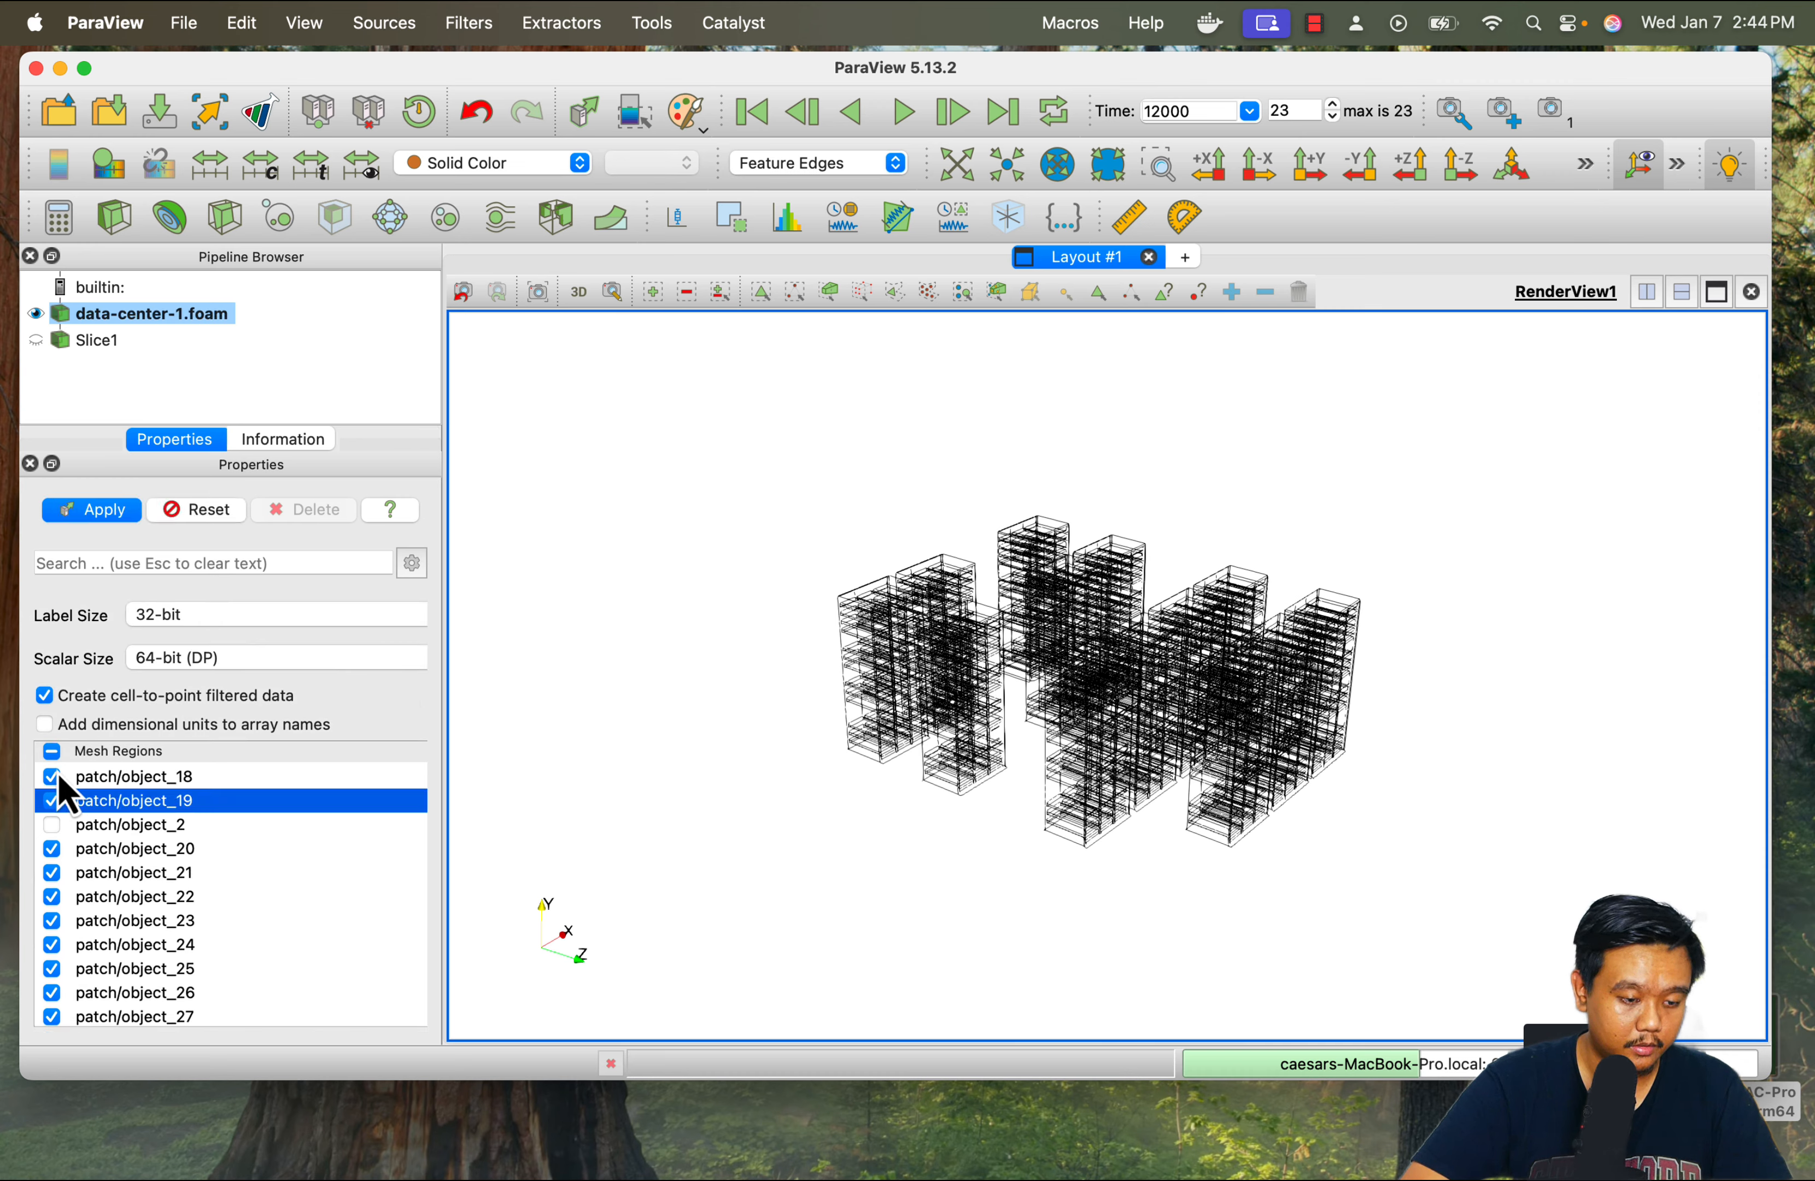
{"action": "left_click", "coordinate": [52, 776]}
{"action": "left_click", "coordinate": [90, 510]}
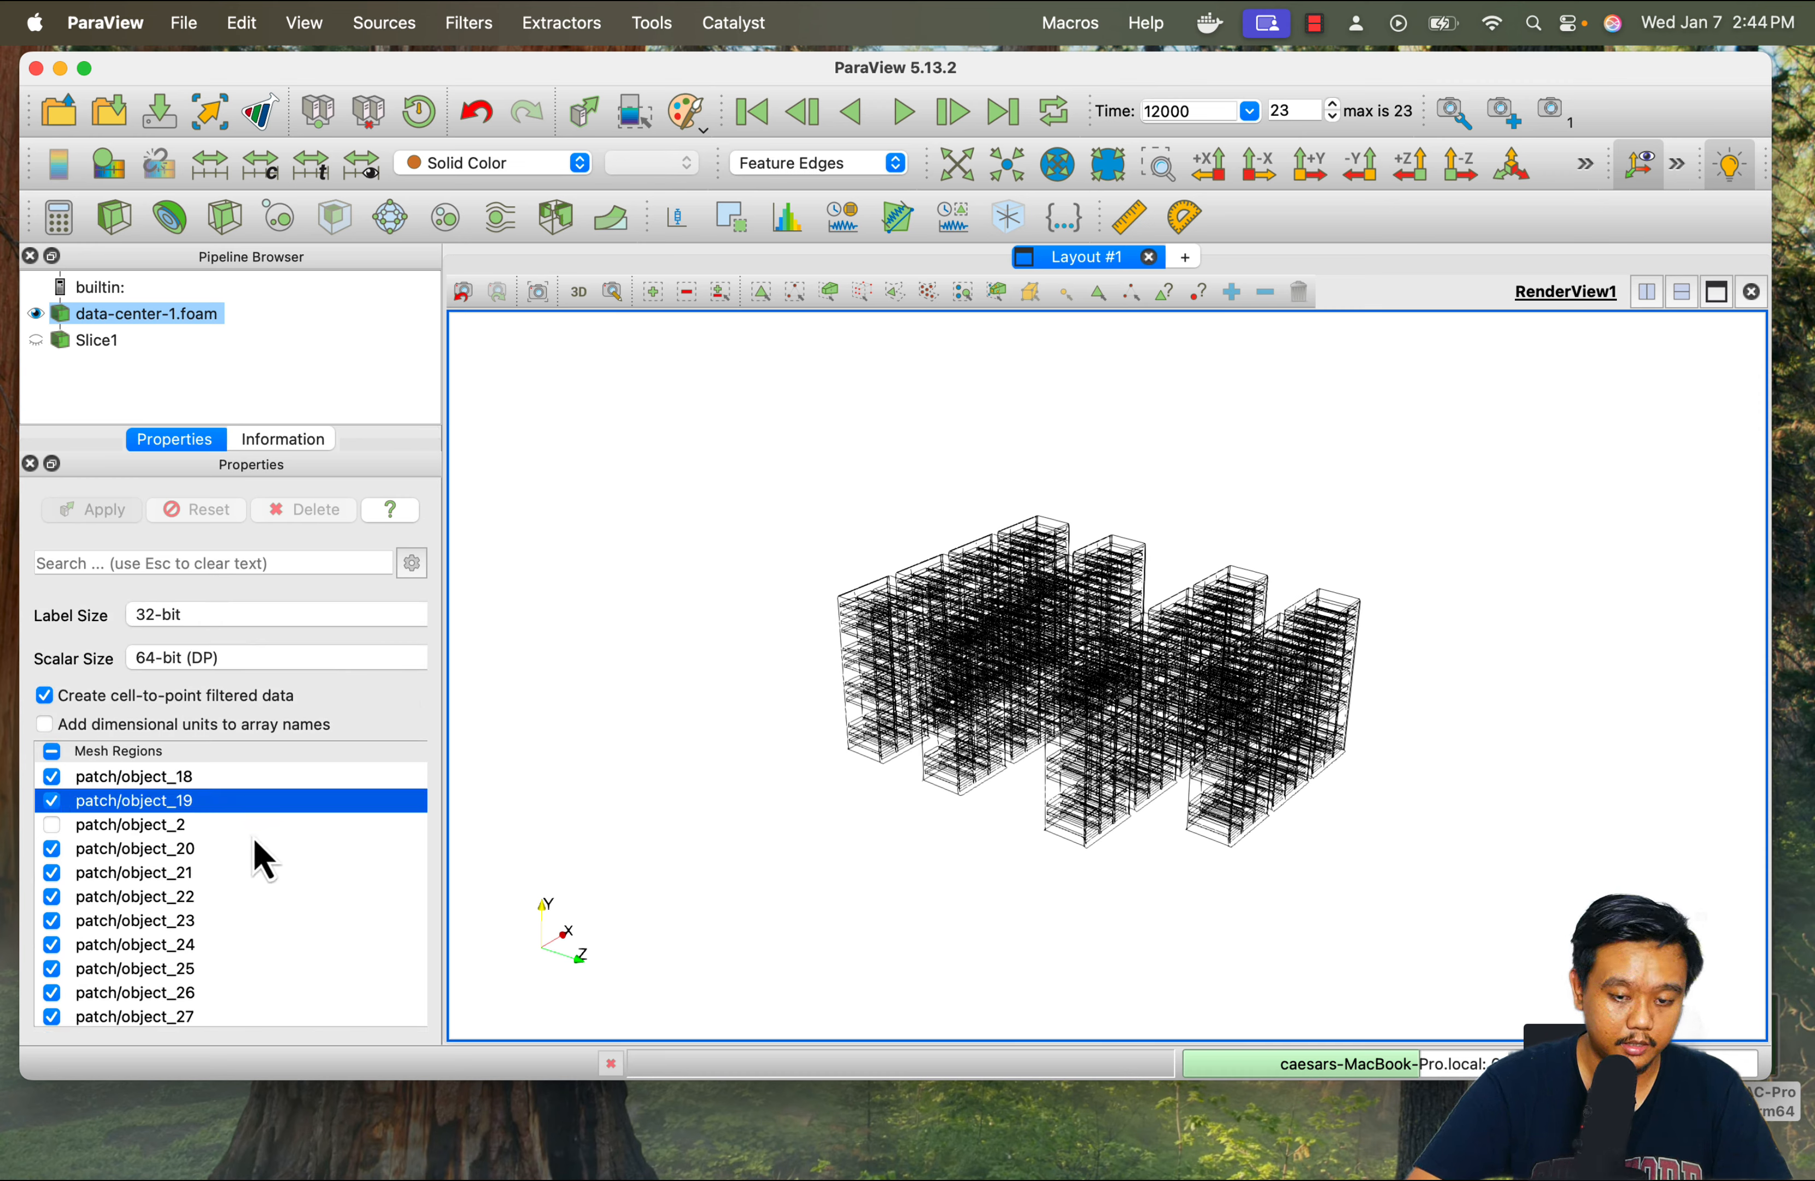
Add patch/object_17 to the applied mesh regions, trying patch/object_16 as well and excluding it again
{"action": "left_click", "coordinate": [284, 848]}
{"action": "scroll", "coordinate": [286, 851], "scroll_direction": "up", "scroll_amount": 3}
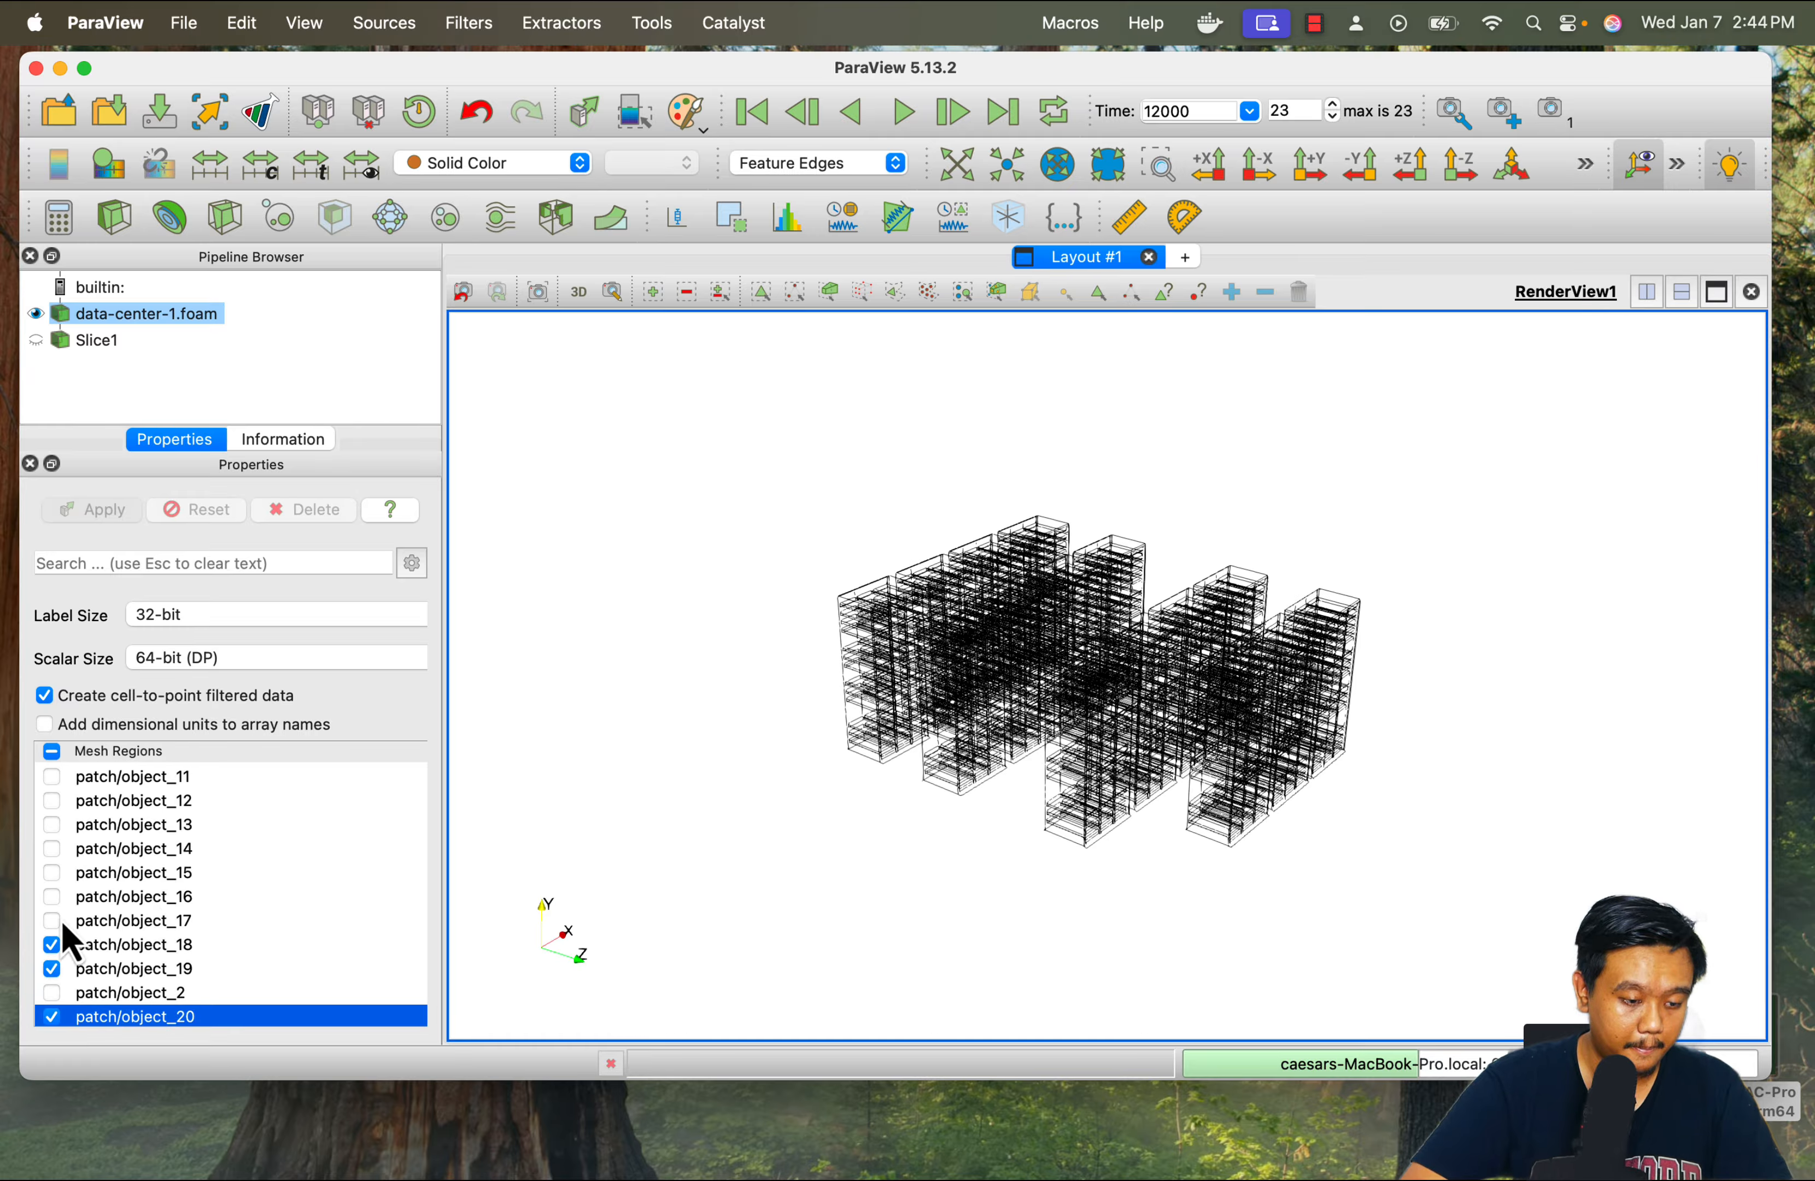
{"action": "left_click", "coordinate": [52, 920]}
{"action": "left_click", "coordinate": [52, 897]}
{"action": "left_click", "coordinate": [93, 511]}
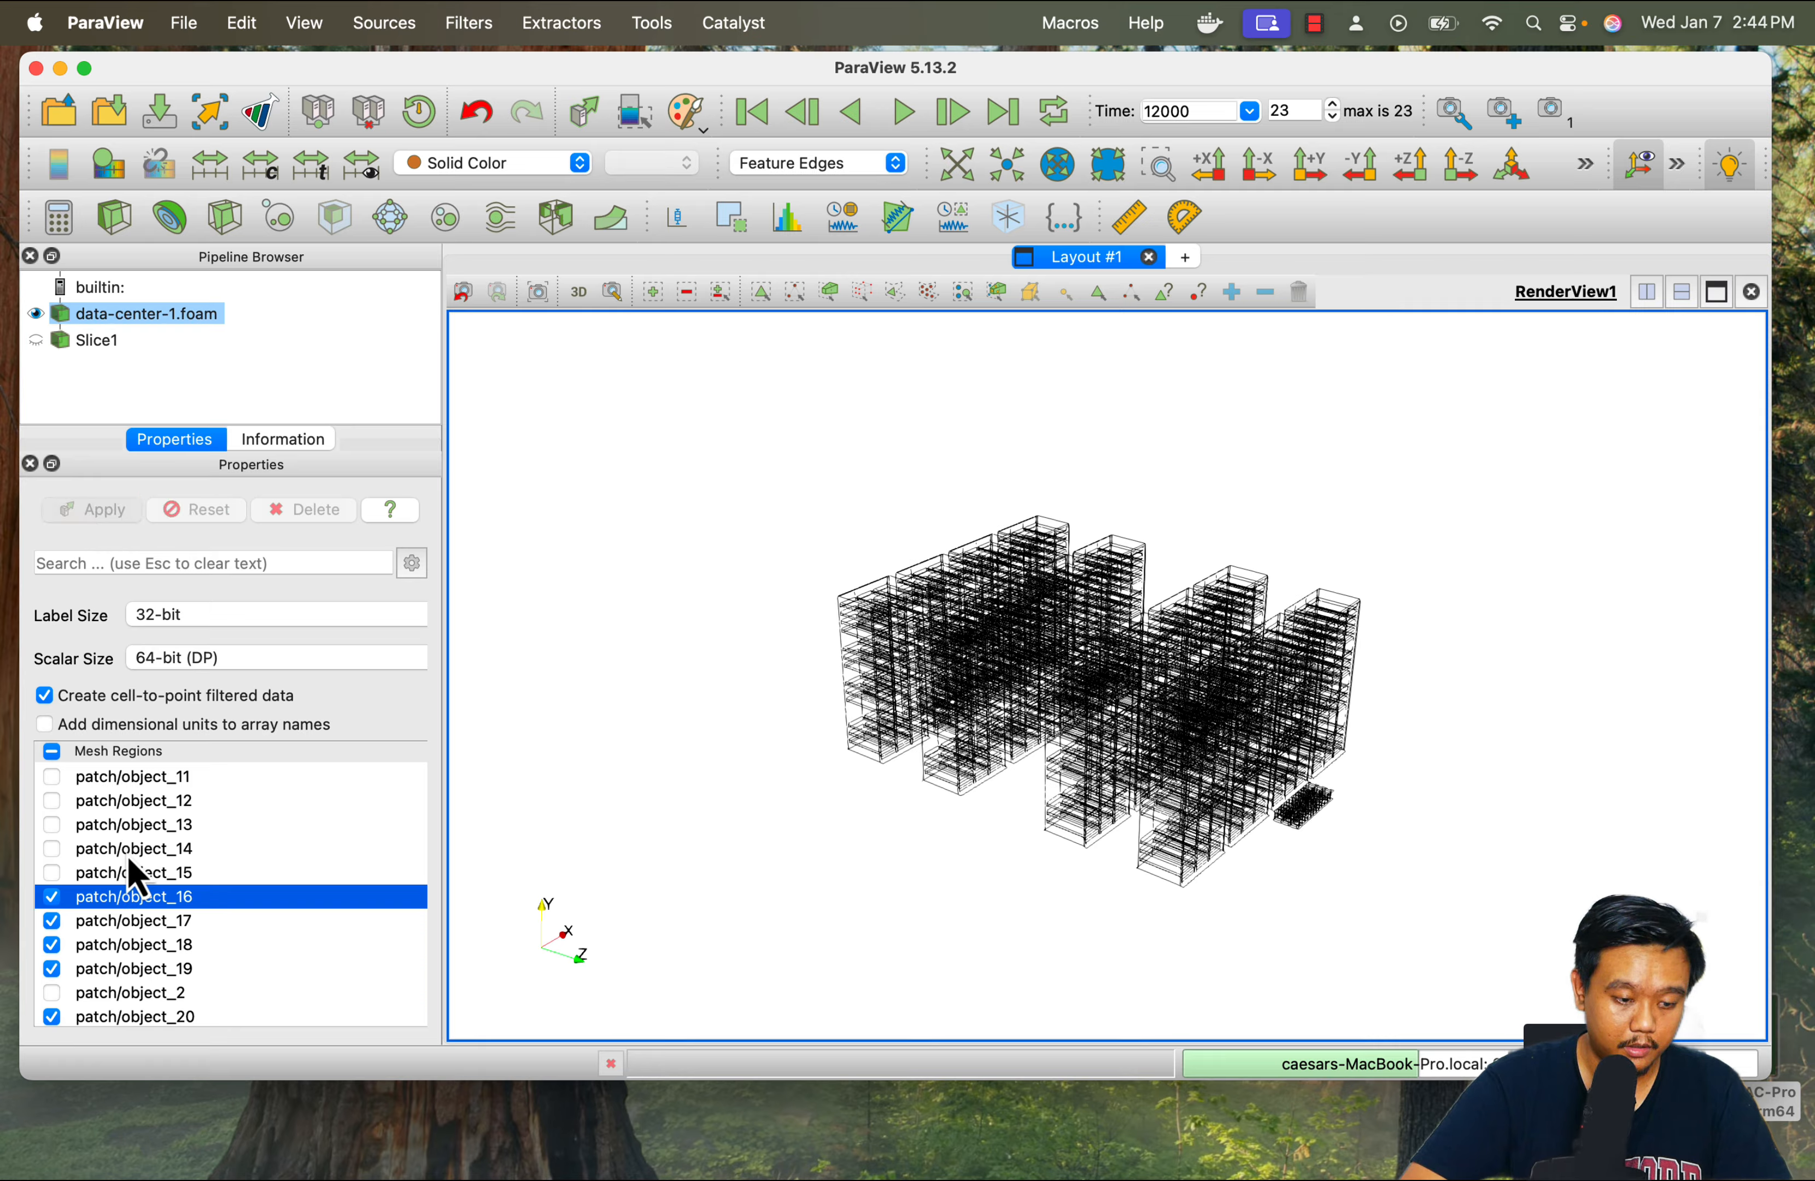
{"action": "left_click", "coordinate": [52, 896]}
{"action": "left_click", "coordinate": [98, 512]}
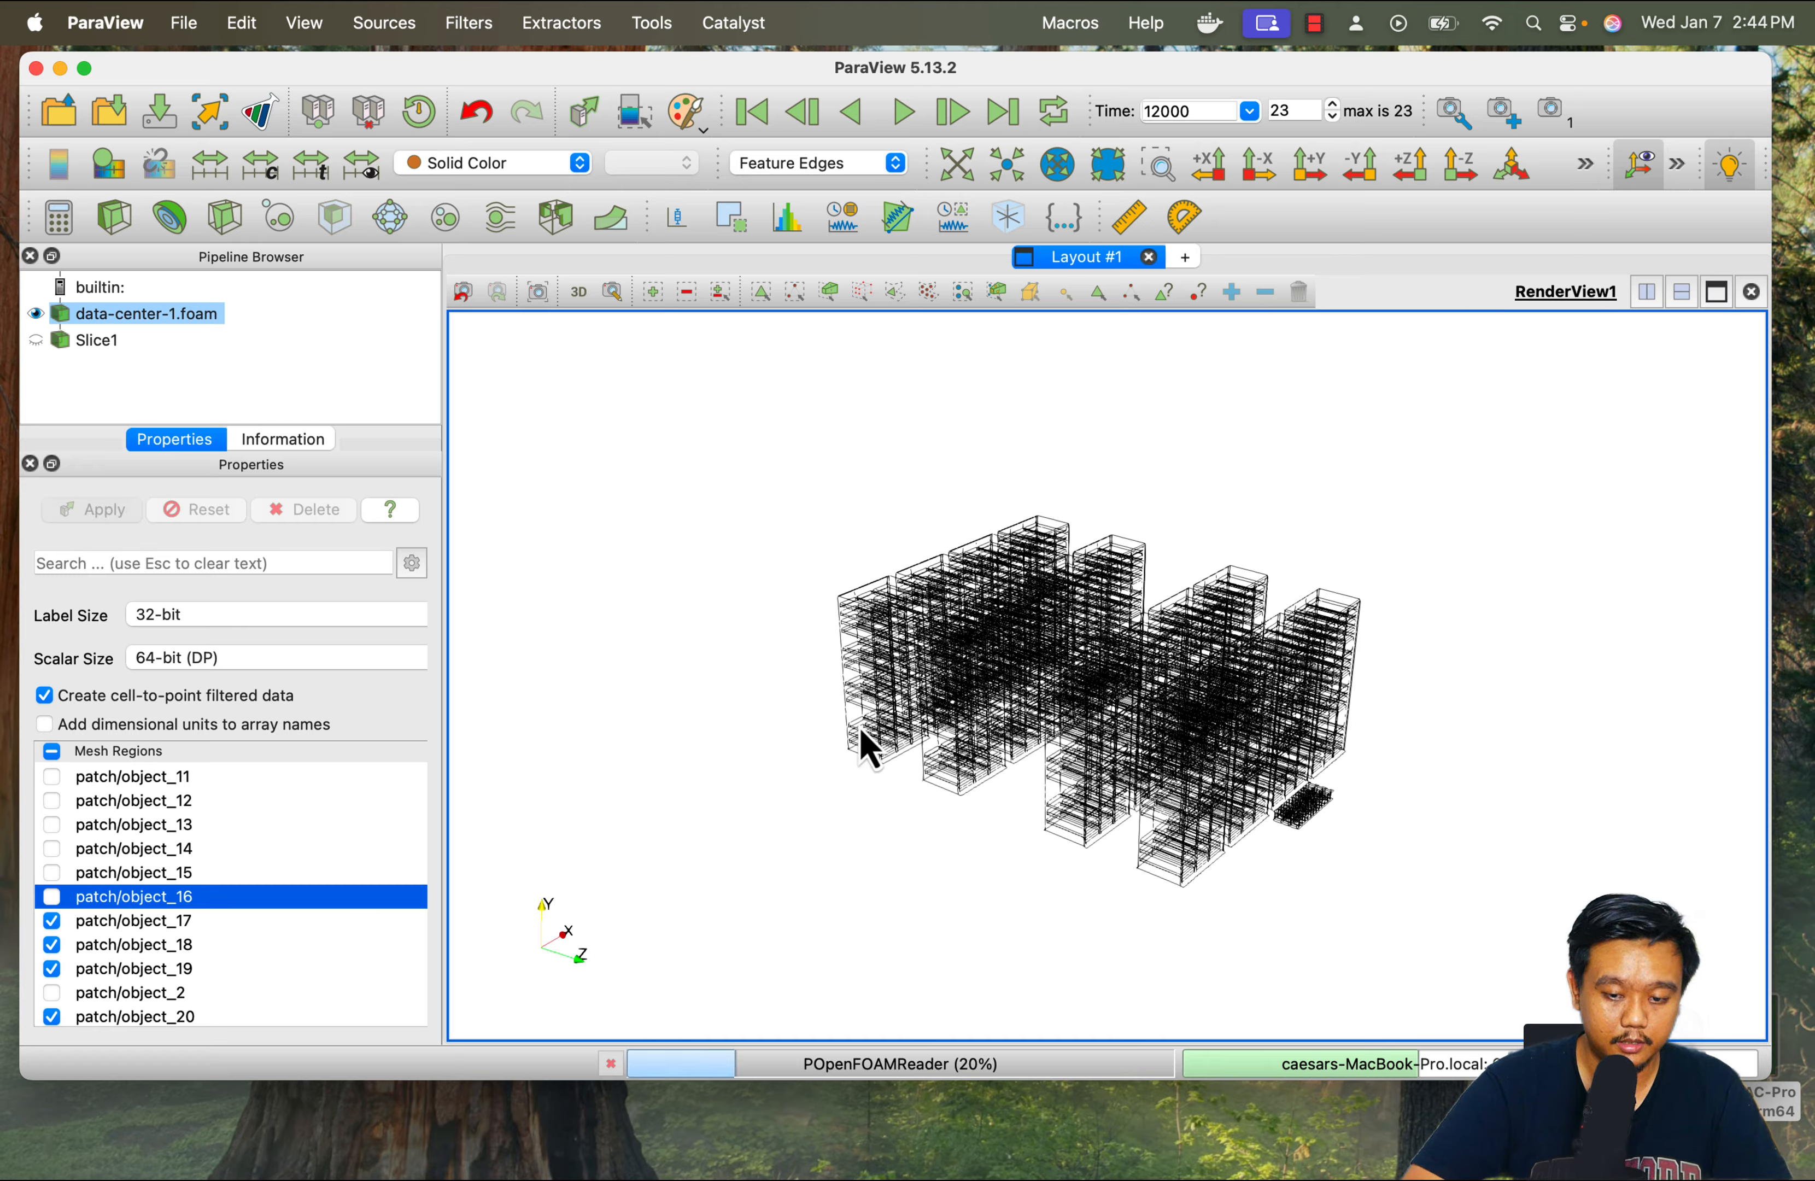
Display the server racks as a Surface coloured by point field T, rescaled to the visible data range, and move the colour legend higher
{"action": "mouse_move", "coordinate": [1116, 941]}
{"action": "left_mouse_down"}
{"action": "mouse_move", "coordinate": [1118, 916]}
{"action": "mouse_move", "coordinate": [1104, 962]}
{"action": "left_mouse_up"}
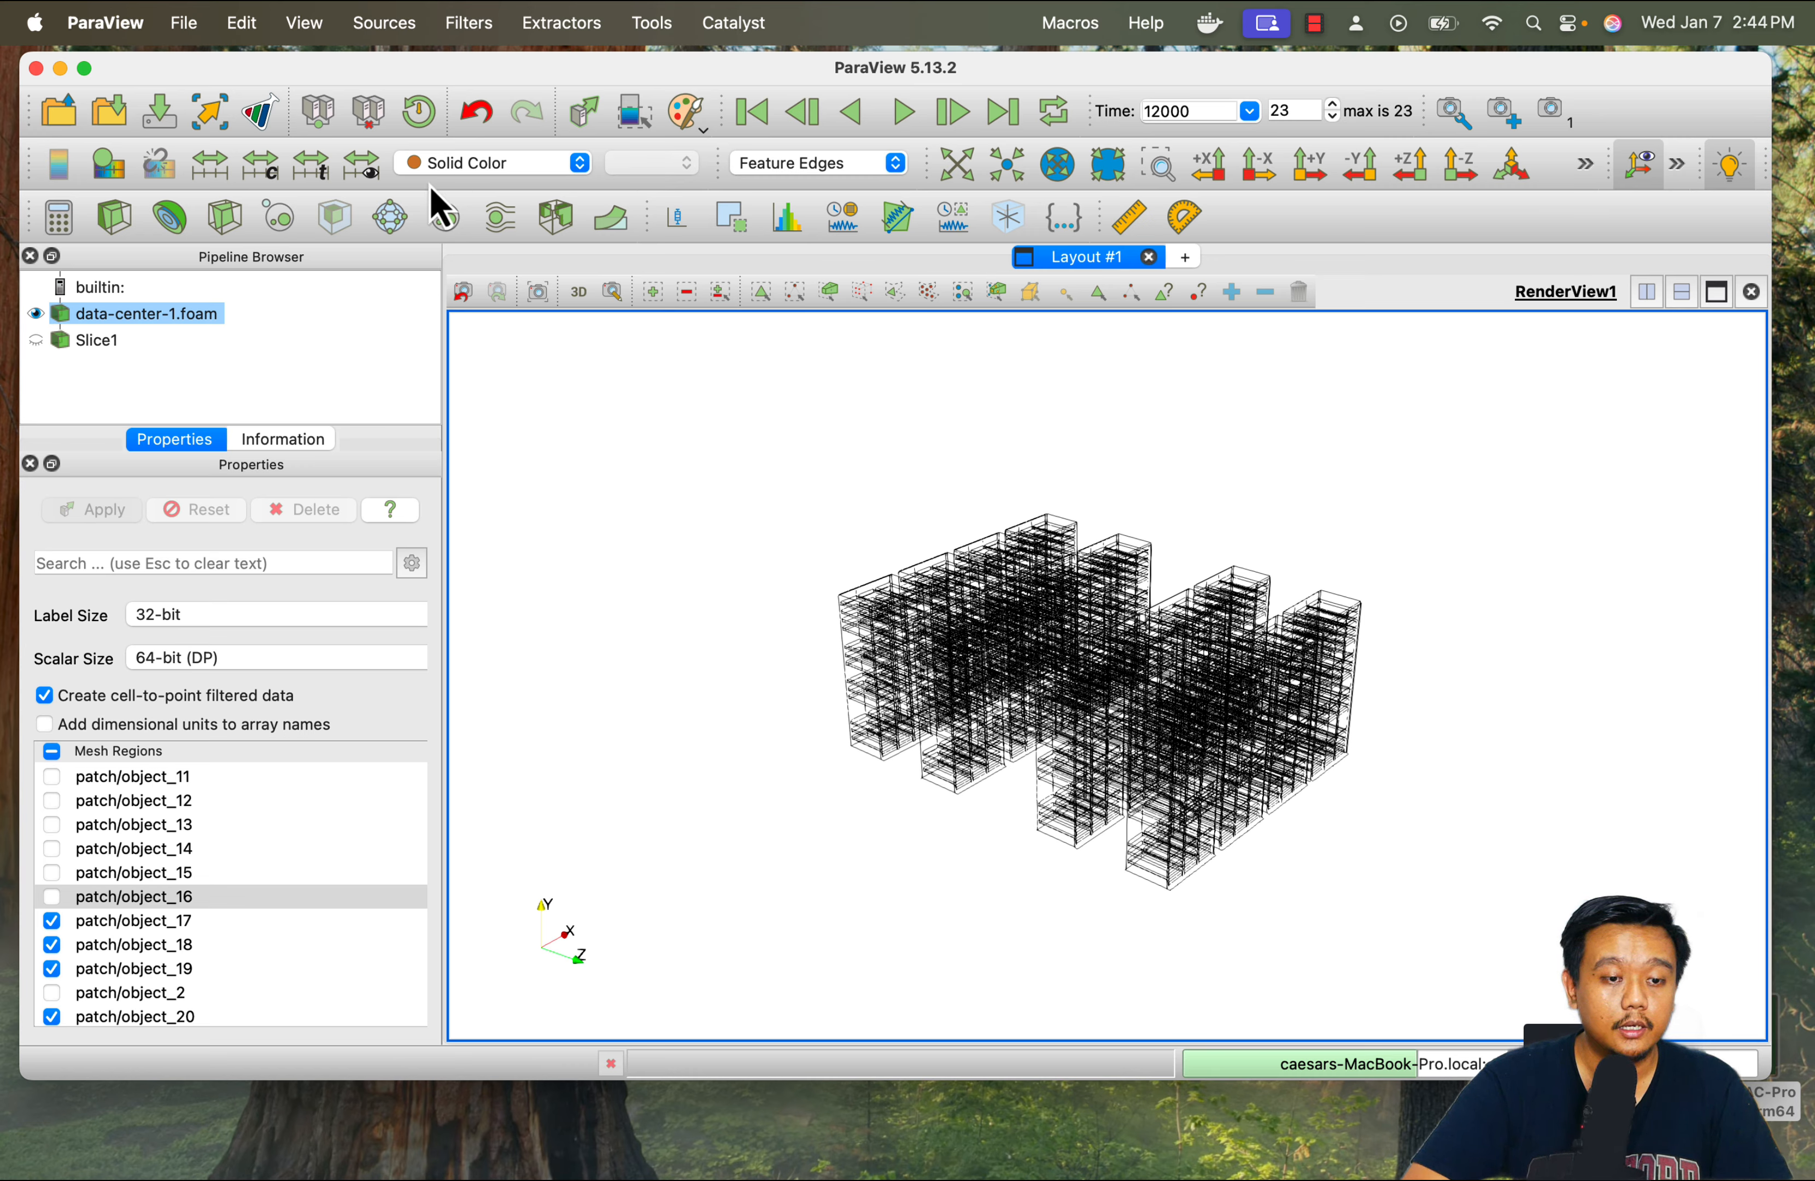
{"action": "left_click", "coordinate": [459, 164]}
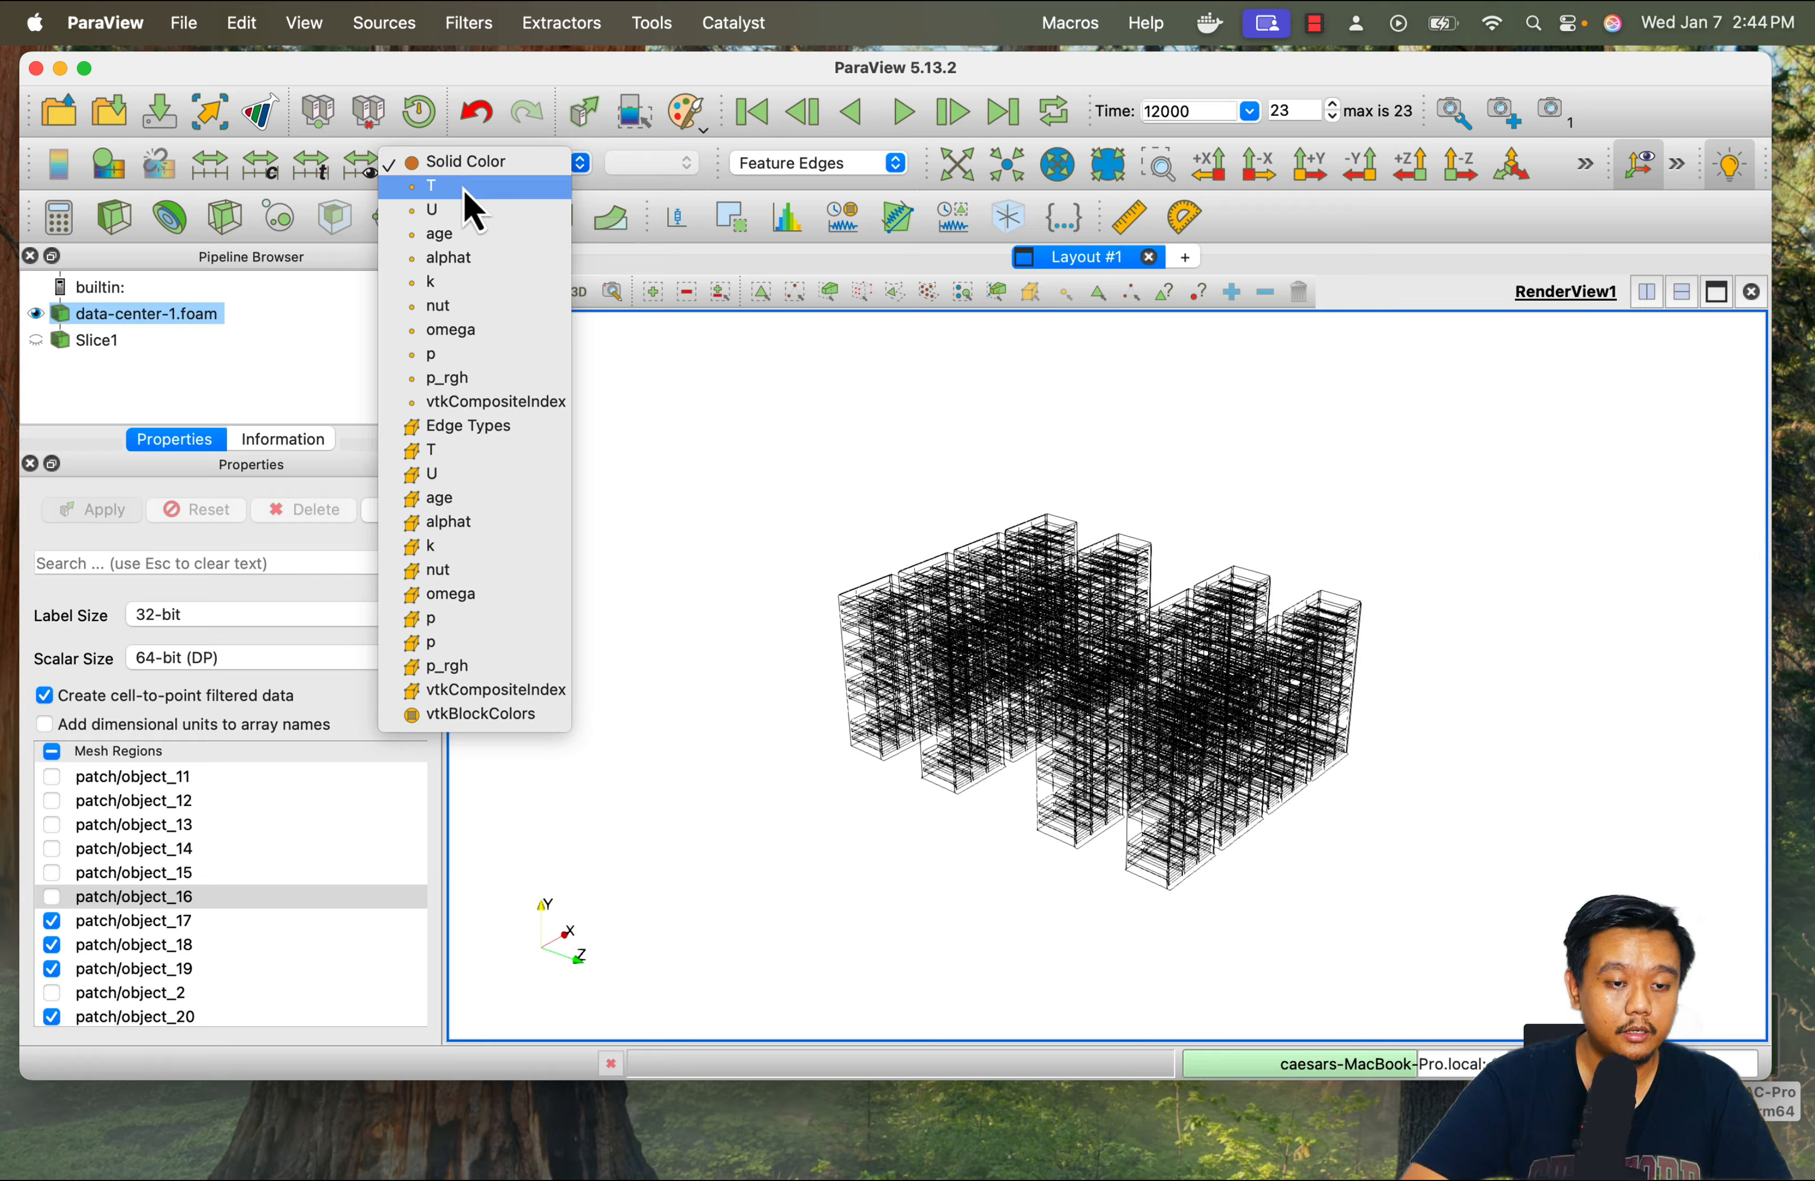
{"action": "left_click", "coordinate": [458, 186]}
{"action": "left_click", "coordinate": [839, 163]}
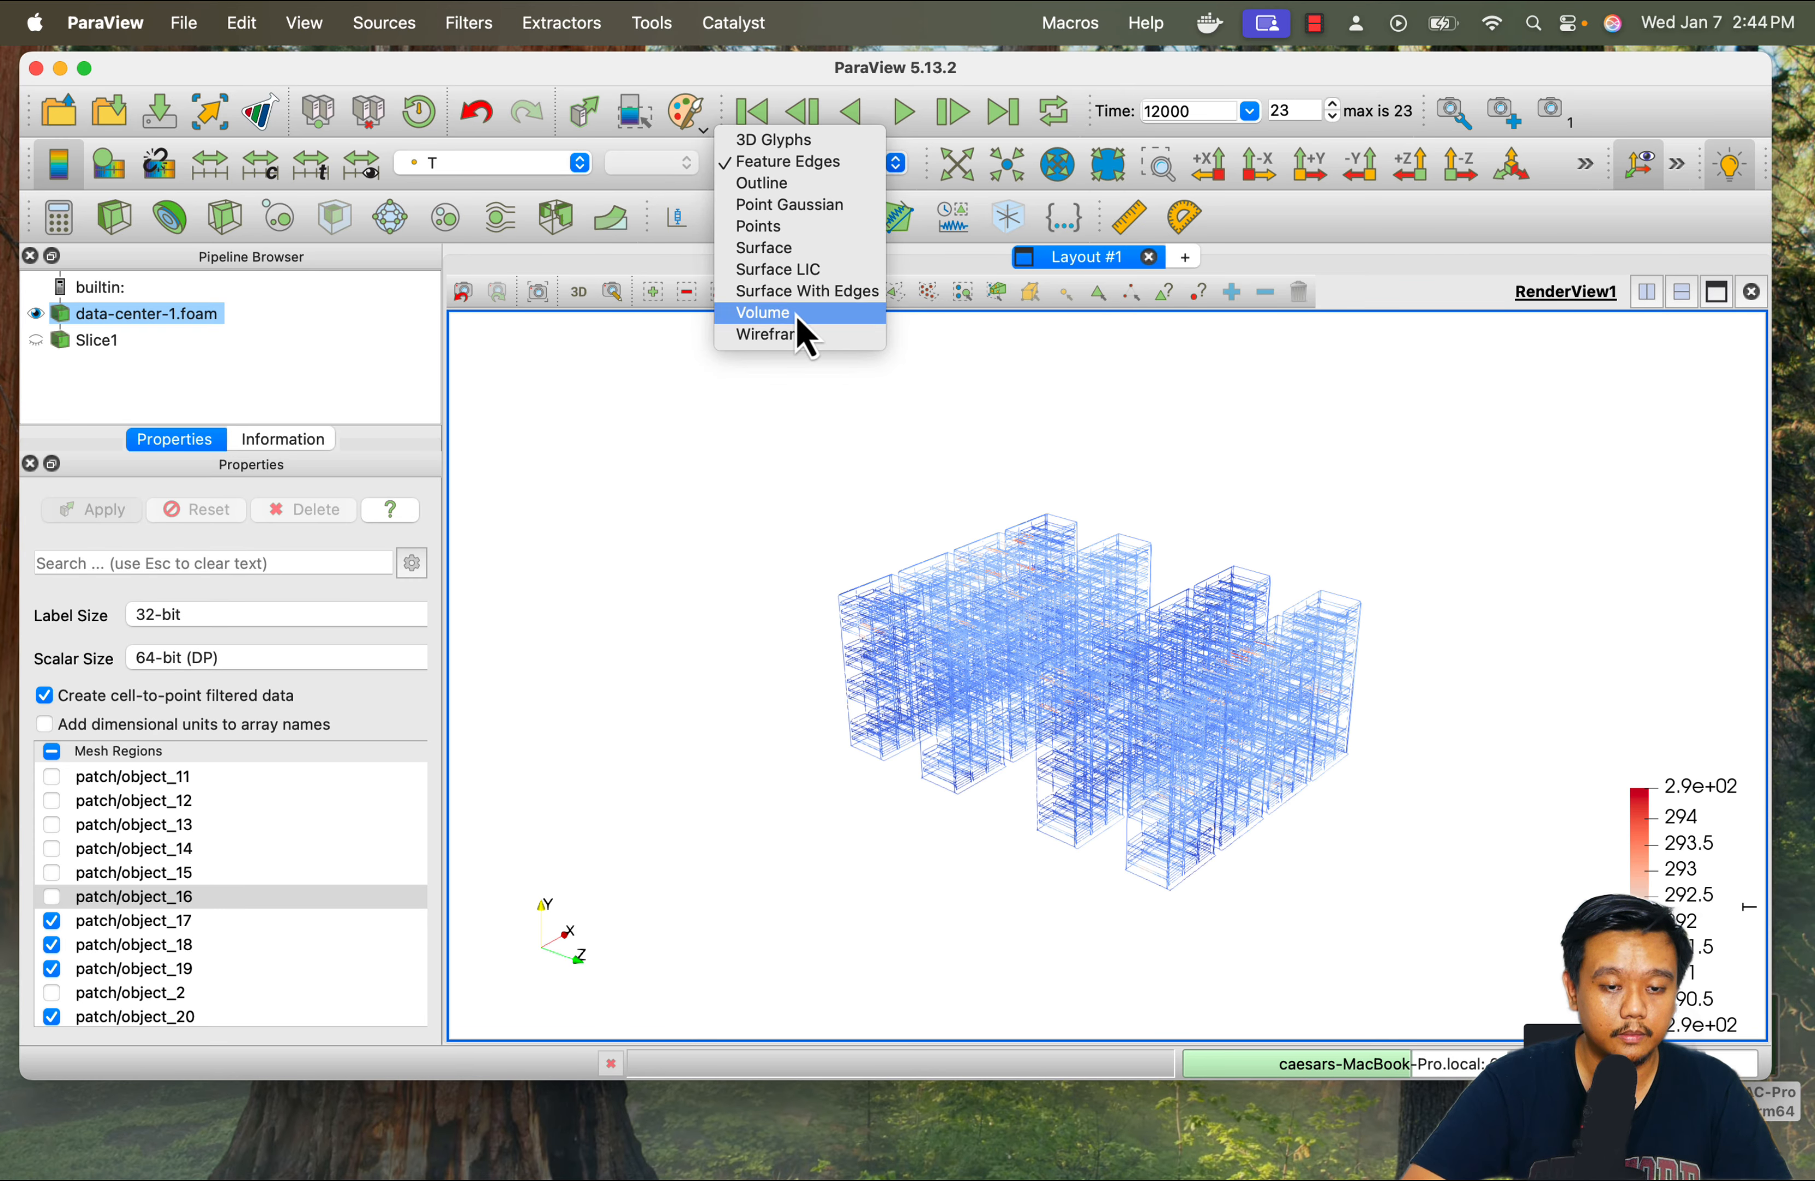
{"action": "left_click", "coordinate": [769, 247]}
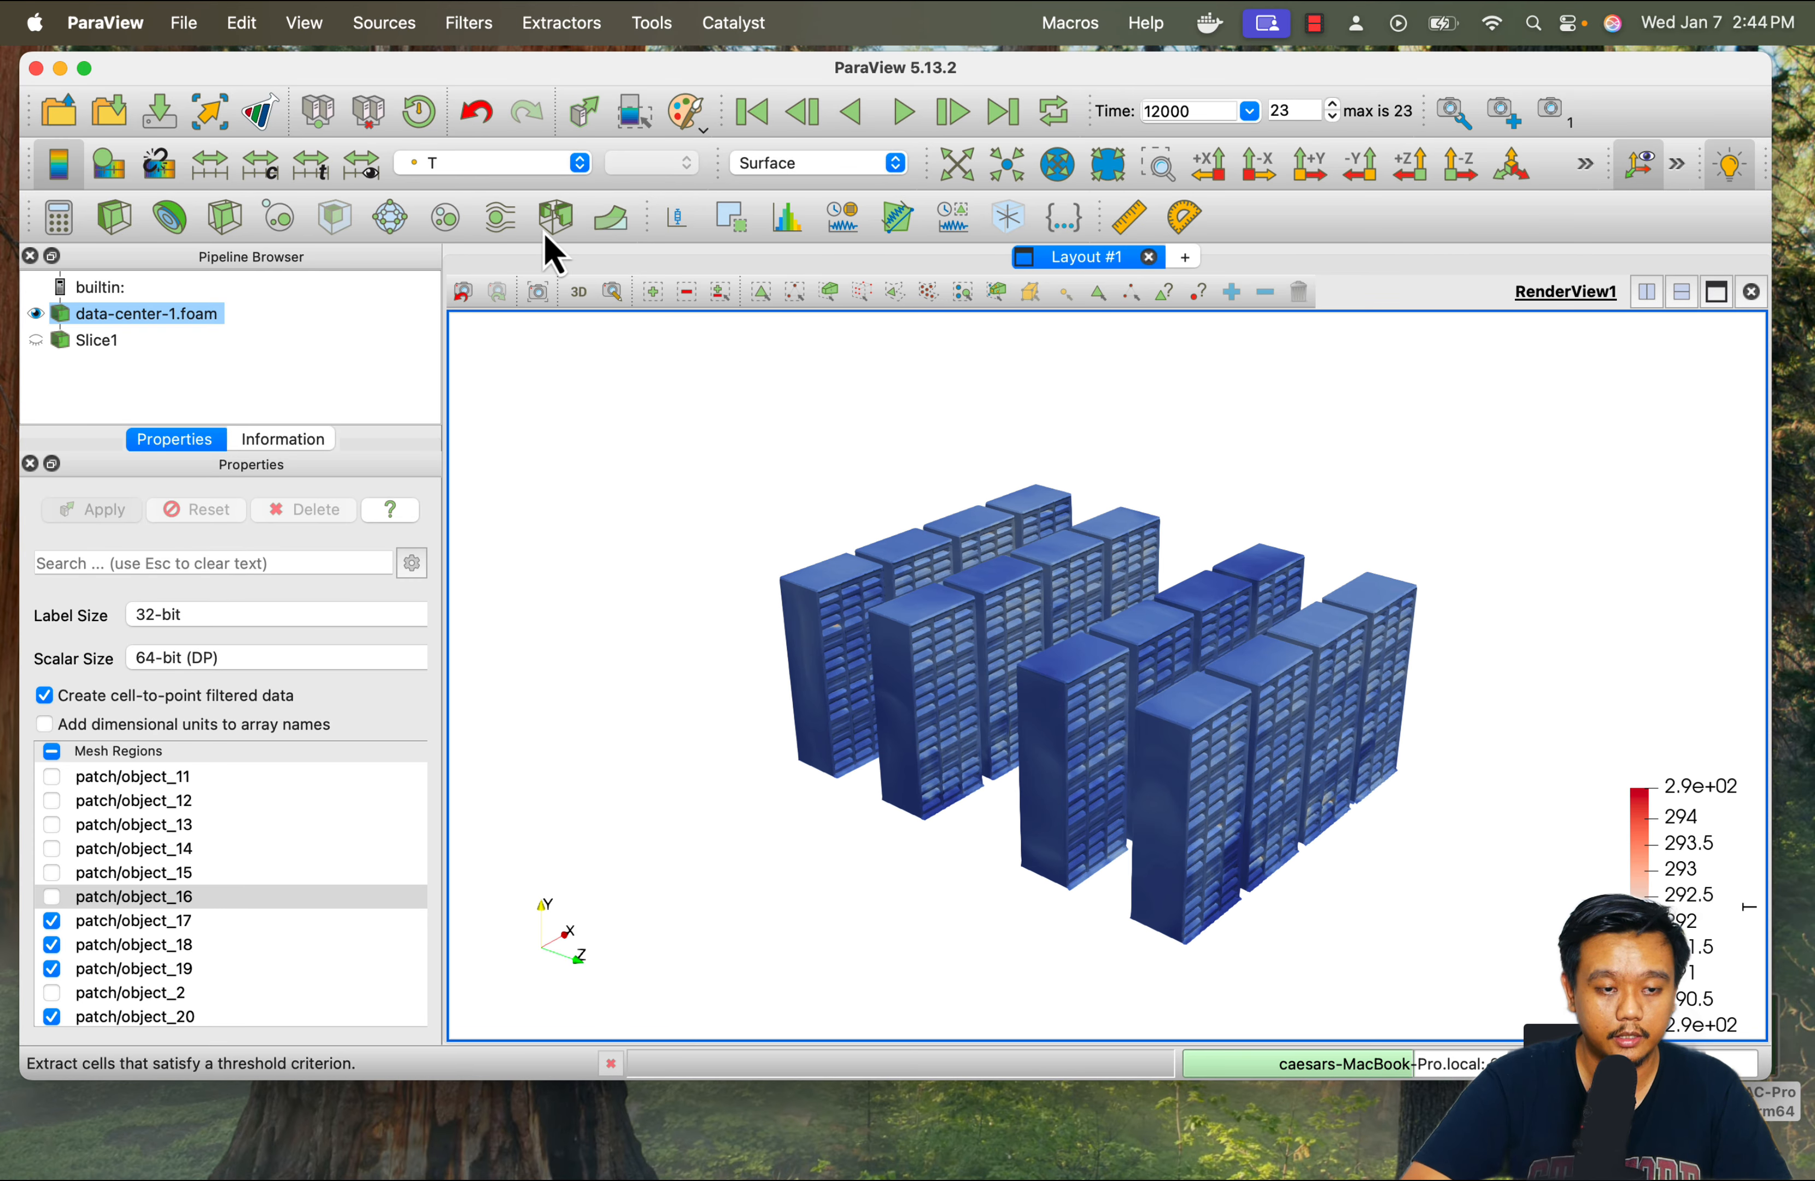
{"action": "left_click", "coordinate": [361, 166]}
{"action": "left_click_drag", "start_coordinate": [1651, 847], "coordinate": [1619, 684]}
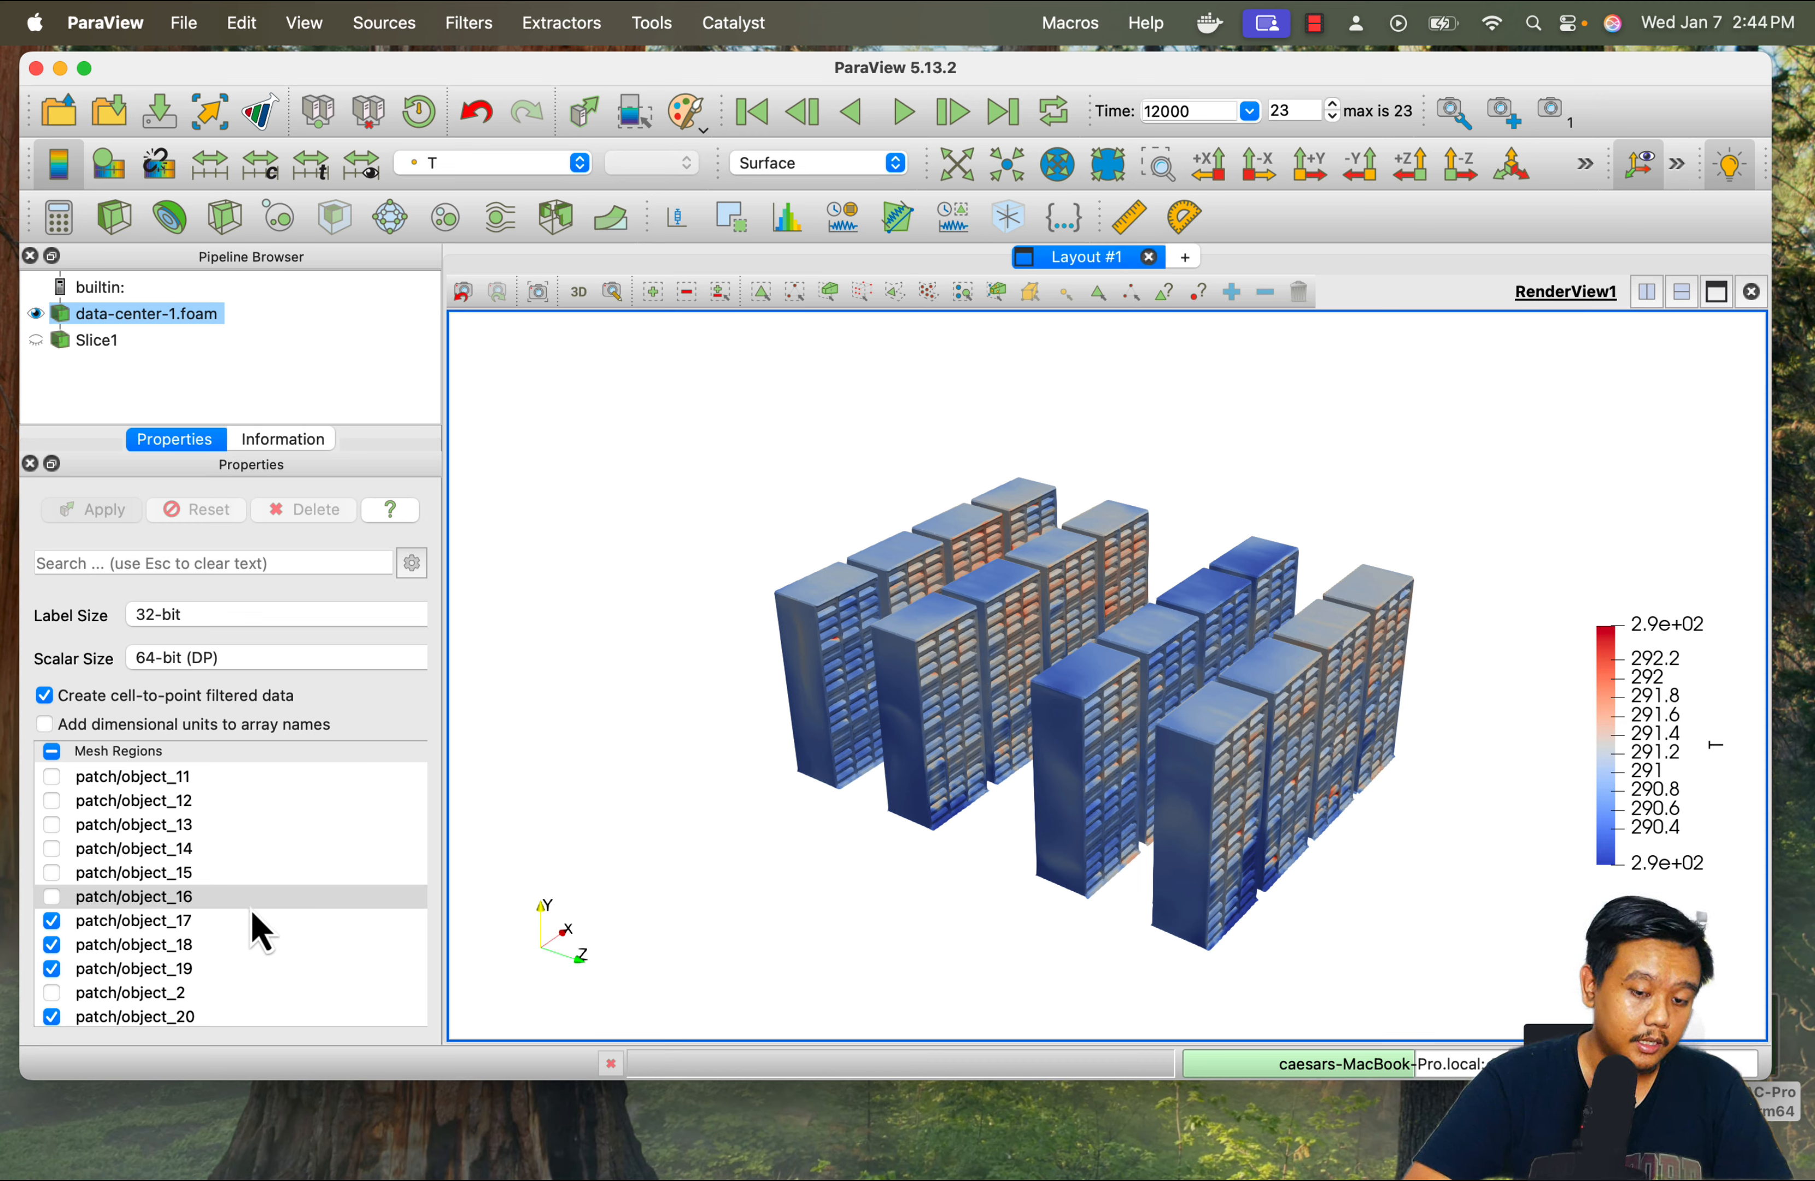
Include internalMesh in the mesh regions of data-center-1.foam and apply the change
{"action": "scroll", "coordinate": [250, 909], "scroll_direction": "up", "scroll_amount": 3}
{"action": "scroll", "coordinate": [250, 909], "scroll_direction": "down", "scroll_amount": 3}
{"action": "left_click", "coordinate": [365, 855]}
{"action": "scroll", "coordinate": [365, 855], "scroll_direction": "up", "scroll_amount": 5}
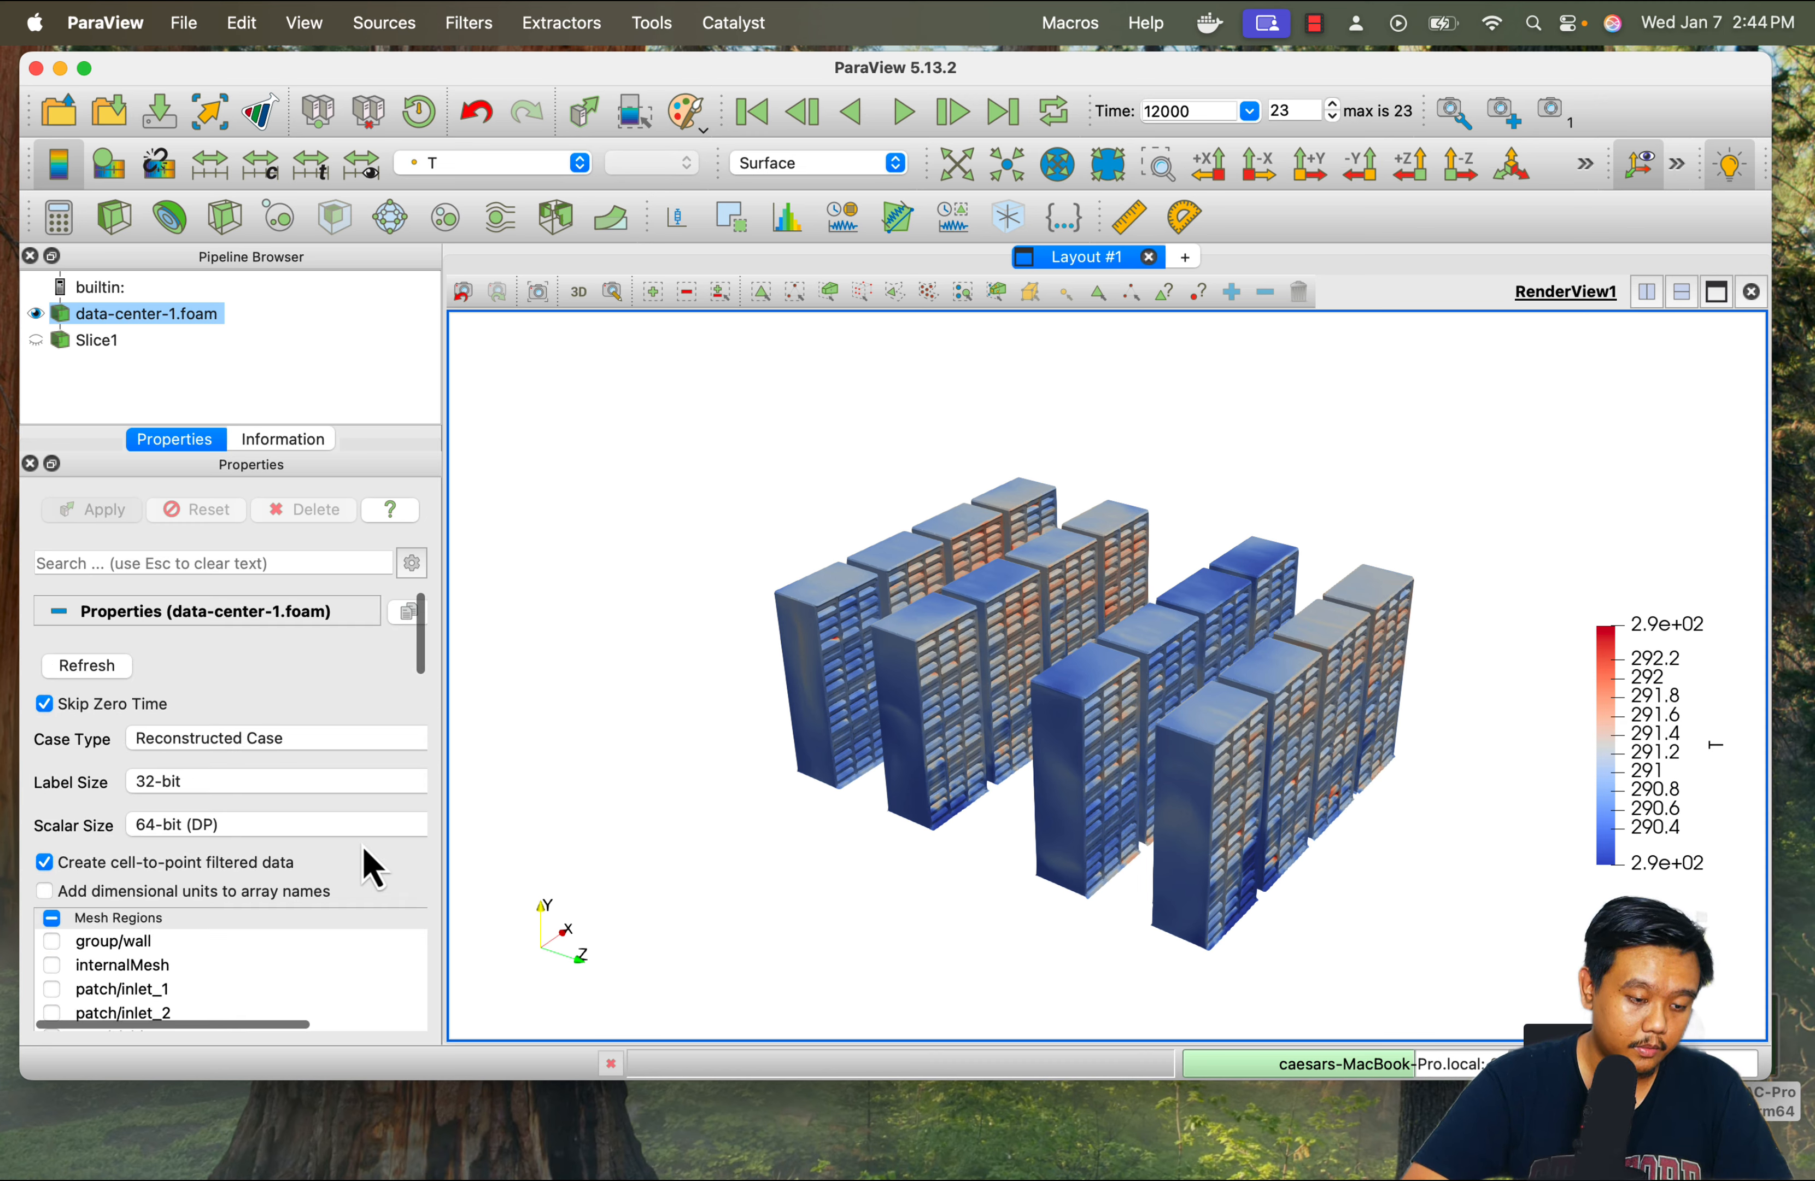
{"action": "scroll", "coordinate": [365, 855], "scroll_direction": "down", "scroll_amount": 1}
{"action": "left_click", "coordinate": [53, 912]}
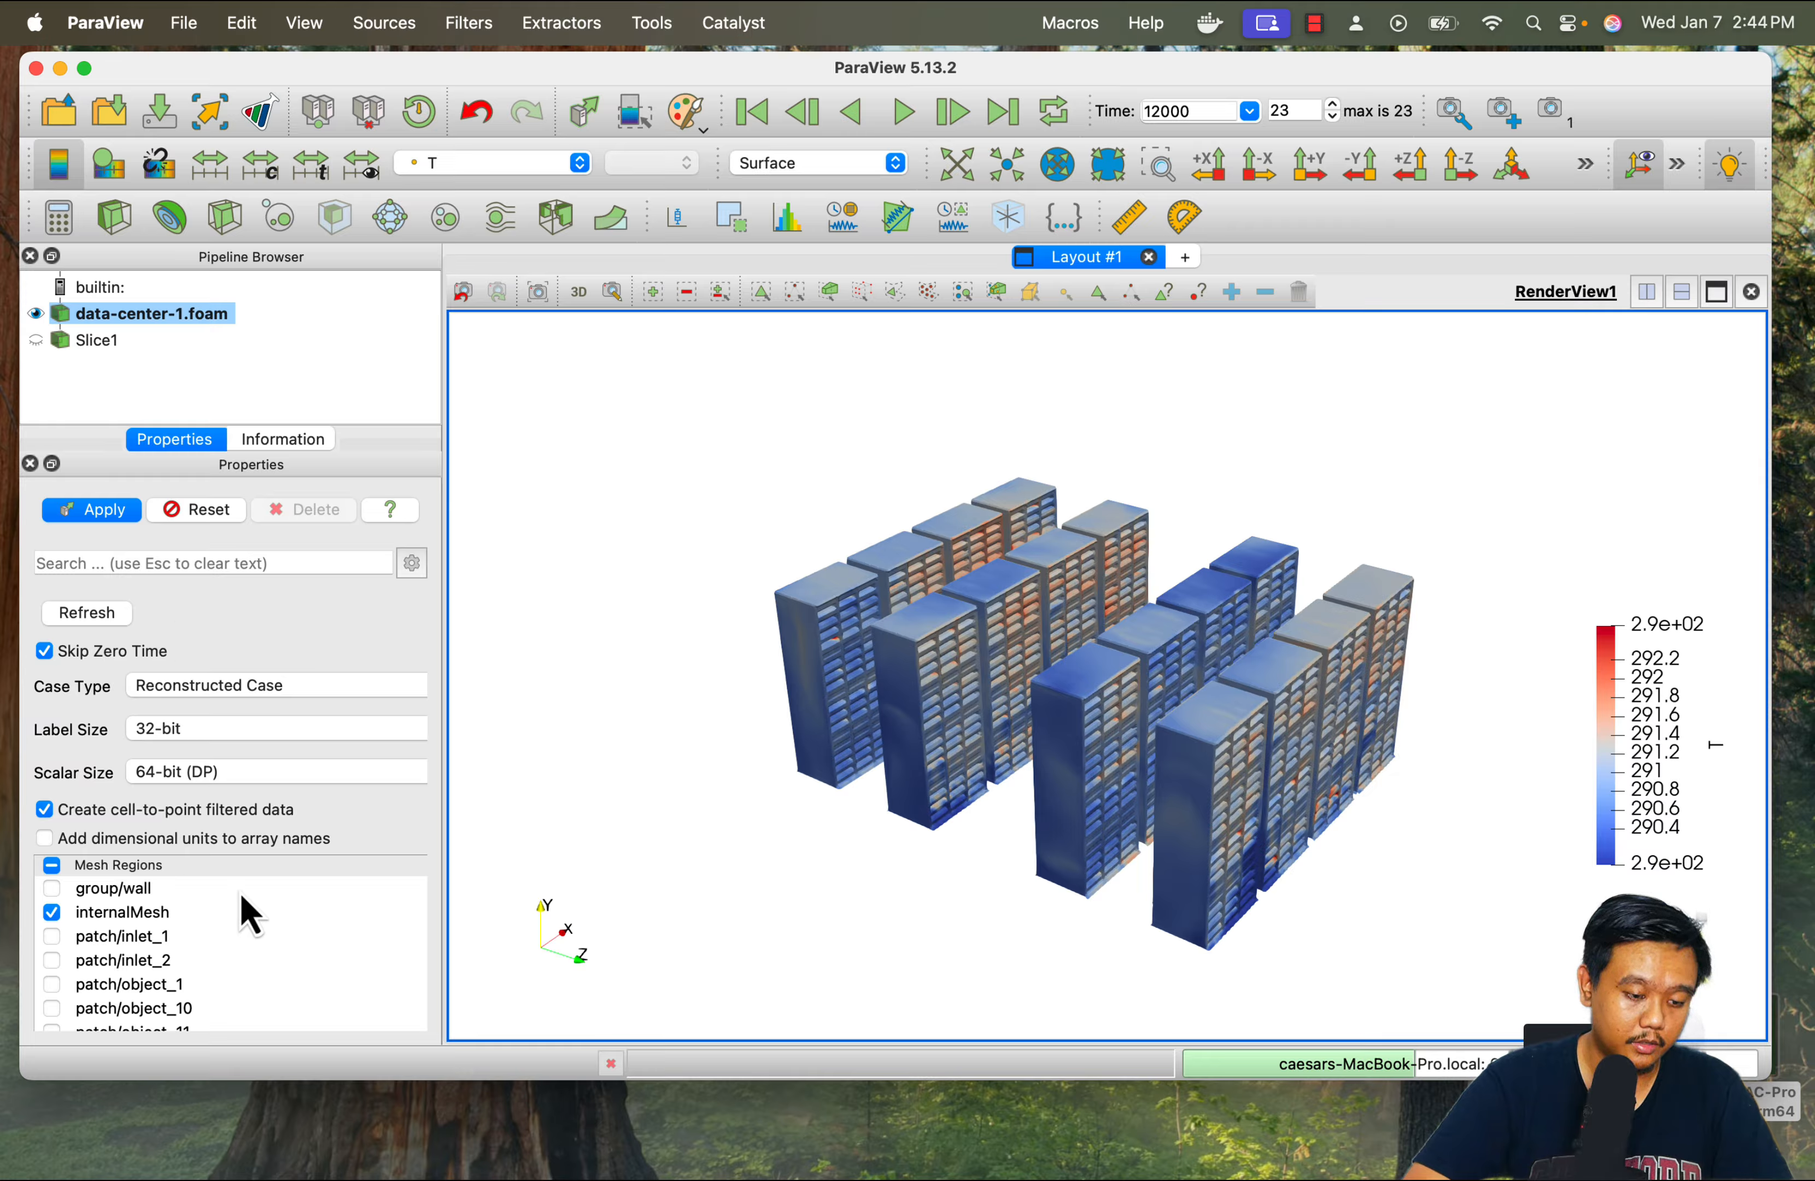
{"action": "scroll", "coordinate": [246, 906], "scroll_direction": "down", "scroll_amount": 7}
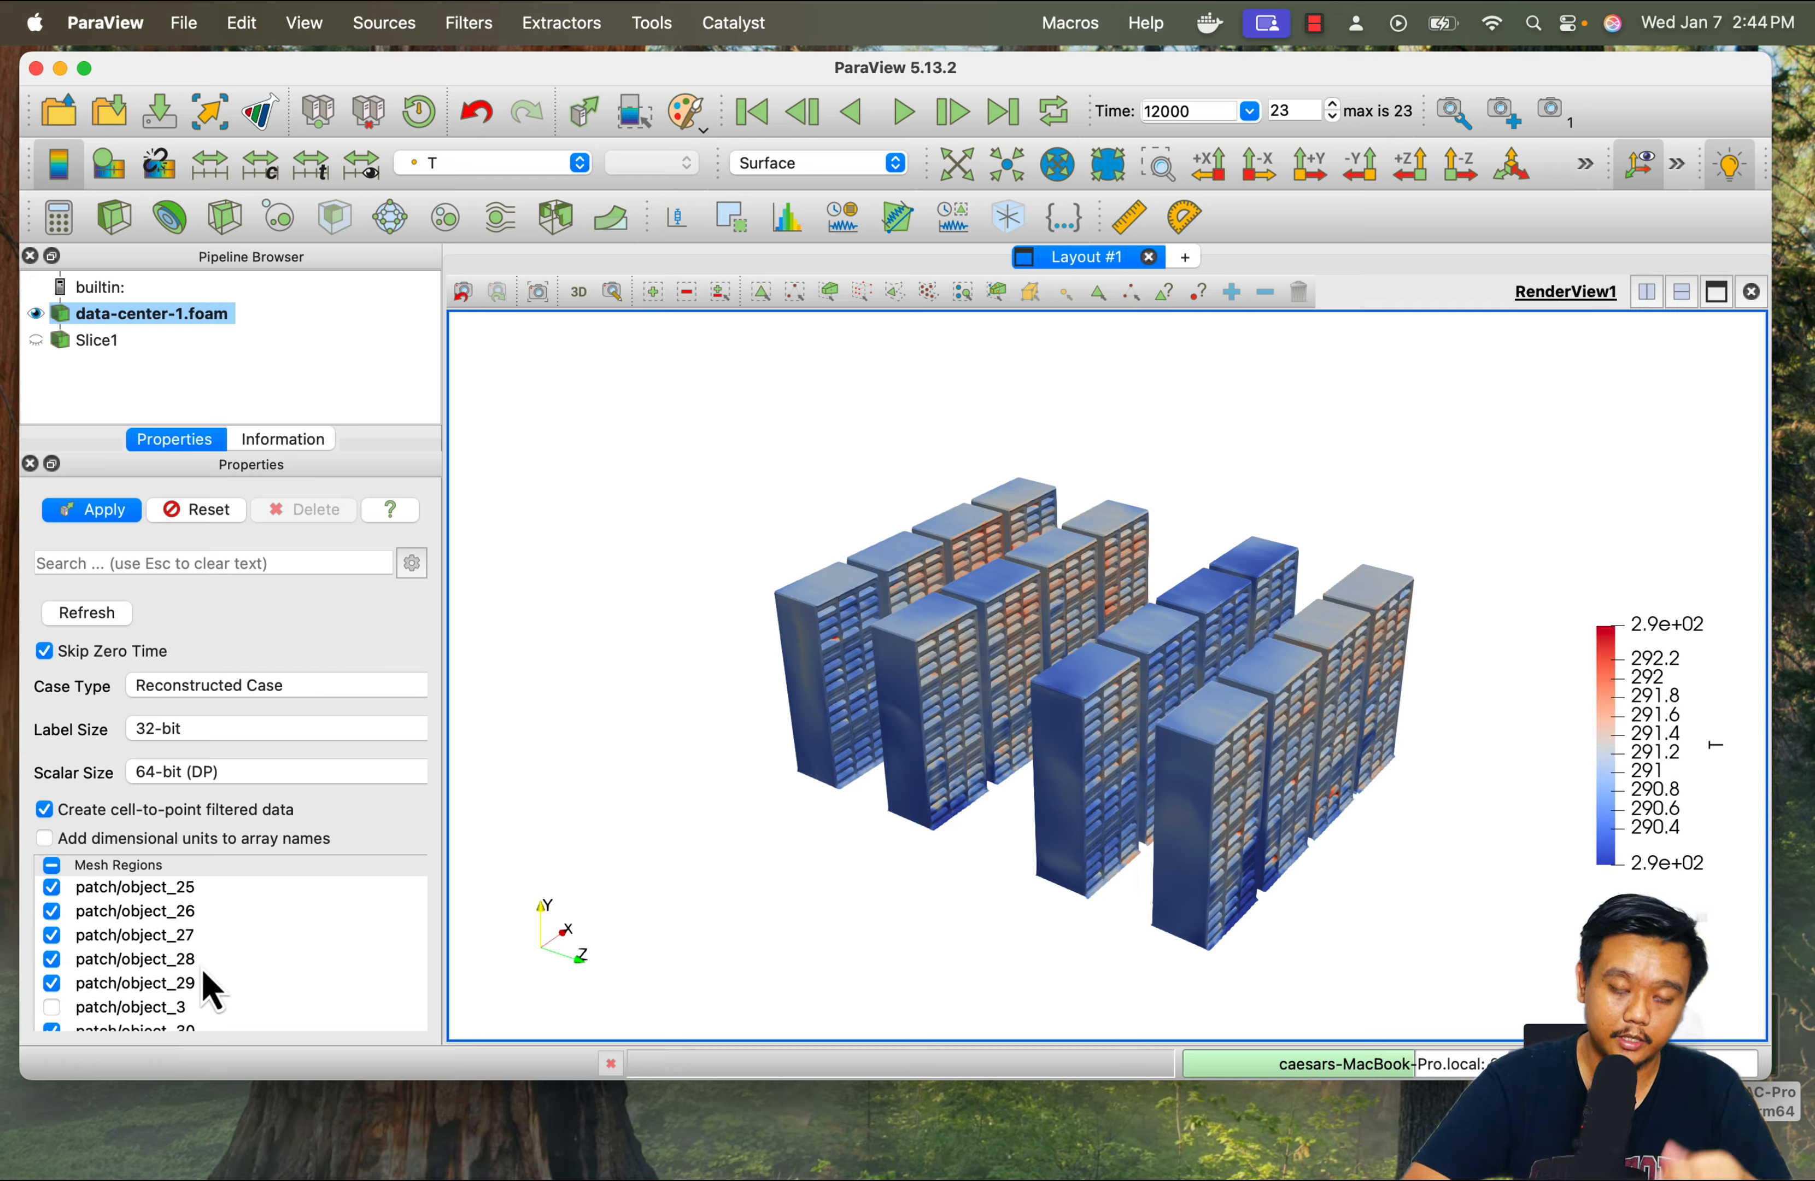
{"action": "scroll", "coordinate": [215, 977], "scroll_direction": "up", "scroll_amount": 15}
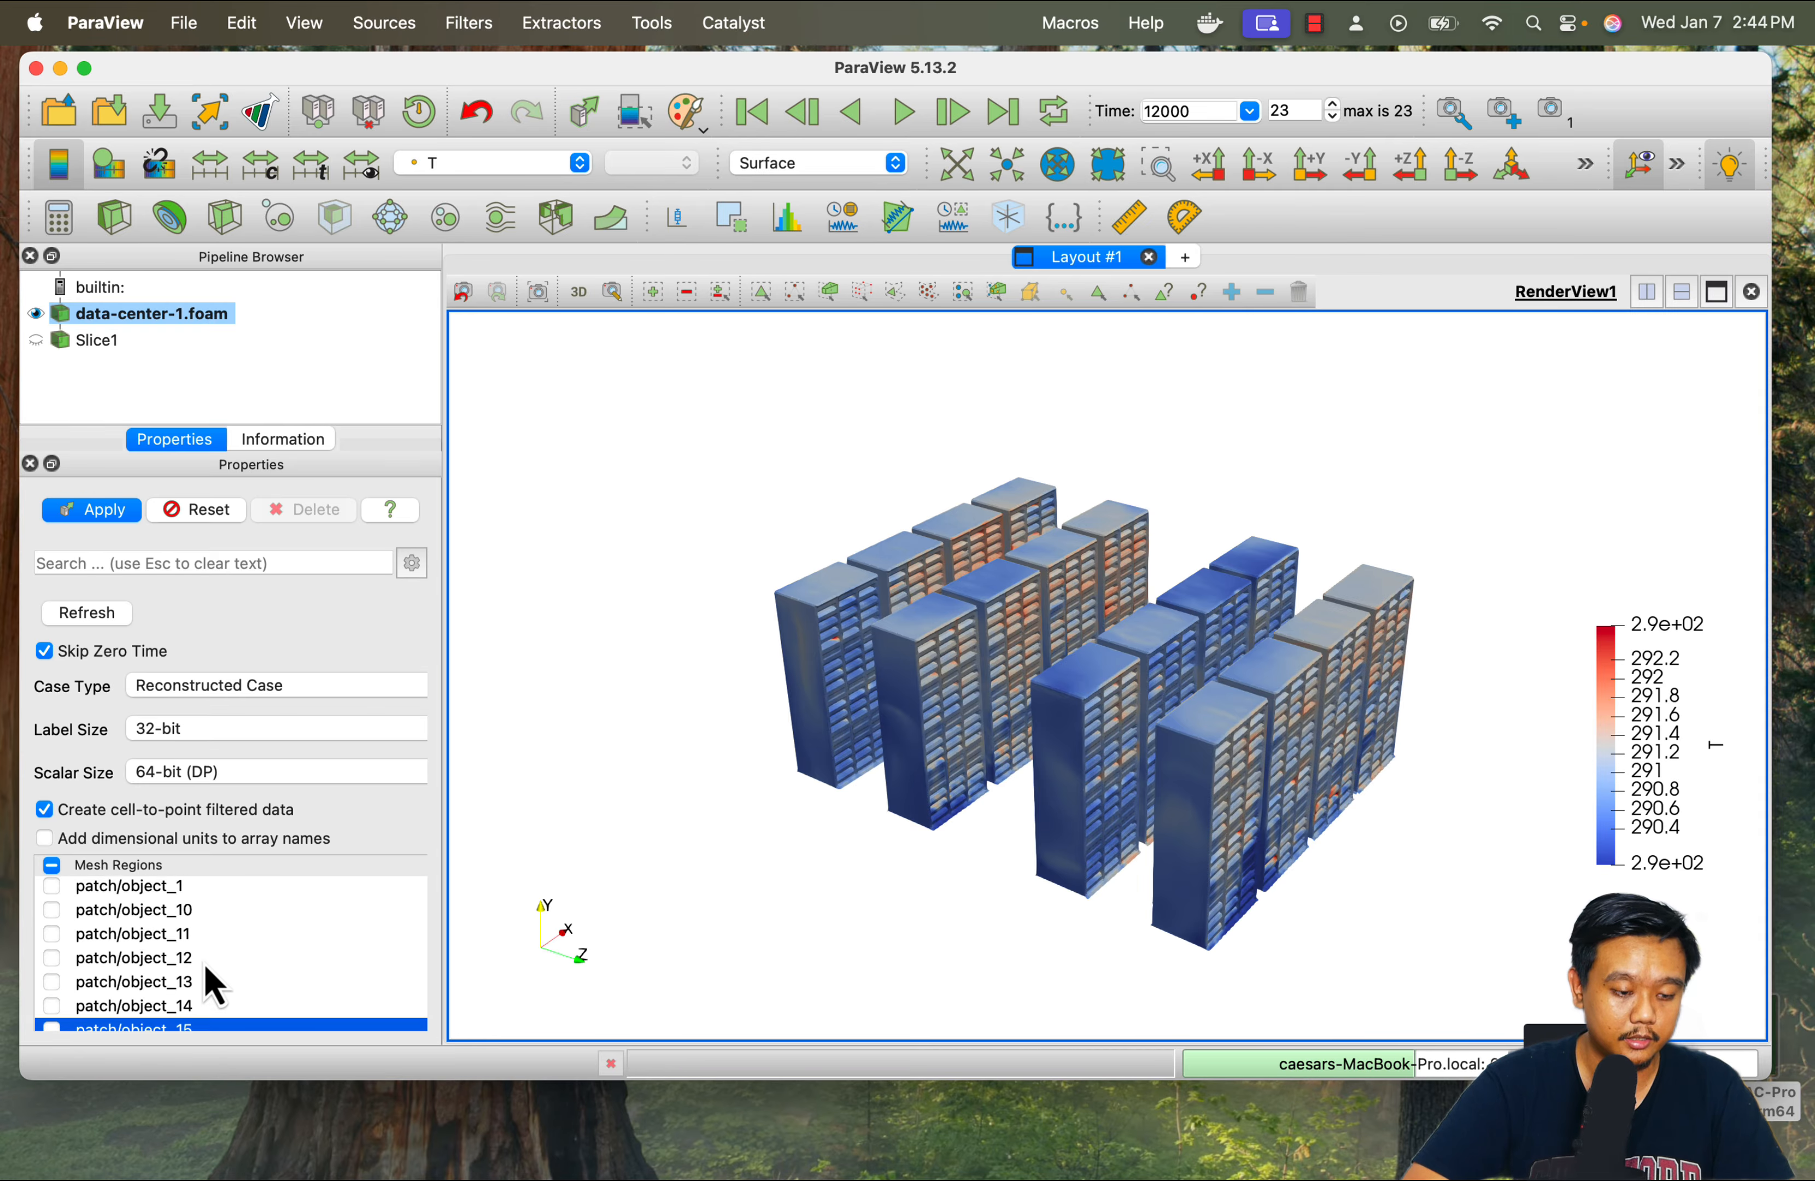
{"action": "left_click", "coordinate": [91, 509]}
Show the whole data center model as Feature Edges in Solid Color
{"action": "left_click", "coordinate": [491, 163]}
{"action": "left_click", "coordinate": [468, 147]}
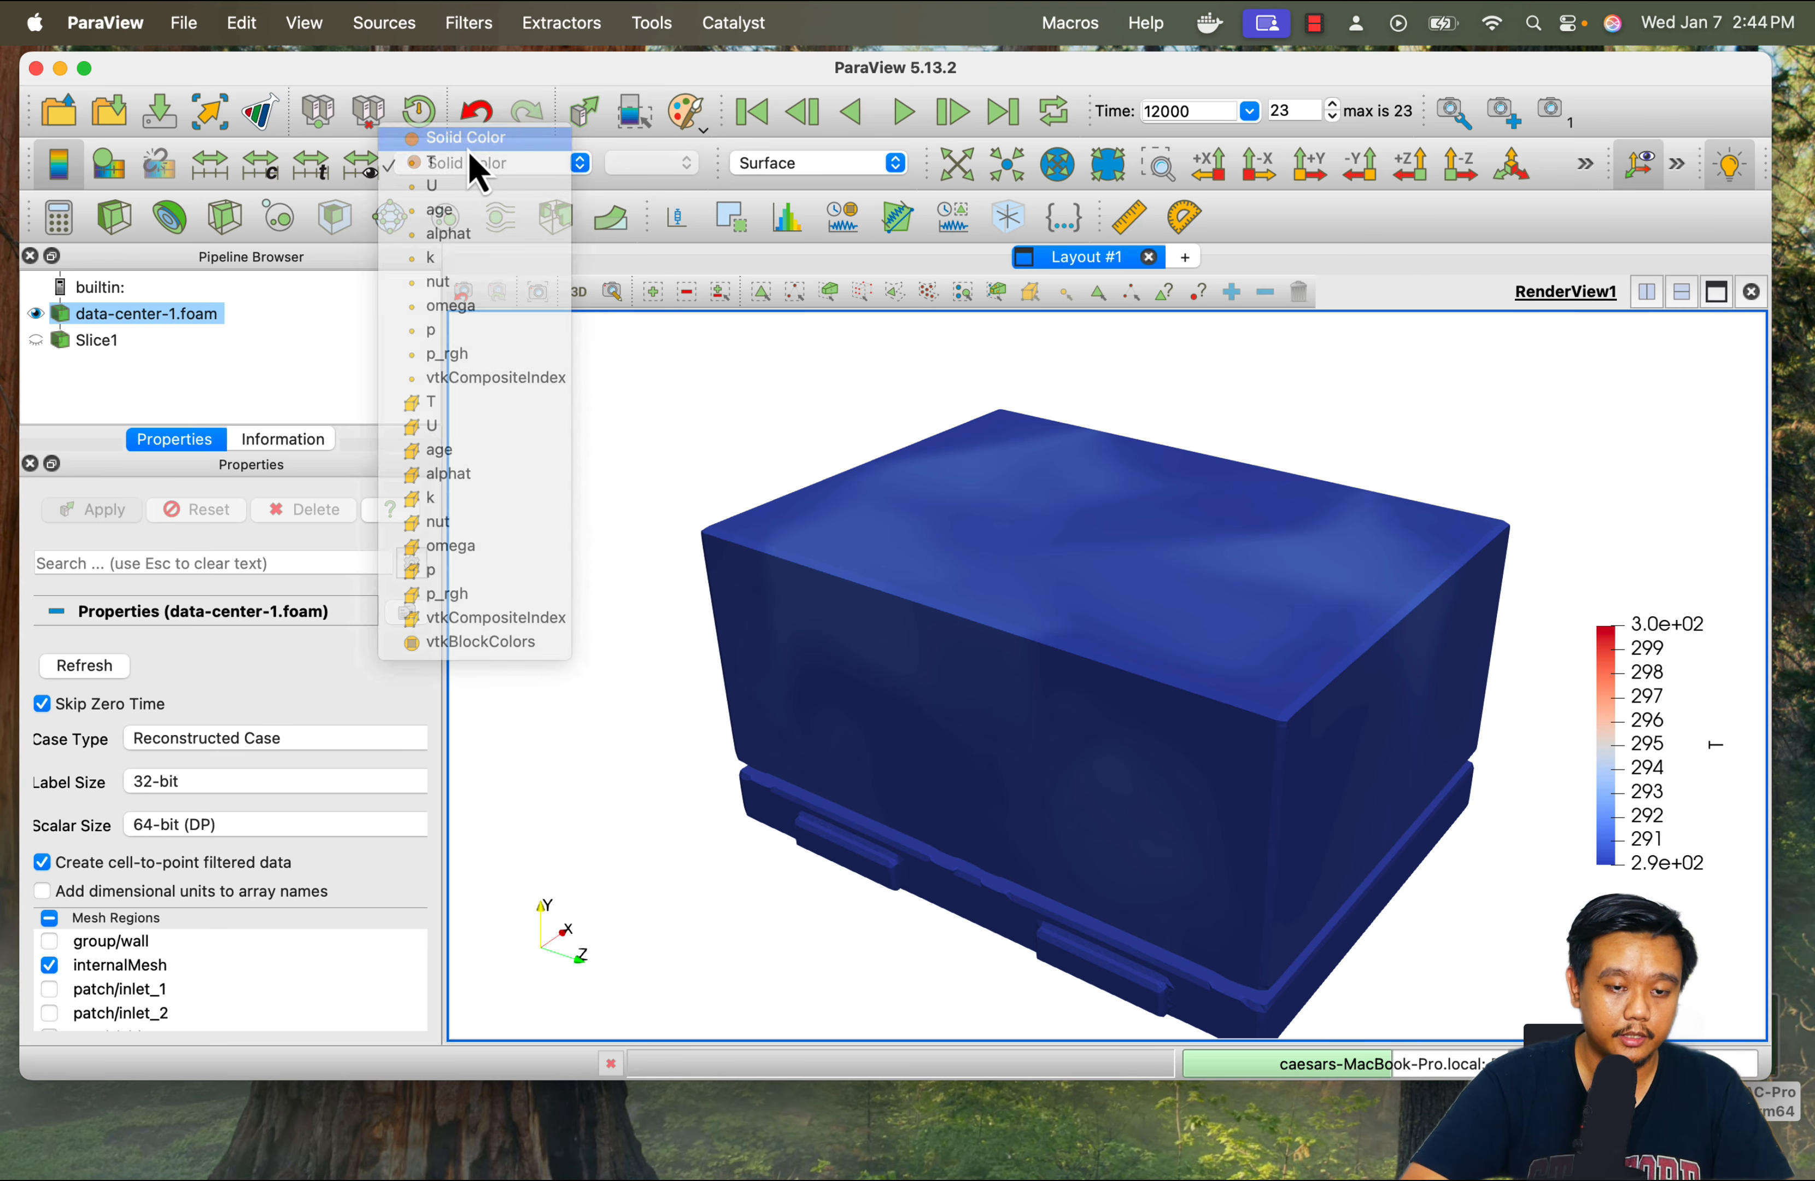
{"action": "left_click", "coordinate": [819, 163]}
{"action": "left_click", "coordinate": [801, 85]}
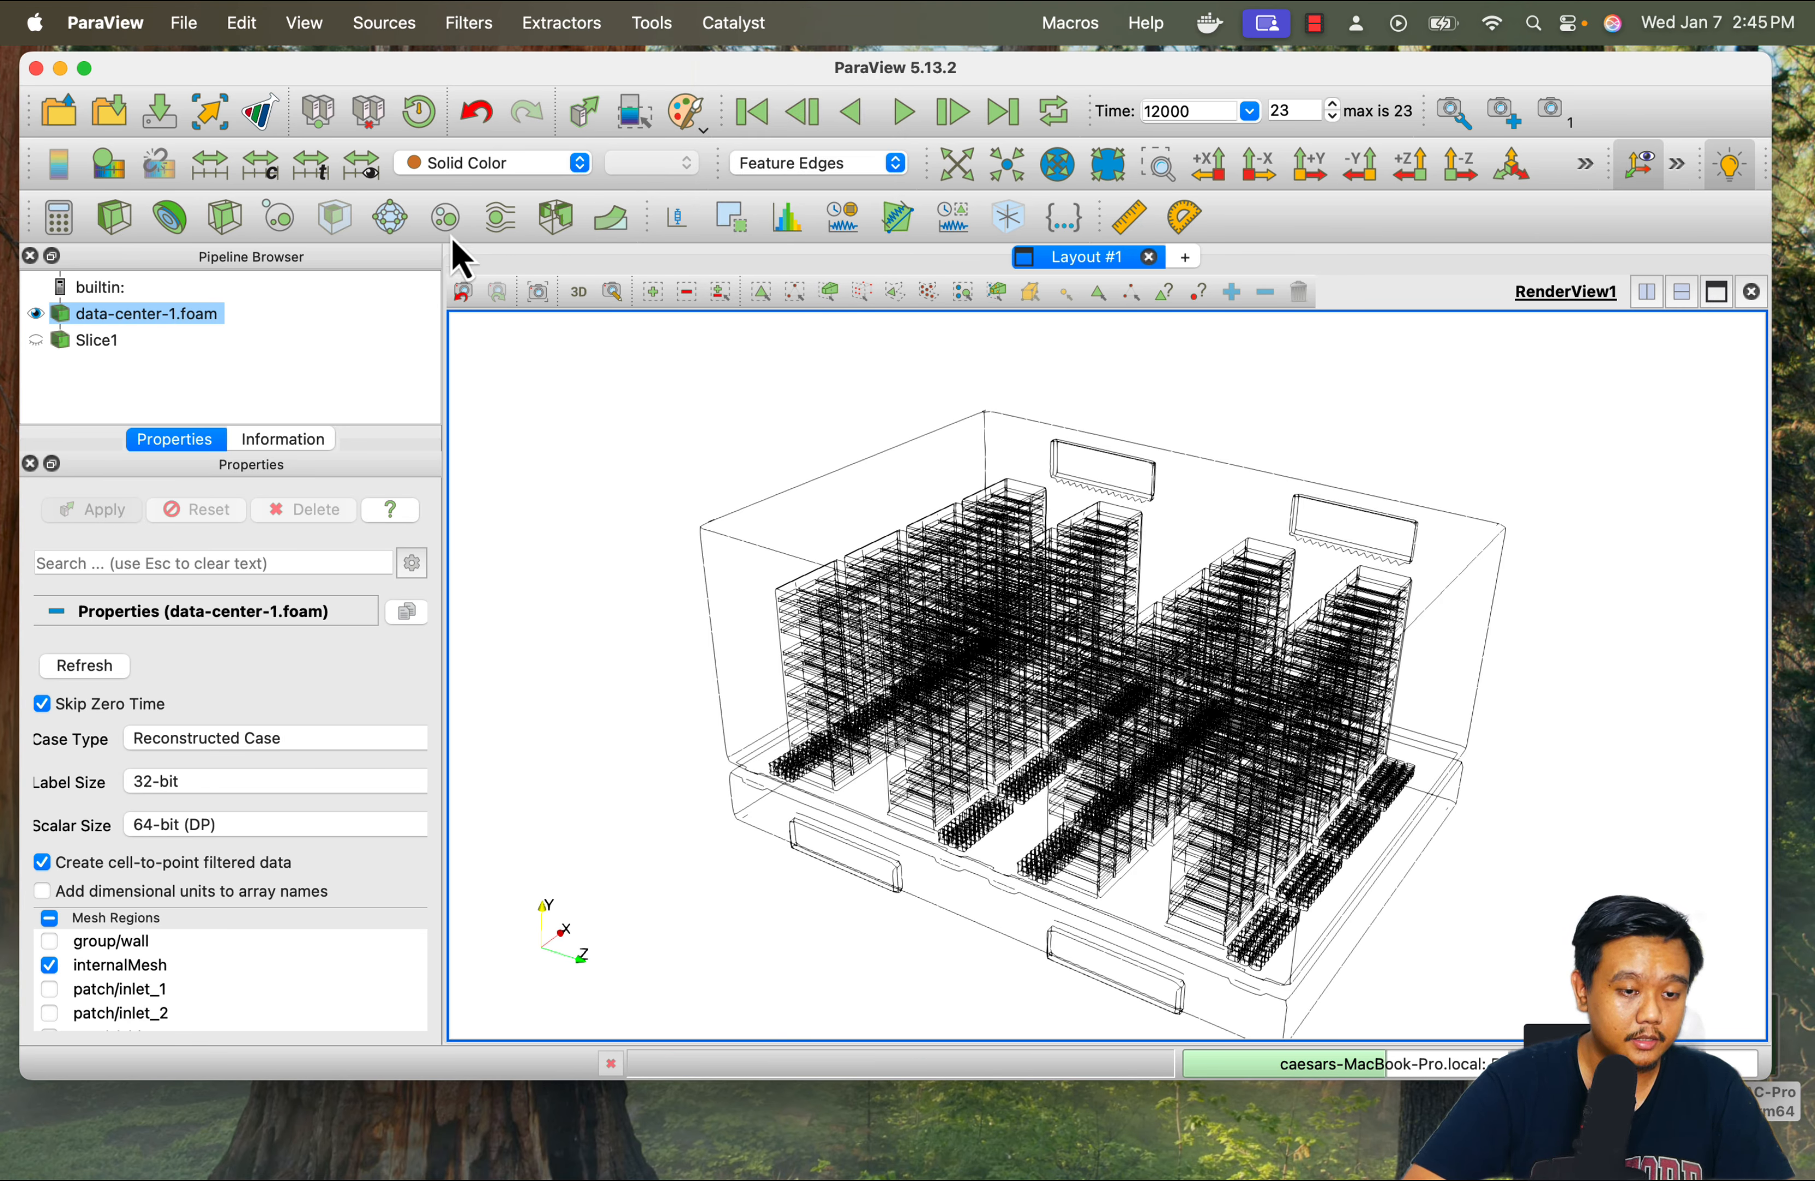
Create a Stream Tracer on vector U with a line seed and colour the streamlines by U magnitude
{"action": "left_click", "coordinate": [503, 222]}
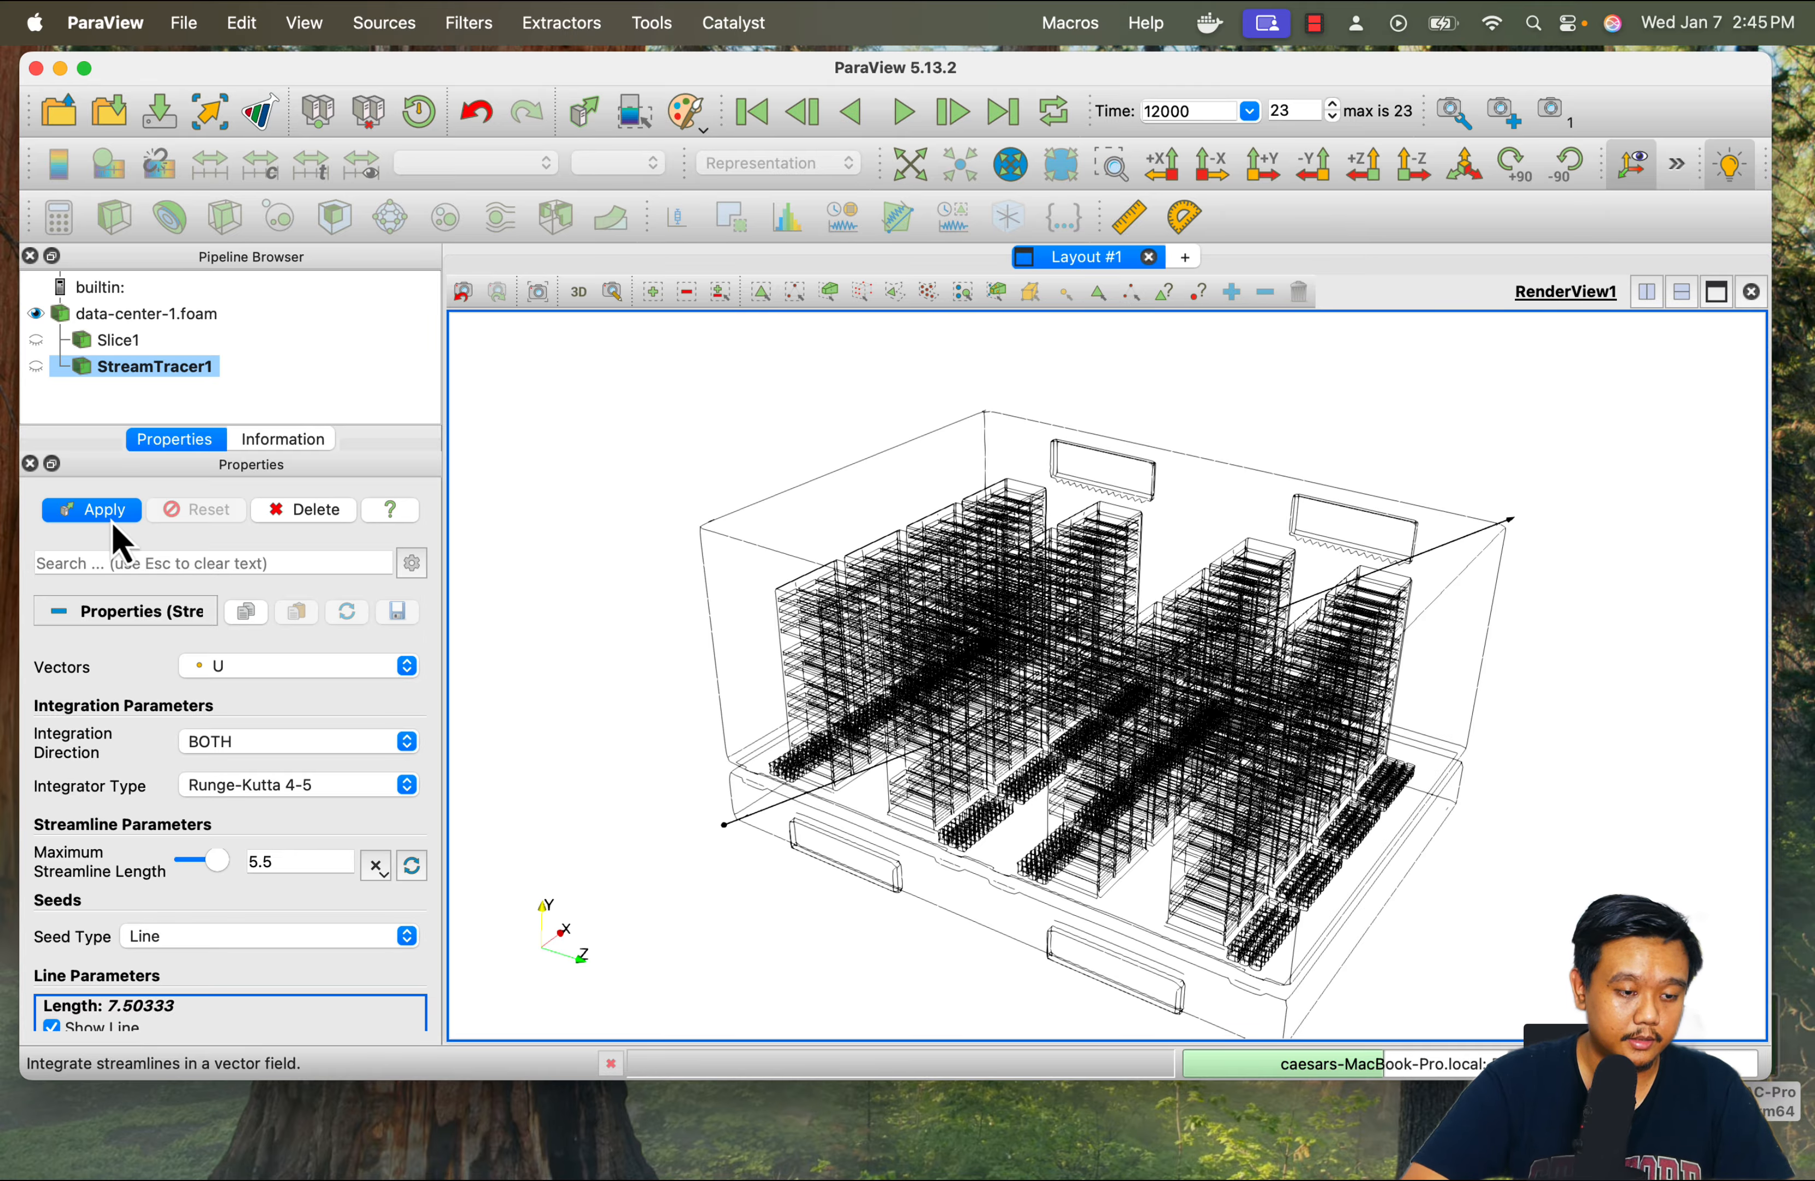
{"action": "left_click", "coordinate": [98, 512]}
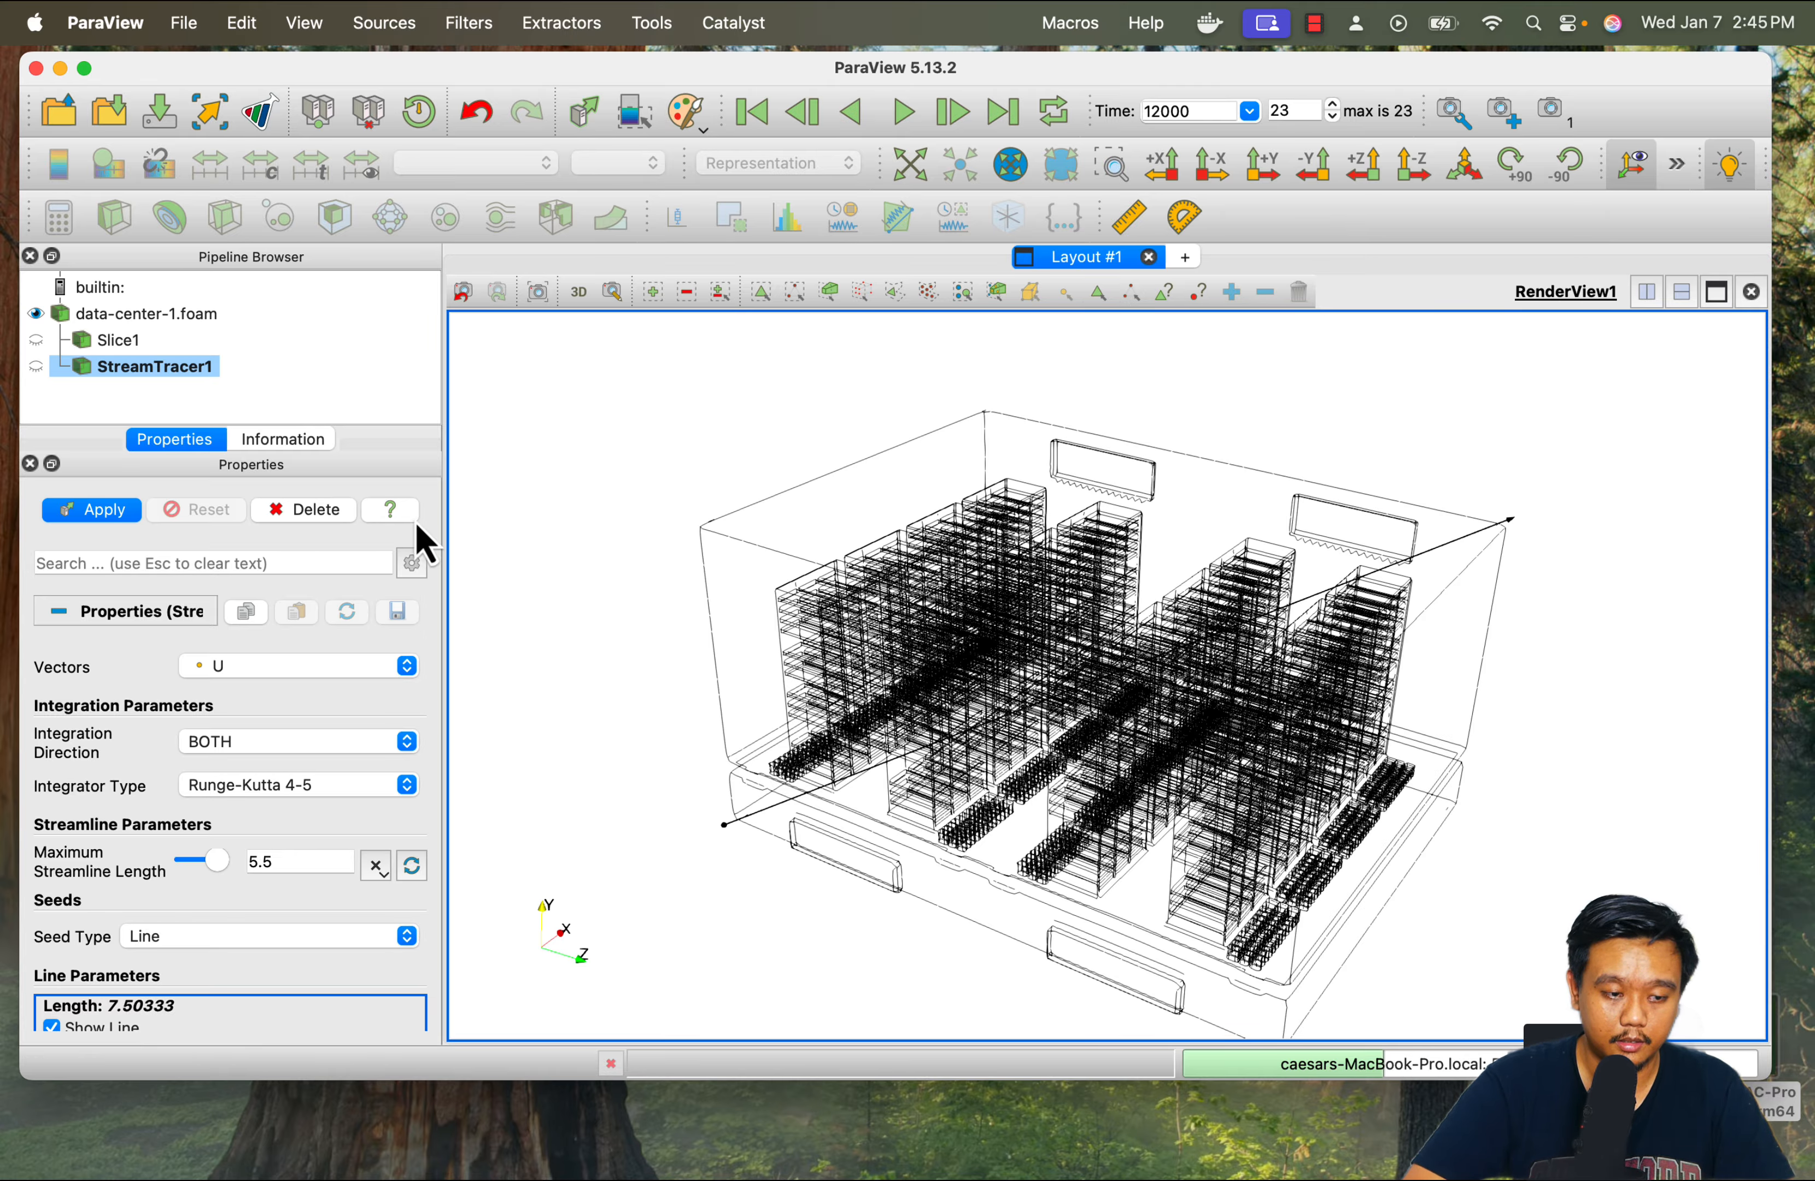
{"action": "left_click_drag", "start_coordinate": [621, 535], "coordinate": [678, 533]}
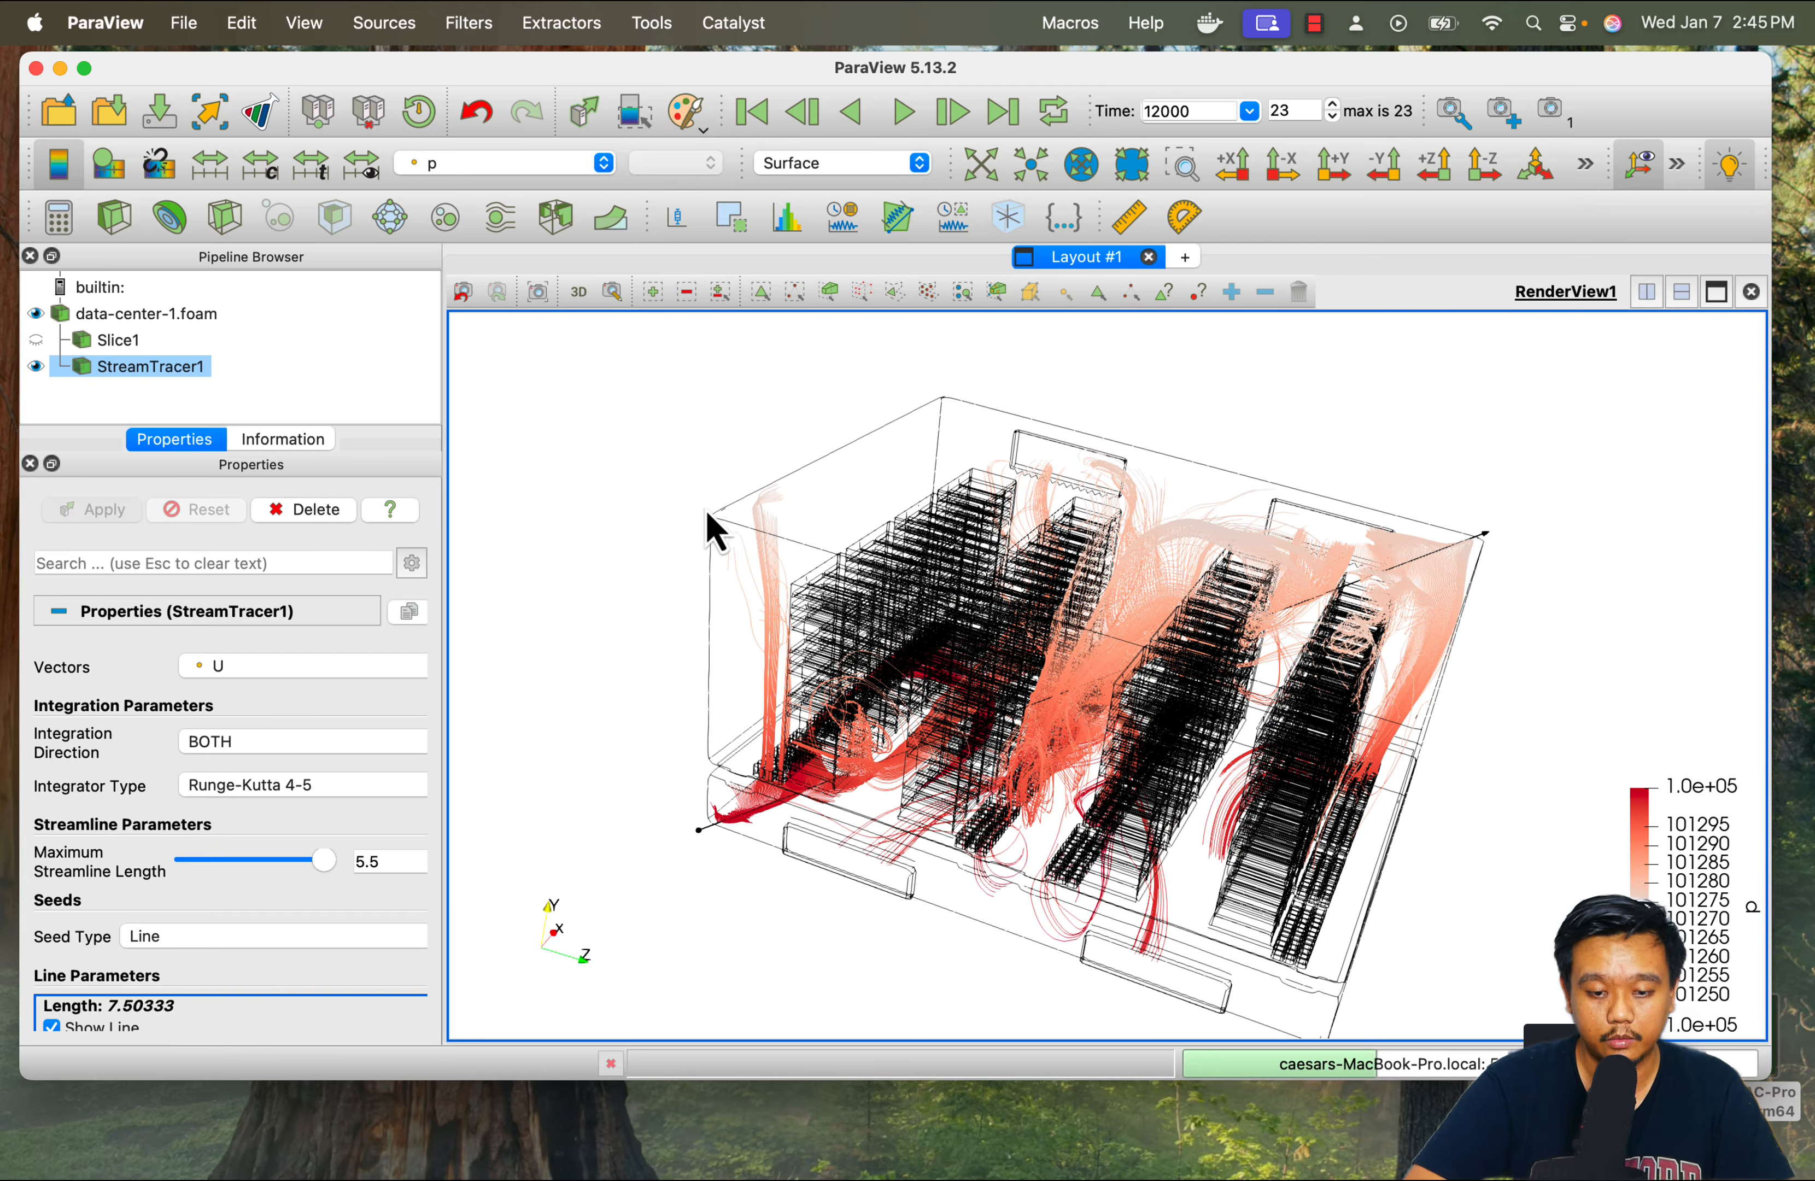
{"action": "mouse_move", "coordinate": [896, 891]}
{"action": "left_mouse_down"}
{"action": "mouse_move", "coordinate": [855, 866]}
{"action": "mouse_move", "coordinate": [877, 868]}
{"action": "left_mouse_up"}
{"action": "left_click", "coordinate": [505, 163]}
{"action": "left_click", "coordinate": [437, 295]}
Reposition both ends of the streamline seed line inside the room, using side and top views, to a length of about 3.49
{"action": "left_click", "coordinate": [1233, 164]}
{"action": "left_click_drag", "start_coordinate": [1257, 968], "coordinate": [1155, 946]}
{"action": "left_click_drag", "start_coordinate": [913, 433], "coordinate": [1138, 410]}
{"action": "left_click", "coordinate": [1391, 161]}
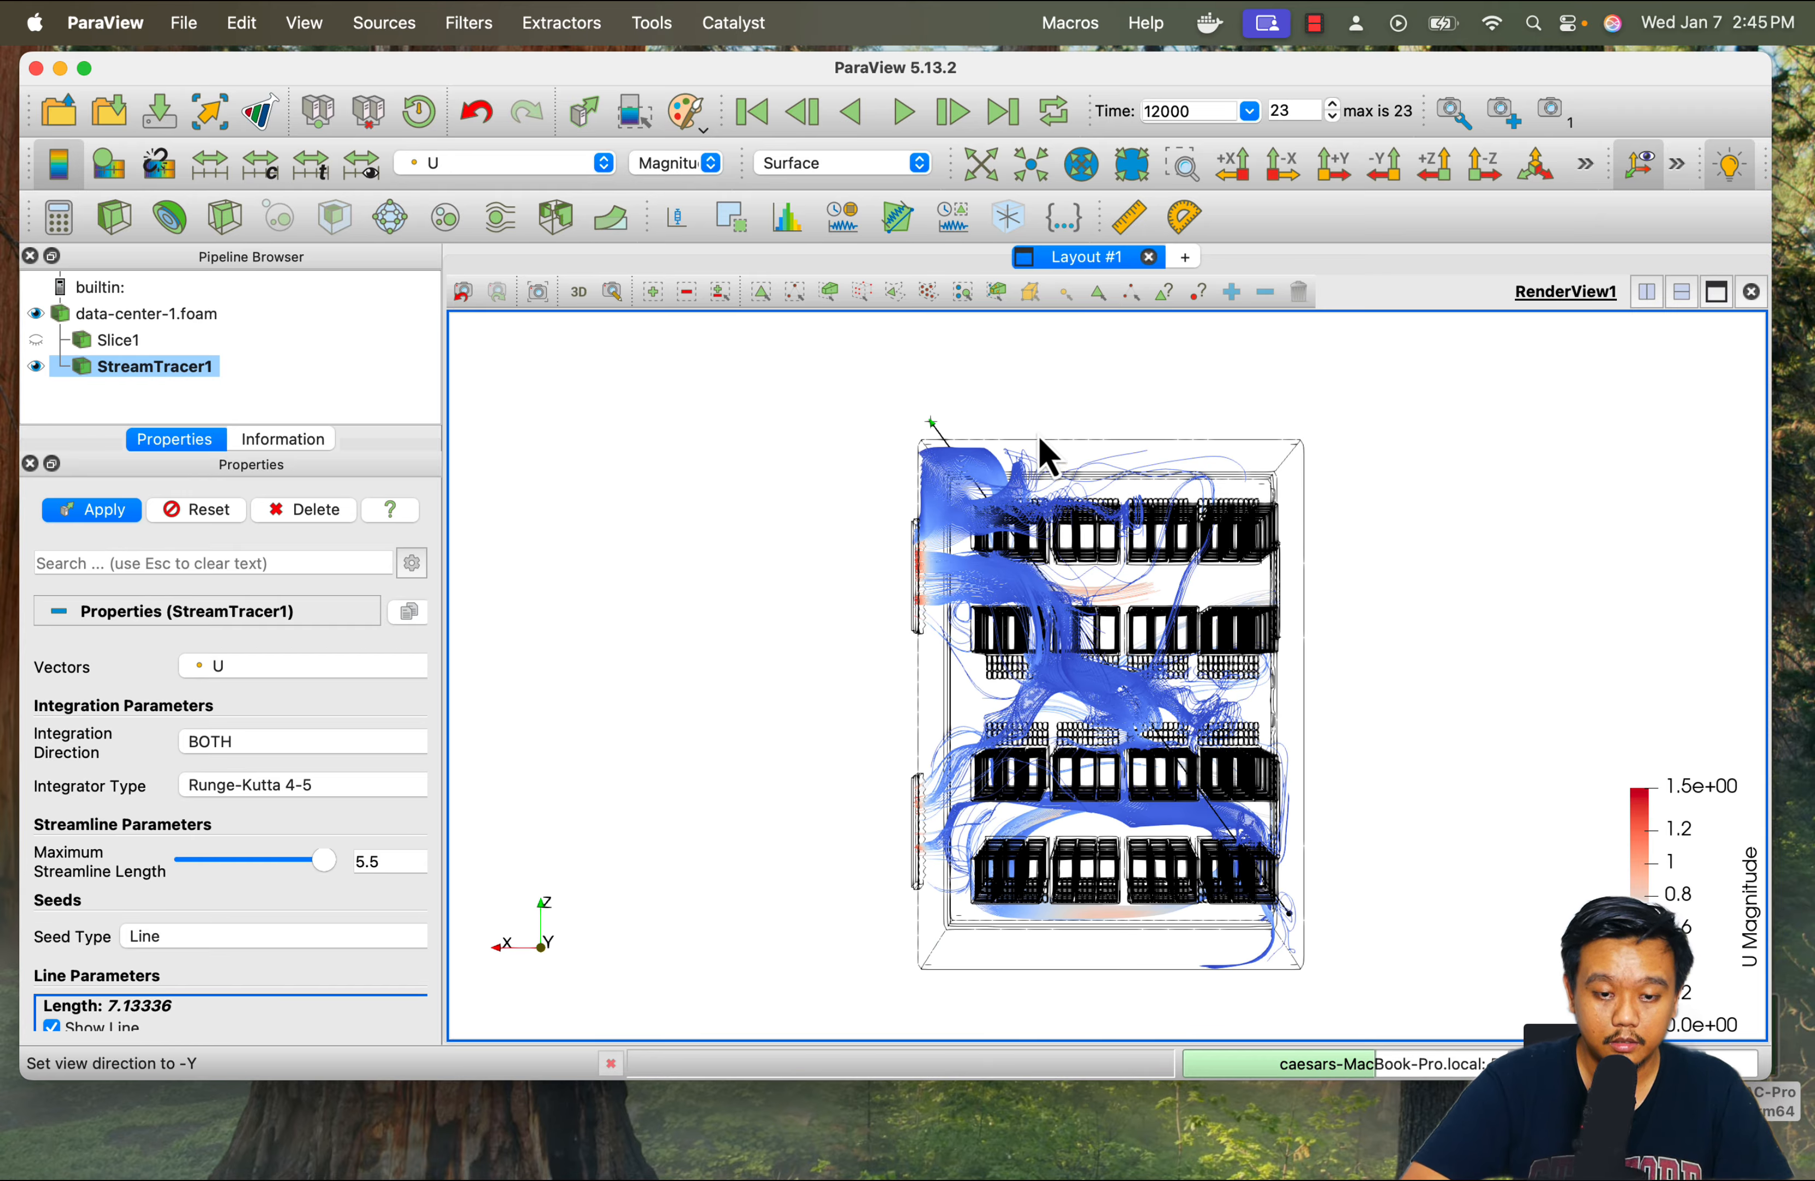
{"action": "left_click_drag", "start_coordinate": [934, 428], "coordinate": [1024, 484]}
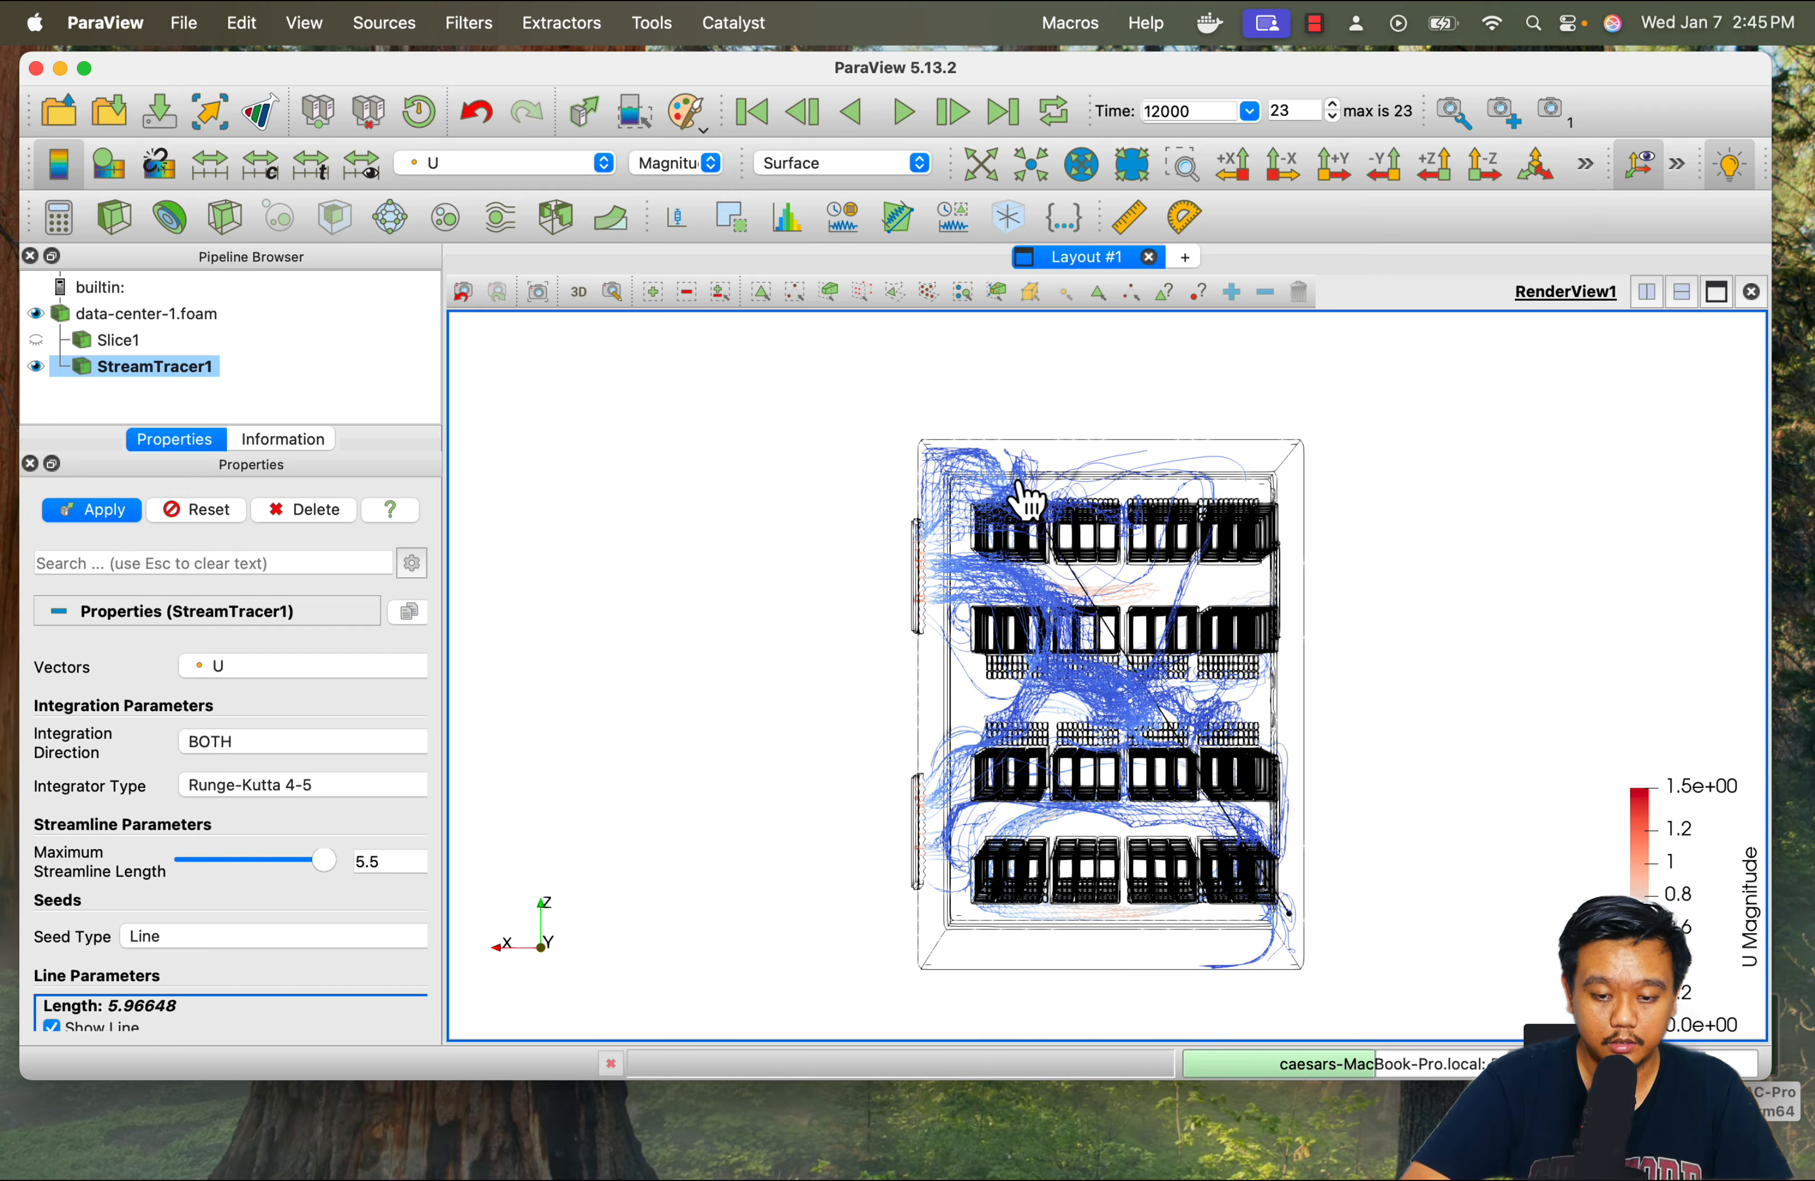
{"action": "left_click_drag", "start_coordinate": [1302, 930], "coordinate": [1298, 664]}
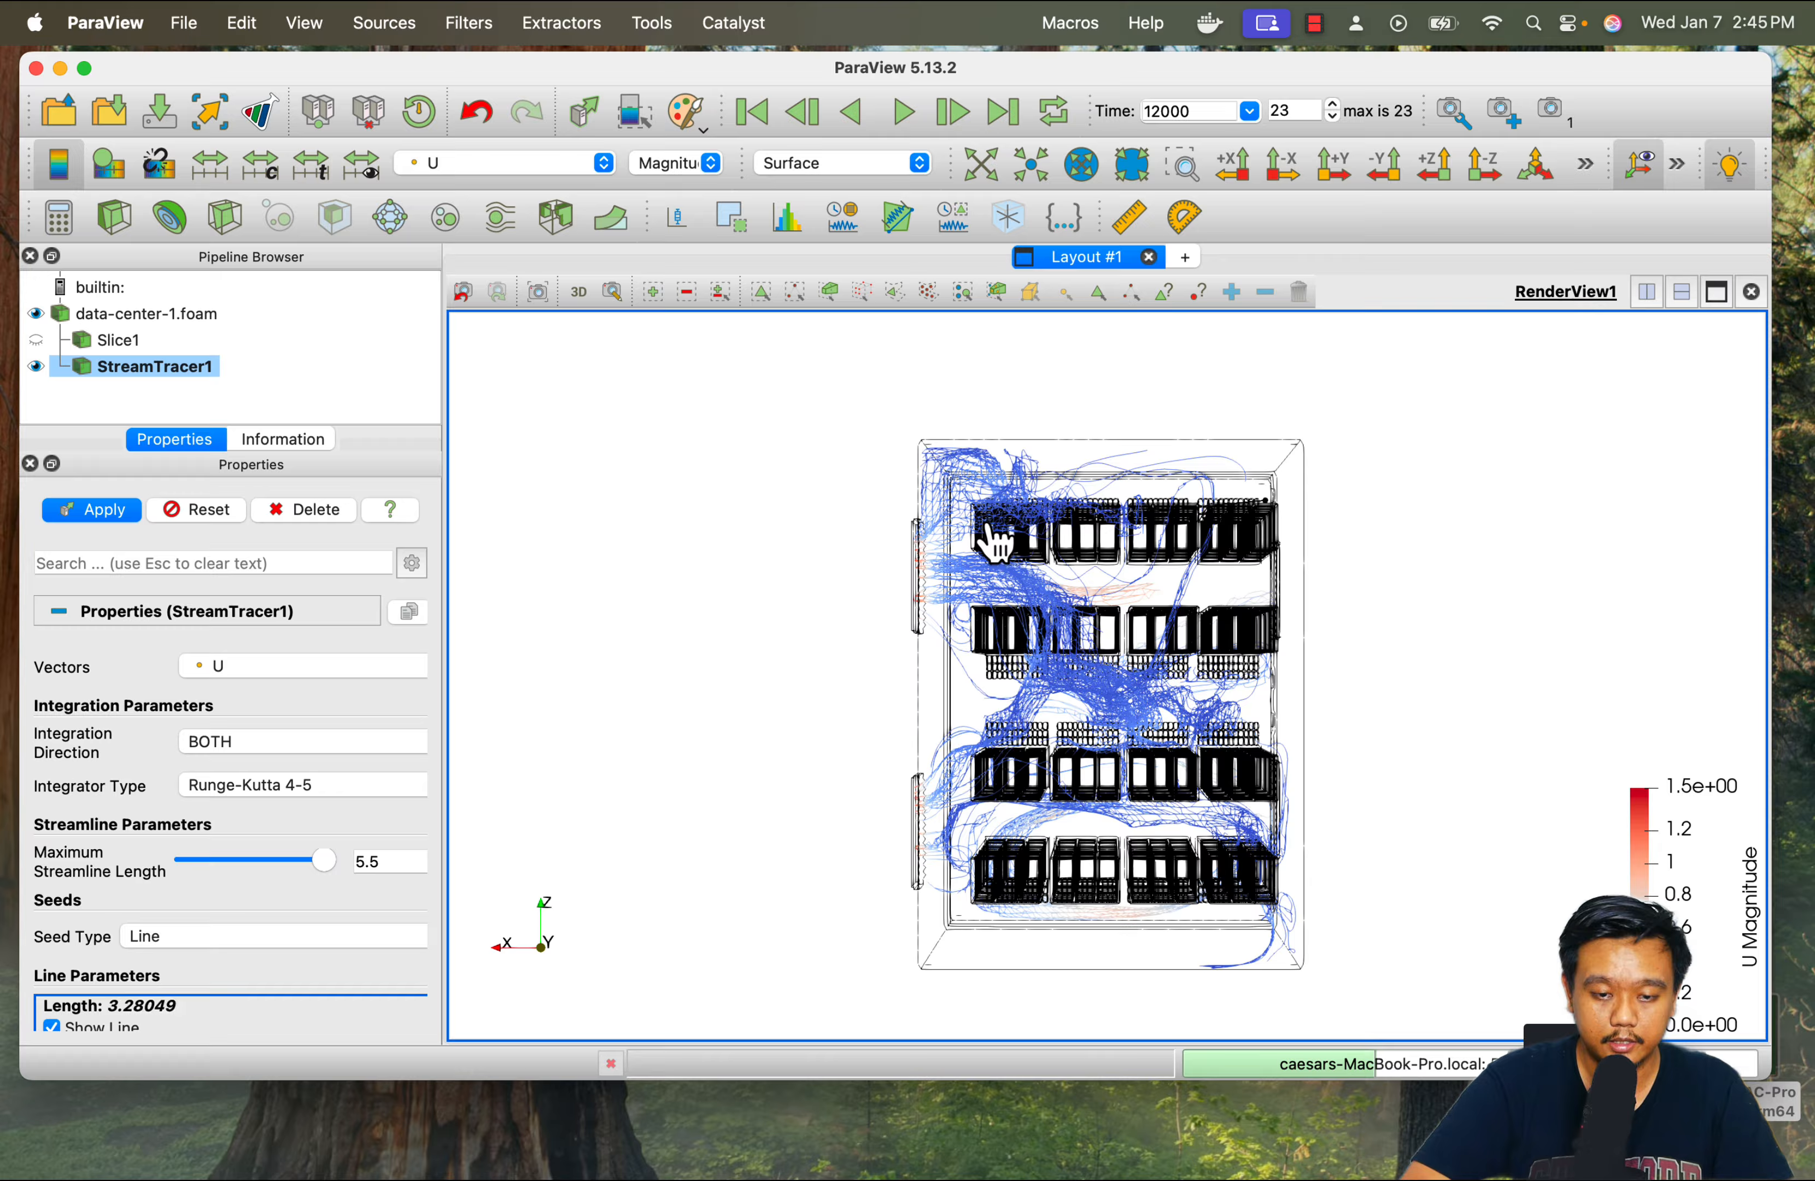
{"action": "mouse_move", "coordinate": [984, 525]}
{"action": "left_mouse_down"}
{"action": "mouse_move", "coordinate": [972, 537]}
{"action": "mouse_move", "coordinate": [969, 506]}
{"action": "left_mouse_up"}
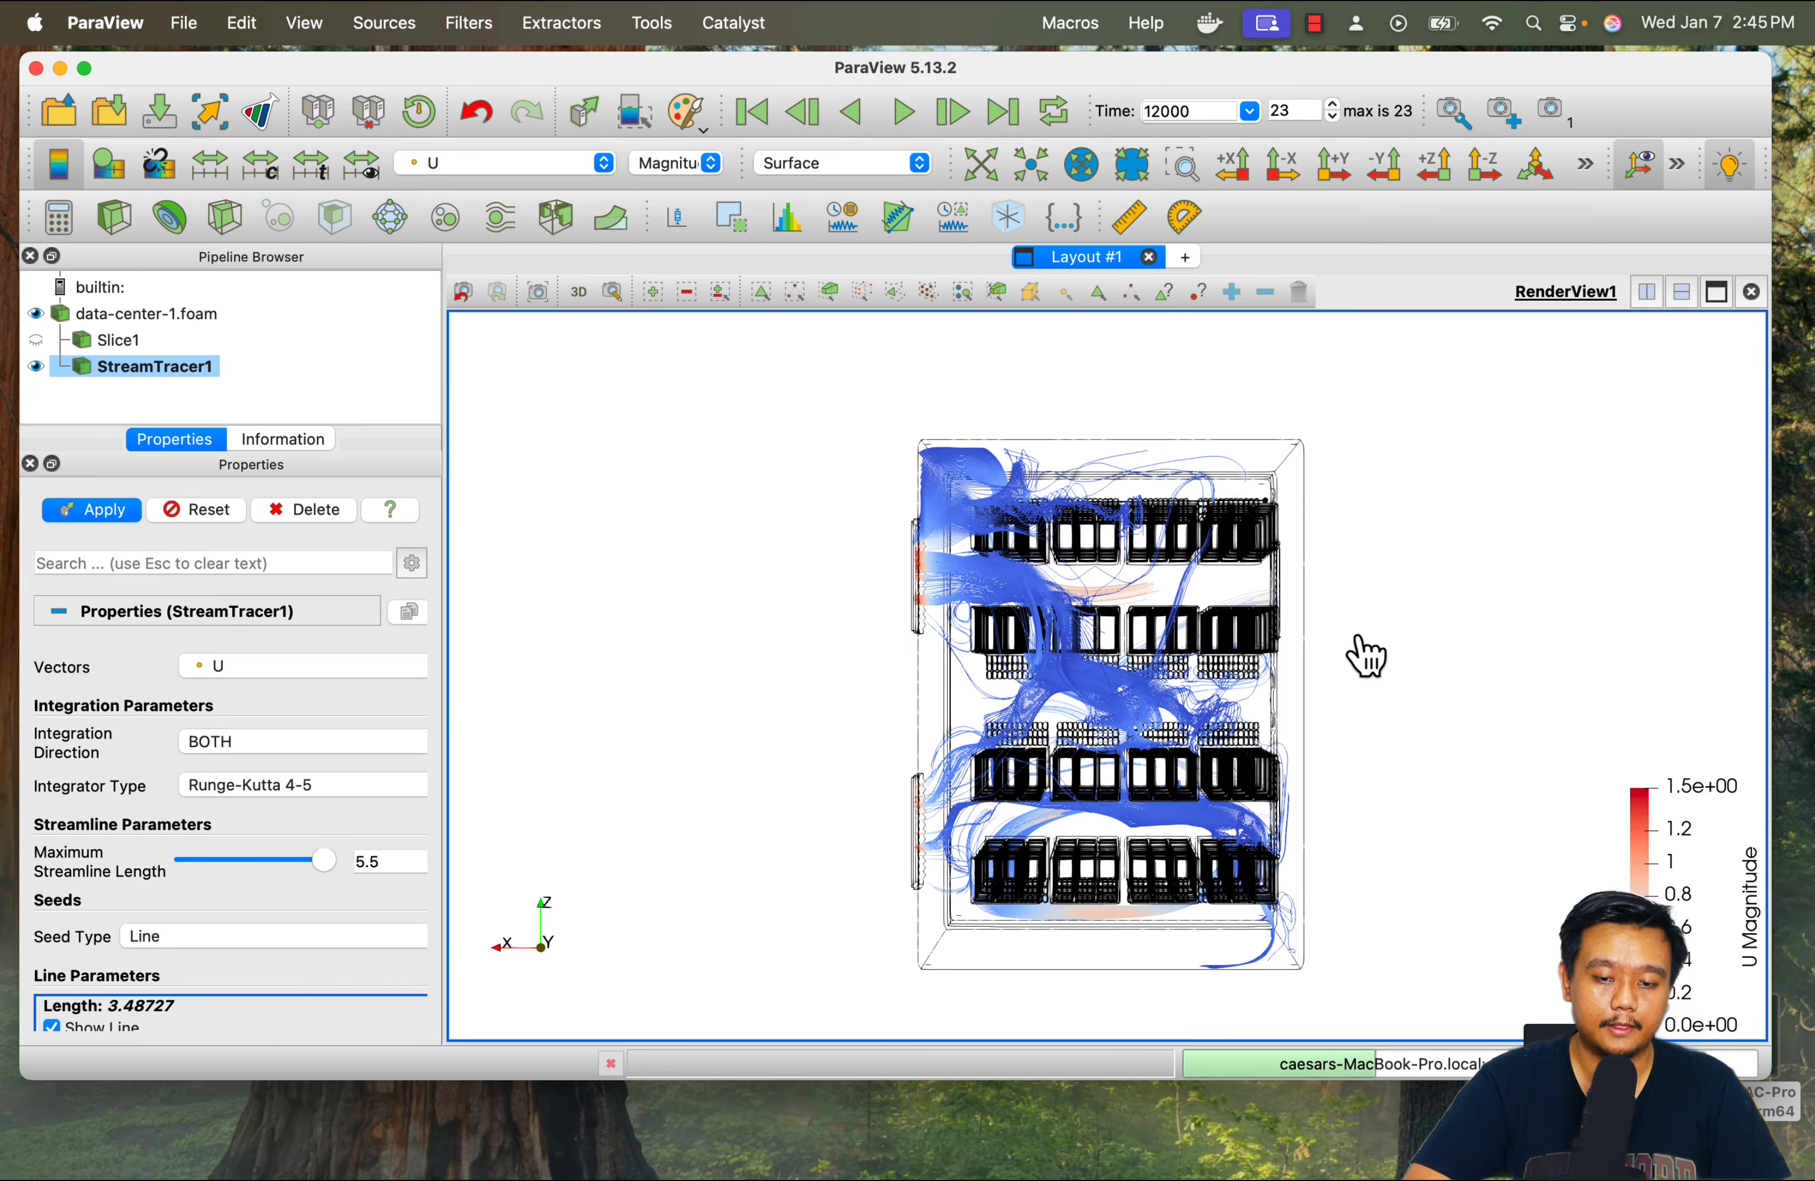
{"action": "left_click_drag", "start_coordinate": [1302, 755], "coordinate": [1150, 628]}
Hide StreamTracer1 and remove internalMesh from the applied mesh regions of data-center-1.foam
{"action": "left_click", "coordinate": [36, 365]}
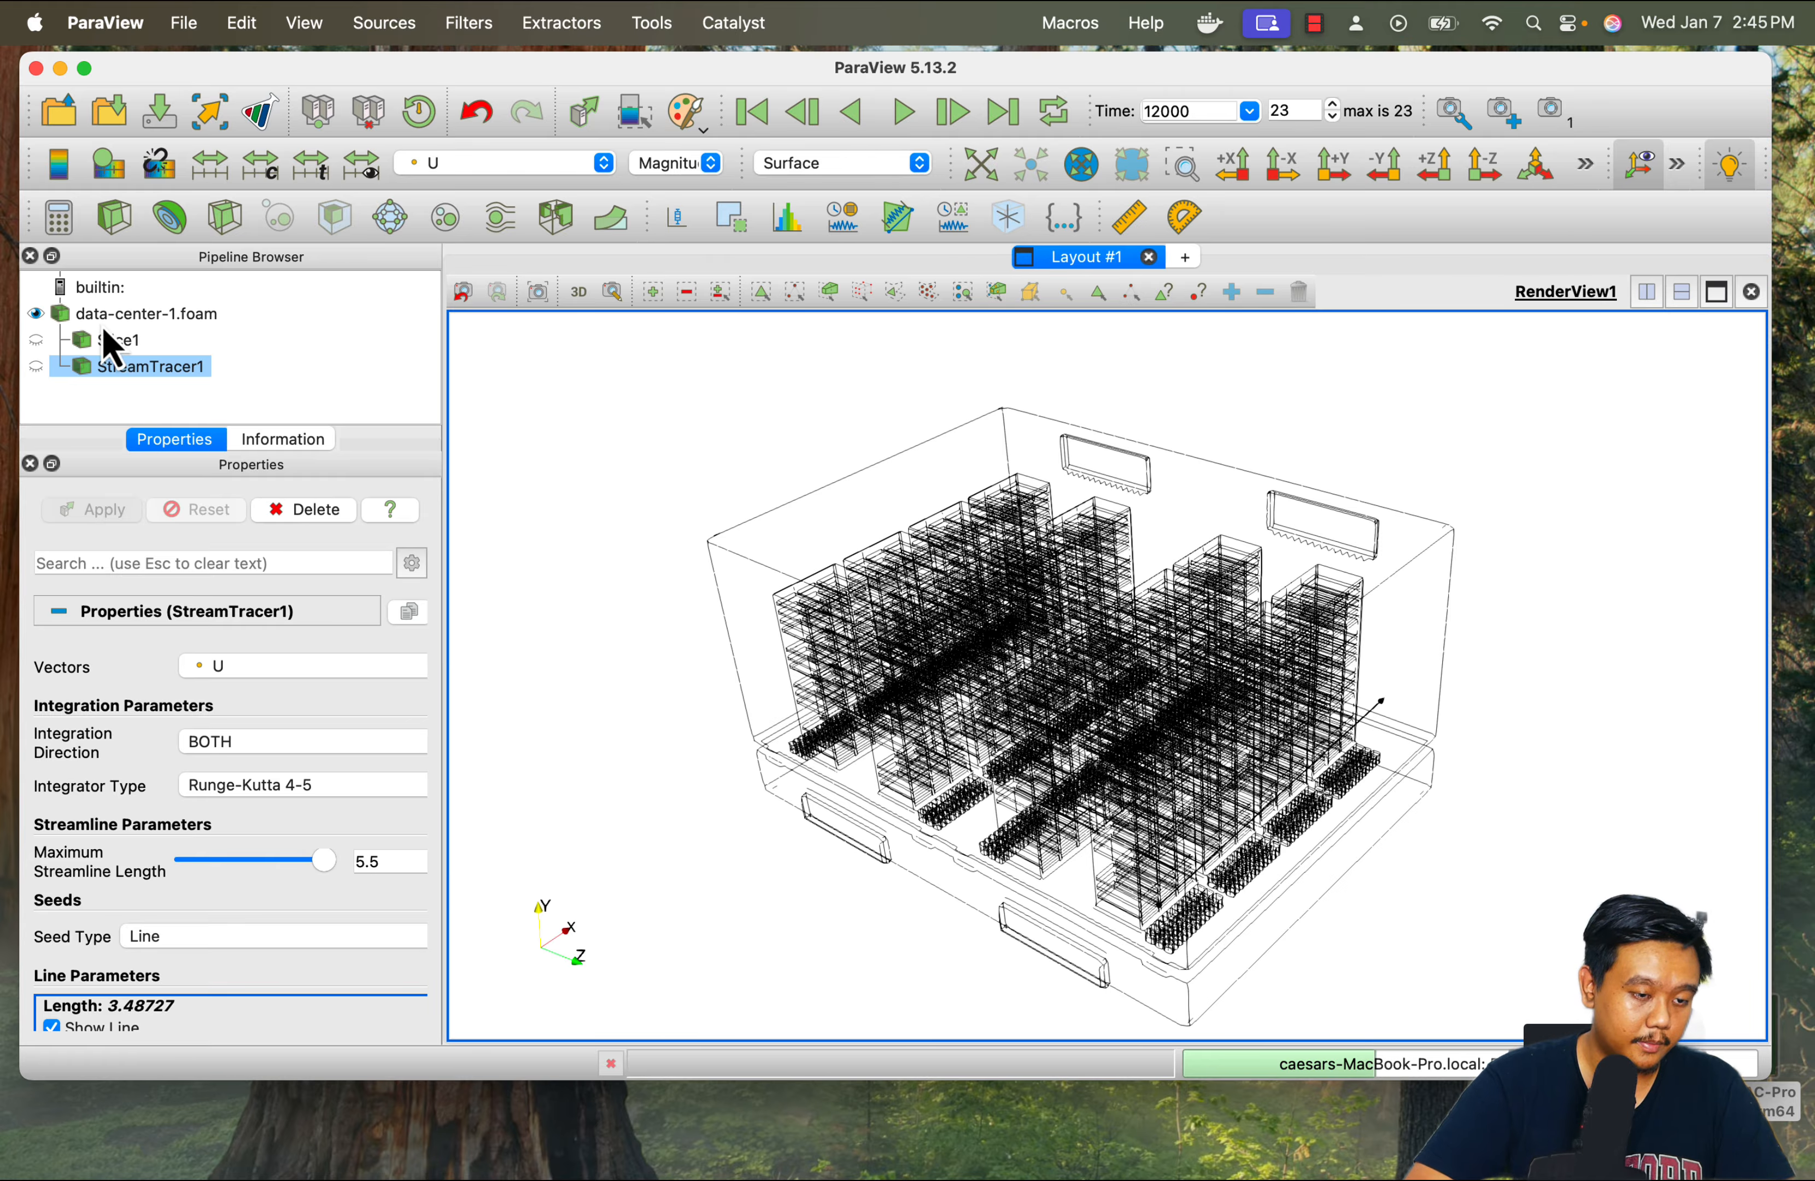
{"action": "left_click", "coordinate": [138, 313]}
{"action": "left_click", "coordinate": [52, 965]}
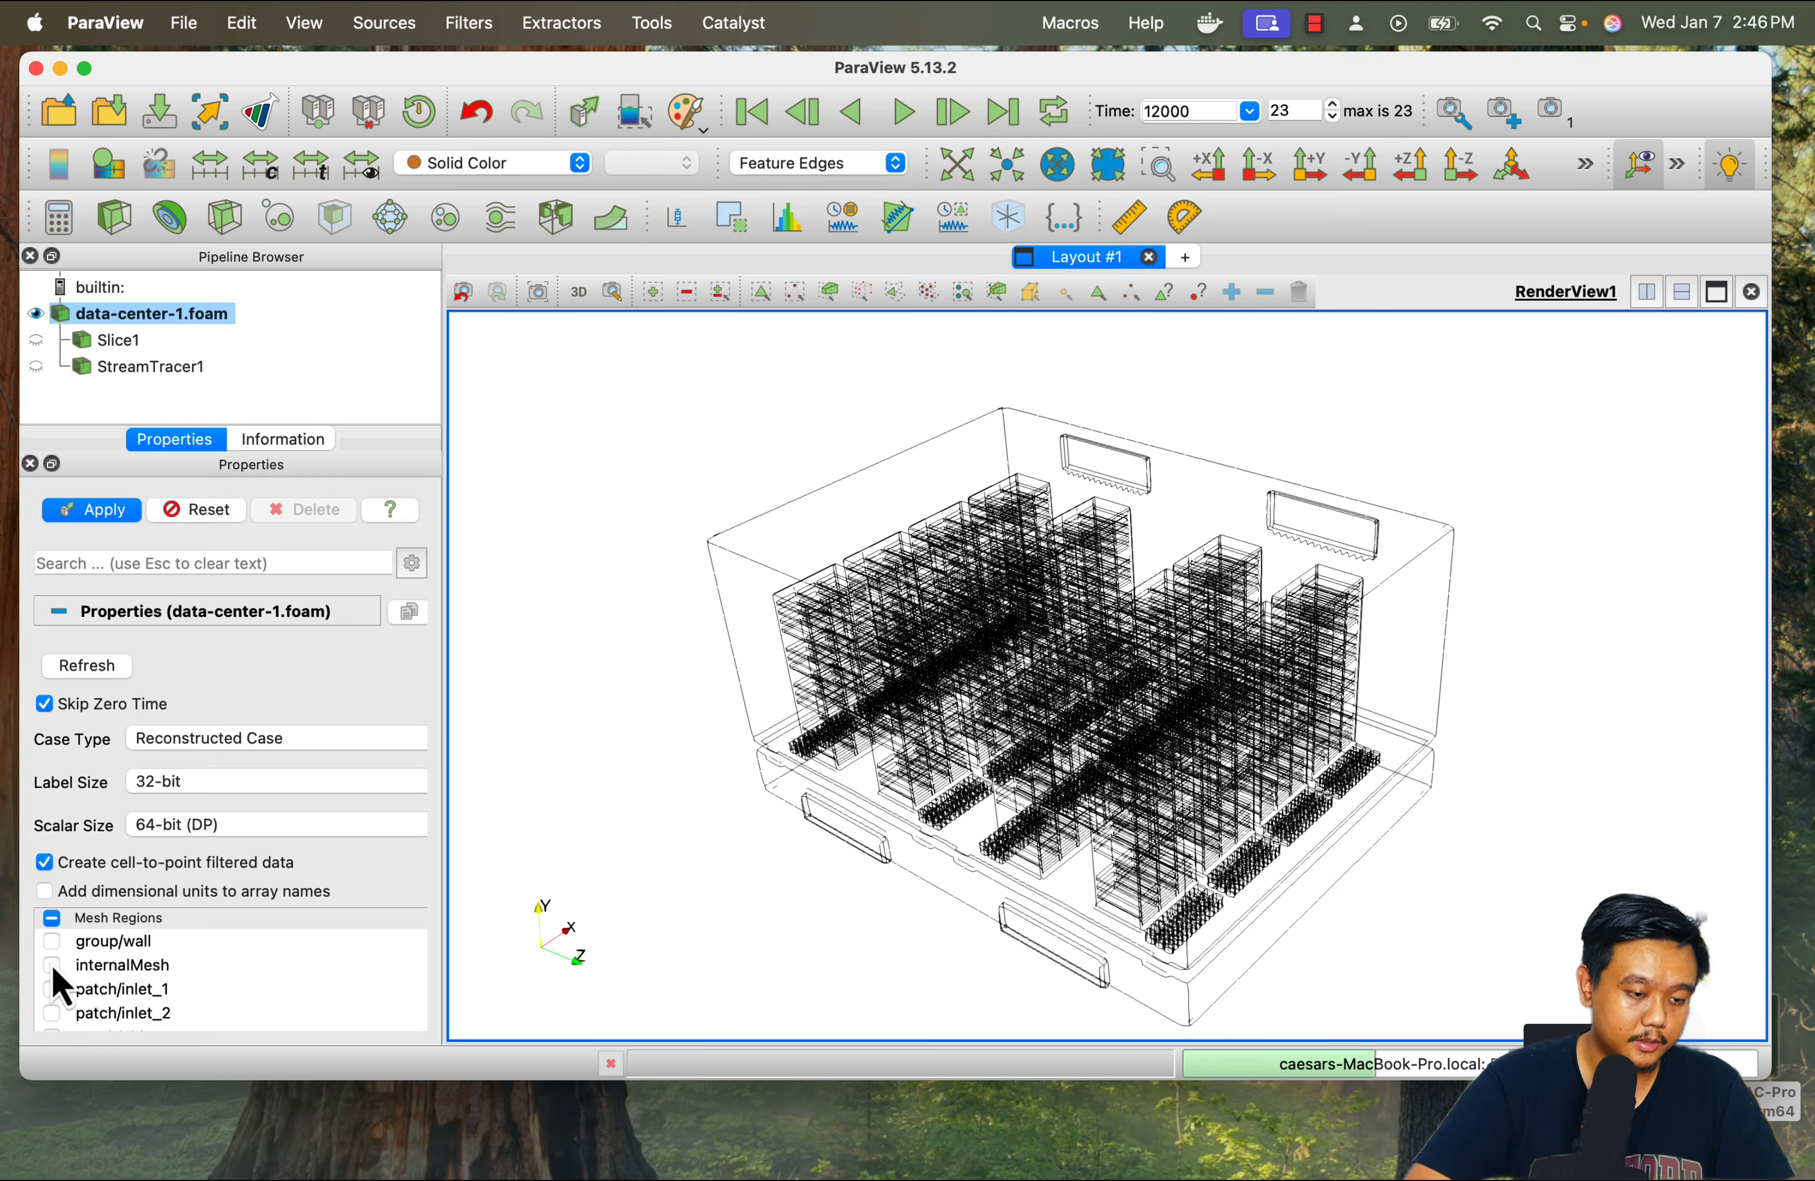
{"action": "left_click", "coordinate": [93, 509]}
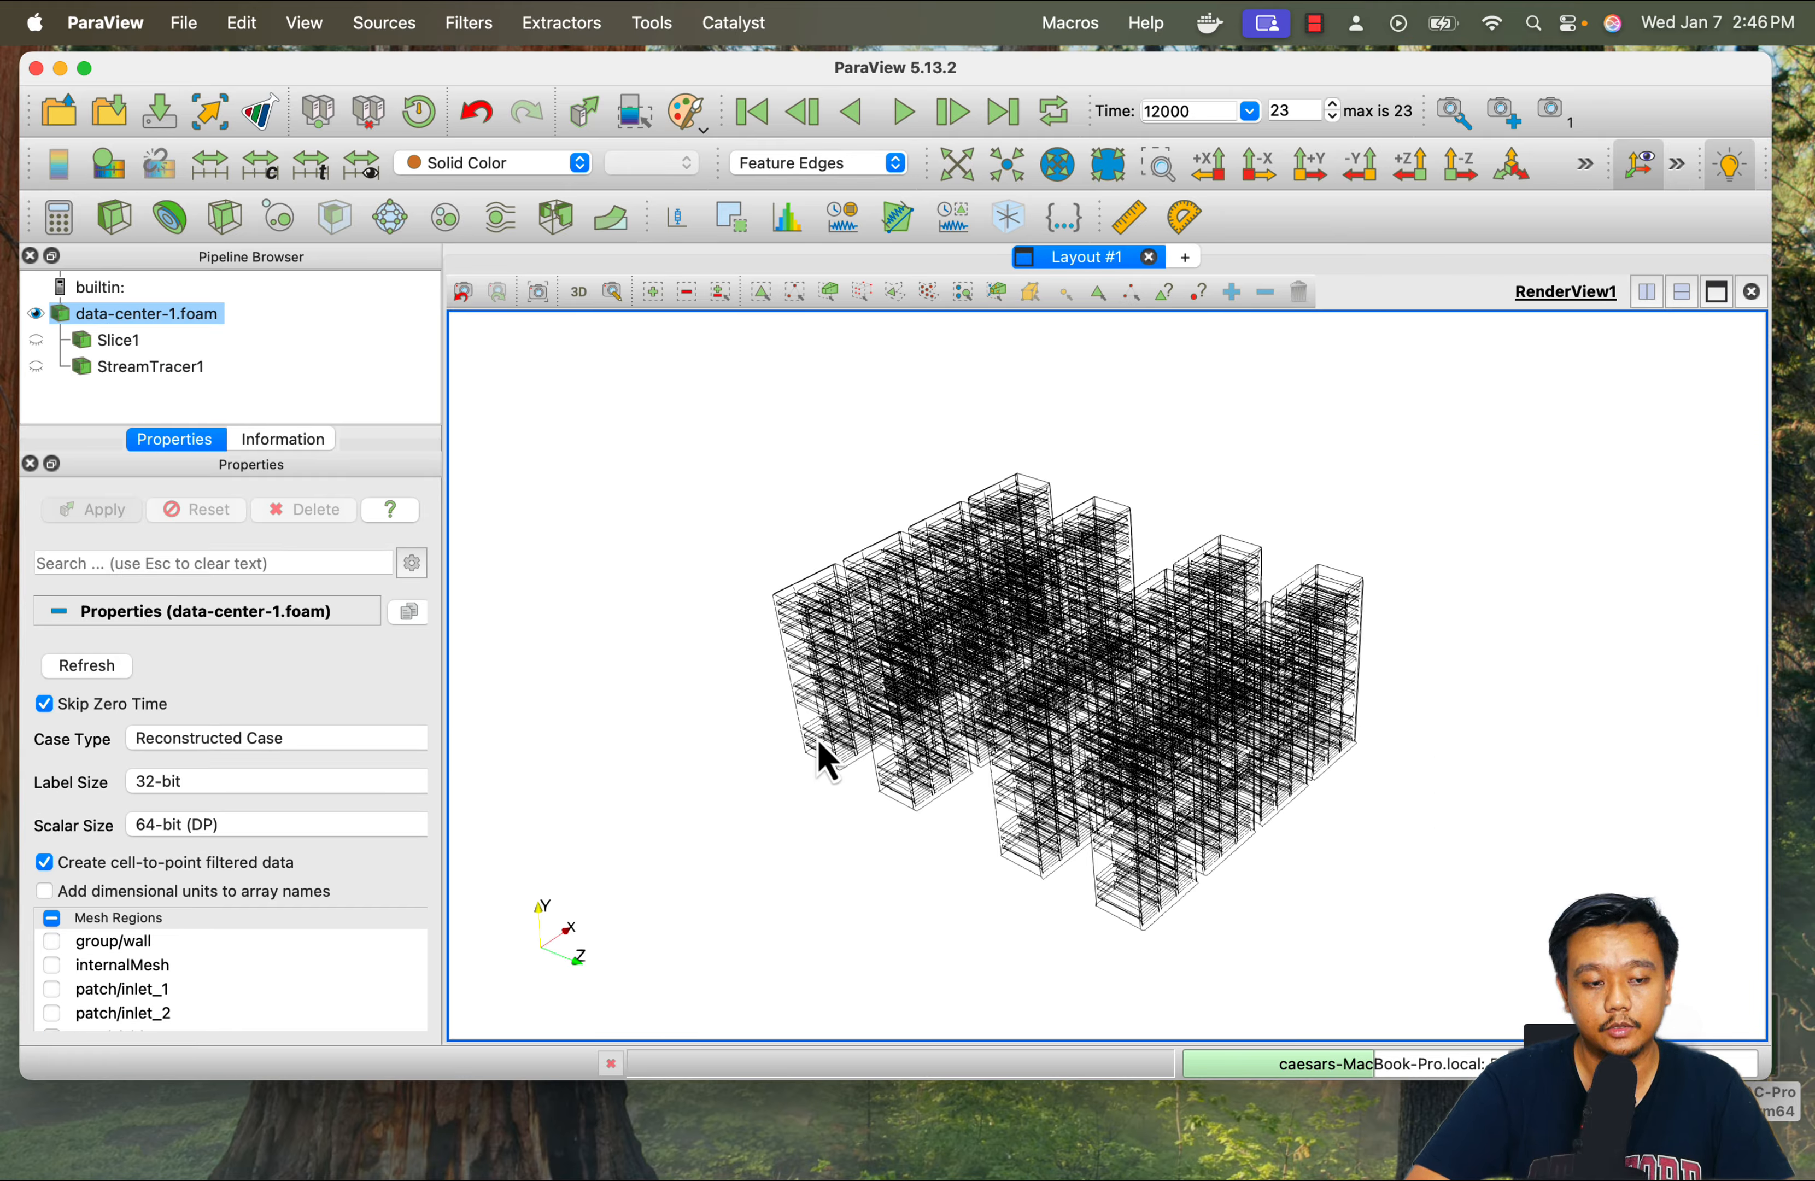
Colour the server racks by point field T, display them as a Surface and inspect them from closer up
{"action": "left_click", "coordinate": [550, 170]}
{"action": "left_click", "coordinate": [521, 185]}
{"action": "left_click", "coordinate": [818, 164]}
{"action": "left_click", "coordinate": [797, 257]}
{"action": "scroll", "coordinate": [1257, 844], "scroll_direction": "up", "scroll_amount": 5}
{"action": "left_click_drag", "start_coordinate": [1269, 882], "coordinate": [1279, 860]}
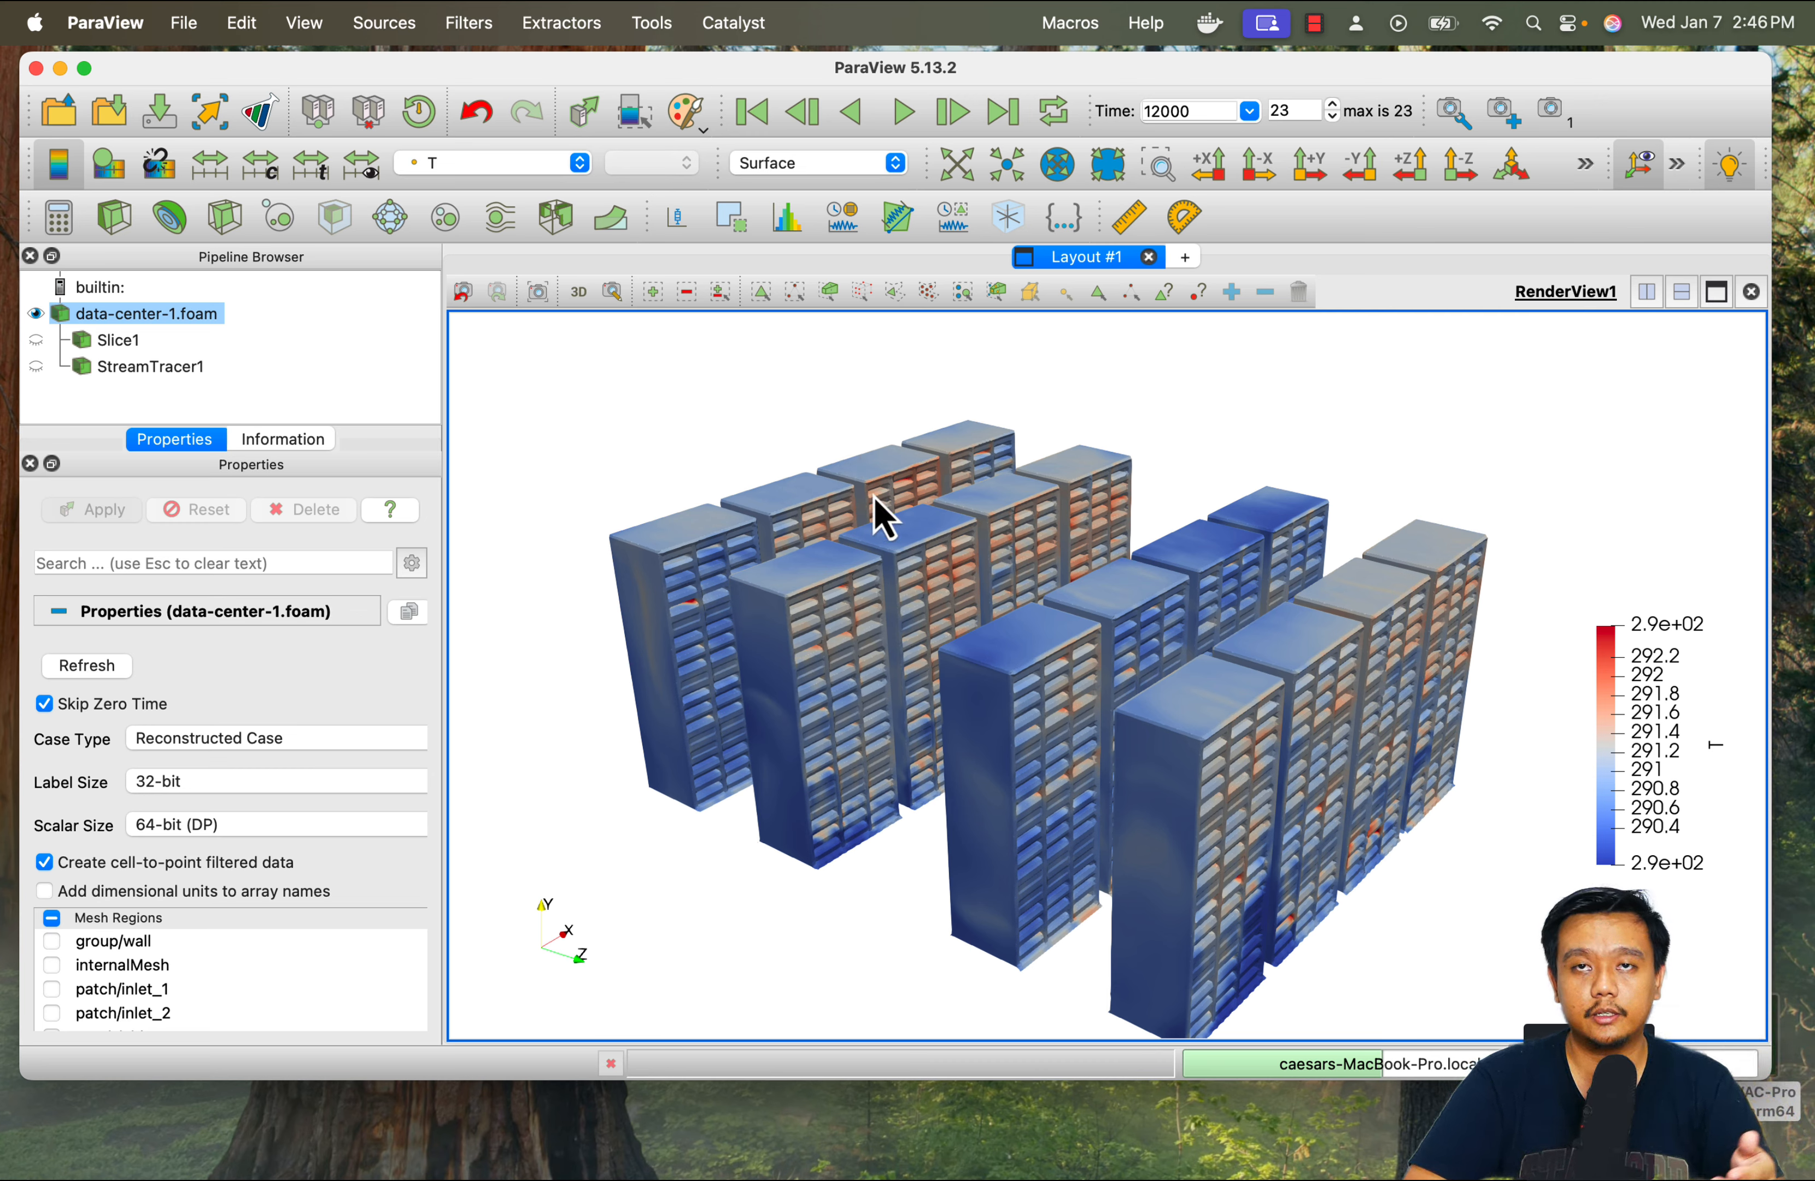
{"action": "left_click_drag", "start_coordinate": [1004, 452], "coordinate": [848, 921]}
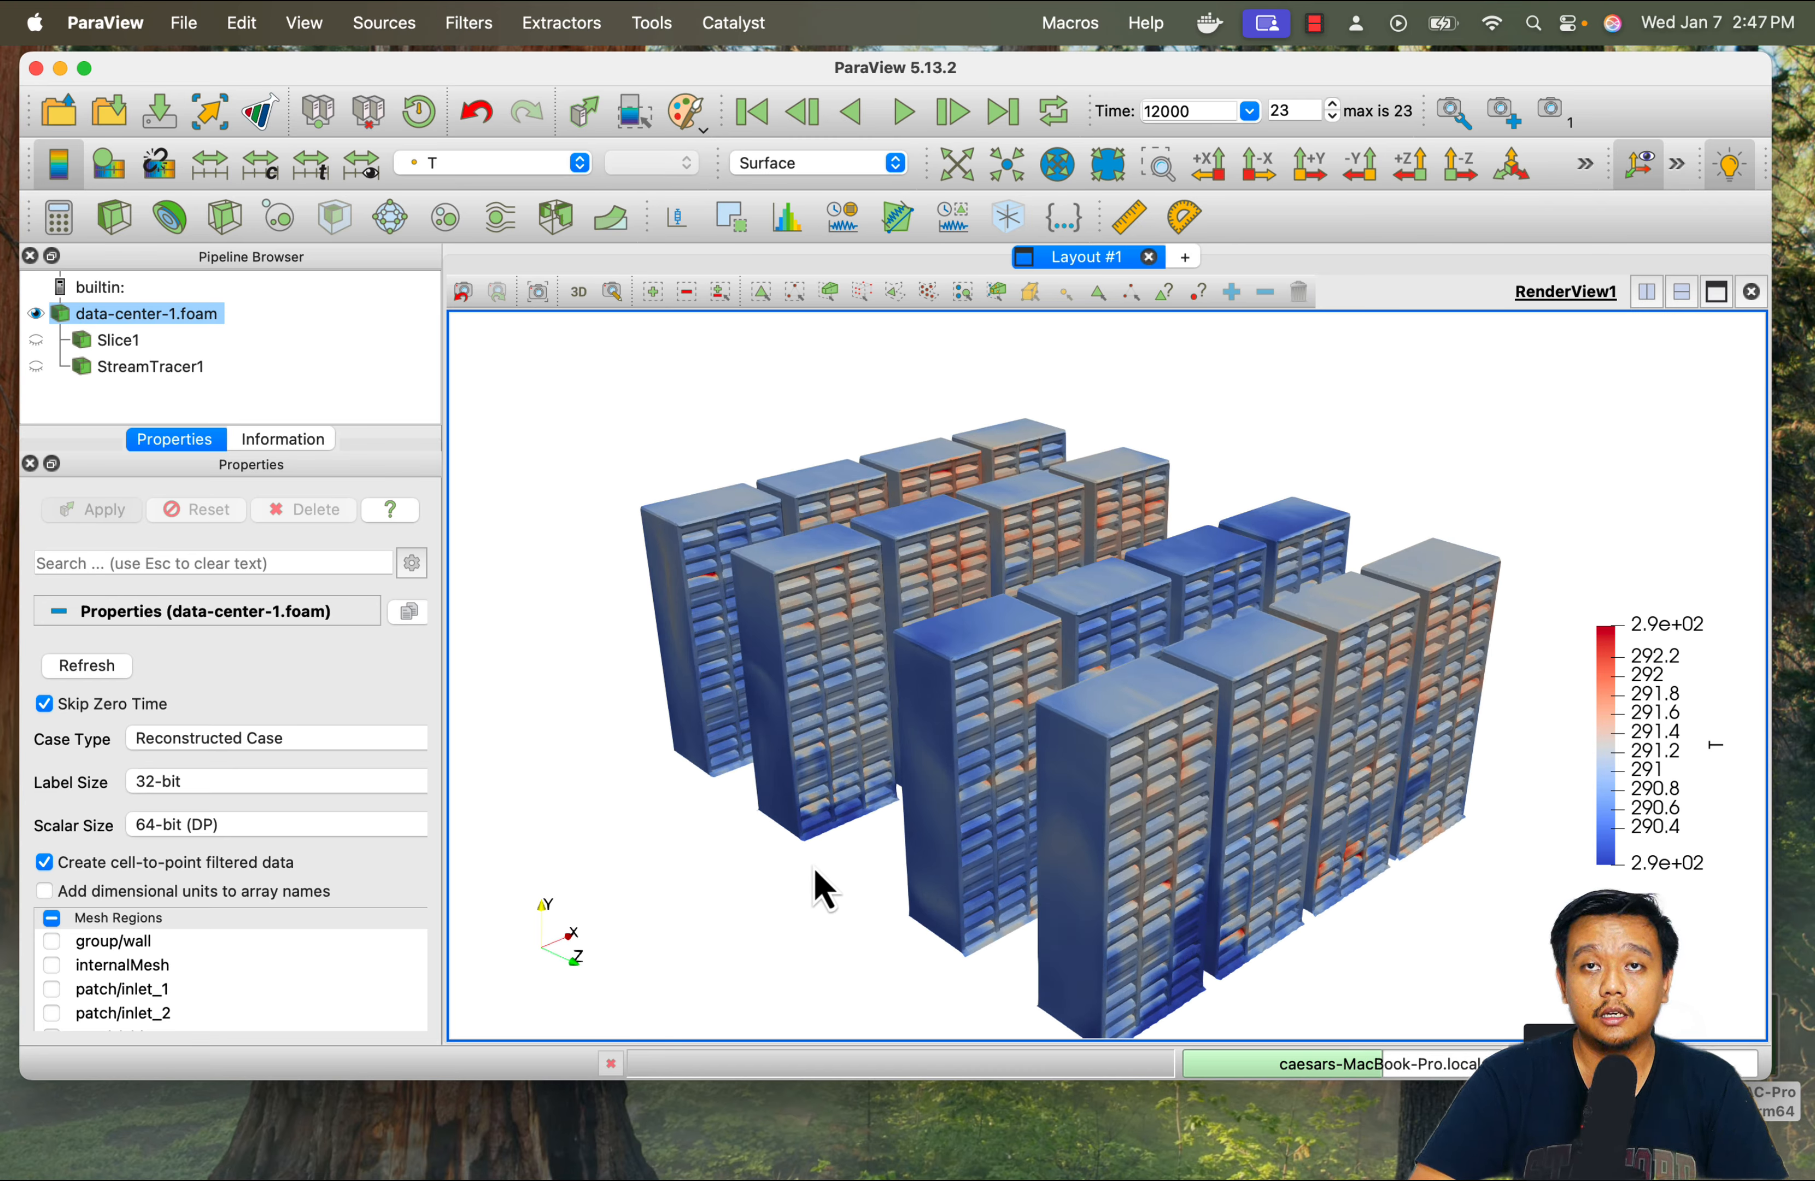